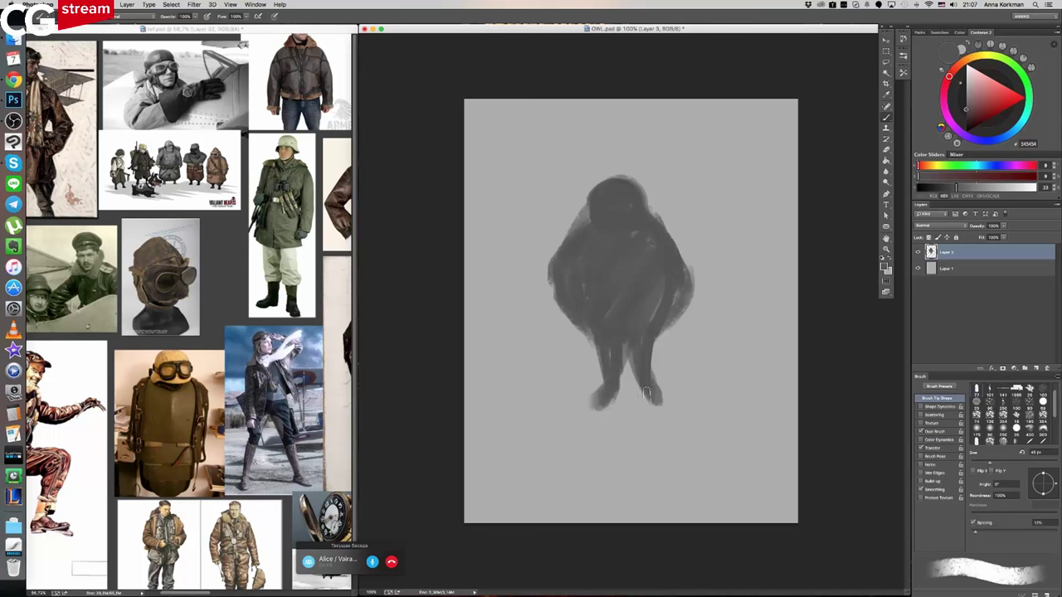
- Trim the owl silhouette's feet with the background grey and paint two pointed ears on its head in dark grey with a smaller brush
left_click(613, 410, "alt")
mouse_move(593, 416)
left_mouse_down()
mouse_move(662, 407)
mouse_move(641, 399)
mouse_move(667, 413)
left_mouse_up()
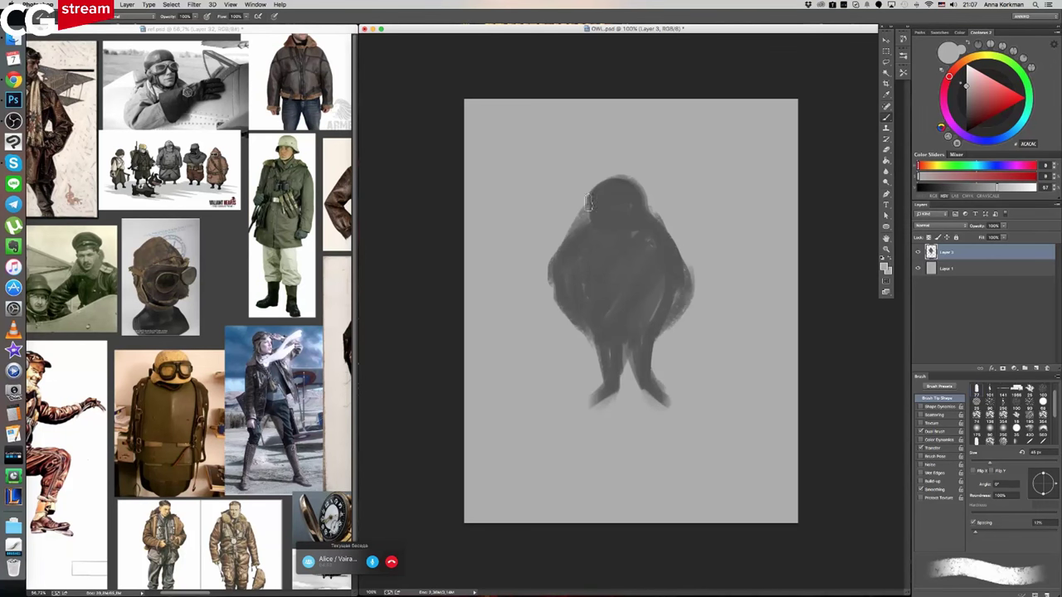
left_click(604, 192, "alt")
key("bracketleft")
key("bracketleft")
key("bracketleft")
key("bracketleft")
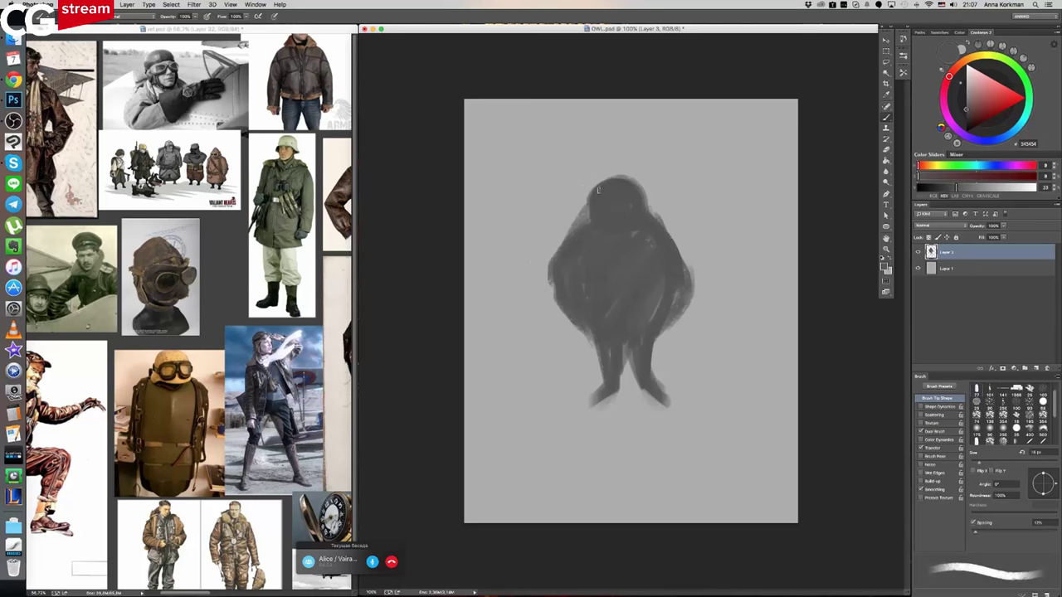
mouse_move(578, 179)
left_mouse_down()
mouse_move(599, 186)
mouse_move(648, 174)
mouse_move(642, 186)
left_mouse_up()
- Paint loose feather strokes along the outer edges of both of the silhouette's wings
left_click_drag(548, 302, 555, 280)
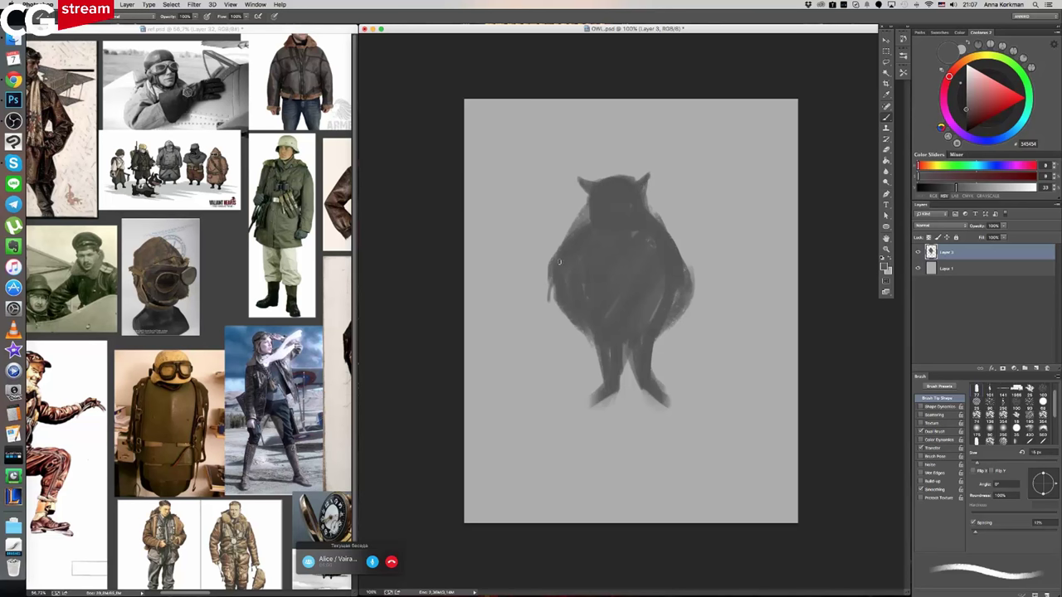
left_click_drag(664, 219, 688, 267)
left_click_drag(575, 237, 551, 267)
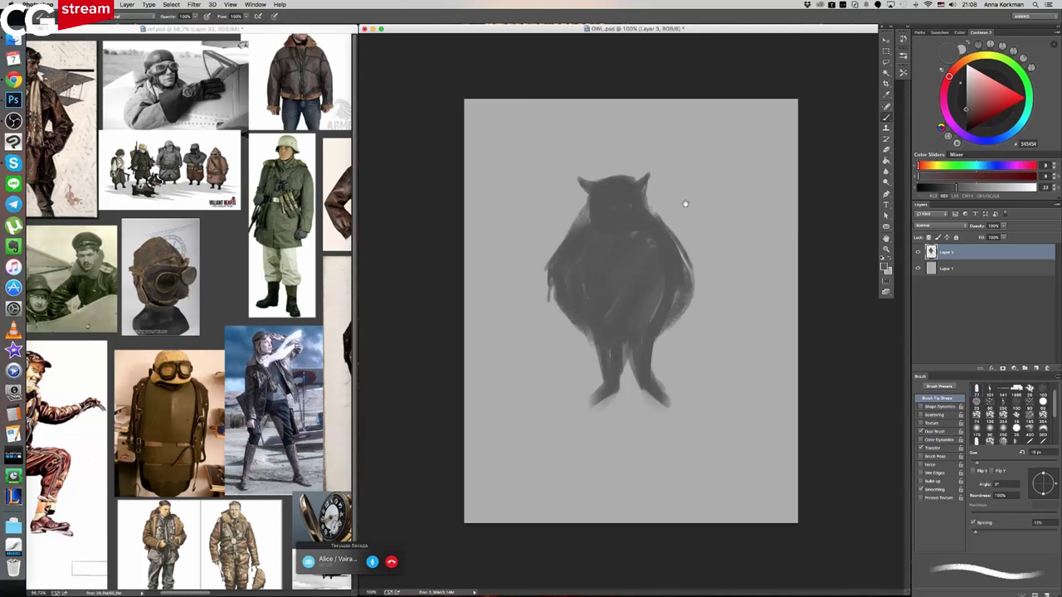
- Scale the owl silhouette down and move it into the upper-left corner of the canvas
key("super+t")
mouse_move(694, 169)
left_mouse_down()
mouse_move(664, 239)
mouse_move(628, 268)
mouse_move(592, 137)
mouse_move(567, 139)
left_mouse_up()
left_click_drag(540, 193, 539, 157)
key("Return")
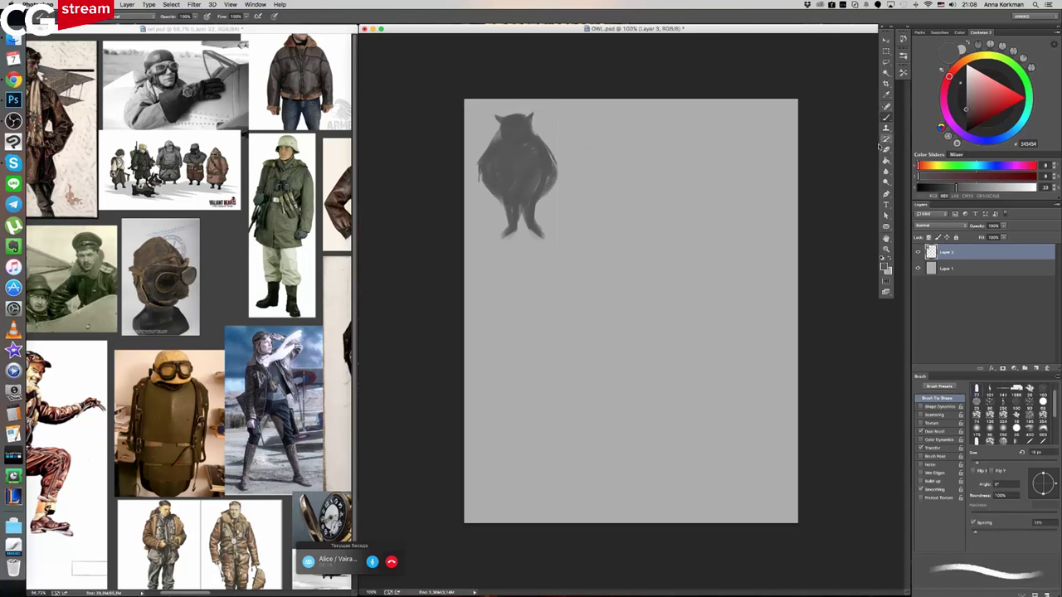
- Create a new layer above the first silhouette and enlarge the brush for blocking in another shape
left_click(1036, 368)
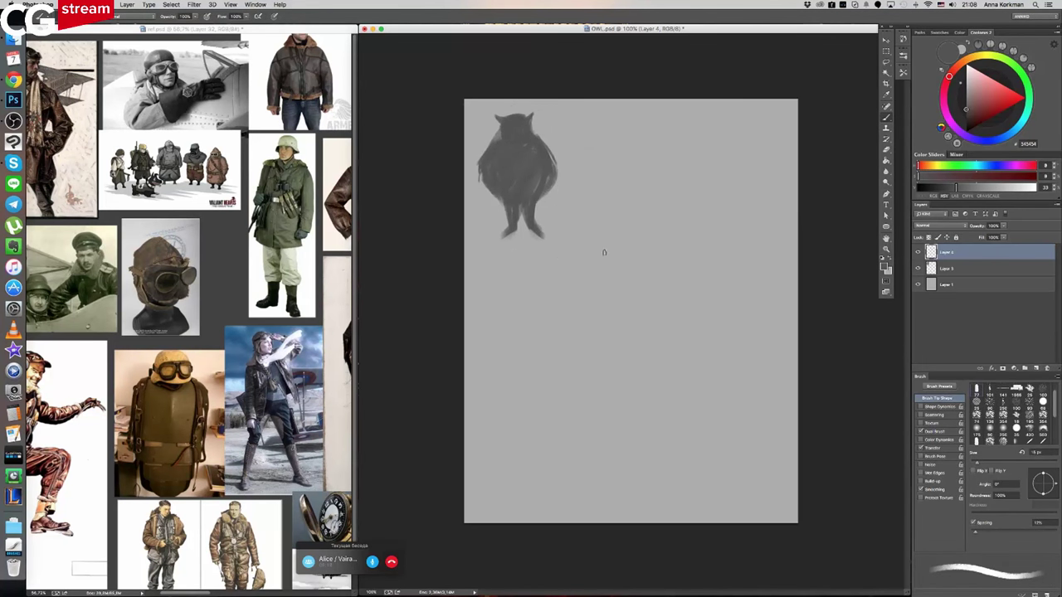
key("bracketright")
key("bracketright")
key("bracketright")
key("bracketright")
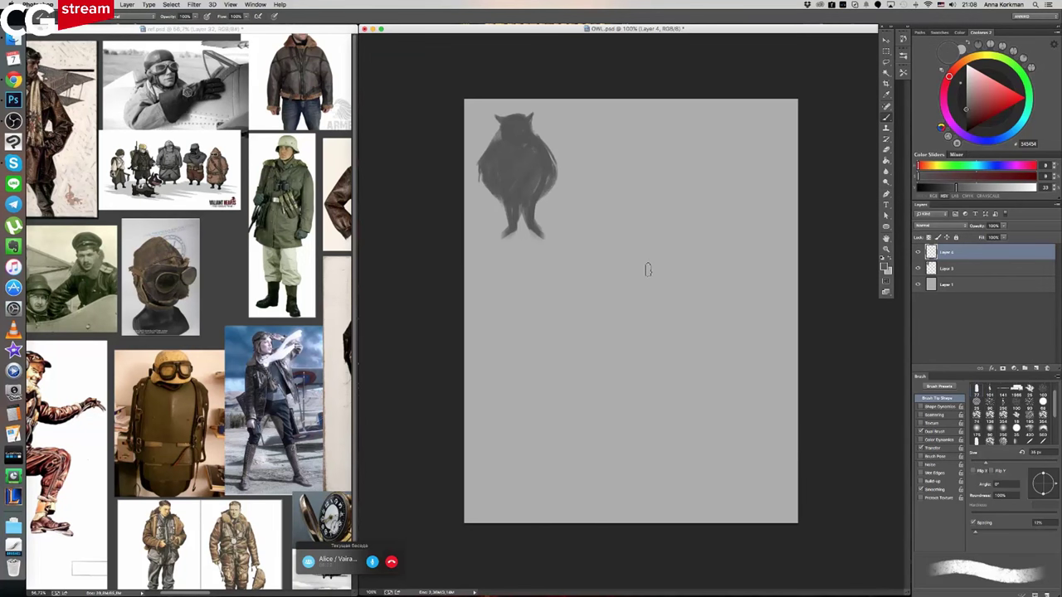
- Check the pilot clothing references, and block in a pointed, teardrop-shaped second body in dark grey around the middle of the canvas
left_click(308, 322)
scroll(309, 321, "right", 5)
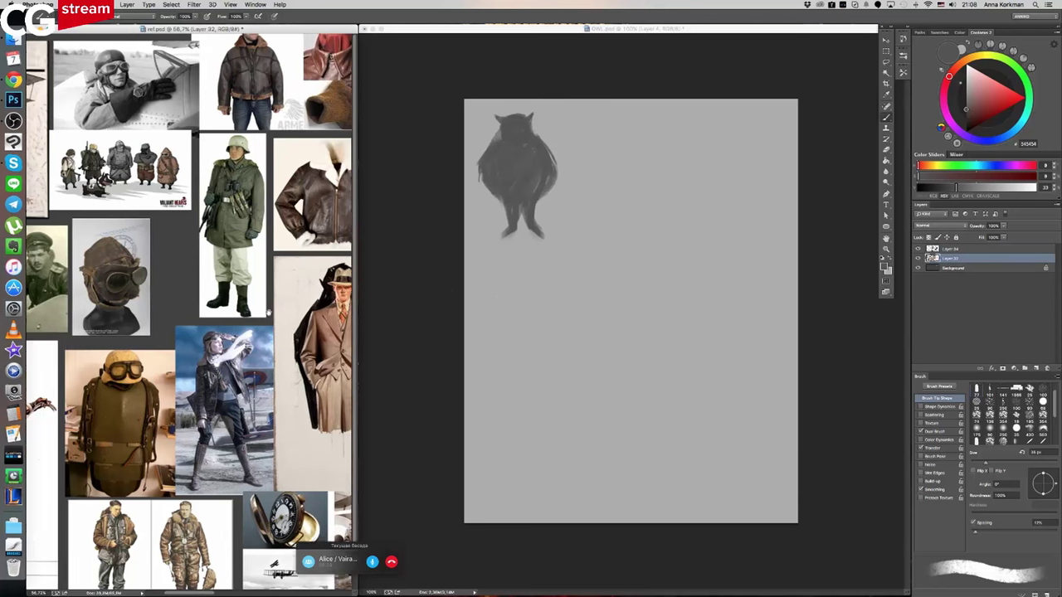
scroll(189, 314, "down", 3)
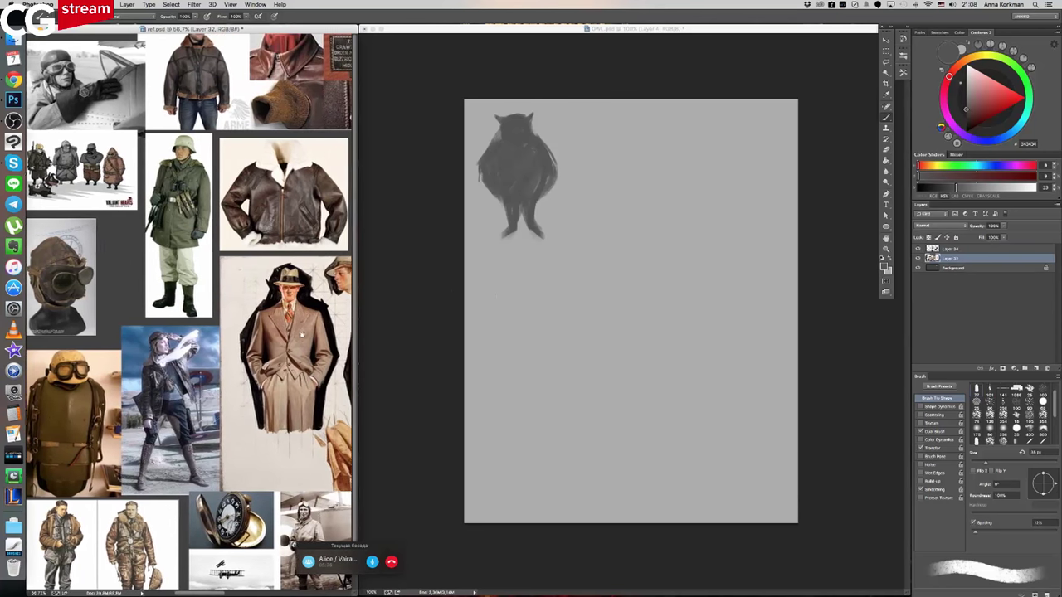
scroll(272, 313, "left", 10)
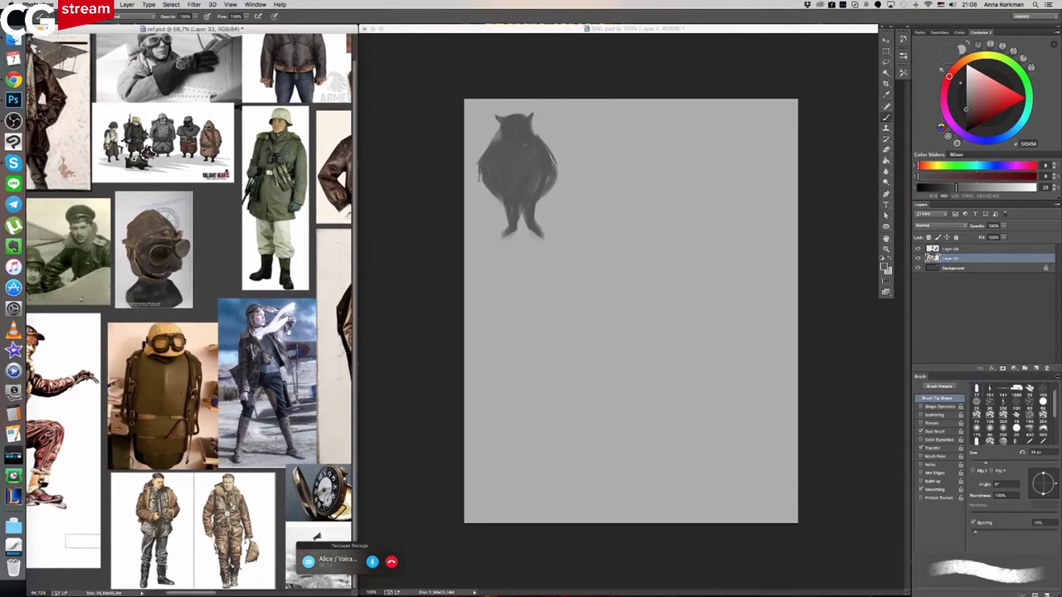
scroll(298, 318, "up", 3)
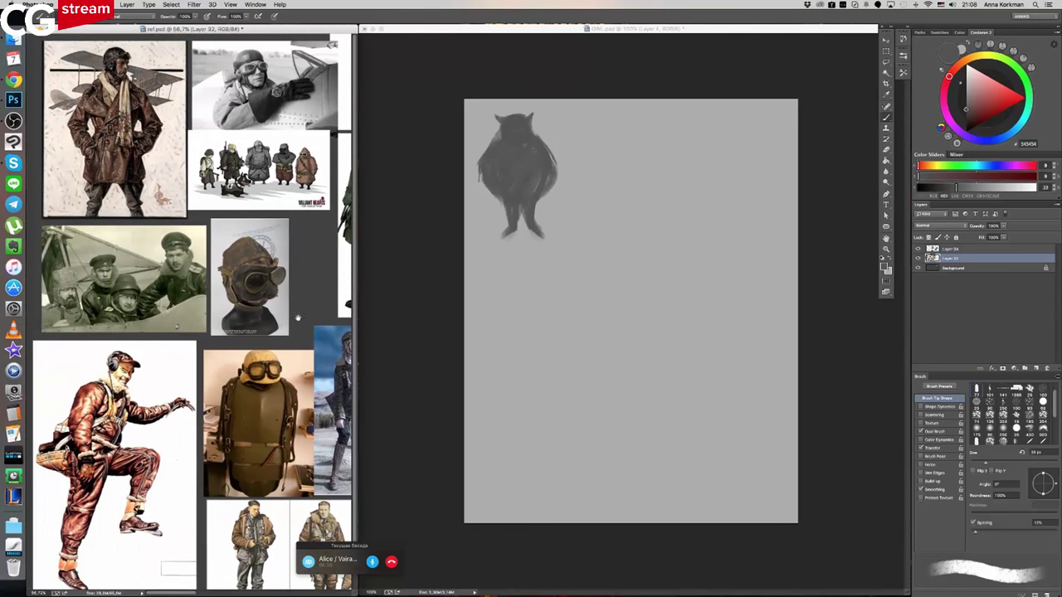
scroll(303, 282, "right", 1)
left_click(659, 251)
mouse_move(634, 249)
left_mouse_down()
mouse_move(597, 326)
mouse_move(645, 386)
mouse_move(621, 273)
mouse_move(648, 226)
left_mouse_up()
mouse_move(674, 215)
left_mouse_down()
mouse_move(704, 243)
mouse_move(711, 332)
left_mouse_up()
mouse_move(677, 219)
left_mouse_down()
mouse_move(728, 341)
mouse_move(669, 377)
mouse_move(651, 332)
mouse_move(697, 272)
mouse_move(631, 253)
mouse_move(618, 236)
mouse_move(604, 332)
mouse_move(681, 363)
mouse_move(720, 355)
left_mouse_up()
mouse_move(693, 267)
left_mouse_down()
mouse_move(664, 215)
mouse_move(639, 242)
left_mouse_up()
mouse_move(668, 196)
left_mouse_down()
mouse_move(719, 348)
mouse_move(690, 363)
mouse_move(728, 340)
mouse_move(637, 380)
mouse_move(635, 365)
mouse_move(635, 383)
mouse_move(627, 373)
mouse_move(649, 403)
mouse_move(656, 390)
mouse_move(655, 415)
left_mouse_up()
left_click_drag(629, 368, 615, 360)
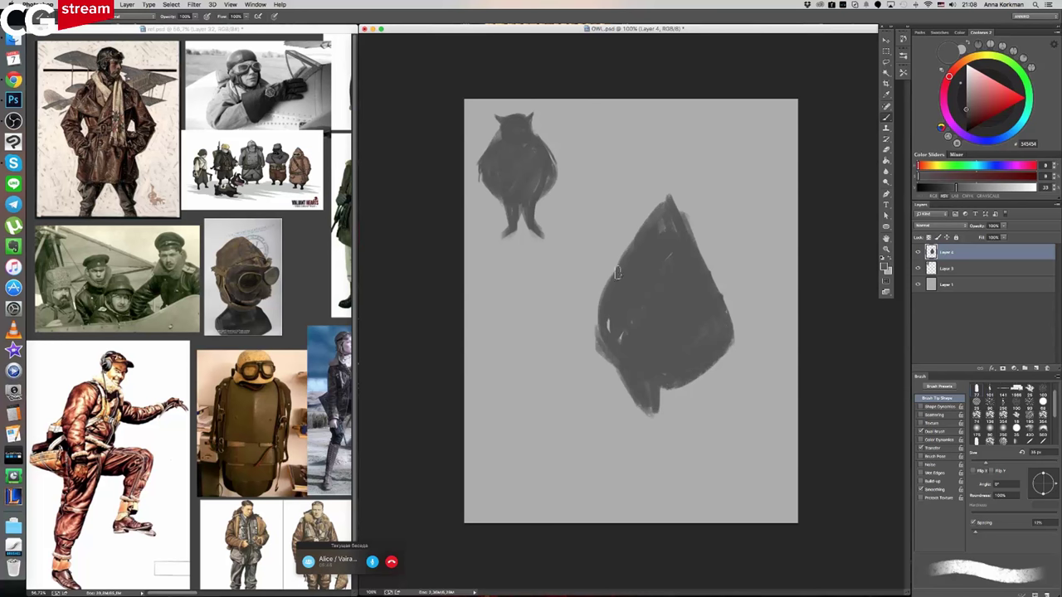
- Paint long drooping wings on both sides of the teardrop body and add its second leg
mouse_move(620, 262)
left_mouse_down()
mouse_move(597, 319)
mouse_move(593, 377)
mouse_move(607, 381)
left_mouse_up()
left_click_drag(726, 350, 729, 393)
left_click_drag(696, 244, 735, 331)
left_click_drag(717, 274, 738, 386)
left_click_drag(733, 347, 723, 389)
mouse_move(693, 380)
left_mouse_down()
mouse_move(674, 420)
mouse_move(691, 392)
mouse_move(692, 407)
left_mouse_up()
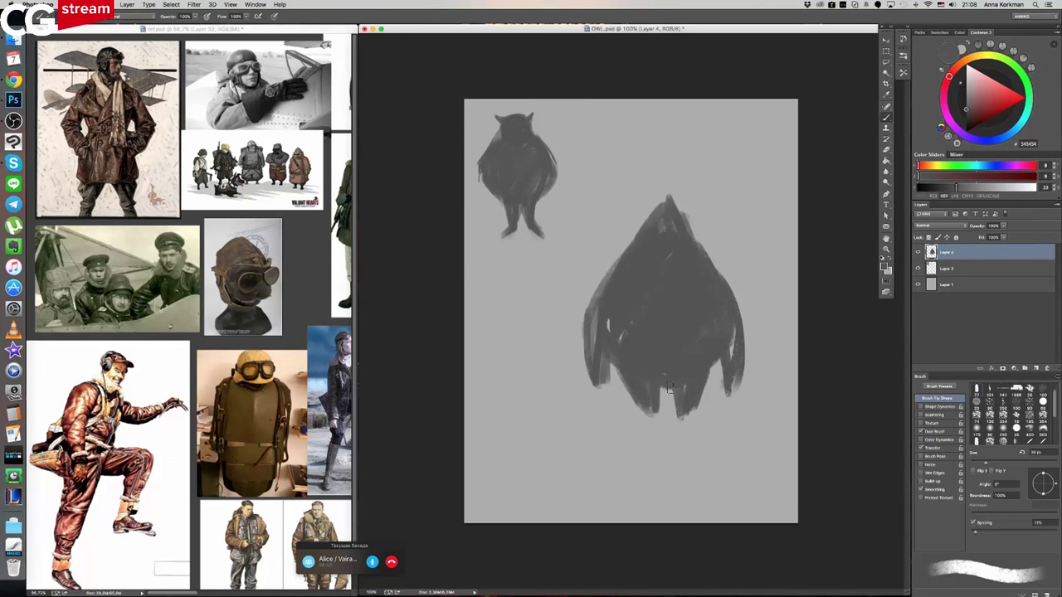
- Fill out the second silhouette's lower body and shoulders, and add a pointed ear on each side of its head
left_click_drag(624, 377, 645, 413)
left_click_drag(679, 387, 664, 391)
mouse_move(715, 370)
left_mouse_down()
mouse_move(733, 327)
mouse_move(731, 352)
left_mouse_up()
left_click_drag(676, 199, 704, 251)
left_click_drag(680, 199, 730, 289)
left_click_drag(649, 217, 593, 300)
left_click_drag(615, 259, 588, 306)
left_click_drag(640, 237, 632, 212)
mouse_move(711, 217)
left_mouse_down()
mouse_move(700, 220)
mouse_move(706, 240)
left_mouse_up()
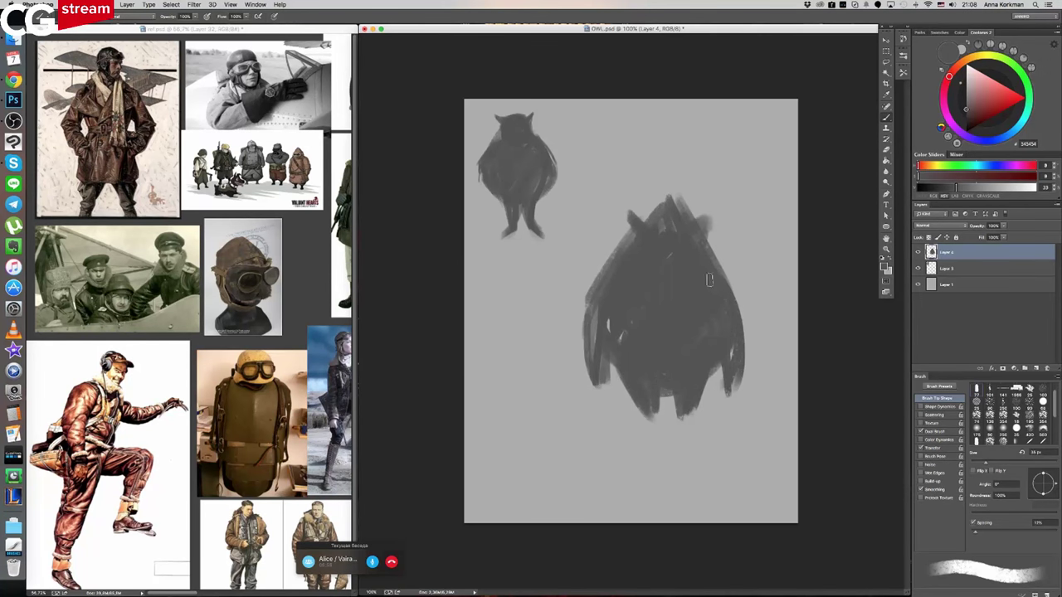
- Extend the second silhouette's wing tips downward and paint its feet, trimming them with the background grey
left_click_drag(726, 358, 724, 382)
left_click_drag(712, 370, 738, 408)
left_click_drag(601, 346, 583, 411)
left_click_drag(609, 370, 594, 408)
left_click_drag(718, 368, 750, 422)
left_click_drag(640, 419, 636, 422)
left_click_drag(661, 415, 689, 412)
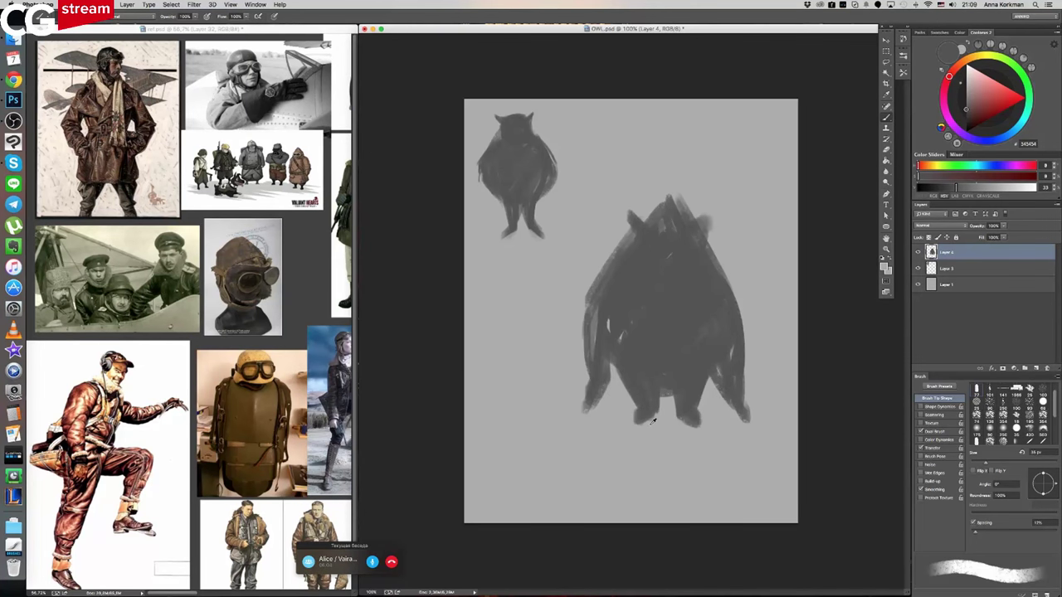
left_click(653, 421, "alt")
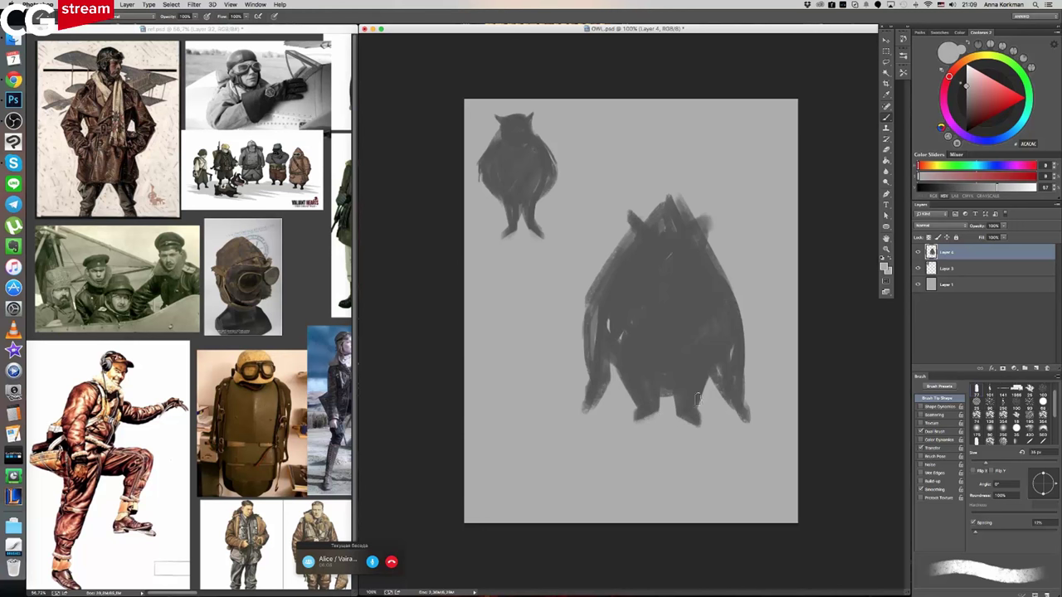
left_click(624, 315, "alt")
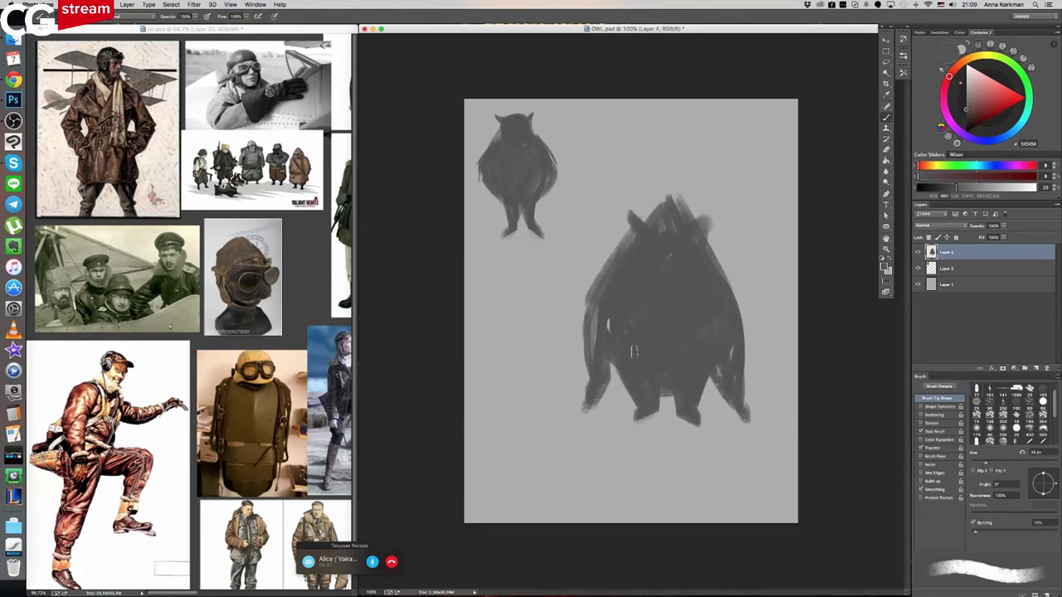
- Broaden the small silhouette's shoulders and wings with a smaller dark grey brush, and fill in the large silhouette's left wing
left_click(504, 151, "alt")
key("bracketleft")
key("bracketleft")
key("bracketleft")
key("bracketleft")
left_click_drag(496, 142, 480, 152)
left_click_drag(545, 138, 555, 158)
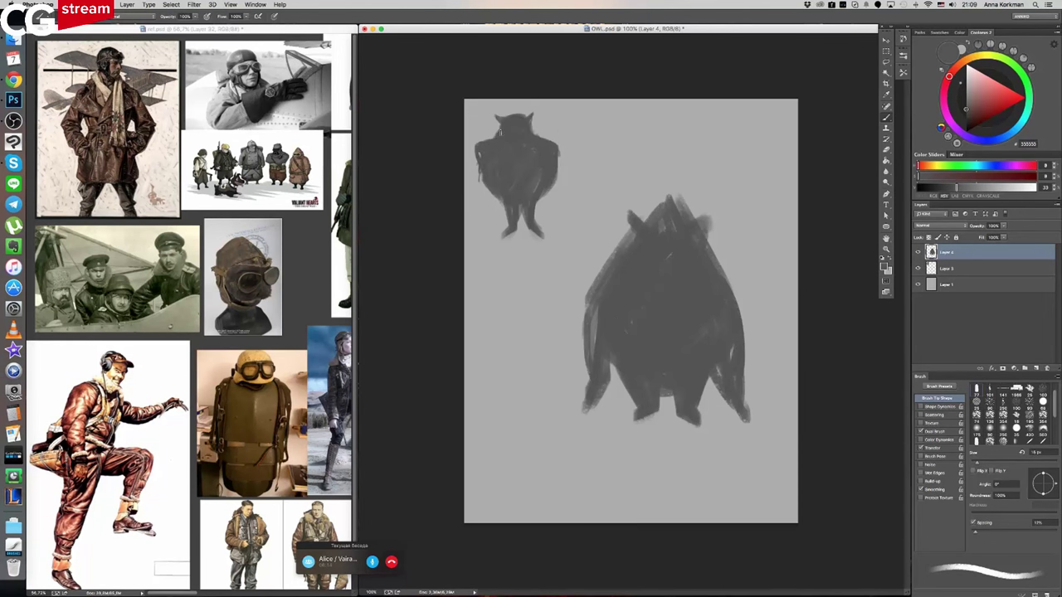
left_click_drag(480, 152, 488, 188)
left_click_drag(599, 298, 594, 358)
- Lasso the large silhouette, scale it down beside the first one at the top of the canvas, and deselect it
key("l")
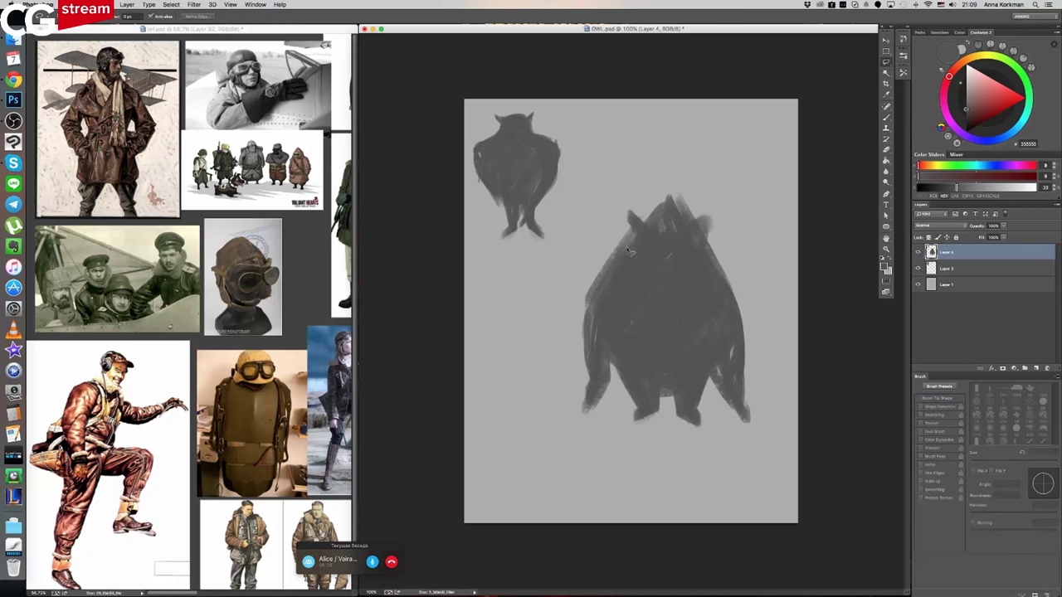
mouse_move(557, 408)
left_mouse_down()
mouse_move(603, 445)
mouse_move(758, 450)
left_mouse_up()
left_click_drag(638, 197, 637, 198)
key("super+t")
left_click_drag(791, 164, 701, 234)
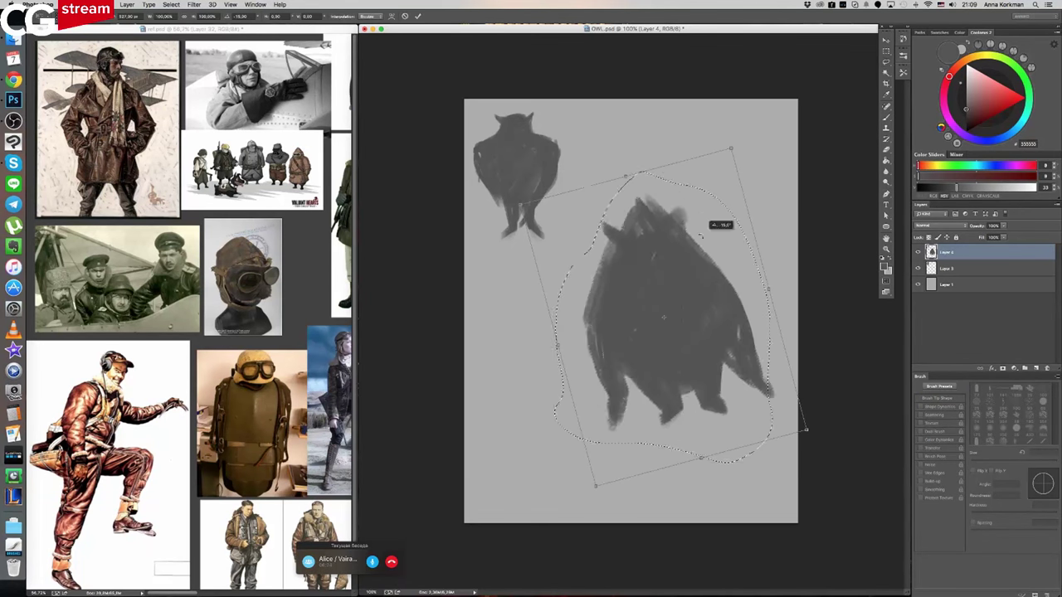
key("super+z")
left_click_drag(771, 171, 671, 304)
left_click_drag(616, 346, 624, 140)
left_click_drag(567, 258, 559, 267)
left_click_drag(639, 173, 644, 171)
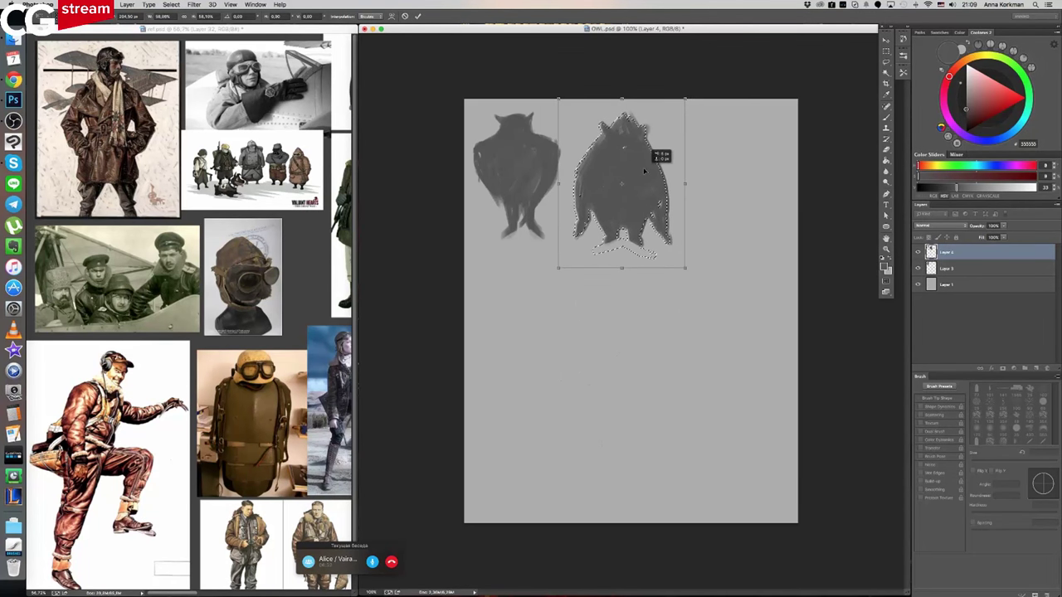
left_click_drag(685, 98, 687, 98)
key("Return")
key("ctrl+d")
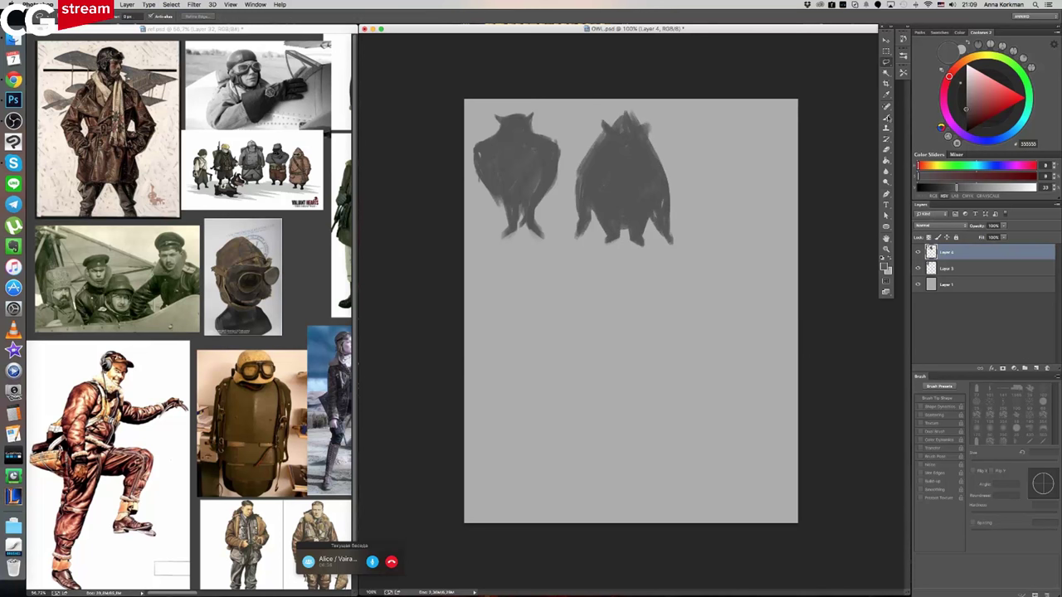
- Clean up the second silhouette's feet with the background grey and sharpen its ears in dark grey
left_click(886, 118)
left_click(657, 237, "alt")
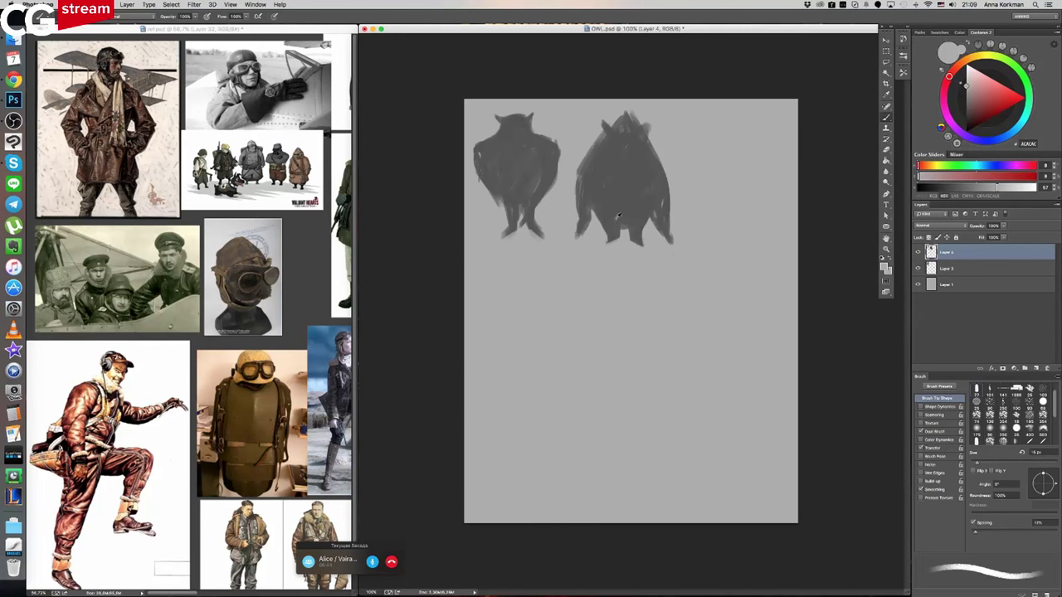
left_click(618, 215, "alt")
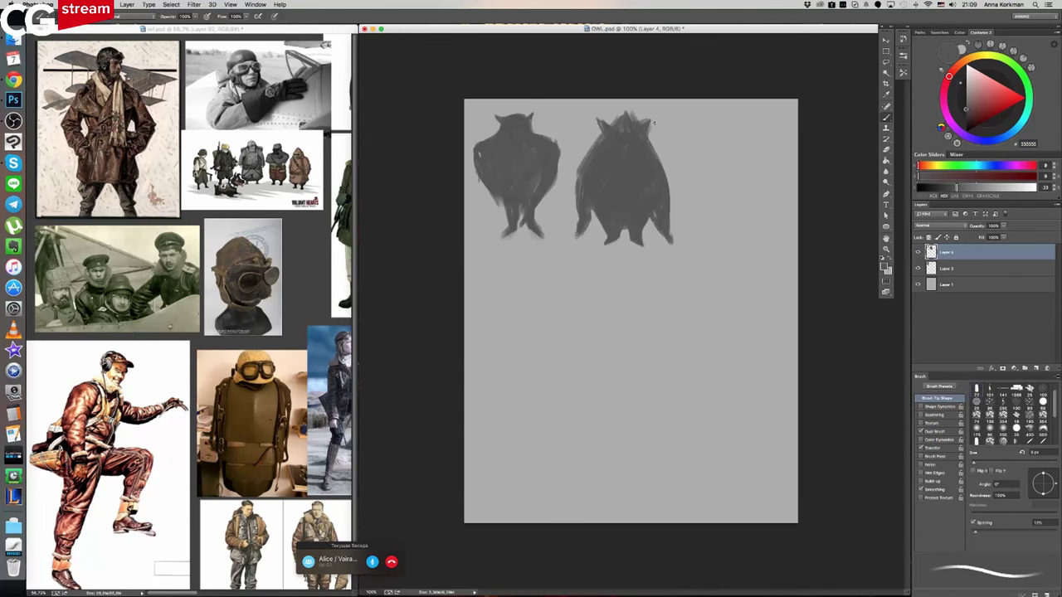
- Fill in the first silhouette's lower body above the legs with a larger dark grey brush
key("bracketright")
key("bracketright")
key("bracketright")
key("bracketright")
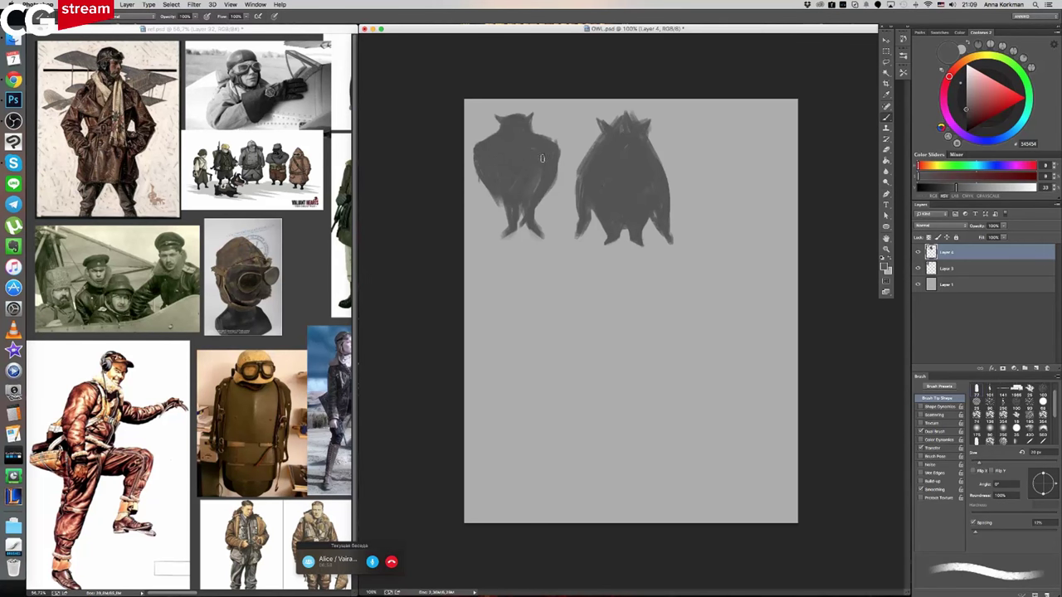
left_click_drag(512, 217, 501, 197)
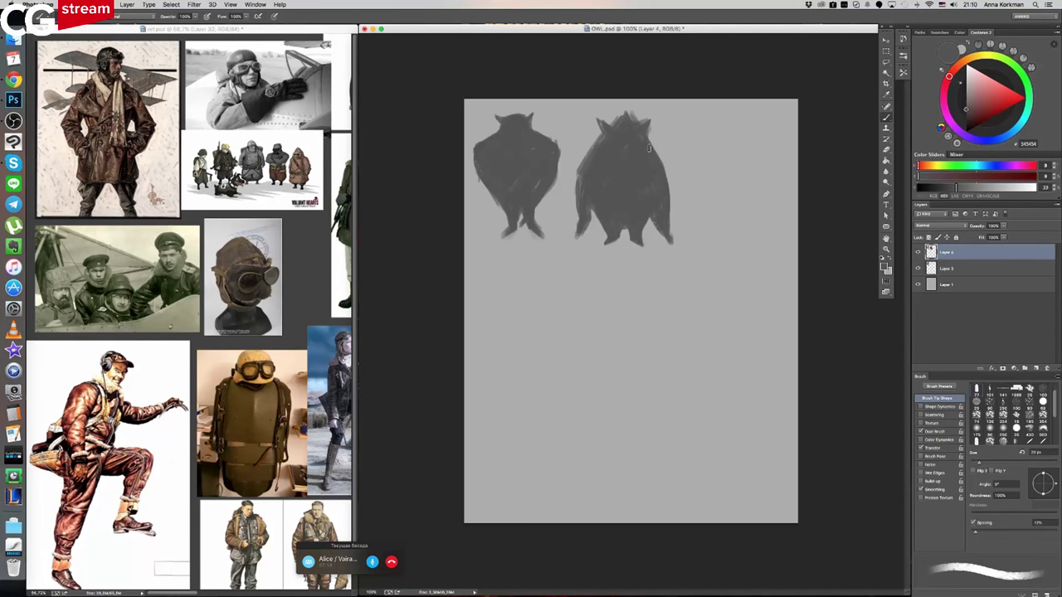
- Thicken the second silhouette's wing tips in dark grey and trim their outer edges with the background grey
left_click_drag(586, 226, 598, 206)
left_click(569, 205, "alt")
left_click_drag(574, 206, 575, 239)
mouse_move(671, 223)
left_mouse_down()
mouse_move(672, 201)
mouse_move(670, 215)
left_mouse_up()
left_click(653, 154, "alt")
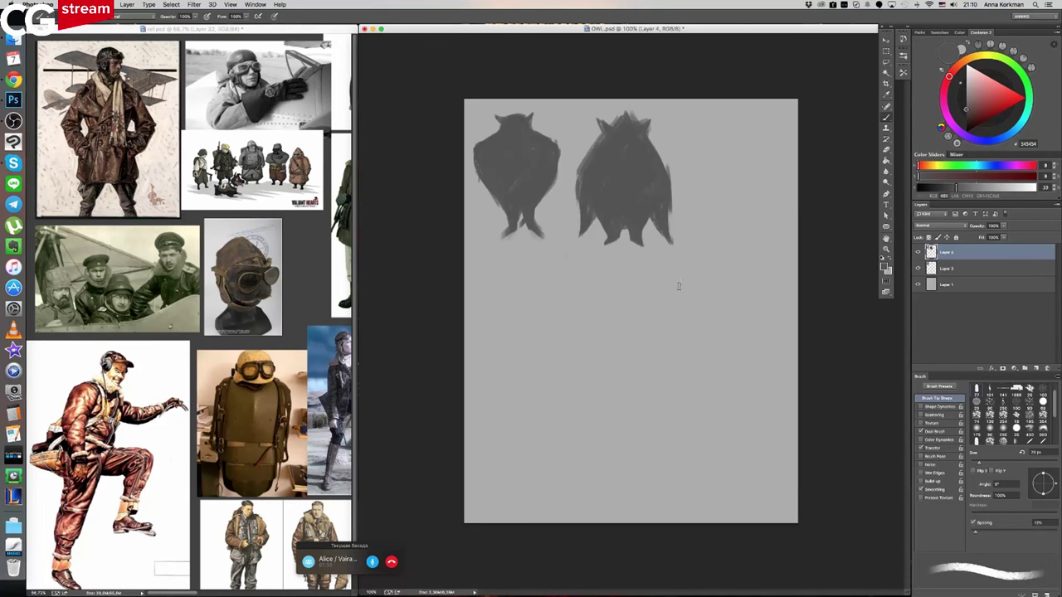
- Examine the jacket, suit and owl photos in the reference collage
left_click(317, 366)
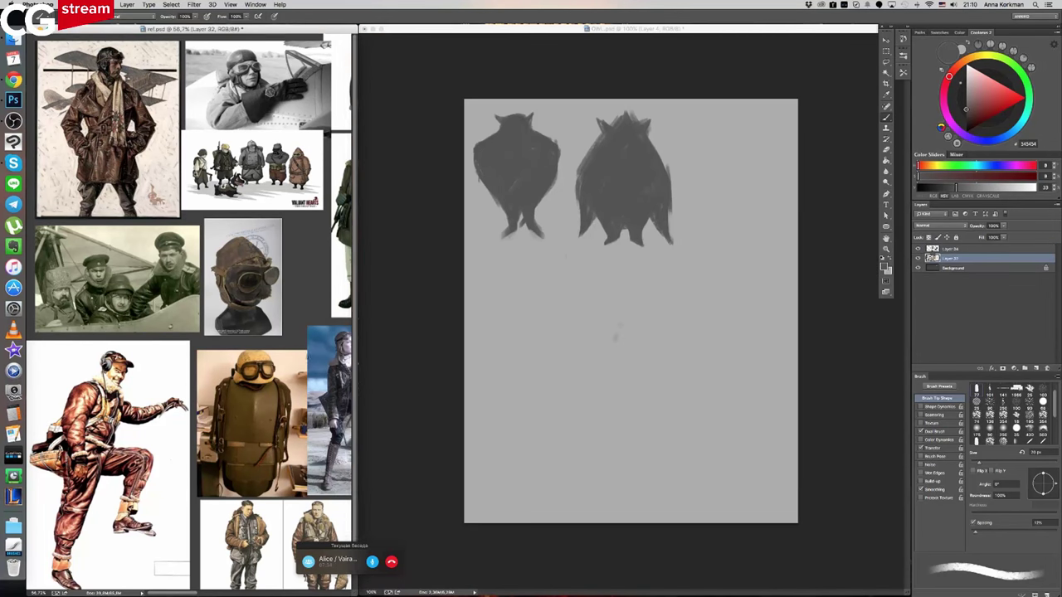
scroll(317, 366, "right", 10)
scroll(297, 366, "right", 5)
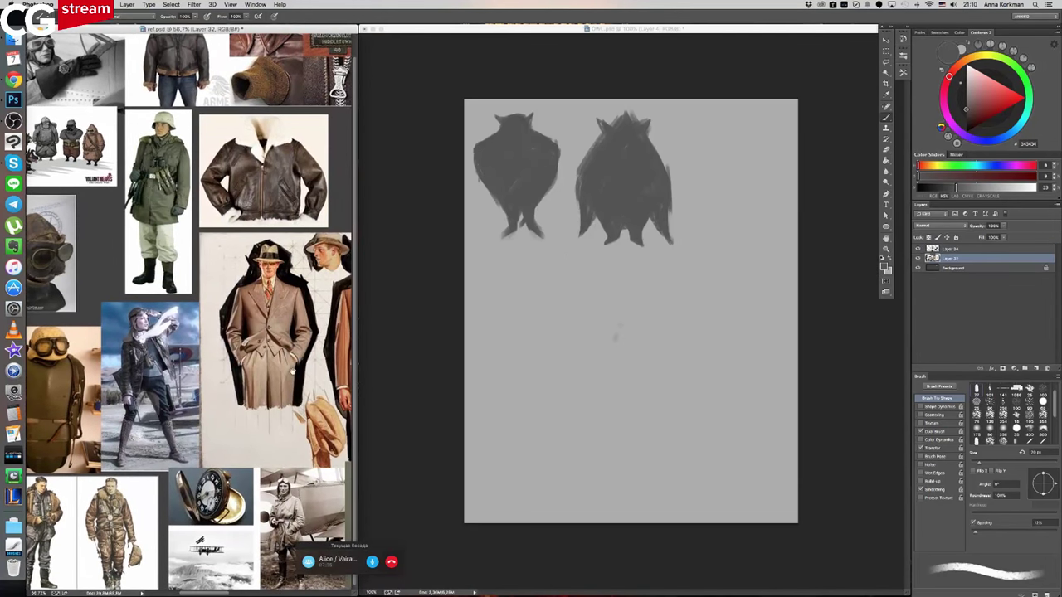
scroll(307, 361, "up", 3)
scroll(312, 358, "right", 5)
scroll(312, 358, "down", 2)
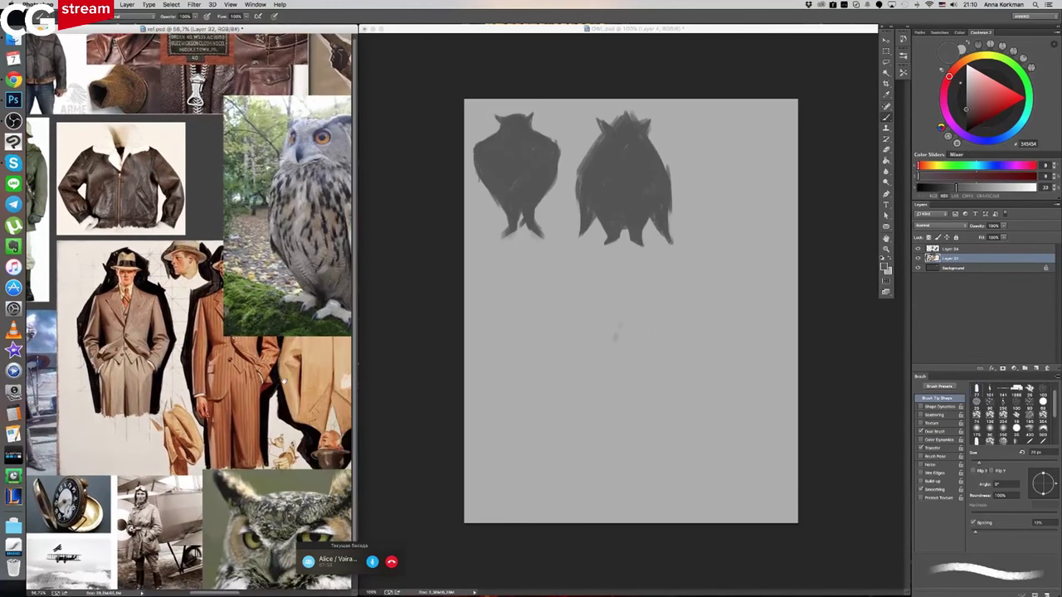
scroll(275, 358, "right", 3)
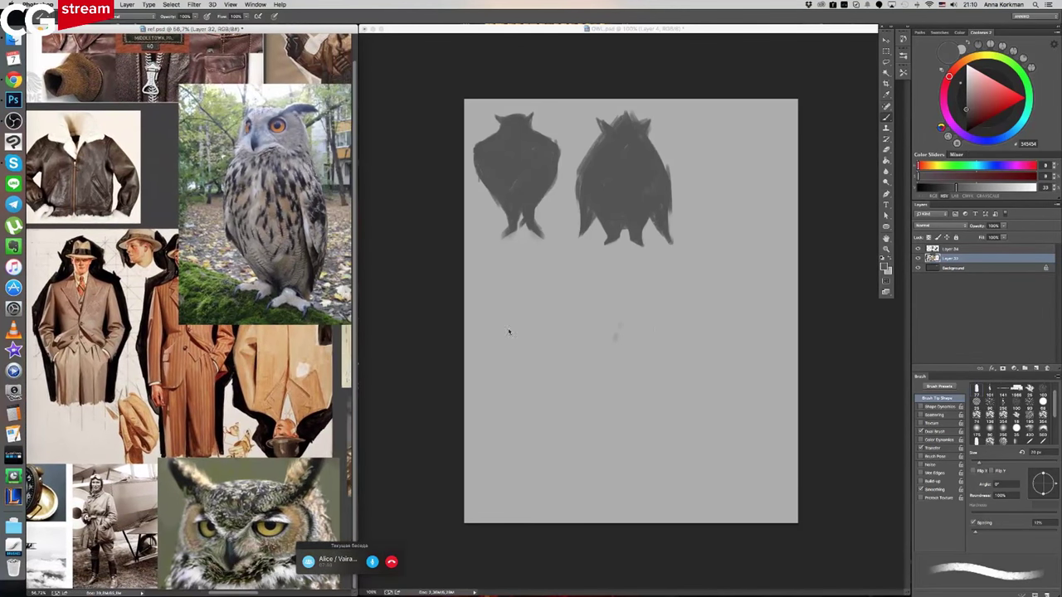
- Block in a tall, narrow third owl body in dark grey on the empty lower half of the canvas
left_click(638, 340)
mouse_move(571, 330)
left_mouse_down()
mouse_move(587, 433)
mouse_move(578, 345)
mouse_move(592, 304)
mouse_move(641, 300)
mouse_move(596, 299)
mouse_move(578, 354)
left_mouse_up()
key("bracketright")
key("bracketright")
mouse_move(614, 306)
left_mouse_down()
mouse_move(573, 367)
mouse_move(644, 303)
mouse_move(603, 299)
mouse_move(641, 299)
mouse_move(646, 347)
mouse_move(664, 373)
left_mouse_up()
mouse_move(633, 310)
left_mouse_down()
mouse_move(581, 383)
mouse_move(600, 423)
mouse_move(584, 405)
left_mouse_up()
mouse_move(584, 405)
left_mouse_down()
mouse_move(572, 380)
mouse_move(618, 469)
left_mouse_up()
left_click_drag(630, 381, 613, 458)
mouse_move(646, 363)
left_mouse_down()
mouse_move(634, 460)
mouse_move(649, 444)
mouse_move(632, 387)
left_mouse_up()
- Taper the third silhouette's lower body and paint two long, thin legs beneath it
mouse_move(617, 458)
left_mouse_down()
mouse_move(616, 482)
mouse_move(614, 470)
left_mouse_up()
left_click_drag(641, 435, 640, 507)
left_click_drag(663, 388, 652, 455)
left_click_drag(661, 415, 651, 486)
left_click_drag(662, 374, 652, 433)
left_click_drag(616, 460, 614, 473)
left_click_drag(586, 422, 613, 496)
left_click_drag(625, 458, 618, 507)
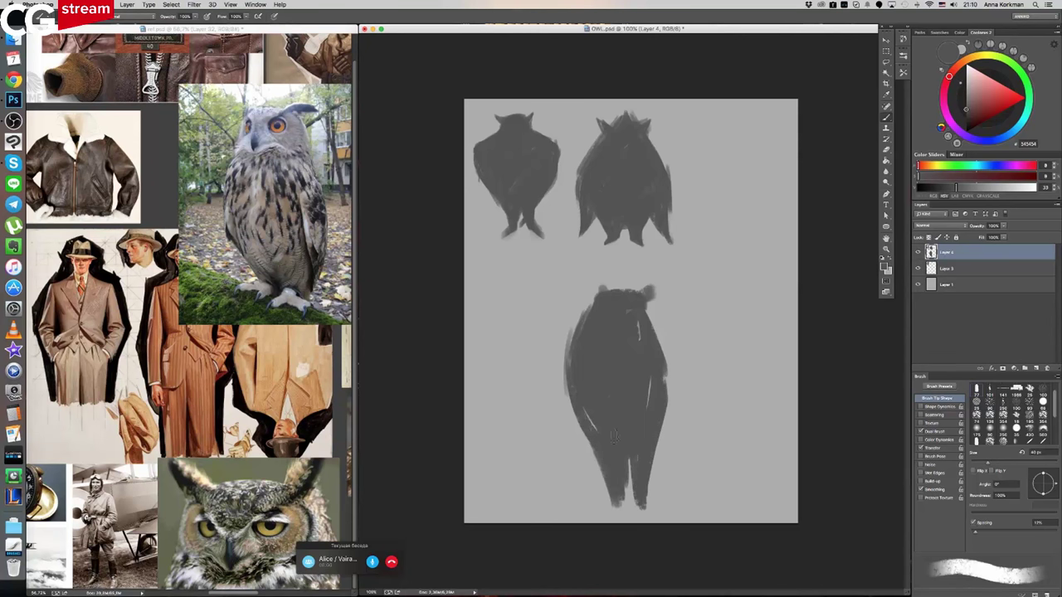
- Widen the third silhouette's shoulders and wings, and fill in the top of its head
mouse_move(584, 323)
left_mouse_down()
mouse_move(556, 354)
mouse_move(572, 388)
left_mouse_up()
left_click_drag(567, 347, 561, 379)
mouse_move(566, 327)
left_mouse_down()
mouse_move(560, 381)
mouse_move(594, 451)
left_mouse_up()
left_click_drag(656, 362, 667, 400)
left_click_drag(652, 320, 653, 341)
mouse_move(617, 297)
left_mouse_down()
mouse_move(599, 288)
mouse_move(613, 291)
left_mouse_up()
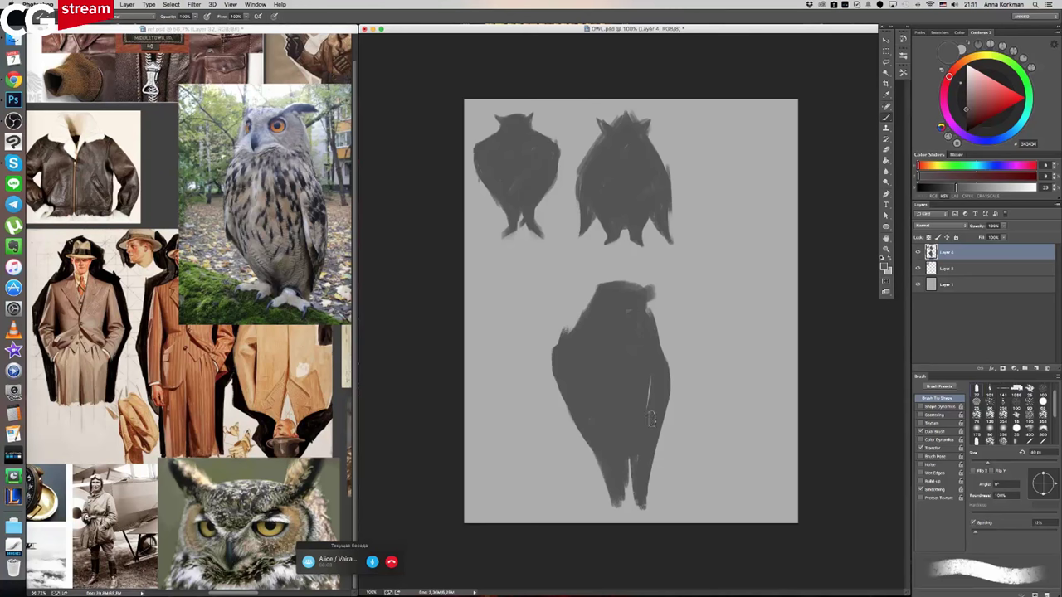
- Flare the third silhouette's lower legs outward in dark grey and trim their outer contours with the background grey
mouse_move(651, 428)
left_mouse_down()
mouse_move(653, 485)
mouse_move(665, 503)
left_mouse_up()
left_click_drag(620, 477, 604, 511)
mouse_move(623, 480)
left_mouse_down()
mouse_move(615, 500)
mouse_move(647, 501)
left_mouse_up()
left_click(564, 427, "alt")
left_click_drag(587, 443, 600, 511)
left_click_drag(666, 448, 677, 505)
left_click_drag(672, 416, 663, 452)
- Fill the light gap along the third silhouette's right wing and smooth its left shoulder in dark grey
left_click(651, 360, "alt")
mouse_move(648, 330)
left_mouse_down()
mouse_move(658, 368)
mouse_move(665, 364)
mouse_move(642, 430)
left_mouse_up()
mouse_move(559, 350)
left_mouse_down()
mouse_move(575, 327)
mouse_move(571, 338)
left_mouse_up()
- Lasso the third silhouette, shrink it and place it beside the other two in the upper row
key("l")
mouse_move(612, 267)
left_mouse_down()
mouse_move(552, 309)
mouse_move(581, 467)
mouse_move(704, 526)
mouse_move(614, 266)
left_mouse_up()
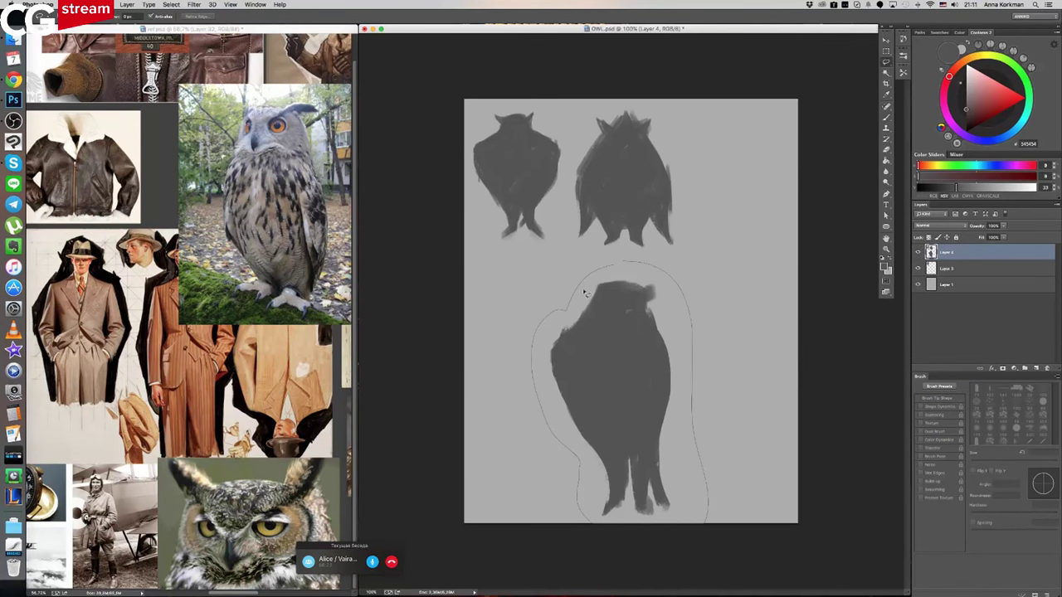
key("ctrl+t")
left_click_drag(707, 261, 636, 374)
left_click_drag(588, 408, 738, 142)
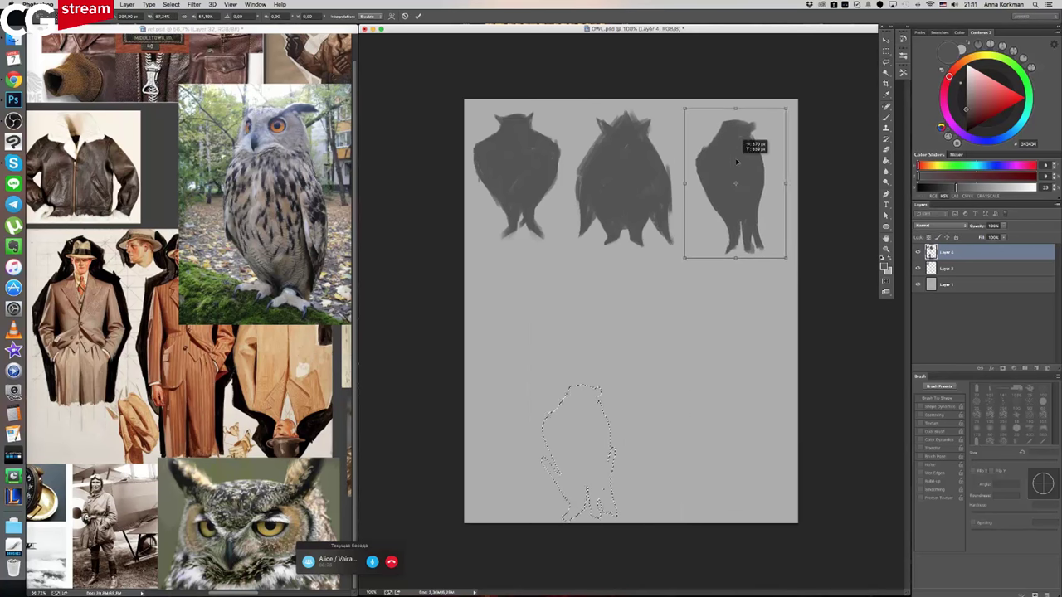
- Adjust the corners of the third silhouette's transform to reshape it slightly, then apply it and deselect
left_click_drag(786, 106, 767, 151)
left_click_drag(781, 255, 785, 258)
left_click_drag(784, 184, 787, 184)
mouse_move(786, 110)
left_mouse_down()
mouse_move(791, 122)
mouse_move(791, 110)
left_mouse_up()
left_click_drag(682, 111, 678, 108)
left_click_drag(682, 260, 681, 258)
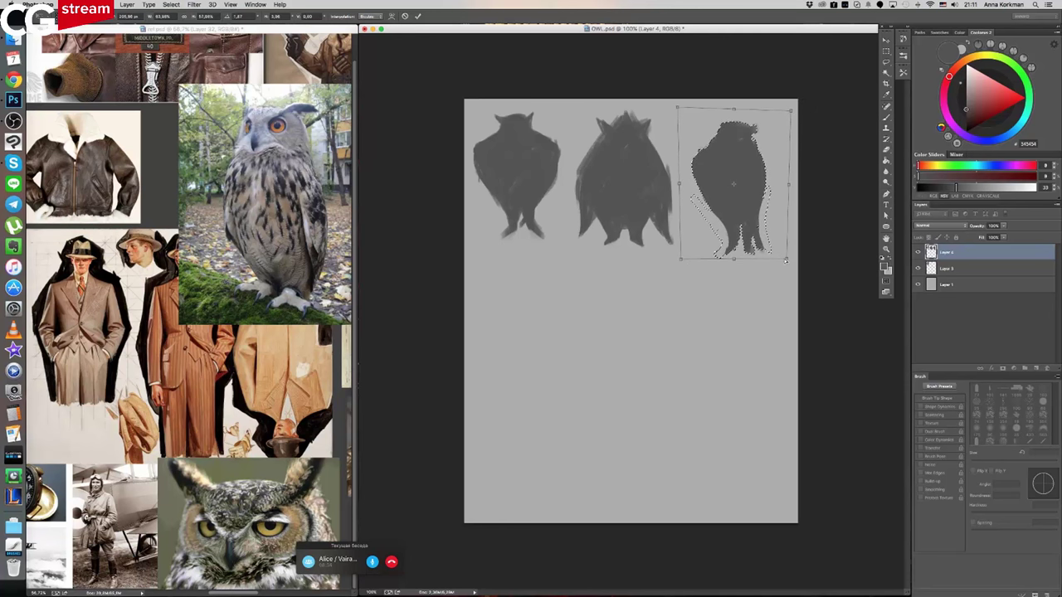
key("Return")
key("super+d")
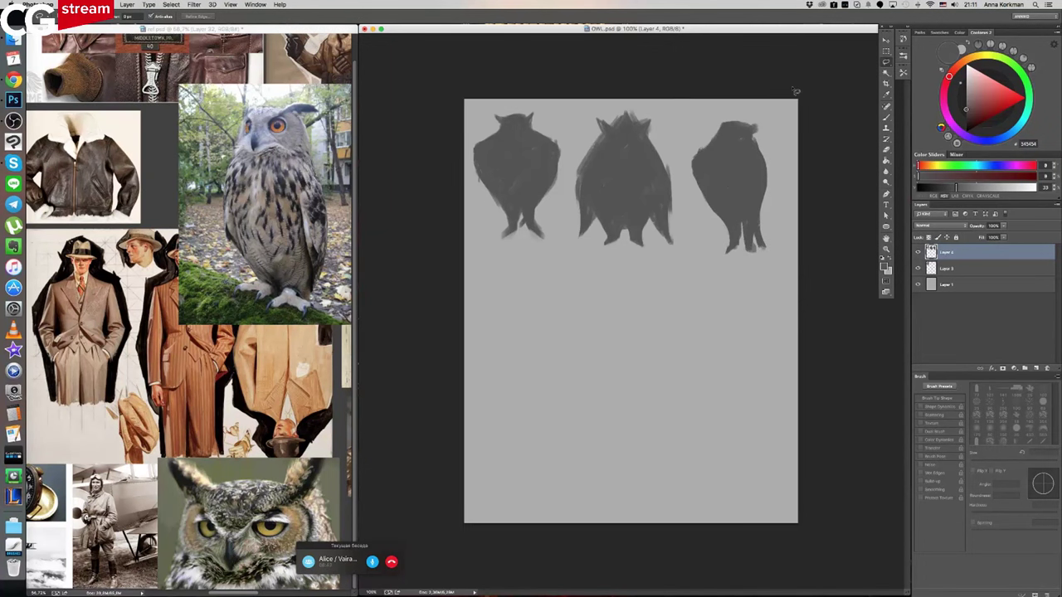
- Repaint the third silhouette's head with a smaller brush and trim its crown with the background grey into a pointed tip
left_click(886, 116)
key("bracketleft")
key("bracketleft")
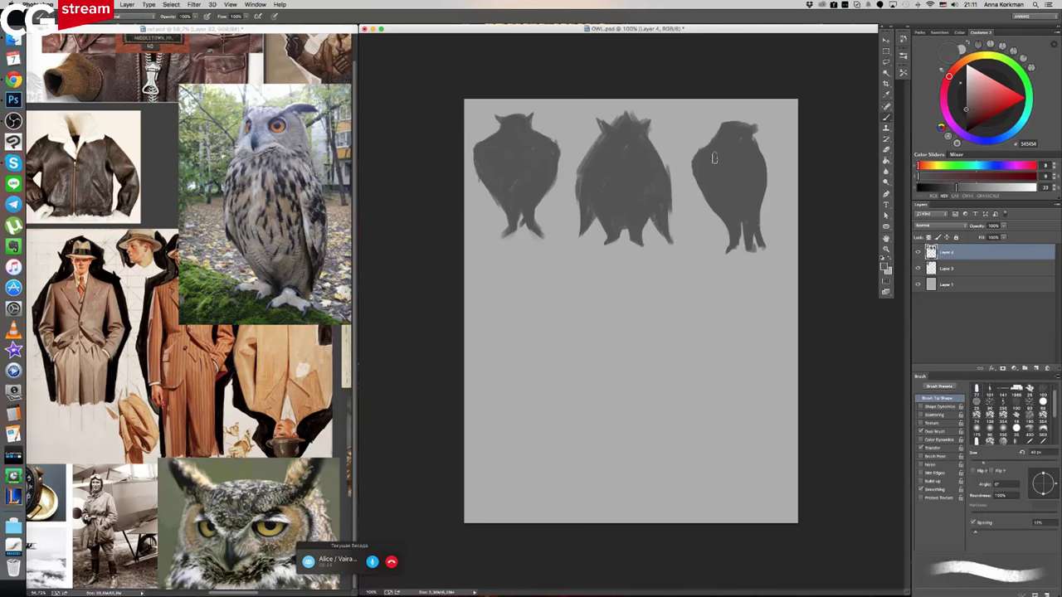
mouse_move(723, 131)
left_mouse_down()
mouse_move(714, 157)
mouse_move(769, 143)
mouse_move(721, 124)
mouse_move(760, 130)
left_mouse_up()
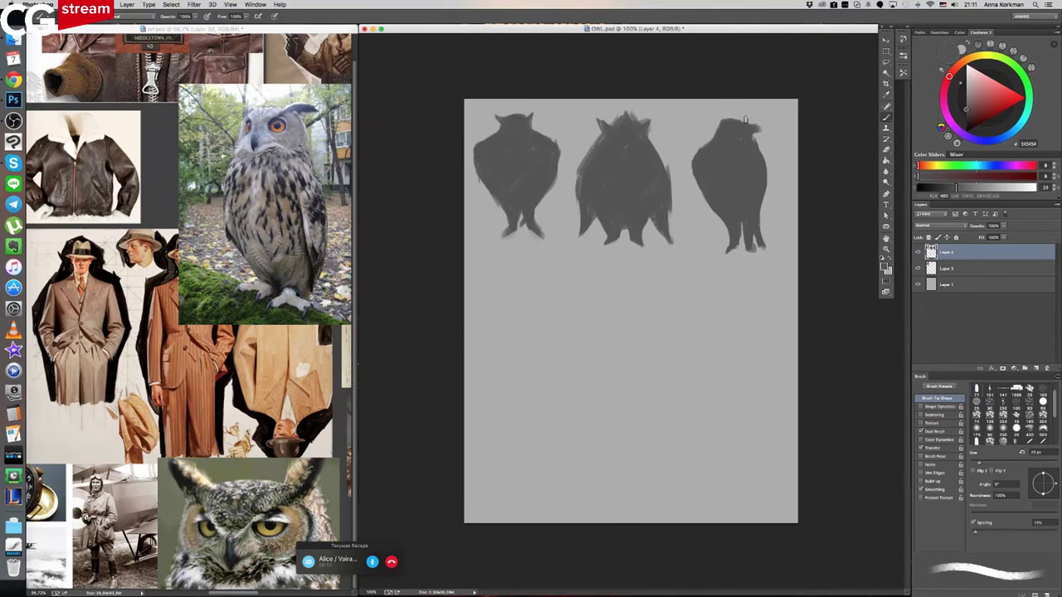
left_click(743, 108, "alt")
left_click_drag(722, 116, 770, 125)
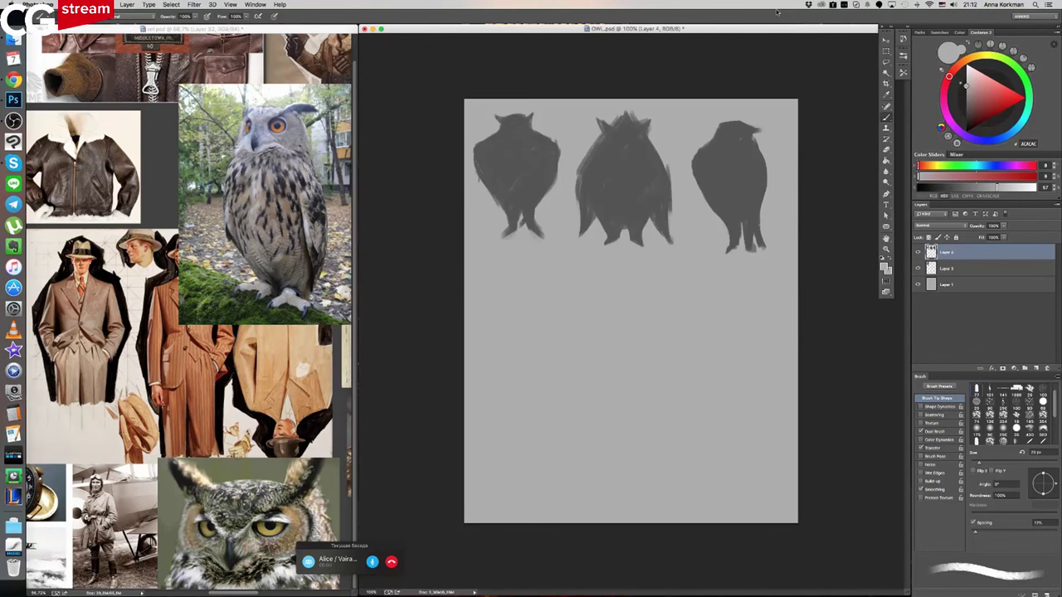
- Smooth and fill both sides of the first silhouette's body in the sampled dark grey
left_click(545, 184, "alt")
mouse_move(546, 192)
left_mouse_down()
mouse_move(536, 218)
mouse_move(506, 215)
left_mouse_up()
mouse_move(482, 179)
left_mouse_down()
mouse_move(507, 220)
mouse_move(543, 216)
left_mouse_up()
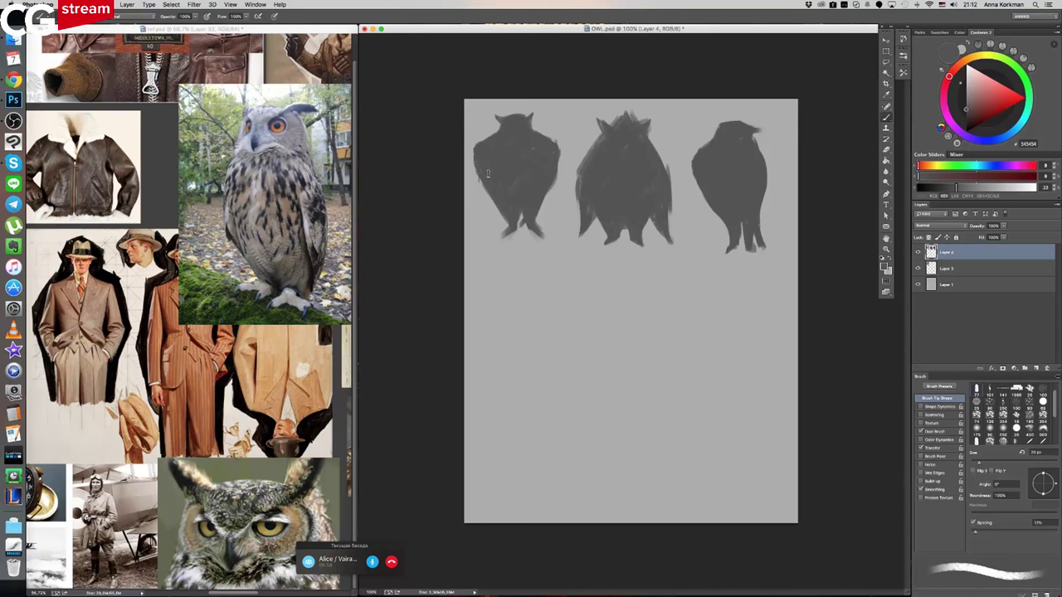
left_click_drag(477, 161, 499, 209)
left_click_drag(556, 166, 532, 219)
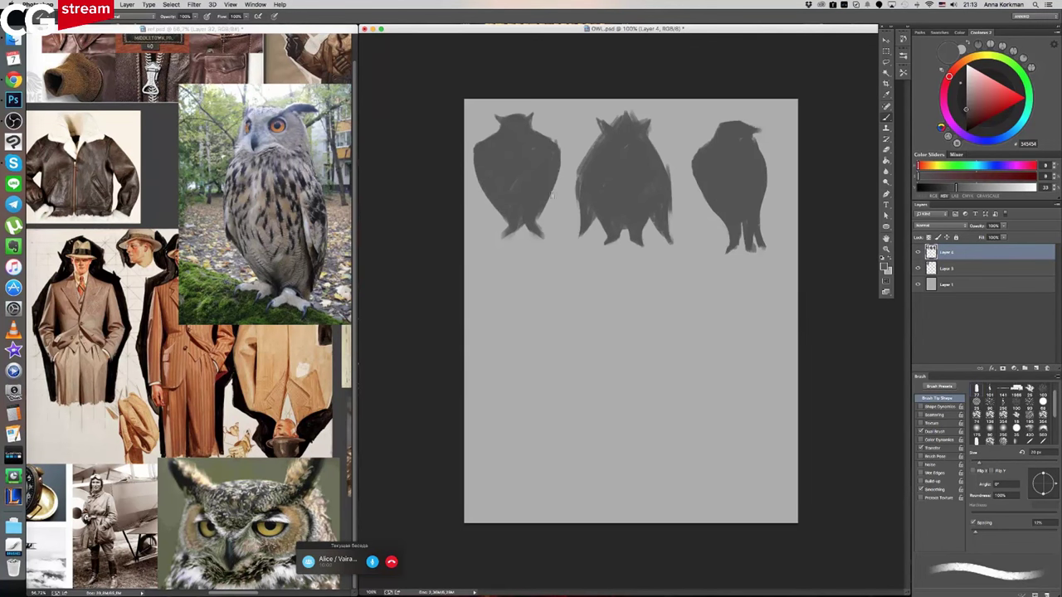
- Fill out the second silhouette's sides and crown in dark grey and trim its lower edge with the background grey
left_click_drag(586, 175, 584, 157)
mouse_move(632, 109)
left_mouse_down()
mouse_move(630, 133)
mouse_move(612, 128)
left_mouse_up()
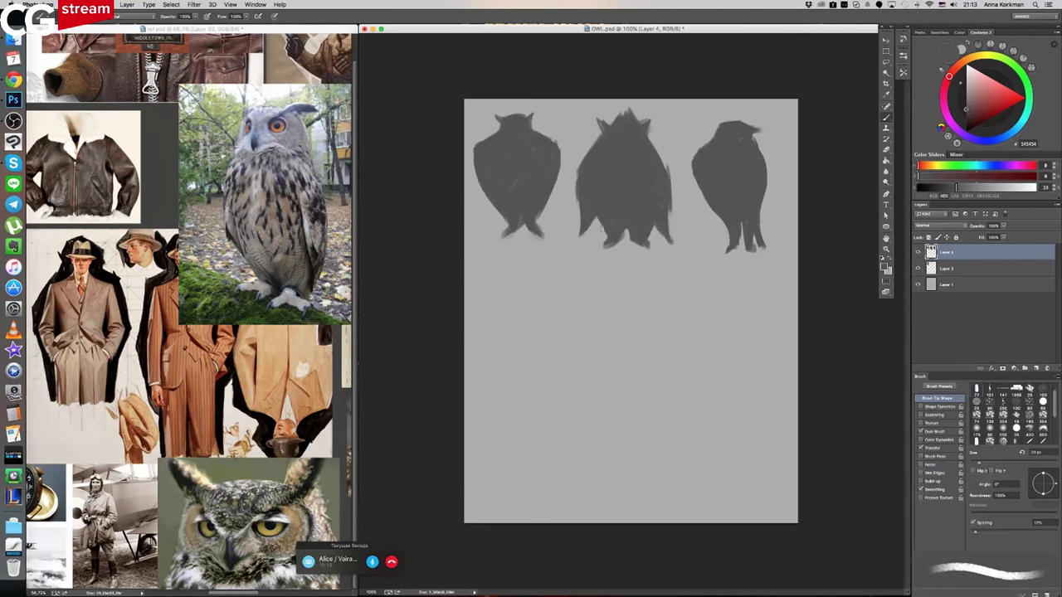
left_click(625, 242, "alt")
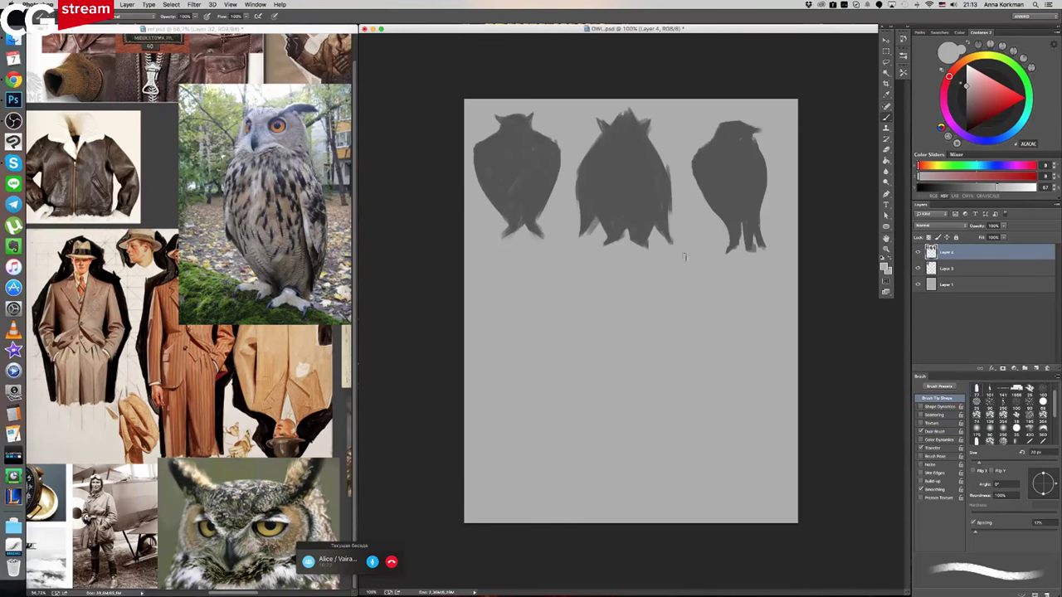
left_click(589, 175, "alt")
left_click_drag(580, 189, 581, 237)
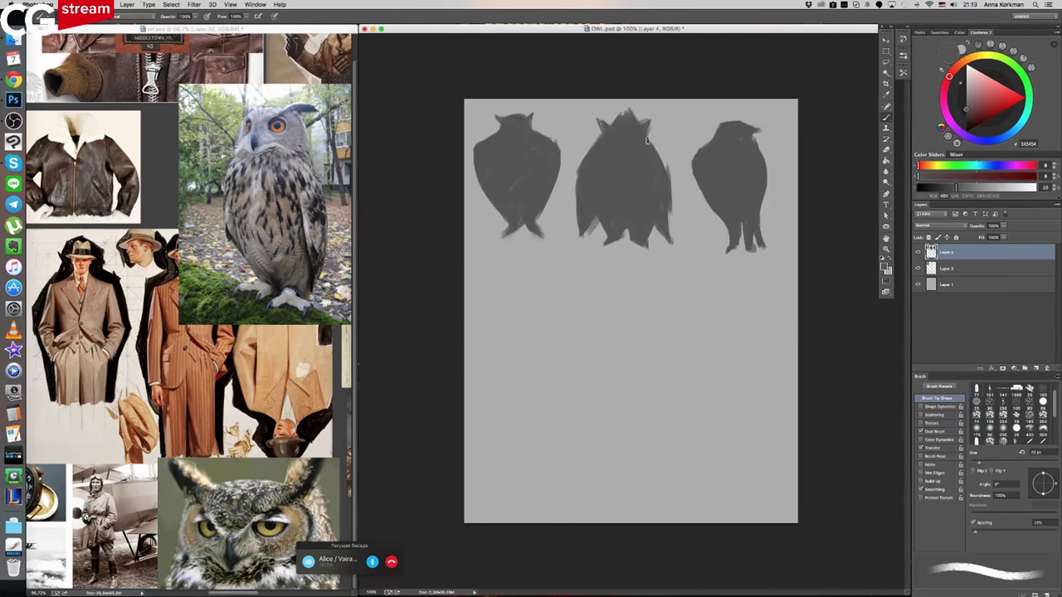
mouse_move(656, 157)
left_mouse_down()
mouse_move(675, 236)
mouse_move(692, 165)
left_mouse_up()
- Fill the third silhouette's lower body in dark grey and paint pointed feet and tail feathers with a finer brush
left_click(705, 168, "alt")
left_click_drag(715, 213, 730, 236)
key("bracketleft")
key("bracketleft")
key("bracketleft")
key("bracketleft")
key("bracketleft")
key("bracketleft")
key("bracketleft")
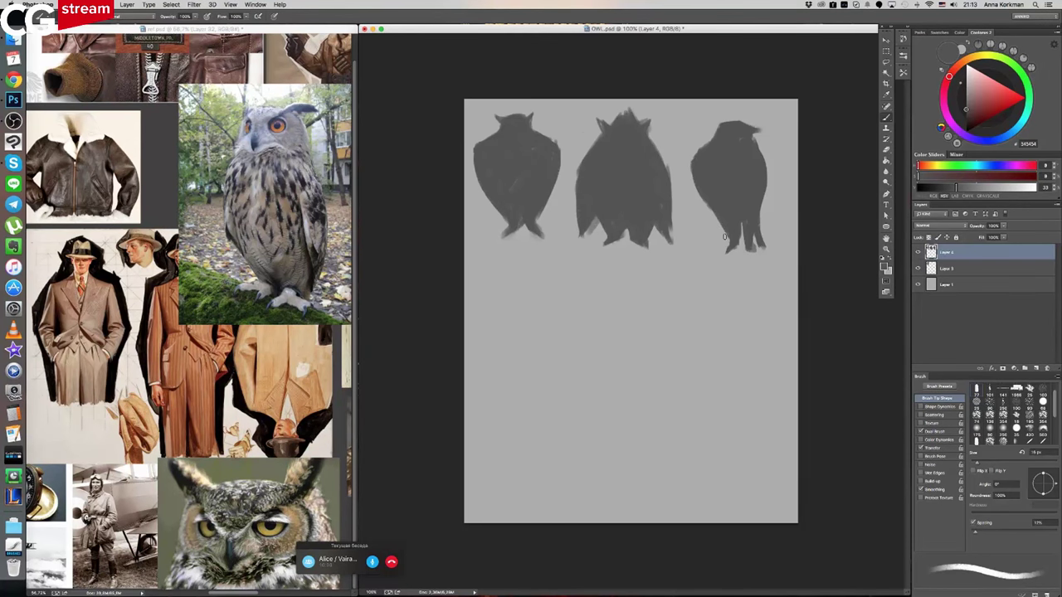
left_click_drag(728, 234, 721, 255)
mouse_move(749, 241)
left_mouse_down()
mouse_move(743, 261)
mouse_move(722, 254)
mouse_move(741, 247)
left_mouse_up()
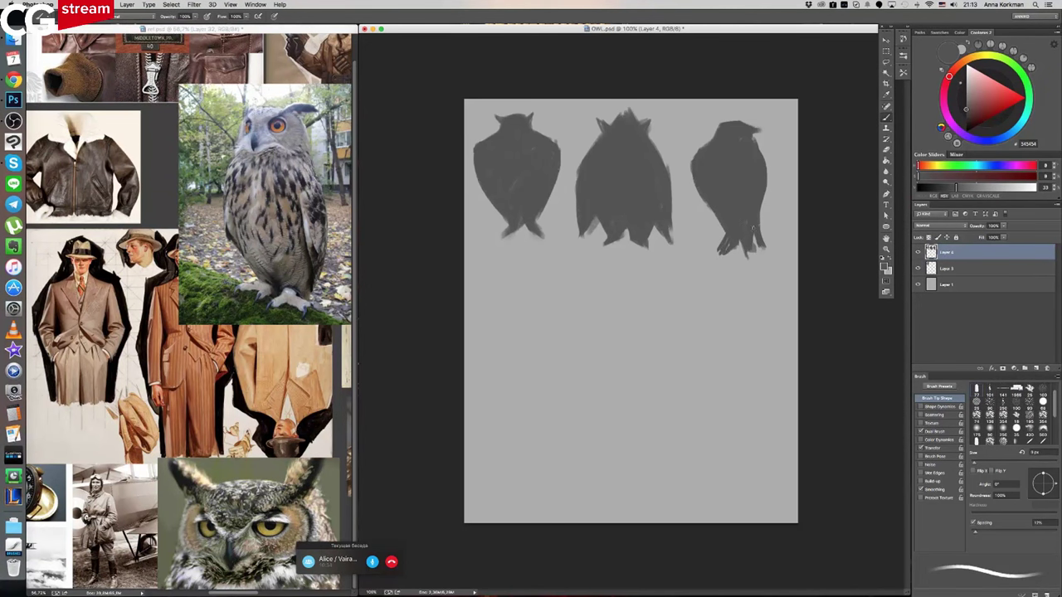
- Paint ear tufts on the third silhouette and the second one's right side, trimming around the latter with background grey
left_click_drag(723, 122, 742, 117)
mouse_move(740, 120)
left_mouse_down()
mouse_move(768, 126)
mouse_move(763, 135)
mouse_move(711, 130)
left_mouse_up()
left_click_drag(638, 117, 656, 121)
left_click_drag(647, 120, 652, 136)
left_click(669, 172, "alt")
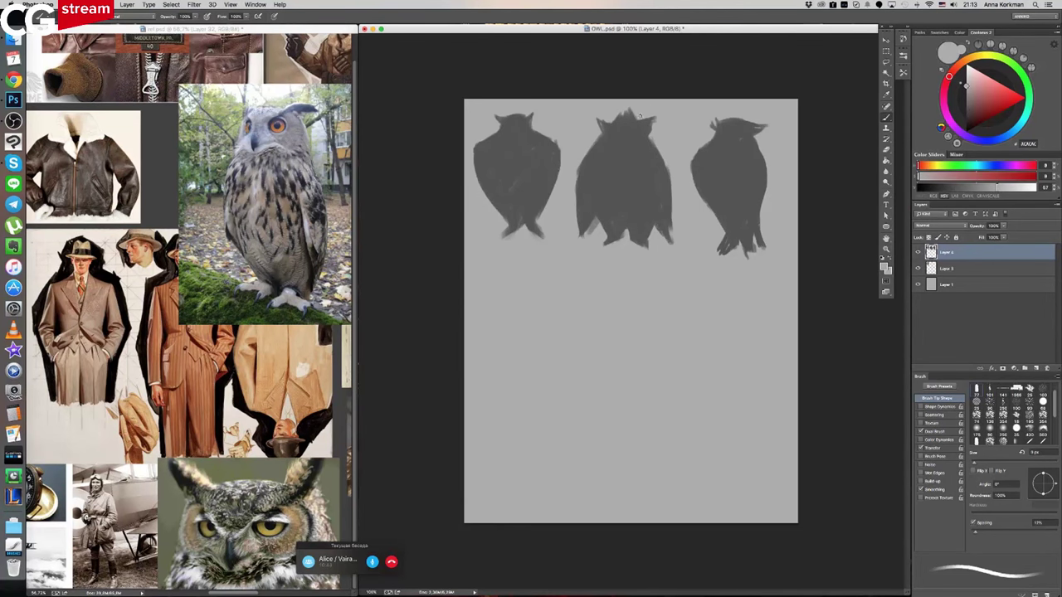
left_click_drag(630, 109, 656, 121)
- Extend the first silhouette's right ear tuft and sharpen the second silhouette's left tuft and central crown peak
left_click(508, 123, "alt")
mouse_move(530, 122)
left_mouse_down()
mouse_move(534, 131)
mouse_move(487, 116)
mouse_move(539, 113)
mouse_move(499, 126)
mouse_move(537, 116)
left_mouse_up()
left_click(487, 106, "alt")
mouse_move(626, 104)
left_mouse_down()
mouse_move(614, 123)
mouse_move(599, 121)
left_mouse_up()
left_click(646, 127, "alt")
left_click_drag(622, 117, 623, 107)
- Refine the feet of the first and third silhouettes, using dark grey to fill and background grey to trim
mouse_move(511, 227)
left_mouse_down()
mouse_move(496, 242)
mouse_move(539, 242)
left_mouse_up()
left_click(496, 242, "alt")
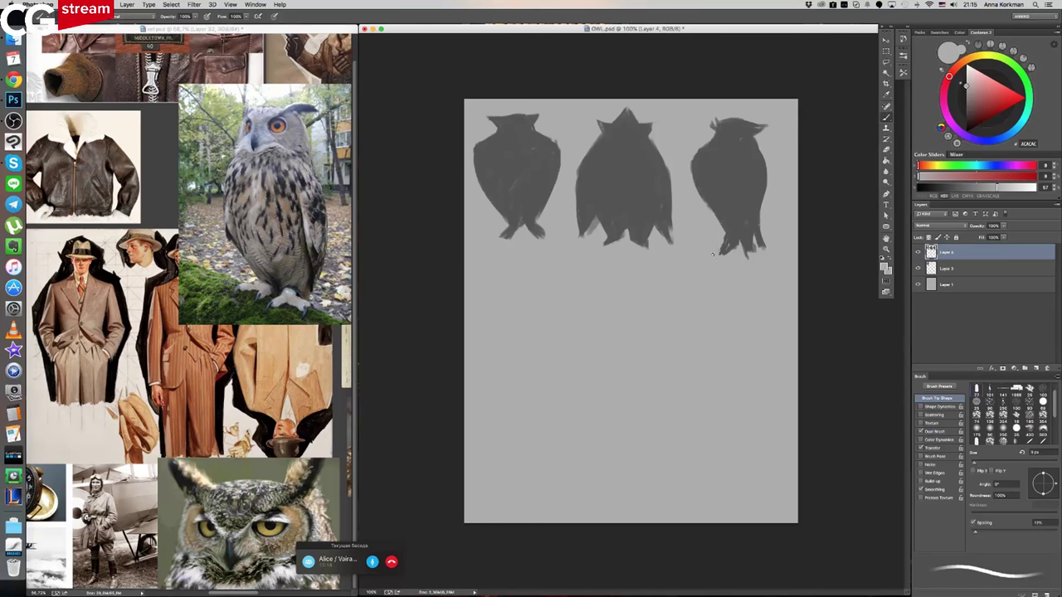
left_click(743, 247, "alt")
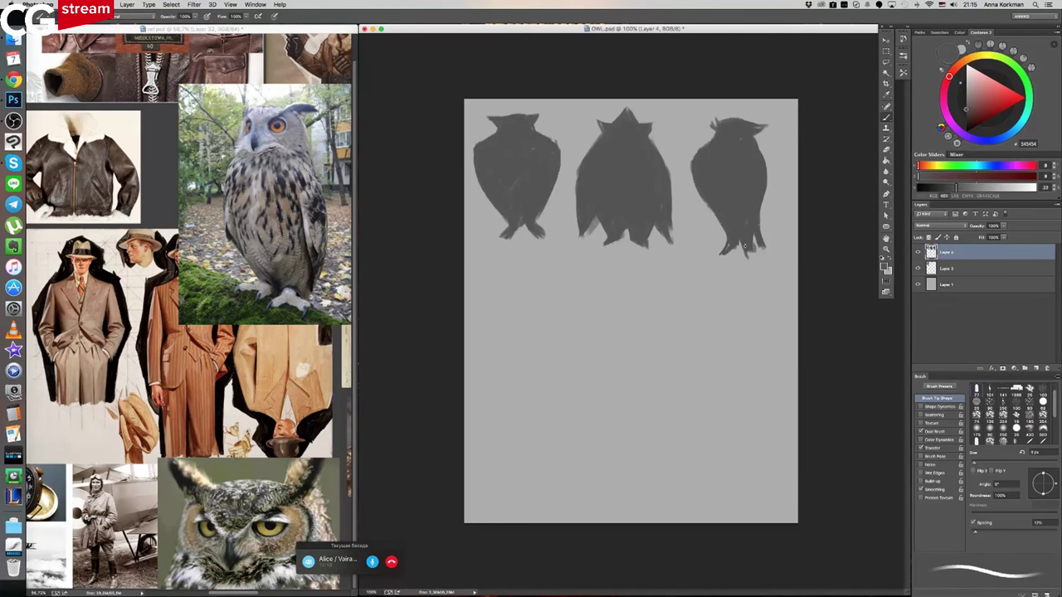
left_click_drag(726, 251, 737, 241)
left_click_drag(699, 199, 718, 219)
- Lasso the third silhouette, transform it to a slightly smaller size and deselect it
key("l")
mouse_move(704, 107)
left_mouse_down()
mouse_move(679, 173)
mouse_move(706, 226)
mouse_move(698, 258)
mouse_move(781, 268)
mouse_move(774, 106)
mouse_move(723, 138)
mouse_move(771, 145)
left_mouse_up()
key("ctrl+t")
mouse_move(795, 289)
left_mouse_down()
mouse_move(799, 264)
mouse_move(794, 285)
left_mouse_up()
key("Return")
key("ctrl+d")
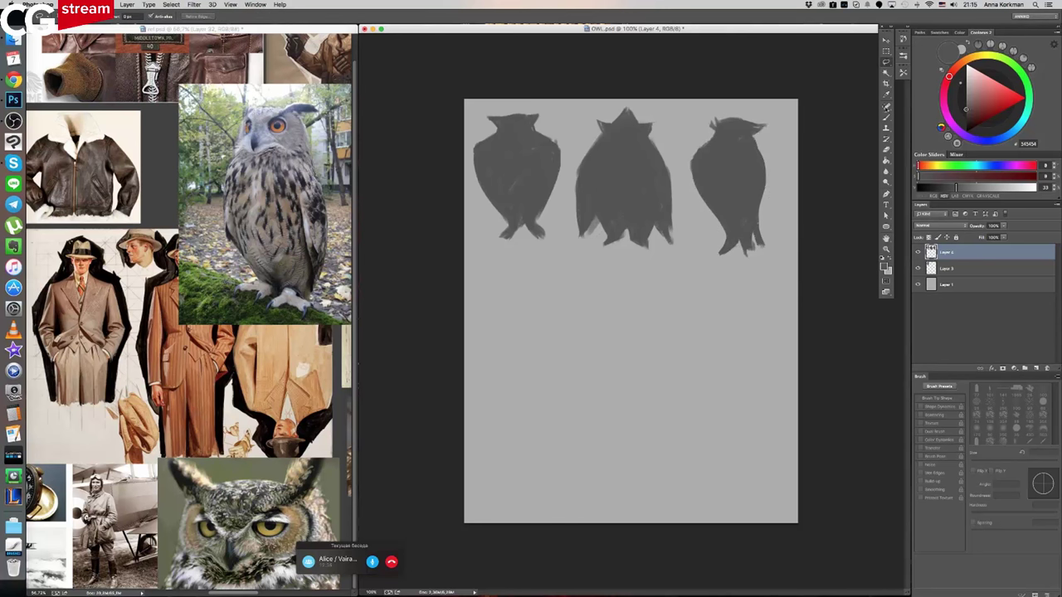
- Check what Layer 3 contains by toggling its visibility, then merge it with Layer 4
left_click(918, 270)
left_click(918, 271)
left_click(947, 269)
left_click(947, 254, "shift")
key("super+e")
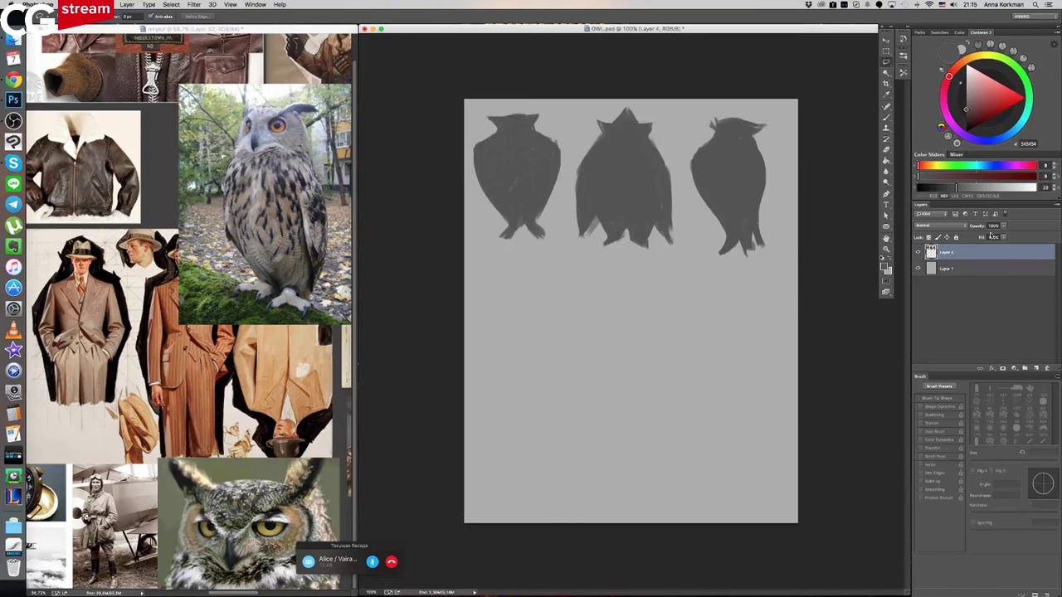
- Lasso around the three silhouettes, invert the selection to clear stray paint outside them, and deselect
key("ctrl+t")
key("Return")
mouse_move(554, 113)
left_mouse_down()
mouse_move(471, 152)
mouse_move(583, 275)
mouse_move(804, 209)
mouse_move(517, 109)
mouse_move(606, 120)
left_mouse_up()
key("ctrl+shift+i")
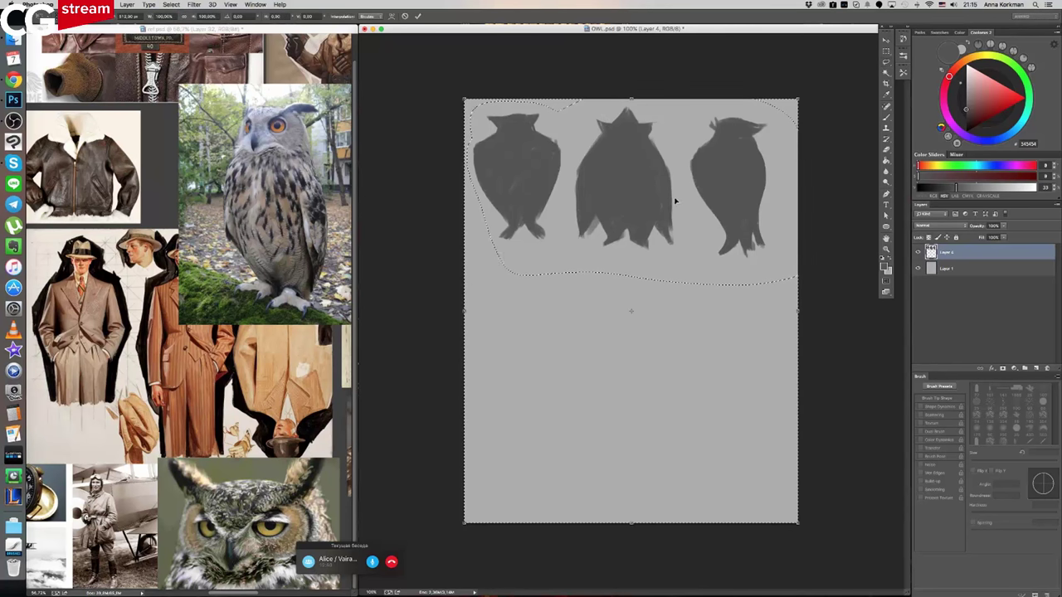
key("ctrl+d")
mouse_move(472, 112)
left_mouse_down()
mouse_move(467, 153)
mouse_move(467, 190)
mouse_move(530, 268)
mouse_move(739, 271)
mouse_move(780, 257)
mouse_move(791, 173)
mouse_move(784, 108)
mouse_move(608, 98)
mouse_move(479, 108)
left_mouse_up()
key("ctrl+shift+i")
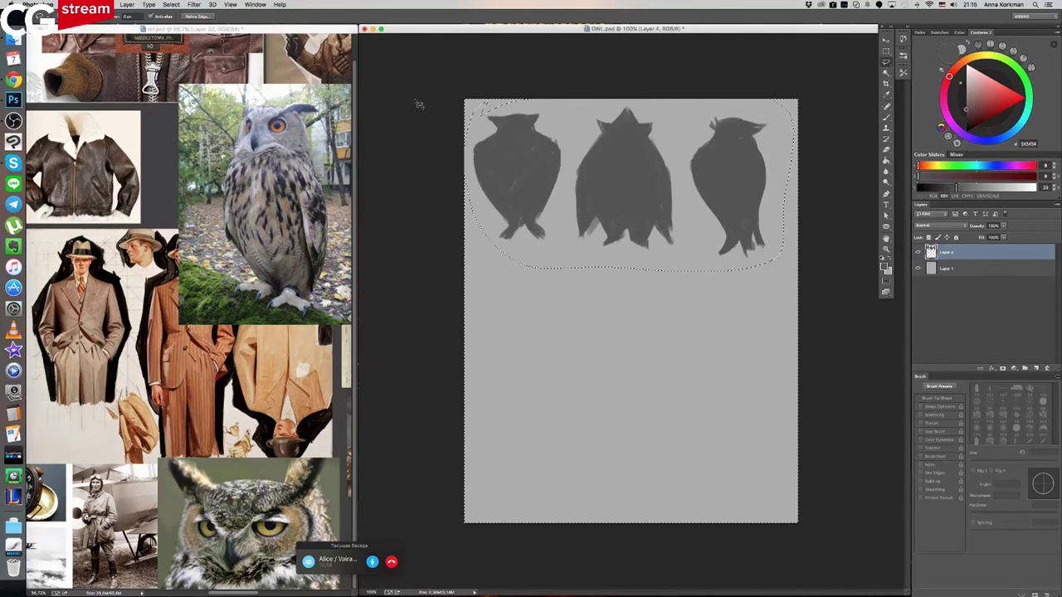
key("super+d")
- Distort the row of three silhouettes slightly by its corners to even out their alignment
key("super+t")
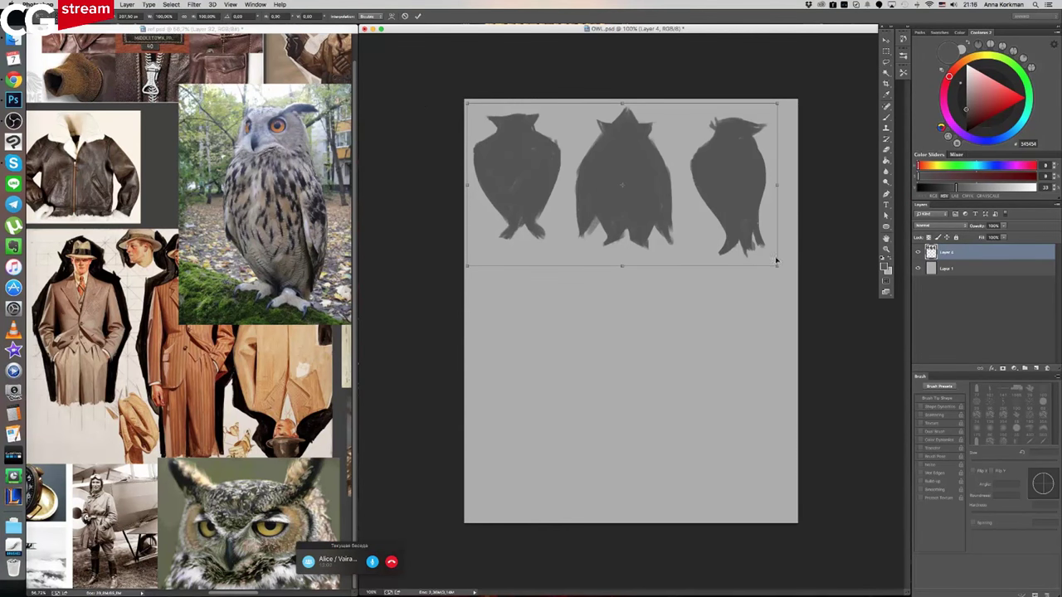
left_click_drag(778, 268, 778, 265)
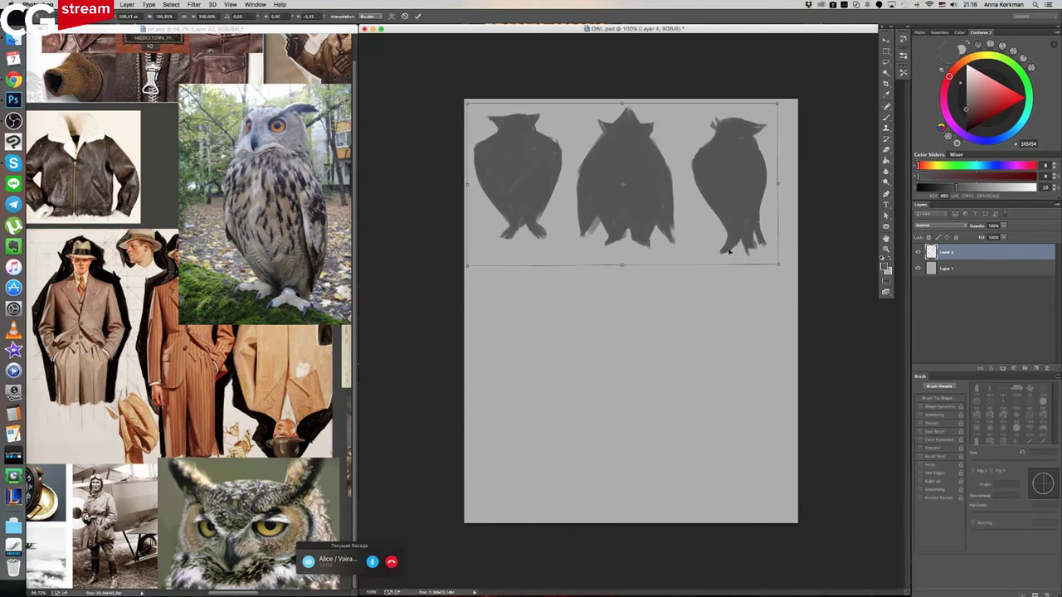
left_click_drag(468, 267, 469, 272)
left_click_drag(778, 103, 783, 111)
key("Return")
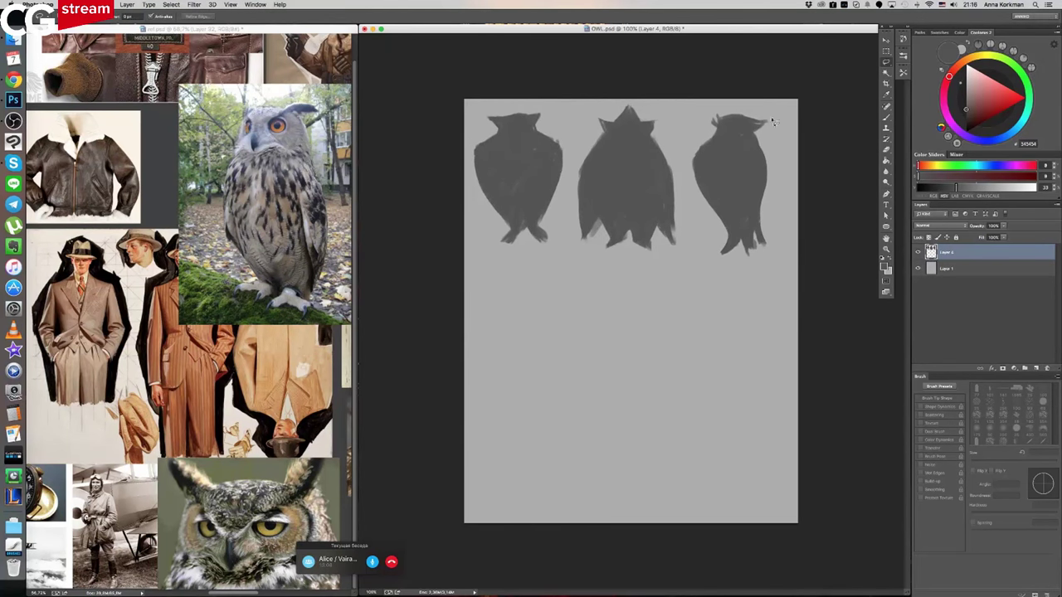
- Fade the silhouette layer to a faint grey and add a new layer above it for sketching
key("b")
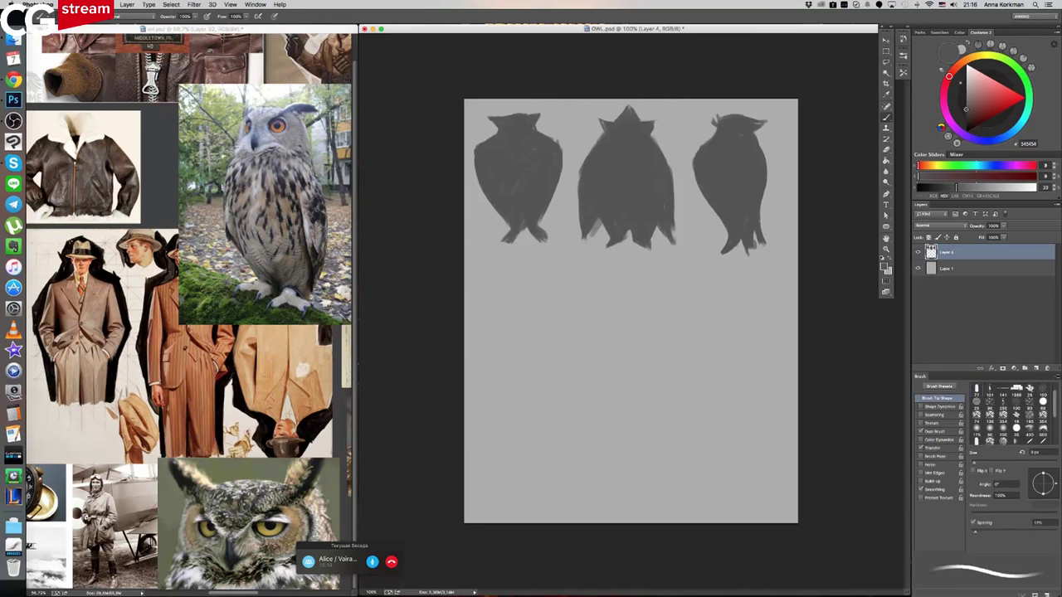
left_click(1005, 226)
left_click_drag(1005, 236, 975, 235)
left_click(1036, 367)
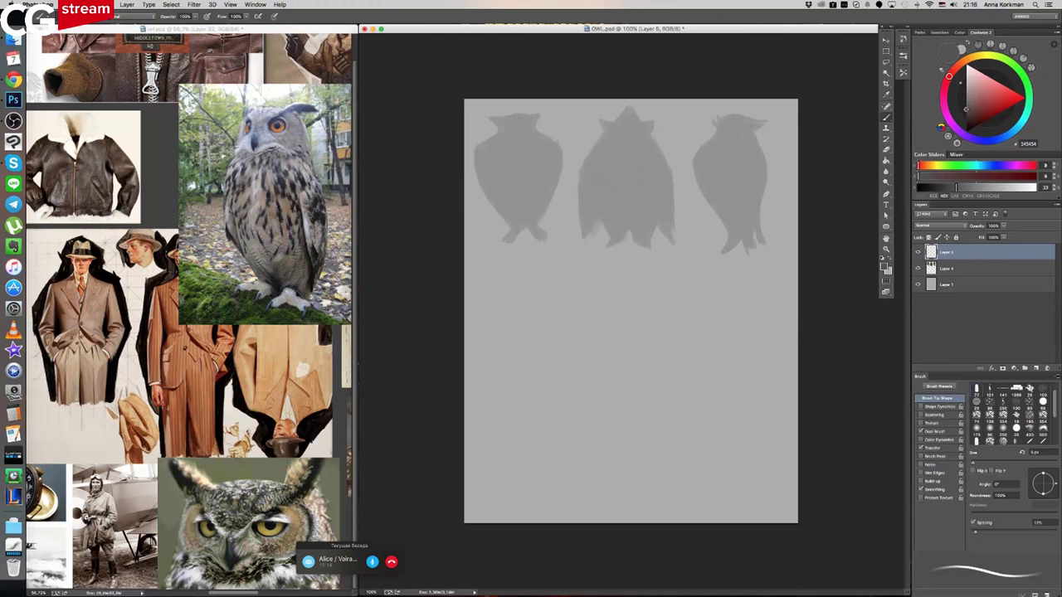
- Choose dark grey 3C3C3C, bring the aviator references into view and sketch collar lines across the first owl's neck
left_click(884, 260)
left_click_drag(968, 130, 966, 116)
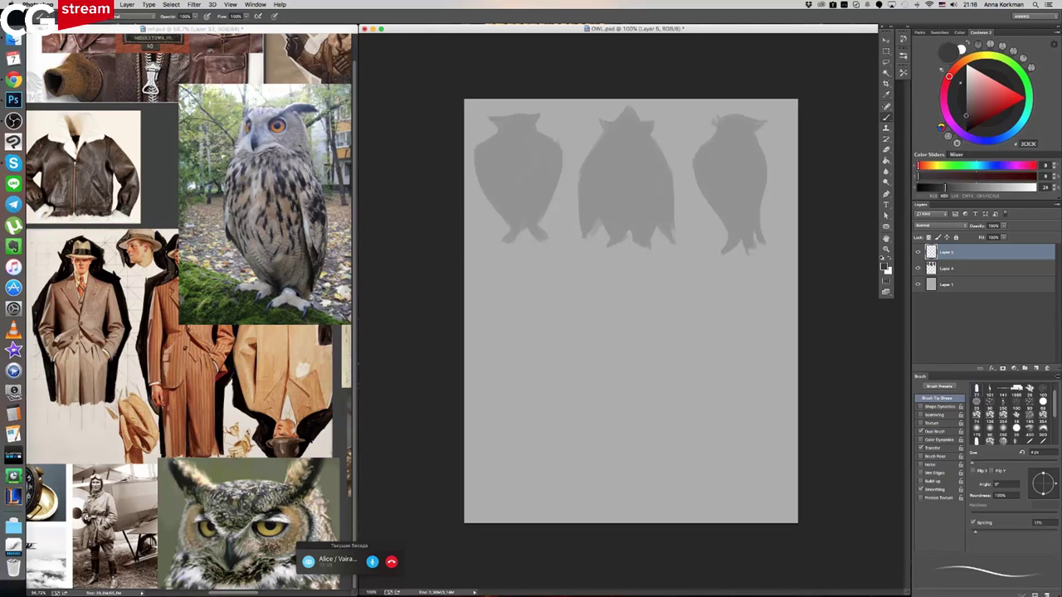
left_click(264, 272)
left_click_drag(187, 214, 312, 261)
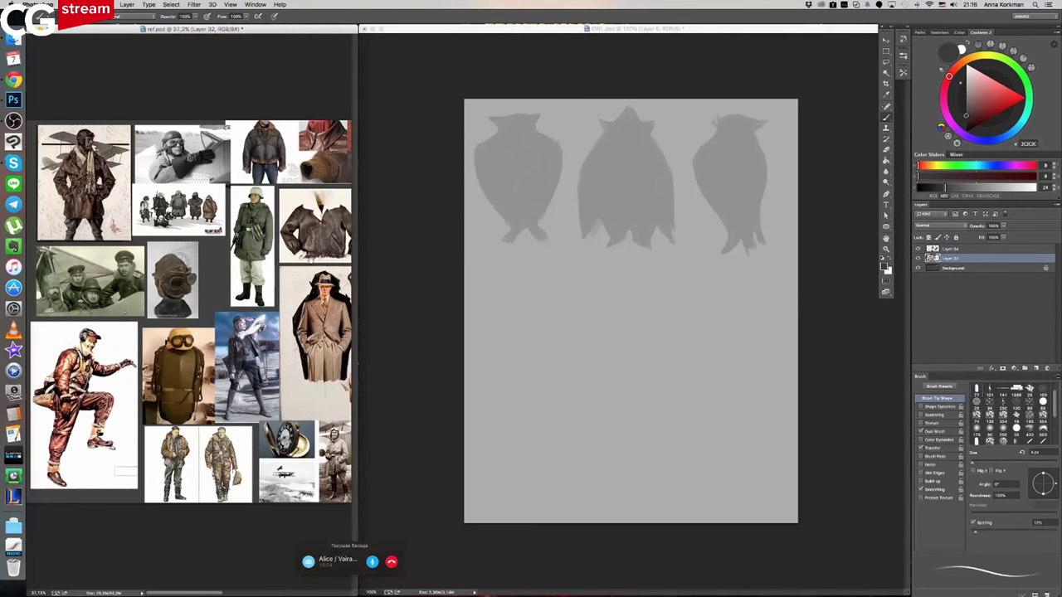
scroll(265, 259, "up", 2)
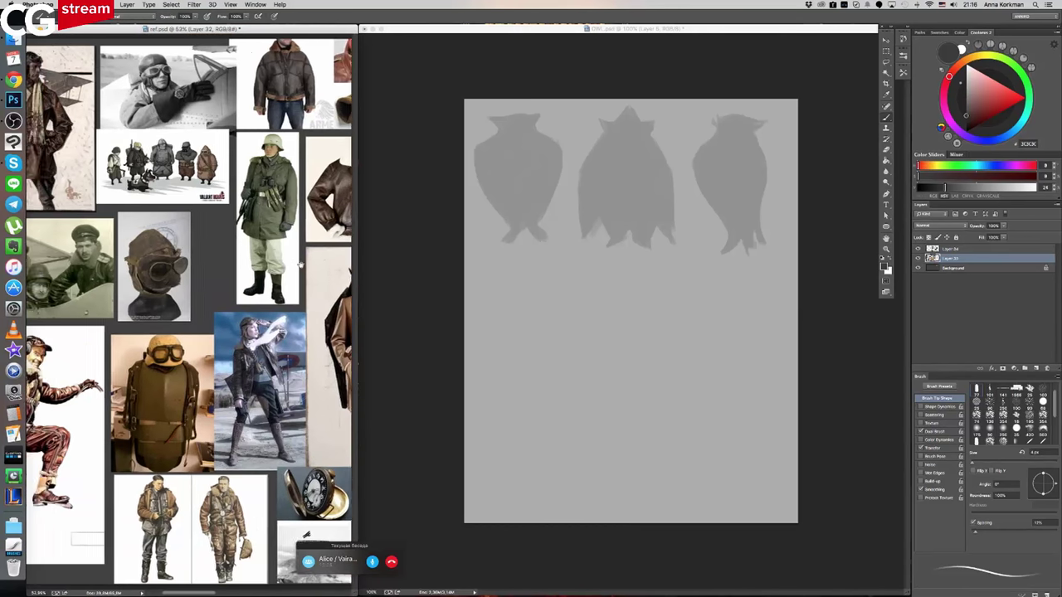
scroll(301, 264, "left", 4)
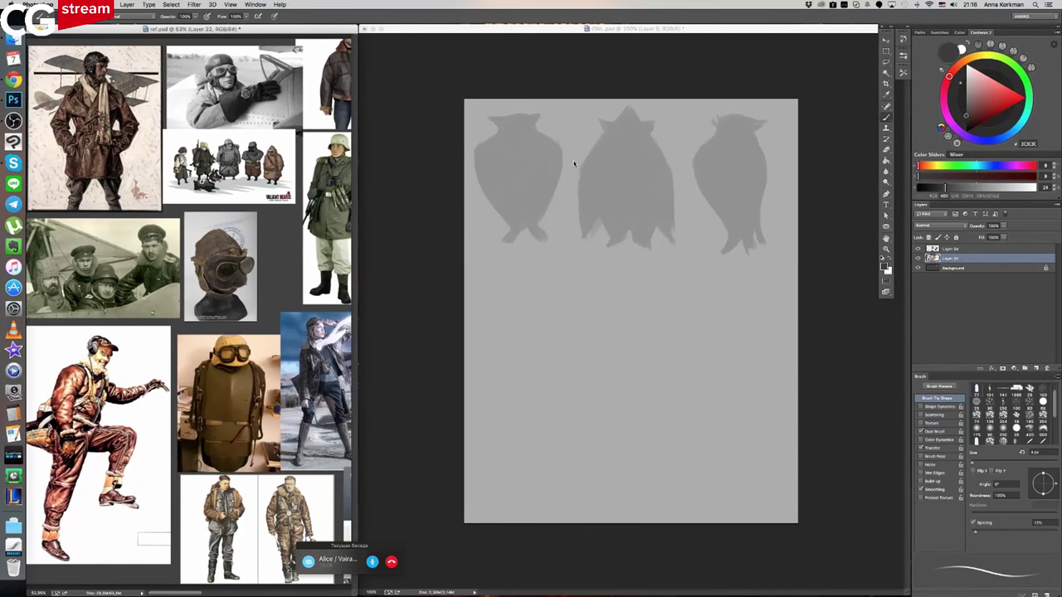
left_click(573, 163)
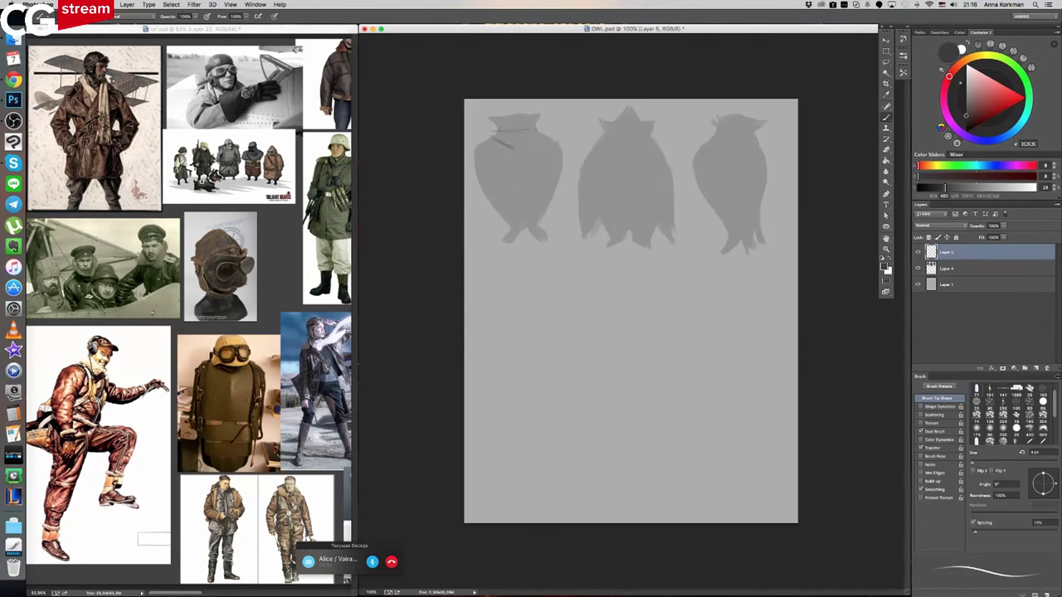
- Bring the owl photos into view on the reference board and sketch the first owl's brows and eyes
left_click(222, 322)
left_click_drag(276, 309, 92, 320)
left_click_drag(230, 327, 78, 328)
left_click_drag(295, 323, 199, 319)
left_click_drag(185, 278, 200, 267)
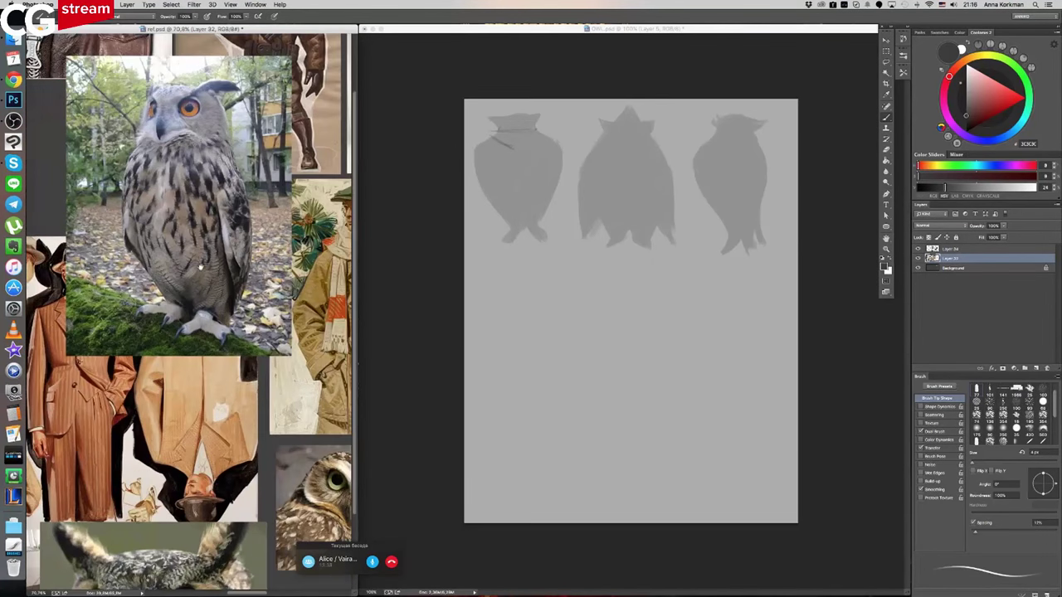
left_click_drag(323, 322, 295, 224)
left_click(533, 149)
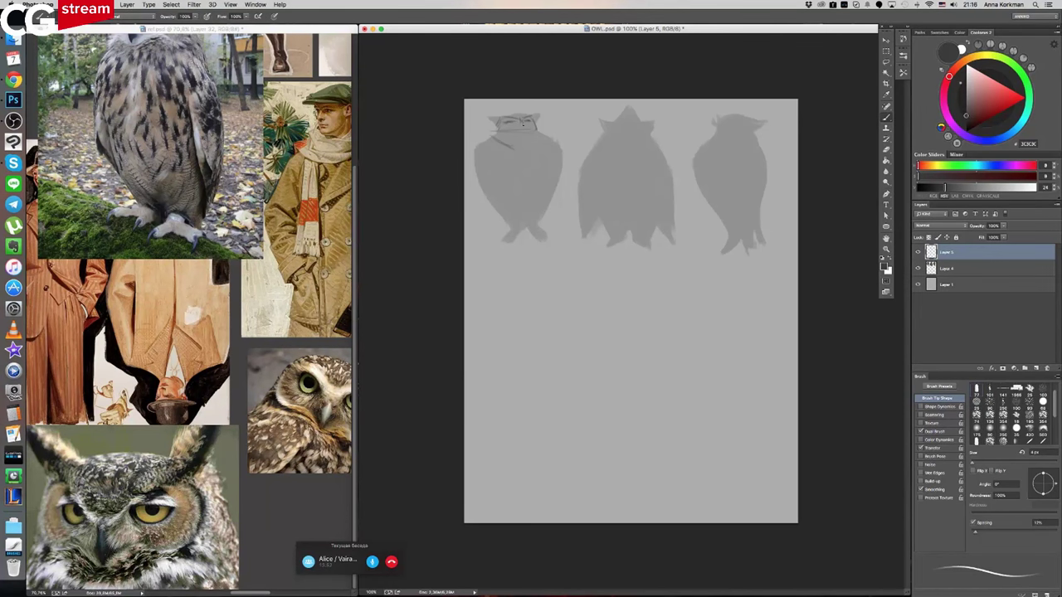
- Sketch the first owl's scarf folds, flat head top and feathery ear tufts
mouse_move(487, 137)
left_mouse_down()
mouse_move(496, 130)
mouse_move(559, 146)
left_mouse_up()
left_click_drag(491, 115, 532, 116)
mouse_move(491, 138)
left_mouse_down()
mouse_move(544, 131)
mouse_move(525, 144)
mouse_move(479, 130)
mouse_move(524, 110)
mouse_move(553, 132)
left_mouse_up()
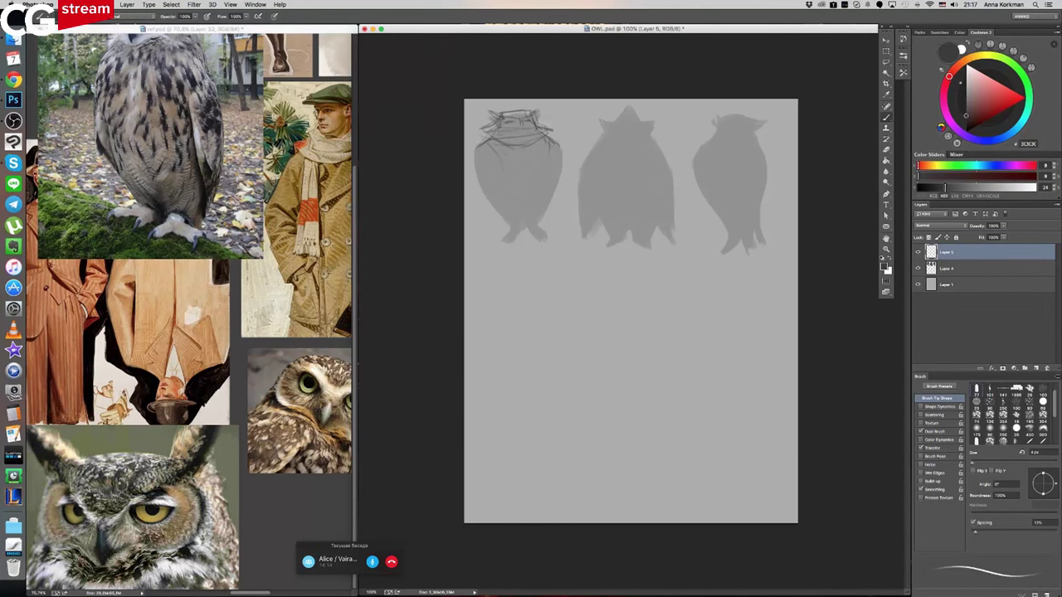
- Sketch the first owl's rounded shoulders and long arm contours hanging along both sides of the body
left_click_drag(477, 155, 473, 168)
mouse_move(476, 159)
left_mouse_down()
mouse_move(470, 187)
mouse_move(485, 209)
left_mouse_up()
mouse_move(479, 143)
left_mouse_down()
mouse_move(470, 192)
mouse_move(501, 238)
left_mouse_up()
left_click_drag(551, 133, 563, 147)
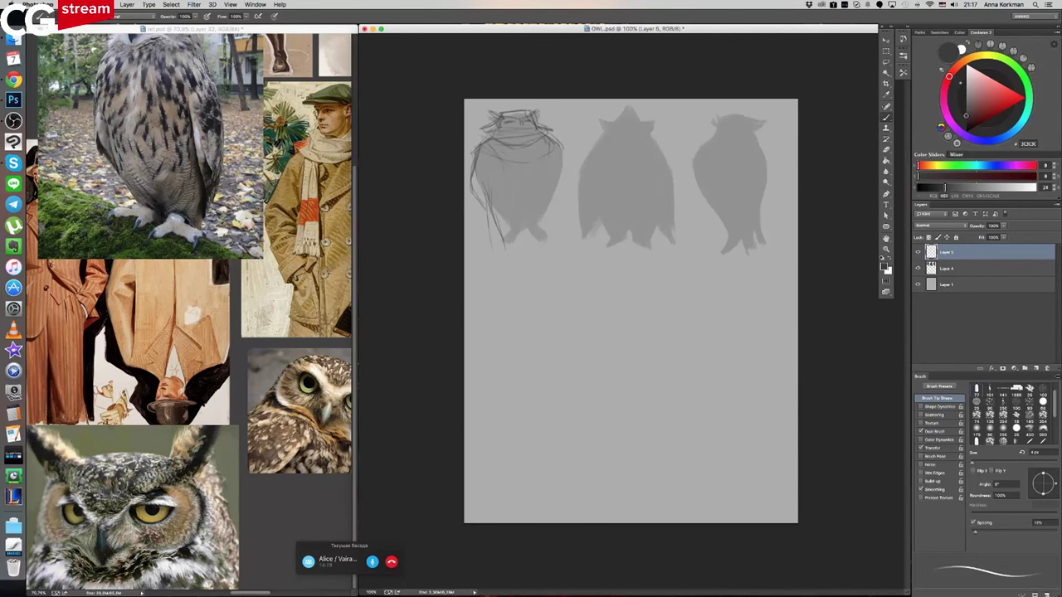
left_click_drag(499, 141, 547, 140)
left_click_drag(500, 266, 516, 254)
left_click_drag(554, 143, 568, 163)
left_click_drag(538, 212, 532, 252)
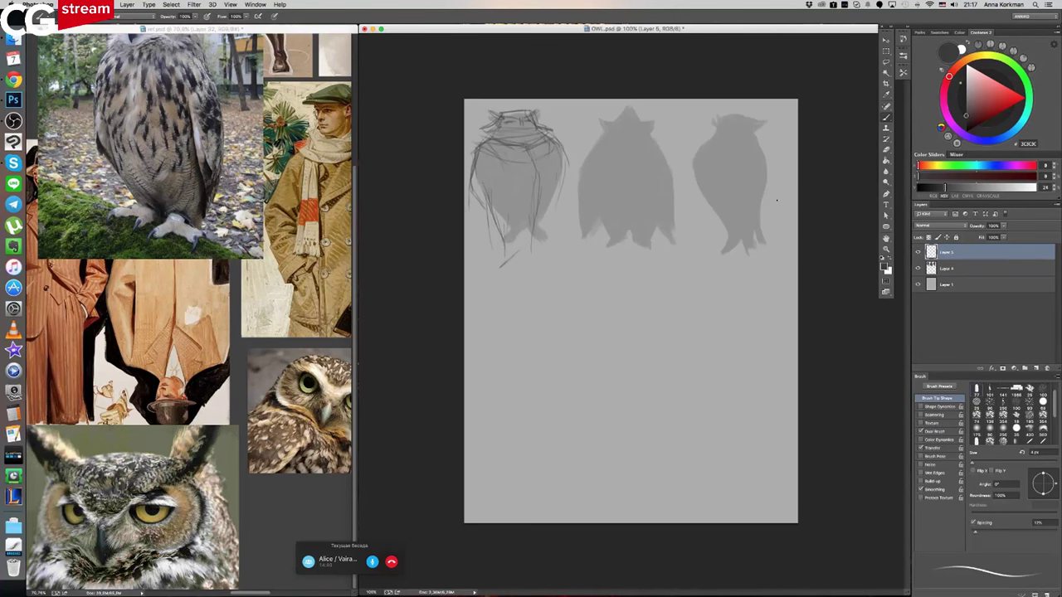
- Sketch the first owl's tapering lower body, legs and splayed feet below the silhouette, and strengthen the outer arm line
mouse_move(508, 253)
left_mouse_down()
mouse_move(523, 260)
mouse_move(493, 267)
mouse_move(514, 273)
mouse_move(527, 254)
mouse_move(531, 267)
left_mouse_up()
left_click_drag(555, 208, 551, 235)
mouse_move(569, 173)
left_mouse_down()
mouse_move(544, 258)
mouse_move(498, 278)
left_mouse_up()
left_click_drag(503, 227, 492, 242)
left_click_drag(511, 194, 481, 253)
left_click_drag(566, 159, 541, 243)
mouse_move(569, 192)
left_mouse_down()
mouse_move(554, 258)
mouse_move(530, 224)
mouse_move(557, 263)
left_mouse_up()
mouse_move(532, 256)
left_mouse_down()
mouse_move(560, 268)
mouse_move(501, 271)
left_mouse_up()
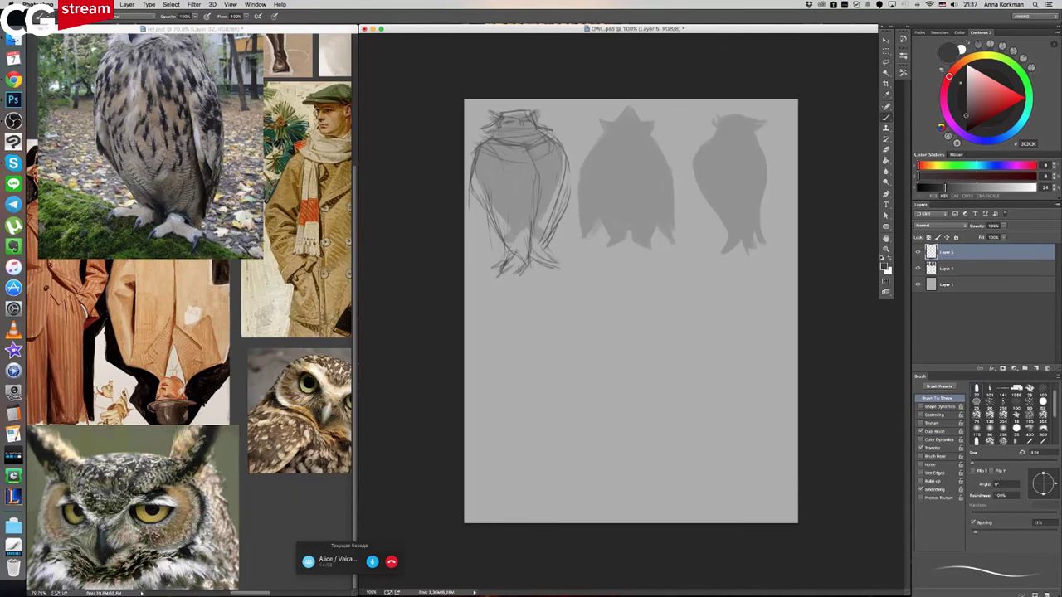
left_click_drag(534, 223, 534, 267)
- Broaden the first owl's shoulders and sketch a bent arm reaching out toward the middle silhouette
mouse_move(505, 147)
left_mouse_down()
mouse_move(532, 158)
mouse_move(469, 189)
left_mouse_up()
mouse_move(477, 145)
left_mouse_down()
mouse_move(465, 168)
mouse_move(475, 225)
left_mouse_up()
left_click_drag(571, 171, 573, 219)
mouse_move(575, 170)
left_mouse_down()
mouse_move(531, 188)
mouse_move(545, 211)
left_mouse_up()
mouse_move(572, 192)
left_mouse_down()
mouse_move(551, 200)
mouse_move(579, 198)
left_mouse_up()
left_click_drag(559, 142, 578, 170)
mouse_move(548, 132)
left_mouse_down()
mouse_move(584, 165)
mouse_move(580, 192)
mouse_move(581, 158)
left_mouse_up()
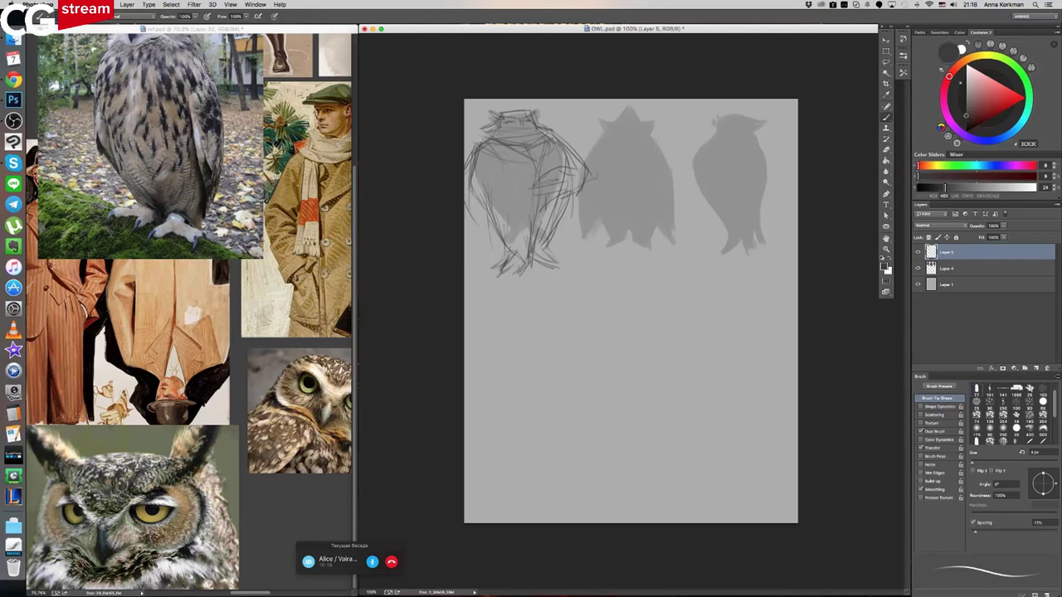
- Scale the sketch and silhouette layers down together to about 86 percent, reposition them inside the canvas, and reselect the sketch layer
left_click(945, 269, "shift")
key("ctrl+t")
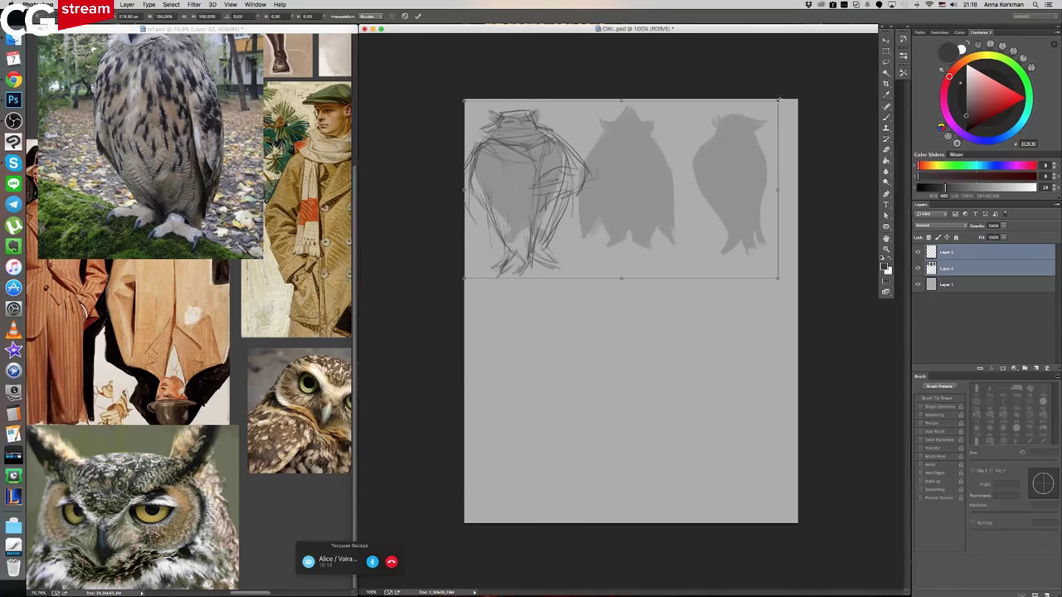
left_click_drag(779, 98, 737, 124)
mouse_move(707, 166)
left_mouse_down()
mouse_move(742, 166)
mouse_move(724, 171)
left_mouse_up()
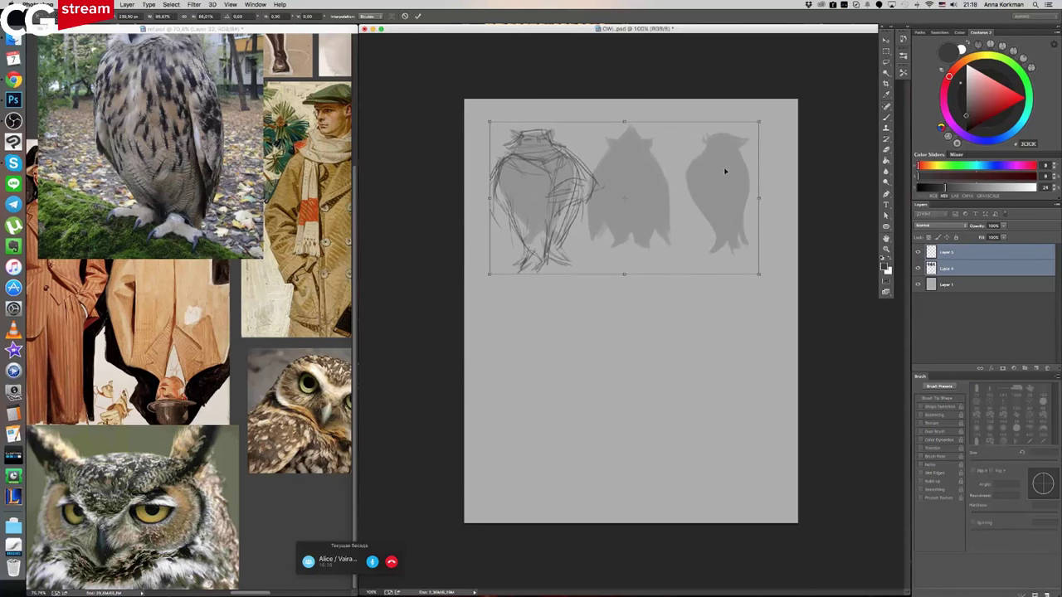
key("Return")
key("b")
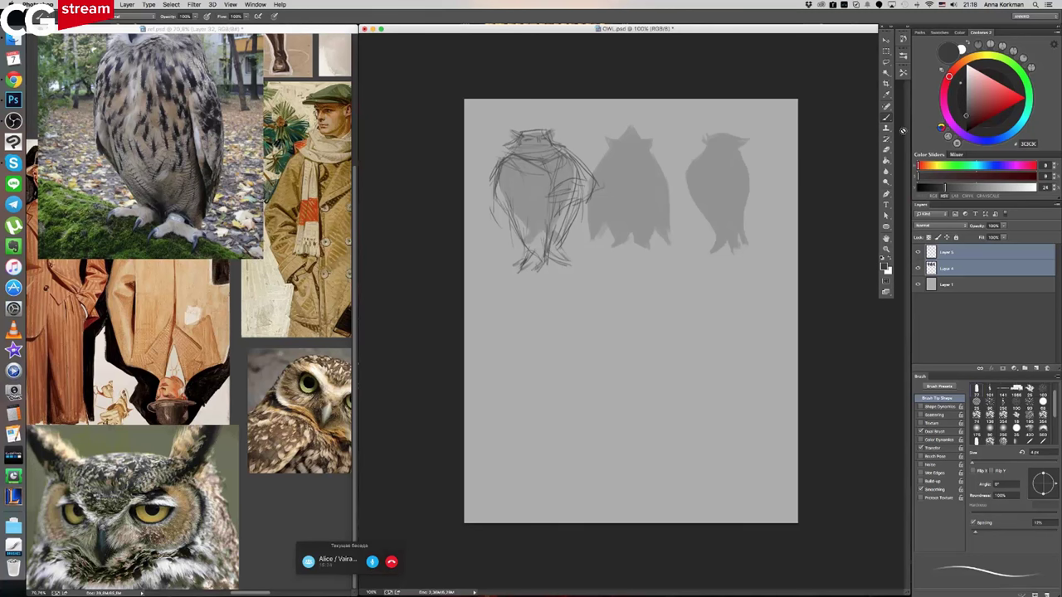
left_click(944, 257)
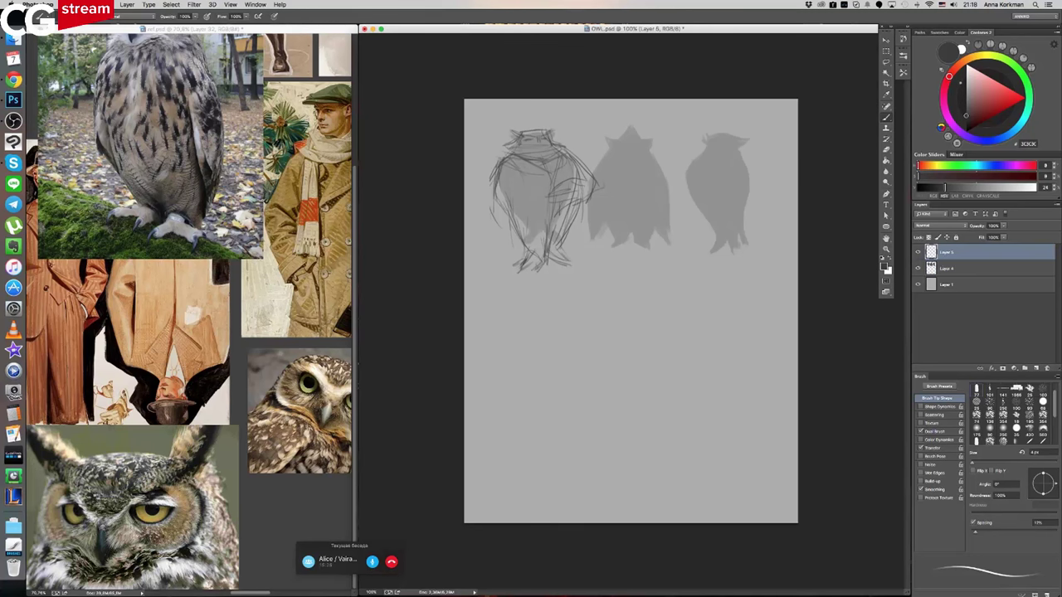
- Sketch wide bent sleeves with a cuff and forearms on both sides of the first owl
mouse_move(502, 166)
left_mouse_down()
mouse_move(486, 193)
mouse_move(497, 229)
mouse_move(525, 254)
left_mouse_up()
mouse_move(490, 197)
left_mouse_down()
mouse_move(481, 219)
mouse_move(502, 244)
mouse_move(513, 237)
mouse_move(490, 227)
mouse_move(497, 218)
left_mouse_up()
left_click_drag(481, 227, 515, 214)
mouse_move(495, 177)
left_mouse_down()
mouse_move(480, 226)
mouse_move(509, 206)
mouse_move(498, 244)
mouse_move(509, 245)
left_mouse_up()
left_click_drag(512, 221, 506, 239)
mouse_move(563, 203)
left_mouse_down()
mouse_move(601, 200)
mouse_move(567, 211)
left_mouse_up()
left_click_drag(579, 158, 590, 175)
left_click_drag(596, 177, 611, 191)
mouse_move(569, 153)
left_mouse_down()
mouse_move(611, 189)
mouse_move(565, 178)
left_mouse_up()
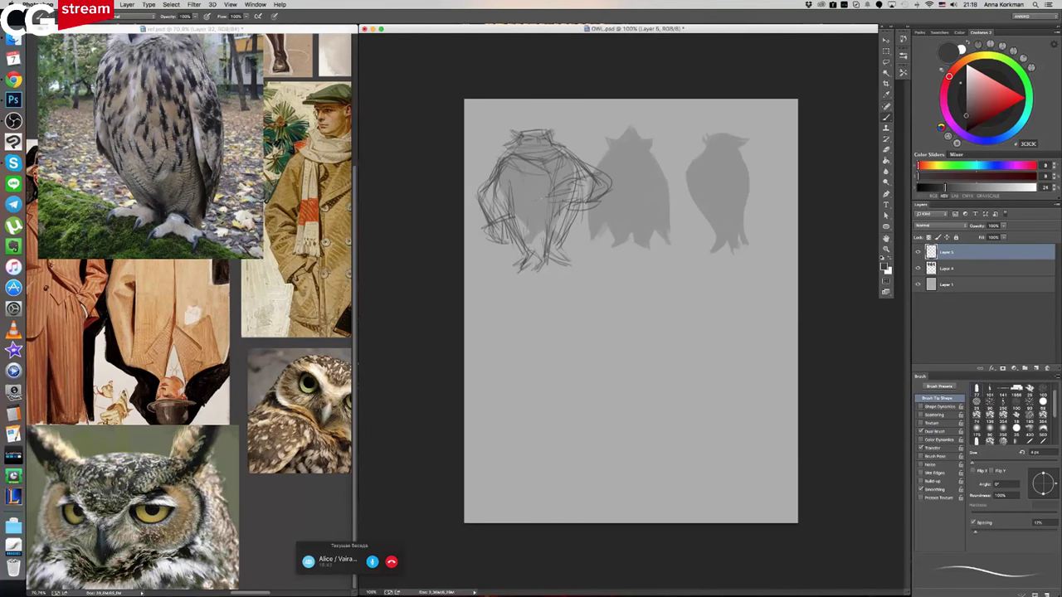
- Sketch the first owl's chest band, jacket hem and stockier legs, and reinforce the sleeve outlines
left_click_drag(506, 196, 565, 187)
left_click_drag(516, 229, 577, 224)
left_click_drag(514, 232, 579, 236)
mouse_move(572, 201)
left_mouse_down()
mouse_move(577, 222)
mouse_move(536, 264)
mouse_move(577, 253)
mouse_move(515, 273)
mouse_move(577, 263)
left_mouse_up()
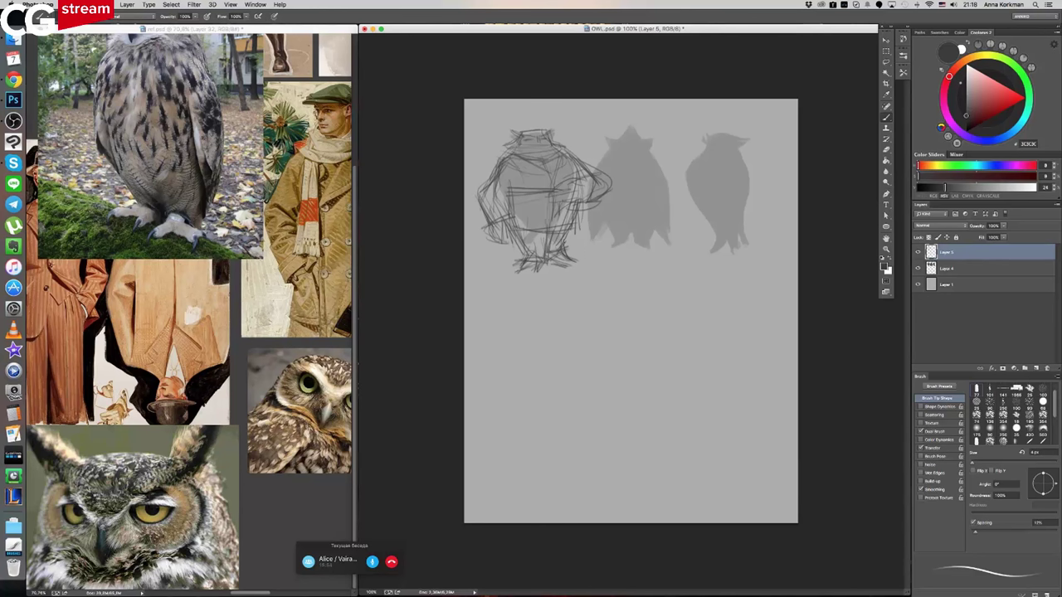
left_click_drag(567, 219, 572, 257)
left_click_drag(473, 198, 483, 226)
mouse_move(578, 198)
left_mouse_down()
mouse_move(593, 182)
mouse_move(571, 209)
left_mouse_up()
left_click_drag(573, 196, 572, 215)
left_click_drag(488, 229, 494, 244)
- Bring the aviator and soldier outfit references into view and sketch crossing lapel lines on the first owl's chest
left_click(205, 331)
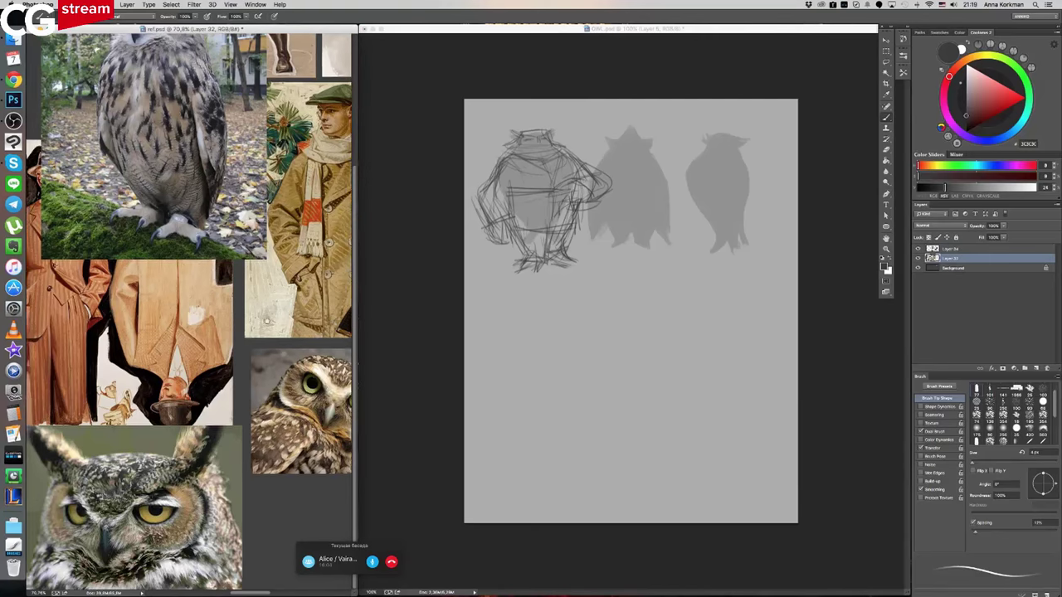
left_click_drag(182, 320, 344, 361)
left_click_drag(96, 237, 233, 280)
scroll(246, 281, "left", 5)
scroll(246, 280, "up", 3)
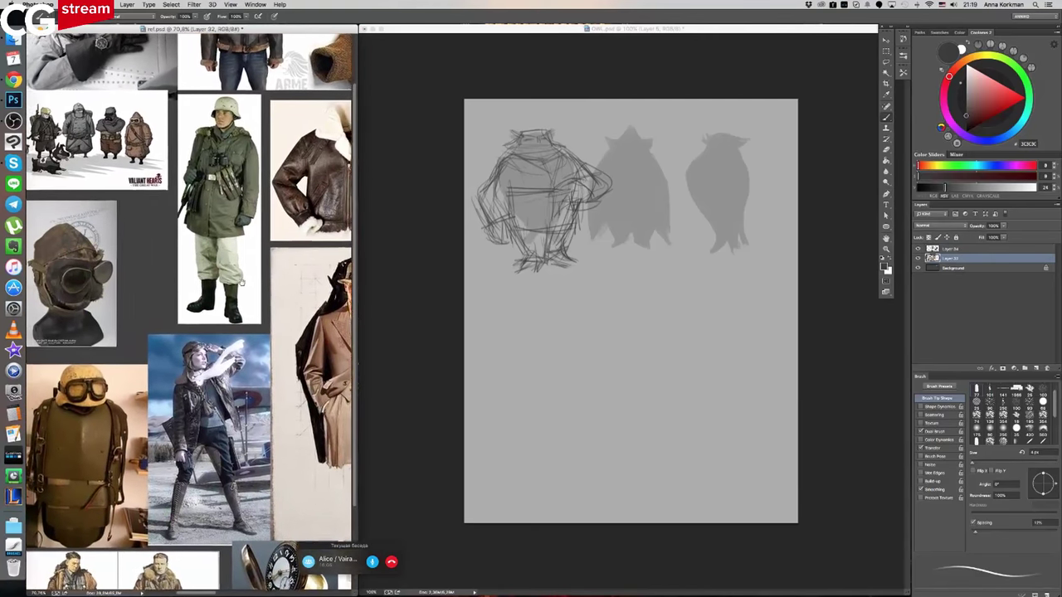
scroll(246, 281, "left", 5)
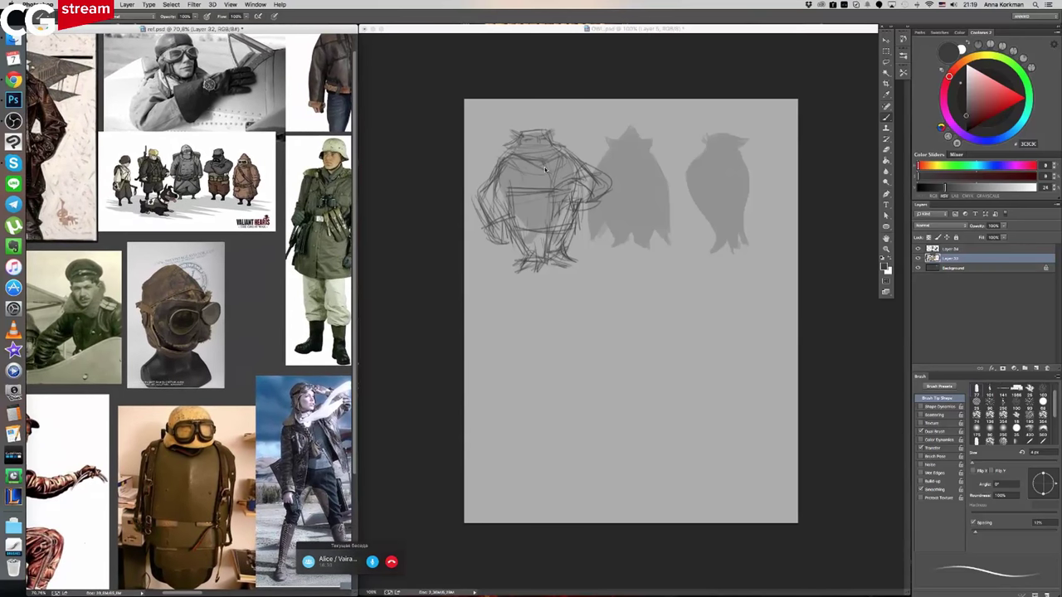
left_click(541, 241)
left_click_drag(521, 171, 541, 182)
mouse_move(502, 153)
left_mouse_down()
mouse_move(516, 180)
mouse_move(553, 177)
mouse_move(574, 157)
left_mouse_up()
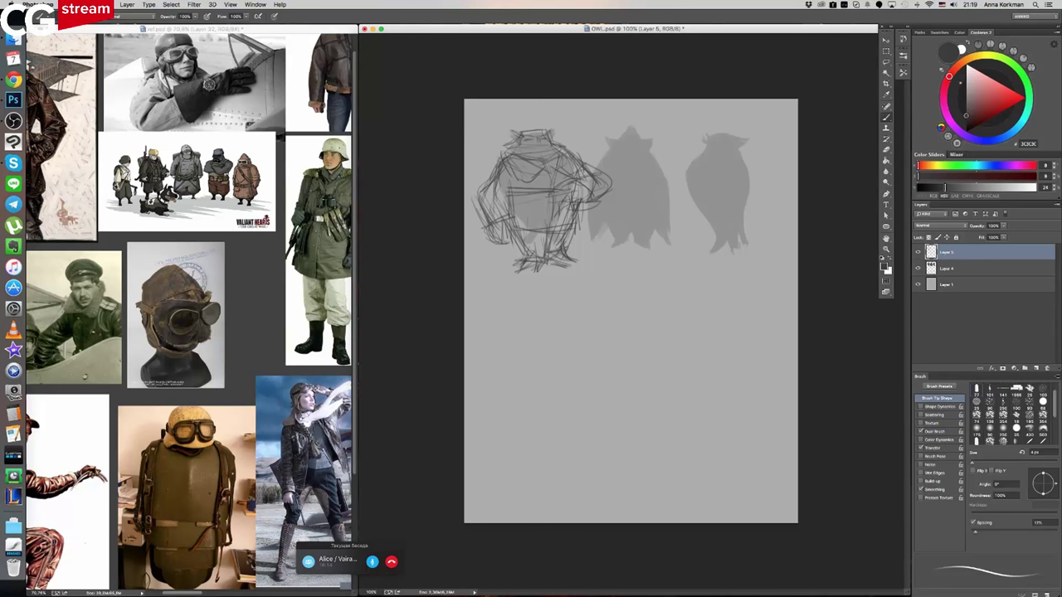
mouse_move(504, 183)
left_mouse_down()
mouse_move(529, 184)
mouse_move(564, 165)
left_mouse_up()
- Rework the first owl's head top, scarf and collar, and sketch pointed elbows on both sleeves
mouse_move(520, 130)
left_mouse_down()
mouse_move(549, 127)
mouse_move(506, 128)
mouse_move(568, 147)
left_mouse_up()
mouse_move(502, 134)
left_mouse_down()
mouse_move(512, 151)
mouse_move(567, 144)
left_mouse_up()
mouse_move(498, 147)
left_mouse_down()
mouse_move(507, 159)
mouse_move(518, 140)
mouse_move(466, 204)
mouse_move(508, 219)
left_mouse_up()
left_click_drag(500, 161, 523, 175)
mouse_move(528, 162)
left_mouse_down()
mouse_move(540, 177)
mouse_move(577, 162)
mouse_move(568, 190)
left_mouse_up()
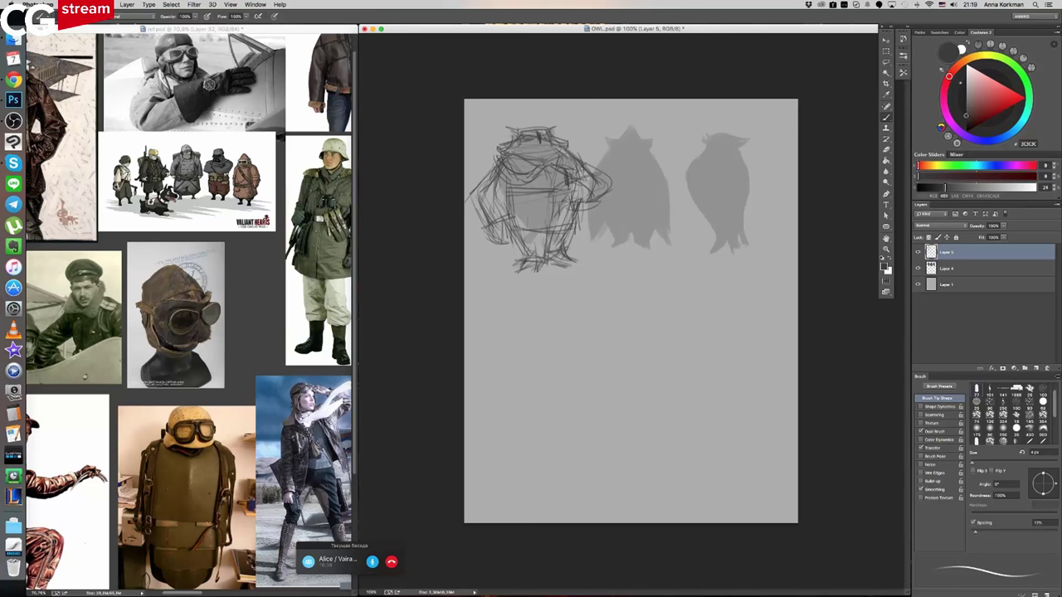
mouse_move(475, 204)
left_mouse_down()
mouse_move(506, 199)
mouse_move(485, 204)
mouse_move(508, 212)
mouse_move(502, 228)
left_mouse_up()
mouse_move(599, 186)
left_mouse_down()
mouse_move(609, 204)
mouse_move(617, 196)
left_mouse_up()
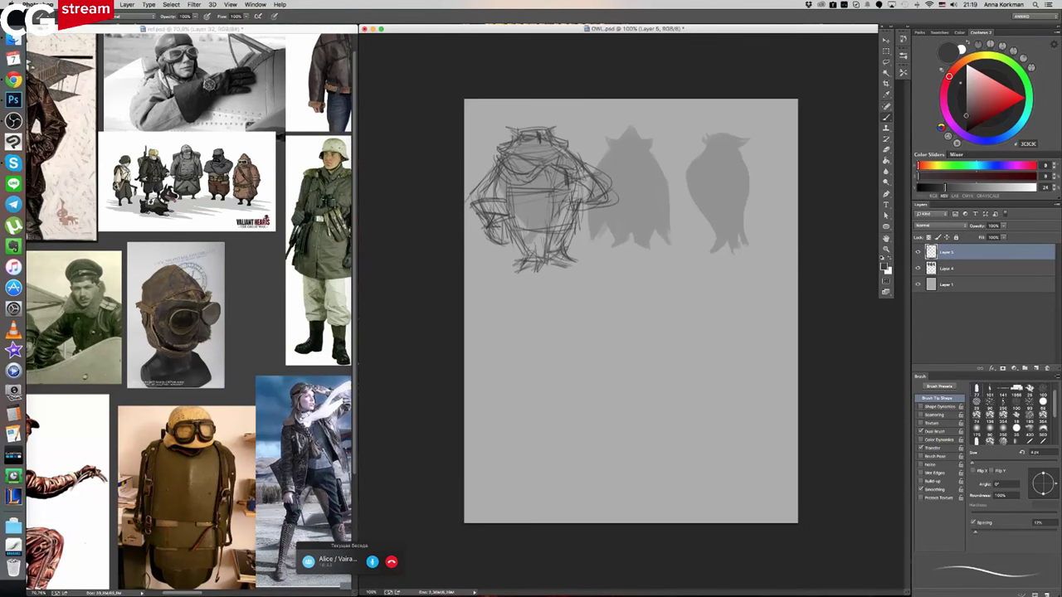
- Bring the leather-coated aviator painting into view and sketch the first owl's belt, chest folds and scarf edge
left_click(149, 193)
left_click_drag(149, 193, 279, 214)
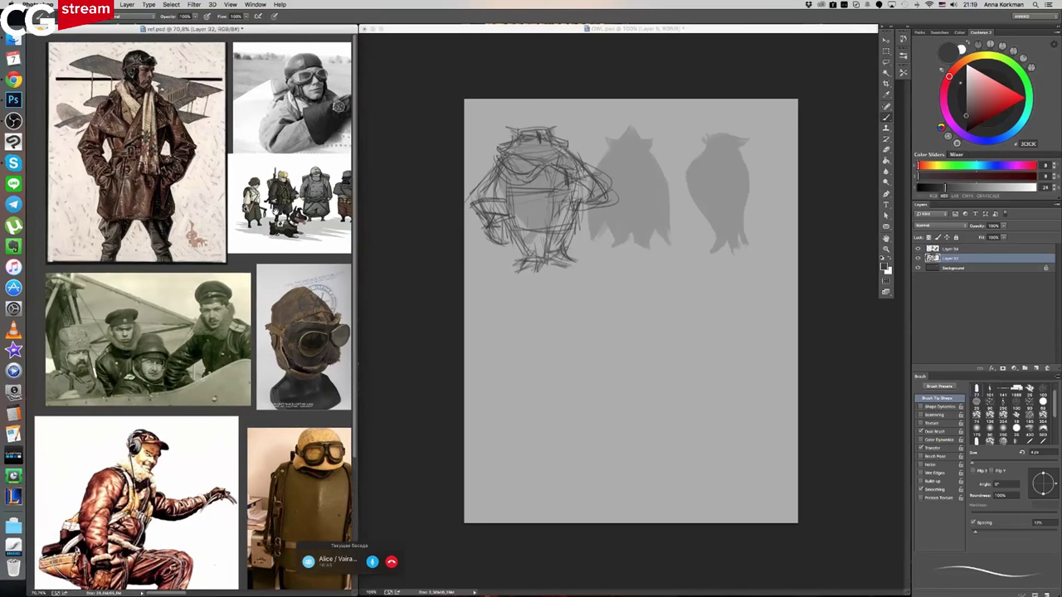
left_click(576, 190)
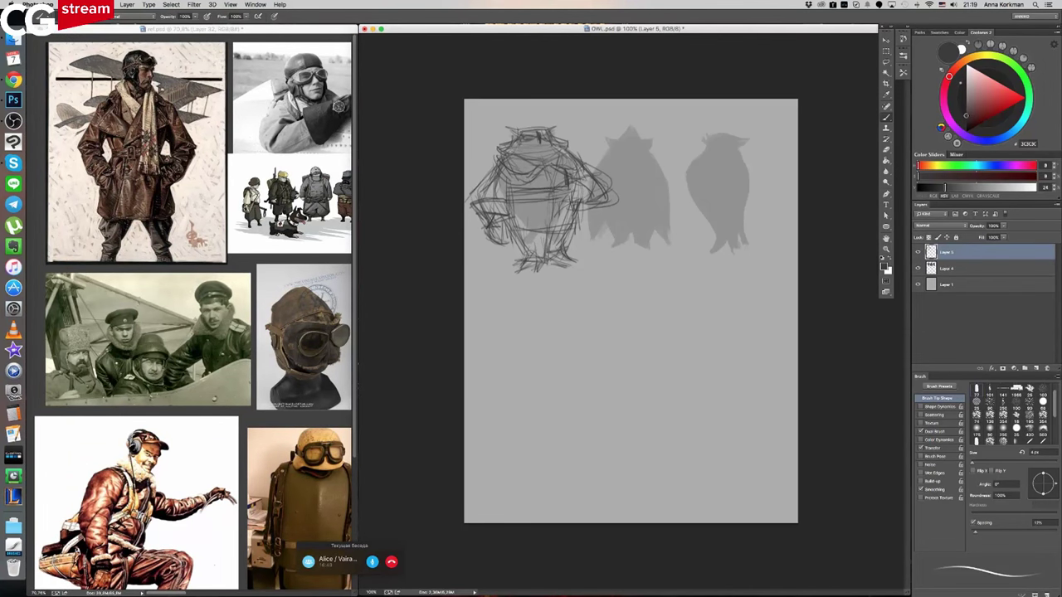
mouse_move(553, 172)
left_mouse_down()
mouse_move(538, 174)
mouse_move(583, 175)
mouse_move(506, 180)
left_mouse_up()
mouse_move(508, 177)
left_mouse_down()
mouse_move(500, 169)
mouse_move(478, 183)
left_mouse_up()
left_click_drag(568, 208, 564, 234)
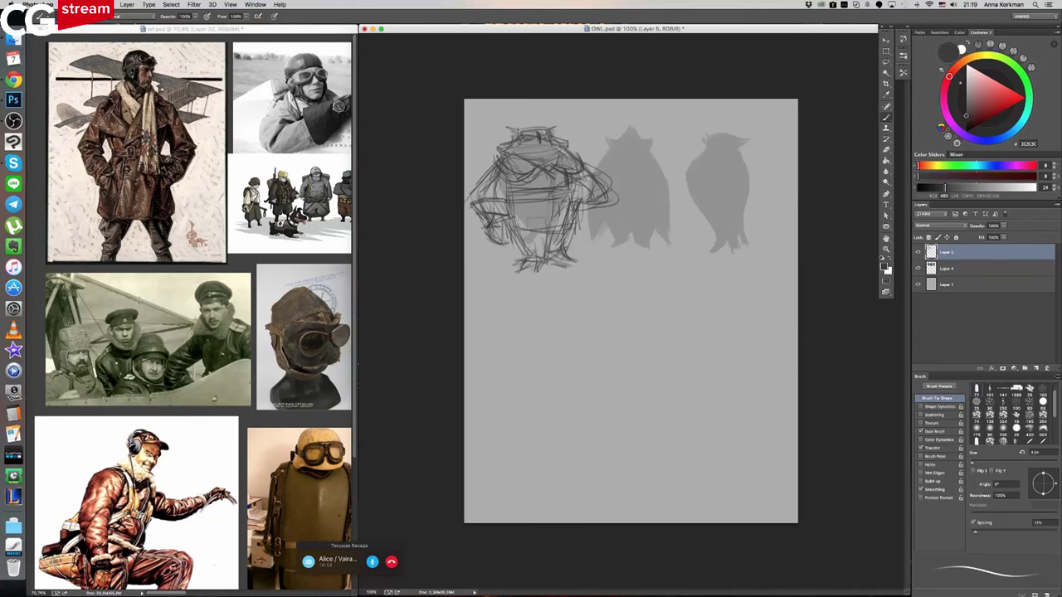
mouse_move(557, 139)
left_mouse_down()
mouse_move(569, 144)
mouse_move(517, 142)
mouse_move(563, 149)
mouse_move(536, 161)
mouse_move(554, 150)
mouse_move(561, 172)
left_mouse_up()
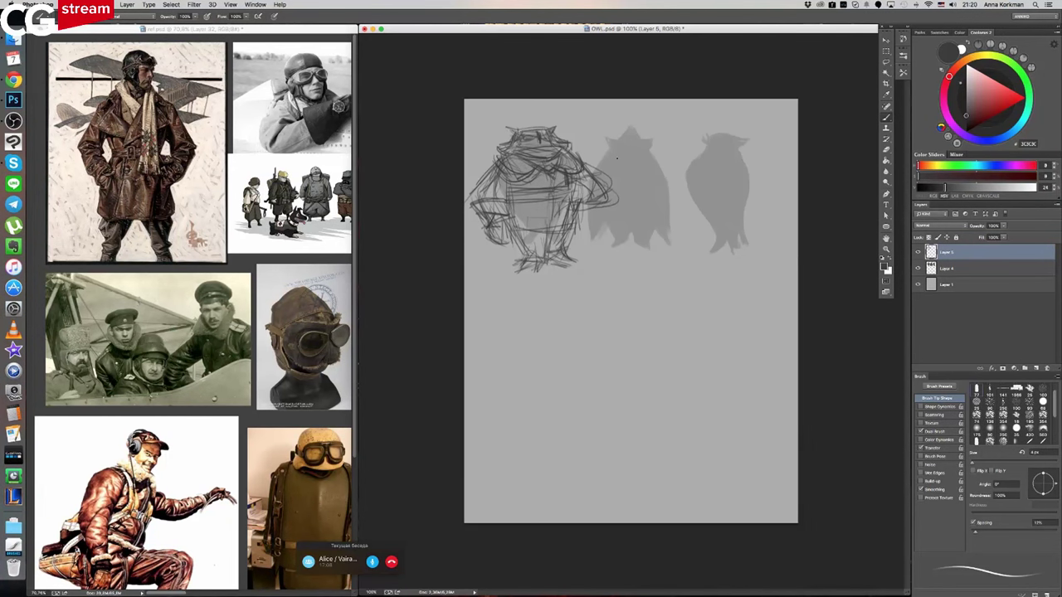
- Sketch a tall, boxy head rising above the third silhouette
mouse_move(710, 143)
left_mouse_down()
mouse_move(710, 109)
mouse_move(735, 110)
mouse_move(706, 143)
mouse_move(753, 137)
mouse_move(725, 131)
mouse_move(708, 109)
left_mouse_up()
mouse_move(711, 106)
left_mouse_down()
mouse_move(726, 105)
mouse_move(727, 134)
mouse_move(725, 109)
left_mouse_up()
mouse_move(714, 108)
left_mouse_down()
mouse_move(707, 132)
mouse_move(719, 147)
mouse_move(706, 146)
left_mouse_up()
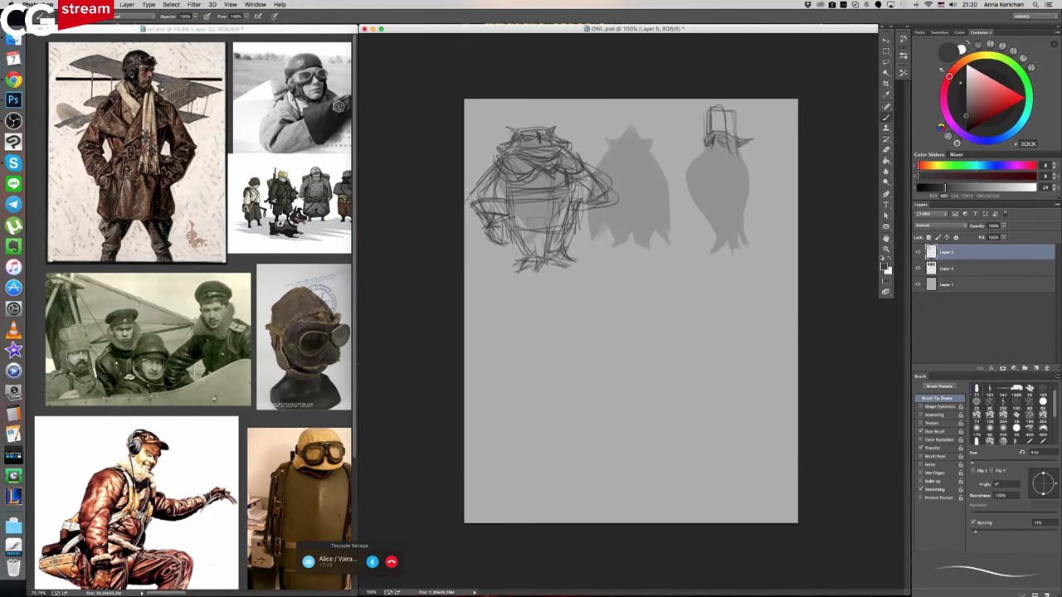
- Define the first owl's jacket front, baggy trouser legs and wide clawed feet
left_click_drag(514, 173, 511, 208)
mouse_move(511, 183)
left_mouse_down()
mouse_move(507, 201)
mouse_move(568, 184)
mouse_move(554, 232)
left_mouse_up()
mouse_move(534, 196)
left_mouse_down()
mouse_move(532, 229)
mouse_move(533, 208)
left_mouse_up()
mouse_move(530, 207)
left_mouse_down()
mouse_move(529, 236)
mouse_move(513, 230)
left_mouse_up()
mouse_move(581, 215)
left_mouse_down()
mouse_move(578, 232)
mouse_move(564, 227)
mouse_move(527, 264)
mouse_move(545, 266)
mouse_move(520, 266)
mouse_move(586, 261)
left_mouse_up()
mouse_move(554, 272)
left_mouse_down()
mouse_move(580, 266)
mouse_move(562, 252)
left_mouse_up()
left_click_drag(563, 244, 569, 231)
mouse_move(559, 247)
left_mouse_down()
mouse_move(565, 235)
mouse_move(527, 258)
left_mouse_up()
mouse_move(524, 231)
left_mouse_down()
mouse_move(525, 251)
mouse_move(558, 269)
mouse_move(583, 267)
mouse_move(572, 268)
left_mouse_up()
mouse_move(586, 204)
left_mouse_down()
mouse_move(614, 196)
mouse_move(585, 213)
left_mouse_up()
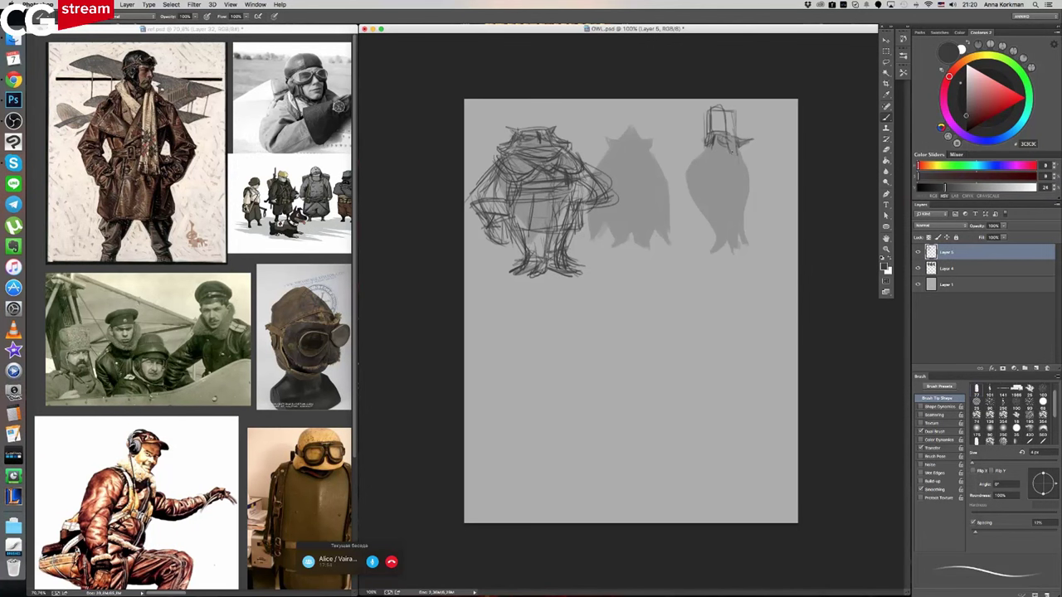
- Add jagged feather tufts around the third owl's neck and firm up its tall head outline
left_click_drag(729, 135, 733, 158)
left_click_drag(736, 116, 738, 148)
left_click_drag(740, 143, 746, 154)
mouse_move(707, 135)
left_mouse_down()
mouse_move(734, 137)
mouse_move(705, 130)
mouse_move(737, 126)
mouse_move(741, 109)
left_mouse_up()
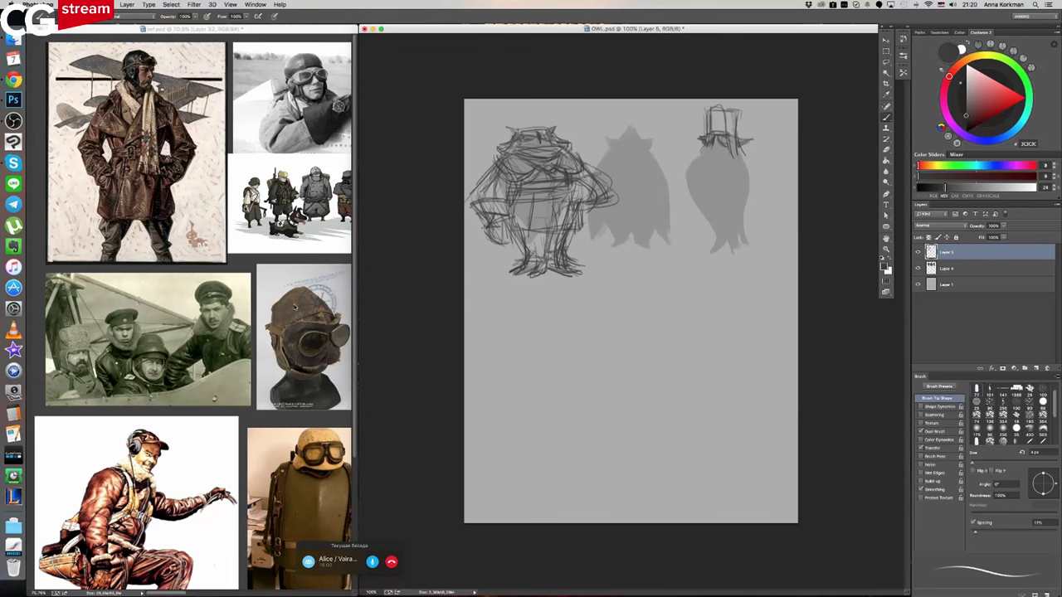
- Bring the flight helmet and goggles photos into view and sketch goggles on the third owl's head
left_click(292, 304)
left_click_drag(317, 349, 248, 225)
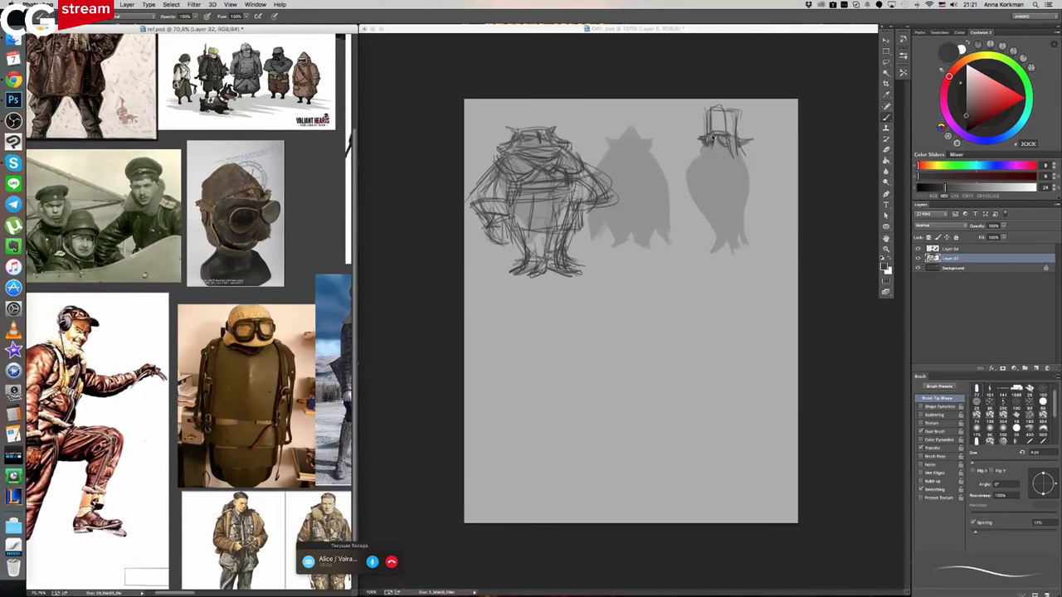
left_click(664, 208)
mouse_move(710, 121)
left_mouse_down()
mouse_move(730, 125)
mouse_move(704, 132)
left_mouse_up()
left_click_drag(710, 120, 702, 127)
left_click_drag(722, 123, 738, 125)
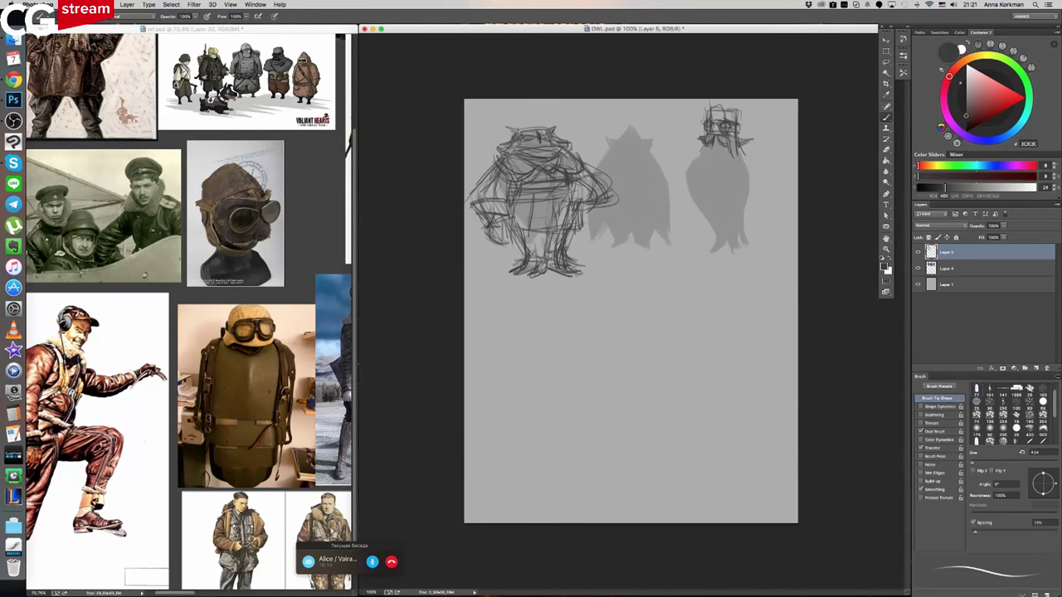
- Merge the sketch layer with the silhouette layer
key("l")
left_click(960, 272, "shift")
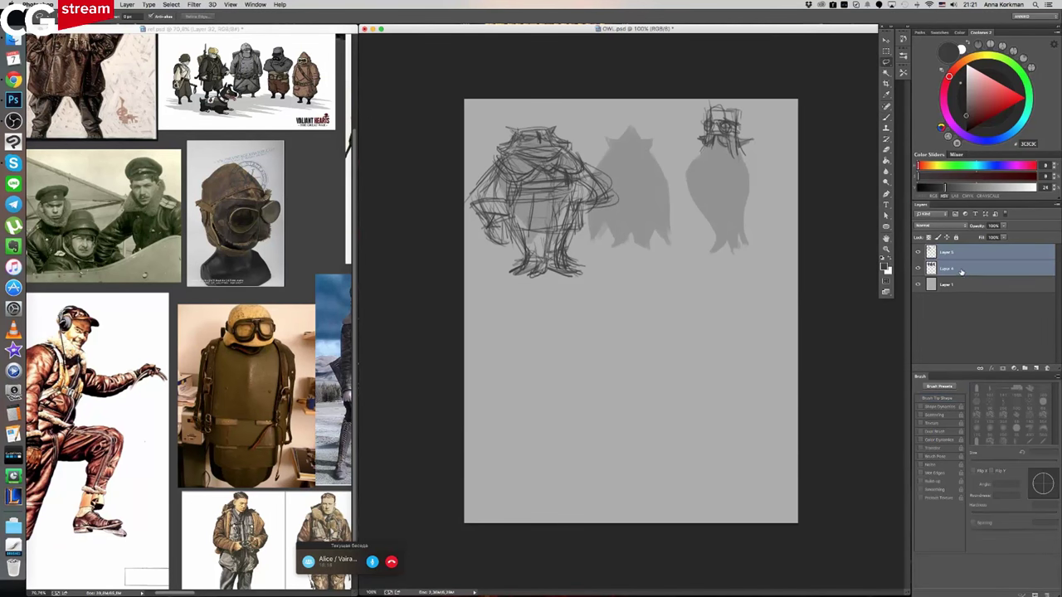
key("super+e")
left_click(886, 40)
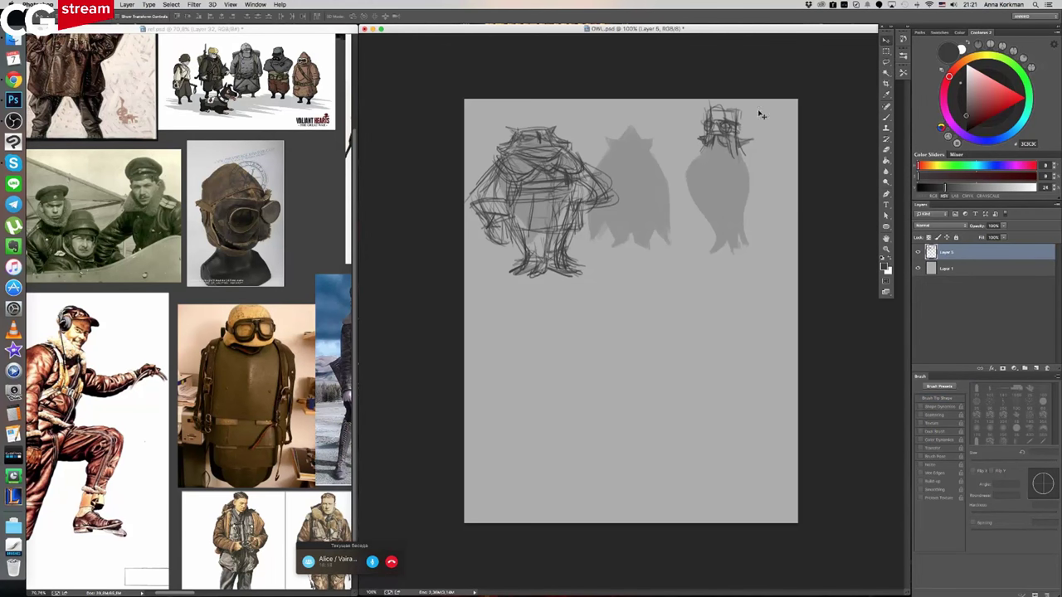
- Lasso the third owl, move it lower on the canvas and deselect it
key("l")
mouse_move(701, 105)
left_mouse_down()
mouse_move(690, 130)
mouse_move(694, 231)
mouse_move(756, 144)
mouse_move(730, 103)
mouse_move(701, 104)
left_mouse_up()
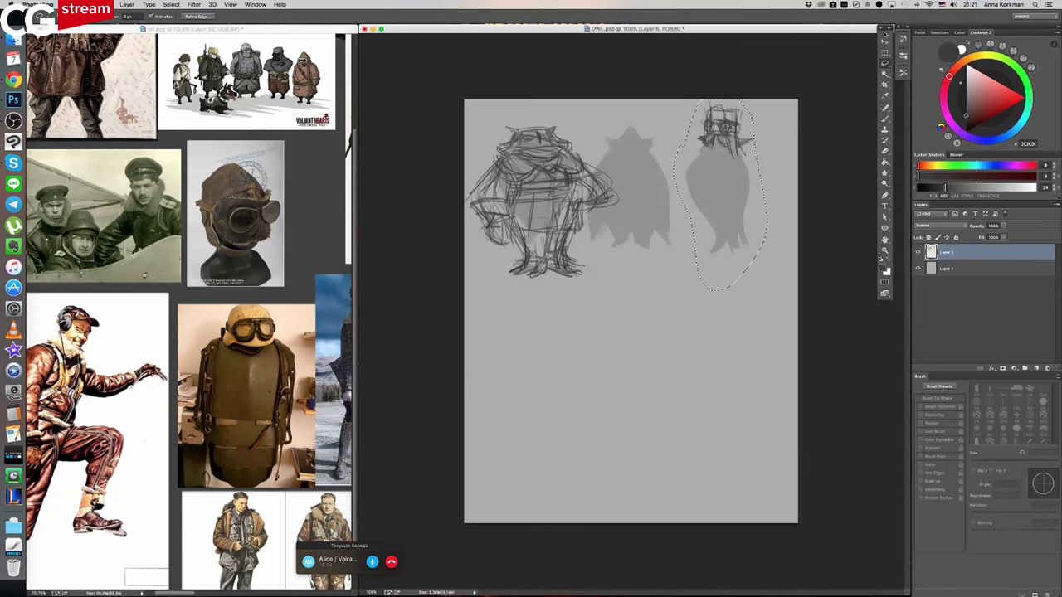
key("v")
mouse_move(720, 179)
left_mouse_down()
mouse_move(724, 227)
mouse_move(687, 218)
left_mouse_up()
key("super+d")
key("b")
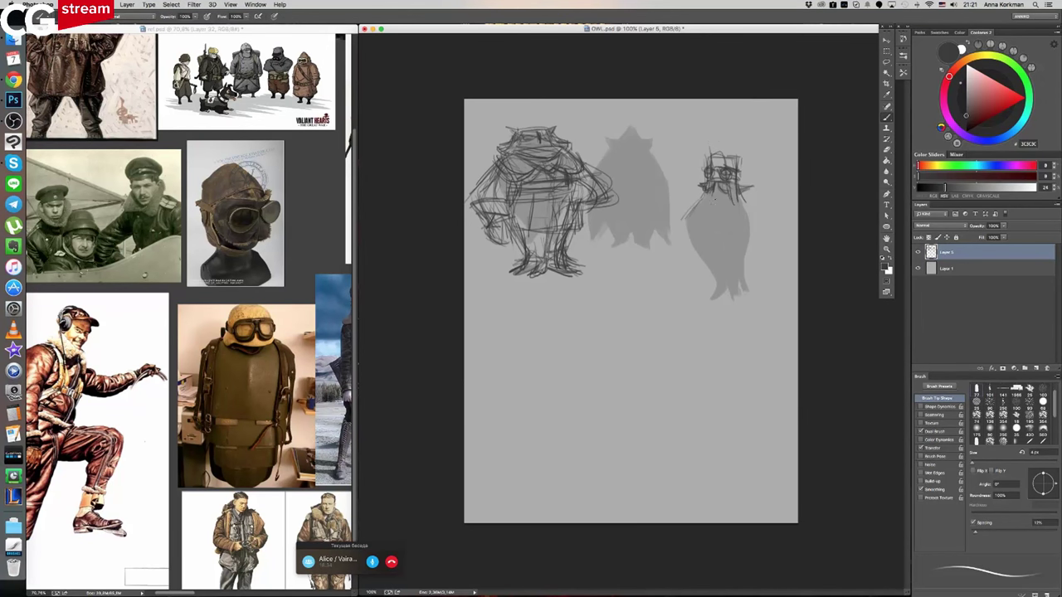
- Sketch the third owl's feathery collar, sloping shoulders and upper arm lines
left_click_drag(692, 198, 710, 194)
mouse_move(731, 194)
left_mouse_down()
mouse_move(750, 204)
mouse_move(709, 204)
mouse_move(706, 220)
mouse_move(740, 227)
mouse_move(701, 225)
left_mouse_up()
mouse_move(698, 203)
left_mouse_down()
mouse_move(693, 224)
mouse_move(735, 227)
mouse_move(695, 224)
mouse_move(747, 224)
left_mouse_up()
left_click_drag(750, 213, 752, 230)
left_click_drag(700, 207, 689, 255)
left_click_drag(692, 241, 698, 268)
mouse_move(746, 210)
left_mouse_down()
mouse_move(762, 229)
mouse_move(764, 255)
mouse_move(750, 267)
mouse_move(760, 266)
left_mouse_up()
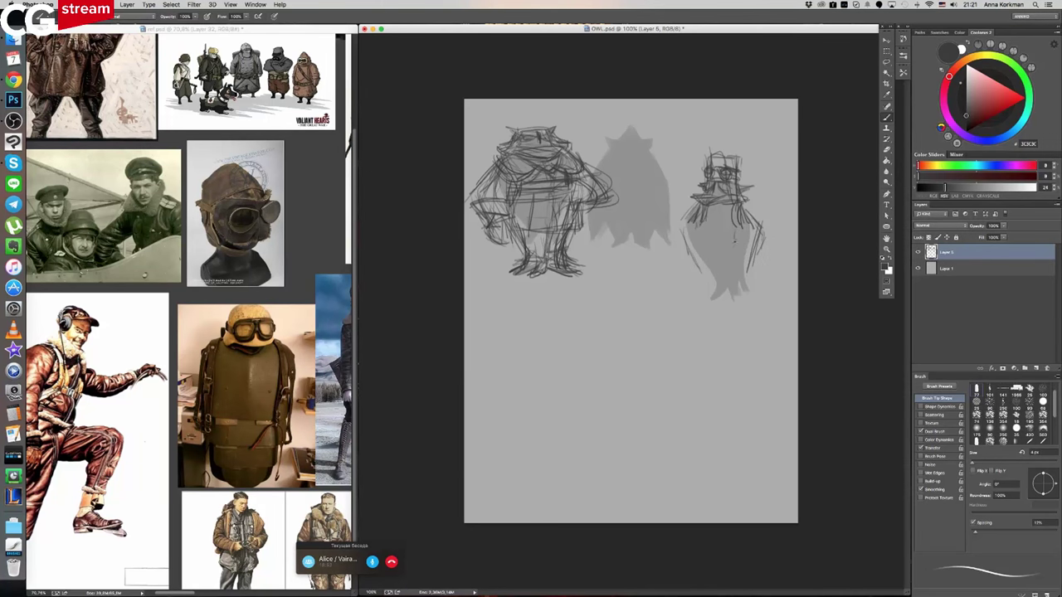
- Extend the third owl's arms into long tapering shapes and darken the goggle band across its head
mouse_move(738, 226)
left_mouse_down()
mouse_move(738, 244)
mouse_move(764, 231)
mouse_move(762, 268)
left_mouse_up()
left_click_drag(683, 234, 702, 291)
mouse_move(763, 228)
left_mouse_down()
mouse_move(740, 302)
mouse_move(709, 313)
left_mouse_up()
mouse_move(705, 181)
left_mouse_down()
mouse_move(727, 177)
mouse_move(735, 146)
mouse_move(741, 178)
left_mouse_up()
left_click_drag(697, 204, 675, 235)
left_click_drag(746, 214, 759, 228)
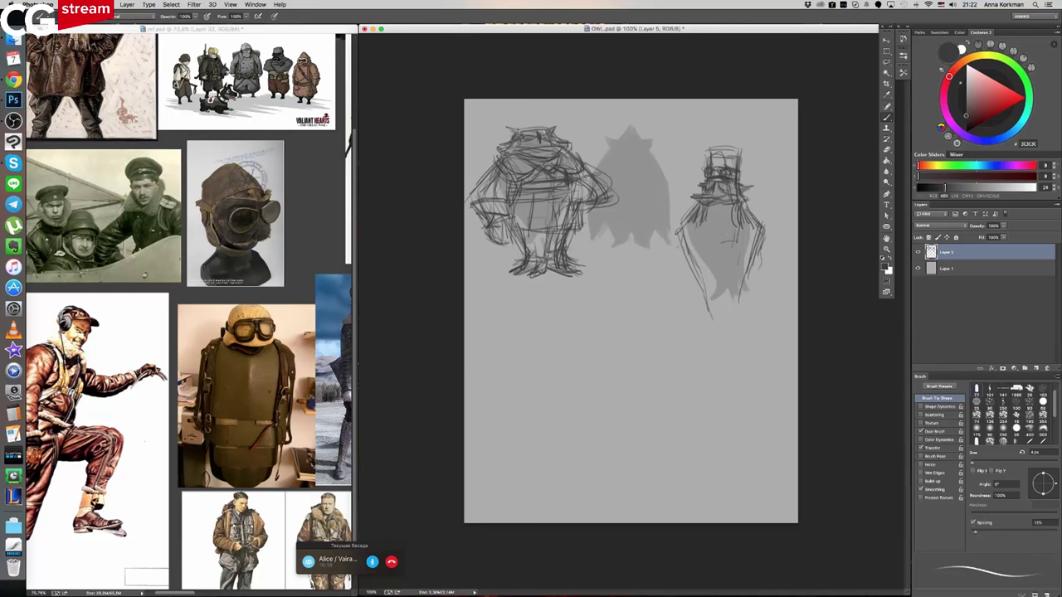
- Sketch the third owl's inner arm lines and chest curve, and reinforce its shoulders
mouse_move(689, 223)
left_mouse_down()
mouse_move(702, 280)
mouse_move(687, 254)
left_mouse_up()
mouse_move(745, 219)
left_mouse_down()
mouse_move(736, 302)
mouse_move(746, 227)
left_mouse_up()
mouse_move(750, 219)
left_mouse_down()
mouse_move(736, 240)
mouse_move(749, 222)
mouse_move(768, 235)
left_mouse_up()
left_click_drag(682, 219, 677, 234)
left_click_drag(755, 225, 752, 248)
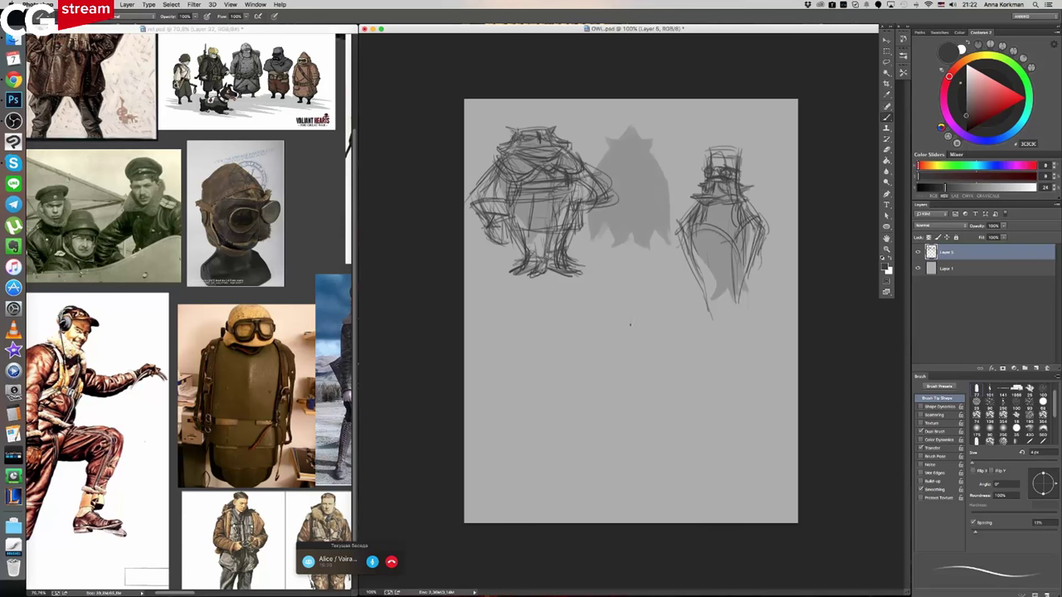
- Bring the jacket and long coat references into view and sketch a long straight coat with a hem on the third owl
left_click(308, 293)
left_click_drag(338, 329, 234, 312)
scroll(219, 287, "right", 10)
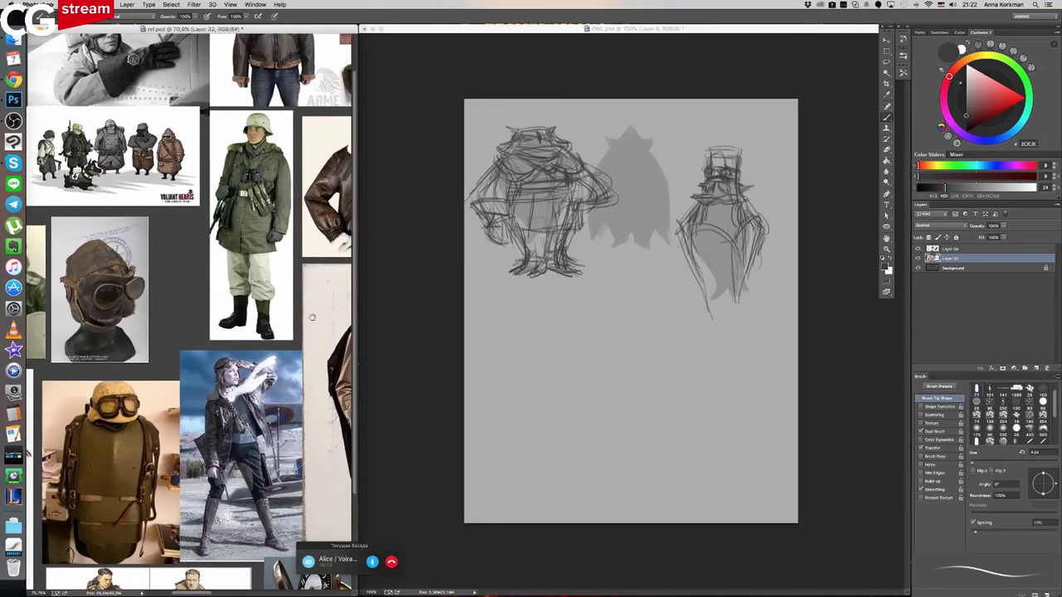
left_click(748, 255)
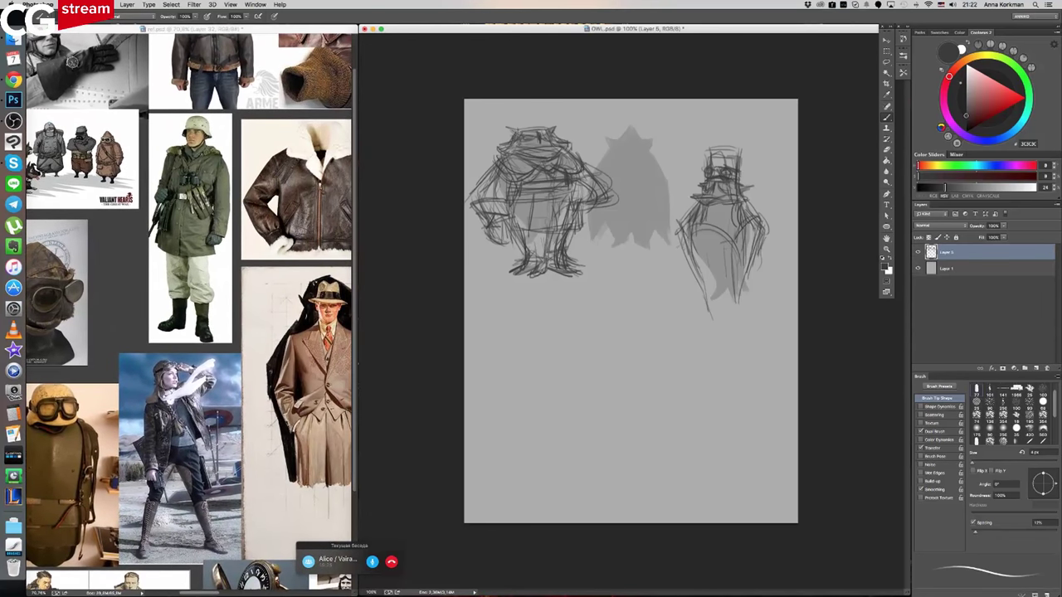
left_click_drag(716, 245, 713, 289)
mouse_move(717, 246)
left_mouse_down()
mouse_move(738, 248)
mouse_move(714, 267)
mouse_move(703, 316)
left_mouse_up()
left_click_drag(693, 272, 692, 319)
mouse_move(692, 272)
left_mouse_down()
mouse_move(690, 324)
mouse_move(742, 320)
left_mouse_up()
left_click_drag(691, 315, 750, 307)
left_click_drag(741, 270, 748, 300)
left_click_drag(750, 269, 760, 322)
- Sketch the third owl's coat folds, long thin legs and splayed pointed feet
left_click_drag(700, 250, 697, 303)
left_click_drag(699, 264, 705, 324)
left_click_drag(705, 283, 707, 365)
left_click_drag(710, 310, 707, 358)
left_click_drag(718, 286, 724, 362)
left_click_drag(737, 298, 738, 361)
left_click_drag(733, 287, 735, 368)
mouse_move(715, 298)
left_mouse_down()
mouse_move(715, 368)
mouse_move(689, 381)
mouse_move(758, 386)
left_mouse_up()
left_click_drag(733, 349, 755, 385)
mouse_move(735, 347)
left_mouse_down()
mouse_move(762, 387)
mouse_move(707, 357)
mouse_move(688, 378)
left_mouse_up()
left_click_drag(735, 313, 755, 385)
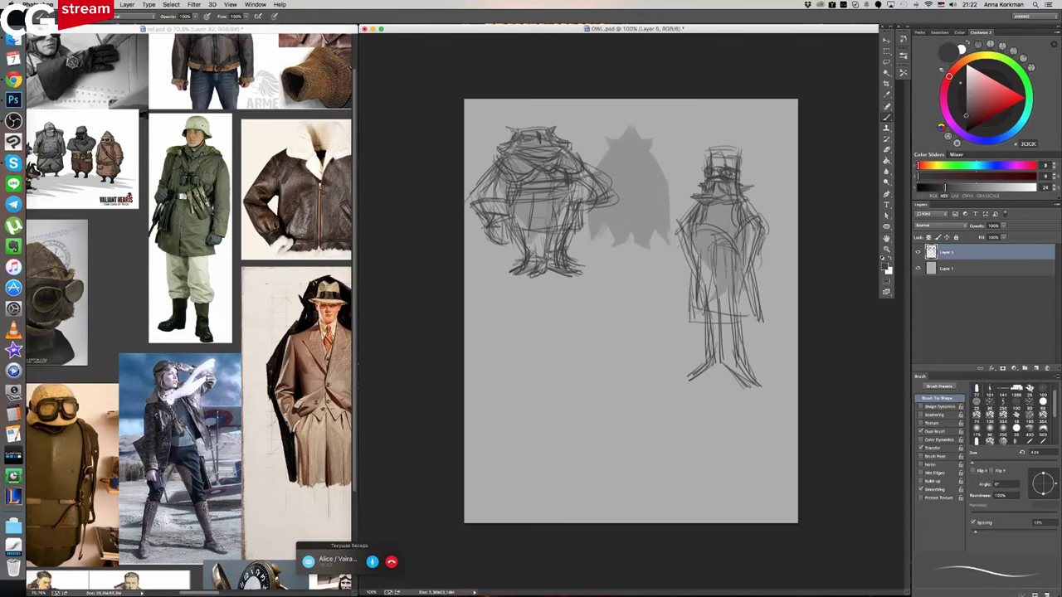
- Erase the third owl's splayed legs and feet, and redraw them straighter with new pointed feet below the coat
key("e")
left_click_drag(722, 318, 729, 366)
left_click_drag(726, 366, 743, 387)
mouse_move(748, 363)
left_mouse_down()
mouse_move(760, 386)
mouse_move(694, 381)
left_mouse_up()
key("b")
left_click_drag(735, 343, 738, 395)
left_click_drag(707, 360, 682, 379)
mouse_move(710, 312)
left_mouse_down()
mouse_move(712, 370)
mouse_move(682, 382)
left_mouse_up()
left_click_drag(743, 308, 736, 390)
- Sketch the third owl's arms bent inward towards the coat pockets, with a belt line across the waist
left_click_drag(687, 220, 694, 258)
left_click_drag(745, 281, 745, 312)
left_click_drag(702, 260, 749, 268)
mouse_move(732, 225)
left_mouse_down()
mouse_move(739, 272)
mouse_move(737, 256)
mouse_move(765, 264)
left_mouse_up()
left_click_drag(750, 264, 773, 271)
left_click_drag(679, 236, 680, 252)
mouse_move(681, 259)
left_mouse_down()
mouse_move(703, 264)
mouse_move(673, 272)
left_mouse_up()
mouse_move(669, 264)
left_mouse_down()
mouse_move(688, 276)
mouse_move(692, 300)
left_mouse_up()
left_click_drag(691, 241, 690, 278)
left_click_drag(702, 200, 691, 210)
mouse_move(697, 203)
left_mouse_down()
mouse_move(683, 215)
mouse_move(692, 277)
left_mouse_up()
left_click_drag(685, 229, 693, 288)
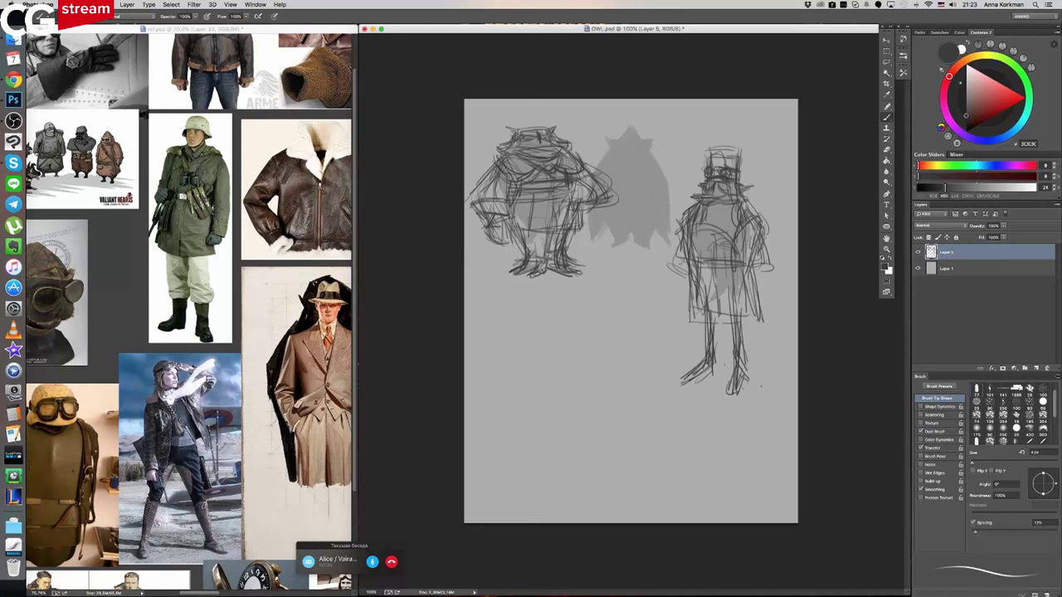
- Reinforce the third owl's bent sleeves and the side edges of its coat down to the legs
left_click_drag(684, 214, 687, 244)
mouse_move(691, 254)
left_mouse_down()
mouse_move(700, 302)
mouse_move(695, 265)
left_mouse_up()
left_click_drag(700, 298, 702, 313)
mouse_move(758, 214)
left_mouse_down()
mouse_move(750, 229)
mouse_move(767, 242)
left_mouse_up()
mouse_move(766, 241)
left_mouse_down()
mouse_move(776, 277)
mouse_move(778, 266)
mouse_move(762, 266)
mouse_move(787, 273)
mouse_move(751, 312)
left_mouse_up()
mouse_move(749, 293)
left_mouse_down()
mouse_move(755, 318)
mouse_move(734, 332)
left_mouse_up()
left_click_drag(738, 306, 741, 377)
- Darken the first owl's short legs and outline its wide boots
left_click_drag(514, 233, 520, 260)
left_click_drag(527, 263, 537, 267)
left_click_drag(513, 224, 522, 262)
mouse_move(571, 228)
left_mouse_down()
mouse_move(580, 252)
mouse_move(568, 264)
left_mouse_up()
mouse_move(579, 250)
left_mouse_down()
mouse_move(567, 263)
mouse_move(565, 250)
left_mouse_up()
left_click_drag(577, 206, 578, 242)
left_click_drag(580, 242, 572, 256)
left_click_drag(506, 247, 528, 275)
left_click_drag(508, 275, 585, 271)
left_click_drag(577, 235, 574, 250)
- Sketch a fur collar across the third owl's shoulders and strengthen the outer sleeve lines
left_click_drag(717, 314, 719, 366)
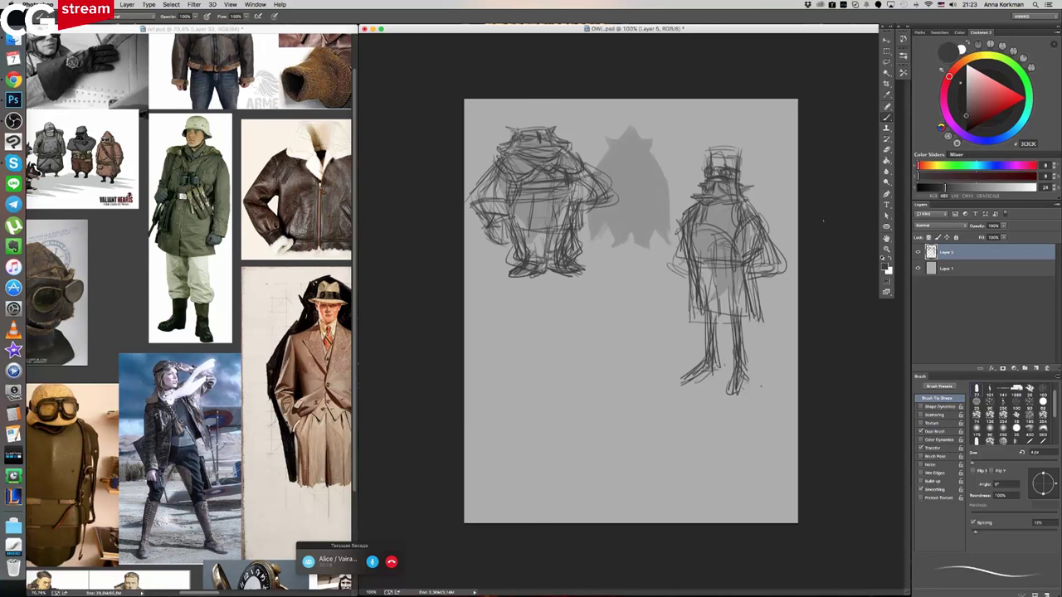
left_click_drag(680, 236, 665, 270)
mouse_move(775, 236)
left_mouse_down()
mouse_move(767, 268)
mouse_move(777, 271)
left_mouse_up()
mouse_move(757, 208)
left_mouse_down()
mouse_move(767, 226)
mouse_move(760, 208)
left_mouse_up()
mouse_move(731, 212)
left_mouse_down()
mouse_move(767, 200)
mouse_move(770, 219)
mouse_move(760, 194)
left_mouse_up()
mouse_move(689, 205)
left_mouse_down()
mouse_move(674, 214)
mouse_move(676, 230)
mouse_move(697, 200)
mouse_move(679, 231)
left_mouse_up()
left_click_drag(762, 201, 698, 213)
mouse_move(681, 207)
left_mouse_down()
mouse_move(689, 196)
mouse_move(701, 211)
left_mouse_up()
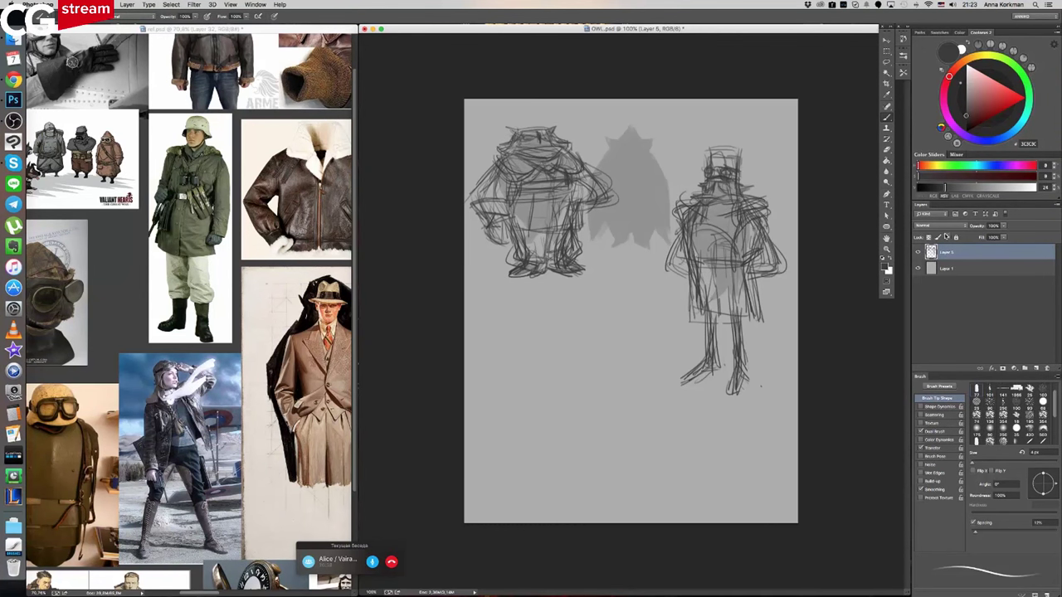
- Add strokes around the first owl's hand on its hip and the third owl's bent forearms
left_click_drag(576, 191, 558, 196)
mouse_move(559, 195)
left_mouse_down()
mouse_move(554, 208)
mouse_move(589, 198)
left_mouse_up()
left_click_drag(778, 252, 770, 277)
left_click_drag(668, 261, 702, 269)
- Erase the third owl's lower legs and redraw both legs in a wider stance with long pointed feet
key("e")
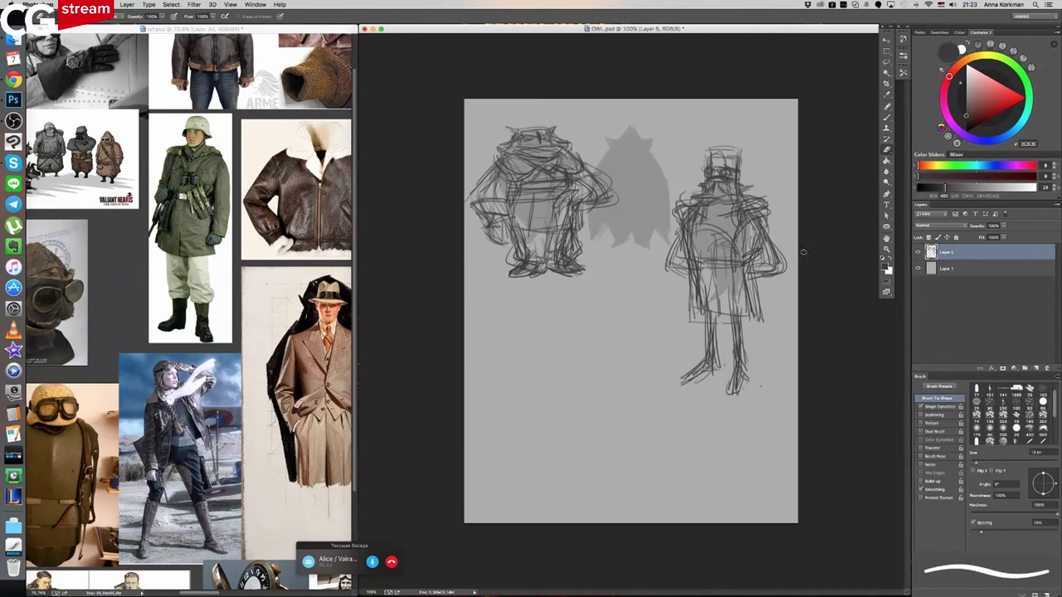
mouse_move(710, 363)
left_mouse_down()
mouse_move(713, 341)
mouse_move(738, 357)
mouse_move(735, 389)
left_mouse_up()
left_click(887, 120)
left_click_drag(707, 274, 707, 340)
left_click_drag(700, 296, 701, 375)
left_click_drag(747, 297, 751, 374)
left_click_drag(747, 321, 752, 376)
mouse_move(710, 302)
left_mouse_down()
mouse_move(707, 355)
mouse_move(677, 389)
left_mouse_up()
left_click_drag(747, 375, 764, 403)
left_click_drag(749, 328, 759, 377)
left_click_drag(716, 318, 707, 370)
mouse_move(712, 363)
left_mouse_down()
mouse_move(708, 383)
mouse_move(667, 395)
left_mouse_up()
- Reinforce the third owl's leg contours and darken its boots and feet
left_click_drag(747, 325, 747, 376)
mouse_move(745, 347)
left_mouse_down()
mouse_move(740, 393)
mouse_move(770, 403)
left_mouse_up()
left_click_drag(762, 392, 769, 404)
mouse_move(739, 320)
left_mouse_down()
mouse_move(749, 392)
mouse_move(761, 401)
left_mouse_up()
left_click_drag(706, 346, 699, 376)
left_click_drag(715, 298, 707, 380)
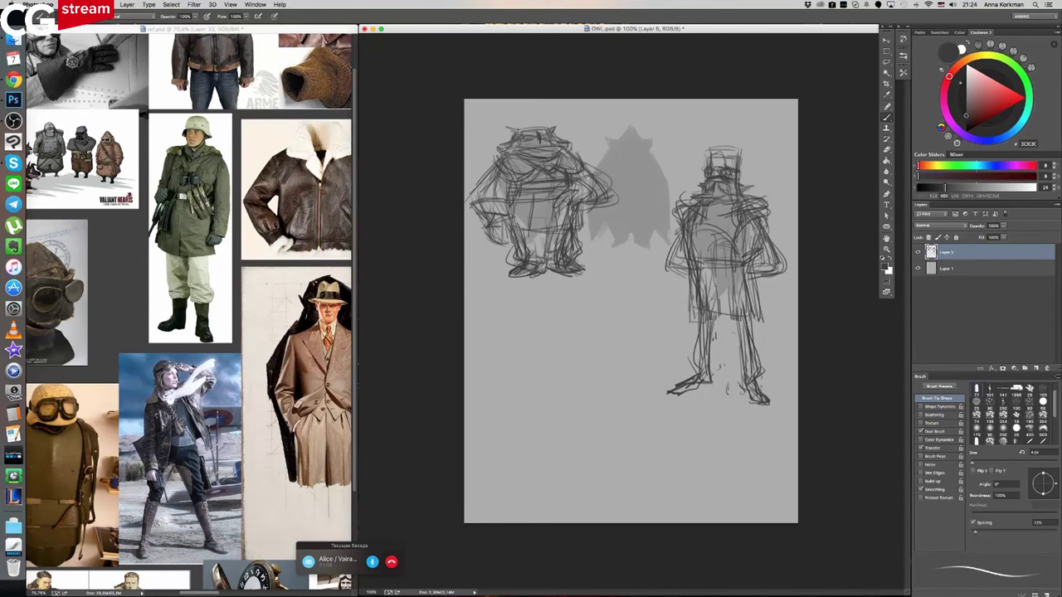
left_click_drag(717, 325, 713, 379)
left_click_drag(713, 378, 706, 390)
mouse_move(742, 335)
left_mouse_down()
mouse_move(745, 390)
mouse_move(694, 383)
left_mouse_up()
left_click_drag(758, 381, 771, 407)
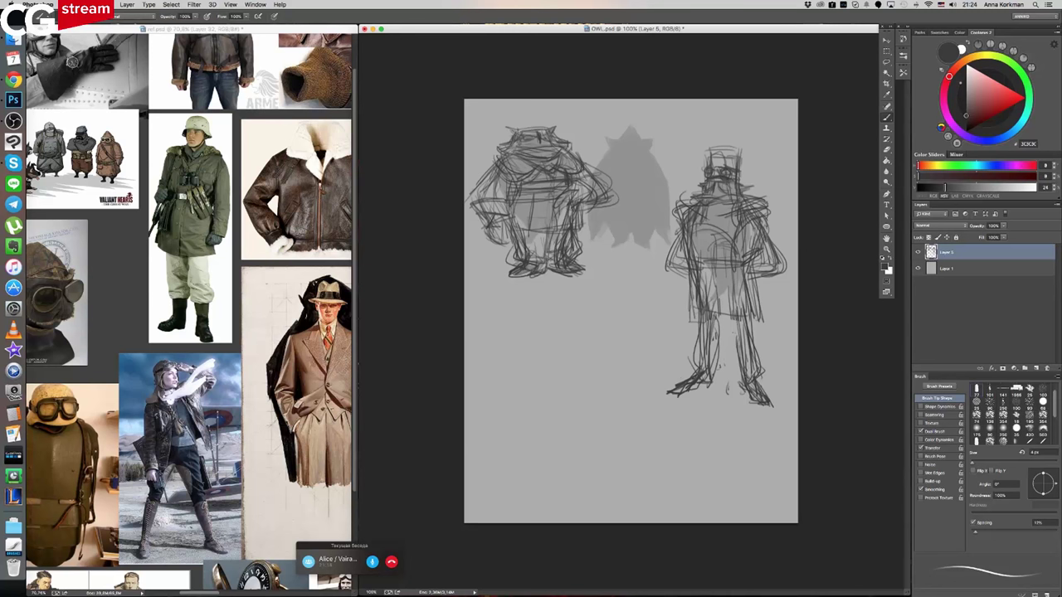
- Strengthen the third owl's bent arms, belt and coat hem, and touch up the first owl's head
left_click_drag(680, 232, 656, 275)
left_click_drag(785, 254, 743, 280)
left_click_drag(772, 229, 783, 262)
mouse_move(679, 228)
left_mouse_down()
mouse_move(671, 248)
mouse_move(735, 273)
left_mouse_up()
mouse_move(692, 272)
left_mouse_down()
mouse_move(752, 265)
mouse_move(746, 271)
left_mouse_up()
mouse_move(749, 244)
left_mouse_down()
mouse_move(735, 263)
mouse_move(750, 262)
mouse_move(738, 268)
left_mouse_up()
left_click_drag(711, 265, 705, 273)
left_click_drag(712, 322, 753, 316)
mouse_move(714, 317)
left_mouse_down()
mouse_move(753, 302)
mouse_move(741, 306)
left_mouse_up()
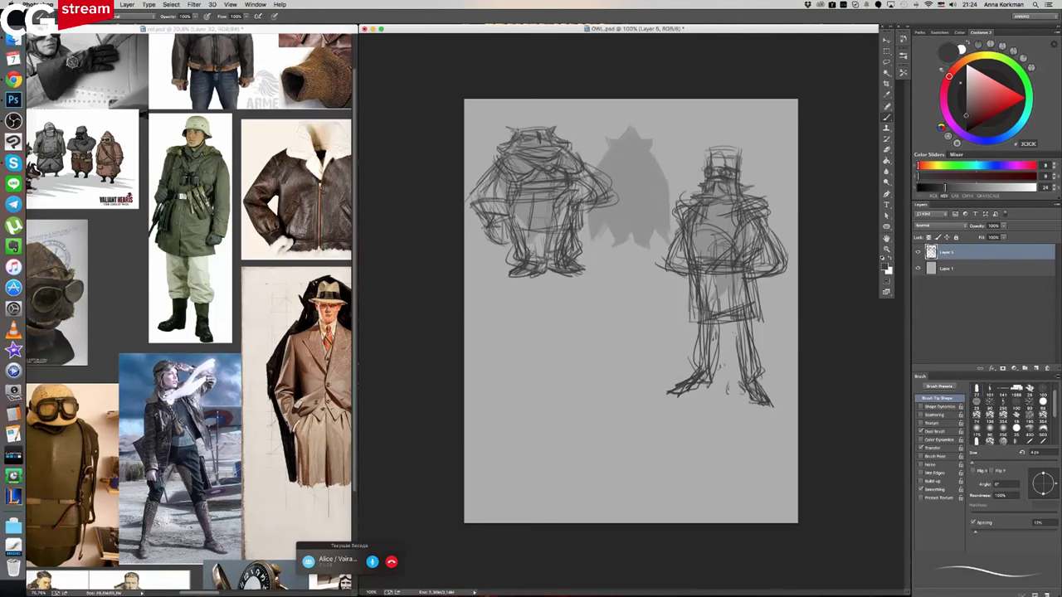
mouse_move(512, 153)
left_mouse_down()
mouse_move(521, 139)
mouse_move(554, 136)
left_mouse_up()
- Lasso the third owl, scale it down and place it in the upper right of the canvas
key("l")
mouse_move(673, 214)
left_mouse_down()
mouse_move(656, 279)
mouse_move(678, 320)
mouse_move(681, 369)
mouse_move(656, 416)
mouse_move(788, 421)
mouse_move(778, 329)
mouse_move(801, 249)
mouse_move(708, 129)
left_mouse_up()
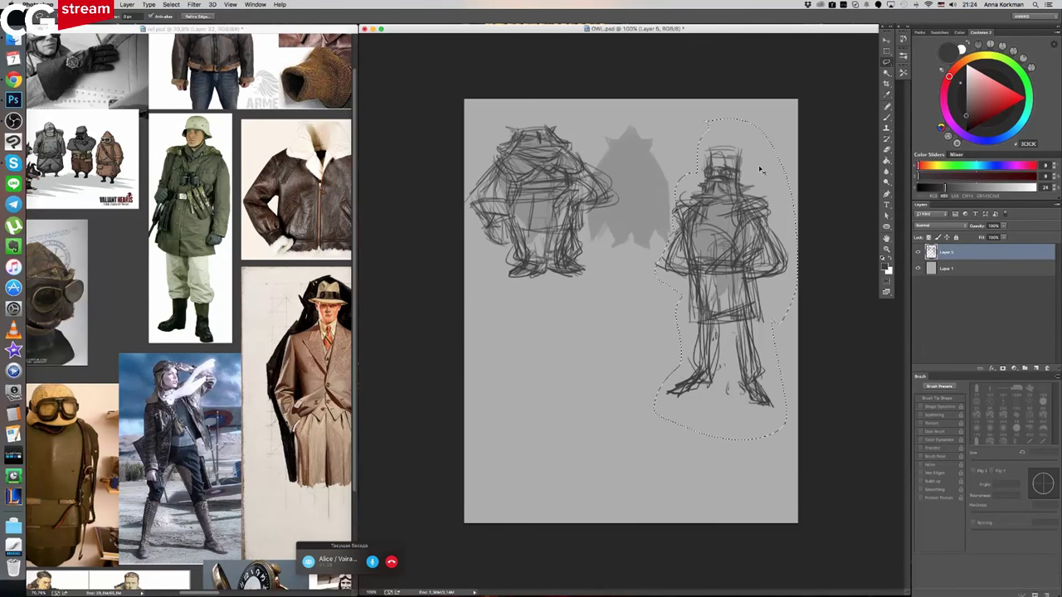
key("ctrl+t")
left_click_drag(797, 439, 749, 333)
left_click_drag(713, 188, 747, 168)
mouse_move(778, 313)
left_mouse_down()
mouse_move(759, 249)
mouse_move(790, 292)
mouse_move(785, 311)
left_mouse_up()
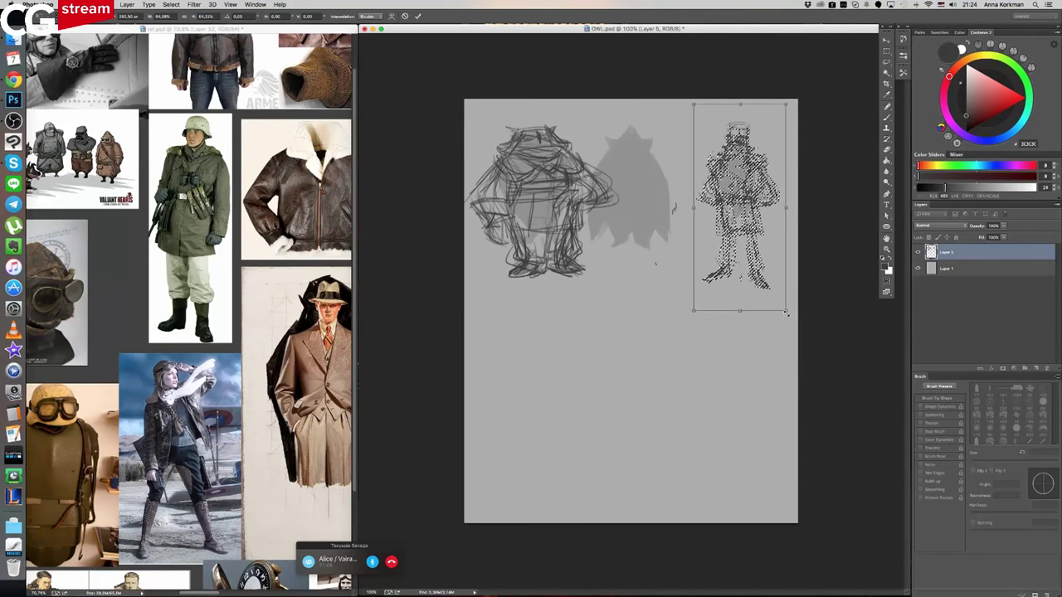
left_click_drag(694, 312, 694, 312)
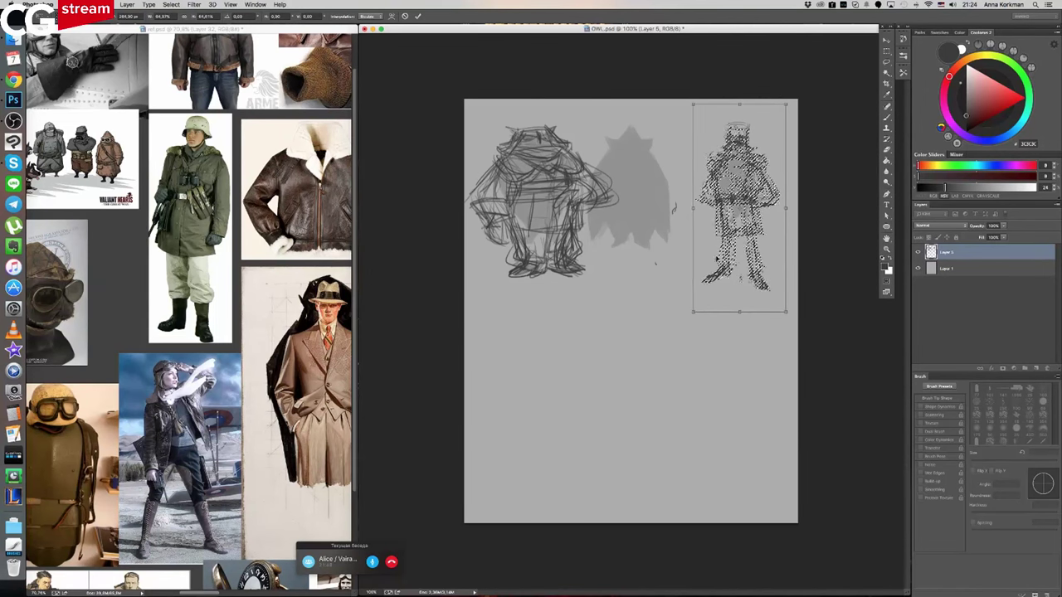
left_click_drag(786, 104, 790, 96)
key("Return")
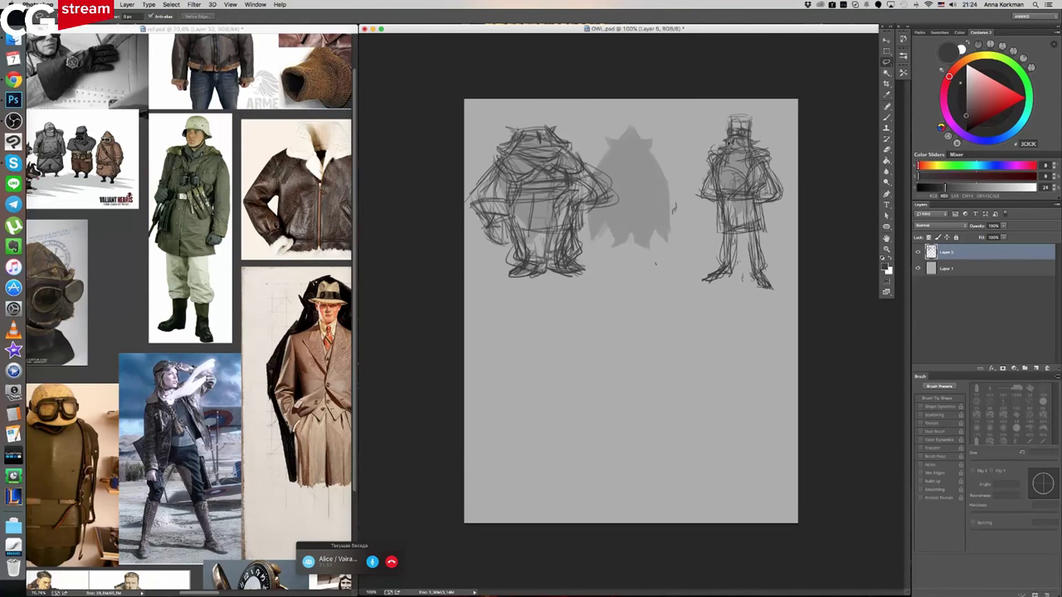
- Lasso the middle owl silhouette and move it to the lower centre of the canvas
mouse_move(630, 124)
left_mouse_down()
mouse_move(592, 167)
mouse_move(614, 189)
mouse_move(585, 238)
mouse_move(607, 256)
mouse_move(682, 260)
mouse_move(693, 217)
mouse_move(628, 119)
left_mouse_up()
key("v")
mouse_move(668, 176)
left_mouse_down()
mouse_move(668, 368)
mouse_move(655, 374)
mouse_move(672, 359)
left_mouse_up()
key("super+t")
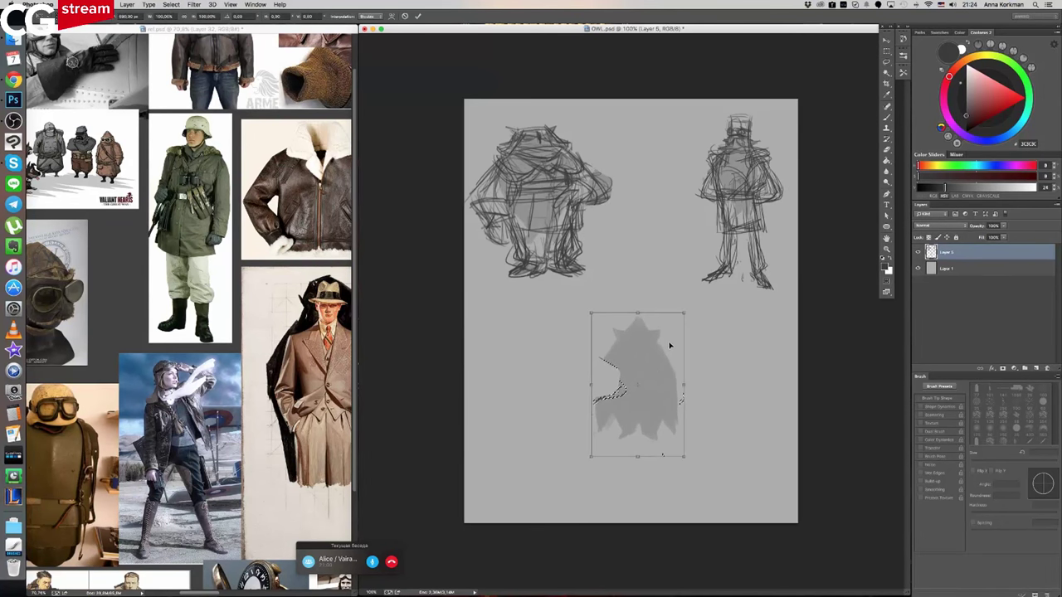
key("Return")
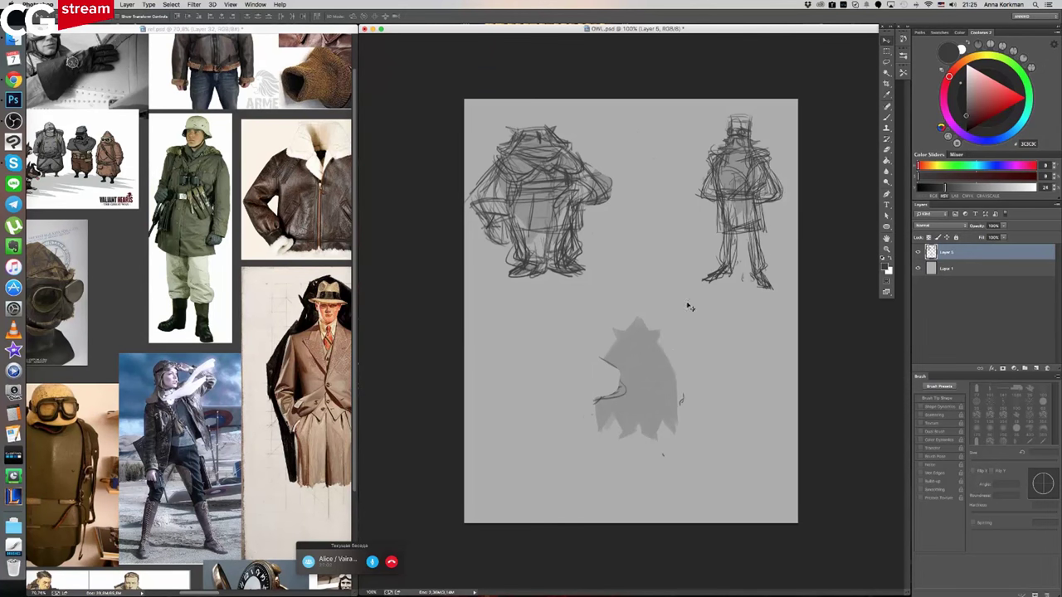
- Sample the silhouette's grey and paint over its stray lines with a larger brush, widening its lower feathered edges
left_click(885, 119)
left_click(636, 355, "alt")
mouse_move(615, 349)
left_mouse_down()
mouse_move(597, 413)
mouse_move(622, 390)
left_mouse_up()
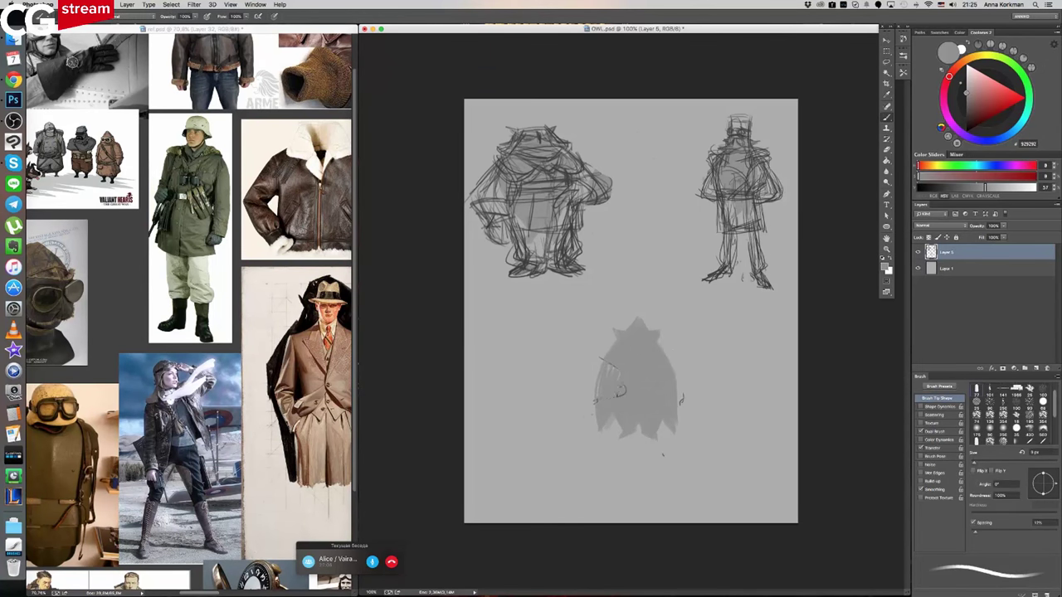
key("bracketright")
key("bracketright")
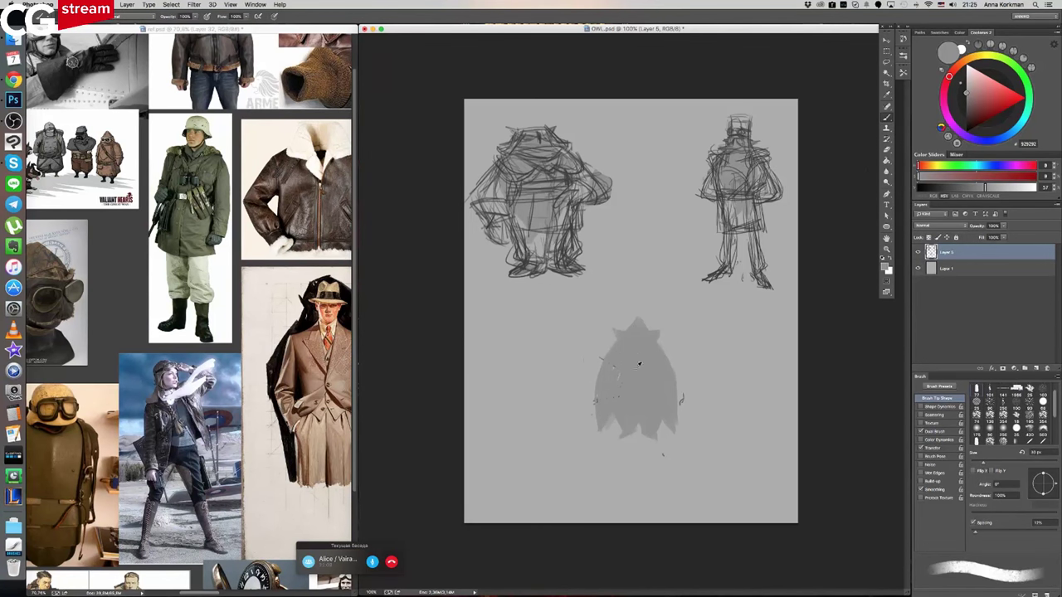
left_click_drag(677, 385, 685, 429)
mouse_move(604, 420)
left_mouse_down()
mouse_move(610, 425)
mouse_move(594, 412)
mouse_move(592, 432)
left_mouse_up()
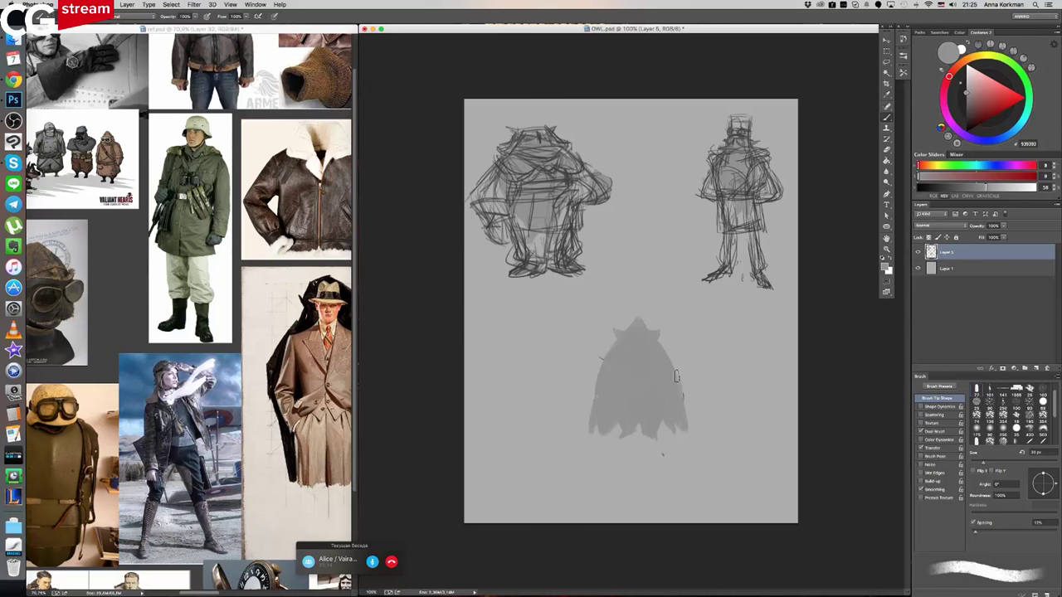
- Bring the owl photos into view, sample a dark grey and sketch the middle owl's collar, brows and sloping shoulders
left_click(332, 332)
left_click_drag(343, 331, 298, 339)
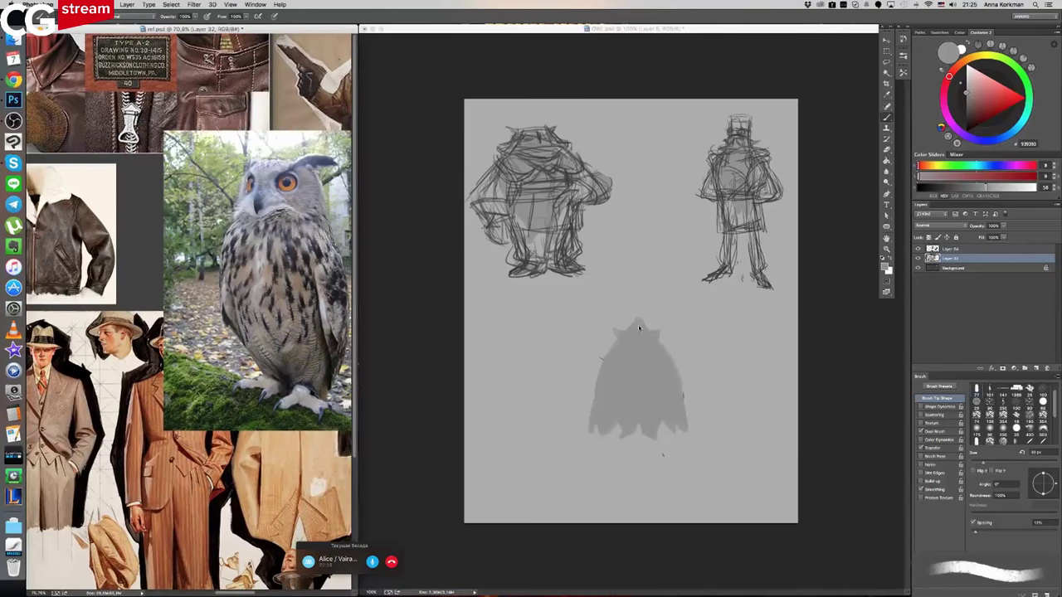
scroll(300, 419, "down", 5)
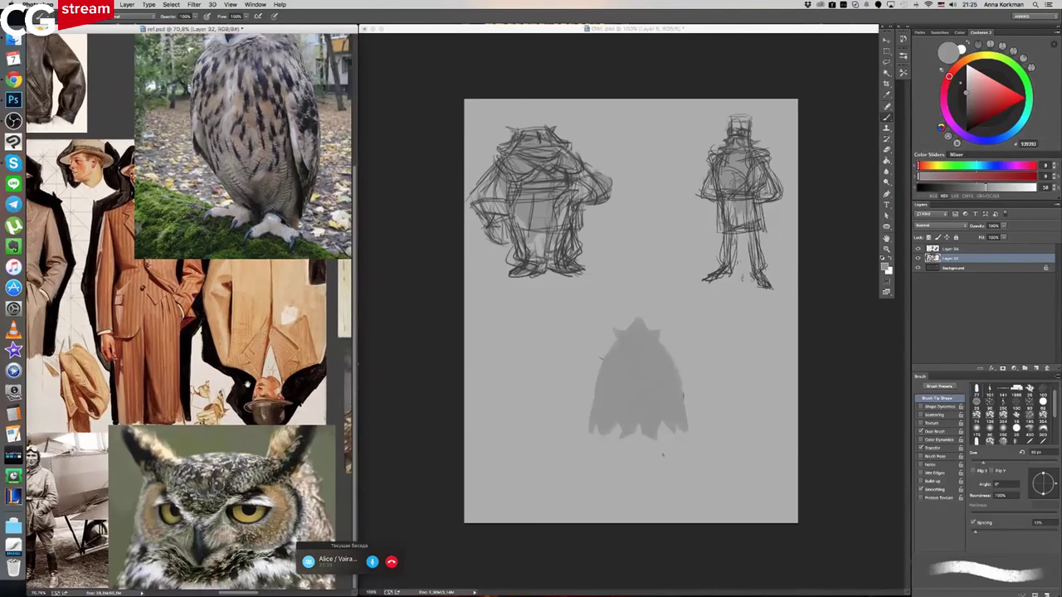
left_click(649, 362)
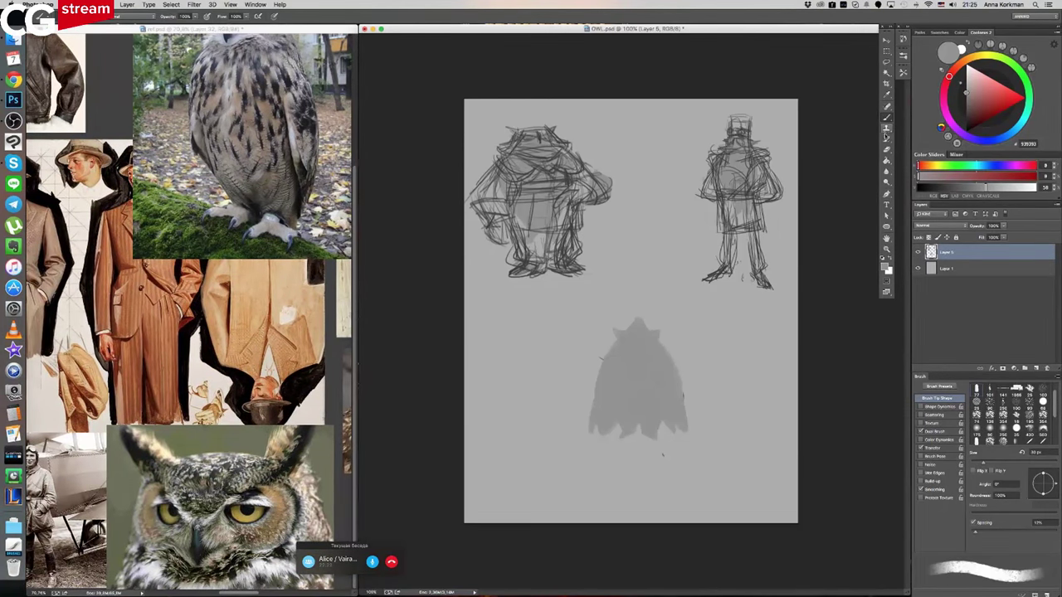
left_click(723, 267, "alt")
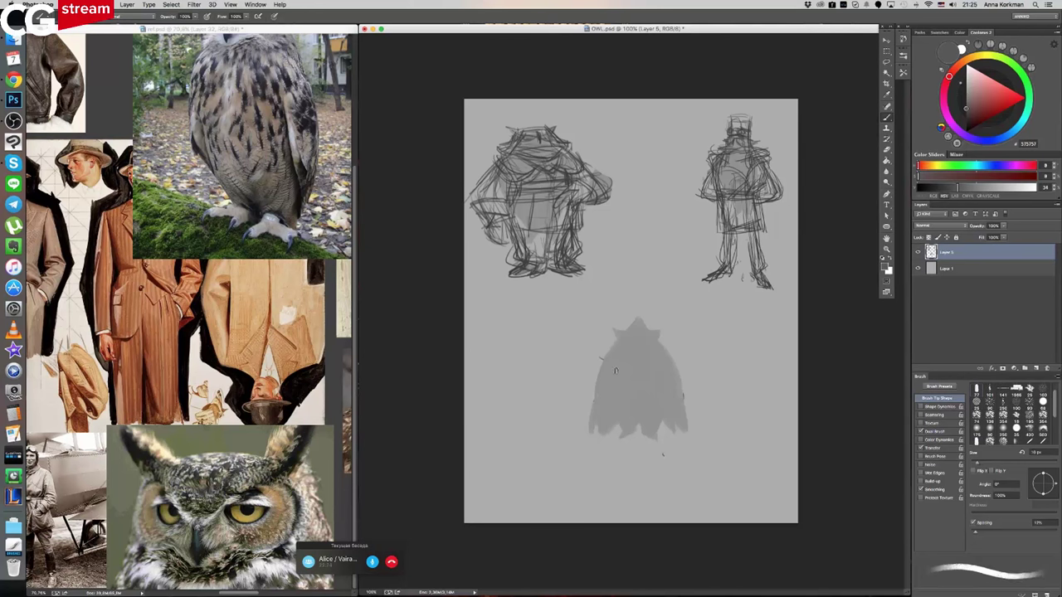
mouse_move(610, 357)
left_mouse_down()
mouse_move(635, 370)
mouse_move(650, 364)
left_mouse_up()
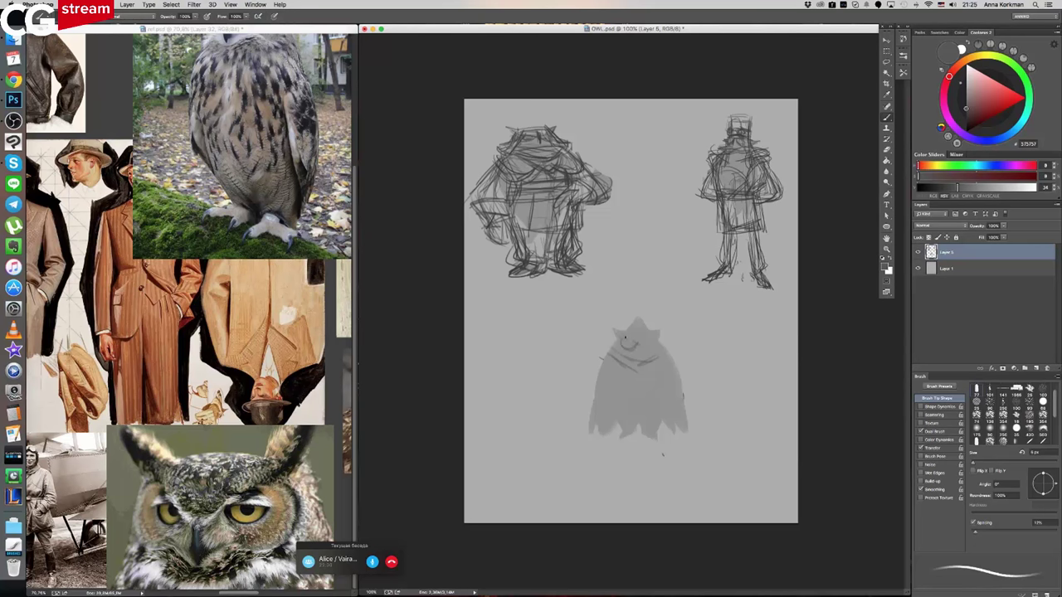
mouse_move(624, 338)
left_mouse_down()
mouse_move(657, 335)
mouse_move(655, 325)
left_mouse_up()
left_click_drag(597, 360, 583, 405)
left_click_drag(605, 370, 581, 399)
left_click_drag(670, 357, 685, 373)
mouse_move(612, 346)
left_mouse_down()
mouse_move(664, 345)
mouse_move(668, 354)
mouse_move(607, 333)
mouse_move(662, 329)
left_mouse_up()
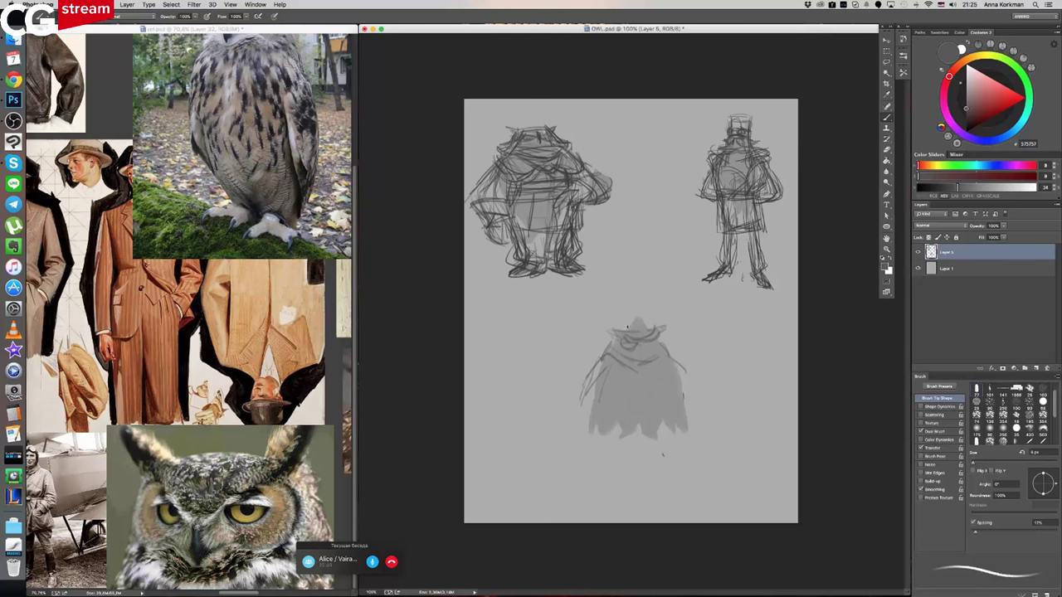
- Bring the orange-eyed owl photo into view and sketch the middle owl's eyes, beak, headband and tall pointed crest
left_click(258, 385)
left_click_drag(317, 365, 110, 286)
scroll(267, 346, "right", 15)
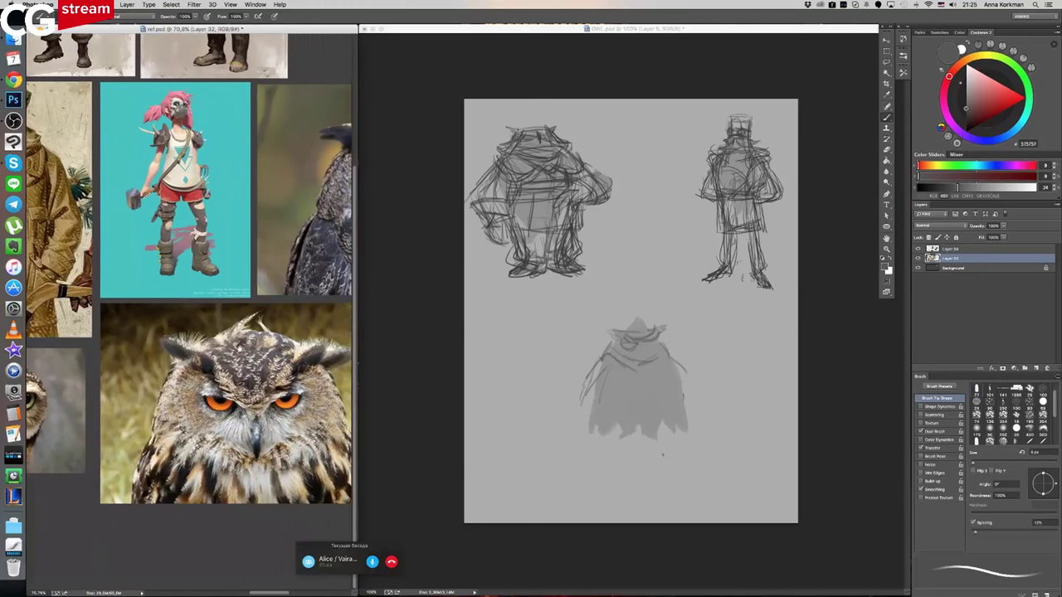
left_click(648, 357)
left_click_drag(618, 345, 637, 342)
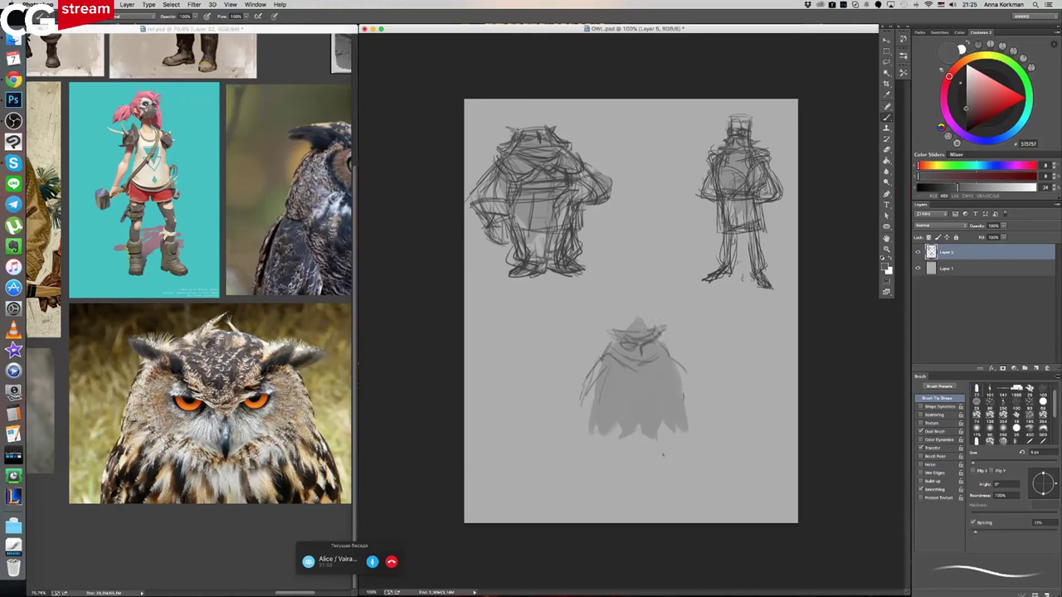
mouse_move(651, 331)
left_mouse_down()
mouse_move(620, 332)
mouse_move(647, 311)
mouse_move(663, 343)
mouse_move(638, 298)
mouse_move(647, 323)
mouse_move(623, 336)
mouse_move(639, 329)
mouse_move(664, 340)
mouse_move(663, 326)
left_mouse_up()
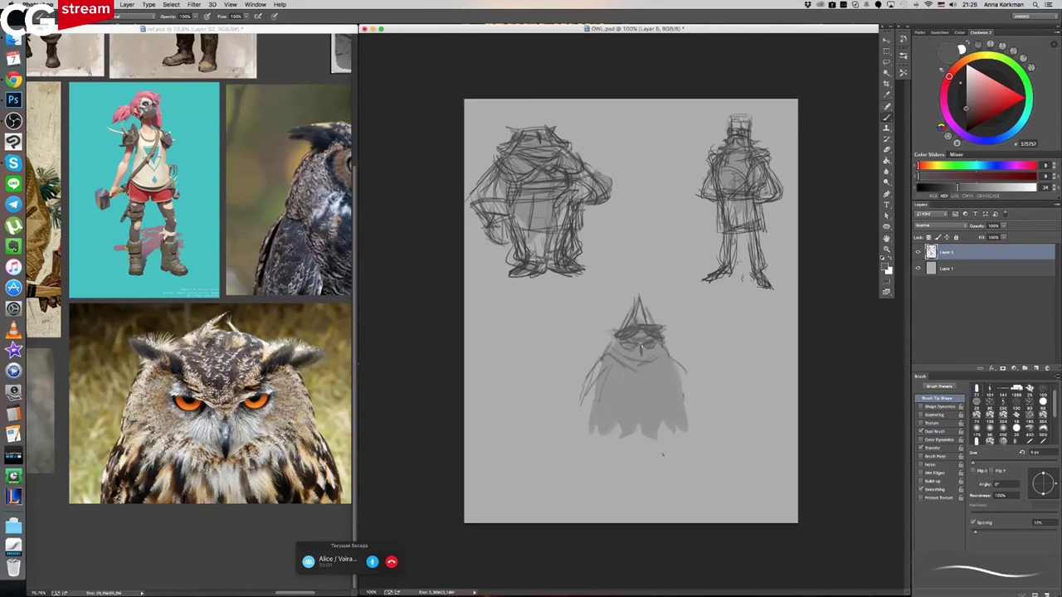
left_click_drag(620, 345, 634, 352)
left_click_drag(612, 371, 584, 404)
- Bring the yellow-eyed horned owl photo into view and refine the middle owl's face and shoulder lines
left_click(284, 297)
left_click_drag(284, 296, 216, 344)
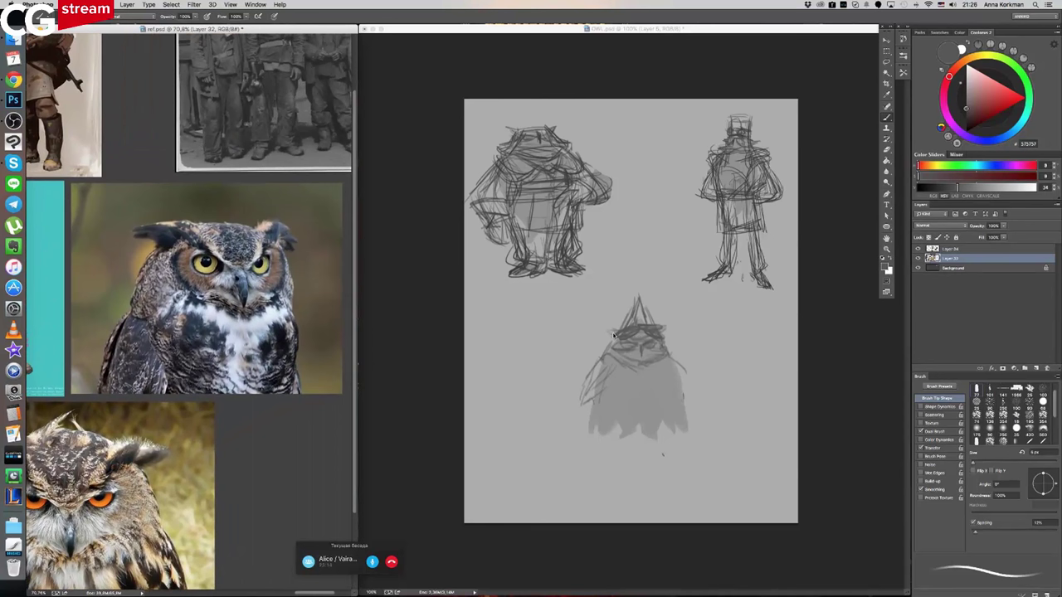
left_click(614, 334)
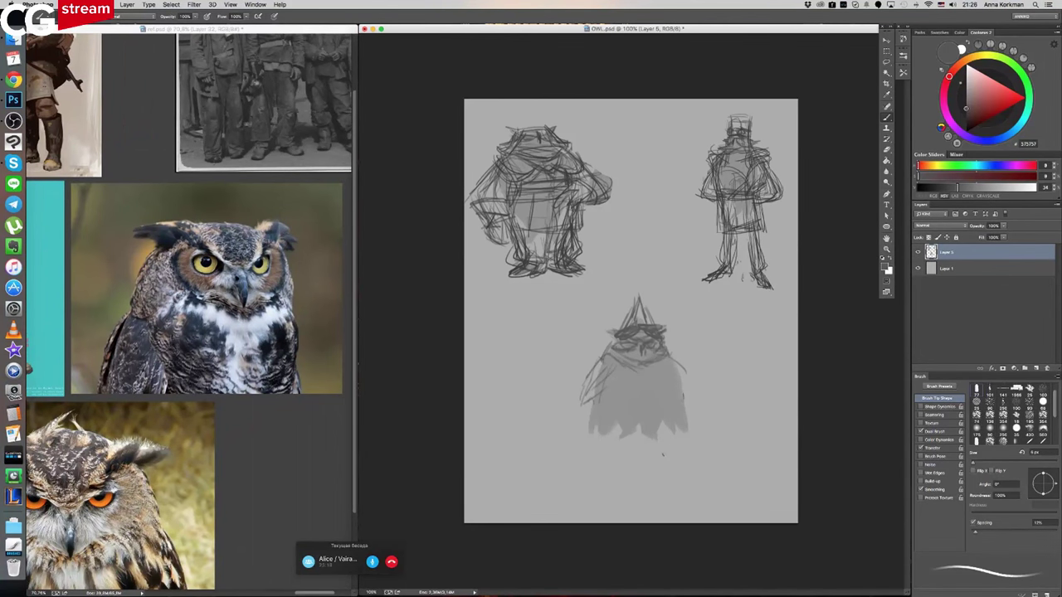
left_click(292, 242)
left_click_drag(291, 215, 260, 260)
left_click(399, 301)
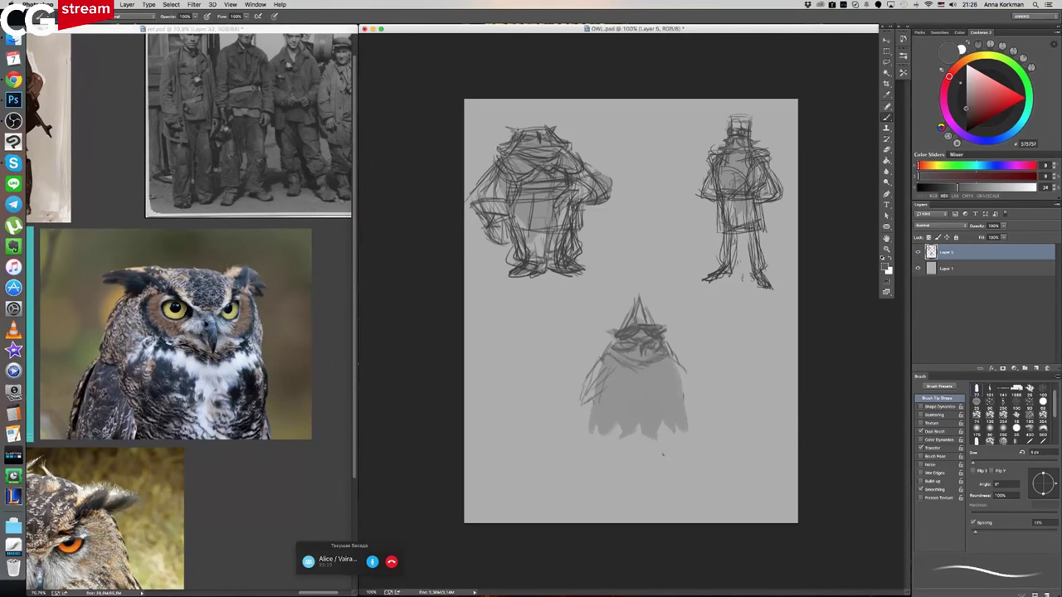
mouse_move(665, 341)
left_mouse_down()
mouse_move(657, 355)
mouse_move(606, 351)
left_mouse_up()
left_click_drag(627, 309, 599, 360)
- Bring the coat-and-scarf illustration into view and sketch the middle owl's chest fold and shoulder feathers
left_click(259, 238)
left_click_drag(300, 227, 262, 254)
left_click_drag(91, 248, 219, 249)
scroll(218, 249, "left", 3)
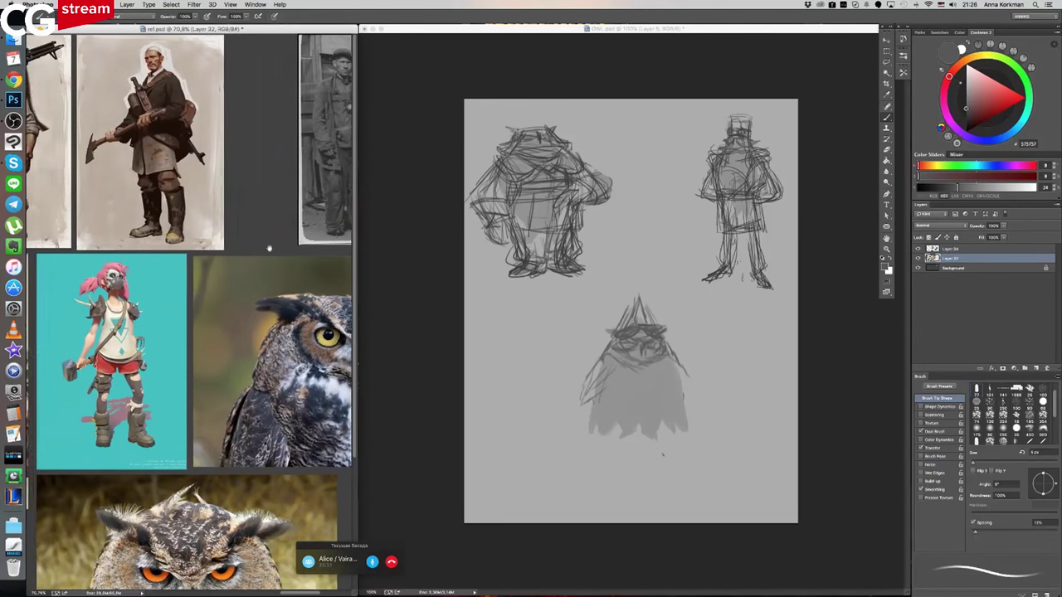
scroll(241, 249, "left", 8)
scroll(256, 256, "left", 3)
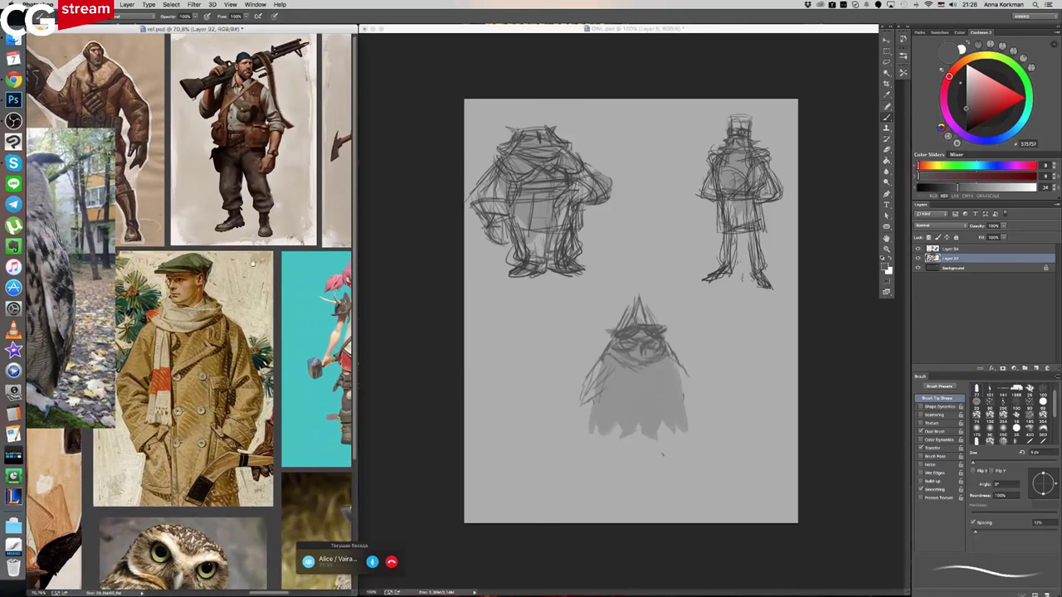
left_click(403, 289)
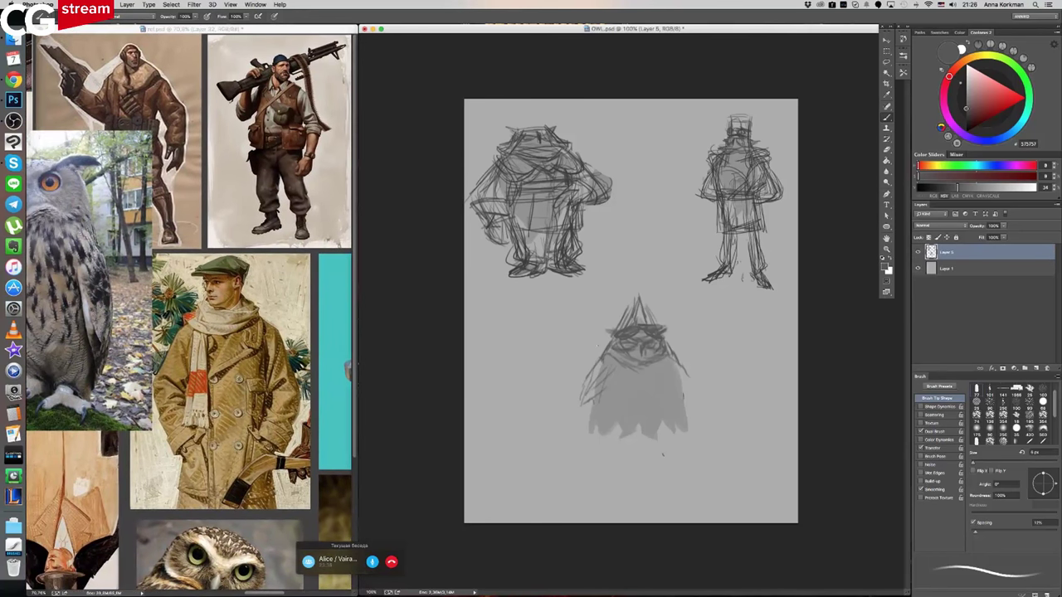
left_click_drag(652, 367, 672, 394)
left_click_drag(599, 352, 586, 371)
left_click_drag(599, 351, 585, 370)
mouse_move(662, 395)
left_mouse_down()
mouse_move(634, 399)
mouse_move(619, 386)
left_mouse_up()
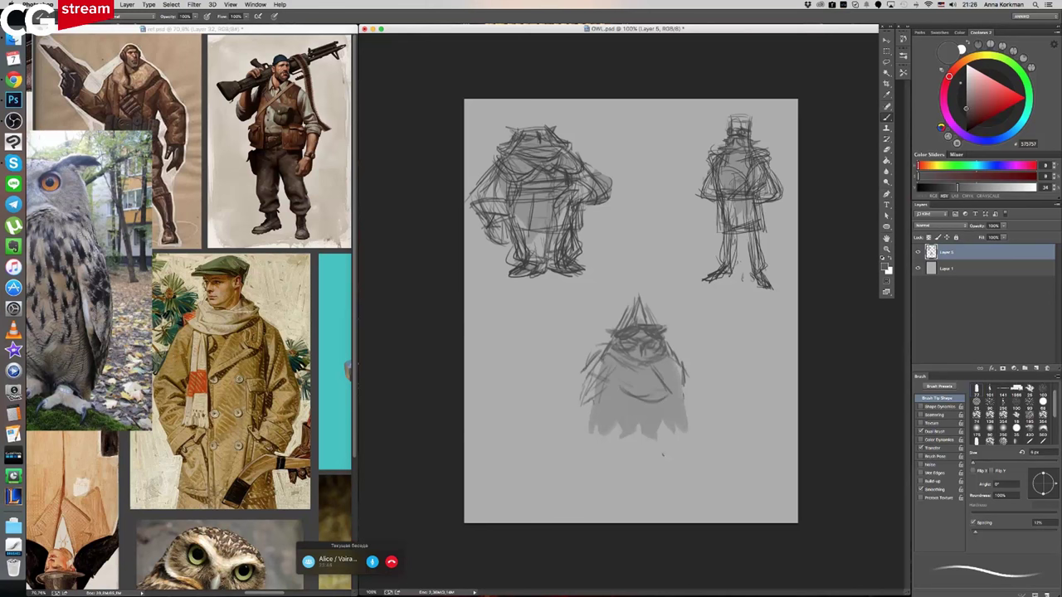
- Sketch the middle owl's arms, a waist line and a wide flared coat with a curved hem
mouse_move(679, 353)
left_mouse_down()
mouse_move(693, 371)
mouse_move(688, 394)
left_mouse_up()
left_click_drag(600, 365, 583, 407)
mouse_move(663, 385)
left_mouse_down()
mouse_move(647, 404)
mouse_move(673, 429)
mouse_move(619, 407)
left_mouse_up()
mouse_move(684, 402)
left_mouse_down()
mouse_move(609, 405)
mouse_move(594, 440)
left_mouse_up()
left_click_drag(594, 386, 569, 456)
mouse_move(682, 397)
left_mouse_down()
mouse_move(696, 433)
mouse_move(699, 401)
mouse_move(721, 453)
left_mouse_up()
mouse_move(591, 429)
left_mouse_down()
mouse_move(584, 461)
mouse_move(587, 451)
left_mouse_up()
mouse_move(584, 453)
left_mouse_down()
mouse_move(663, 462)
mouse_move(676, 448)
mouse_move(663, 450)
mouse_move(710, 461)
left_mouse_up()
mouse_move(687, 399)
left_mouse_down()
mouse_move(710, 453)
mouse_move(677, 462)
mouse_move(701, 445)
left_mouse_up()
left_click_drag(603, 350, 589, 370)
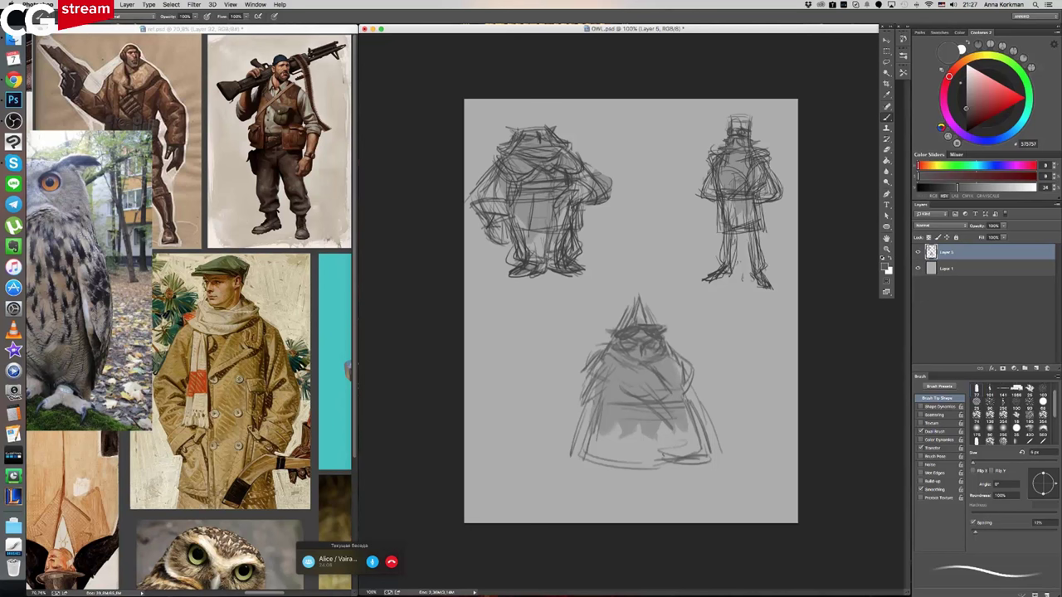
- Sketch the middle owl's shoulder edges, sleeves and the flared sides of its wide coat with layered strokes
left_click_drag(604, 346, 587, 365)
left_click_drag(671, 342, 690, 371)
left_click_drag(583, 379, 575, 395)
mouse_move(590, 383)
left_mouse_down()
mouse_move(579, 398)
mouse_move(608, 422)
mouse_move(592, 437)
left_mouse_up()
left_click_drag(617, 398, 578, 446)
left_click_drag(675, 400, 701, 423)
left_click_drag(697, 415, 711, 435)
left_click_drag(699, 380, 712, 409)
left_click_drag(703, 388, 717, 445)
left_click_drag(599, 390, 583, 413)
mouse_move(584, 396)
left_mouse_down()
mouse_move(566, 433)
mouse_move(595, 420)
left_mouse_up()
- Sketch the middle owl's collar lines, pointed ear tufts and the tip of its tall peaked crest
left_click_drag(614, 357, 661, 355)
left_click_drag(666, 350, 673, 375)
left_click_drag(620, 370, 662, 372)
left_click_drag(591, 329, 664, 340)
mouse_move(639, 290)
left_mouse_down()
mouse_move(648, 317)
mouse_move(614, 314)
mouse_move(613, 332)
mouse_move(636, 285)
left_mouse_up()
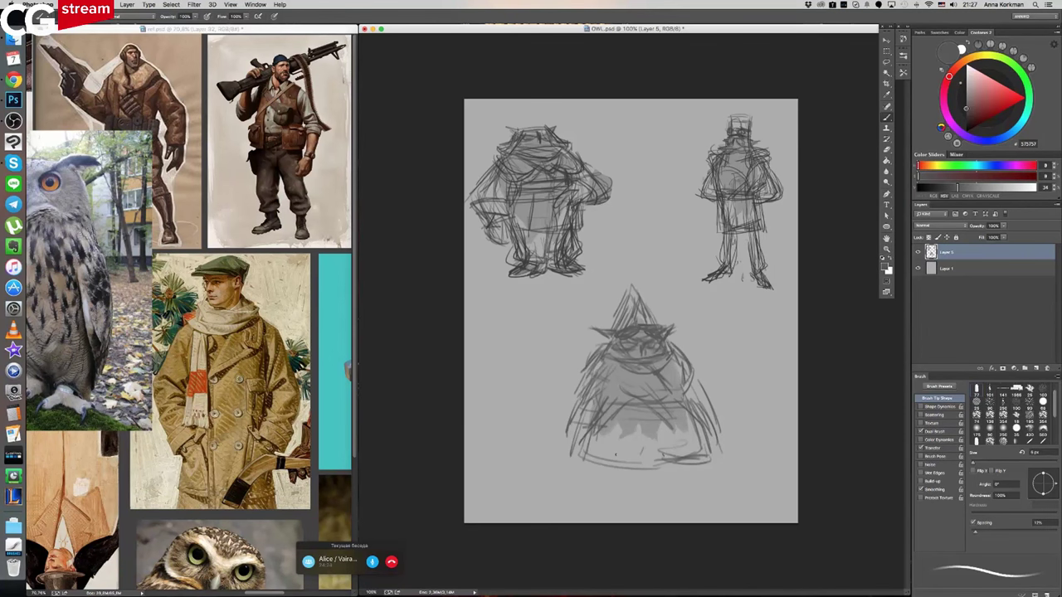
- Sketch rough leg lines beneath the middle owl's coat hem
left_click_drag(603, 465, 604, 491)
left_click_drag(690, 461, 691, 489)
mouse_move(600, 484)
left_mouse_down()
mouse_move(627, 491)
mouse_move(601, 493)
mouse_move(625, 479)
mouse_move(631, 500)
mouse_move(614, 486)
mouse_move(637, 480)
left_mouse_up()
key("e")
- Select the whole middle owl, scale it down and shift it upward to make room for legs
key("l")
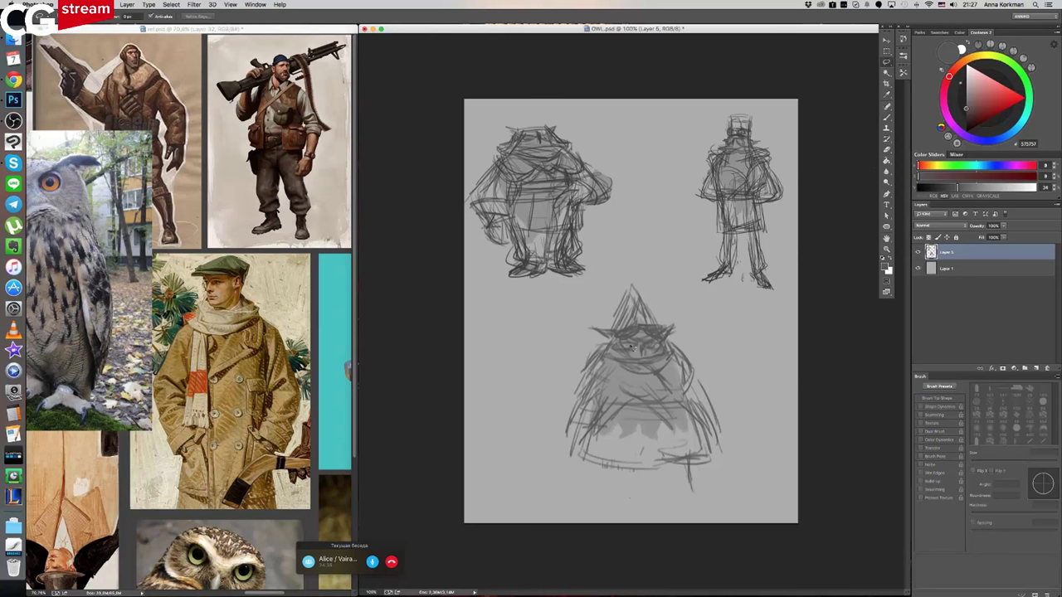
mouse_move(601, 312)
left_mouse_down()
mouse_move(553, 419)
mouse_move(721, 502)
mouse_move(742, 358)
mouse_move(688, 332)
left_mouse_up()
key("ctrl+t")
left_click_drag(751, 269, 751, 276)
key("ctrl+z")
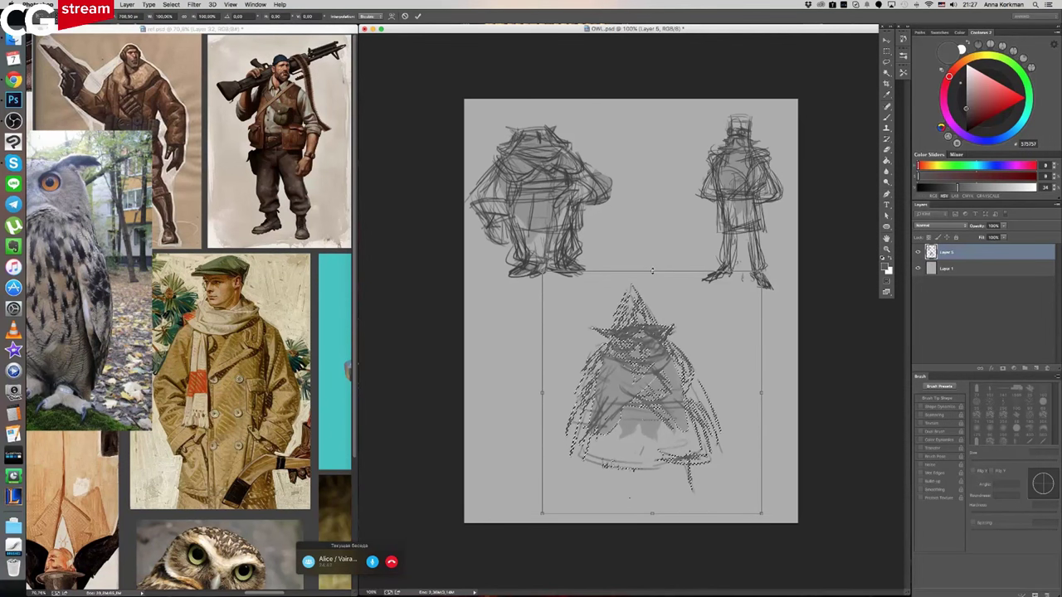
left_click_drag(653, 271, 654, 250)
left_click_drag(762, 252, 717, 308)
left_click_drag(703, 340, 725, 284)
key("Return")
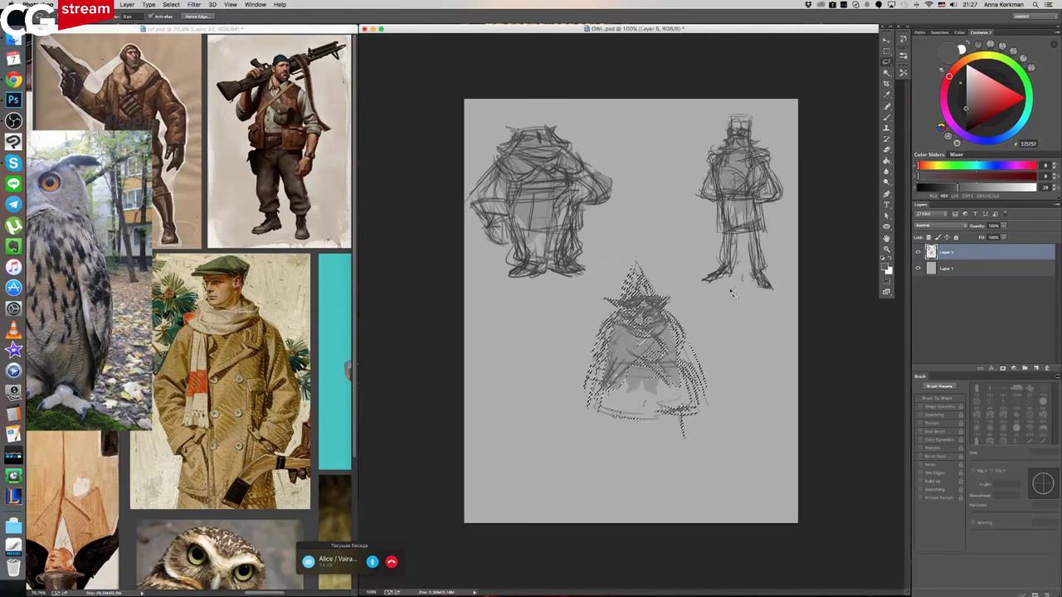
- Sketch the middle owl's waist line, bent sleeves and cuffs on both sides of the body
left_click_drag(616, 365, 676, 364)
mouse_move(602, 337)
left_mouse_down()
mouse_move(586, 355)
mouse_move(607, 355)
mouse_move(579, 360)
mouse_move(591, 375)
mouse_move(578, 393)
left_mouse_up()
mouse_move(682, 370)
left_mouse_down()
mouse_move(704, 347)
mouse_move(710, 390)
left_mouse_up()
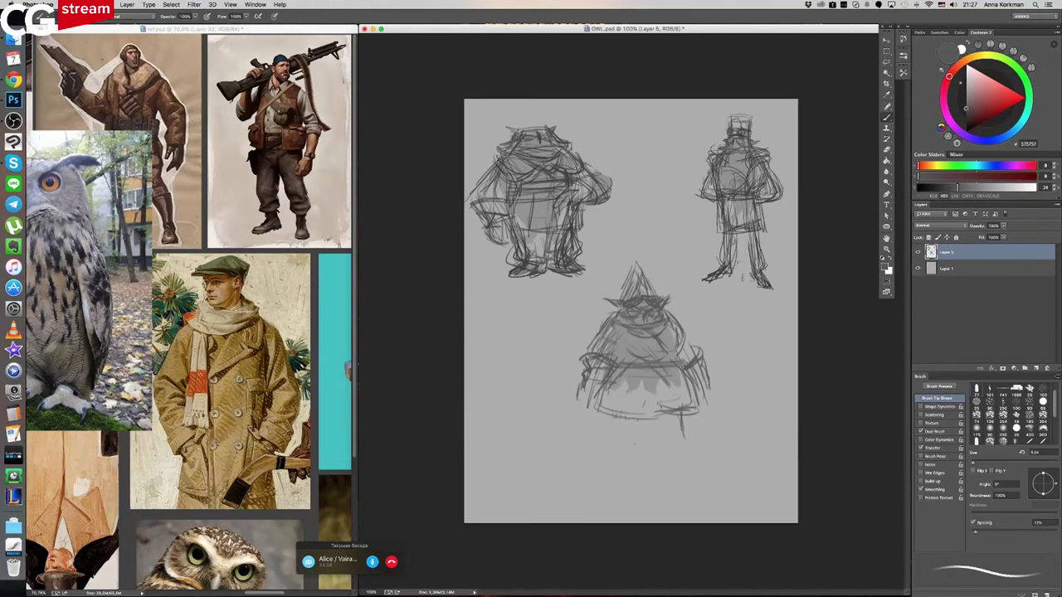
mouse_move(577, 390)
left_mouse_down()
mouse_move(571, 411)
mouse_move(601, 392)
left_mouse_up()
mouse_move(580, 378)
left_mouse_down()
mouse_move(571, 405)
mouse_move(615, 399)
left_mouse_up()
left_click_drag(688, 378, 685, 393)
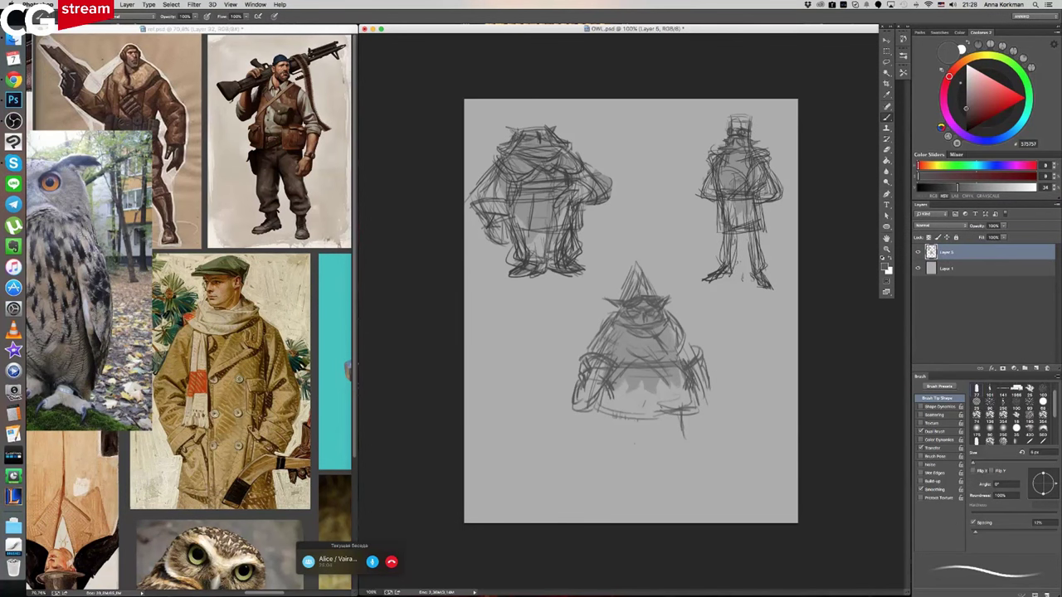
- Sketch the middle owl's second sleeve, curved coat hem, skirt folds and chest line
left_click_drag(685, 357, 701, 352)
left_click_drag(705, 355, 704, 413)
left_click_drag(697, 387, 700, 412)
left_click_drag(587, 413, 652, 421)
left_click_drag(647, 370, 674, 416)
left_click_drag(657, 367, 678, 406)
mouse_move(614, 372)
left_mouse_down()
mouse_move(632, 379)
mouse_move(627, 394)
left_mouse_up()
mouse_move(629, 377)
left_mouse_down()
mouse_move(600, 373)
mouse_move(625, 378)
left_mouse_up()
mouse_move(609, 378)
left_mouse_down()
mouse_move(637, 381)
mouse_move(596, 335)
mouse_move(620, 322)
mouse_move(658, 344)
left_mouse_up()
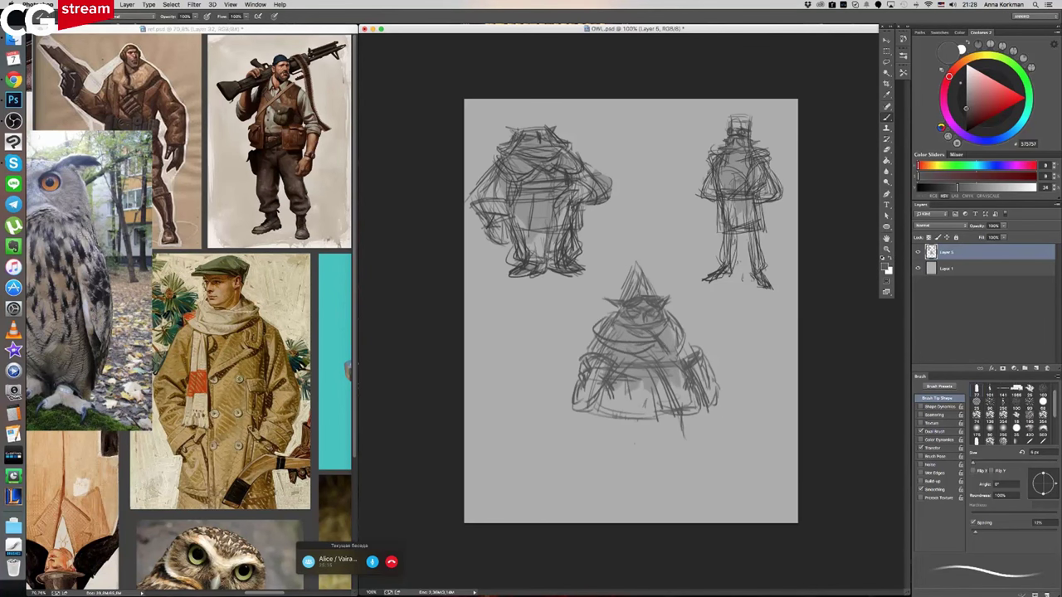
- Sketch long curled feathers on both sides of the middle owl's head and a hat crown around the peak
left_click_drag(621, 309, 590, 322)
mouse_move(591, 319)
left_mouse_down()
mouse_move(611, 325)
mouse_move(634, 308)
mouse_move(698, 317)
mouse_move(683, 306)
left_mouse_up()
mouse_move(642, 262)
left_mouse_down()
mouse_move(658, 296)
mouse_move(626, 290)
mouse_move(660, 280)
mouse_move(661, 296)
mouse_move(626, 299)
left_mouse_up()
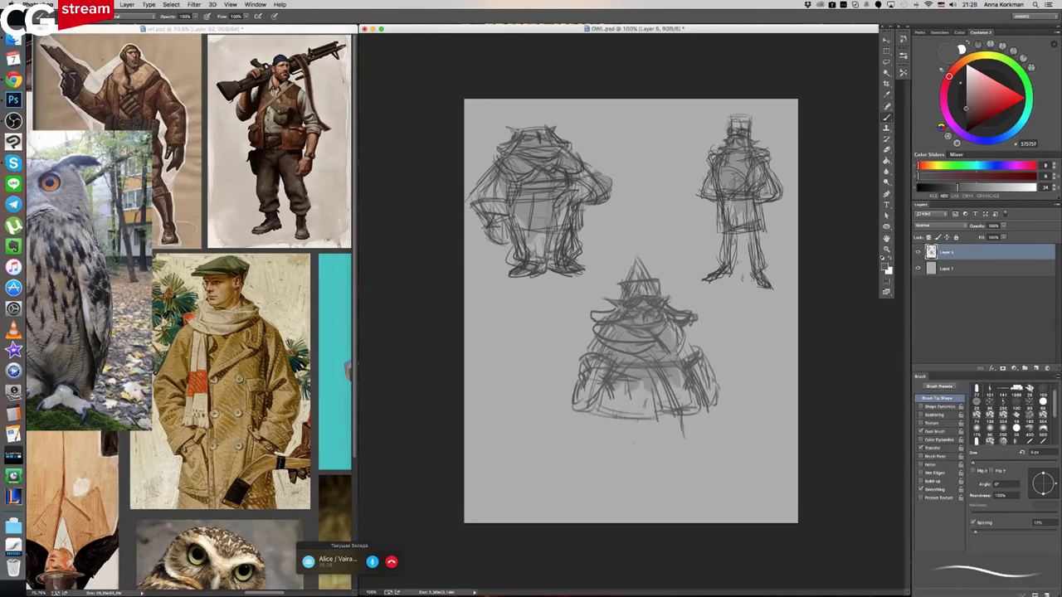
- Make the slim owl's tall hat higher with vertical shading strokes and touch up the stout owl's arm
left_click_drag(729, 105, 732, 121)
mouse_move(729, 107)
left_mouse_down()
mouse_move(750, 105)
mouse_move(743, 126)
left_mouse_up()
left_click_drag(742, 107, 737, 125)
left_click_drag(735, 107, 729, 125)
left_click_drag(739, 107, 751, 111)
left_click_drag(498, 172, 473, 198)
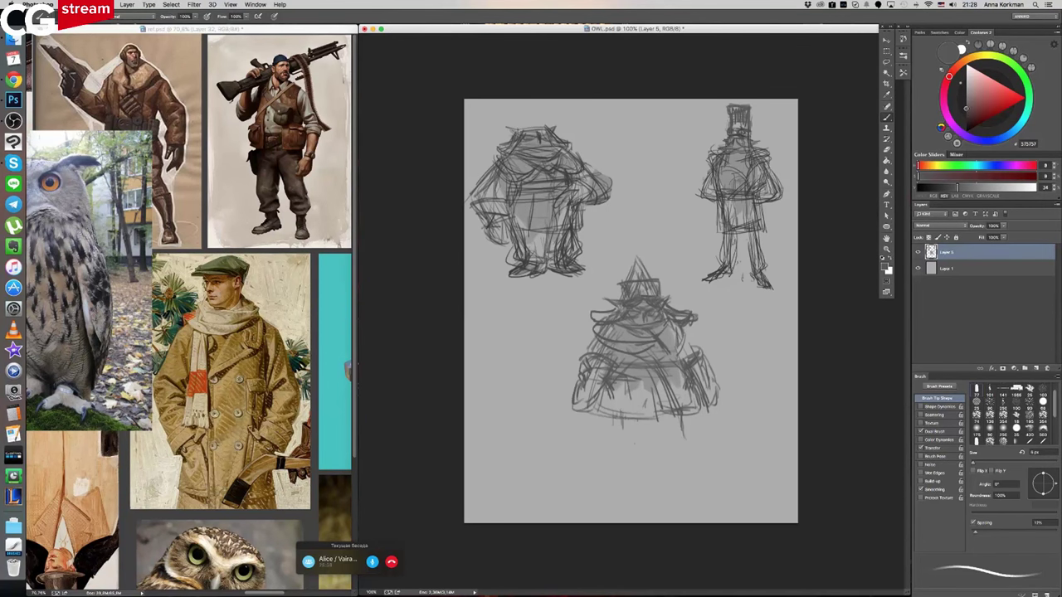
- Sketch the middle owl's two tapering legs and feet in a walking pose, and restate the curved coat hem
left_click_drag(617, 434, 619, 452)
mouse_move(665, 404)
left_mouse_down()
mouse_move(668, 432)
mouse_move(621, 461)
mouse_move(628, 477)
mouse_move(680, 456)
left_mouse_up()
mouse_move(613, 415)
left_mouse_down()
mouse_move(614, 458)
mouse_move(628, 455)
mouse_move(644, 484)
mouse_move(637, 476)
left_mouse_up()
left_click_drag(634, 473, 648, 491)
left_click_drag(634, 418, 636, 471)
left_click_drag(678, 413, 687, 463)
mouse_move(645, 428)
left_mouse_down()
mouse_move(655, 457)
mouse_move(653, 436)
mouse_move(642, 478)
mouse_move(669, 441)
mouse_move(669, 462)
mouse_move(635, 501)
mouse_move(650, 501)
left_mouse_up()
left_click_drag(623, 482, 635, 501)
mouse_move(629, 498)
left_mouse_down()
mouse_move(654, 493)
mouse_move(643, 477)
mouse_move(690, 447)
left_mouse_up()
left_click_drag(665, 400, 643, 457)
mouse_move(594, 420)
left_mouse_down()
mouse_move(654, 429)
mouse_move(694, 407)
mouse_move(674, 421)
mouse_move(695, 393)
left_mouse_up()
left_click_drag(685, 379, 695, 403)
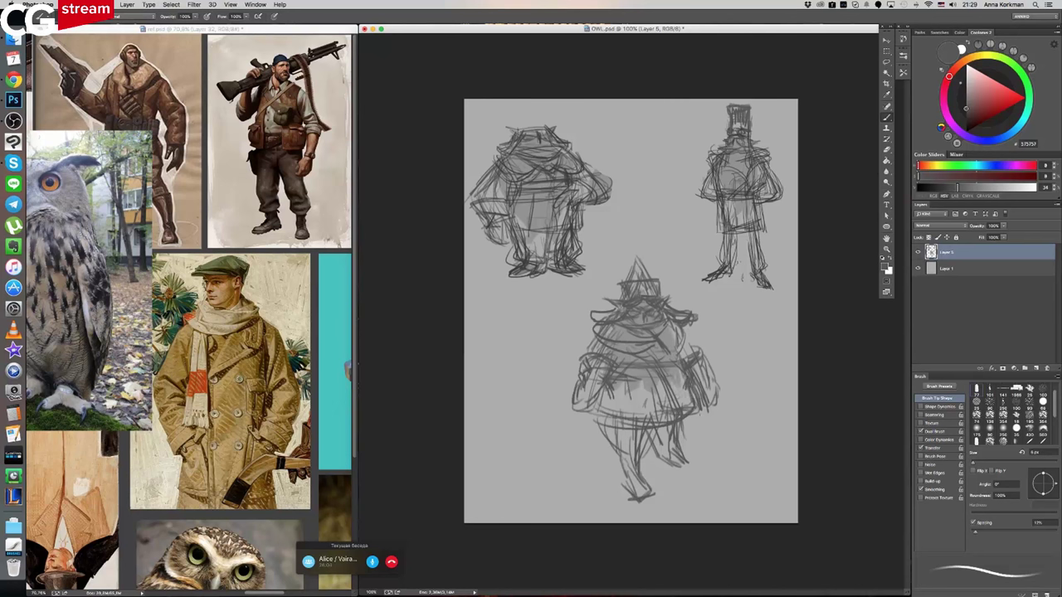
- Sketch long wing-like feathers over the middle owl's arms and strengthen the chest and waist lines
left_click_drag(601, 381, 587, 411)
mouse_move(596, 337)
left_mouse_down()
mouse_move(572, 368)
mouse_move(569, 436)
left_mouse_up()
left_click_drag(596, 392, 588, 429)
left_click_drag(608, 385, 577, 447)
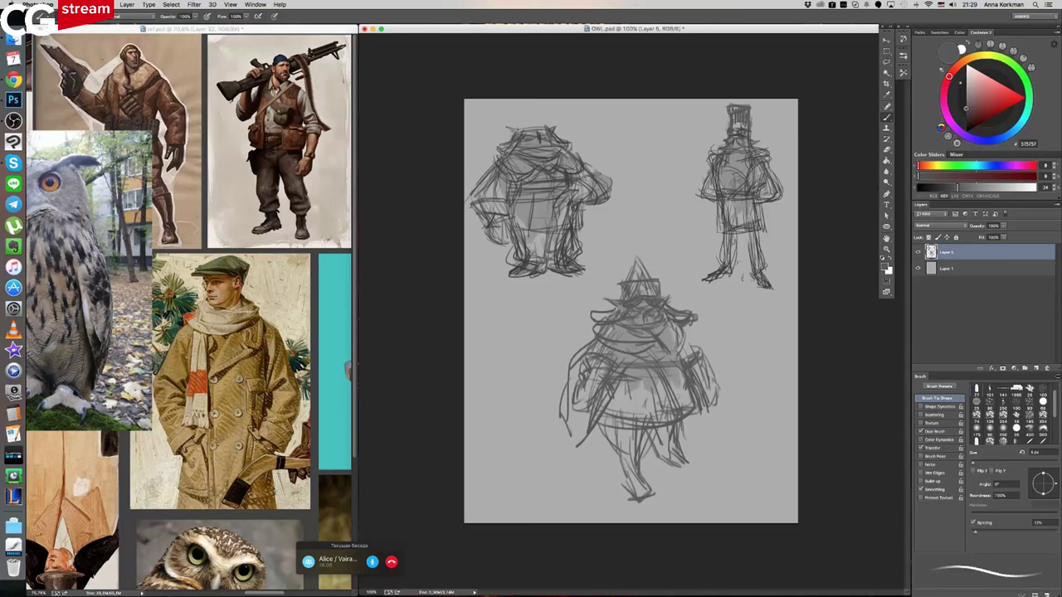
mouse_move(616, 307)
left_mouse_down()
mouse_move(698, 352)
mouse_move(713, 397)
mouse_move(696, 421)
left_mouse_up()
left_click_drag(704, 369, 695, 382)
mouse_move(629, 372)
left_mouse_down()
mouse_move(684, 369)
mouse_move(626, 380)
left_mouse_up()
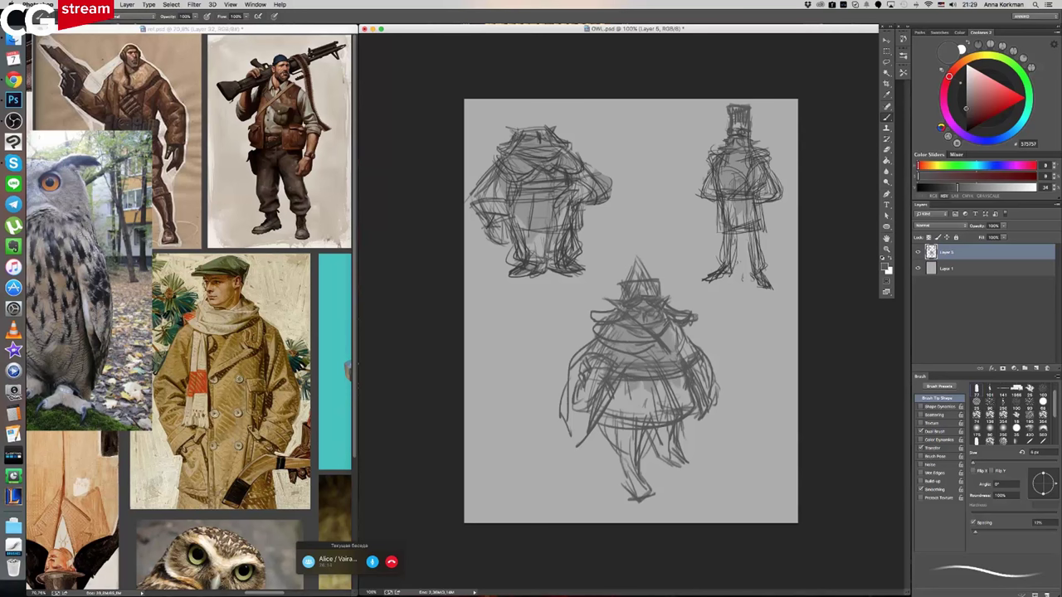
- Reinforce the middle owl's coat hem, legs and feet, and restate the collar line
left_click_drag(700, 409, 687, 418)
left_click_drag(609, 391, 585, 424)
mouse_move(593, 405)
left_mouse_down()
mouse_move(575, 428)
mouse_move(612, 481)
mouse_move(614, 461)
mouse_move(662, 465)
left_mouse_up()
mouse_move(684, 420)
left_mouse_down()
mouse_move(659, 473)
mouse_move(686, 470)
mouse_move(638, 491)
left_mouse_up()
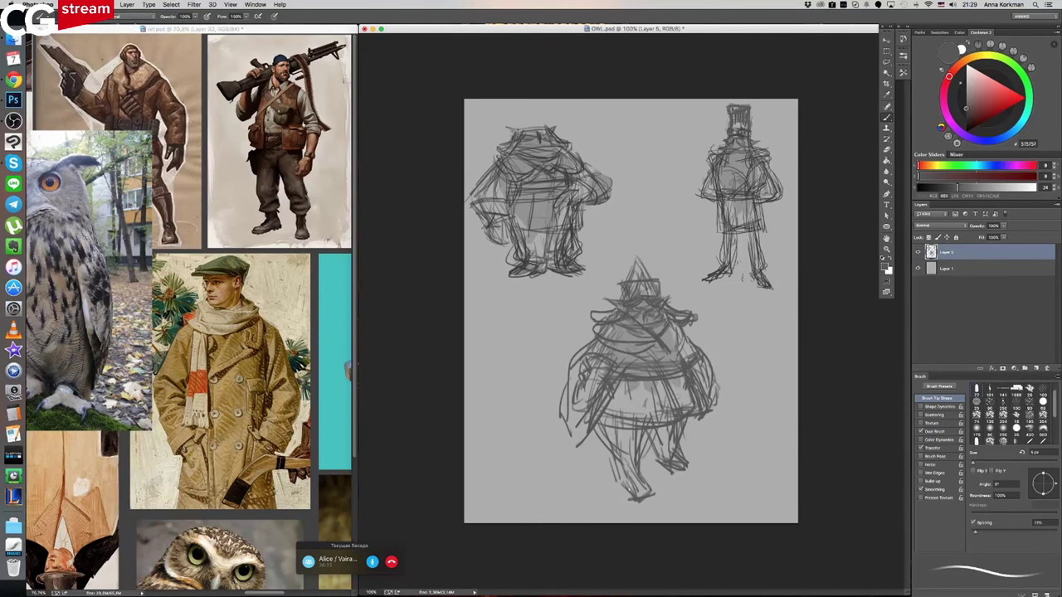
left_click_drag(646, 455, 644, 502)
left_click_drag(644, 457, 639, 496)
left_click_drag(653, 434, 644, 476)
mouse_move(633, 334)
left_mouse_down()
mouse_move(647, 330)
mouse_move(675, 351)
left_mouse_up()
- Look over the costume and owl references, then sketch a belt around the middle owl's waist and extend its sleeve feathers
left_click(291, 378)
scroll(294, 357, "down", 5)
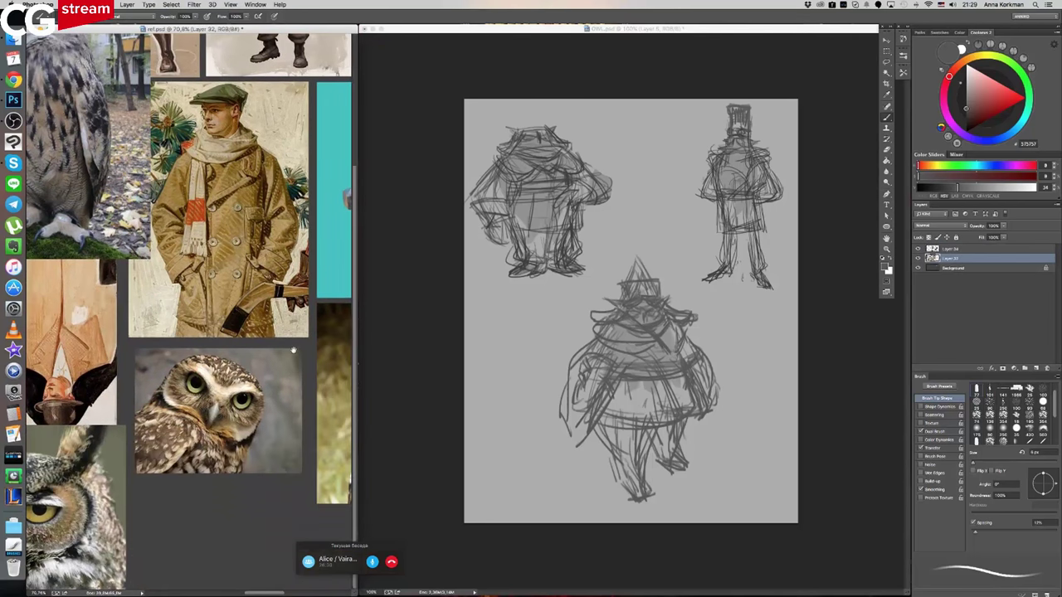
left_click_drag(331, 336, 267, 346)
scroll(267, 346, "left", 6)
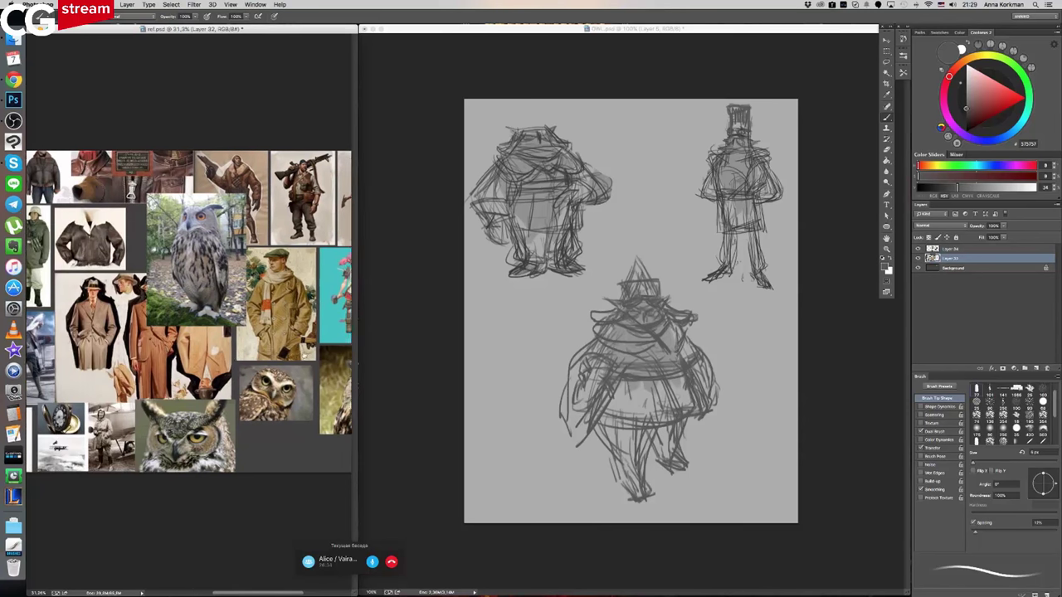
scroll(279, 356, "right", 6)
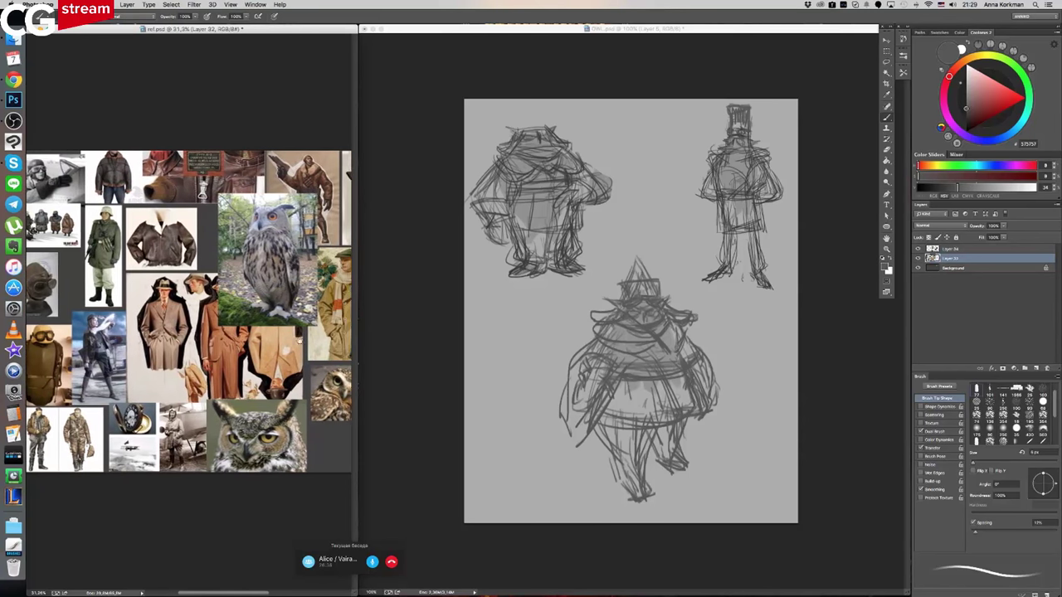
left_click_drag(283, 335, 287, 336)
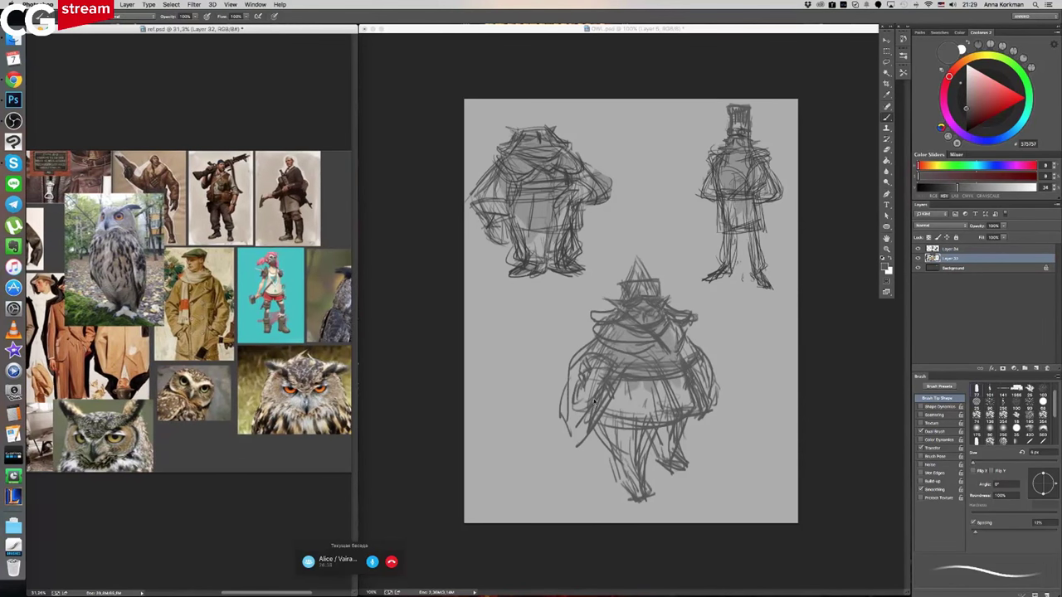
left_click(651, 435)
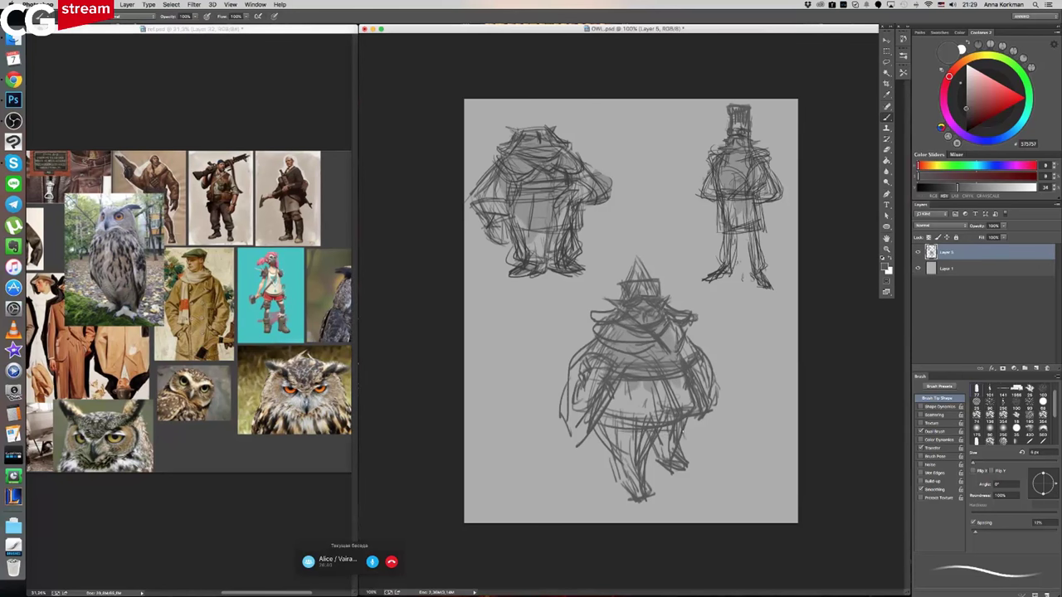
left_click_drag(696, 416, 701, 437)
mouse_move(616, 382)
left_mouse_down()
mouse_move(685, 383)
mouse_move(687, 374)
left_mouse_up()
left_click_drag(615, 383, 685, 379)
left_click_drag(619, 386, 678, 386)
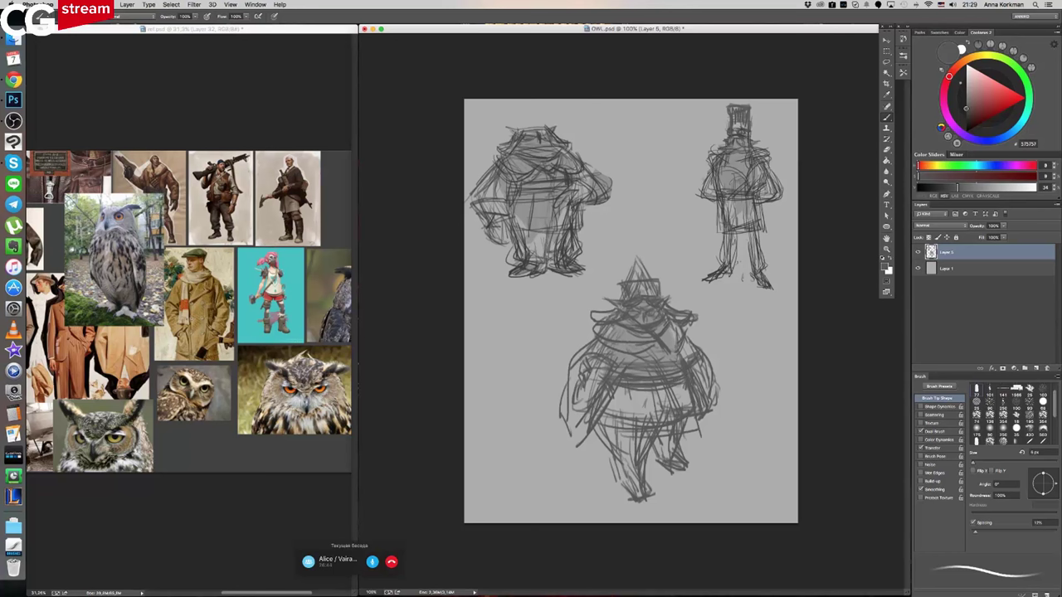
- Sketch the middle owl's coat side, shoulder contour and folds across the upper sleeve
left_click_drag(670, 332, 678, 370)
mouse_move(669, 346)
left_mouse_down()
mouse_move(657, 369)
mouse_move(693, 431)
left_mouse_up()
left_click_drag(581, 356, 586, 370)
mouse_move(586, 376)
left_mouse_down()
mouse_move(601, 381)
mouse_move(582, 368)
left_mouse_up()
left_click_drag(580, 362, 609, 367)
mouse_move(597, 355)
left_mouse_down()
mouse_move(618, 346)
mouse_move(636, 408)
left_mouse_up()
- Select the middle owl's head and hat and enlarge them slightly
key("l")
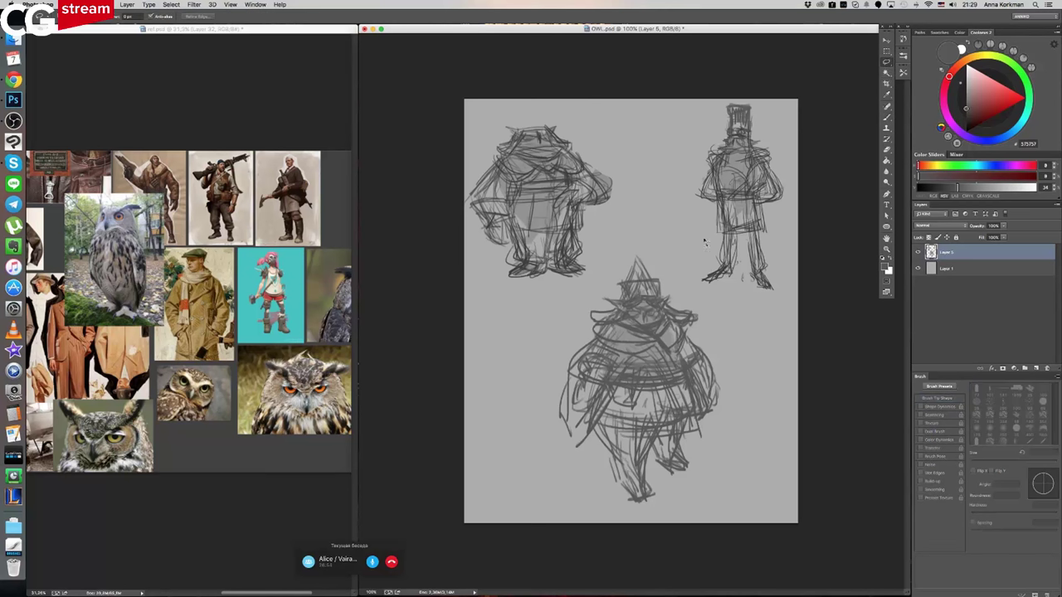
mouse_move(618, 265)
left_mouse_down()
mouse_move(581, 323)
mouse_move(636, 327)
left_mouse_up()
mouse_move(705, 320)
left_mouse_down()
mouse_move(676, 286)
mouse_move(619, 263)
left_mouse_up()
key("super+t")
left_click_drag(709, 258, 722, 251)
left_click_drag(668, 293, 651, 290)
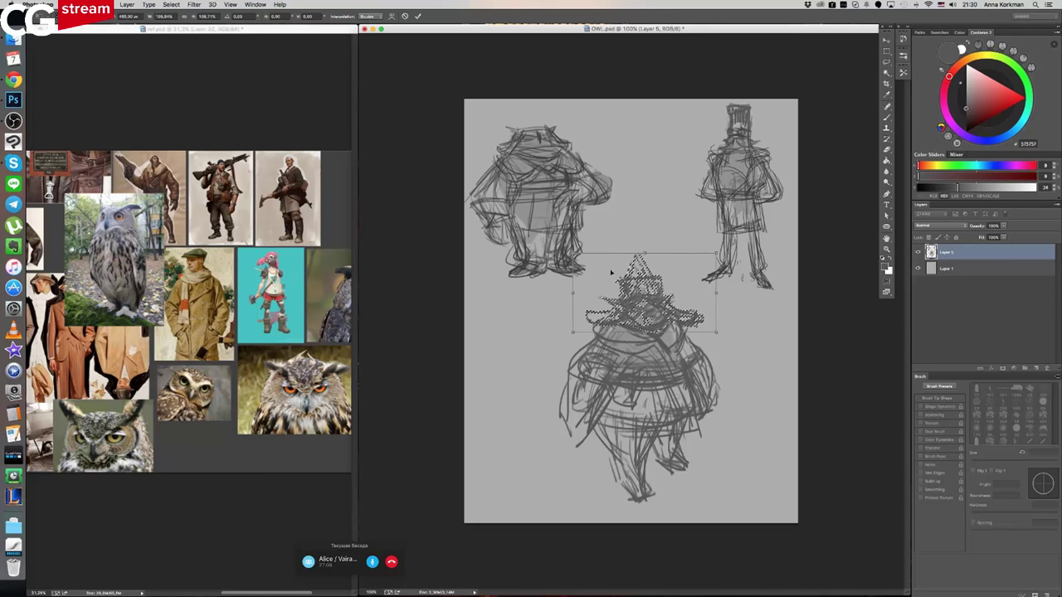
left_click_drag(572, 253, 569, 250)
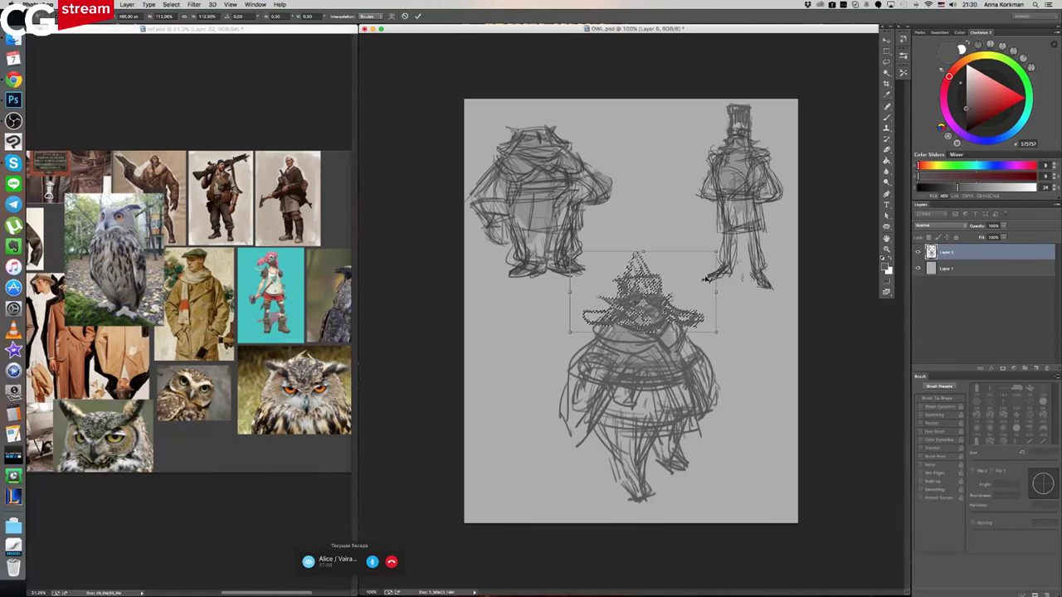
left_click_drag(715, 253, 720, 248)
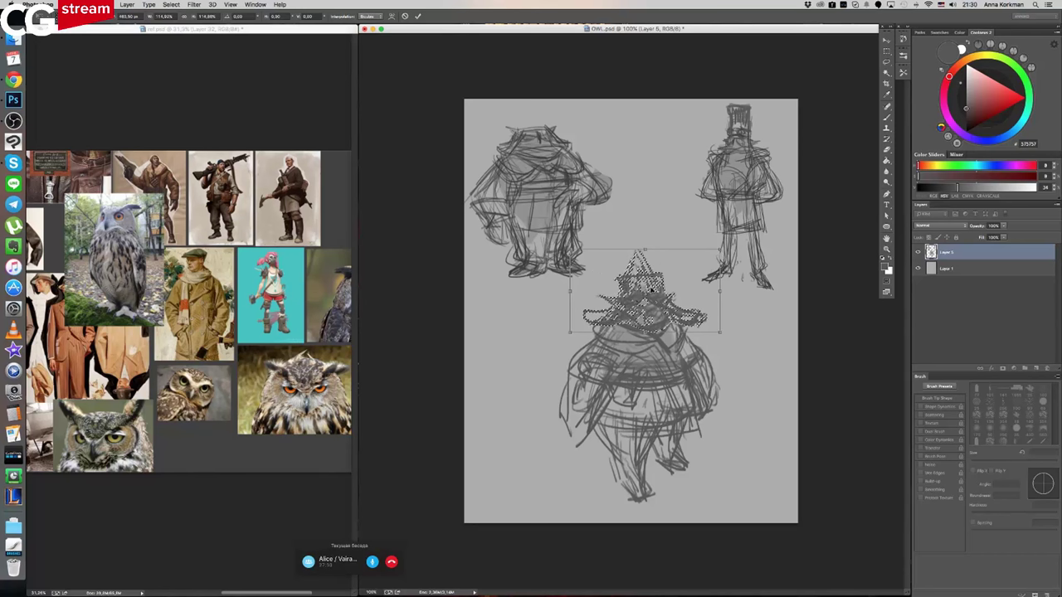
key("Return")
key("ctrl+d")
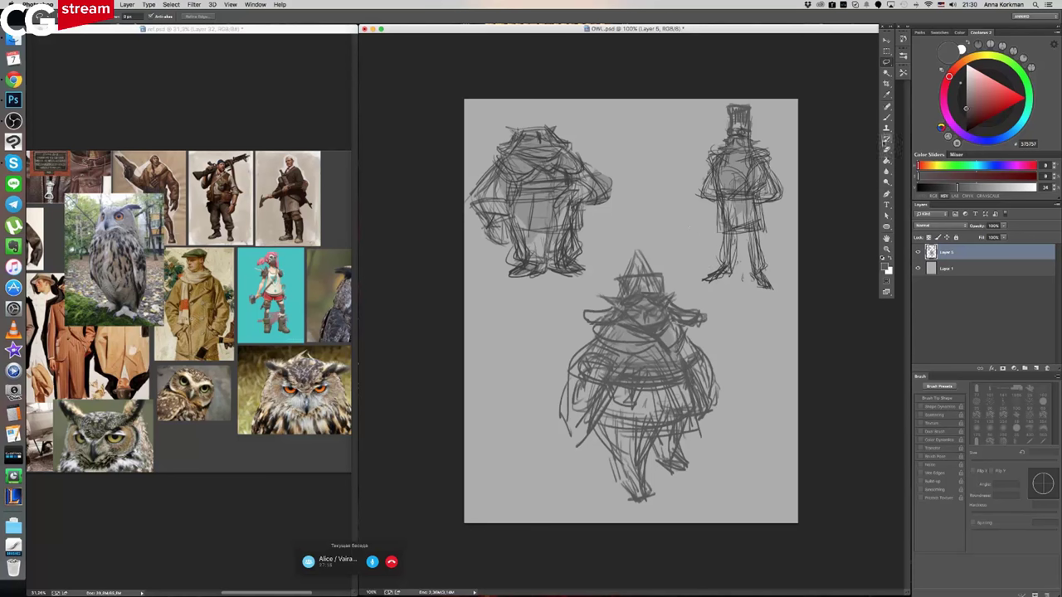
- Bring the aviator costume photos into view and refine the side feathers on the middle owl's head
key("b")
left_click_drag(619, 314, 586, 331)
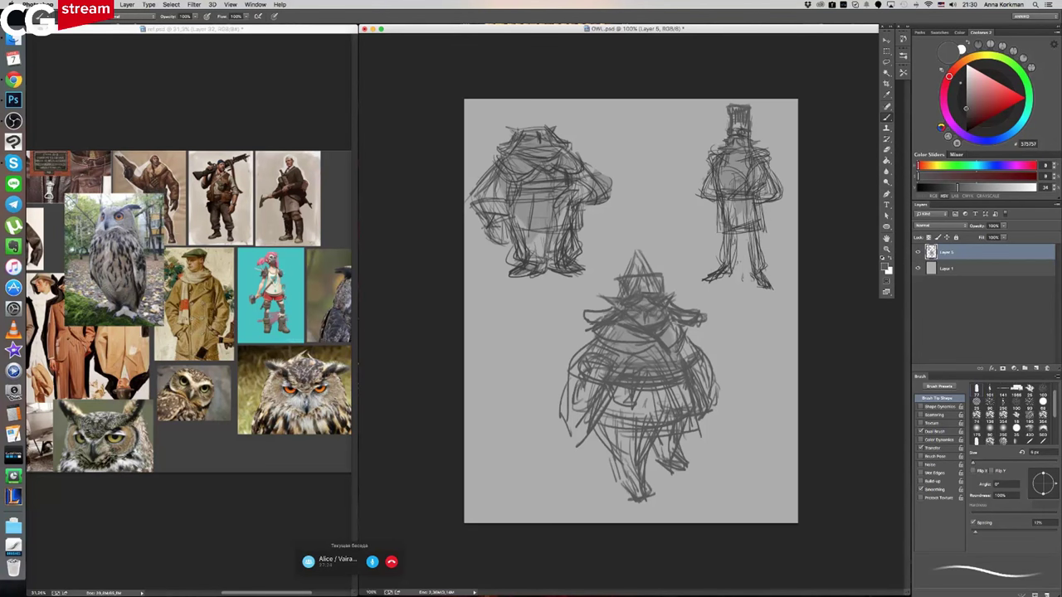
left_click(286, 285)
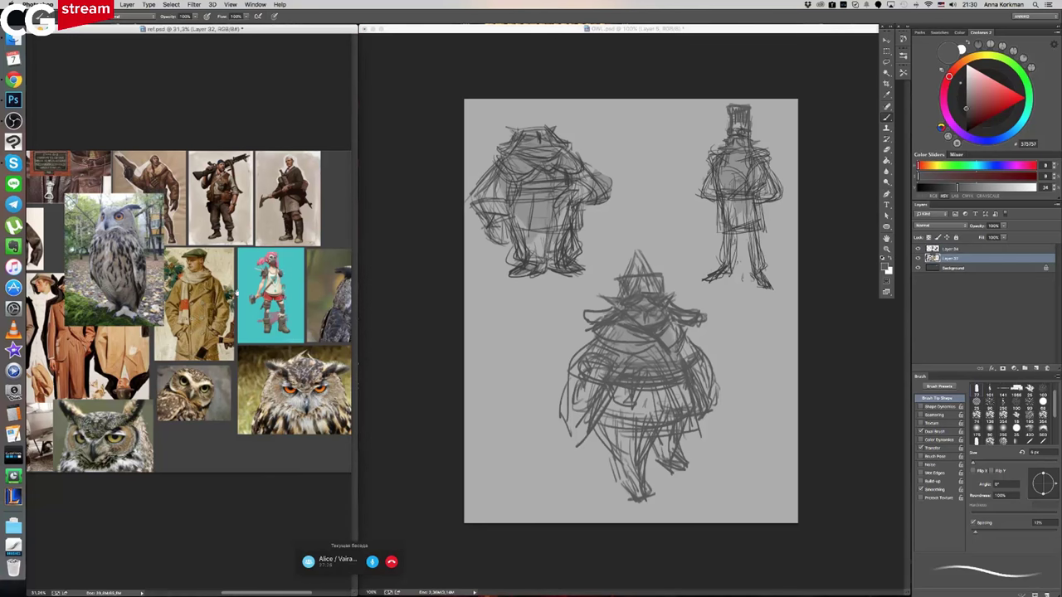
scroll(285, 286, "left", 10)
scroll(189, 311, "left", 2)
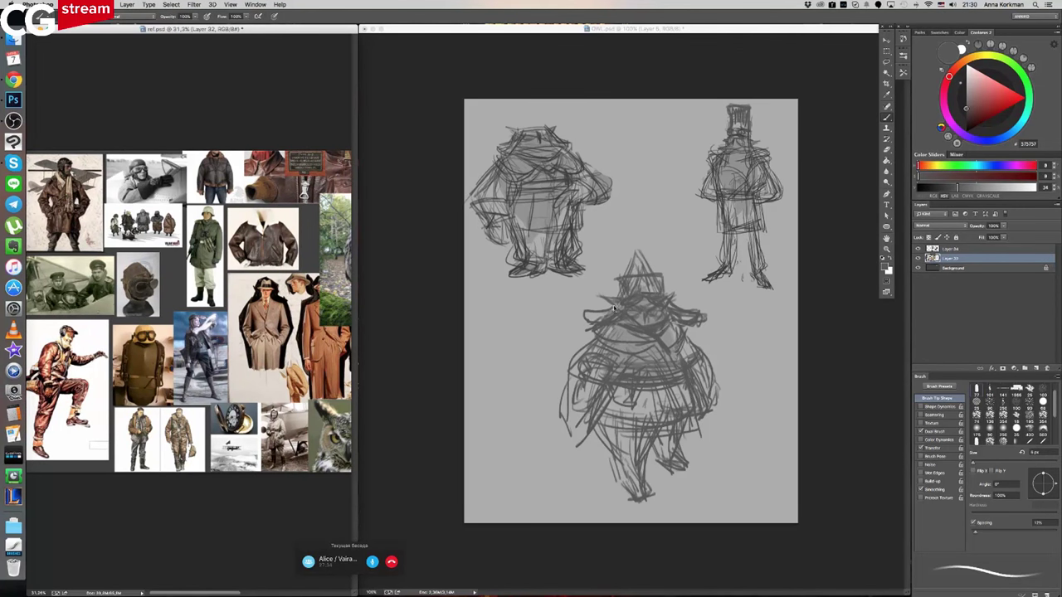
left_click(614, 309)
left_click_drag(619, 298, 597, 293)
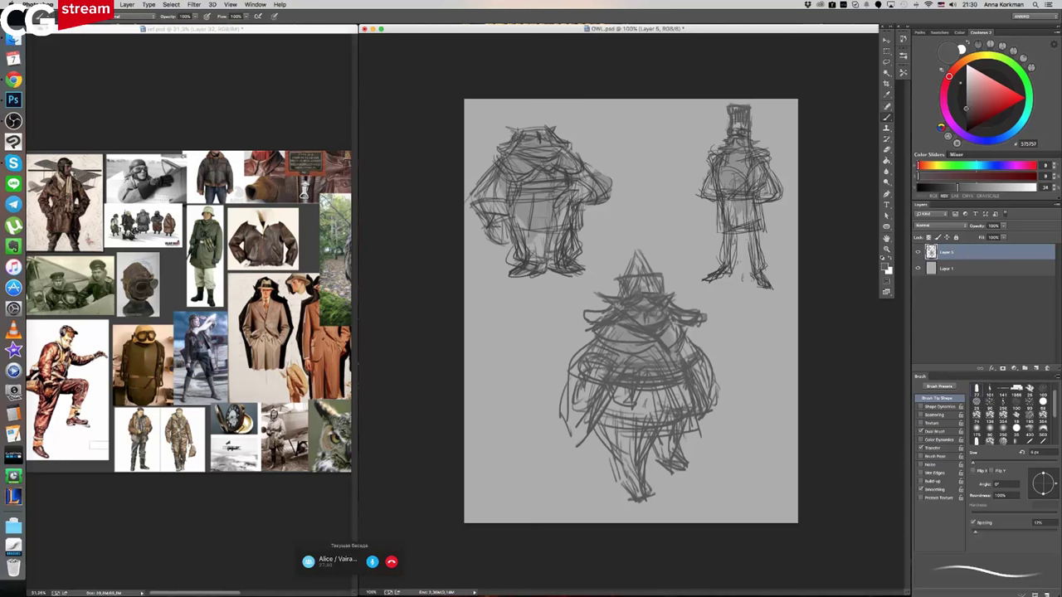
- Select the whole middle owl with the Lasso tool and scale it down proportionally
key("l")
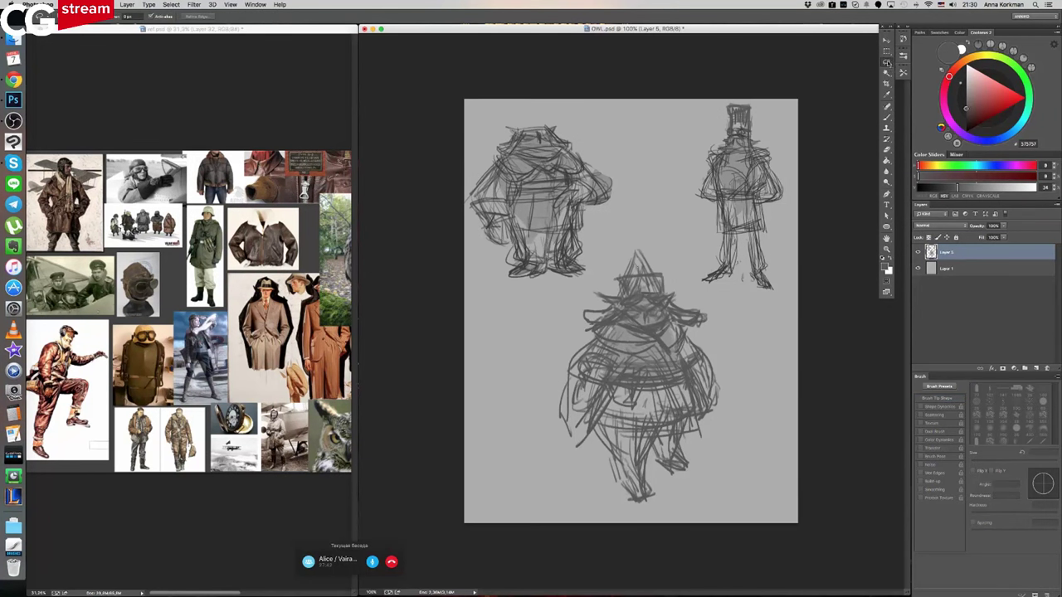
left_click_drag(635, 234, 604, 285)
mouse_move(561, 345)
left_mouse_down()
mouse_move(548, 465)
mouse_move(723, 428)
mouse_move(726, 324)
mouse_move(665, 252)
left_mouse_up()
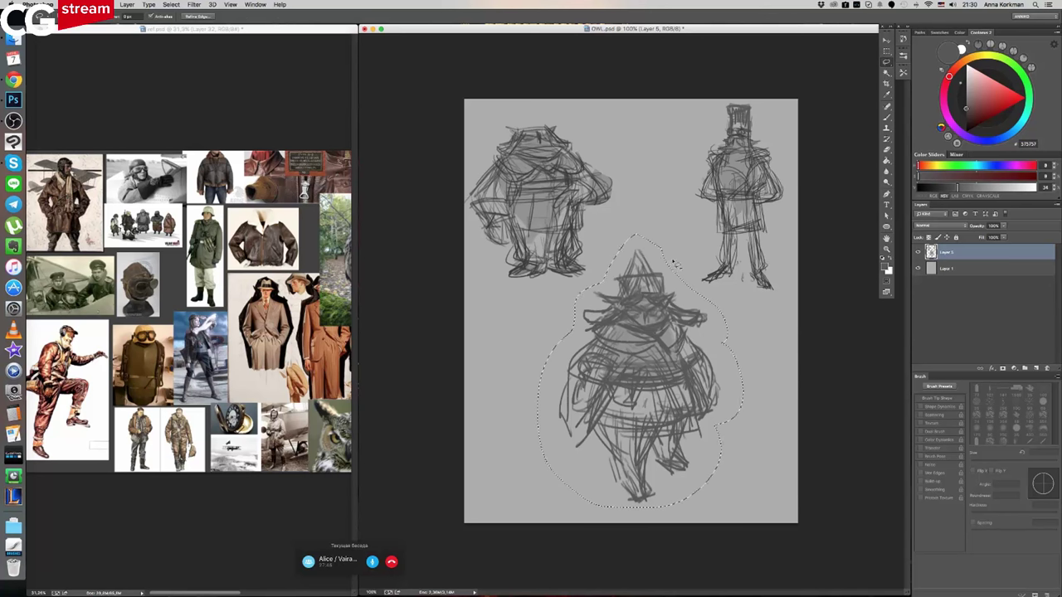
key("ctrl+t")
mouse_move(741, 235)
left_mouse_down()
mouse_move(712, 263)
mouse_move(715, 275)
mouse_move(718, 257)
left_mouse_up()
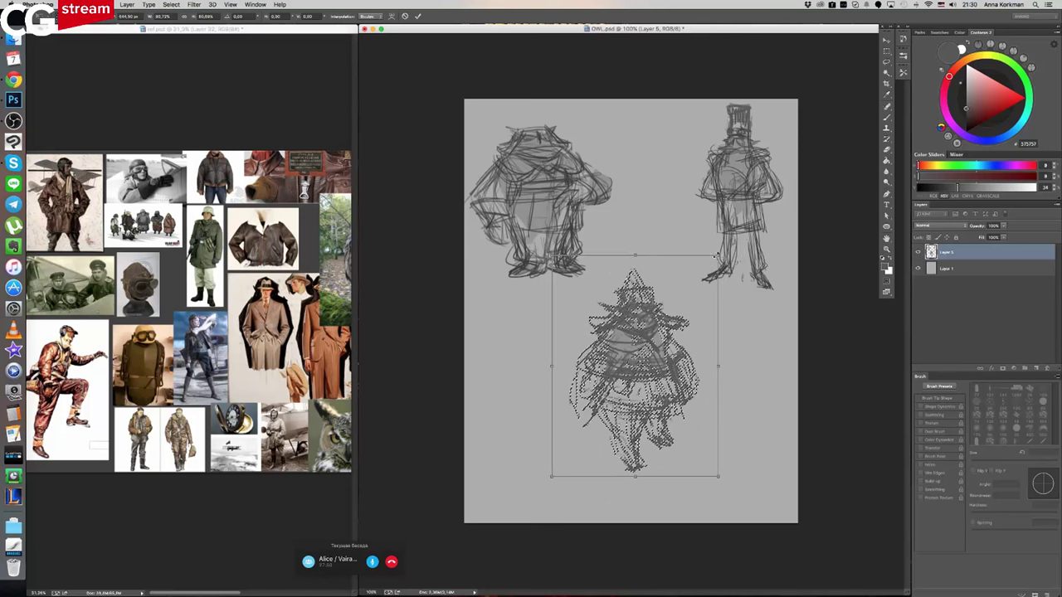
key("Return")
key("ctrl+d")
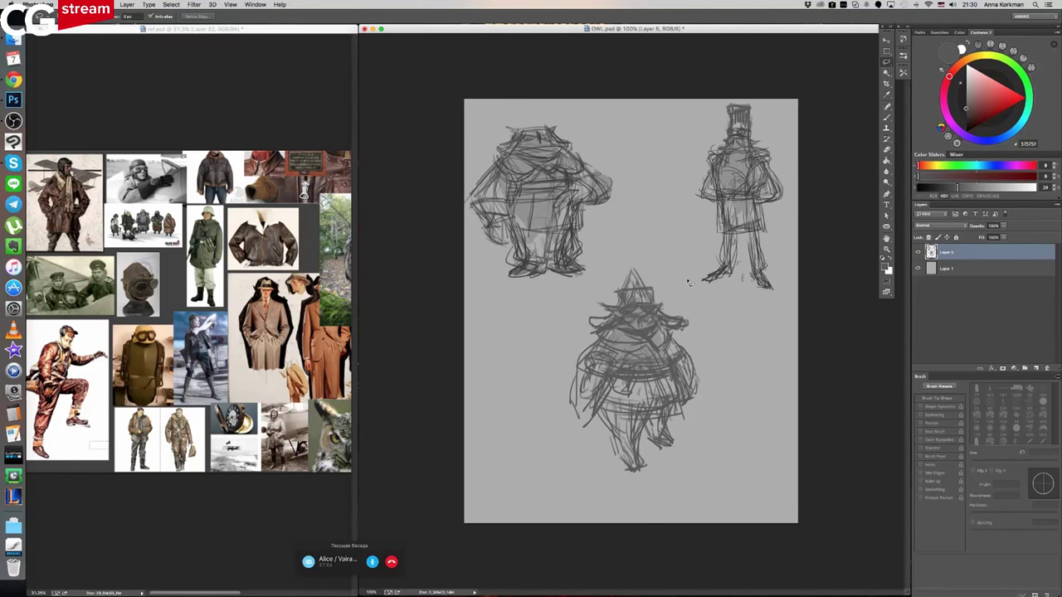
- Reselect the middle owl, scale it down further and place it lower on the canvas
mouse_move(591, 291)
left_mouse_down()
mouse_move(553, 358)
mouse_move(647, 504)
mouse_move(733, 388)
mouse_move(727, 308)
left_mouse_up()
key("ctrl+t")
left_click_drag(727, 239, 718, 268)
key("Return")
key("ctrl+d")
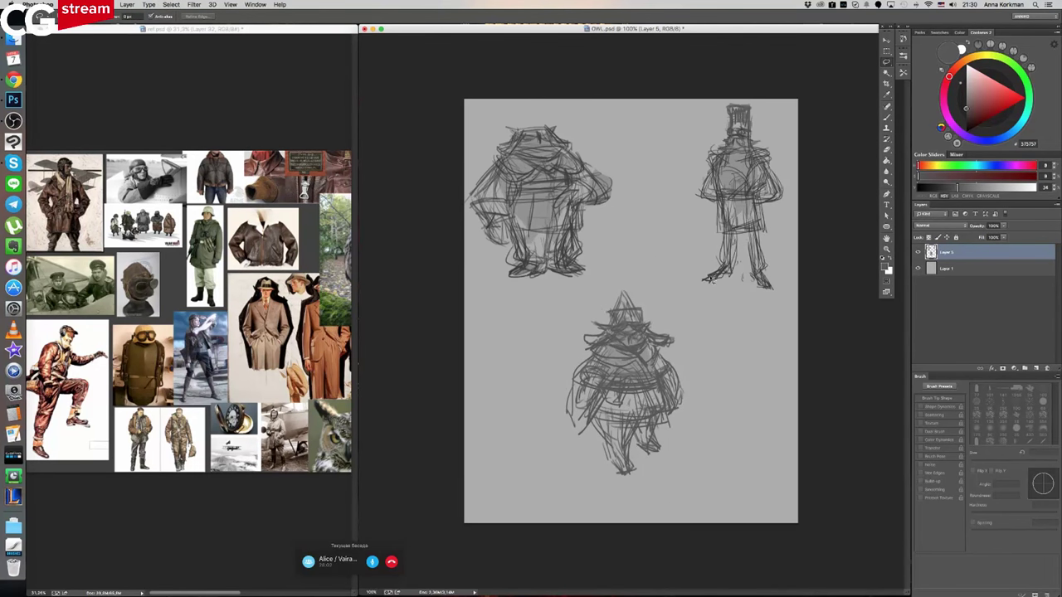
- Select the stout owl, scale it down slightly and move it lower on the canvas
mouse_move(589, 239)
left_mouse_down()
mouse_move(586, 290)
mouse_move(478, 250)
mouse_move(471, 141)
mouse_move(631, 164)
mouse_move(636, 186)
left_mouse_up()
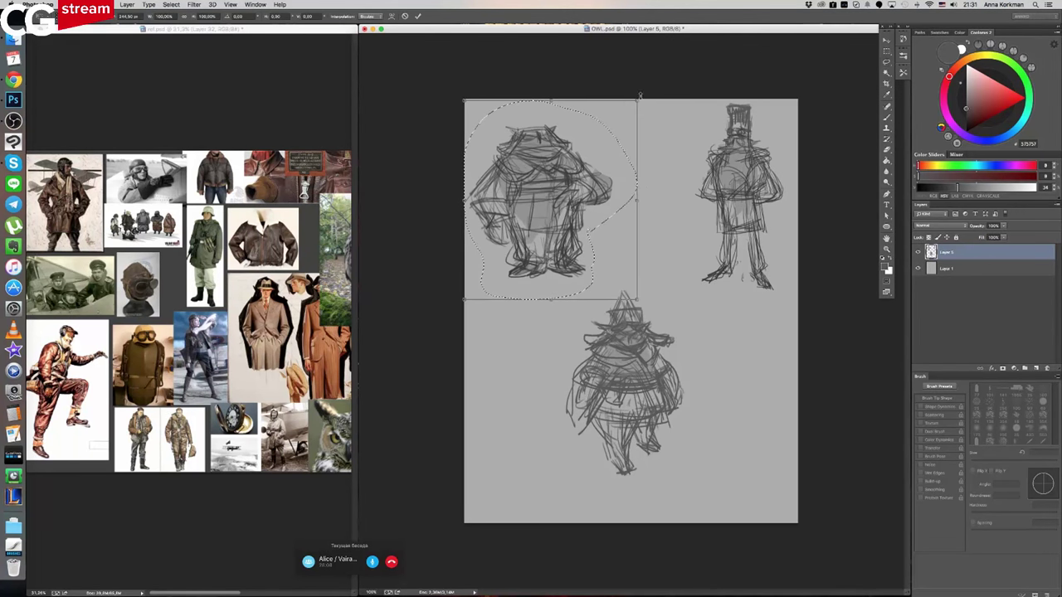
left_click_drag(637, 101, 626, 114)
mouse_move(578, 168)
left_mouse_down()
mouse_move(569, 299)
mouse_move(585, 226)
left_mouse_up()
key("Return")
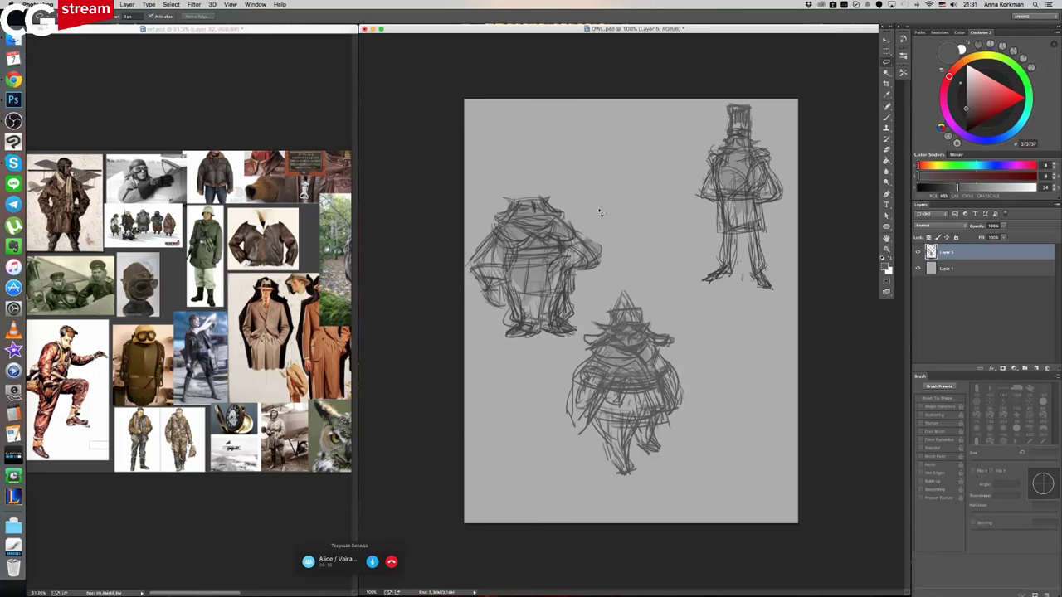
- Select the tall owl with the Lasso tool, enlarge it slightly and move it lower on the canvas
mouse_move(709, 104)
left_mouse_down()
mouse_move(682, 200)
mouse_move(692, 224)
mouse_move(685, 270)
mouse_move(728, 321)
mouse_move(790, 294)
mouse_move(786, 126)
mouse_move(751, 87)
left_mouse_up()
key("super+t")
left_click_drag(681, 321, 677, 328)
left_click_drag(738, 187, 732, 247)
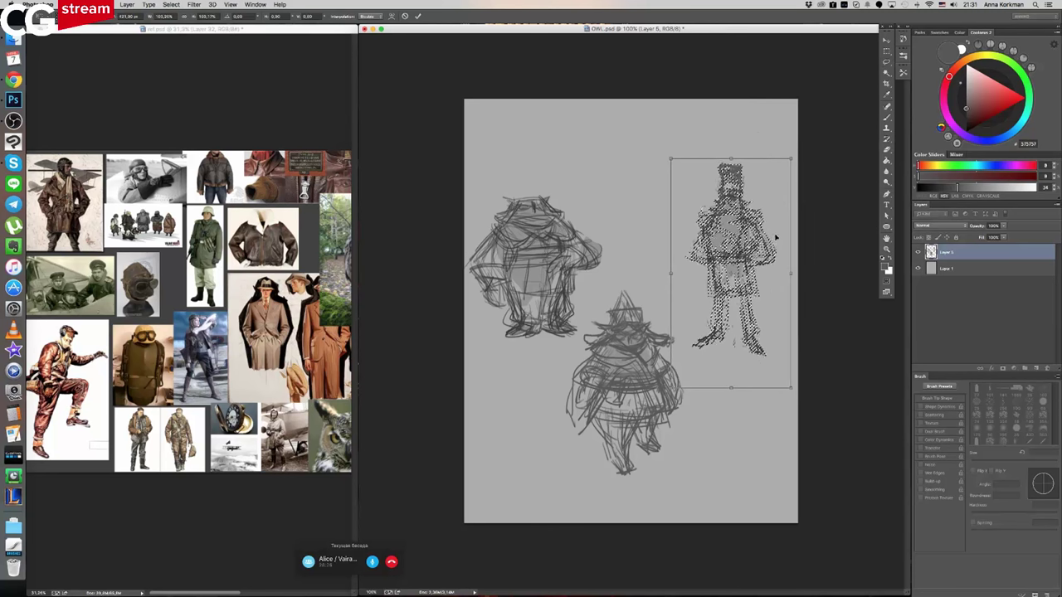
key("Return")
key("super+d")
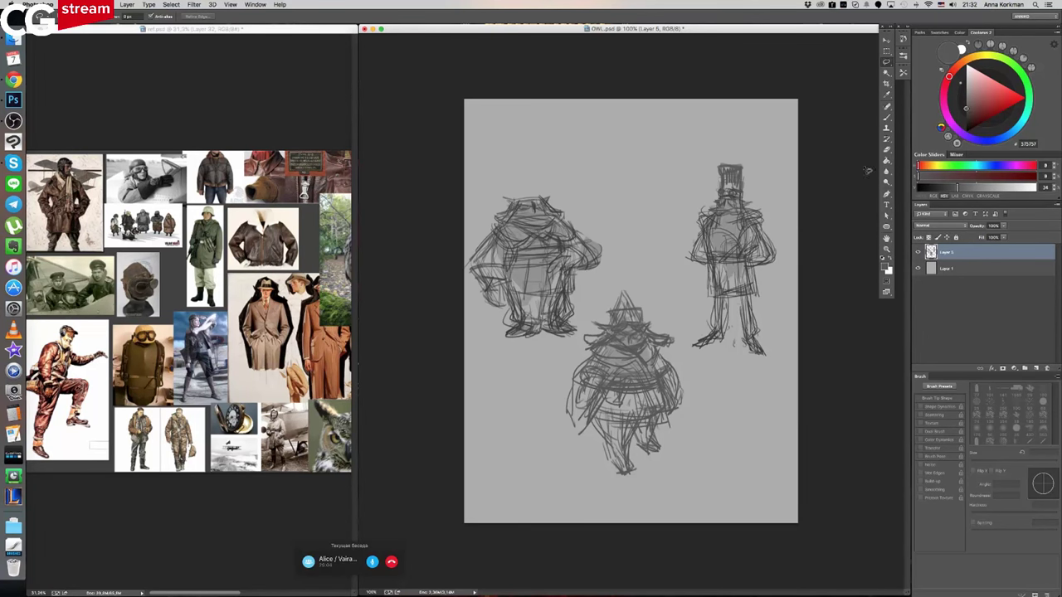
- Add brush strokes to the coat sides and the leg of the owl in the pointed hat
left_click(886, 117)
left_click_drag(567, 398, 599, 404)
left_click_drag(683, 386, 678, 410)
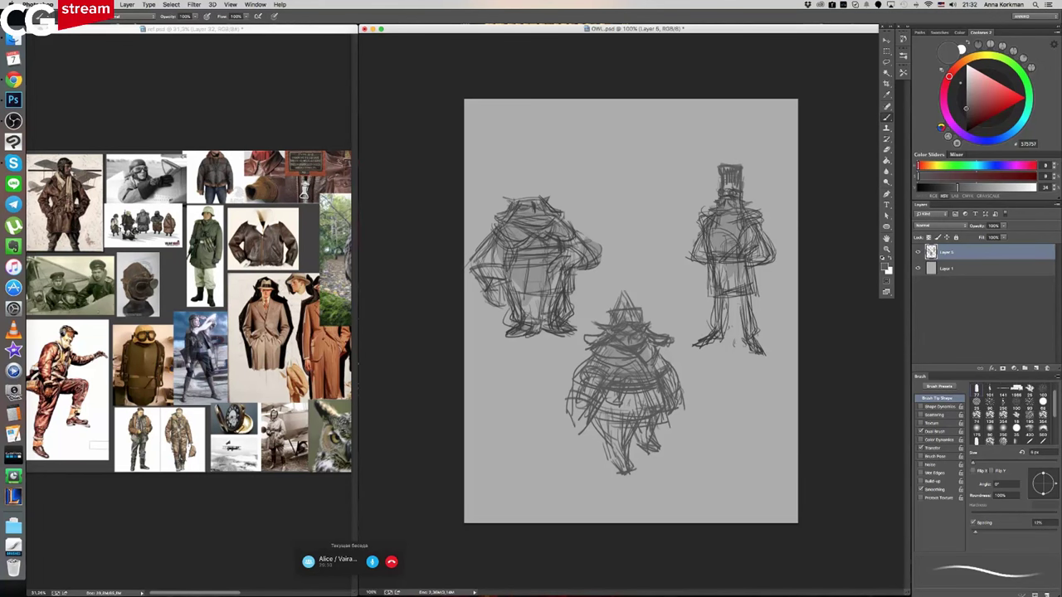
left_click_drag(607, 442, 610, 464)
- Lasso the owl in the pointed hat and scale it down slightly
left_click(886, 62)
mouse_move(608, 289)
left_mouse_down()
mouse_move(549, 425)
mouse_move(638, 486)
mouse_move(699, 402)
mouse_move(677, 362)
mouse_move(682, 335)
mouse_move(642, 291)
mouse_move(665, 301)
mouse_move(666, 292)
mouse_move(621, 279)
left_mouse_up()
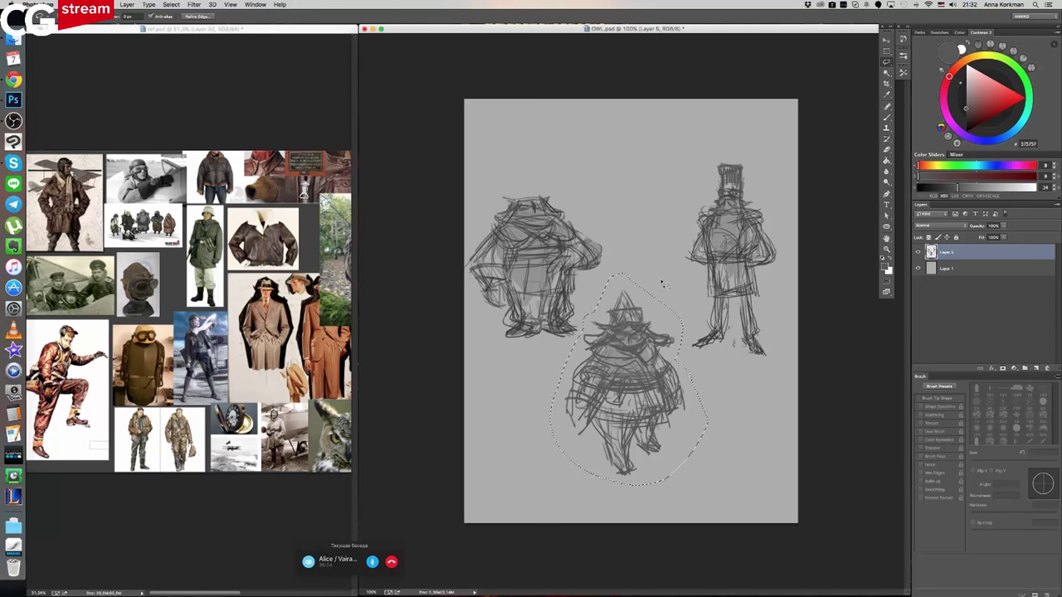
key("ctrl+t")
mouse_move(707, 272)
left_mouse_down()
mouse_move(681, 300)
mouse_move(688, 310)
left_mouse_up()
key("Return")
key("ctrl+d")
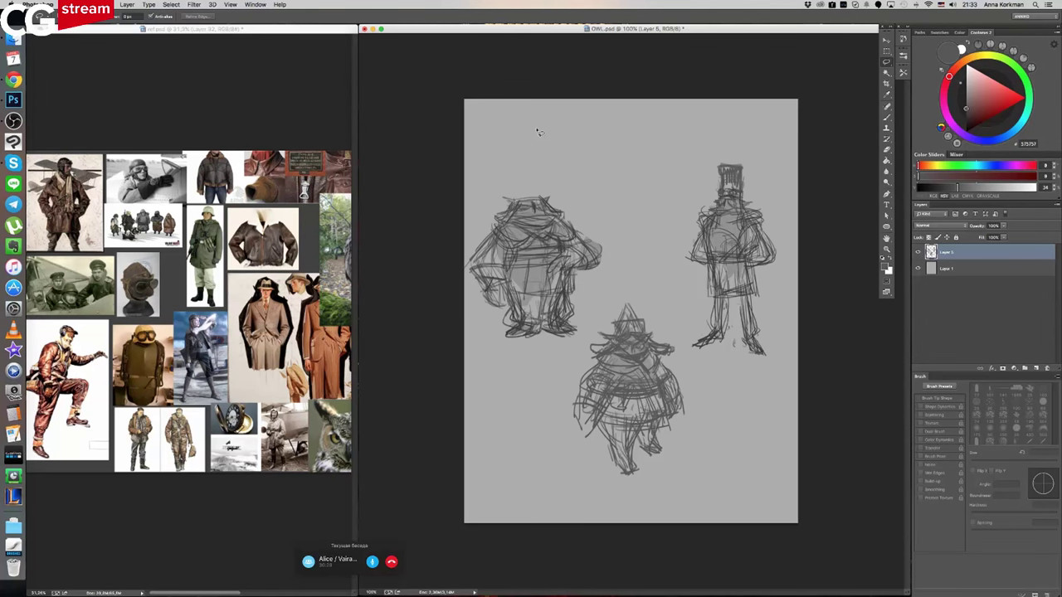
- Touch up the tip of the pointed hat and the bent arms of the tall owl with the brush
left_click(886, 118)
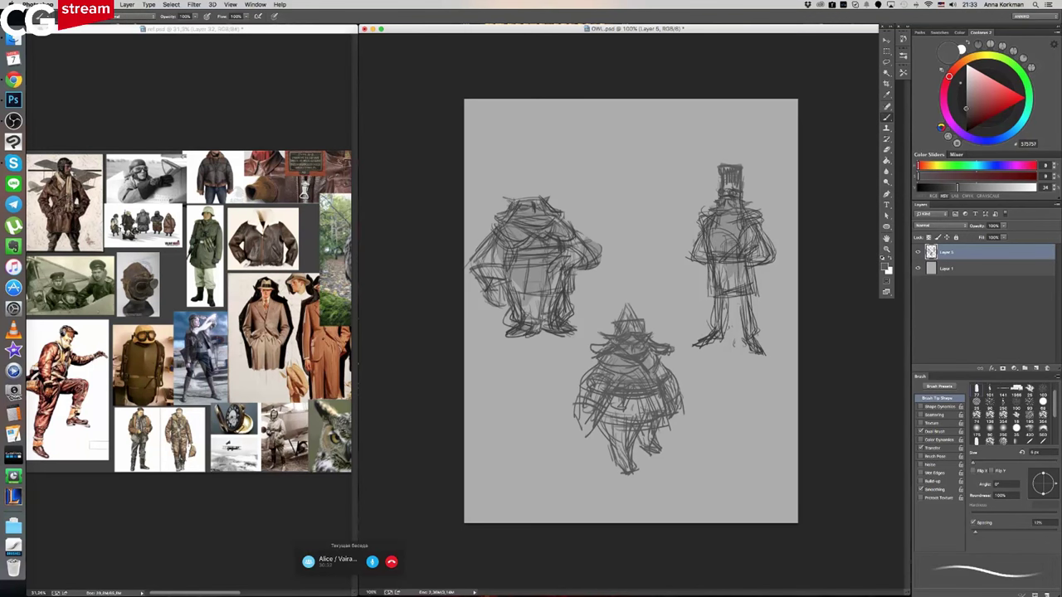
left_click_drag(619, 315, 626, 303)
left_click_drag(702, 233, 688, 258)
mouse_move(769, 234)
left_mouse_down()
mouse_move(772, 257)
mouse_move(690, 254)
left_mouse_up()
- Fade the owl sketch layer by lowering its opacity, add a new layer above it and reduce the brush size
left_click(1004, 225)
left_click_drag(1006, 237, 979, 237)
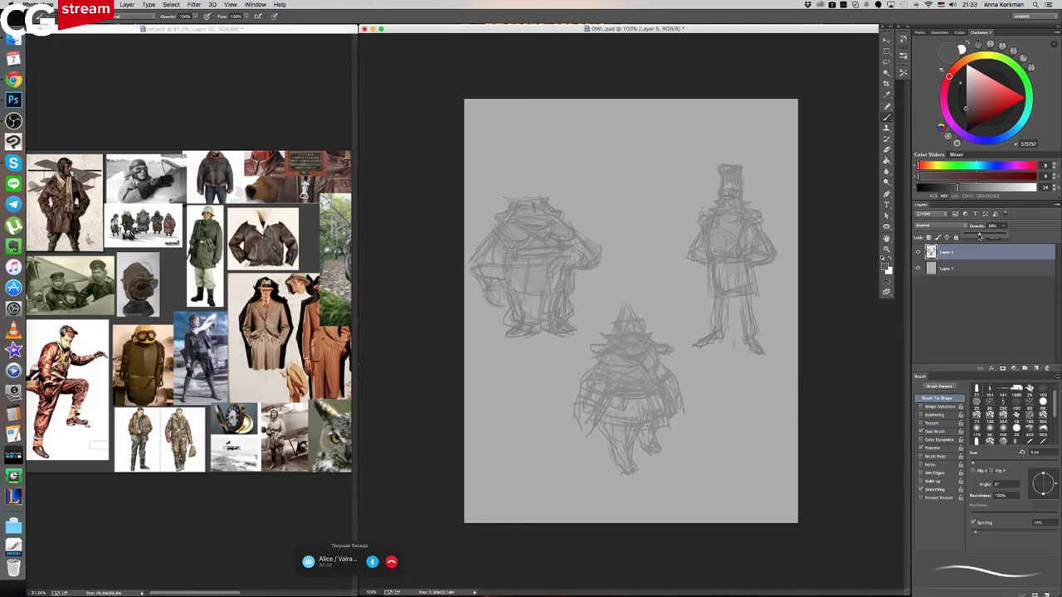
left_click(1035, 368)
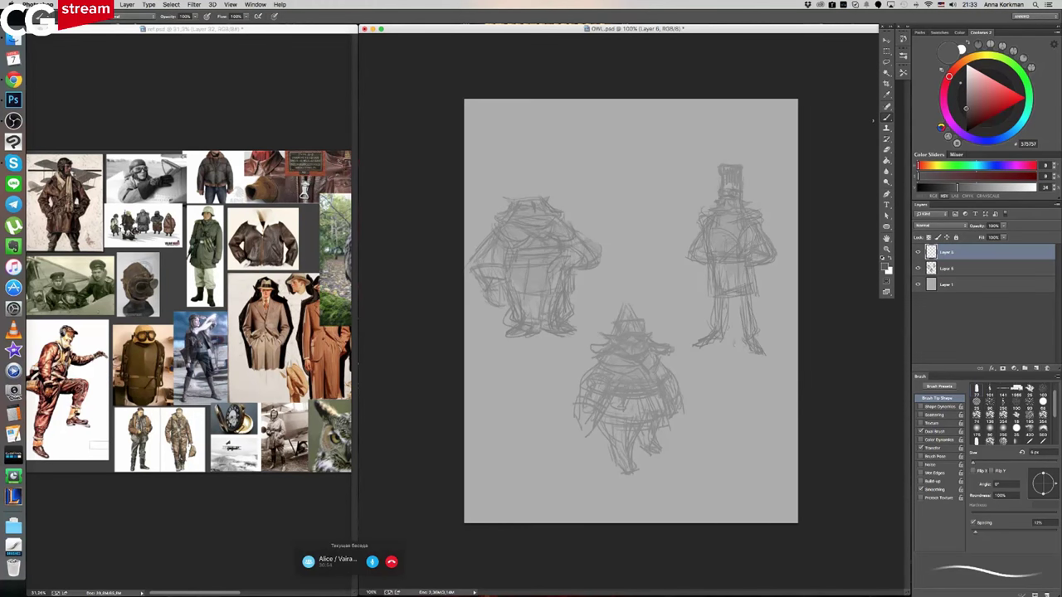
key("bracketleft")
key("bracketleft")
key("bracketleft")
key("bracketleft")
- Resize the image to a resolution of 300 pixels/inch and a width of 2000 pixels
mouse_move(540, 216)
left_mouse_down()
mouse_move(556, 217)
mouse_move(552, 173)
left_mouse_up()
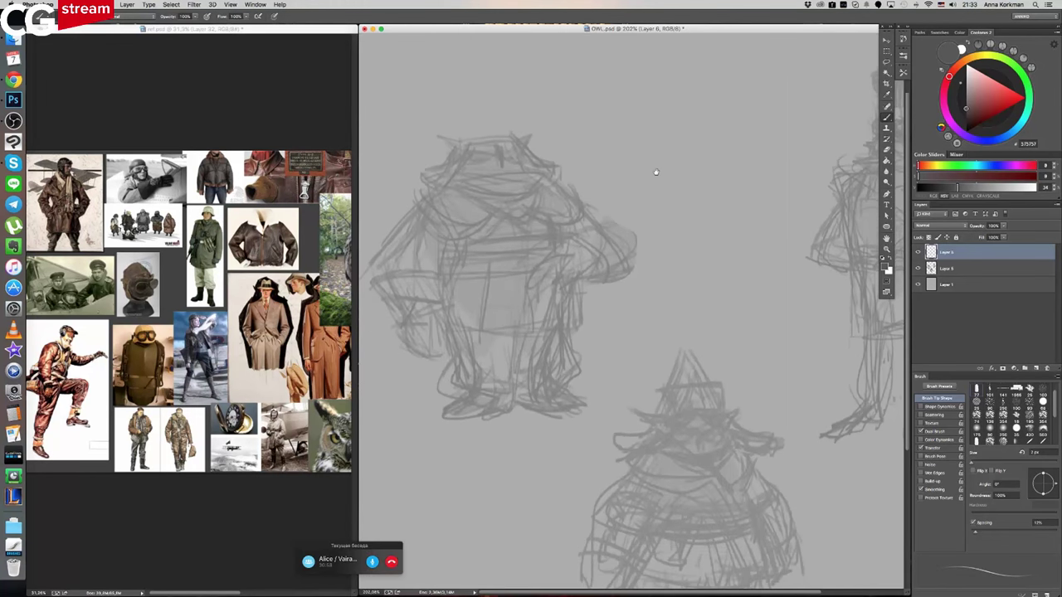
key("super+0")
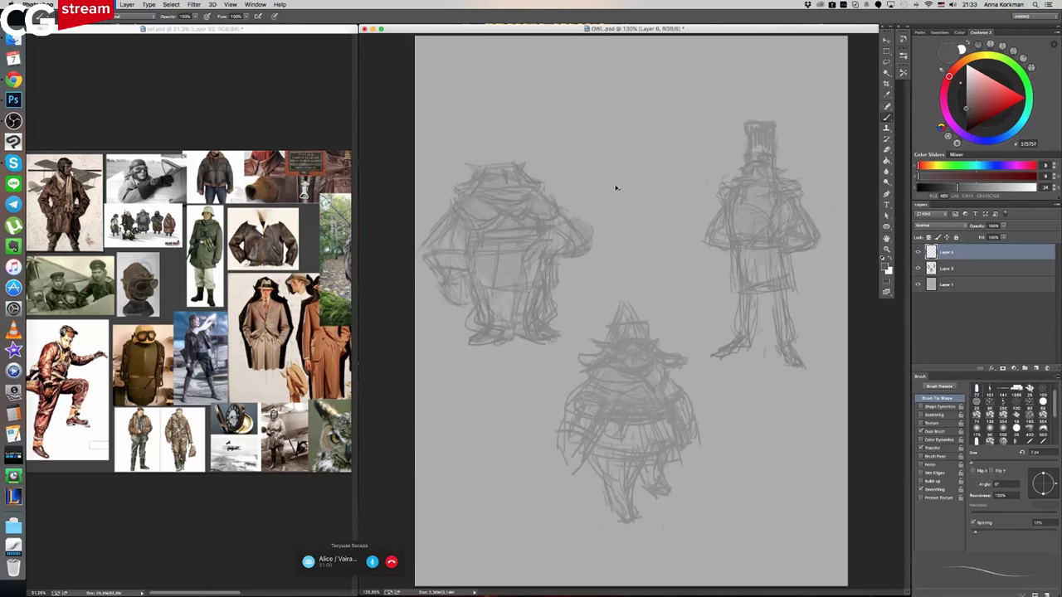
key("super+alt+i")
left_click_drag(610, 260, 493, 248)
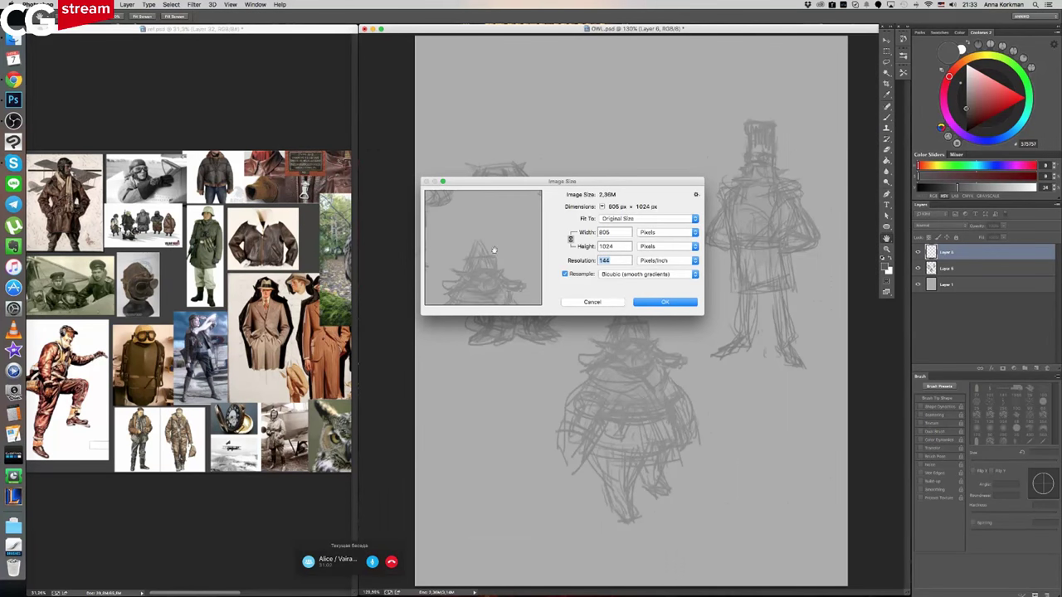
type("300")
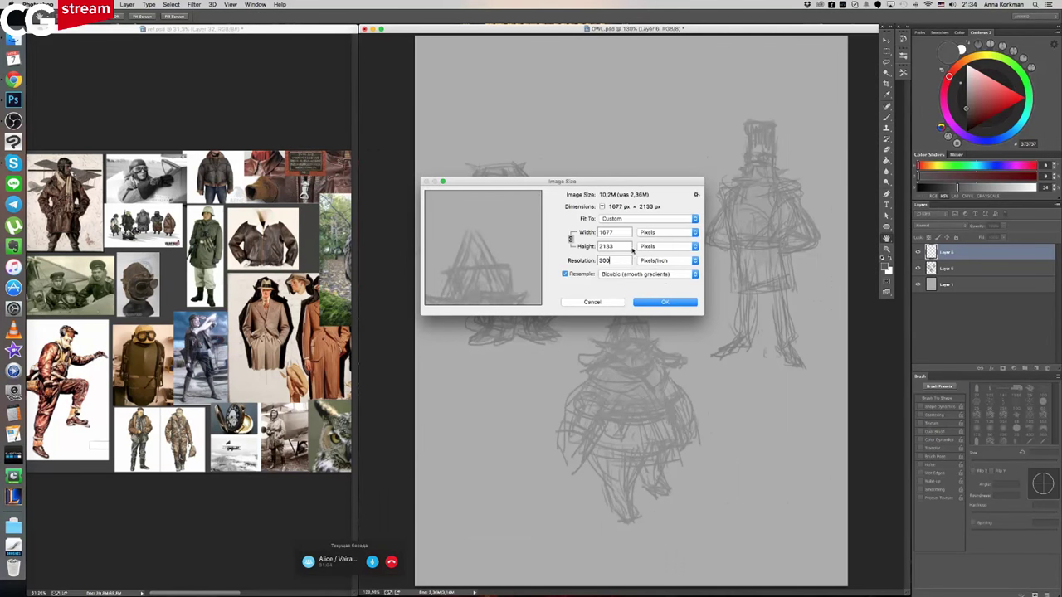
key("Tab")
type("2000")
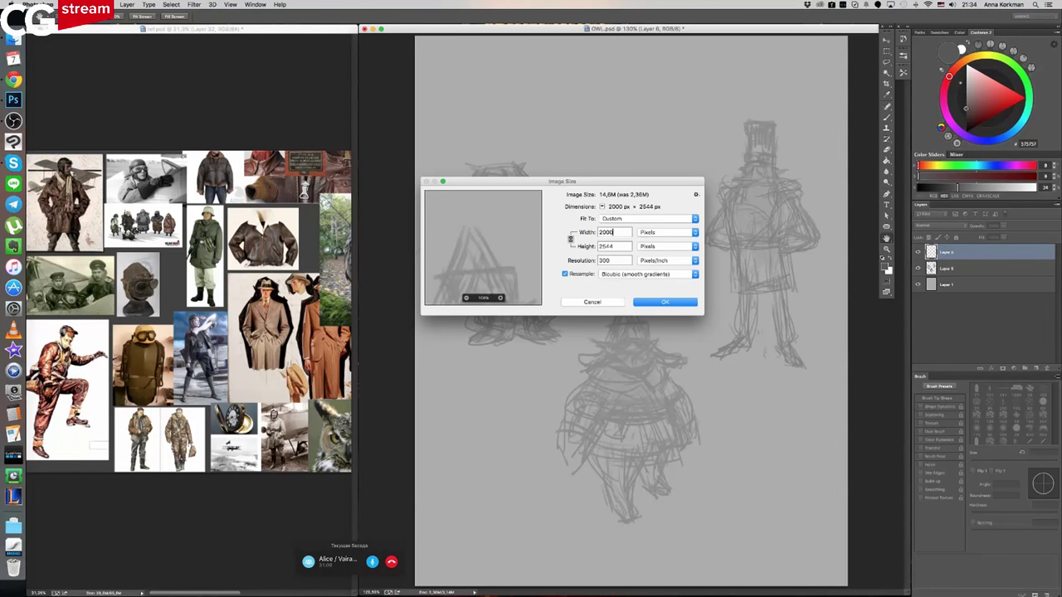
key("Return")
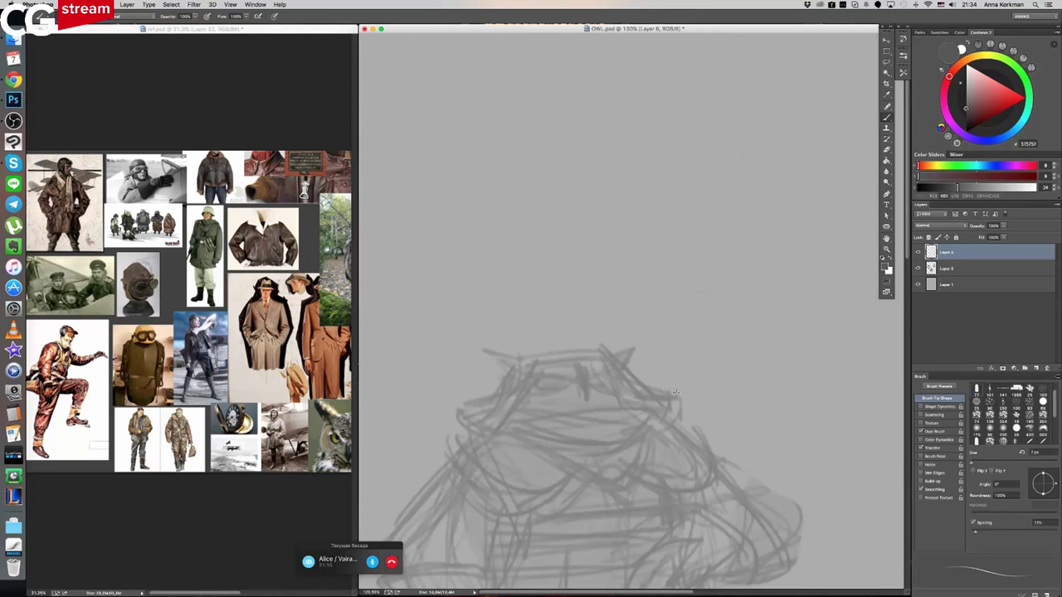
- Browse the costume and owl references in ref.psd and enlarge the aviator coat, helmet and goggles photos for study
left_click_drag(696, 389, 693, 339)
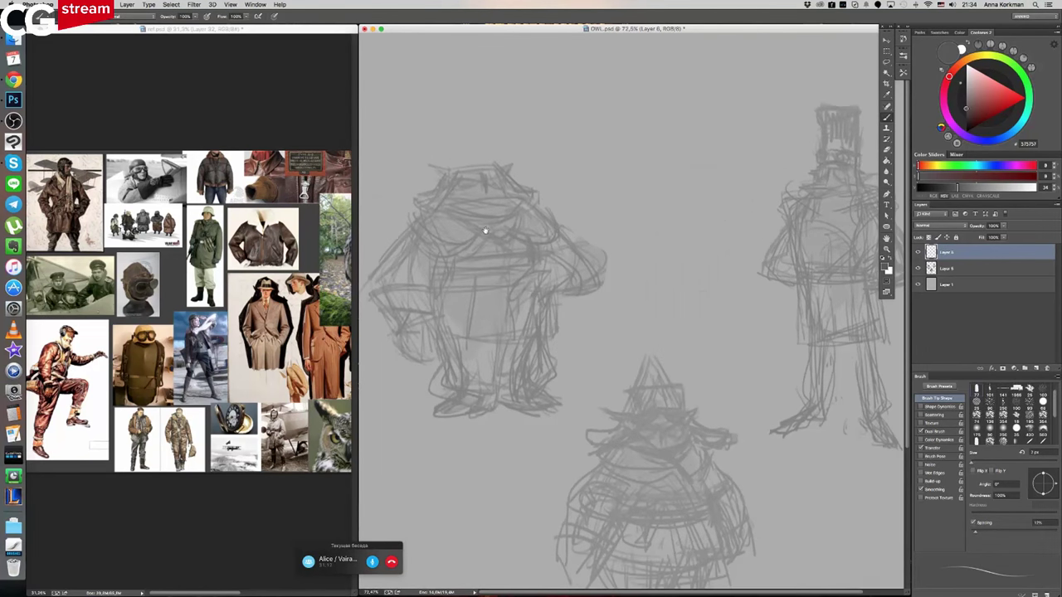
left_click_drag(486, 230, 530, 228)
left_click(227, 234)
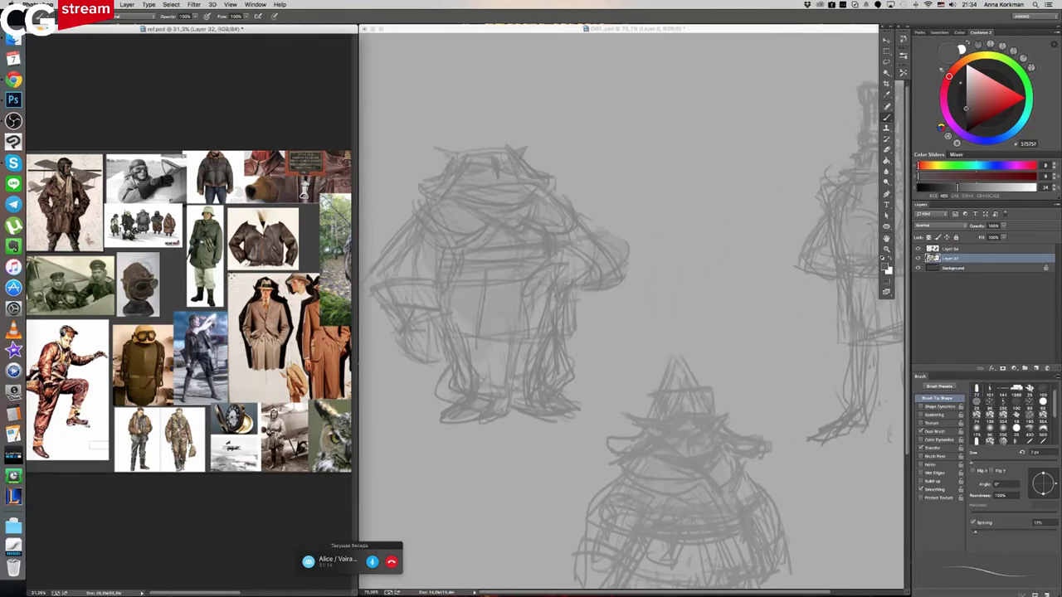
scroll(247, 317, "left", 3)
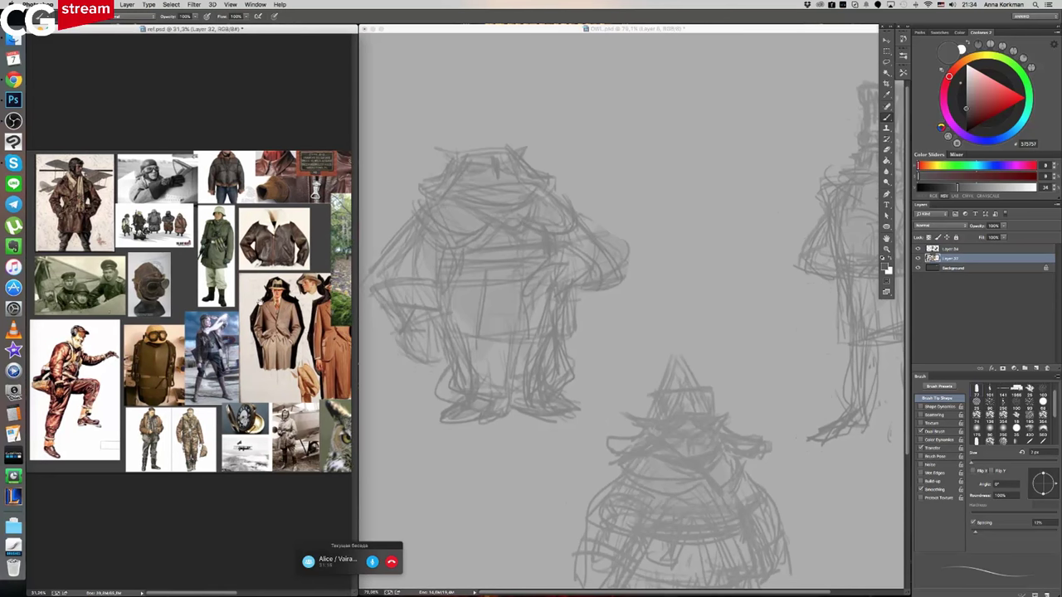
scroll(189, 311, "right", 5)
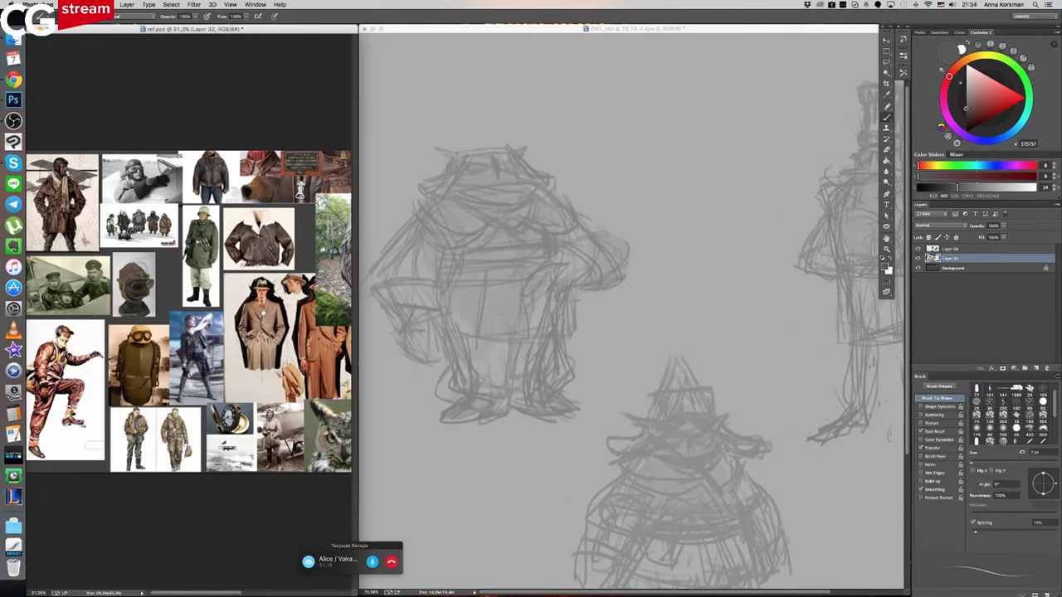
scroll(188, 311, "right", 10)
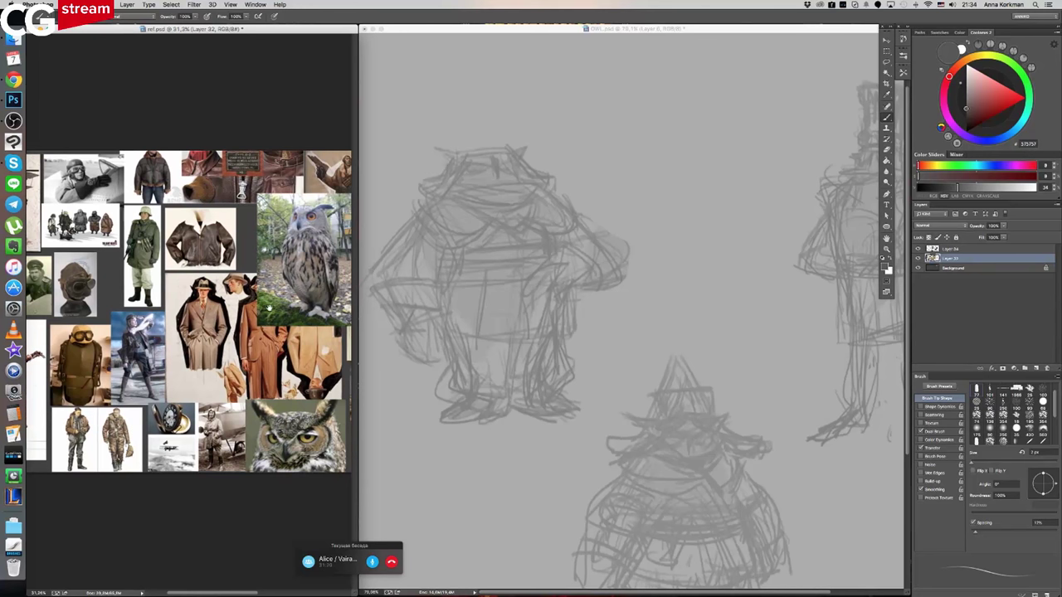
scroll(247, 306, "right", 18)
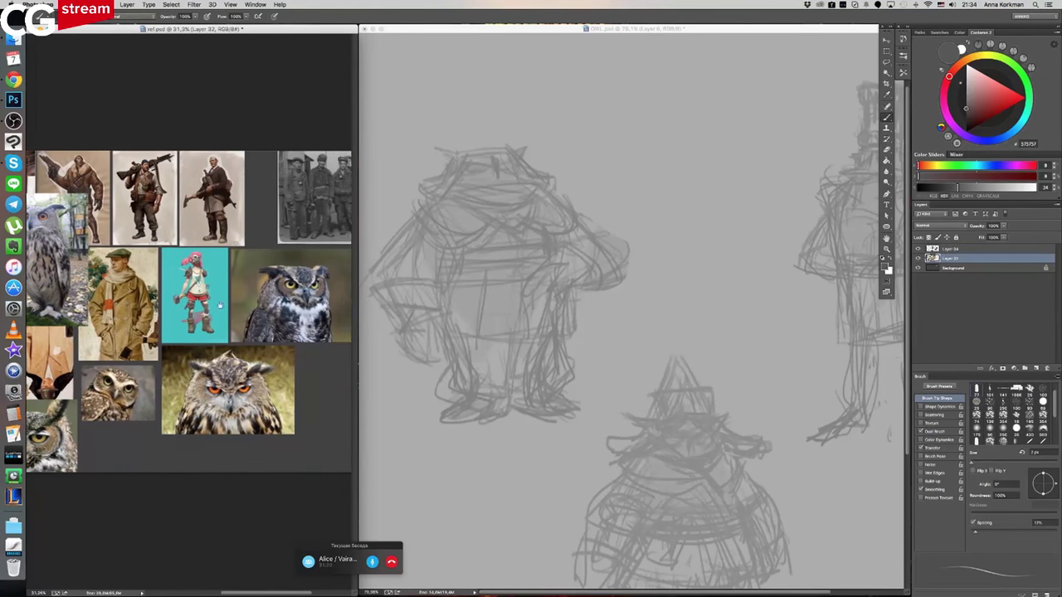
scroll(247, 307, "left", 20)
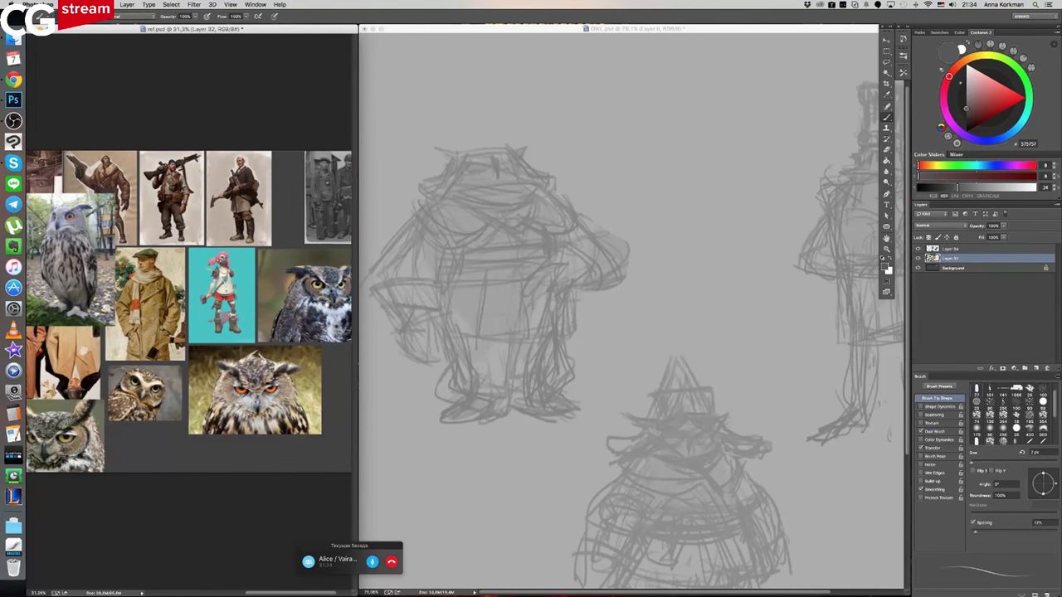
left_click_drag(245, 305, 306, 306)
mouse_move(97, 247)
left_mouse_down()
mouse_move(196, 266)
mouse_move(203, 252)
left_mouse_up()
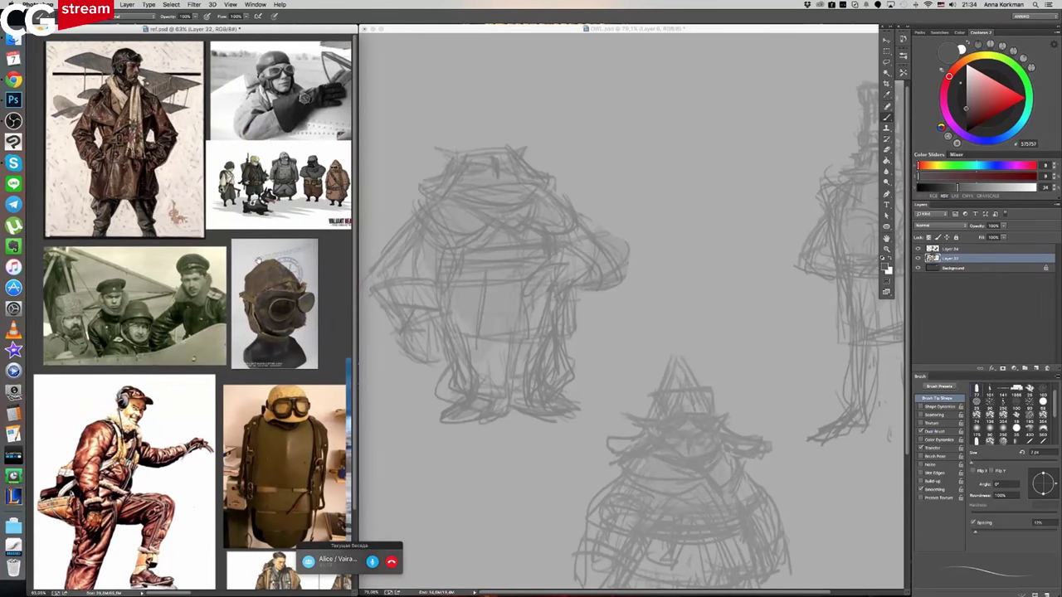
left_click_drag(251, 261, 249, 262)
scroll(249, 261, "right", 3)
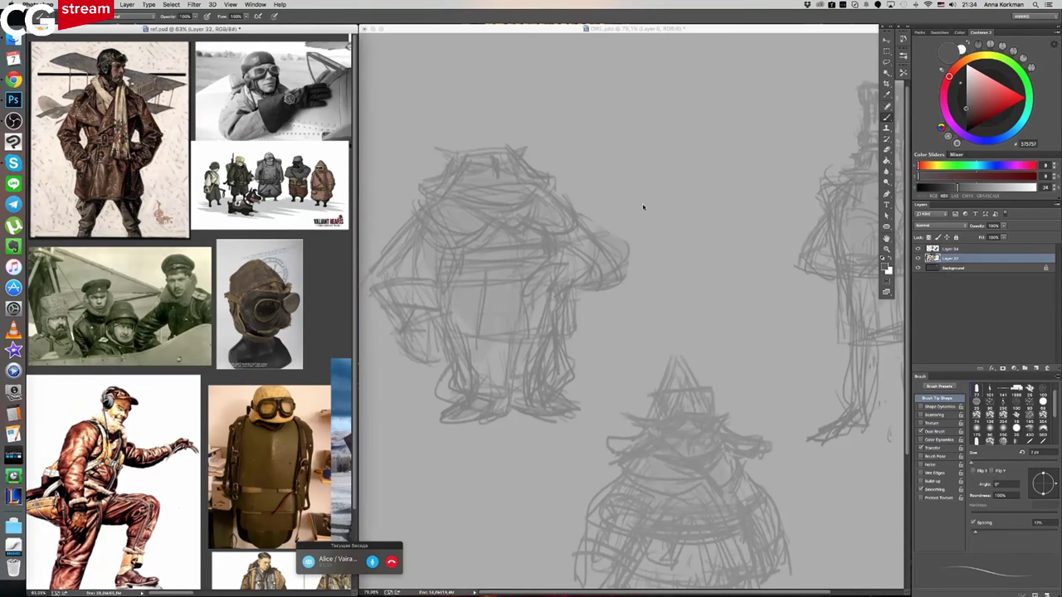
- Set the drawing colour in OWL.psd to black and increase the brush size, undoing the test strokes
left_click(643, 206)
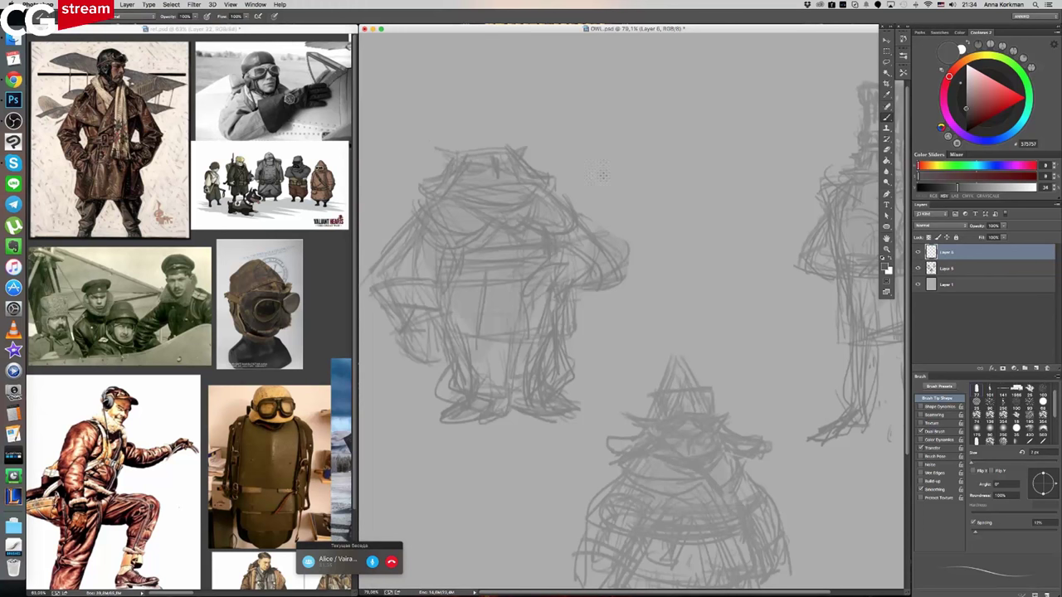
left_click_drag(735, 253, 742, 291)
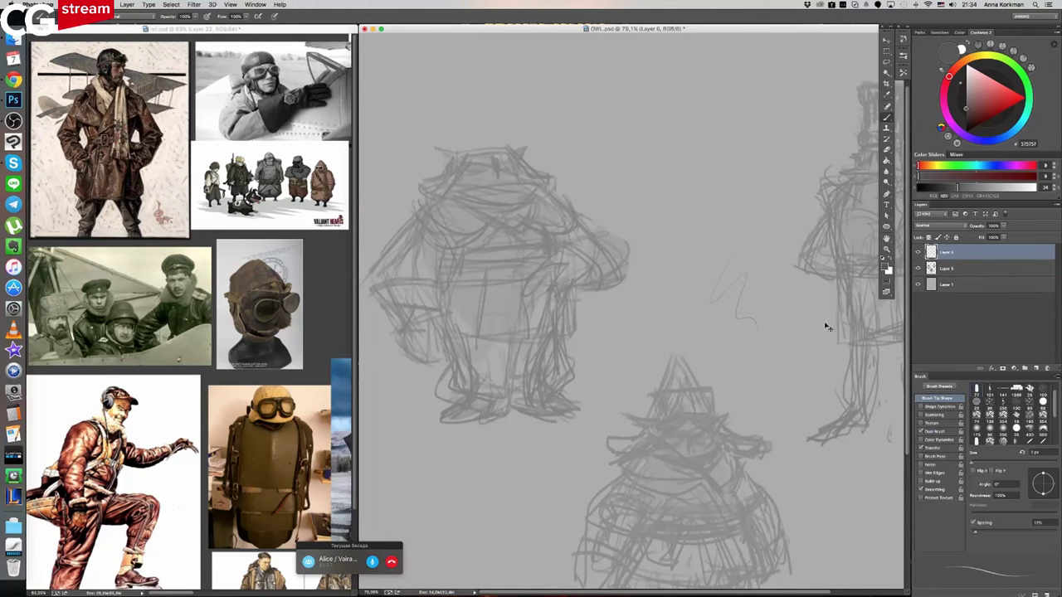
left_click(883, 258)
key("ctrl+z")
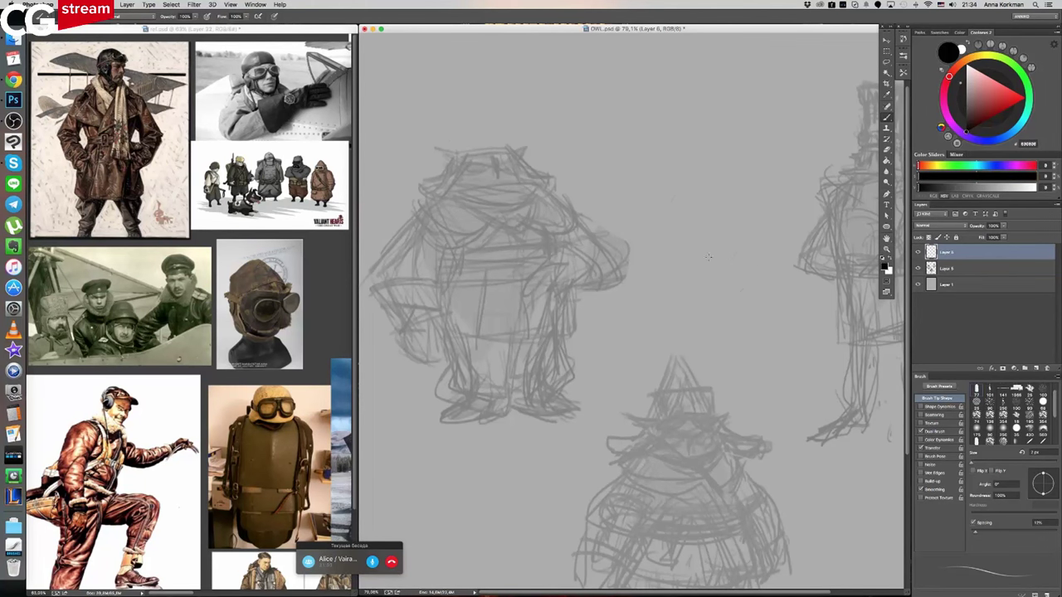
key("bracketright")
key("bracketright")
key("bracketright")
left_click_drag(705, 265, 752, 327)
key("super+z")
- Draw the stout owl's brow, eyes, beak and lower face edge in black over the faded sketch
left_click_drag(463, 161, 516, 157)
left_click_drag(458, 174, 523, 169)
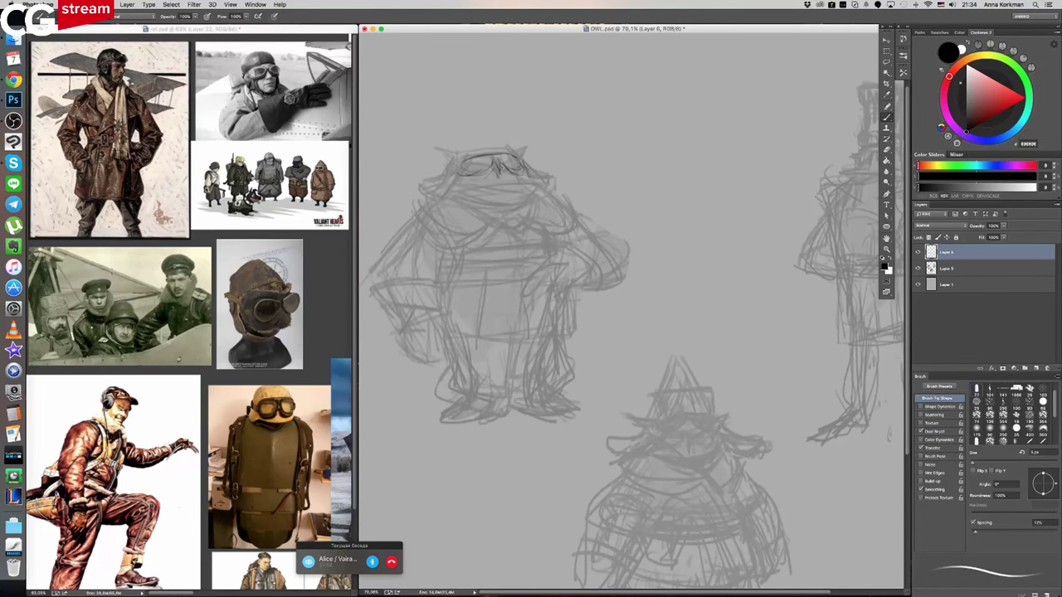
left_click_drag(472, 166, 483, 161)
mouse_move(458, 178)
left_mouse_down()
mouse_move(511, 181)
mouse_move(499, 194)
mouse_move(531, 187)
left_mouse_up()
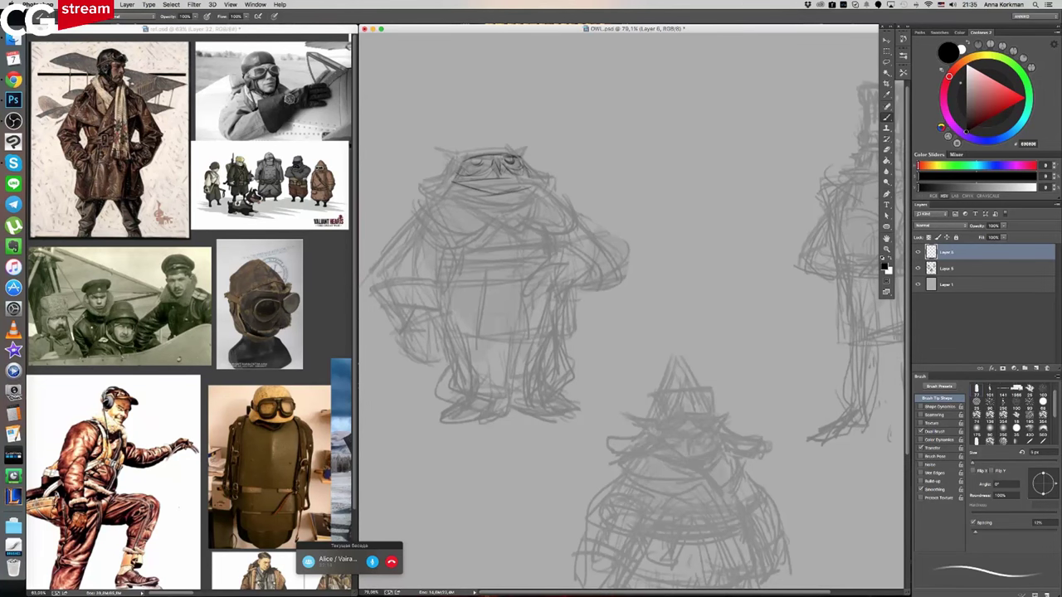
left_click_drag(539, 180, 518, 187)
- Outline the left half of the stout owl's large collar, with its edge crossing the chest
mouse_move(453, 193)
left_mouse_down()
mouse_move(523, 239)
mouse_move(494, 217)
mouse_move(520, 230)
mouse_move(465, 237)
left_mouse_up()
mouse_move(415, 205)
left_mouse_down()
mouse_move(427, 233)
mouse_move(468, 241)
mouse_move(438, 240)
left_mouse_up()
left_click_drag(438, 189, 415, 212)
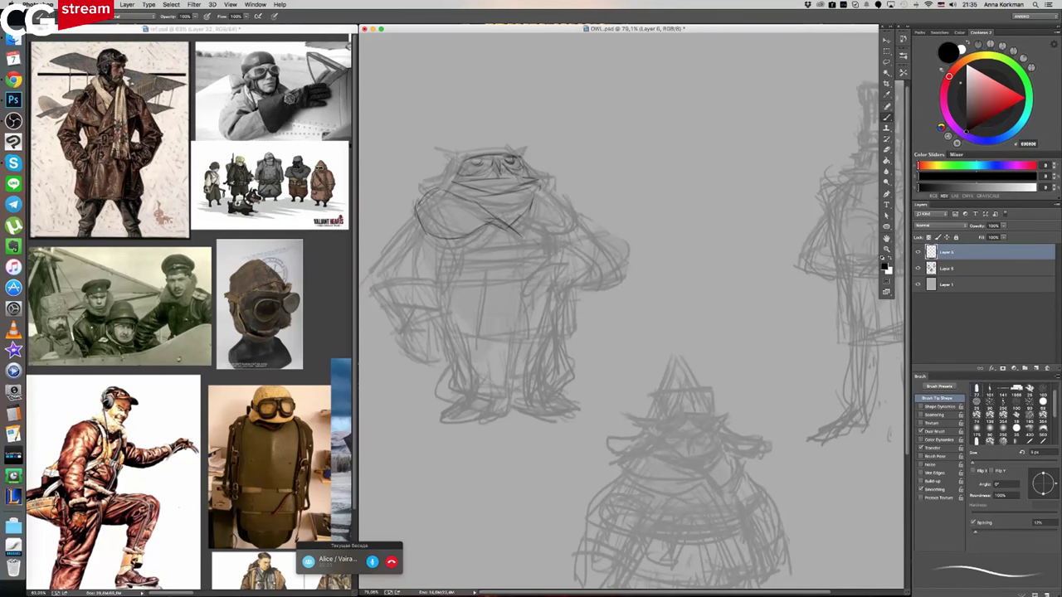
left_click_drag(432, 190, 448, 185)
- Outline the rounded right half of the stout owl's collar and reinforce the collar's upper edges
mouse_move(539, 188)
left_mouse_down()
mouse_move(523, 205)
mouse_move(560, 194)
mouse_move(576, 213)
left_mouse_up()
mouse_move(515, 225)
left_mouse_down()
mouse_move(575, 216)
mouse_move(570, 233)
left_mouse_up()
left_click_drag(550, 184, 565, 194)
left_click_drag(417, 202, 429, 190)
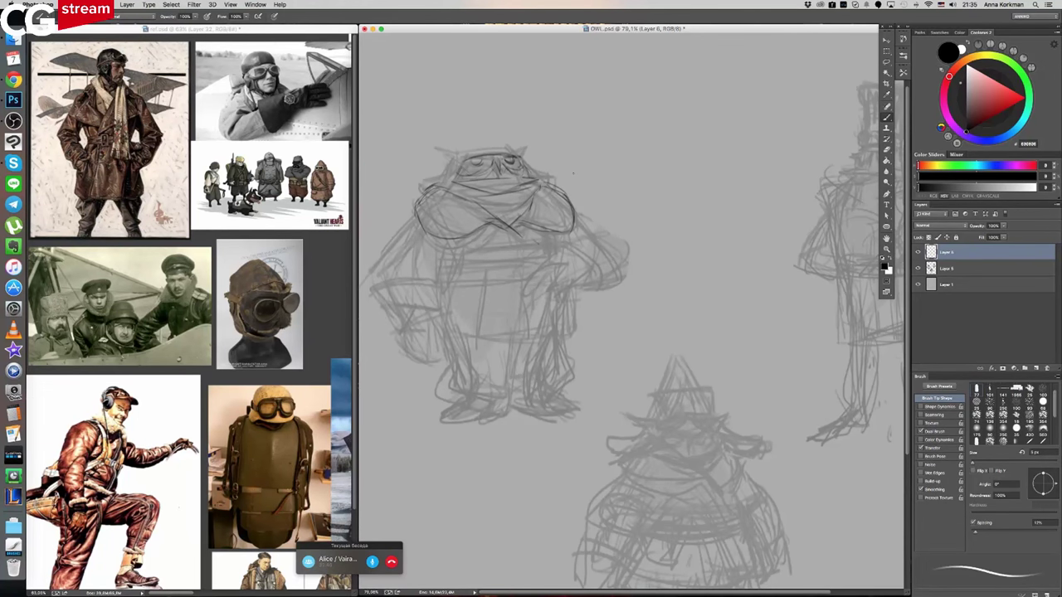
left_click_drag(548, 183, 565, 196)
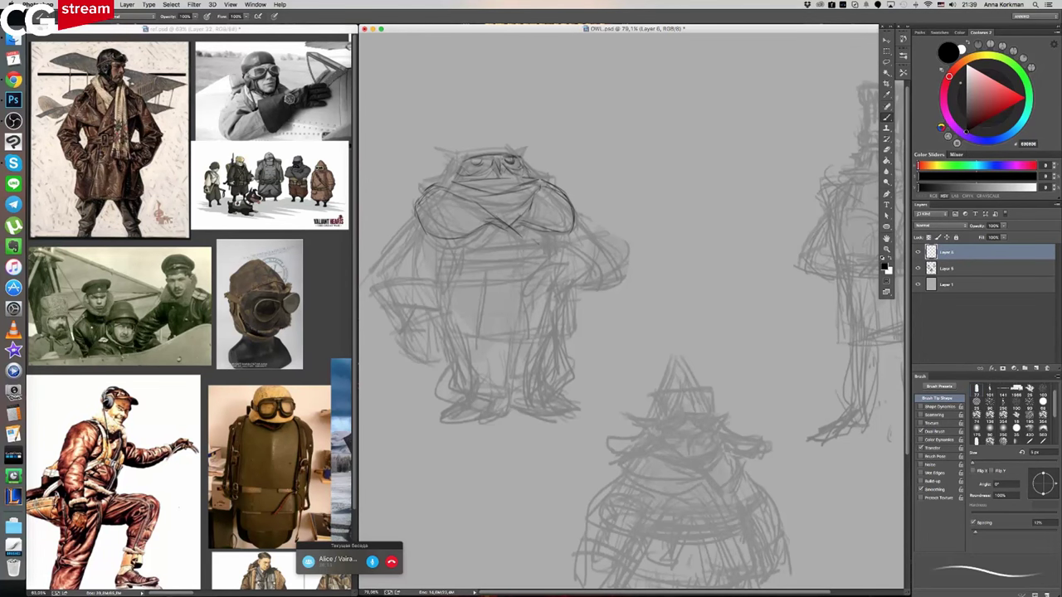
- Draw the stout owl's head sides, pointed side feathers and the top of the head with its ear tufts
left_click_drag(465, 200, 516, 211)
mouse_move(457, 164)
left_mouse_down()
mouse_move(445, 178)
mouse_move(416, 176)
mouse_move(415, 192)
mouse_move(451, 194)
left_mouse_up()
mouse_move(526, 161)
left_mouse_down()
mouse_move(564, 170)
mouse_move(546, 191)
left_mouse_up()
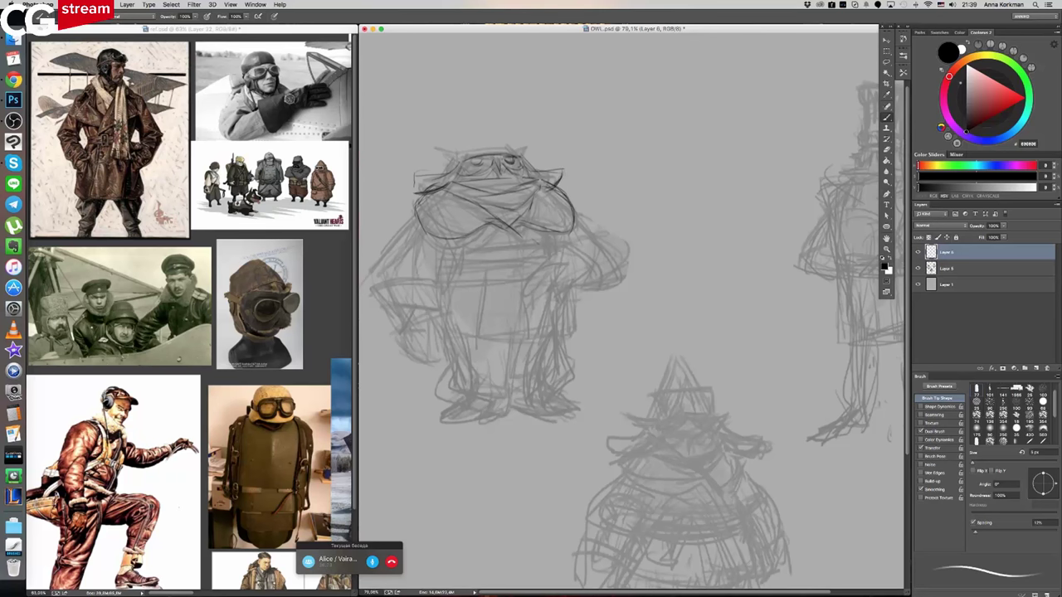
mouse_move(419, 174)
left_mouse_down()
mouse_move(411, 190)
mouse_move(425, 174)
left_mouse_up()
mouse_move(433, 171)
left_mouse_down()
mouse_move(409, 187)
mouse_move(446, 159)
mouse_move(532, 146)
left_mouse_up()
left_click_drag(461, 151, 509, 149)
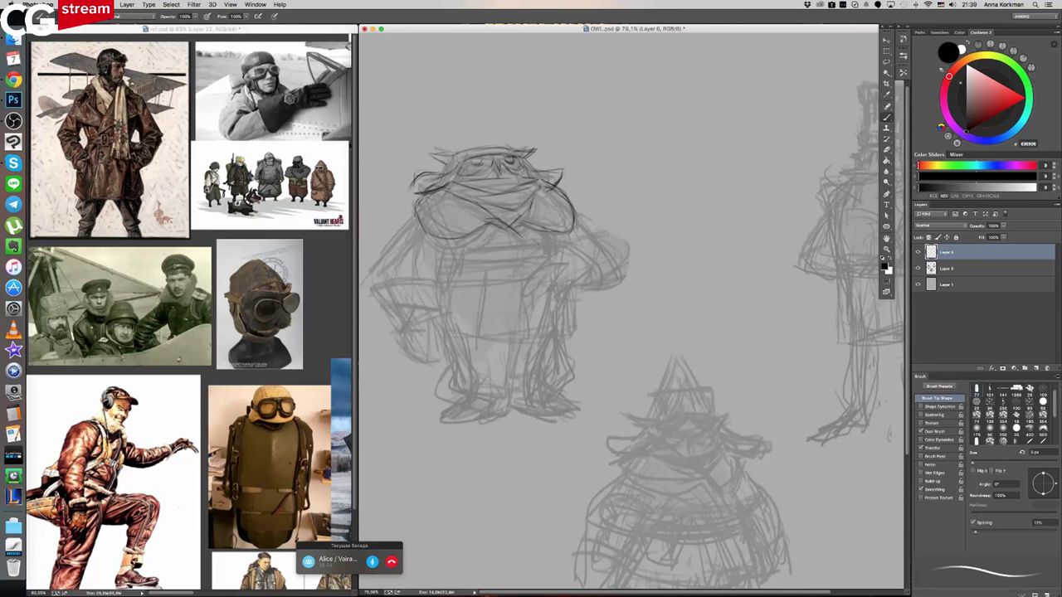
- Reinforce the stout owl's ear tufts and side feathers and darken the crossing folds of the collar
left_click_drag(439, 152, 457, 151)
left_click_drag(427, 190, 454, 178)
left_click_drag(521, 168, 542, 158)
left_click_drag(448, 190, 473, 202)
mouse_move(507, 227)
left_mouse_down()
mouse_move(452, 240)
mouse_move(545, 228)
mouse_move(527, 242)
left_mouse_up()
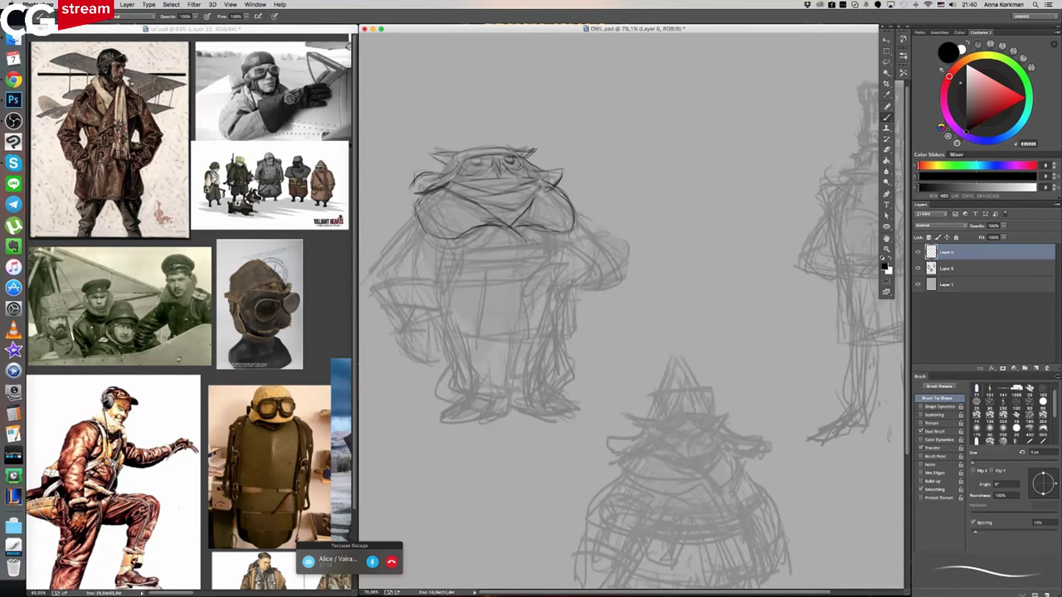
left_click_drag(502, 217, 530, 242)
- Outline the shoulders and bent elbows of the stout owl's two sleeves over the rough sketch
mouse_move(394, 242)
left_mouse_down()
mouse_move(415, 223)
mouse_move(377, 256)
mouse_move(423, 274)
mouse_move(395, 268)
mouse_move(398, 278)
left_mouse_up()
left_click_drag(380, 273, 374, 290)
mouse_move(395, 274)
left_mouse_down()
mouse_move(378, 283)
mouse_move(383, 265)
left_mouse_up()
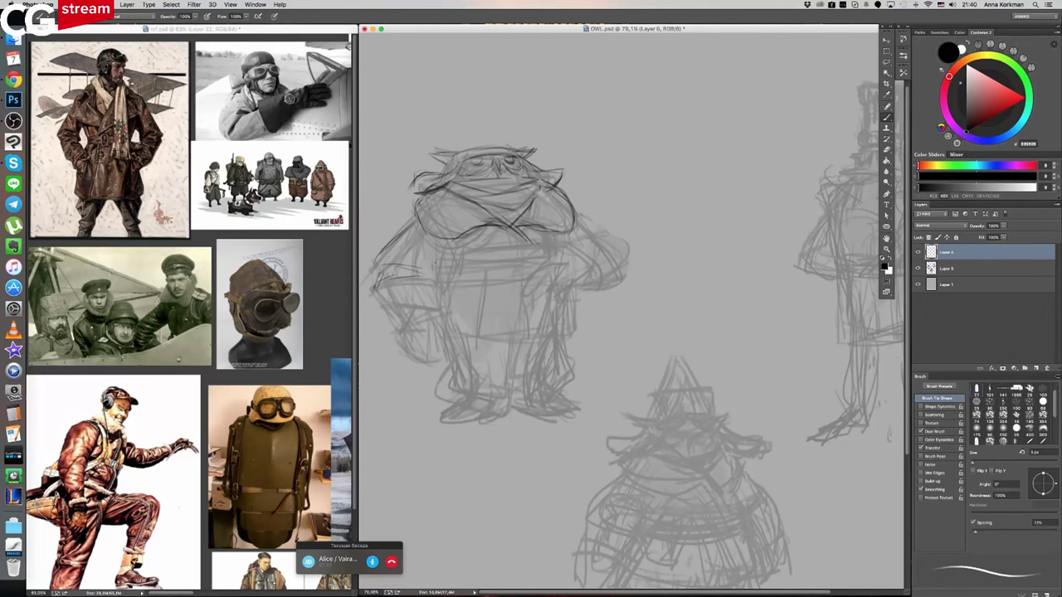
mouse_move(595, 218)
left_mouse_down()
mouse_move(580, 240)
mouse_move(616, 240)
mouse_move(632, 280)
left_mouse_up()
- Erase the collar's crossing ends and the stray vertical line on the stout owl's chest
left_click_drag(492, 207, 506, 286)
left_click_drag(531, 196, 529, 237)
key("e")
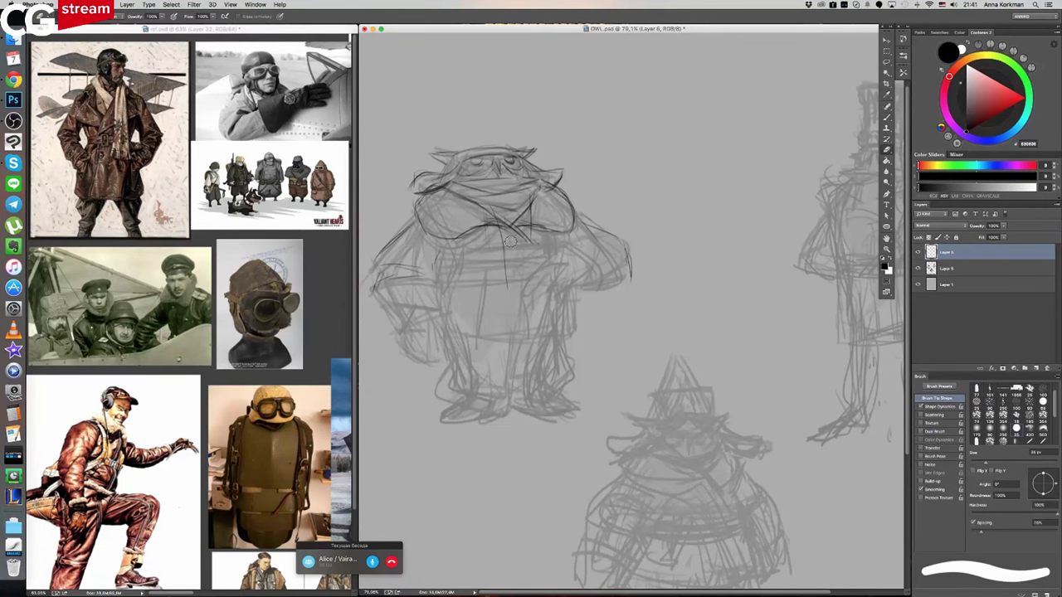
left_click_drag(504, 238, 502, 259)
left_click(886, 118)
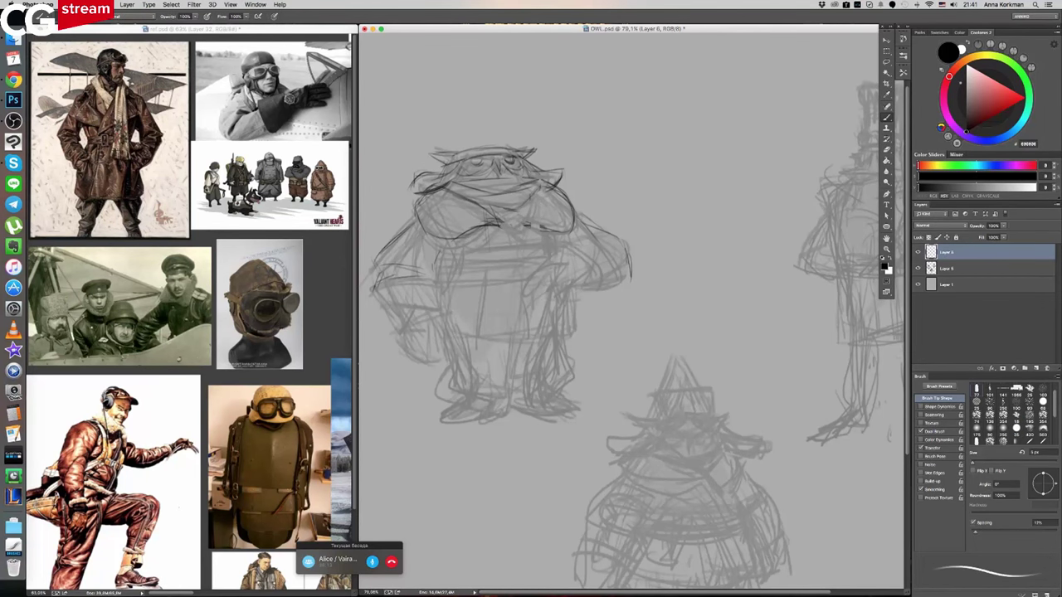
- Draw aviator goggles resting on top of the stout owl's head and restate the collar's crossing fold
left_click_drag(461, 157, 443, 166)
mouse_move(452, 150)
left_mouse_down()
mouse_move(482, 140)
mouse_move(525, 147)
mouse_move(518, 139)
left_mouse_up()
mouse_move(512, 146)
left_mouse_down()
mouse_move(526, 143)
mouse_move(492, 140)
mouse_move(527, 137)
mouse_move(490, 145)
mouse_move(500, 142)
left_mouse_up()
left_click_drag(490, 146, 527, 145)
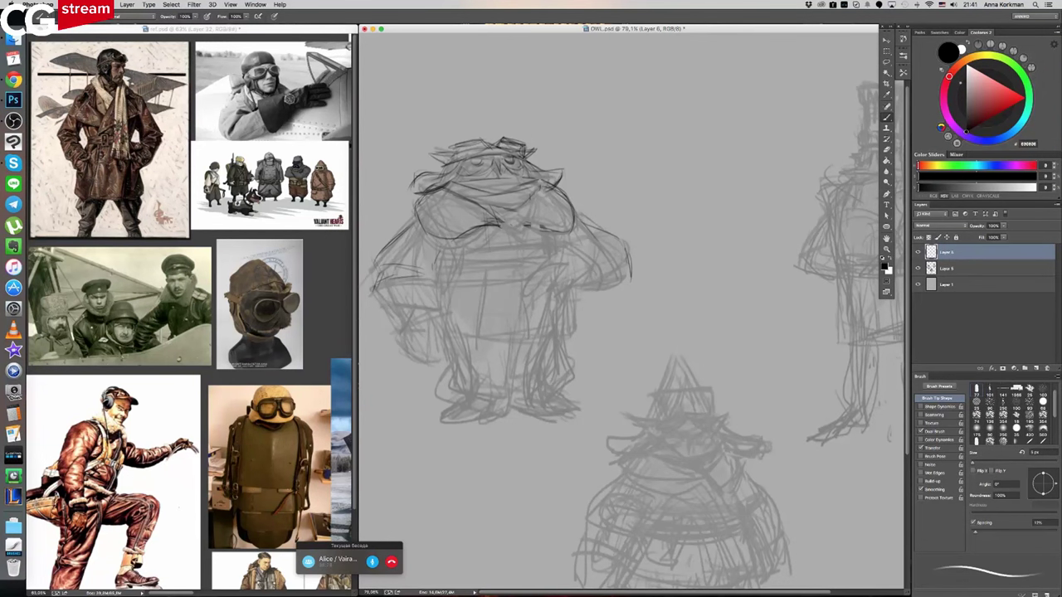
left_click_drag(459, 146, 522, 145)
mouse_move(565, 169)
left_mouse_down()
mouse_move(541, 187)
mouse_move(507, 178)
mouse_move(505, 194)
mouse_move(540, 190)
mouse_move(510, 217)
mouse_move(541, 246)
mouse_move(526, 233)
left_mouse_up()
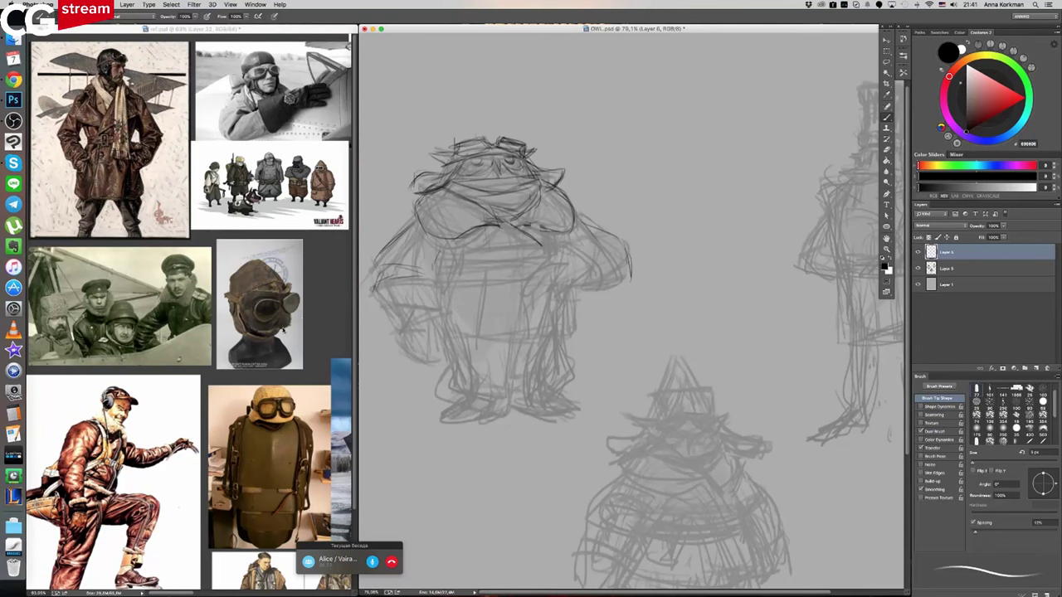
- Draw the cuff folds of the stout owl's hanging arm and a round gauge strapped around its wrist
mouse_move(371, 285)
left_mouse_down()
mouse_move(405, 279)
mouse_move(367, 293)
left_mouse_up()
mouse_move(433, 310)
left_mouse_down()
mouse_move(402, 309)
mouse_move(407, 337)
mouse_move(411, 329)
mouse_move(386, 332)
mouse_move(412, 337)
mouse_move(407, 313)
mouse_move(440, 304)
mouse_move(442, 317)
mouse_move(405, 299)
mouse_move(423, 301)
mouse_move(380, 302)
mouse_move(395, 313)
mouse_move(432, 292)
mouse_move(435, 300)
left_mouse_up()
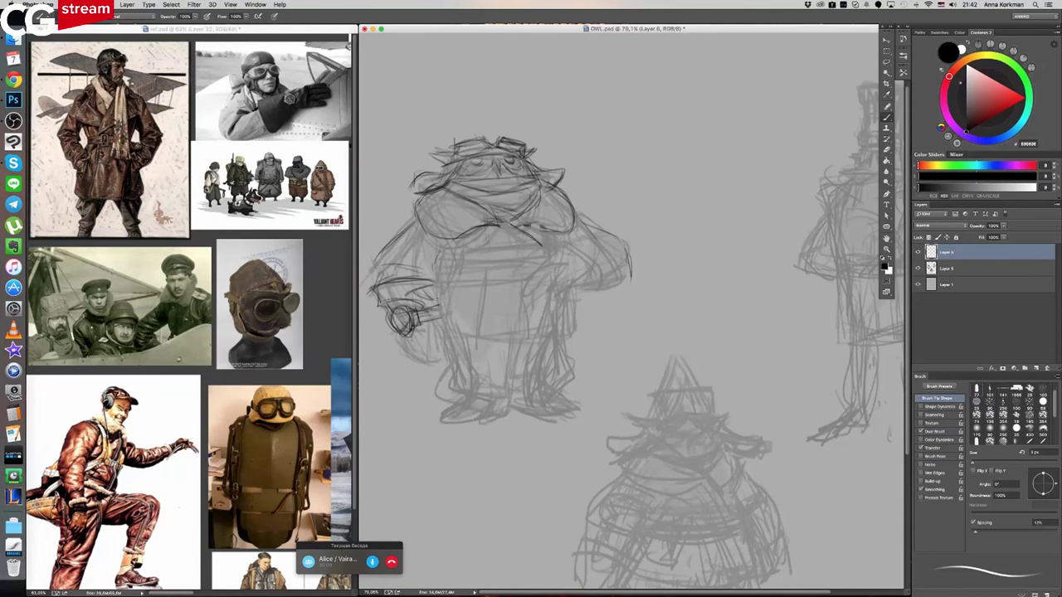
mouse_move(381, 267)
left_mouse_down()
mouse_move(385, 285)
mouse_move(399, 269)
mouse_move(415, 272)
left_mouse_up()
left_click_drag(385, 268, 415, 276)
mouse_move(402, 335)
left_mouse_down()
mouse_move(434, 335)
mouse_move(404, 308)
left_mouse_up()
mouse_move(433, 306)
left_mouse_down()
mouse_move(412, 310)
mouse_move(438, 313)
left_mouse_up()
left_click_drag(374, 290, 380, 304)
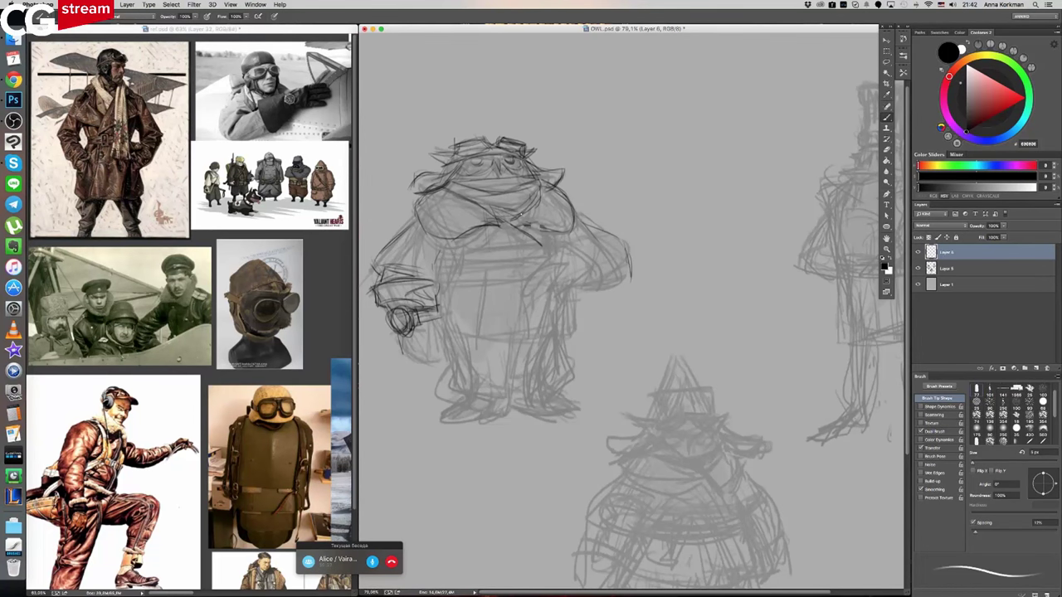
- Draw the coat's side line beside the hanging arm and the long feathered fingers below the wrist gauge
left_click_drag(438, 244, 435, 352)
left_click_drag(444, 330, 446, 348)
mouse_move(431, 338)
left_mouse_down()
mouse_move(434, 365)
mouse_move(421, 368)
mouse_move(435, 380)
mouse_move(447, 363)
mouse_move(418, 375)
left_mouse_up()
left_click_drag(411, 362, 423, 377)
left_click_drag(408, 359, 434, 383)
mouse_move(397, 334)
left_mouse_down()
mouse_move(410, 370)
mouse_move(443, 365)
left_mouse_up()
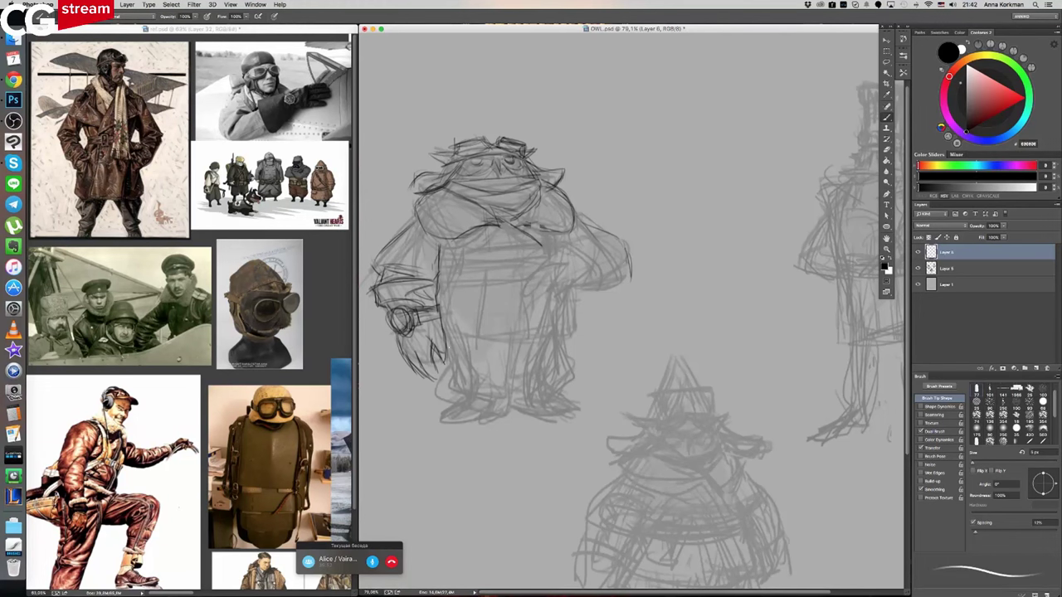
- Draw the back of the hand, the cuff and the sleeve folds of the arm resting on the belly
left_click_drag(544, 259, 518, 278)
mouse_move(553, 253)
left_mouse_down()
mouse_move(532, 265)
mouse_move(609, 262)
mouse_move(604, 292)
mouse_move(574, 297)
left_mouse_up()
mouse_move(559, 253)
left_mouse_down()
mouse_move(578, 275)
mouse_move(568, 295)
left_mouse_up()
mouse_move(589, 250)
left_mouse_down()
mouse_move(576, 277)
mouse_move(550, 249)
mouse_move(614, 255)
mouse_move(612, 285)
mouse_move(631, 265)
left_mouse_up()
left_click_drag(576, 231, 603, 243)
left_click_drag(577, 209, 628, 240)
- Draw the pointed feather fingers of the hand resting on the stout owl's belly
left_click_drag(571, 287, 550, 318)
mouse_move(541, 258)
left_mouse_down()
mouse_move(518, 263)
mouse_move(503, 294)
mouse_move(523, 299)
mouse_move(517, 311)
left_mouse_up()
mouse_move(528, 273)
left_mouse_down()
mouse_move(508, 291)
mouse_move(537, 305)
left_mouse_up()
left_click_drag(556, 284, 534, 308)
mouse_move(537, 295)
left_mouse_down()
mouse_move(531, 311)
mouse_move(560, 309)
mouse_move(541, 314)
left_mouse_up()
left_click_drag(531, 306, 520, 319)
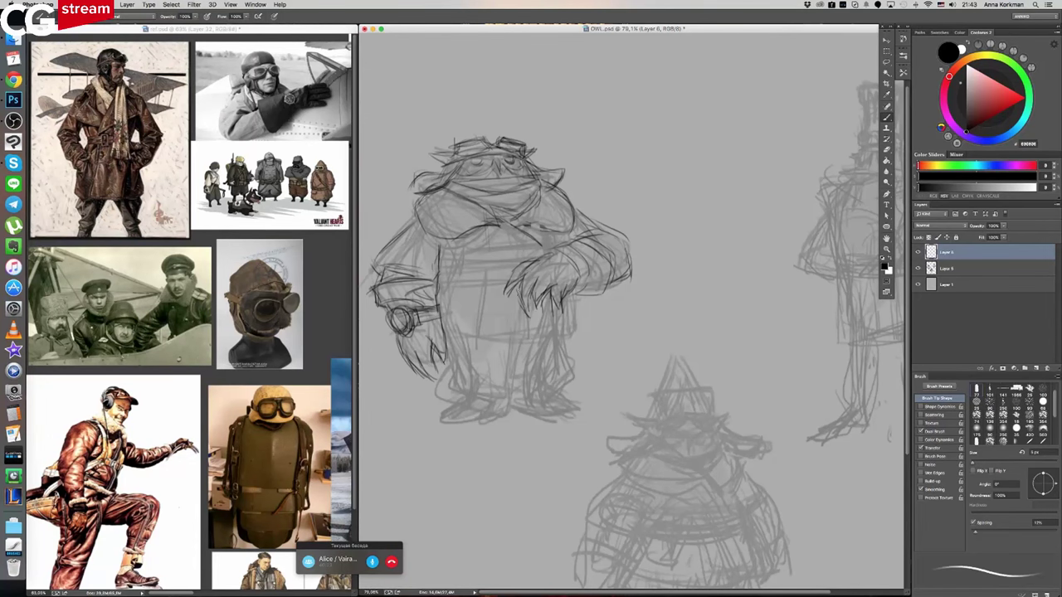
- Reinforce the resting arm's wrist and sleeve underside, and rework the outermost feather finger
mouse_move(532, 259)
left_mouse_down()
mouse_move(552, 255)
mouse_move(566, 295)
mouse_move(569, 261)
mouse_move(559, 274)
mouse_move(589, 282)
mouse_move(558, 251)
mouse_move(580, 249)
left_mouse_up()
mouse_move(600, 288)
left_mouse_down()
mouse_move(543, 311)
mouse_move(505, 306)
left_mouse_up()
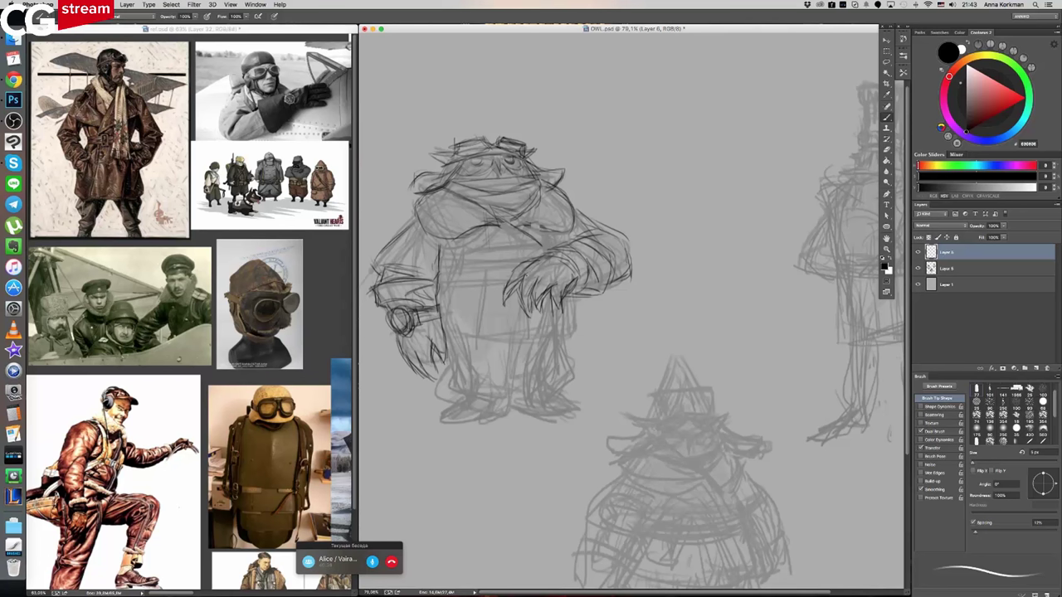
left_click_drag(525, 263, 504, 299)
key("e")
left_click(887, 118)
key("b")
mouse_move(523, 262)
left_mouse_down()
mouse_move(501, 285)
mouse_move(500, 306)
mouse_move(516, 322)
mouse_move(551, 310)
left_mouse_up()
- Outline the stout owl's coat with its front seam, outer side and the hem below the belly
mouse_move(568, 255)
left_mouse_down()
mouse_move(549, 274)
mouse_move(569, 293)
mouse_move(570, 248)
mouse_move(516, 219)
mouse_move(526, 219)
left_mouse_up()
mouse_move(484, 265)
left_mouse_down()
mouse_move(483, 244)
mouse_move(487, 282)
left_mouse_up()
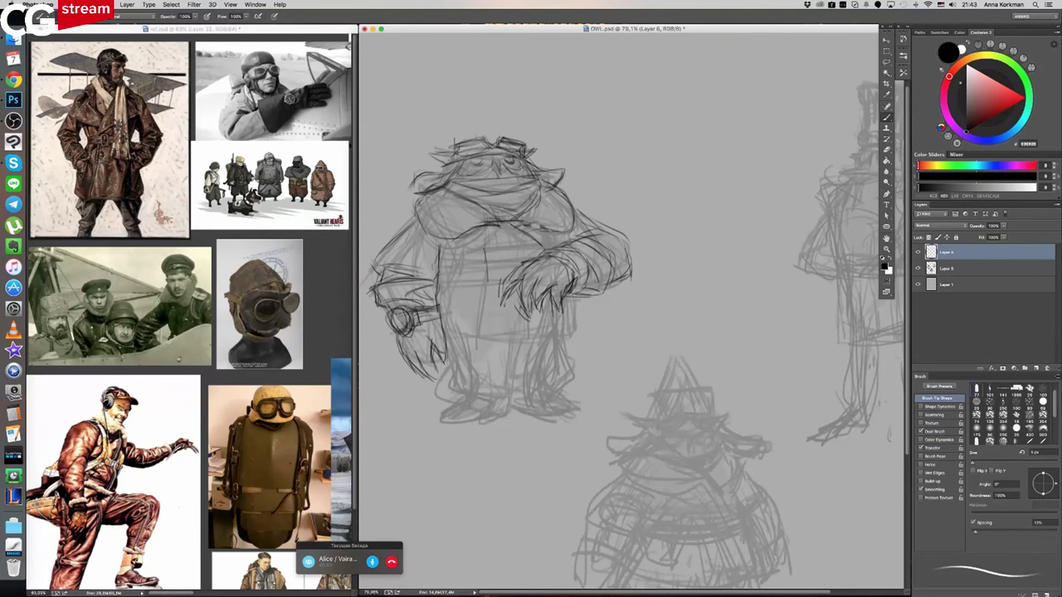
left_click_drag(578, 291, 584, 342)
left_click_drag(448, 352, 528, 351)
mouse_move(549, 312)
left_mouse_down()
mouse_move(556, 343)
mouse_move(559, 325)
left_mouse_up()
left_click_drag(551, 326, 556, 355)
left_click_drag(550, 304, 556, 352)
left_click_drag(451, 352, 541, 351)
- Add fold lines on the coat's front and close the hem at the coat's outer corner
left_click_drag(514, 285, 490, 331)
left_click_drag(509, 287, 482, 334)
left_click_drag(471, 292, 470, 310)
left_click_drag(466, 280, 467, 312)
left_click_drag(564, 341, 590, 336)
left_click_drag(587, 299, 585, 339)
left_click_drag(547, 354, 590, 340)
- Draw the stout owl's first trouser leg with folds below the coat hem
mouse_move(453, 352)
left_mouse_down()
mouse_move(453, 383)
mouse_move(464, 378)
left_mouse_up()
mouse_move(458, 387)
left_mouse_down()
mouse_move(465, 399)
mouse_move(491, 375)
left_mouse_up()
mouse_move(450, 385)
left_mouse_down()
mouse_move(498, 380)
mouse_move(491, 388)
mouse_move(516, 408)
left_mouse_up()
left_click_drag(514, 344, 512, 423)
mouse_move(512, 375)
left_mouse_down()
mouse_move(511, 425)
mouse_move(468, 423)
mouse_move(470, 413)
left_mouse_up()
mouse_move(467, 413)
left_mouse_down()
mouse_move(440, 423)
mouse_move(458, 408)
left_mouse_up()
- Sketch the pointed boot at the bottom of the stout owl's first leg
mouse_move(463, 405)
left_mouse_down()
mouse_move(436, 421)
mouse_move(465, 425)
mouse_move(448, 440)
left_mouse_up()
left_click_drag(446, 440, 486, 426)
mouse_move(482, 427)
left_mouse_down()
mouse_move(489, 441)
mouse_move(503, 428)
left_mouse_up()
mouse_move(506, 415)
left_mouse_down()
mouse_move(510, 433)
mouse_move(485, 439)
left_mouse_up()
left_click_drag(495, 427, 481, 438)
mouse_move(503, 403)
left_mouse_down()
mouse_move(458, 423)
mouse_move(498, 430)
left_mouse_up()
mouse_move(489, 403)
left_mouse_down()
mouse_move(452, 423)
mouse_move(479, 430)
left_mouse_up()
mouse_move(510, 362)
left_mouse_down()
mouse_move(508, 425)
mouse_move(445, 423)
mouse_move(441, 435)
left_mouse_up()
left_click_drag(483, 425, 451, 437)
mouse_move(504, 429)
left_mouse_down()
mouse_move(466, 434)
mouse_move(483, 433)
left_mouse_up()
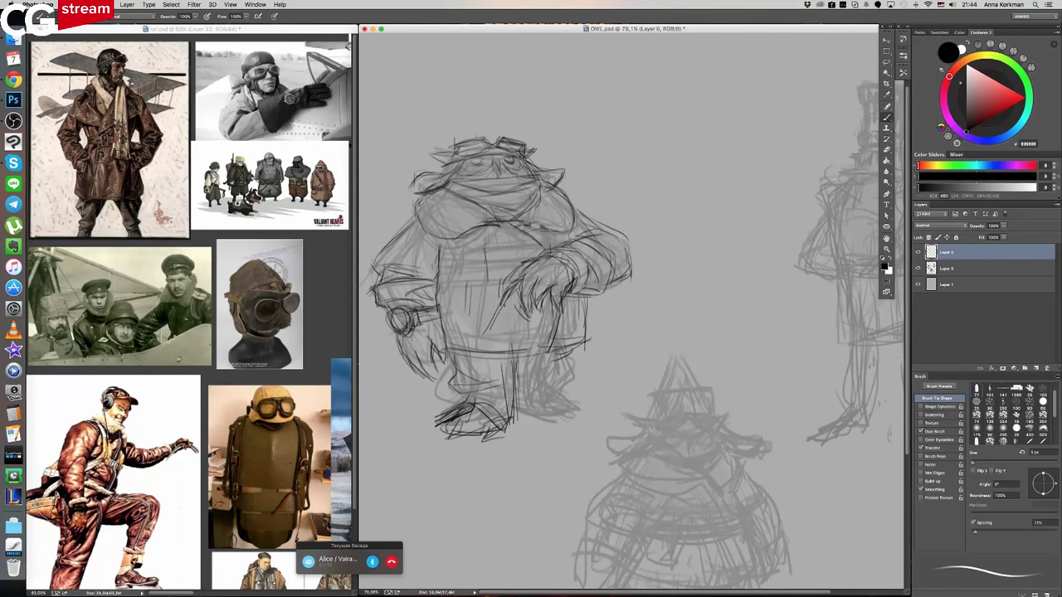
- Try a black fill inside the stout owl's leg and undo it
key("g")
left_click(467, 391)
key("x")
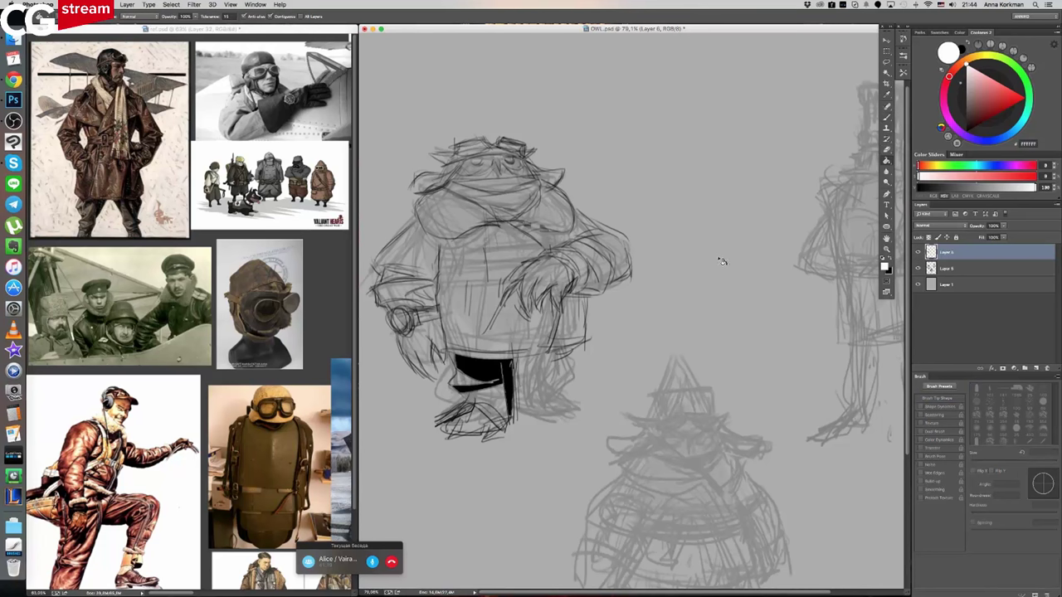
key("ctrl+z")
- Erase the leg and boot lines drawn below the stout owl's coat hem
key("b")
mouse_move(451, 418)
left_mouse_down()
mouse_move(493, 415)
mouse_move(514, 363)
left_mouse_up()
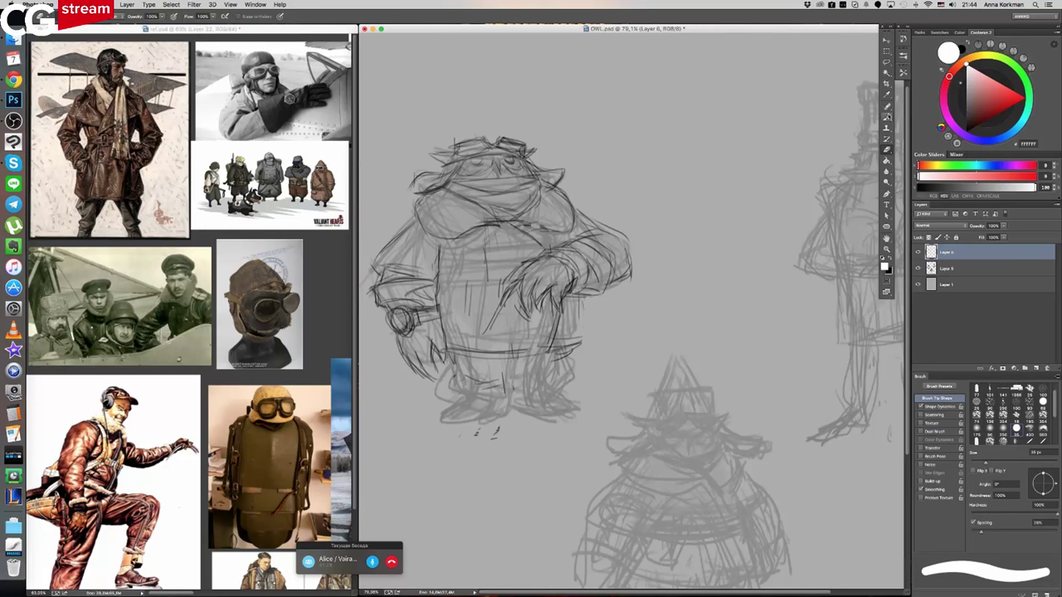
key("b")
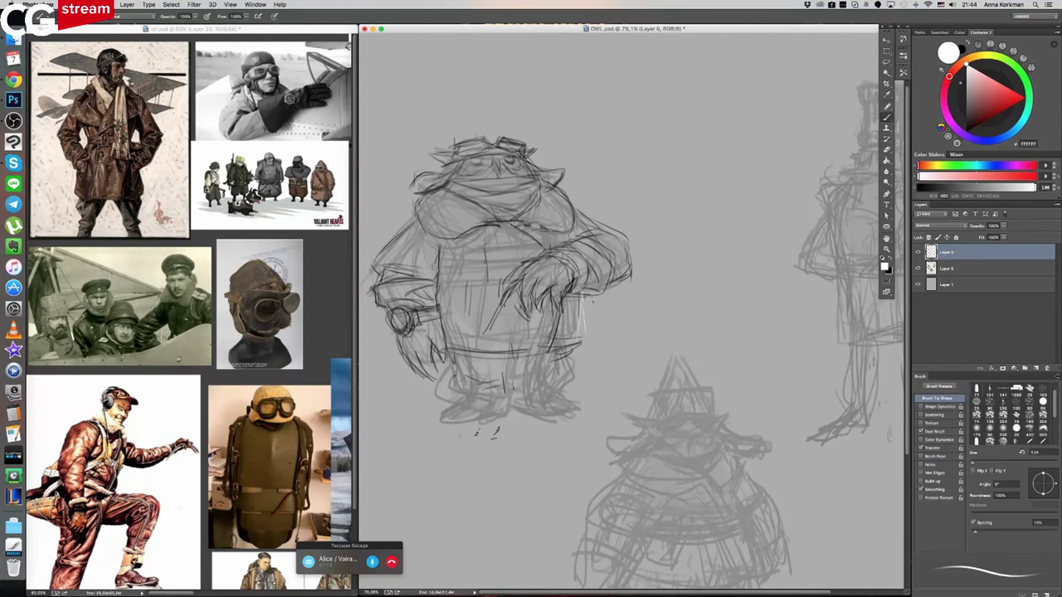
- Redraw the coat's lower outer side in a dark colour sampled from the linework and draw the belt across the waist
left_click(579, 274, "alt")
left_click_drag(584, 300, 584, 333)
left_click_drag(580, 299, 581, 350)
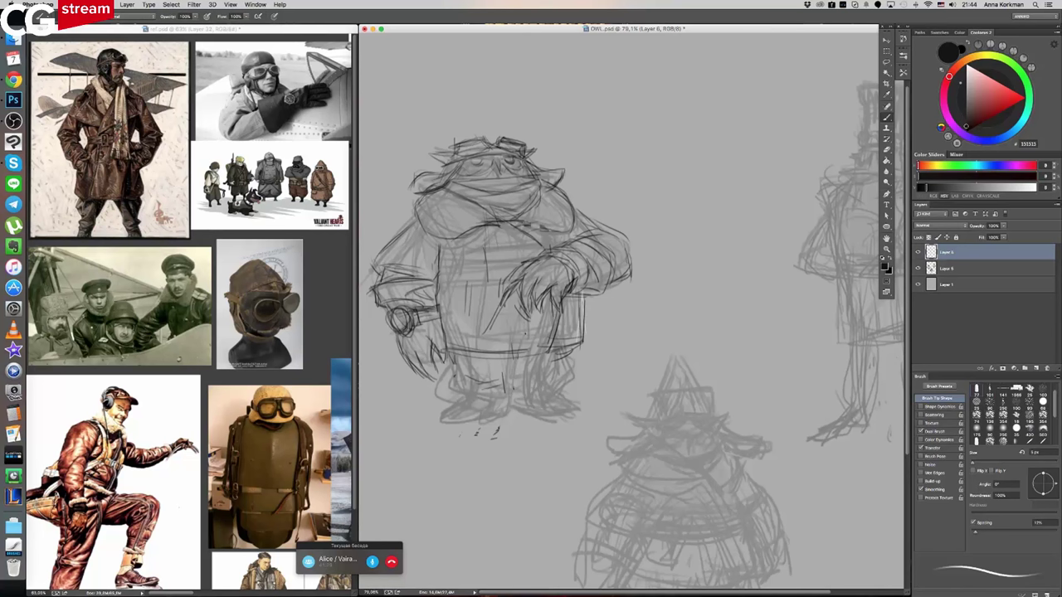
mouse_move(438, 288)
left_mouse_down()
mouse_move(504, 280)
mouse_move(487, 268)
left_mouse_up()
left_click_drag(431, 265, 521, 257)
left_click_drag(563, 223, 569, 254)
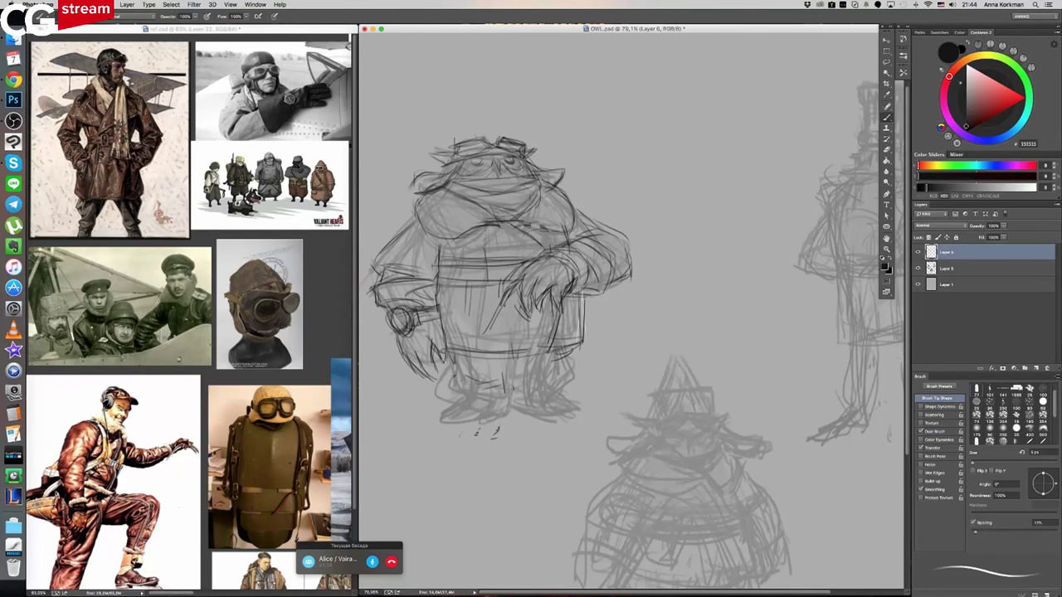
- Add seam and fold lines where both sleeves meet the stout owl's shoulders
left_click_drag(417, 225, 410, 232)
left_click_drag(435, 224, 415, 260)
left_click_drag(579, 217, 581, 239)
left_click_drag(582, 213, 583, 244)
- Draw coat buttons on the chest and belly, and a belt buckle with a hanging strap end
left_click_drag(485, 241, 535, 248)
left_click_drag(491, 294, 500, 315)
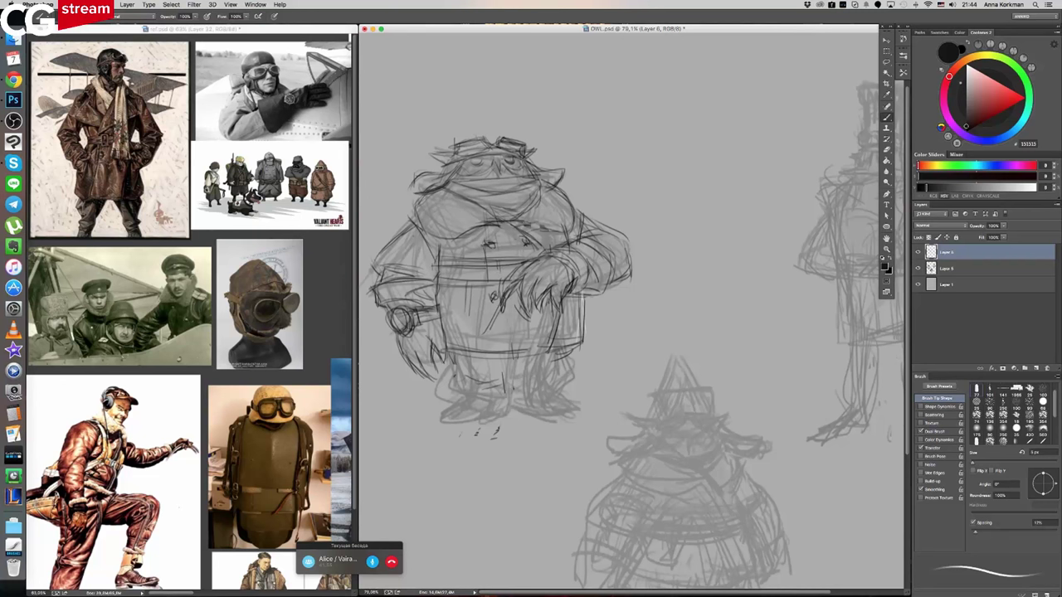
mouse_move(507, 258)
left_mouse_down()
mouse_move(496, 284)
mouse_move(543, 258)
mouse_move(521, 257)
mouse_move(531, 258)
mouse_move(515, 289)
mouse_move(541, 258)
mouse_move(527, 254)
left_mouse_up()
left_click_drag(501, 253, 507, 283)
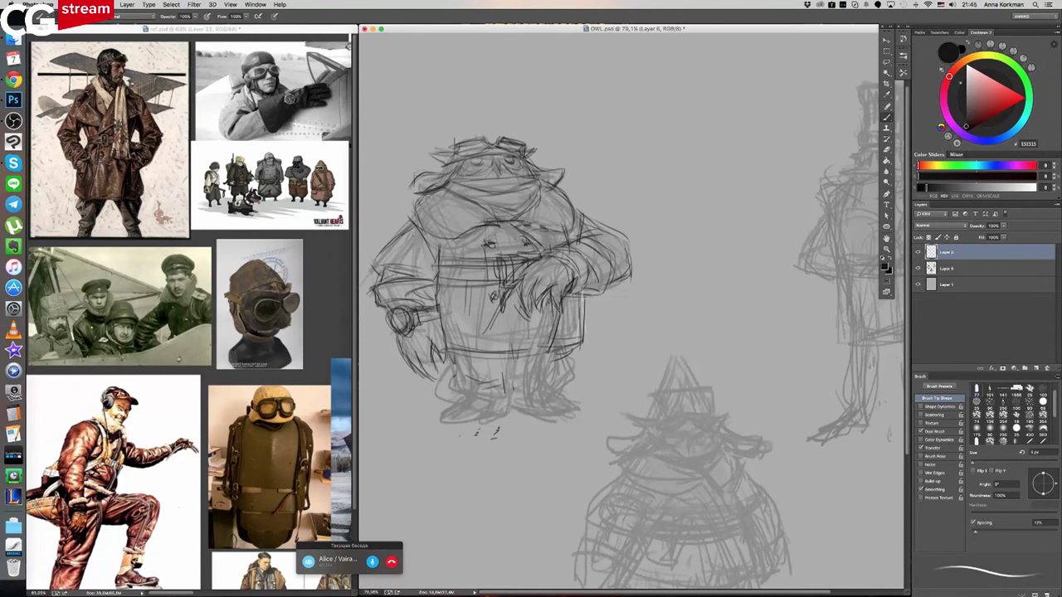
- Round off the coat's upper body beneath the collar and reinforce its lower outer side
left_click_drag(452, 244, 434, 282)
left_click_drag(449, 249, 435, 284)
left_click_drag(569, 231, 556, 246)
left_click_drag(585, 294, 588, 345)
- Draw both of the stout owl's straight trouser legs below the coat hem
mouse_move(507, 373)
left_mouse_down()
mouse_move(507, 418)
mouse_move(455, 428)
left_mouse_up()
left_click_drag(463, 382, 453, 421)
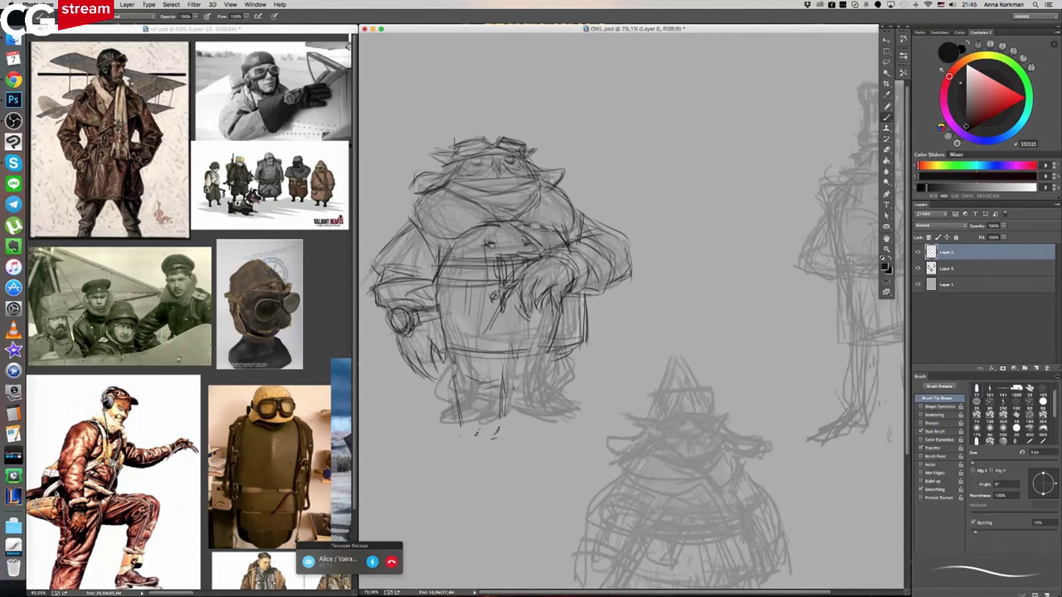
left_click_drag(563, 365, 556, 392)
left_click_drag(564, 357, 556, 413)
left_click_drag(512, 375, 518, 400)
left_click_drag(519, 387, 518, 406)
left_click_drag(515, 363, 503, 428)
left_click_drag(459, 358, 457, 420)
- Draw the stout owl's two boots and add fold lines to the trouser leg above one of them
mouse_move(463, 406)
left_mouse_down()
mouse_move(459, 428)
mouse_move(498, 430)
mouse_move(456, 442)
mouse_move(479, 442)
left_mouse_up()
mouse_move(445, 435)
left_mouse_down()
mouse_move(494, 435)
mouse_move(536, 414)
mouse_move(559, 425)
mouse_move(554, 416)
left_mouse_up()
mouse_move(554, 413)
left_mouse_down()
mouse_move(571, 423)
mouse_move(556, 426)
mouse_move(548, 403)
left_mouse_up()
left_click_drag(519, 420, 561, 400)
left_click_drag(521, 421, 561, 397)
left_click_drag(513, 397, 544, 394)
mouse_move(513, 385)
left_mouse_down()
mouse_move(557, 374)
mouse_move(546, 375)
left_mouse_up()
mouse_move(574, 347)
left_mouse_down()
mouse_move(555, 364)
mouse_move(555, 418)
left_mouse_up()
left_click_drag(558, 408, 575, 421)
left_click_drag(547, 419, 570, 427)
mouse_move(484, 428)
left_mouse_down()
mouse_move(500, 418)
mouse_move(497, 429)
mouse_move(463, 426)
mouse_move(468, 415)
left_mouse_up()
mouse_move(466, 424)
left_mouse_down()
mouse_move(531, 403)
mouse_move(521, 400)
mouse_move(538, 420)
mouse_move(571, 400)
mouse_move(576, 409)
mouse_move(496, 424)
left_mouse_up()
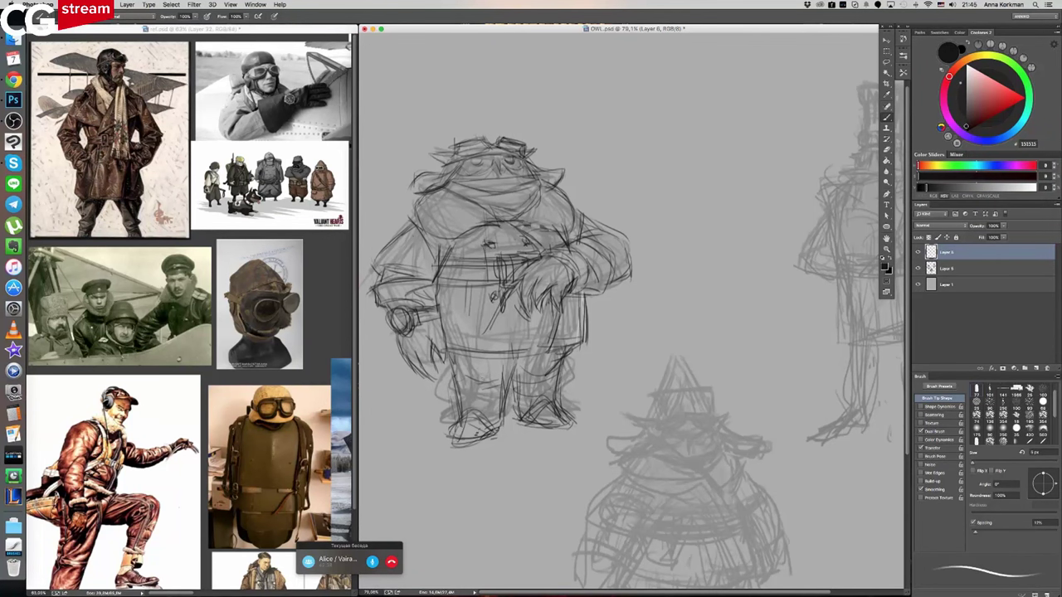
- Redraw the coat's bottom hem as a heavy curved double line around the stout owl's body
left_click_drag(441, 380, 454, 348)
left_click_drag(522, 365, 508, 387)
left_click_drag(442, 364, 558, 352)
left_click_drag(483, 364, 571, 342)
left_click_drag(559, 350, 584, 330)
left_click_drag(526, 355, 556, 351)
left_click_drag(433, 364, 526, 357)
left_click_drag(589, 320, 556, 352)
left_click_drag(477, 363, 586, 347)
left_click_drag(567, 314, 528, 370)
left_click_drag(454, 365, 541, 359)
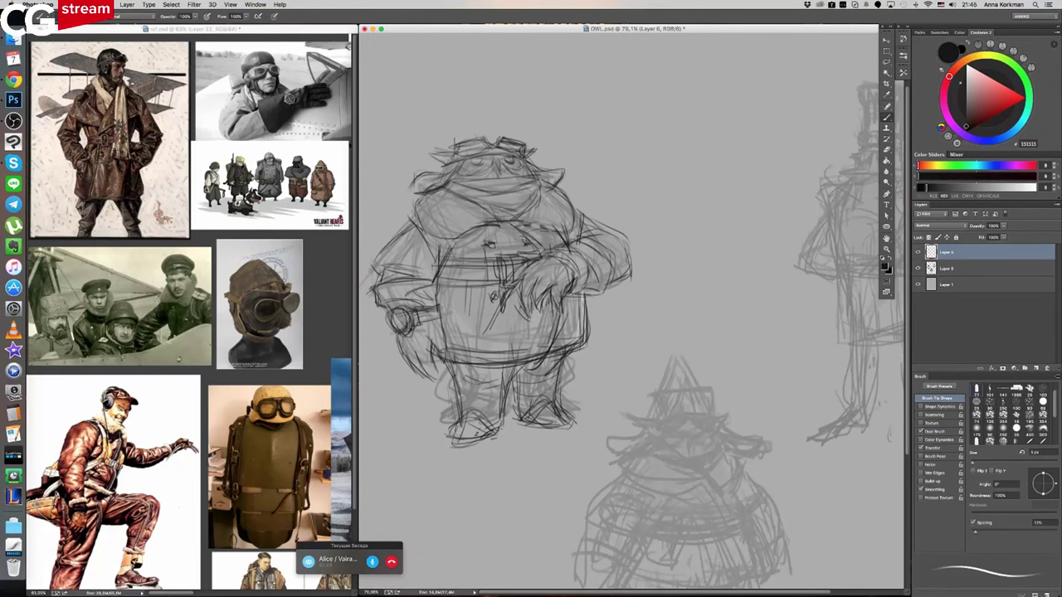
- Darken the inner and outer outlines of the stout owl's legs down to the boots
left_click_drag(440, 365, 439, 437)
mouse_move(506, 388)
left_mouse_down()
mouse_move(497, 423)
mouse_move(512, 424)
left_mouse_up()
left_click_drag(519, 378, 512, 425)
mouse_move(558, 364)
left_mouse_down()
mouse_move(548, 415)
mouse_move(567, 424)
left_mouse_up()
left_click_drag(543, 405, 557, 419)
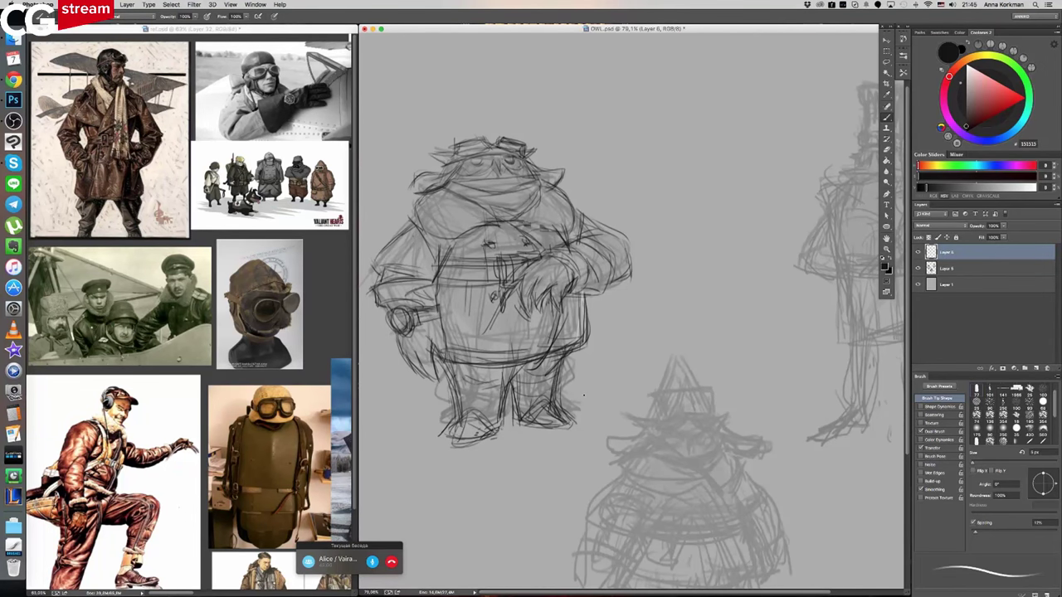
- Reinforce the outer contour of the stout owl's sleeves and the coat's sides and lower corner
mouse_move(583, 211)
left_mouse_down()
mouse_move(631, 264)
mouse_move(603, 225)
mouse_move(627, 262)
mouse_move(619, 280)
mouse_move(582, 292)
left_mouse_up()
mouse_move(584, 230)
left_mouse_down()
mouse_move(539, 260)
mouse_move(571, 241)
left_mouse_up()
left_click_drag(431, 262, 446, 362)
left_click_drag(410, 227, 370, 260)
mouse_move(636, 230)
left_mouse_down()
mouse_move(637, 281)
mouse_move(622, 273)
mouse_move(620, 296)
left_mouse_up()
left_click_drag(395, 326, 389, 347)
mouse_move(582, 295)
left_mouse_down()
mouse_move(589, 342)
mouse_move(526, 366)
left_mouse_up()
left_click_drag(591, 344, 519, 364)
left_click_drag(518, 307, 513, 333)
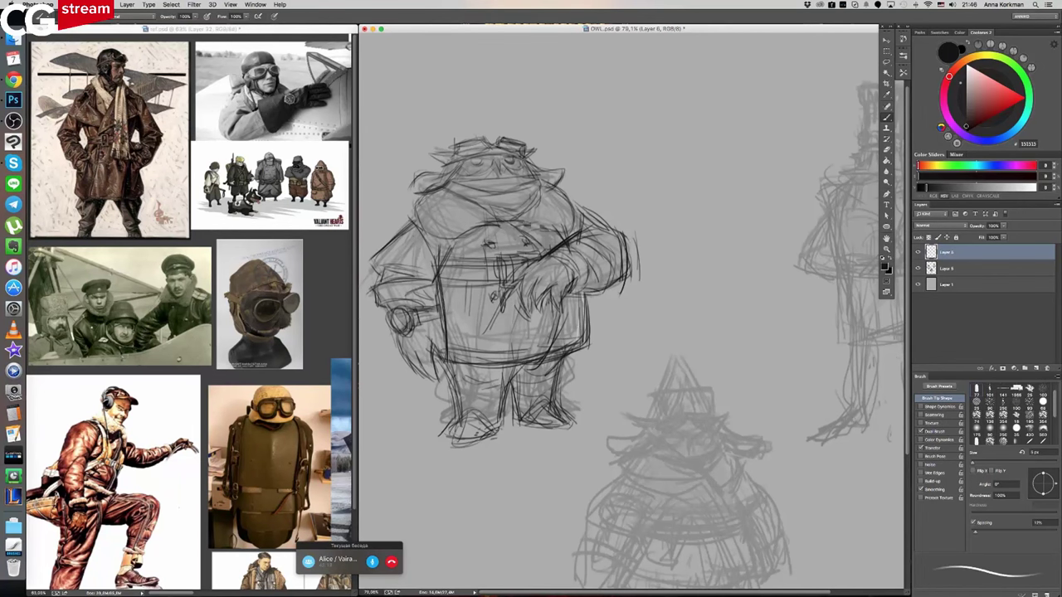
- Draw a diagonal strap across the belly toward the resting hand and matching strokes on the coat's far side
left_click(256, 351)
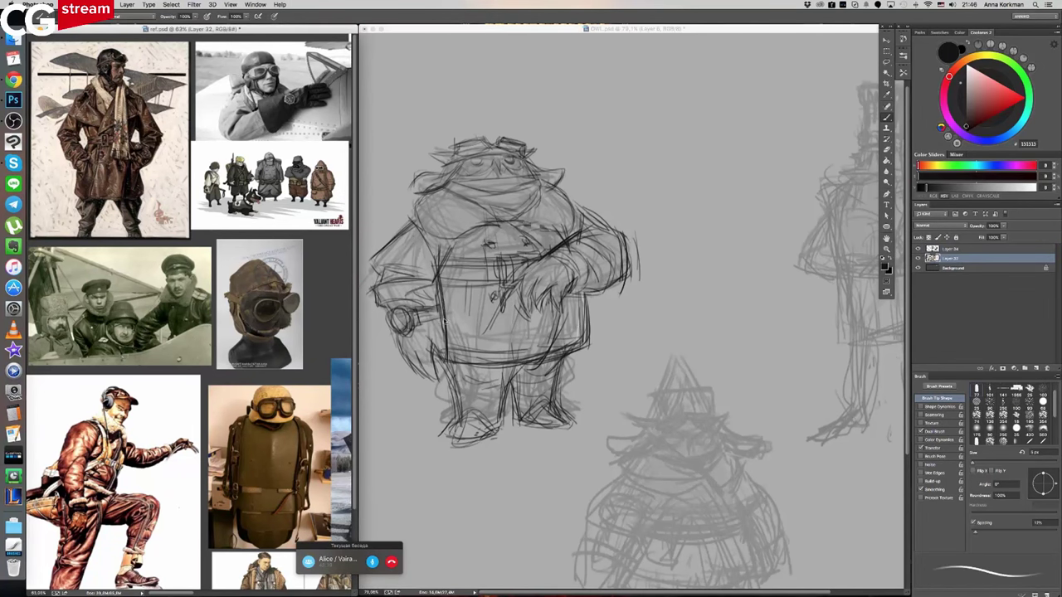
left_click(444, 319)
mouse_move(450, 319)
left_mouse_down()
mouse_move(493, 292)
mouse_move(483, 296)
mouse_move(491, 306)
left_mouse_up()
mouse_move(451, 323)
left_mouse_down()
mouse_move(495, 303)
mouse_move(502, 311)
left_mouse_up()
left_click_drag(494, 292, 491, 311)
left_click_drag(574, 293, 589, 318)
left_click_drag(567, 294, 586, 318)
left_click_drag(444, 330, 486, 308)
- Add short fold strokes inside both halves of the stout owl's collar
mouse_move(511, 233)
left_mouse_down()
mouse_move(536, 214)
mouse_move(524, 211)
left_mouse_up()
left_click_drag(441, 204, 466, 191)
left_click_drag(539, 189, 554, 187)
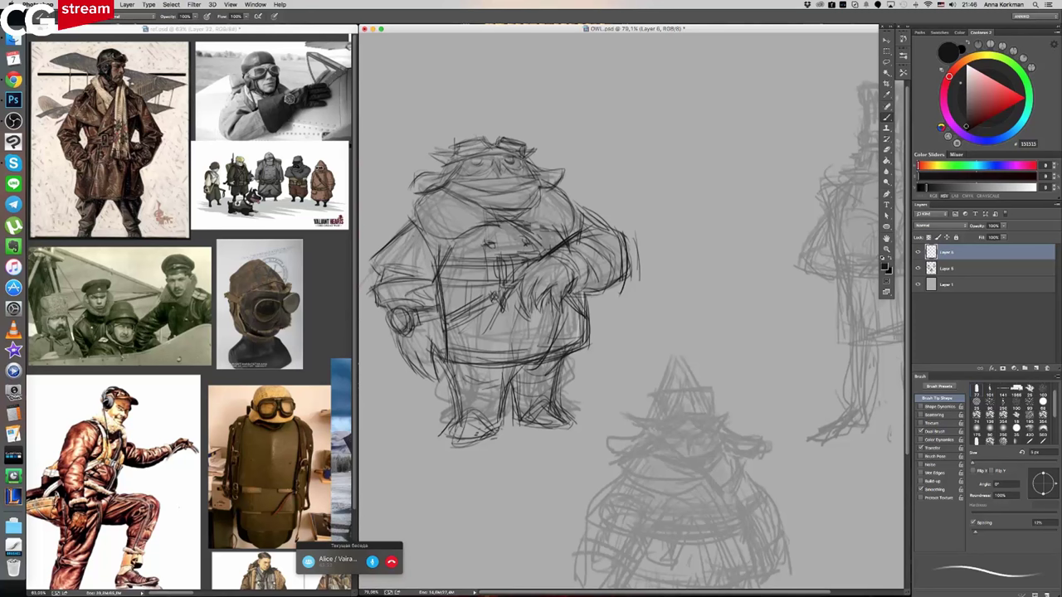
- Darken the stout owl's cap edge, goggles, pointed brow tufts and beak line on the head
mouse_move(525, 147)
left_mouse_down()
mouse_move(529, 159)
mouse_move(522, 142)
left_mouse_up()
left_click_drag(458, 148, 503, 140)
left_click_drag(533, 153, 542, 149)
mouse_move(437, 156)
left_mouse_down()
mouse_move(452, 153)
mouse_move(431, 156)
mouse_move(440, 173)
mouse_move(463, 164)
left_mouse_up()
mouse_move(490, 158)
left_mouse_down()
mouse_move(470, 161)
mouse_move(498, 159)
mouse_move(521, 177)
mouse_move(453, 182)
mouse_move(497, 188)
mouse_move(519, 211)
left_mouse_up()
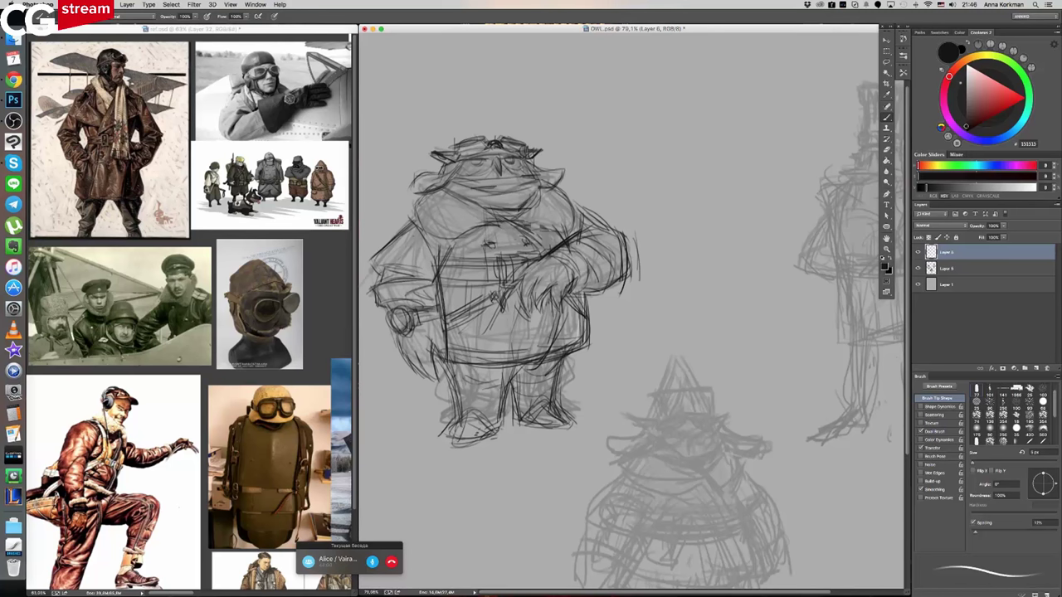
- Reinforce the stout owl's shoulder line and the coat edges running from the chest toward the folded arm
left_click_drag(414, 216, 371, 265)
mouse_move(565, 219)
left_mouse_down()
mouse_move(578, 243)
mouse_move(544, 253)
left_mouse_up()
left_click_drag(517, 219, 560, 230)
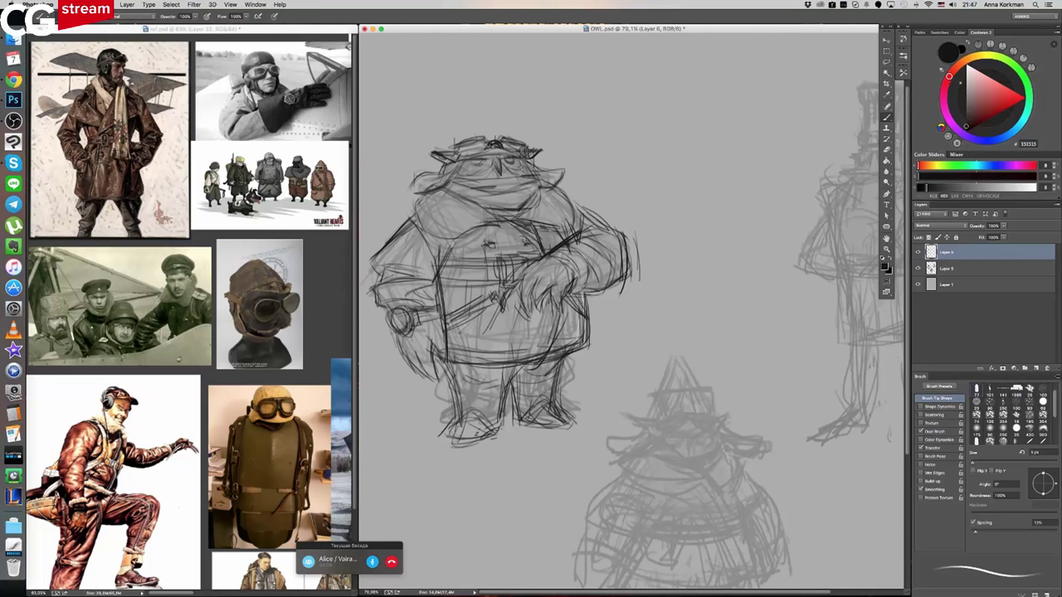
- Start the pointed-hat owl's clean lines with a shoulder stroke and a diagonal collar edge under the face
left_click_drag(754, 351, 728, 233)
left_click_drag(599, 355, 558, 402)
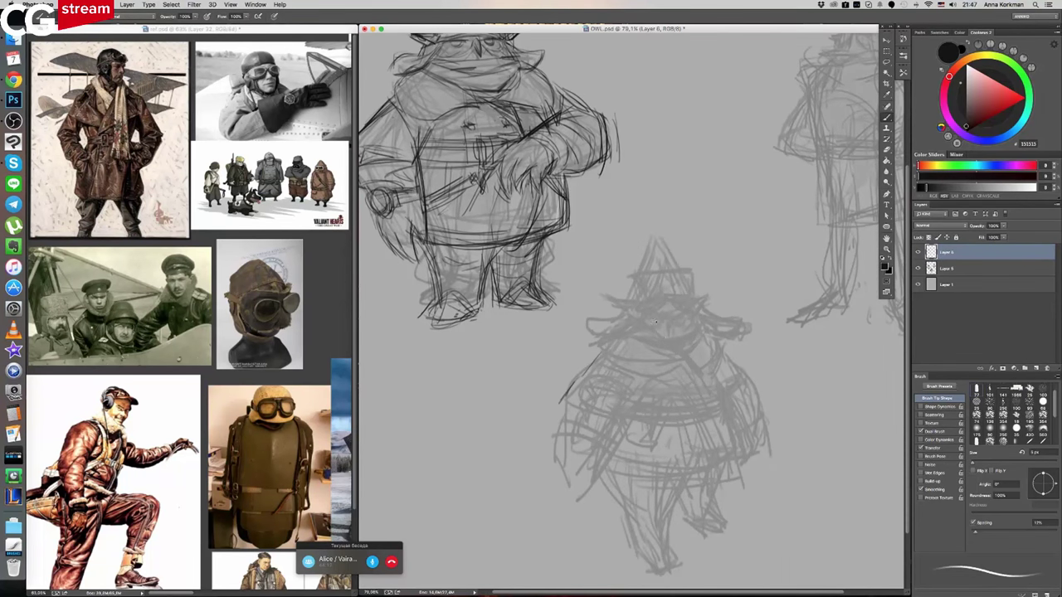
left_click_drag(629, 325, 705, 372)
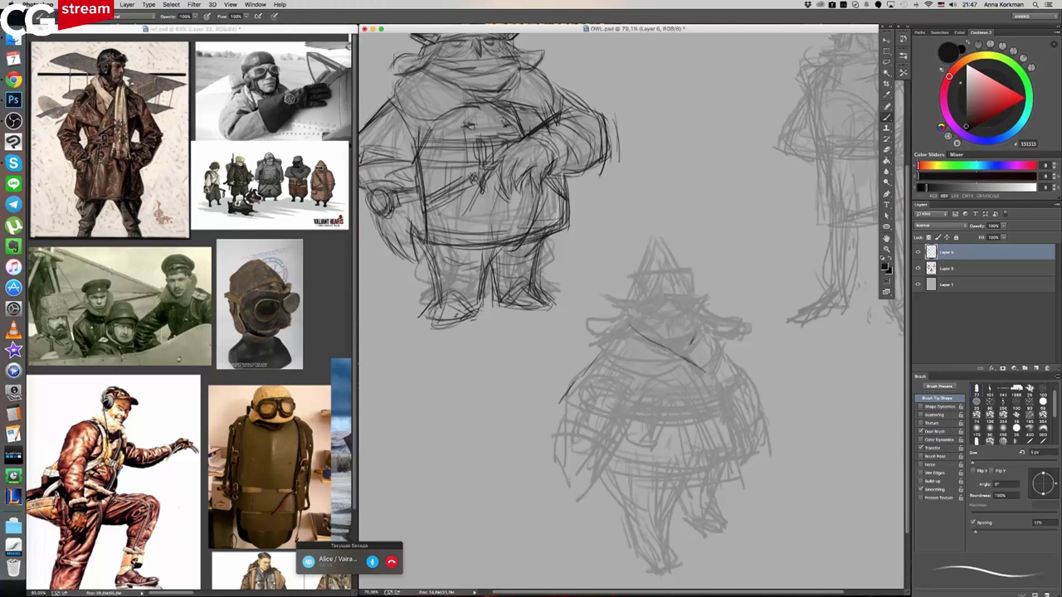
- Bring the leather jacket photos into view in the reference document and draw both collar flaps of the pointed-hat owl
left_click(326, 324)
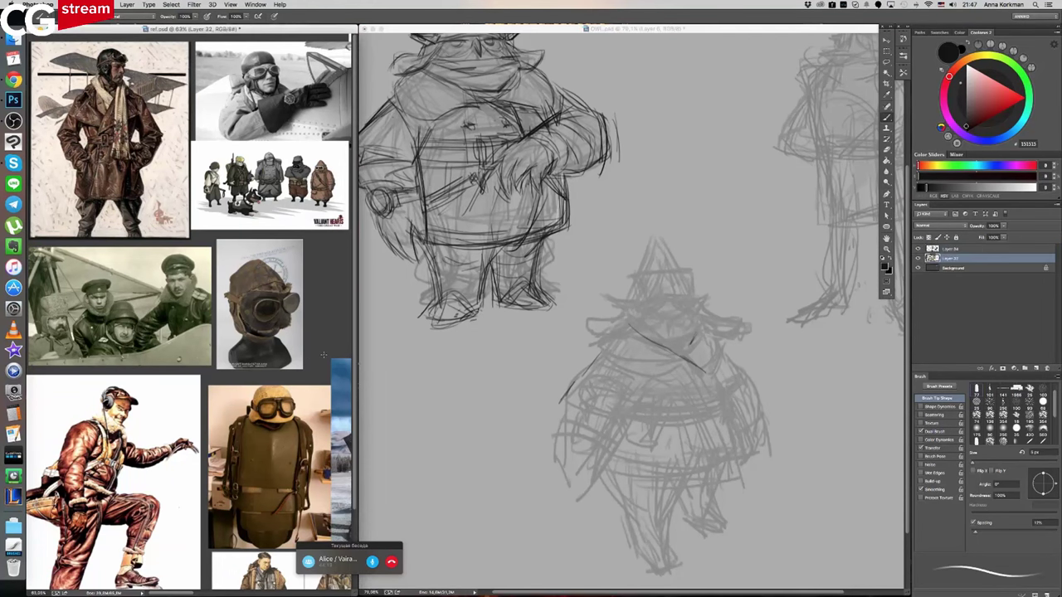
left_click_drag(327, 324, 268, 332)
left_click_drag(338, 341, 253, 376)
scroll(323, 347, "right", 12)
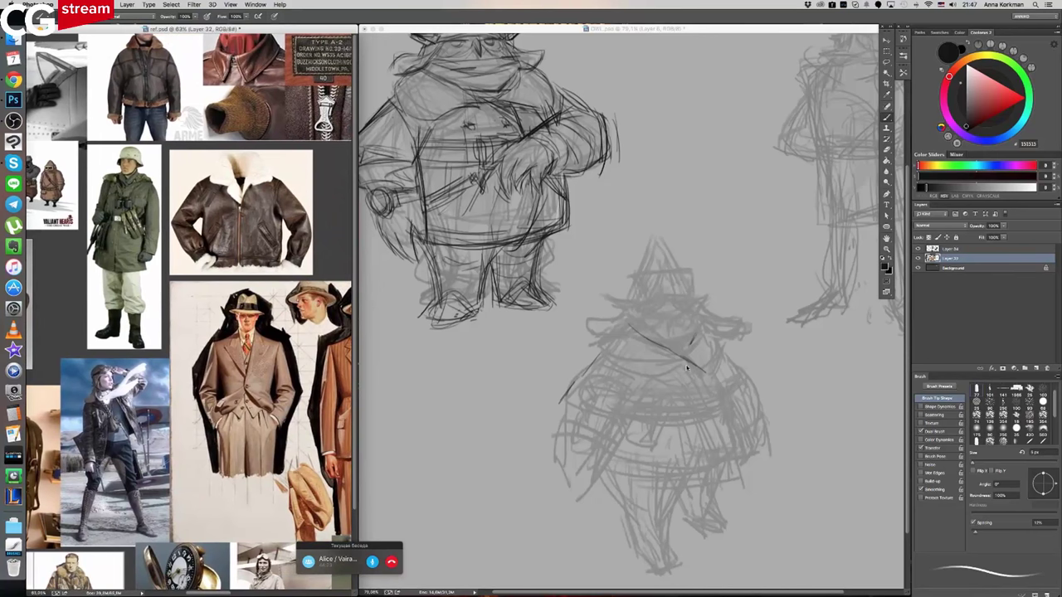
left_click(687, 367)
mouse_move(682, 353)
left_mouse_down()
mouse_move(696, 403)
mouse_move(653, 363)
mouse_move(618, 362)
mouse_move(656, 363)
left_mouse_up()
mouse_move(704, 325)
left_mouse_down()
mouse_move(718, 338)
mouse_move(715, 367)
mouse_move(663, 365)
mouse_move(678, 378)
mouse_move(701, 337)
mouse_move(709, 370)
left_mouse_up()
mouse_move(716, 331)
left_mouse_down()
mouse_move(724, 344)
mouse_move(717, 330)
left_mouse_up()
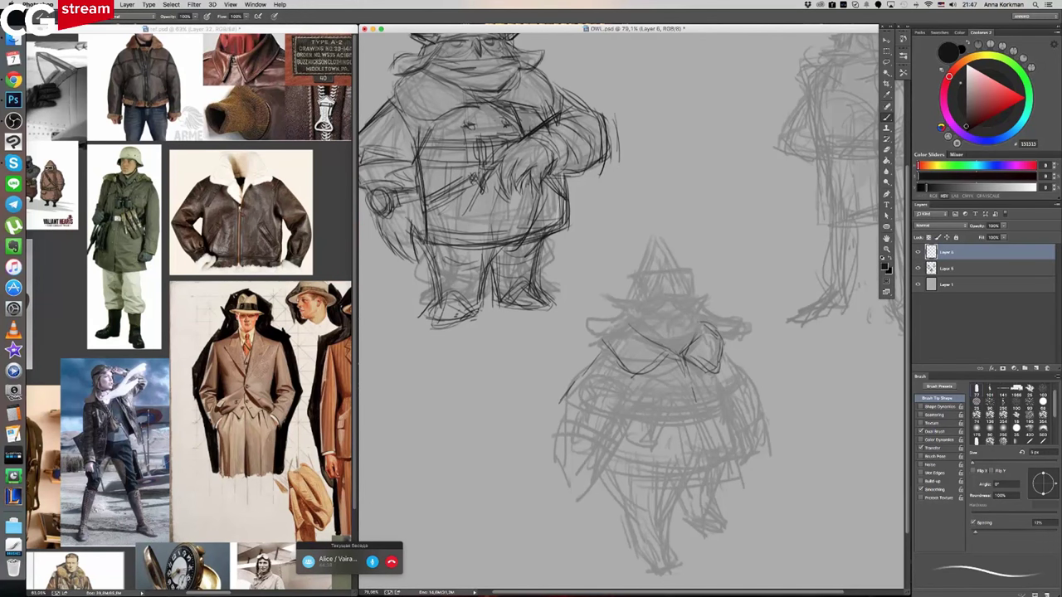
- Draw the pointed-hat owl's V-shaped brows, beak and narrowed eyes
mouse_move(599, 353)
left_mouse_down()
mouse_move(609, 348)
mouse_move(598, 347)
left_mouse_up()
mouse_move(629, 309)
left_mouse_down()
mouse_move(692, 316)
mouse_move(678, 315)
mouse_move(704, 294)
left_mouse_up()
mouse_move(675, 319)
left_mouse_down()
mouse_move(680, 334)
mouse_move(664, 325)
left_mouse_up()
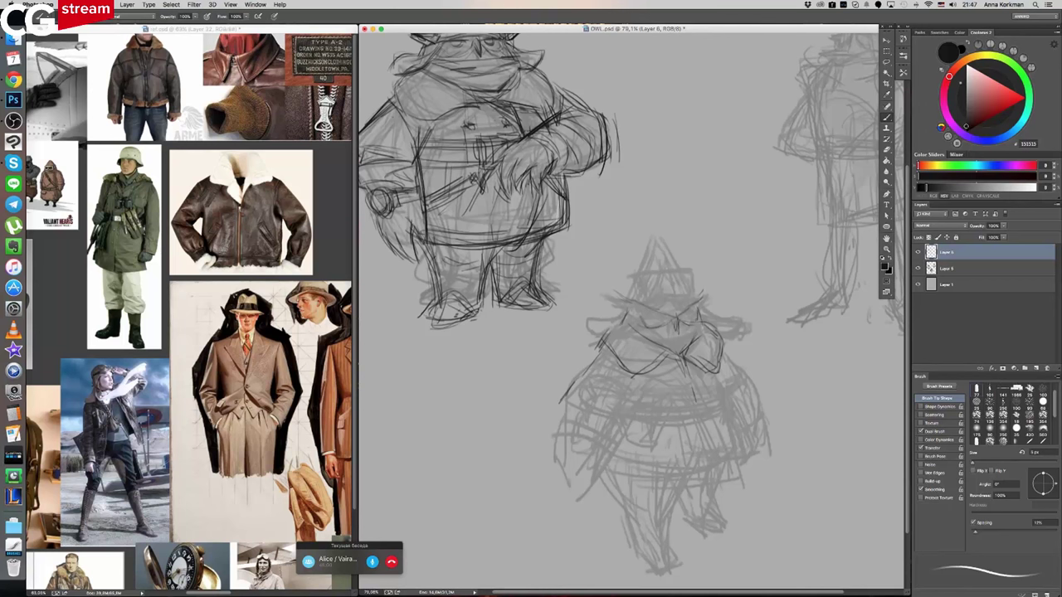
left_click_drag(681, 318, 690, 311)
left_click_drag(686, 313, 693, 318)
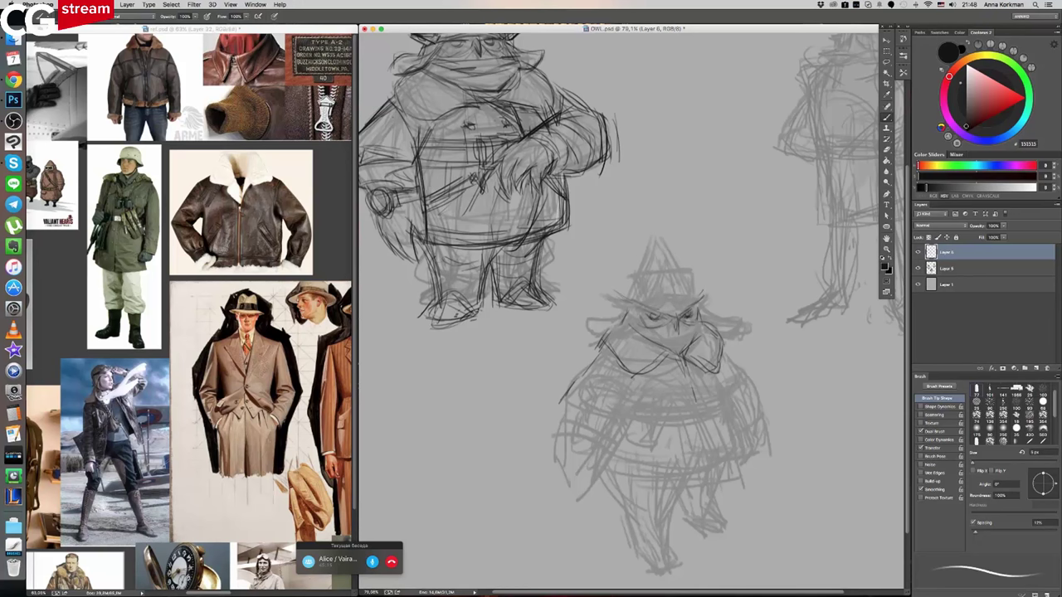
- Bring the owl photos into view in the reference document and refine the pointed-hat owl's forehead between the brows
left_click(296, 366)
left_click_drag(296, 366, 48, 303)
left_click_drag(232, 348, 189, 344)
scroll(189, 344, "down", 3)
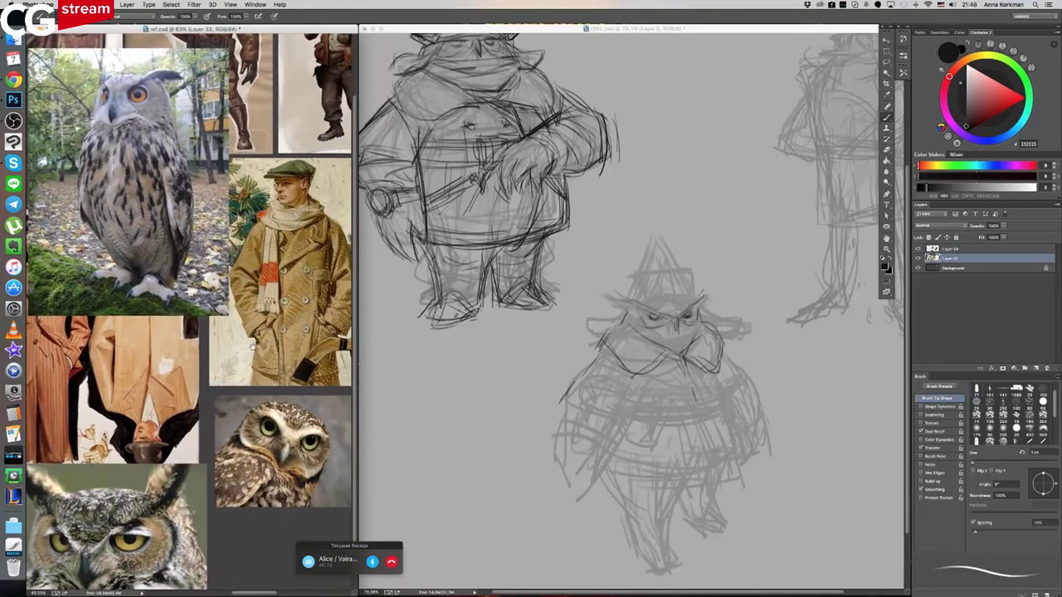
left_click(651, 318)
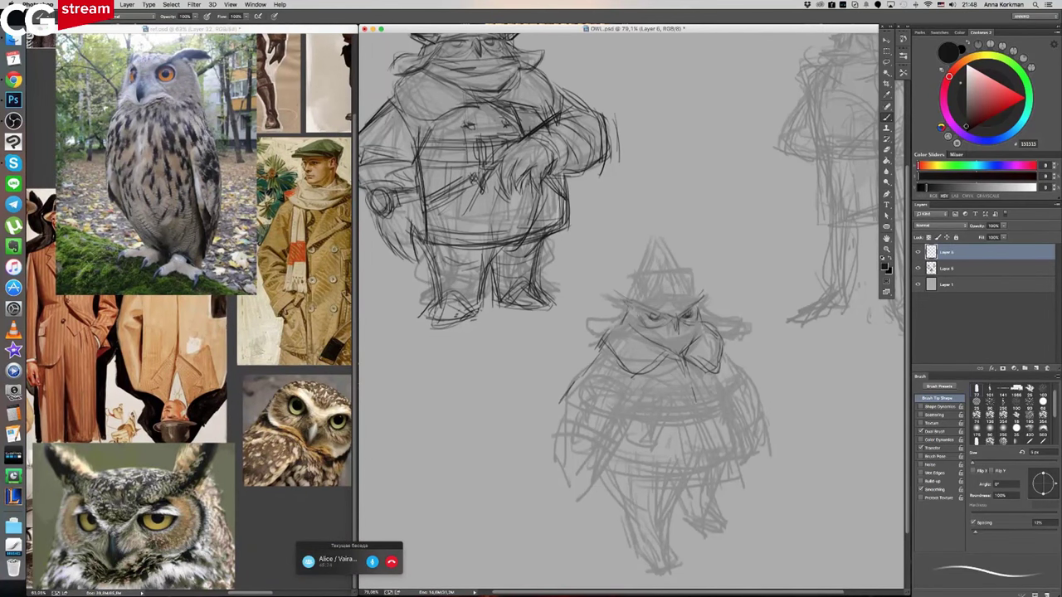
left_click_drag(656, 303, 677, 305)
- Outline the sides of the pointed hat and sketch feather tufts sticking out on both sides of the head
left_click_drag(652, 239, 612, 322)
mouse_move(664, 232)
left_mouse_down()
mouse_move(700, 297)
mouse_move(622, 330)
mouse_move(591, 321)
mouse_move(576, 332)
mouse_move(614, 316)
left_mouse_up()
mouse_move(699, 297)
left_mouse_down()
mouse_move(710, 318)
mouse_move(741, 316)
mouse_move(726, 325)
left_mouse_up()
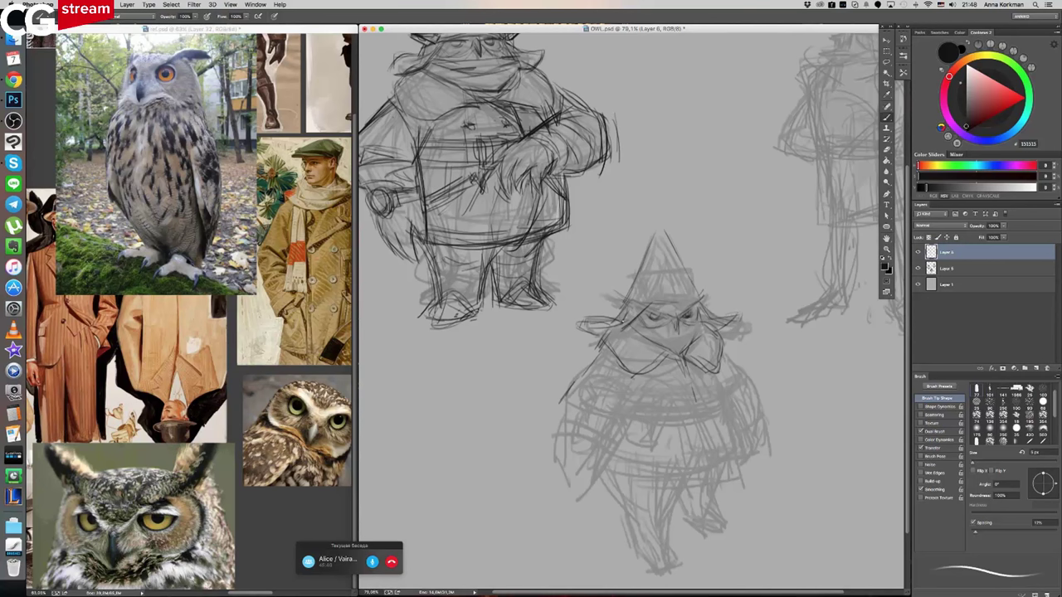
mouse_move(585, 329)
left_mouse_down()
mouse_move(620, 333)
mouse_move(618, 324)
left_mouse_up()
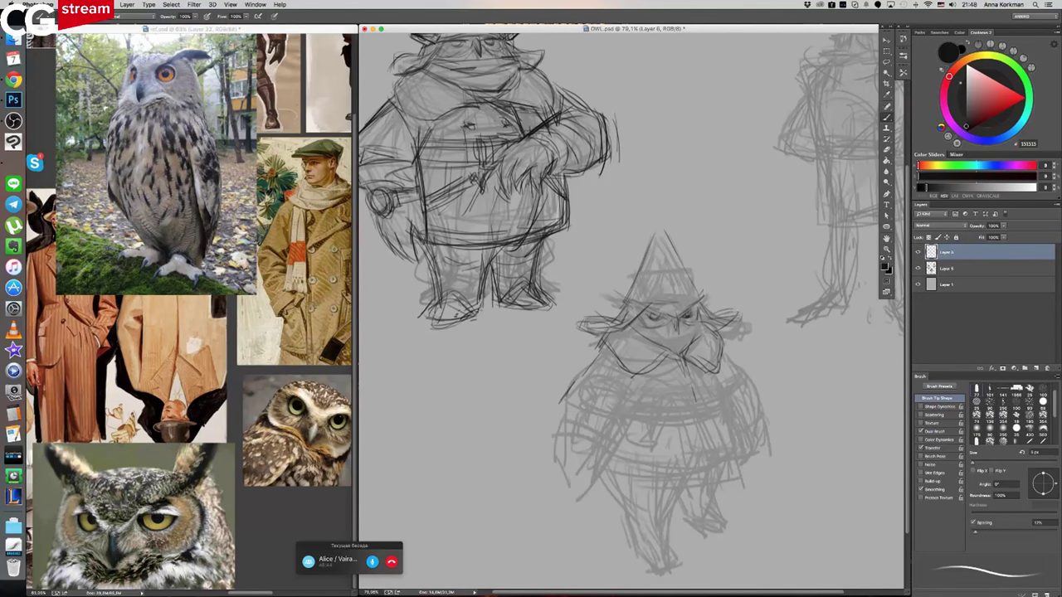
left_click_drag(703, 316, 708, 331)
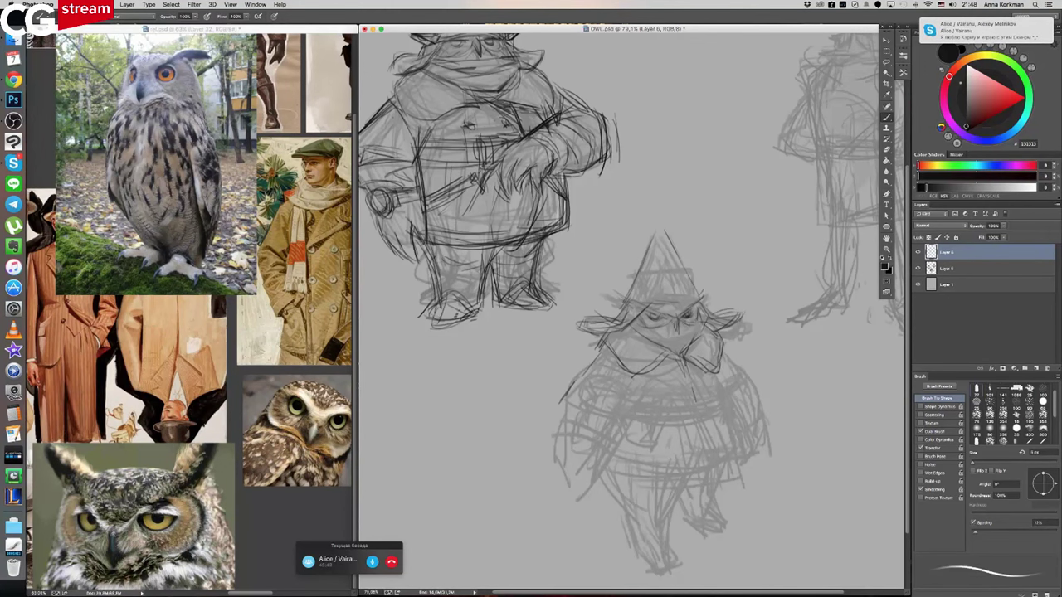
- Reinforce the far side of the pointed-hat owl's face and its collar flap down to the closure
left_click_drag(702, 319, 691, 353)
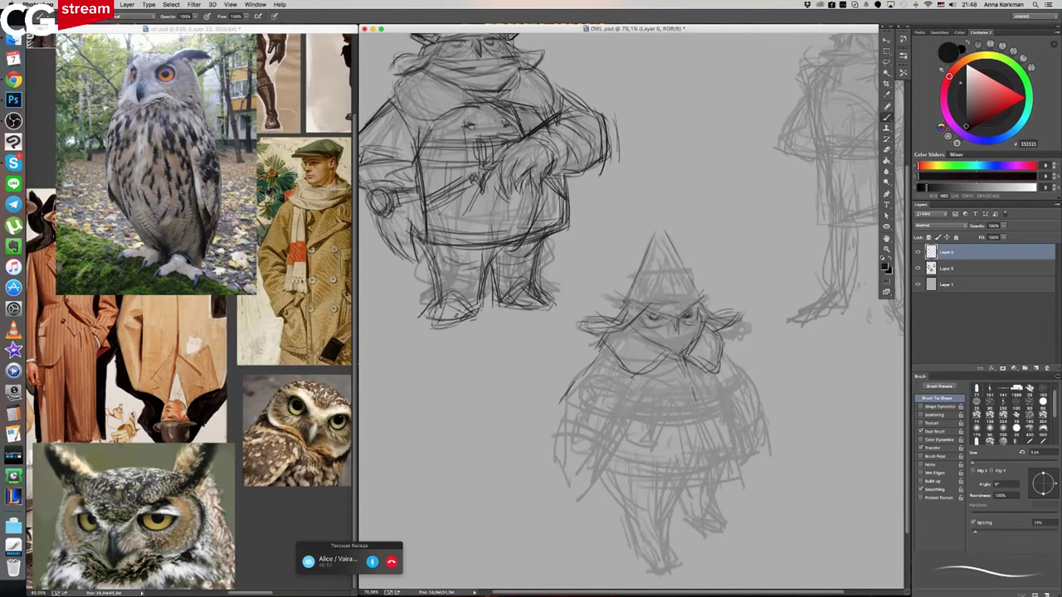
mouse_move(702, 312)
left_mouse_down()
mouse_move(696, 364)
mouse_move(726, 364)
mouse_move(720, 372)
left_mouse_up()
left_click_drag(691, 354, 702, 363)
- Bring the full-figure costume references into view and draw the pointed-hat owl's shoulder line, round pendant and chest folds
left_click_drag(327, 239, 200, 331)
left_click_drag(290, 329, 254, 328)
left_click_drag(326, 329, 263, 328)
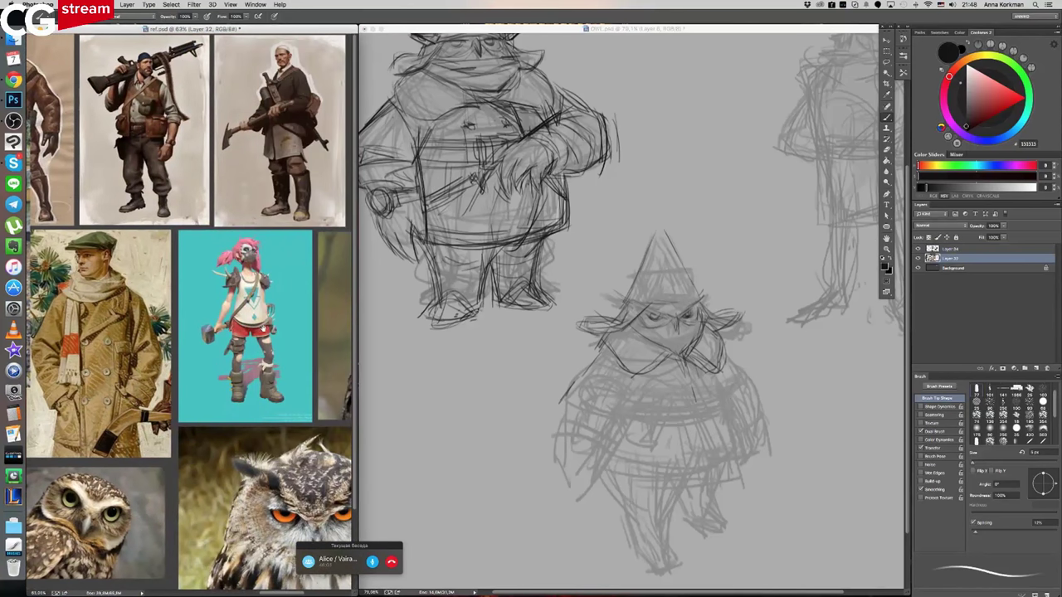
left_click(592, 358)
mouse_move(585, 361)
left_mouse_down()
mouse_move(628, 374)
mouse_move(638, 400)
mouse_move(677, 397)
left_mouse_up()
left_click_drag(682, 380, 690, 407)
mouse_move(697, 371)
left_mouse_down()
mouse_move(696, 410)
mouse_move(679, 412)
left_mouse_up()
mouse_move(660, 358)
left_mouse_down()
mouse_move(682, 367)
mouse_move(679, 388)
left_mouse_up()
mouse_move(675, 391)
left_mouse_down()
mouse_move(685, 409)
mouse_move(695, 403)
mouse_move(690, 384)
mouse_move(727, 399)
mouse_move(652, 409)
left_mouse_up()
- Sketch the pointed-hat owl's waist side and a curved lower belt edge across the belly
left_click_drag(707, 387, 735, 420)
left_click_drag(735, 407, 730, 423)
mouse_move(635, 438)
left_mouse_down()
mouse_move(703, 447)
mouse_move(733, 433)
mouse_move(740, 414)
left_mouse_up()
mouse_move(668, 407)
left_mouse_down()
mouse_move(668, 423)
mouse_move(682, 407)
mouse_move(659, 420)
left_mouse_up()
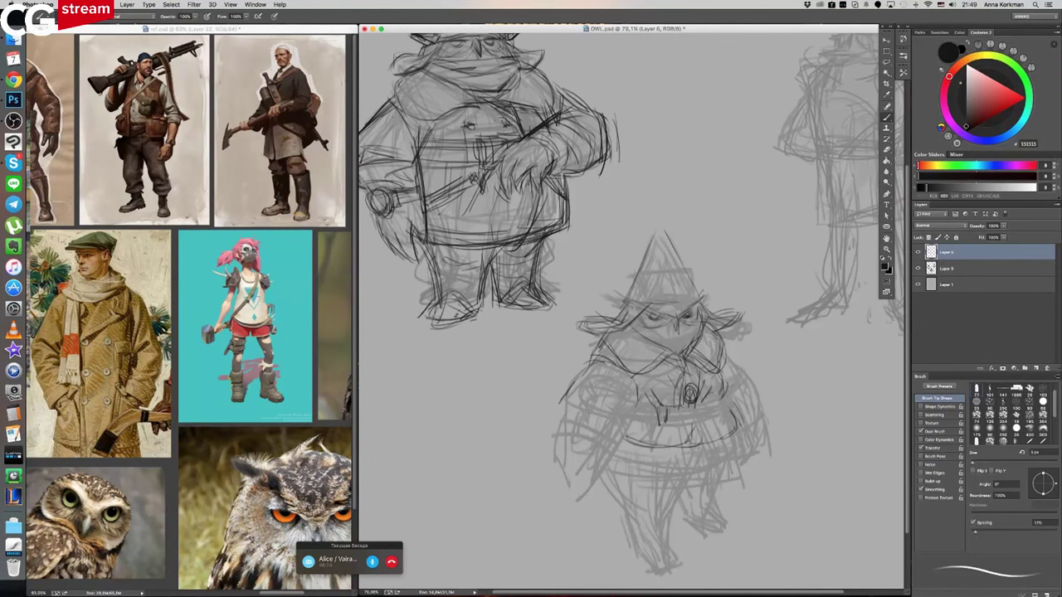
- Add collar strokes, pointed tufts beside the hat on both sides and a band line on the hat
left_click_drag(662, 357, 641, 368)
left_click_drag(612, 336, 609, 356)
left_click_drag(600, 285, 626, 305)
left_click_drag(598, 282, 620, 295)
mouse_move(702, 295)
left_mouse_down()
mouse_move(715, 284)
mouse_move(716, 303)
left_mouse_up()
left_click_drag(634, 287, 652, 287)
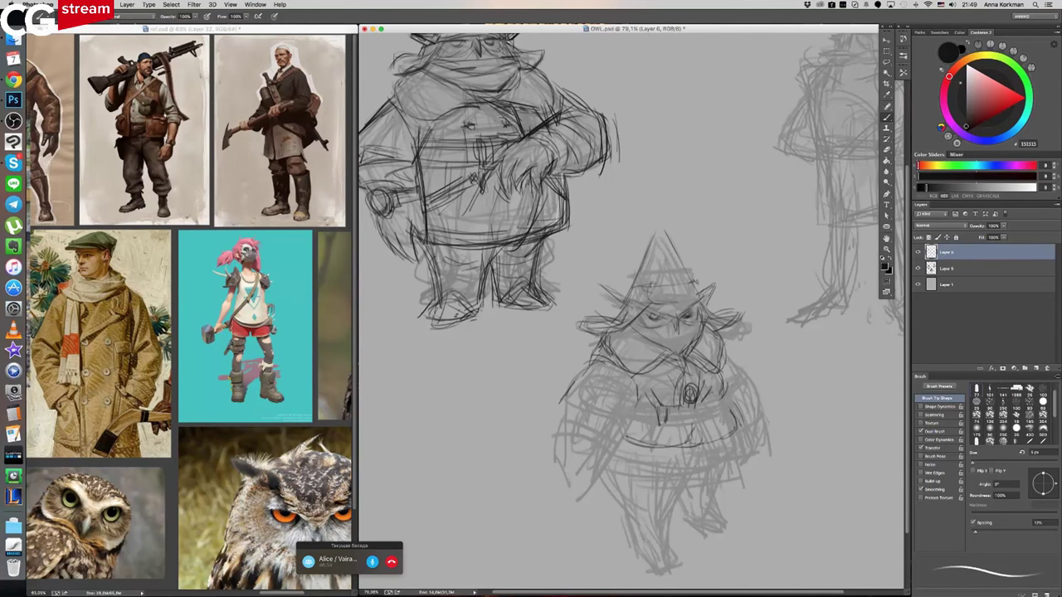
- Draw the neckline beneath the pointed-hat owl's beak and strengthen the inner collar edges
mouse_move(639, 340)
left_mouse_down()
mouse_move(665, 357)
mouse_move(644, 331)
mouse_move(702, 333)
mouse_move(706, 345)
left_mouse_up()
mouse_move(692, 322)
left_mouse_down()
mouse_move(706, 354)
mouse_move(652, 357)
mouse_move(688, 351)
left_mouse_up()
mouse_move(689, 347)
left_mouse_down()
mouse_move(709, 357)
mouse_move(703, 341)
left_mouse_up()
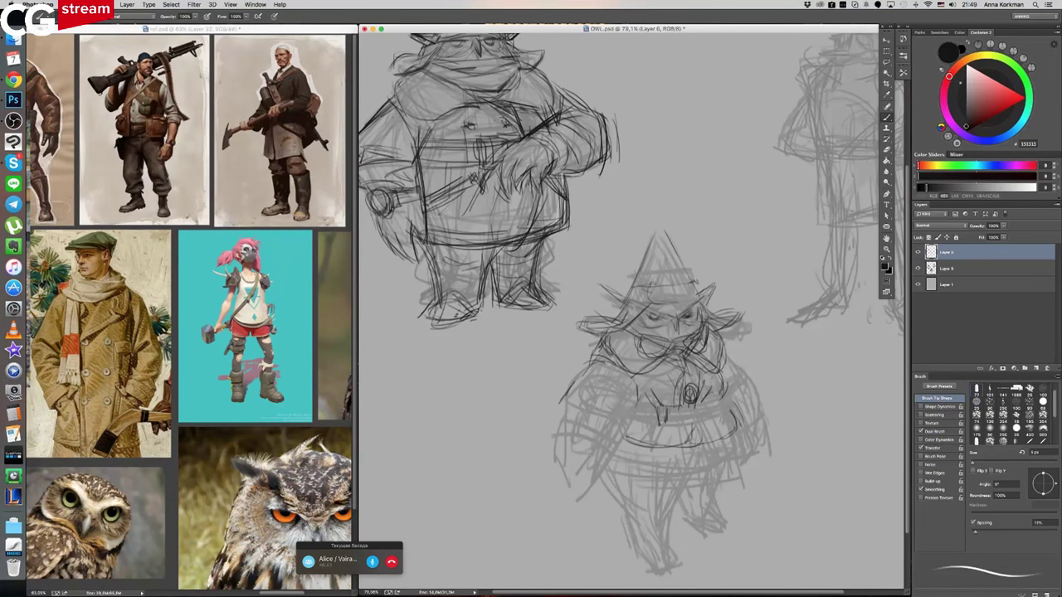
- Draw the pointed hat's turned-up band and darken its cone and tip, with a stroke on the side tuft
mouse_move(639, 340)
left_mouse_down()
mouse_move(667, 336)
mouse_move(654, 321)
mouse_move(669, 302)
mouse_move(644, 302)
mouse_move(661, 265)
mouse_move(700, 268)
mouse_move(699, 292)
left_mouse_up()
mouse_move(644, 267)
left_mouse_down()
mouse_move(684, 269)
mouse_move(637, 302)
left_mouse_up()
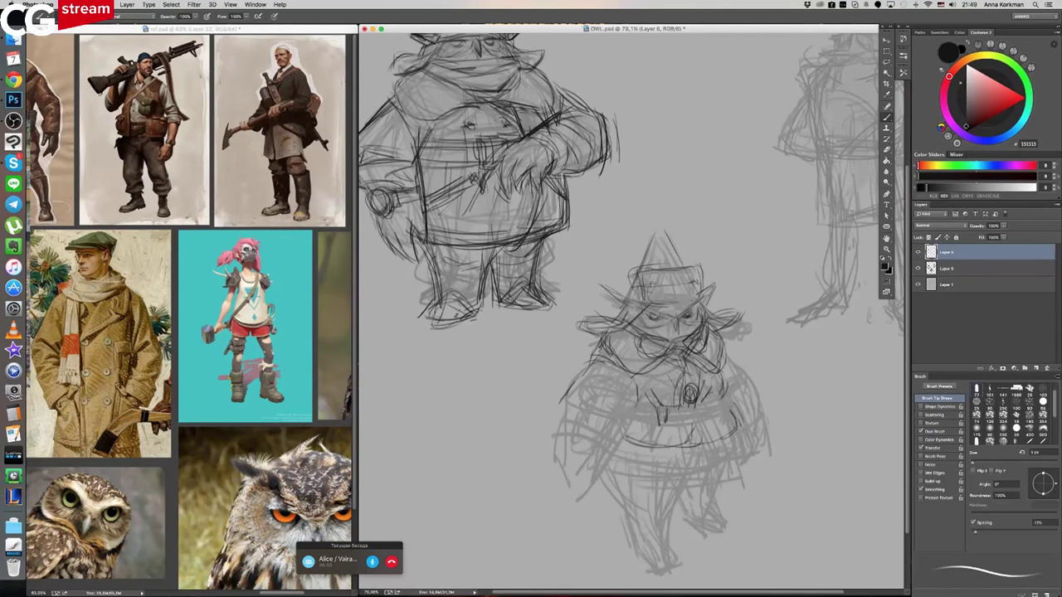
mouse_move(653, 224)
left_mouse_down()
mouse_move(659, 242)
mouse_move(644, 249)
mouse_move(664, 232)
mouse_move(652, 239)
left_mouse_up()
left_click_drag(650, 240, 649, 263)
left_click_drag(650, 246, 648, 269)
mouse_move(659, 226)
left_mouse_down()
mouse_move(687, 266)
mouse_move(644, 258)
mouse_move(634, 274)
left_mouse_up()
left_click_drag(673, 245, 683, 261)
left_click_drag(714, 307, 725, 322)
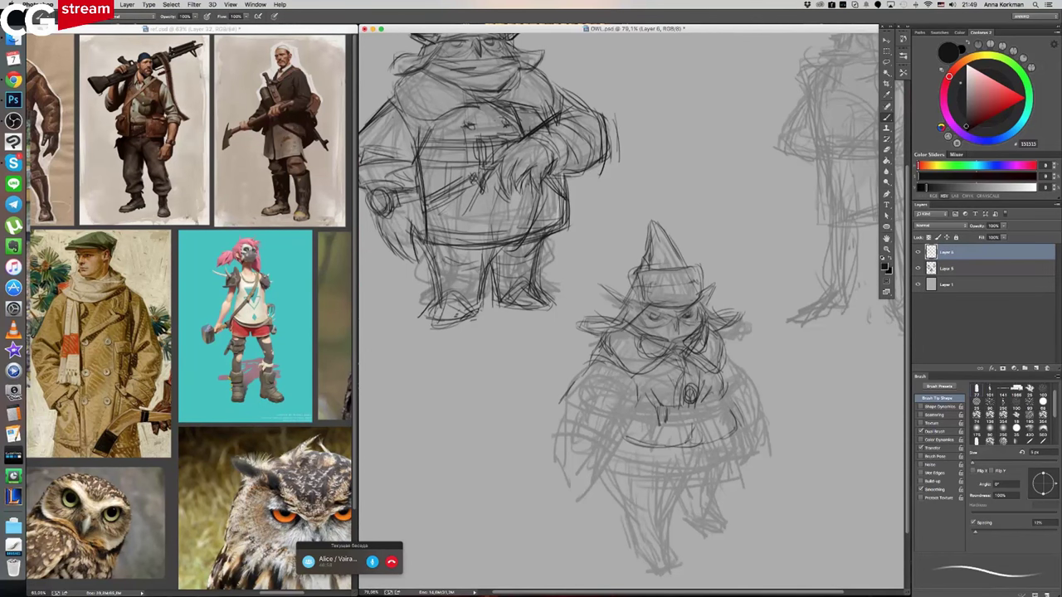
- Draw the outer contours of the pointed-hat owl's wing sleeves and the sides of its coat
left_click_drag(725, 366, 722, 389)
left_click_drag(725, 345, 741, 363)
mouse_move(599, 350)
left_mouse_down()
mouse_move(567, 380)
mouse_move(559, 433)
left_mouse_up()
left_click_drag(640, 387, 622, 425)
left_click_drag(622, 426, 609, 450)
left_click_drag(625, 398, 616, 469)
left_click_drag(622, 427, 614, 473)
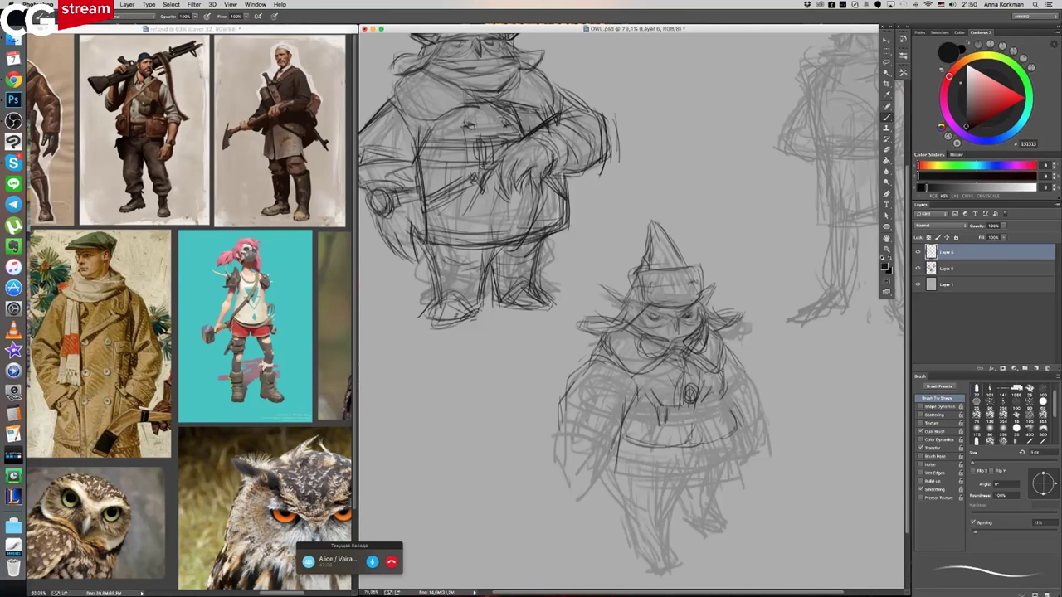
mouse_move(724, 337)
left_mouse_down()
mouse_move(771, 398)
mouse_move(771, 424)
mouse_move(762, 390)
mouse_move(770, 429)
left_mouse_up()
left_click_drag(727, 397, 752, 454)
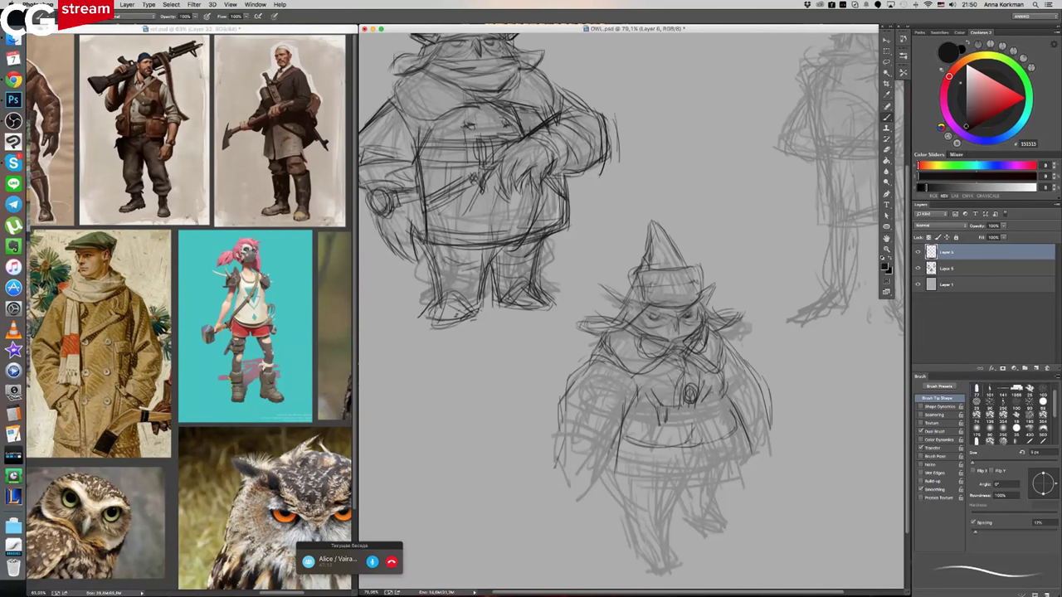
- Outline the pointed-hat owl's tapering trouser legs and both feet
left_click_drag(685, 470, 668, 557)
mouse_move(612, 490)
left_mouse_down()
mouse_move(639, 535)
mouse_move(655, 515)
mouse_move(643, 522)
mouse_move(676, 517)
left_mouse_up()
mouse_move(724, 463)
left_mouse_down()
mouse_move(720, 496)
mouse_move(685, 517)
mouse_move(720, 541)
left_mouse_up()
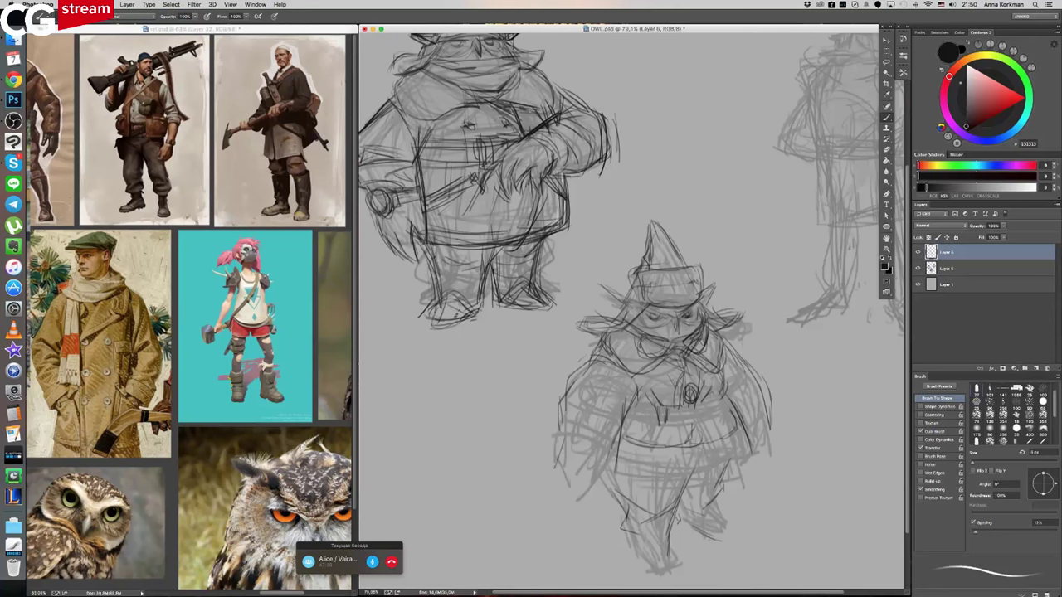
left_click_drag(643, 556, 662, 583)
left_click_drag(707, 513, 730, 541)
mouse_move(645, 563)
left_mouse_down()
mouse_move(672, 579)
mouse_move(667, 468)
mouse_move(645, 493)
mouse_move(657, 504)
left_mouse_up()
- Add fold strokes on the pointed-hat owl's trousers and coat hem, inner sleeve and belly
left_click_drag(659, 455, 655, 478)
left_click_drag(683, 432, 702, 446)
mouse_move(654, 496)
left_mouse_down()
mouse_move(668, 502)
mouse_move(667, 467)
mouse_move(632, 471)
left_mouse_up()
left_click_drag(625, 453, 622, 476)
mouse_move(622, 403)
left_mouse_down()
mouse_move(605, 446)
mouse_move(601, 433)
left_mouse_up()
left_click_drag(677, 410, 704, 386)
mouse_move(674, 426)
left_mouse_down()
mouse_move(707, 393)
mouse_move(718, 396)
left_mouse_up()
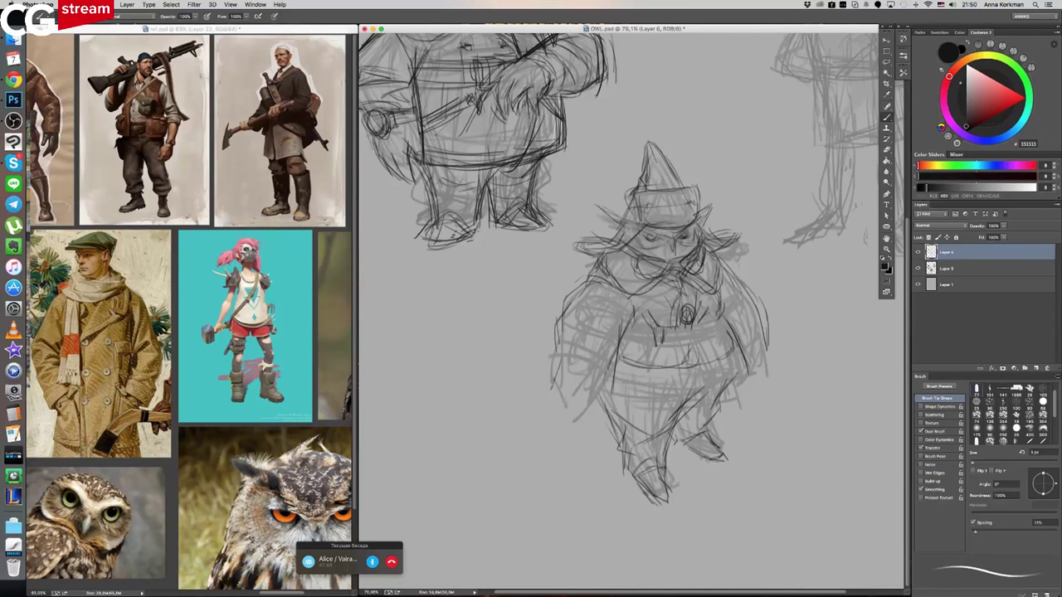
- Draw pointed feather tips at the ends of both wings and darken the near wing's outer edge
mouse_move(556, 332)
left_mouse_down()
mouse_move(548, 381)
mouse_move(573, 410)
left_mouse_up()
left_click_drag(763, 337, 771, 370)
left_click_drag(769, 360, 754, 375)
mouse_move(763, 335)
left_mouse_down()
mouse_move(745, 380)
mouse_move(759, 386)
left_mouse_up()
mouse_move(602, 387)
left_mouse_down()
mouse_move(574, 418)
mouse_move(560, 406)
left_mouse_up()
left_click_drag(563, 390, 558, 419)
left_click_drag(561, 320, 558, 370)
left_click_drag(559, 295, 557, 383)
mouse_move(556, 344)
left_mouse_down()
mouse_move(548, 398)
mouse_move(560, 414)
mouse_move(550, 415)
left_mouse_up()
left_click_drag(579, 406, 552, 418)
mouse_move(599, 387)
left_mouse_down()
mouse_move(569, 420)
mouse_move(603, 399)
left_mouse_up()
left_click_drag(619, 361, 593, 406)
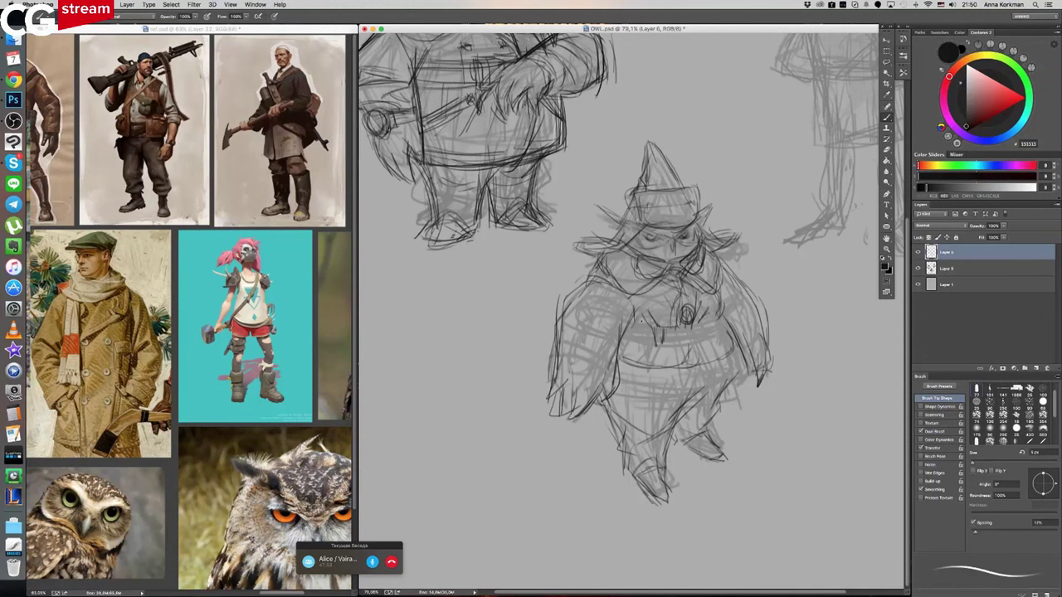
- Reinforce the far wing's contour with layered feather strokes and extend the near wing's feather tips
left_click_drag(758, 321, 771, 365)
mouse_move(730, 258)
left_mouse_down()
mouse_move(764, 312)
mouse_move(764, 374)
mouse_move(748, 292)
mouse_move(764, 302)
mouse_move(757, 325)
left_mouse_up()
left_click_drag(747, 302, 744, 390)
left_click_drag(746, 374, 737, 390)
left_click_drag(753, 359, 749, 370)
left_click_drag(599, 400, 579, 430)
left_click_drag(584, 428, 570, 432)
left_click_drag(577, 419, 570, 430)
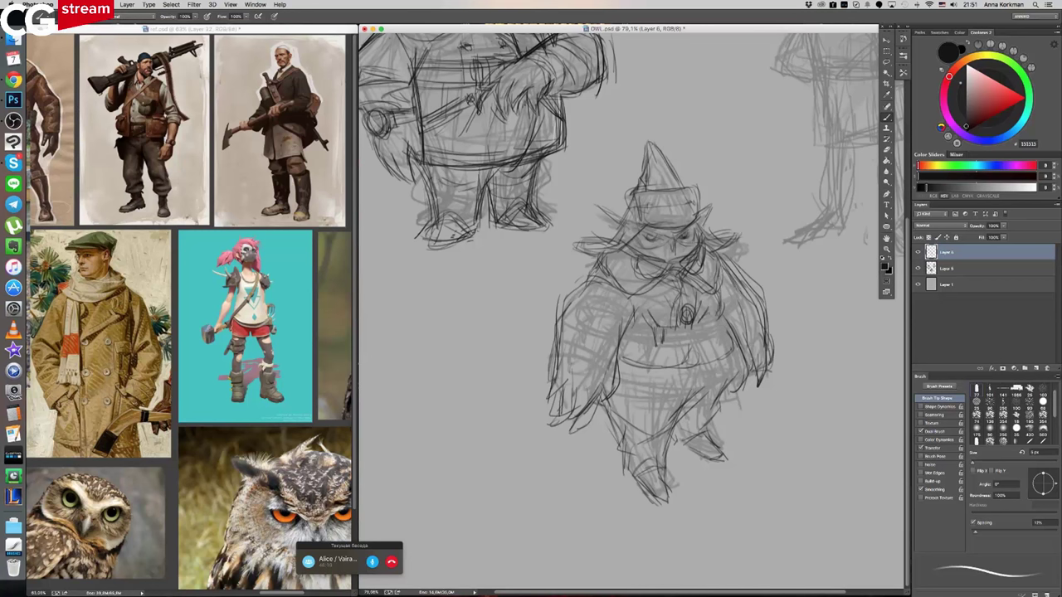
- Draw the upper belt edge and darken the coat's far side where it meets the wing
left_click_drag(729, 307, 732, 359)
mouse_move(630, 326)
left_mouse_down()
mouse_move(681, 335)
mouse_move(727, 313)
mouse_move(689, 342)
mouse_move(700, 344)
mouse_move(729, 322)
mouse_move(715, 335)
mouse_move(684, 330)
left_mouse_up()
mouse_move(727, 297)
left_mouse_down()
mouse_move(724, 311)
mouse_move(735, 317)
left_mouse_up()
left_click_drag(730, 290, 742, 350)
left_click_drag(743, 314, 738, 378)
left_click_drag(743, 343, 736, 380)
- Darken the lower belt edge on the pointed-hat owl and add a hanging strap and a pendant cord line
mouse_move(620, 373)
left_mouse_down()
mouse_move(688, 362)
mouse_move(727, 370)
mouse_move(742, 346)
mouse_move(701, 373)
left_mouse_up()
left_click_drag(682, 347, 702, 374)
left_click_drag(681, 281, 677, 311)
left_click_drag(697, 363, 688, 379)
mouse_move(612, 378)
left_mouse_down()
mouse_move(687, 370)
mouse_move(669, 373)
left_mouse_up()
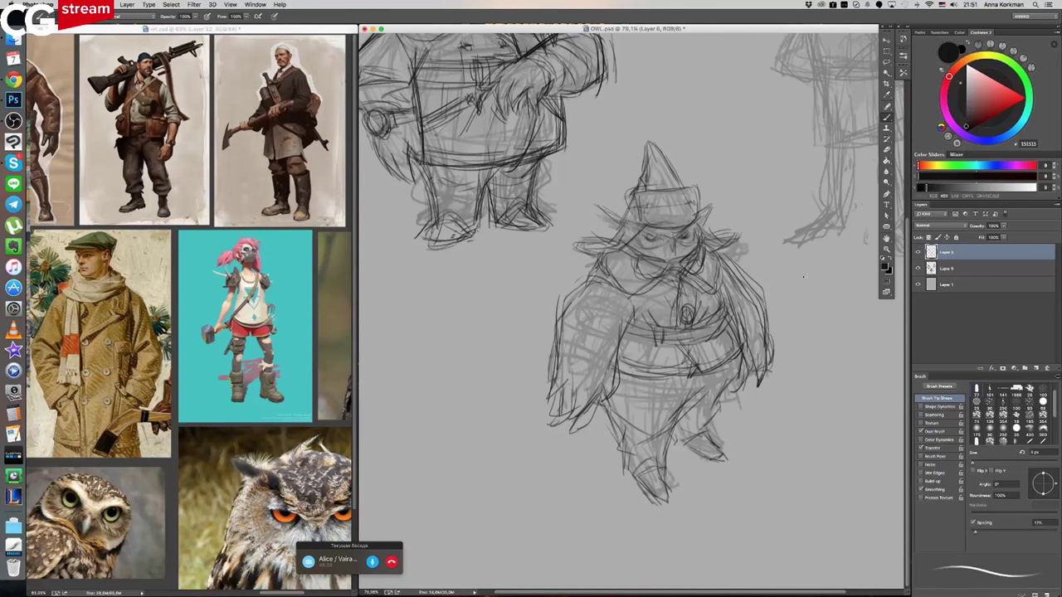
- Thicken the outer shoulder and wing contours of the pointed-hat owl and the near wing's lower feathers
left_click_drag(591, 269, 554, 320)
left_click_drag(588, 277, 547, 325)
left_click_drag(743, 272, 768, 307)
left_click_drag(569, 304, 549, 370)
left_click_drag(552, 327, 547, 355)
left_click_drag(756, 291, 765, 320)
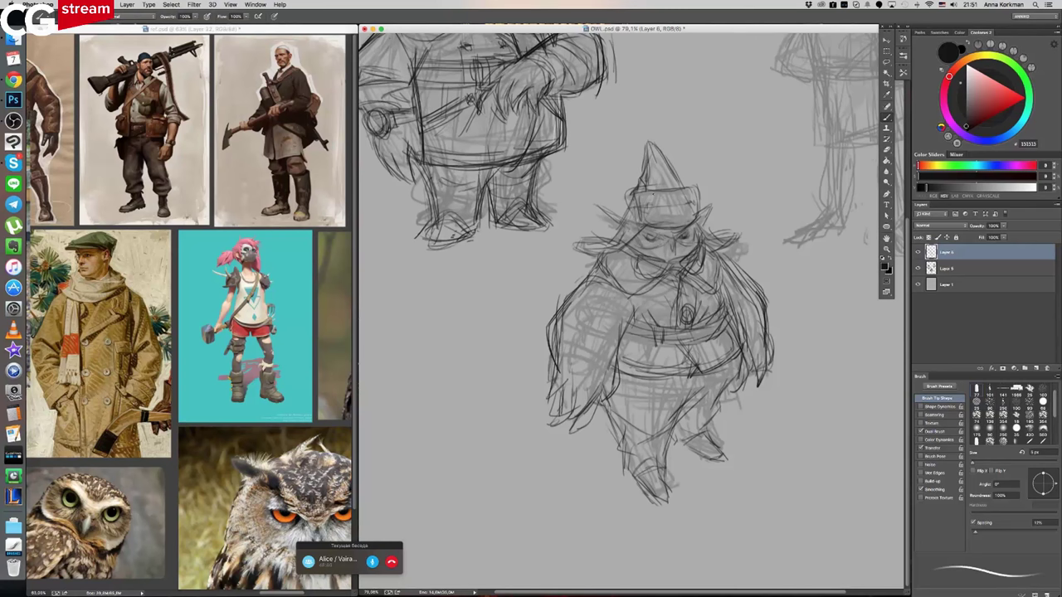
left_click_drag(605, 390, 584, 420)
left_click_drag(592, 414, 576, 429)
- Outline the tall cylindrical hat of the slim owl with a slightly peaked top
left_click_drag(796, 273, 778, 283)
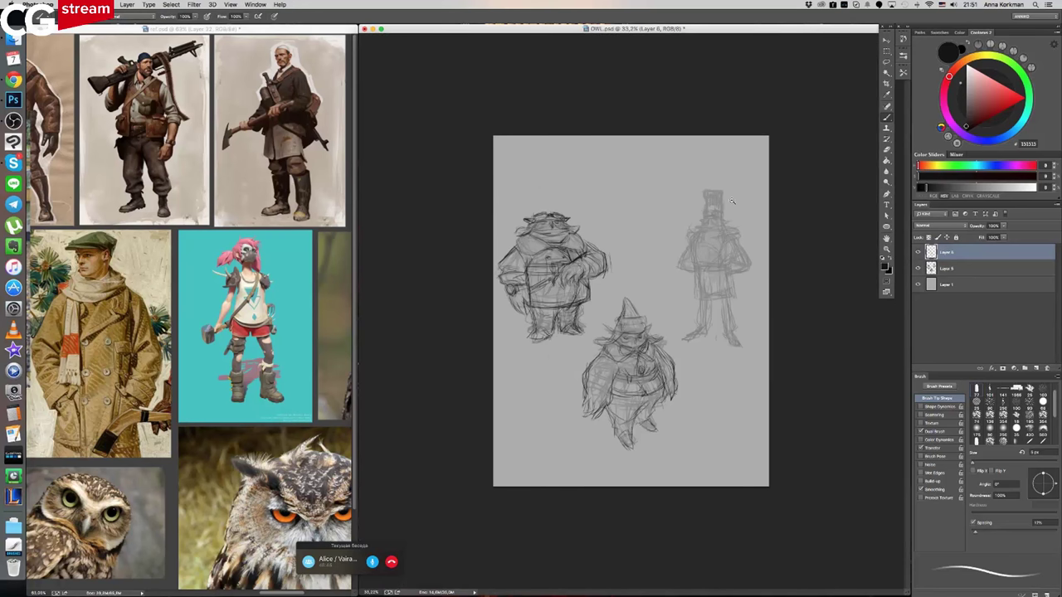
scroll(732, 200, "up", 3)
left_click_drag(737, 163, 738, 219)
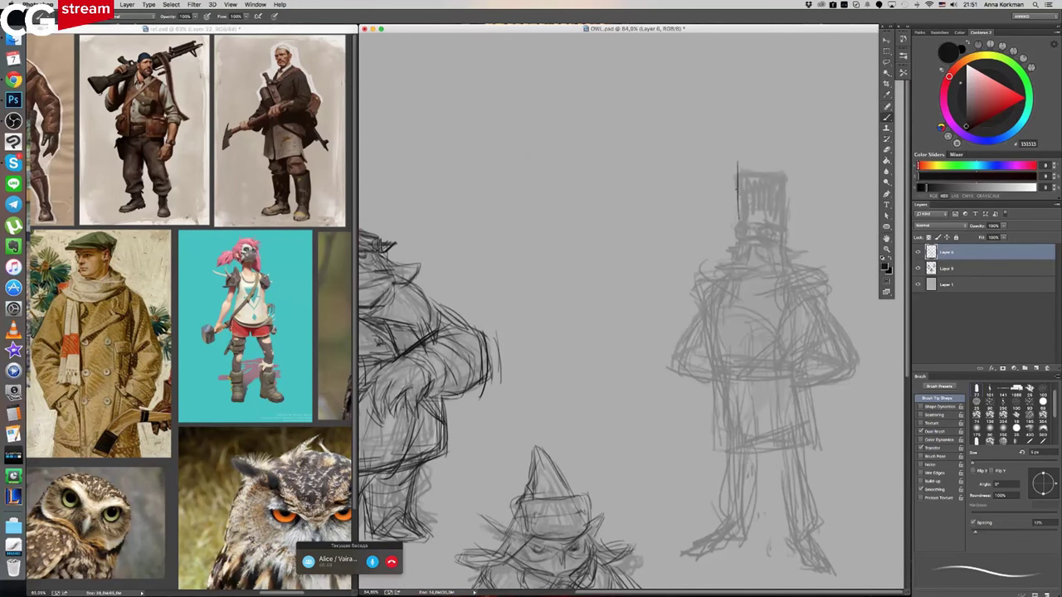
mouse_move(736, 170)
left_mouse_down()
mouse_move(792, 179)
mouse_move(785, 228)
mouse_move(787, 218)
mouse_move(730, 210)
mouse_move(748, 198)
mouse_move(782, 231)
left_mouse_up()
- Try a pair of round goggles across the slim owl's head below the tall hat
mouse_move(735, 198)
left_mouse_down()
mouse_move(730, 239)
mouse_move(733, 225)
mouse_move(777, 202)
mouse_move(739, 200)
mouse_move(737, 221)
mouse_move(738, 195)
mouse_move(761, 238)
mouse_move(780, 228)
mouse_move(761, 223)
mouse_move(784, 242)
mouse_move(741, 235)
mouse_move(762, 221)
left_mouse_up()
key("e")
left_click(887, 117)
mouse_move(746, 219)
left_mouse_down()
mouse_move(784, 231)
mouse_move(788, 223)
mouse_move(793, 253)
mouse_move(804, 250)
left_mouse_up()
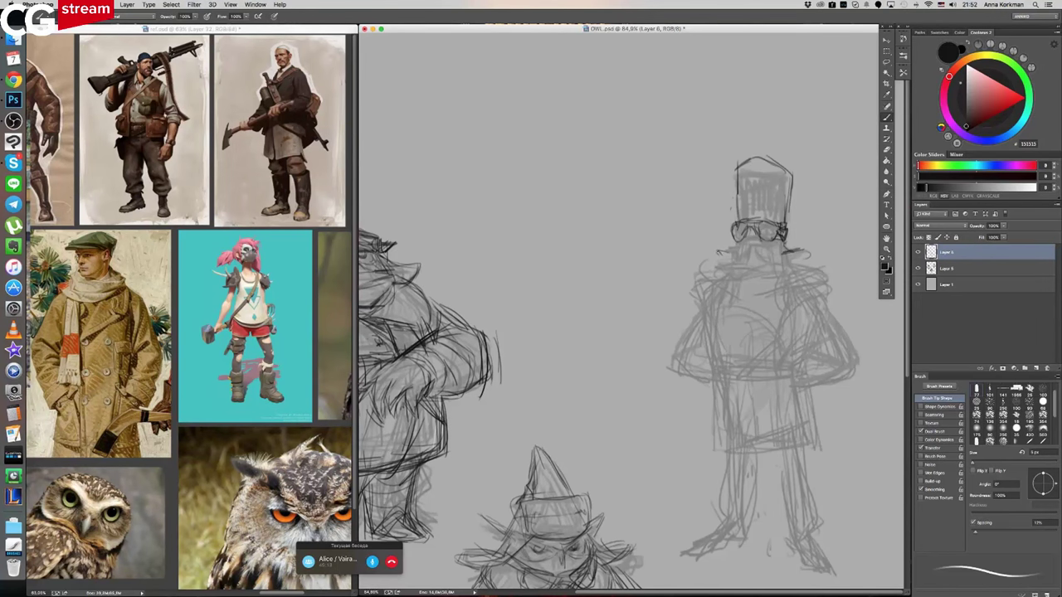
- Erase the goggles and draw pointed feather tufts on both sides of the slim owl's head
mouse_move(715, 249)
left_mouse_down()
mouse_move(730, 261)
mouse_move(808, 264)
mouse_move(810, 247)
mouse_move(804, 260)
mouse_move(788, 267)
mouse_move(807, 250)
mouse_move(783, 259)
mouse_move(792, 261)
left_mouse_up()
left_click(887, 150)
left_click(886, 116)
mouse_move(726, 253)
left_mouse_down()
mouse_move(737, 243)
mouse_move(785, 259)
mouse_move(773, 238)
left_mouse_up()
mouse_move(732, 237)
left_mouse_down()
mouse_move(773, 239)
mouse_move(734, 217)
mouse_move(770, 219)
mouse_move(738, 236)
mouse_move(781, 230)
left_mouse_up()
left_click(886, 151)
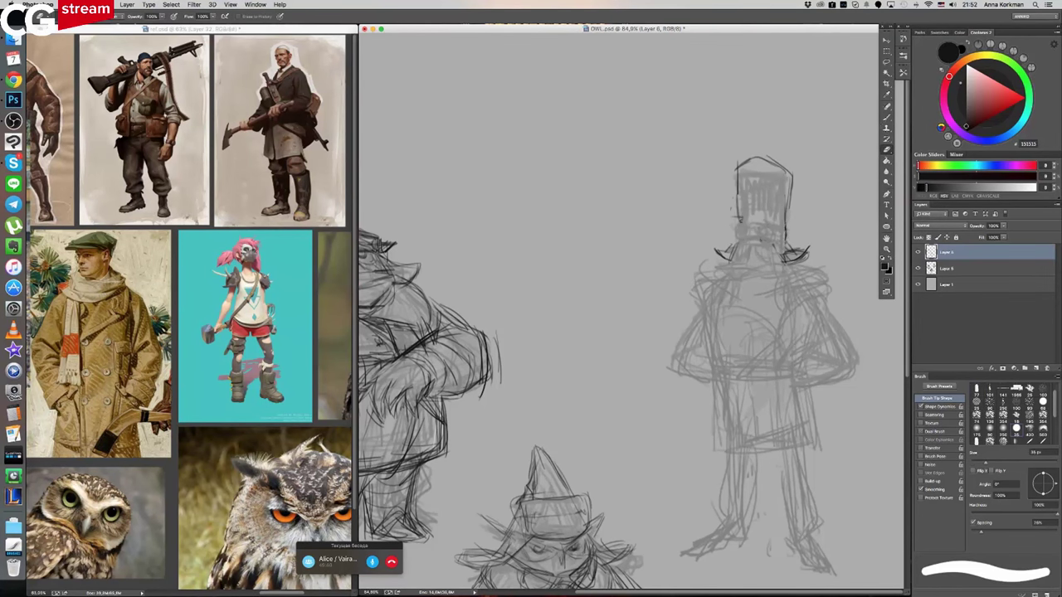
- Redraw the tall hat's sides in darker lines and add the curved lower edge around the slim owl's head
left_click(886, 117)
left_click_drag(790, 184, 788, 245)
left_click_drag(740, 181, 736, 239)
mouse_move(735, 213)
left_mouse_down()
mouse_move(737, 254)
mouse_move(790, 264)
left_mouse_up()
left_click_drag(793, 174, 788, 217)
left_click_drag(736, 239, 782, 245)
left_click_drag(728, 267, 774, 259)
- Consult the clothing references and draw the slim owl's curved shoulder edges and the long diagonal front opening of the coat
left_click(288, 262)
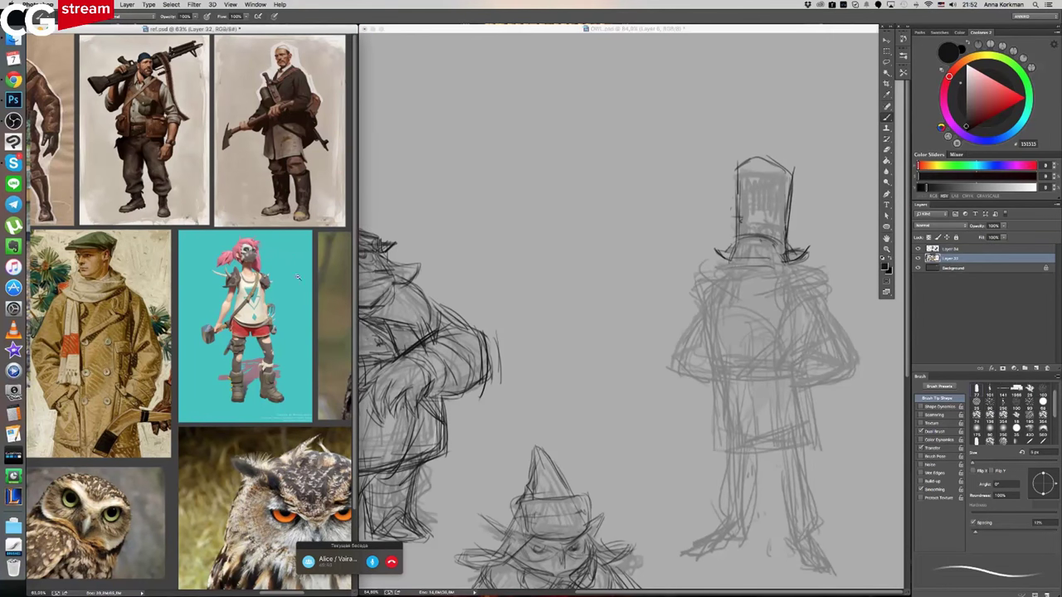
left_click_drag(300, 266, 249, 299, "super")
left_click_drag(59, 296, 233, 295)
scroll(188, 312, "right", 5)
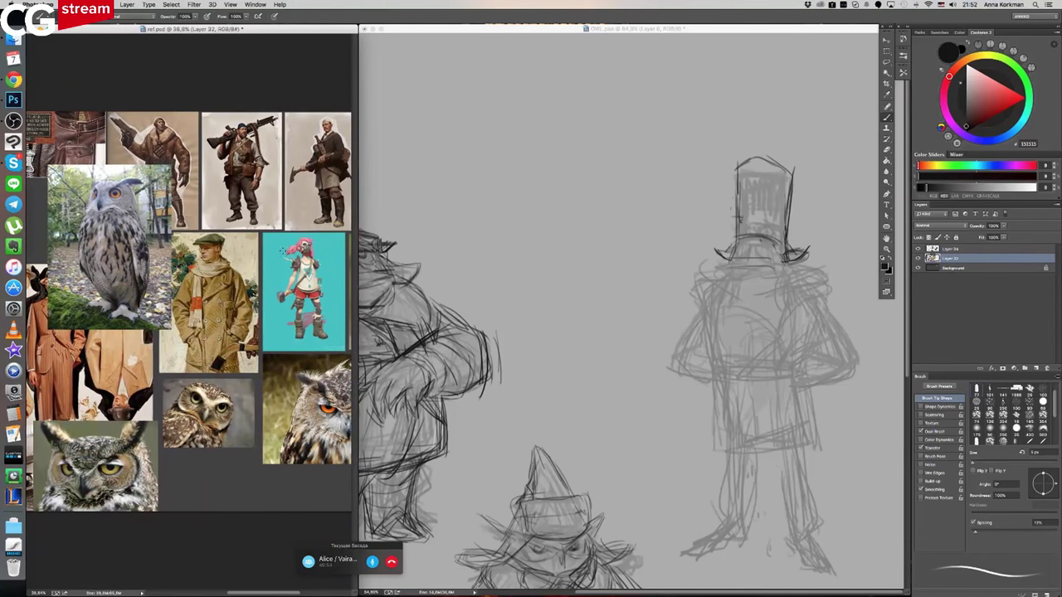
left_click(697, 243)
left_click_drag(686, 294, 731, 348)
left_click_drag(840, 284, 767, 317)
mouse_move(724, 264)
left_mouse_down()
mouse_move(794, 432)
mouse_move(714, 448)
mouse_move(815, 463)
left_mouse_up()
- Outline the slim owl's coat skirt with straight sides and a slanted, overlapping hem
left_click_drag(811, 399, 818, 468)
left_click_drag(810, 428, 817, 466)
left_click_drag(812, 378, 816, 464)
left_click_drag(819, 439, 799, 465)
left_click_drag(716, 377, 713, 451)
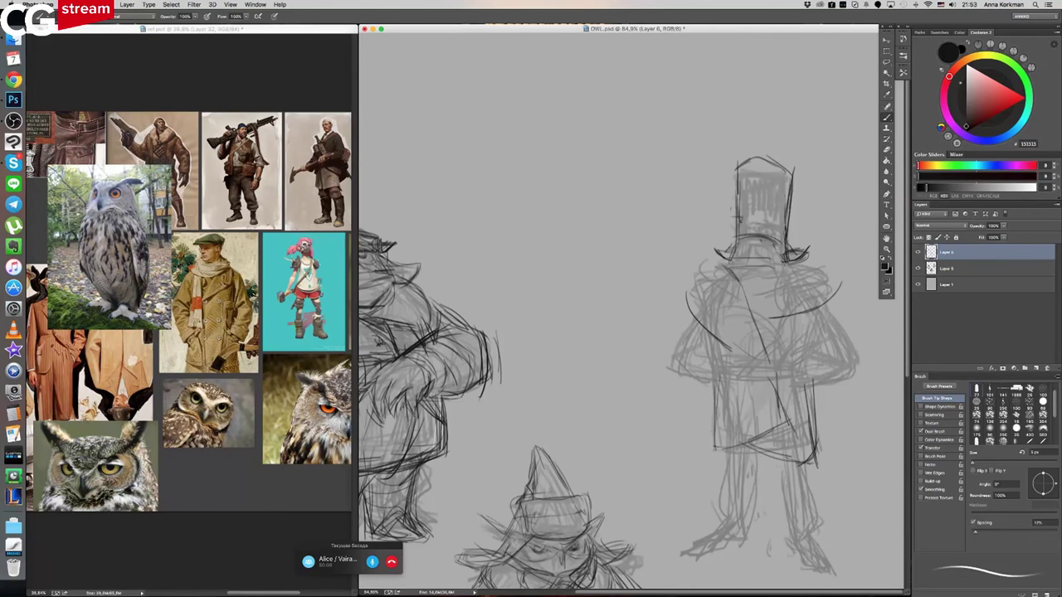
- Draw the slim owl's tapered torso sides and both bent arms tucked behind the back
left_click_drag(717, 336, 709, 370)
left_click_drag(804, 334, 801, 357)
mouse_move(828, 307)
left_mouse_down()
mouse_move(806, 335)
mouse_move(862, 345)
mouse_move(865, 359)
mouse_move(808, 388)
left_mouse_up()
mouse_move(692, 324)
left_mouse_down()
mouse_move(669, 375)
mouse_move(703, 380)
left_mouse_up()
left_click_drag(807, 352, 810, 382)
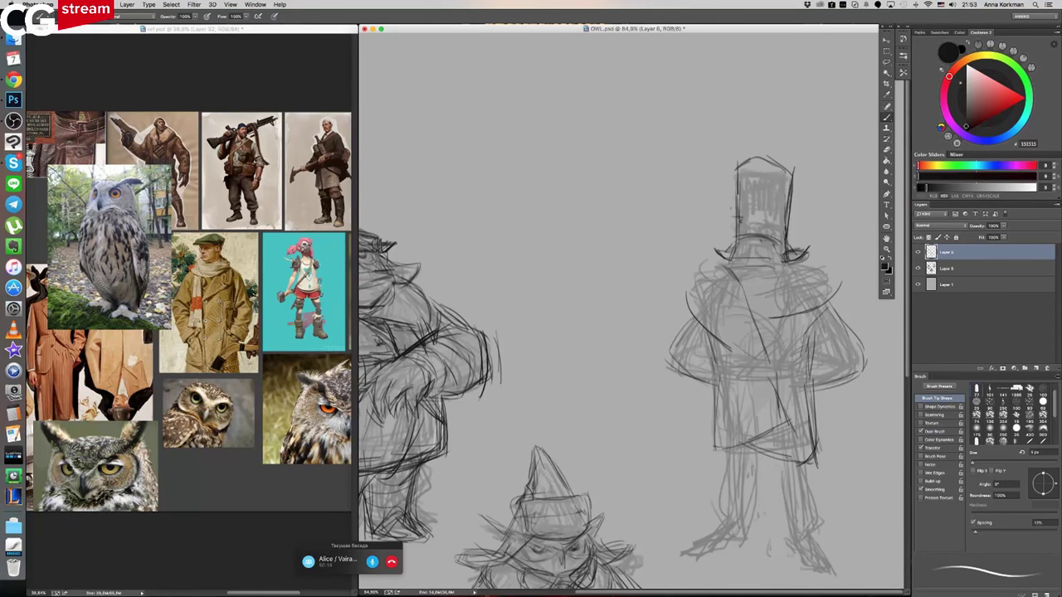
mouse_move(836, 305)
left_mouse_down()
mouse_move(794, 388)
mouse_move(863, 365)
mouse_move(838, 365)
mouse_move(846, 373)
left_mouse_up()
left_click_drag(704, 347, 689, 367)
left_click_drag(695, 329, 679, 352)
mouse_move(679, 354)
left_mouse_down()
mouse_move(699, 383)
mouse_move(678, 372)
left_mouse_up()
- Draw a wide belt wrapped around the slim owl's waist
mouse_move(692, 373)
left_mouse_down()
mouse_move(700, 385)
mouse_move(770, 354)
mouse_move(800, 356)
left_mouse_up()
left_click_drag(715, 359, 790, 352)
left_click_drag(725, 380, 808, 380)
mouse_move(770, 383)
left_mouse_down()
mouse_move(803, 378)
mouse_move(801, 362)
left_mouse_up()
mouse_move(735, 367)
left_mouse_down()
mouse_move(818, 359)
mouse_move(797, 363)
left_mouse_up()
mouse_move(797, 355)
left_mouse_down()
mouse_move(815, 347)
mouse_move(799, 354)
left_mouse_up()
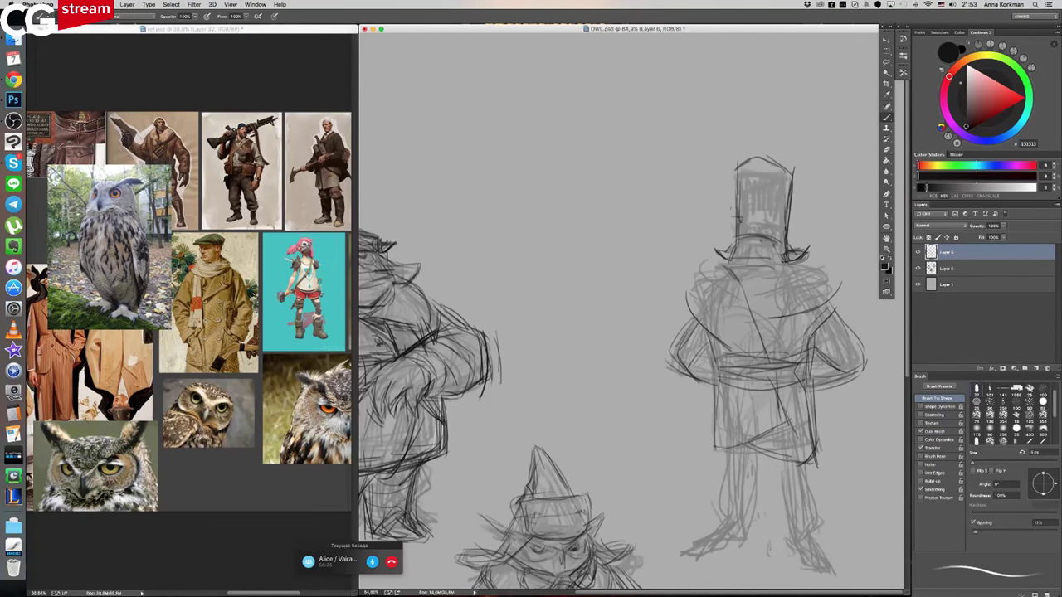
- Outline the broad, cape-like collar folded across the slim owl's chest and shoulders
left_click_drag(707, 356, 738, 347)
mouse_move(733, 272)
left_mouse_down()
mouse_move(831, 270)
mouse_move(842, 303)
left_mouse_up()
mouse_move(720, 259)
left_mouse_down()
mouse_move(684, 283)
mouse_move(699, 318)
left_mouse_up()
left_click_drag(846, 286, 820, 307)
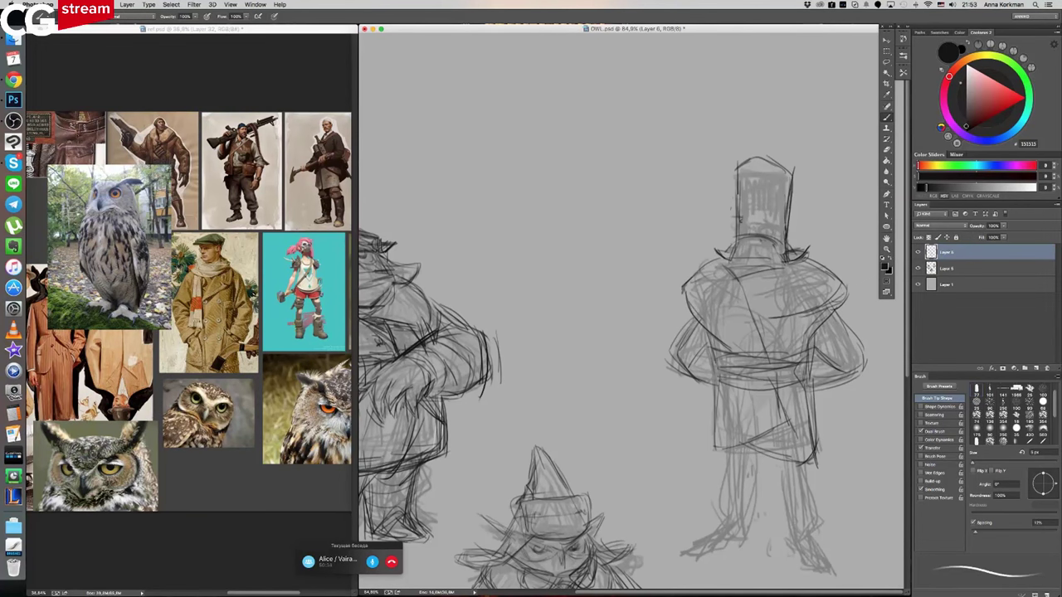
- Sketch round goggles and a beak on the slim owl's face and flare the tall hat's sides outward
mouse_move(751, 236)
left_mouse_down()
mouse_move(751, 249)
mouse_move(779, 259)
mouse_move(760, 248)
mouse_move(733, 258)
mouse_move(786, 249)
mouse_move(731, 246)
mouse_move(739, 233)
left_mouse_up()
mouse_move(723, 230)
left_mouse_down()
mouse_move(737, 240)
mouse_move(768, 229)
mouse_move(782, 242)
left_mouse_up()
mouse_move(748, 196)
left_mouse_down()
mouse_move(734, 224)
mouse_move(784, 224)
left_mouse_up()
mouse_move(772, 178)
left_mouse_down()
mouse_move(785, 221)
mouse_move(781, 209)
mouse_move(800, 192)
left_mouse_up()
mouse_move(745, 159)
left_mouse_down()
mouse_move(778, 158)
mouse_move(730, 205)
mouse_move(781, 231)
mouse_move(765, 222)
mouse_move(778, 237)
mouse_move(744, 232)
mouse_move(790, 233)
left_mouse_up()
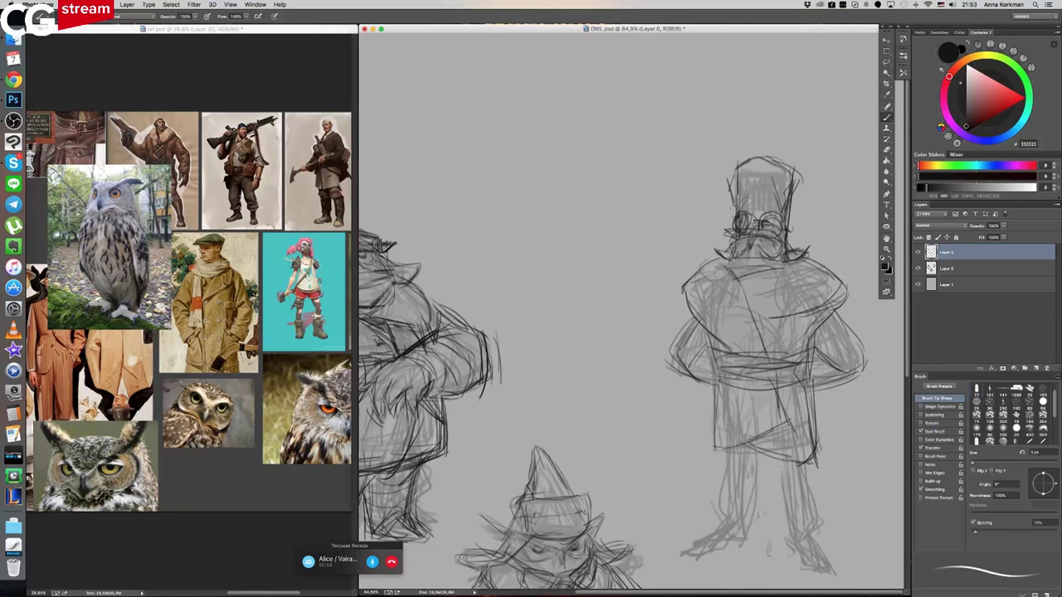
- Add lapel lines and a belt knot to the slim owl's coat, consulting the coat references
mouse_move(720, 265)
left_mouse_down()
mouse_move(777, 270)
mouse_move(741, 290)
left_mouse_up()
left_click_drag(757, 329, 769, 320)
left_click_drag(780, 399, 788, 413)
left_click_drag(748, 359, 762, 350)
mouse_move(758, 361)
left_mouse_down()
mouse_move(775, 350)
mouse_move(757, 362)
left_mouse_up()
left_click(188, 276)
left_click_drag(189, 277, 232, 279)
left_click(777, 352)
mouse_move(776, 350)
left_mouse_down()
mouse_move(775, 382)
mouse_move(795, 350)
mouse_move(790, 396)
mouse_move(775, 371)
left_mouse_up()
- Outline the slim owl's long, narrow trouser legs below the coat hem
left_click_drag(751, 451, 752, 536)
left_click_drag(784, 454, 790, 510)
left_click_drag(783, 469, 798, 546)
left_click_drag(735, 451, 730, 525)
left_click_drag(745, 482, 723, 521)
left_click_drag(725, 519, 740, 540)
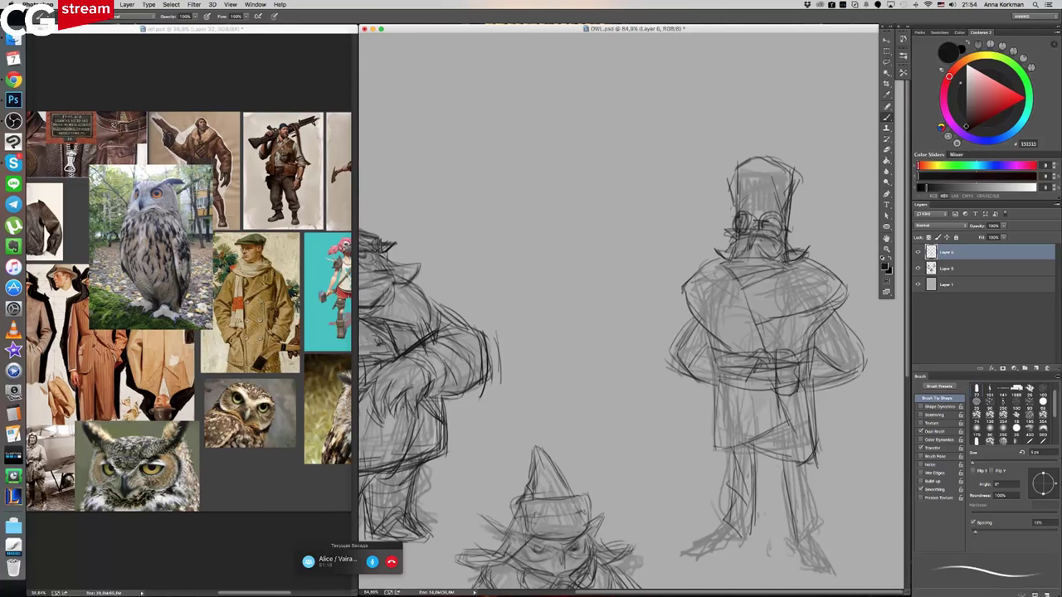
mouse_move(734, 458)
left_mouse_down()
mouse_move(721, 503)
mouse_move(731, 531)
left_mouse_up()
left_click_drag(738, 524, 743, 537)
mouse_move(783, 457)
left_mouse_down()
mouse_move(789, 543)
mouse_move(809, 489)
mouse_move(810, 543)
mouse_move(816, 531)
mouse_move(823, 546)
left_mouse_up()
- Draw the slim owl's two pointed shoes turned outward
mouse_move(712, 550)
left_mouse_down()
mouse_move(734, 536)
mouse_move(692, 561)
left_mouse_up()
left_click_drag(714, 540, 687, 550)
mouse_move(736, 528)
left_mouse_down()
mouse_move(698, 545)
mouse_move(726, 550)
left_mouse_up()
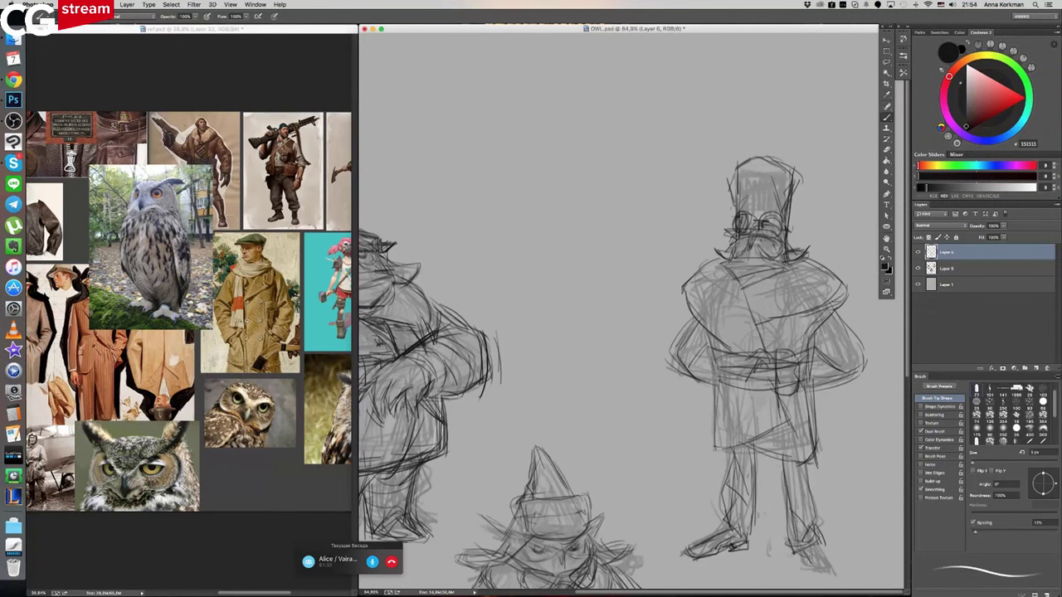
mouse_move(818, 548)
left_mouse_down()
mouse_move(847, 574)
mouse_move(812, 563)
left_mouse_up()
- Reinforce the outlines of the slim owl's bent sleeves, chest fold and collar edge with darker lines
left_click_drag(807, 332, 853, 353)
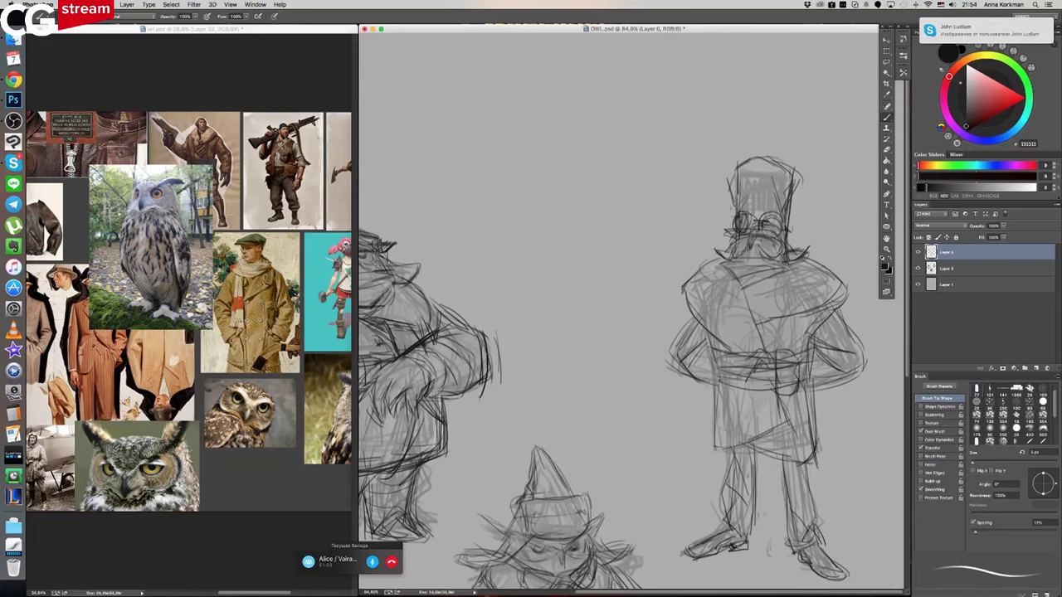
left_click_drag(693, 316, 668, 361)
left_click_drag(755, 331, 816, 311)
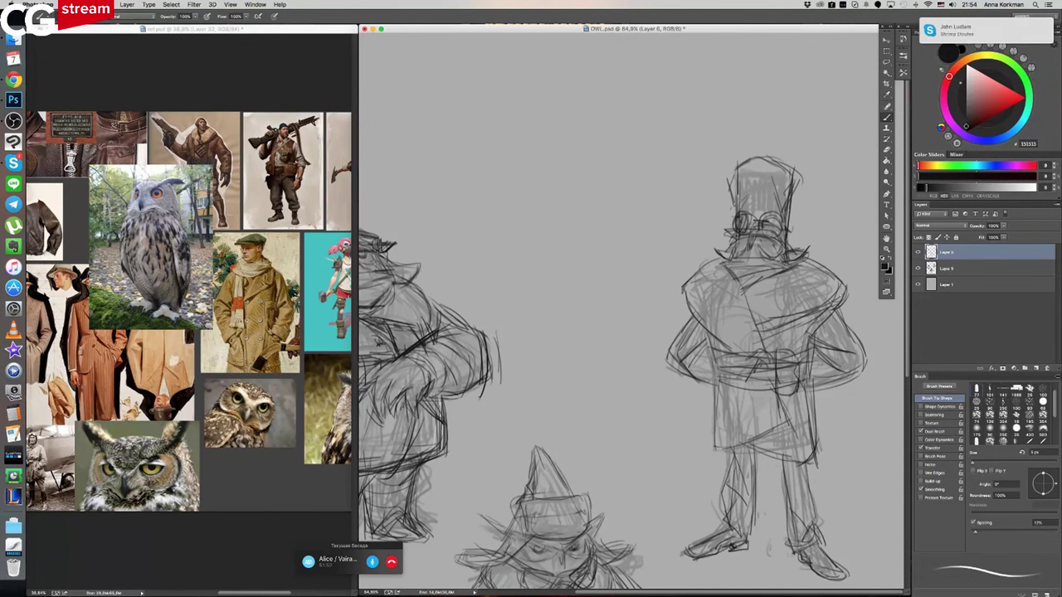
left_click_drag(687, 267, 674, 305)
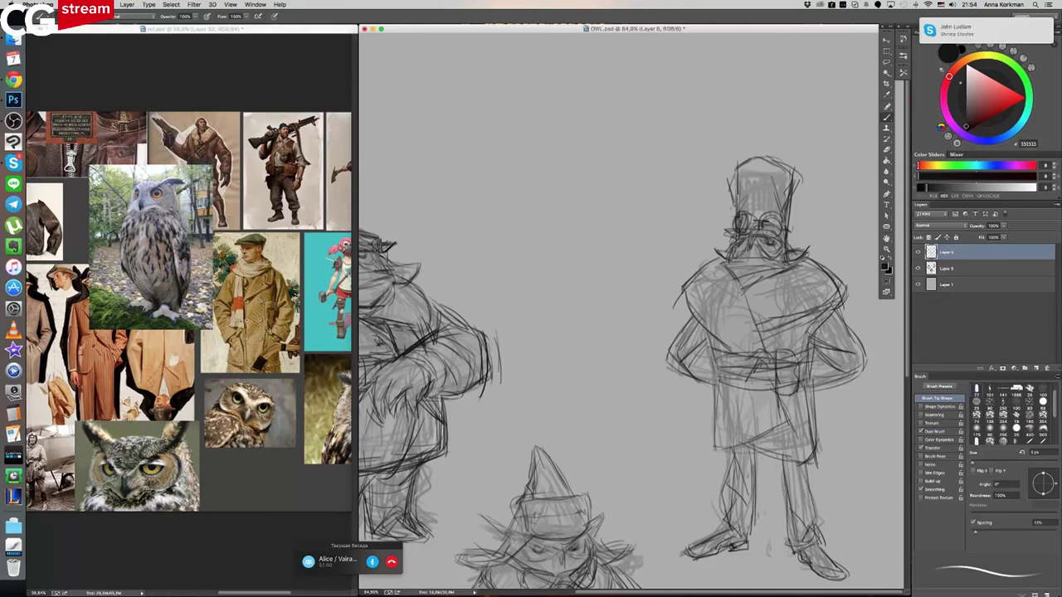
- Darken the slim owl's feather tuft, goggles, outer sleeve and hat side
left_click_drag(790, 254, 802, 249)
left_click_drag(765, 218, 771, 234)
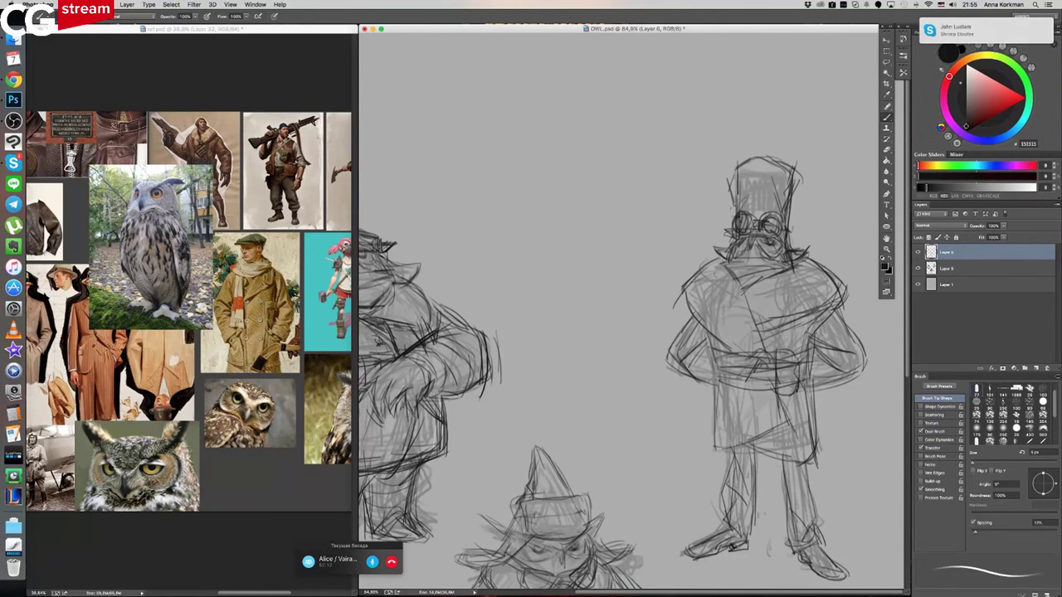
left_click_drag(838, 302, 859, 344)
left_click_drag(797, 168, 792, 195)
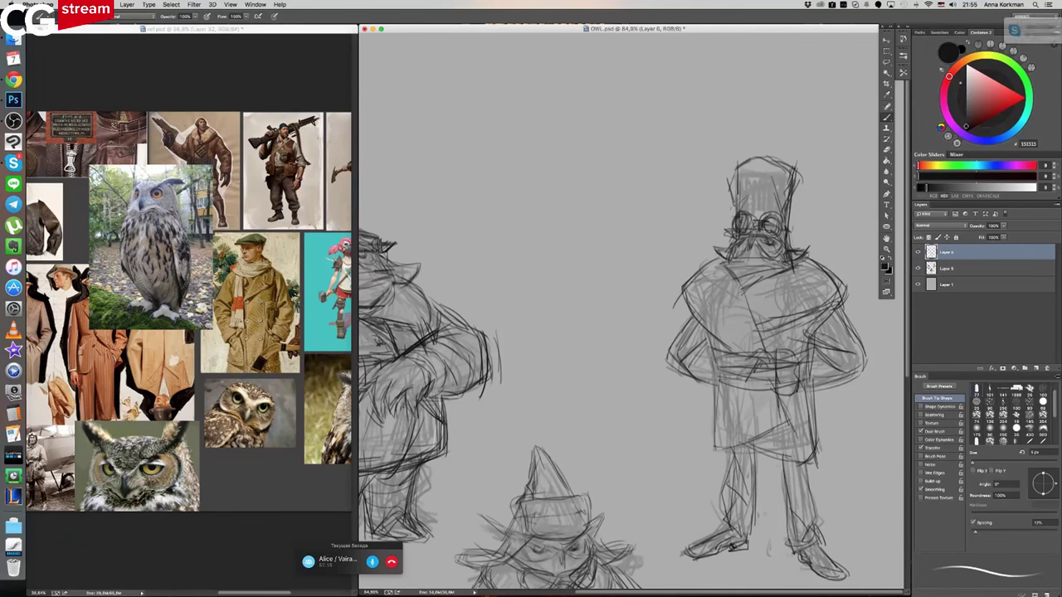
- Erase the flared sides of the slim owl's tall hat and redraw them straighter
key("e")
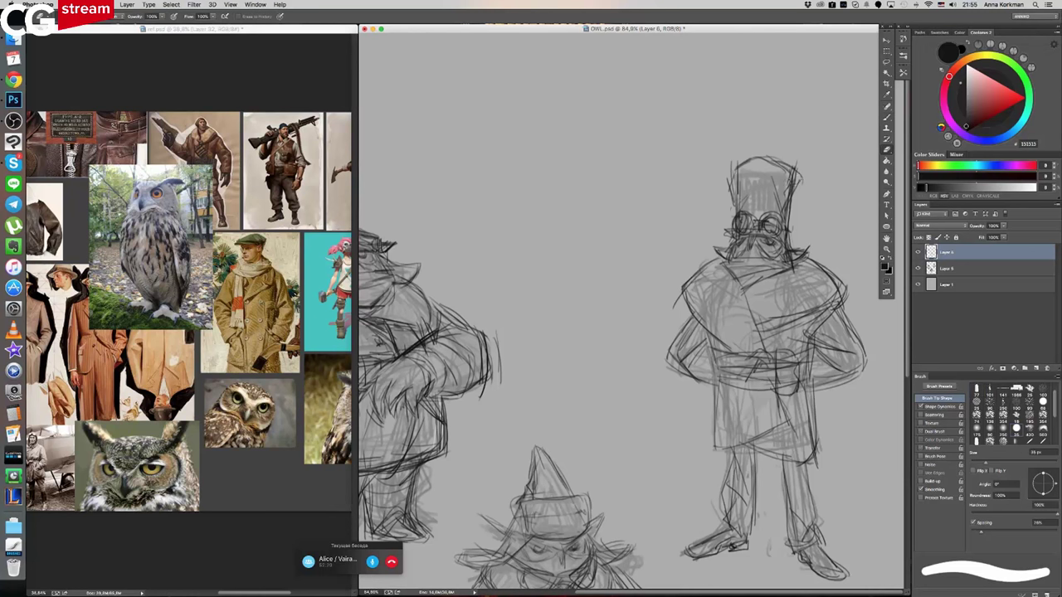
mouse_move(800, 175)
left_mouse_down()
mouse_move(735, 140)
mouse_move(723, 174)
mouse_move(743, 152)
mouse_move(725, 193)
left_mouse_up()
left_click(887, 118)
left_click_drag(735, 179, 734, 211)
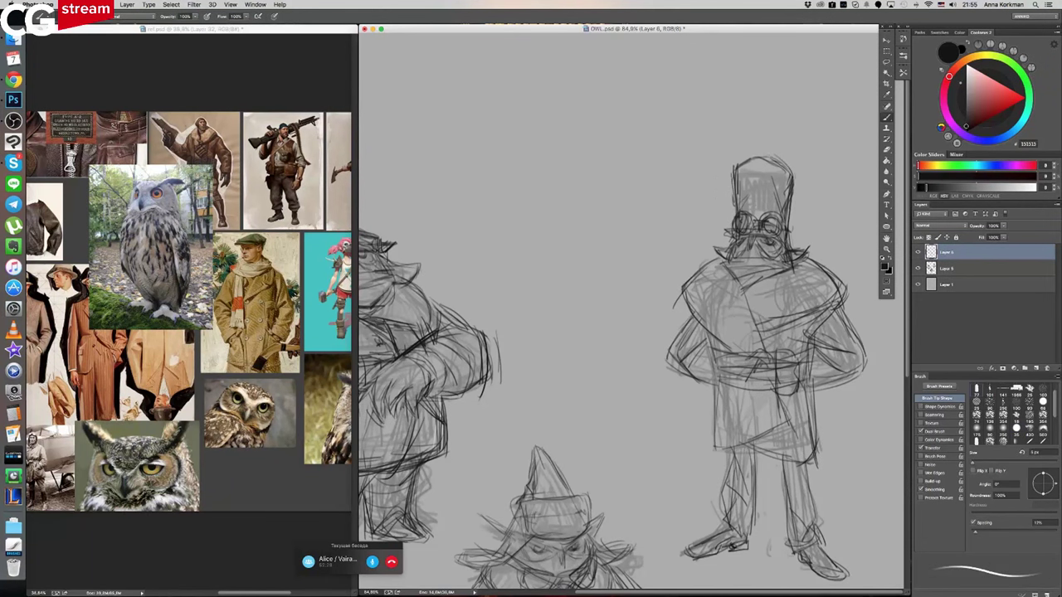
left_click_drag(754, 188, 752, 223)
- Strengthen the slim owl's trouser leg lines and extend one shoe with a longer toe
left_click_drag(816, 469, 798, 520)
left_click_drag(792, 458, 782, 553)
mouse_move(750, 447)
left_mouse_down()
mouse_move(746, 536)
mouse_move(692, 564)
mouse_move(687, 552)
mouse_move(672, 558)
left_mouse_up()
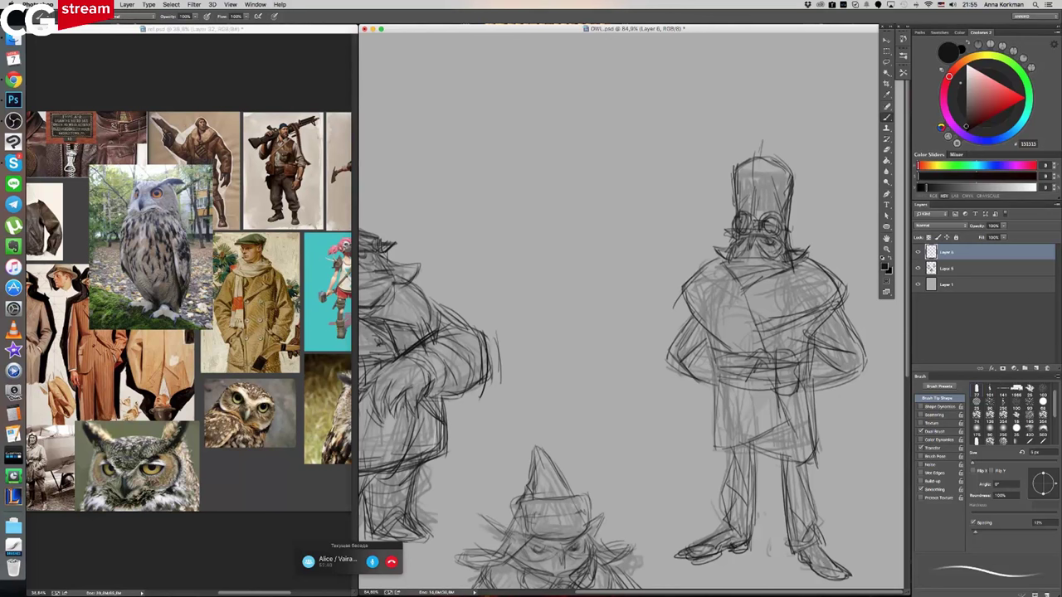
- Erase the excess lines at the tips of the slim owl's shoes
key("e")
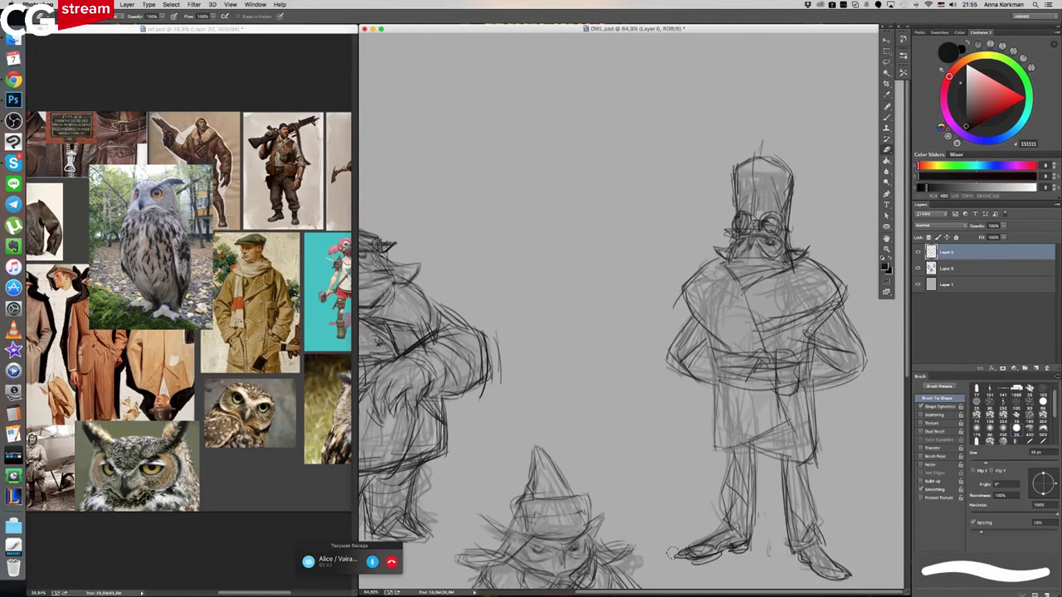
left_click_drag(679, 552, 694, 570)
left_click_drag(858, 568, 853, 577)
- Redraw both sides of the slim owl's coat below the belt with darker, slightly flaring lines
scroll(845, 421, "down", 5)
key("b")
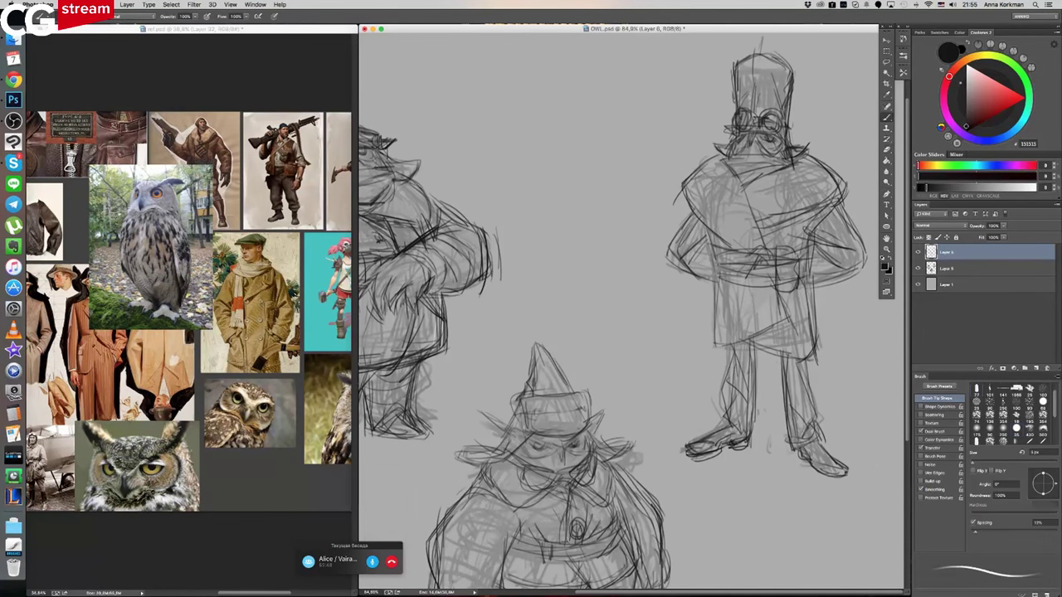
left_click_drag(718, 220, 709, 297)
left_click_drag(819, 229, 811, 352)
left_click_drag(715, 294, 717, 337)
left_click_drag(727, 277, 714, 330)
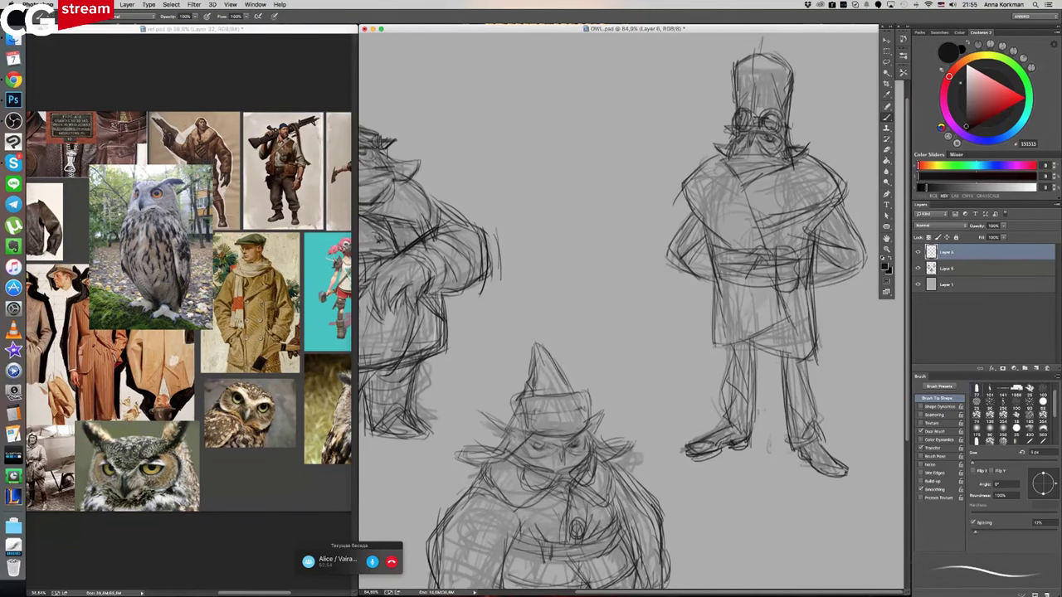
- Add a new layer directly above the rough sketch layer, beneath the dark line layer
key("super+0")
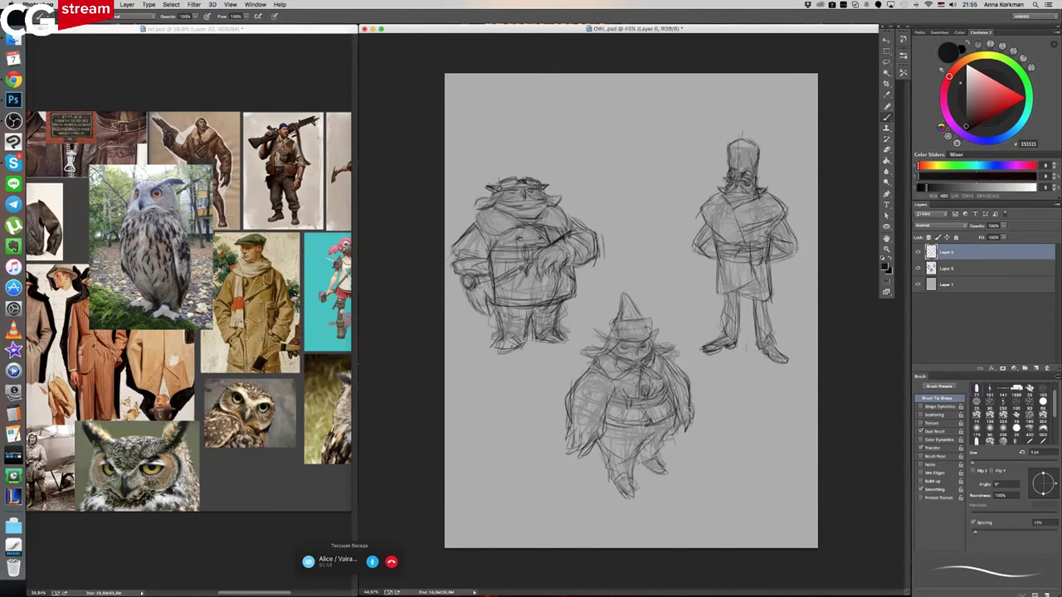
left_click(947, 268)
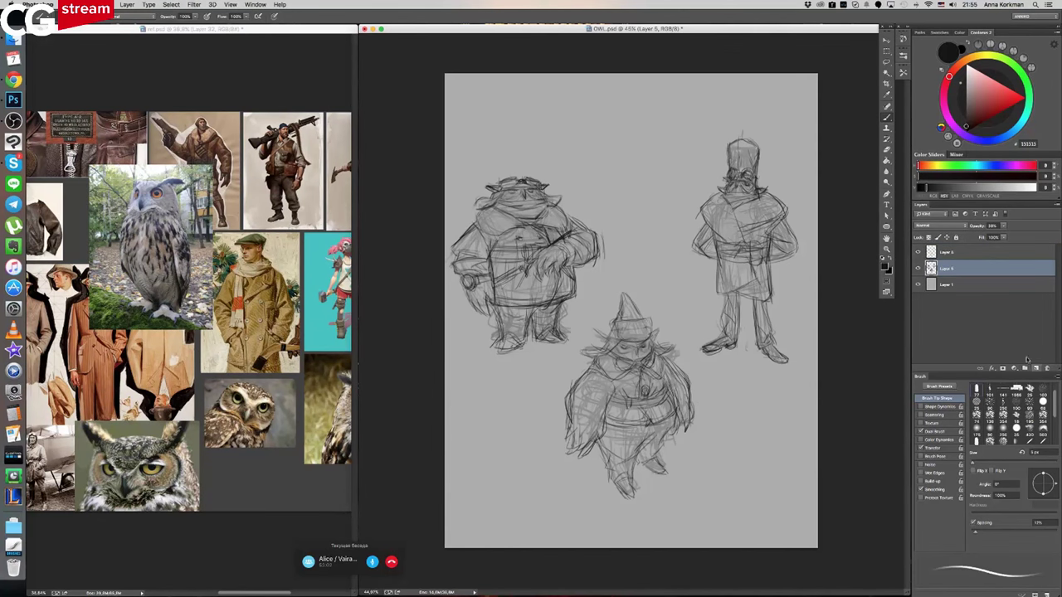
left_click(1036, 368)
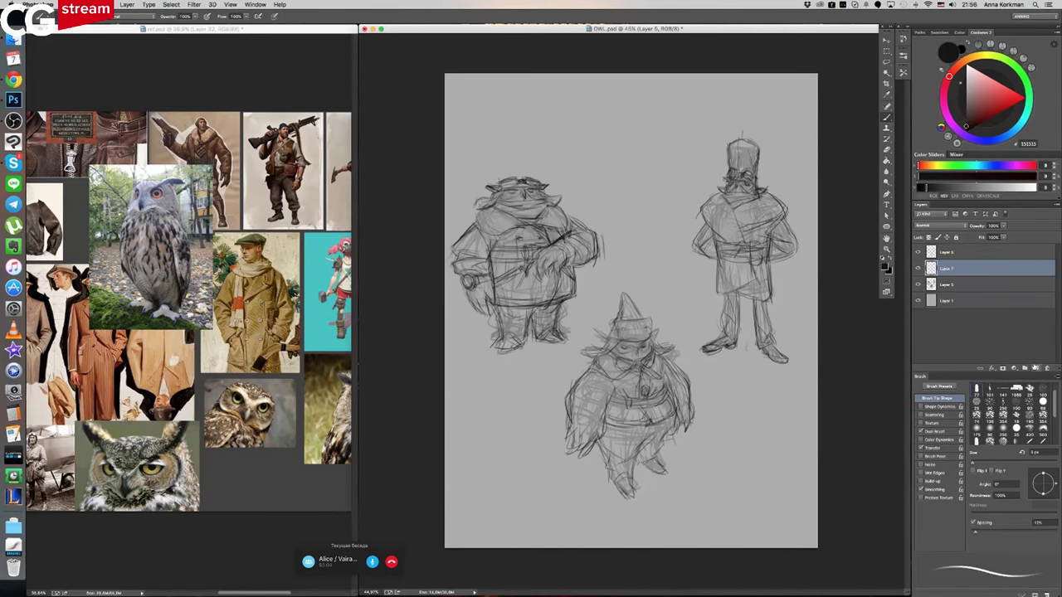
- Set the empty shading layer's blend mode to Multiply and prepare a larger brush in dark grey
left_click(955, 228)
left_click(933, 242)
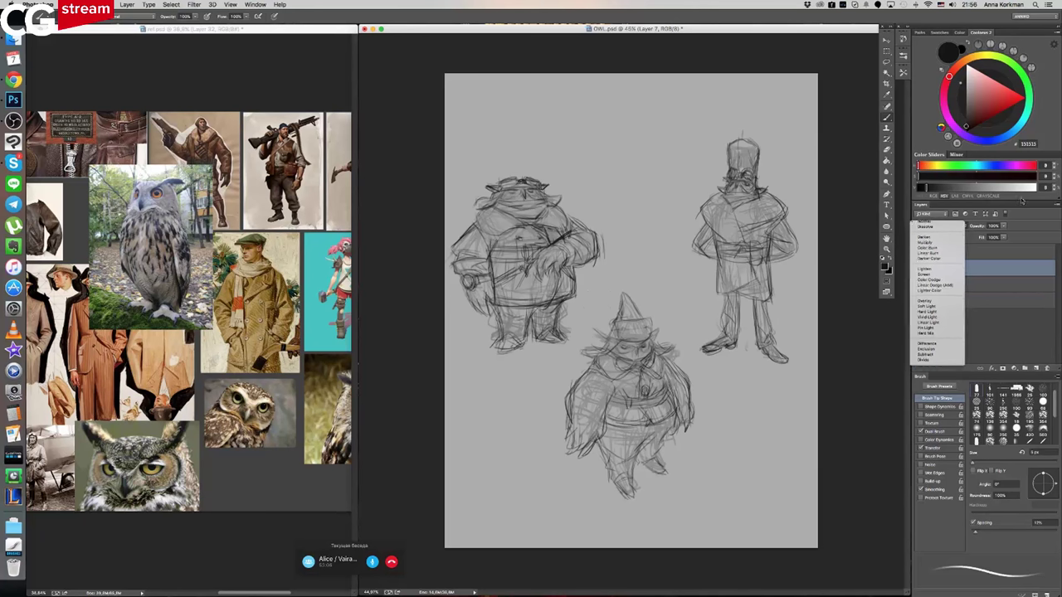
left_click_drag(965, 125, 966, 107)
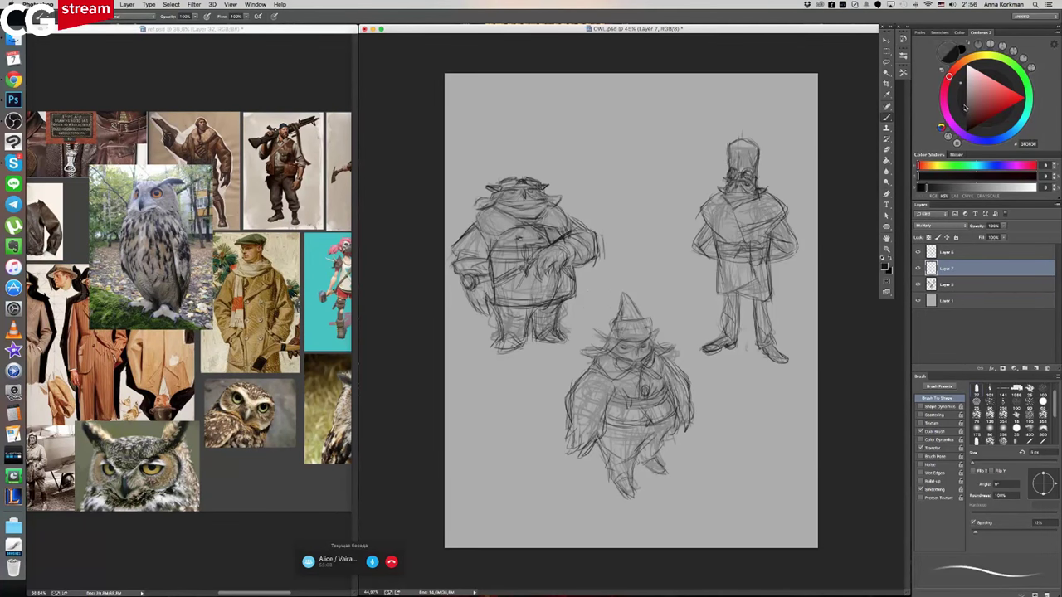
key("bracketright")
key("bracketright")
key("bracketright")
key("bracketright")
key("bracketright")
key("bracketright")
key("bracketright")
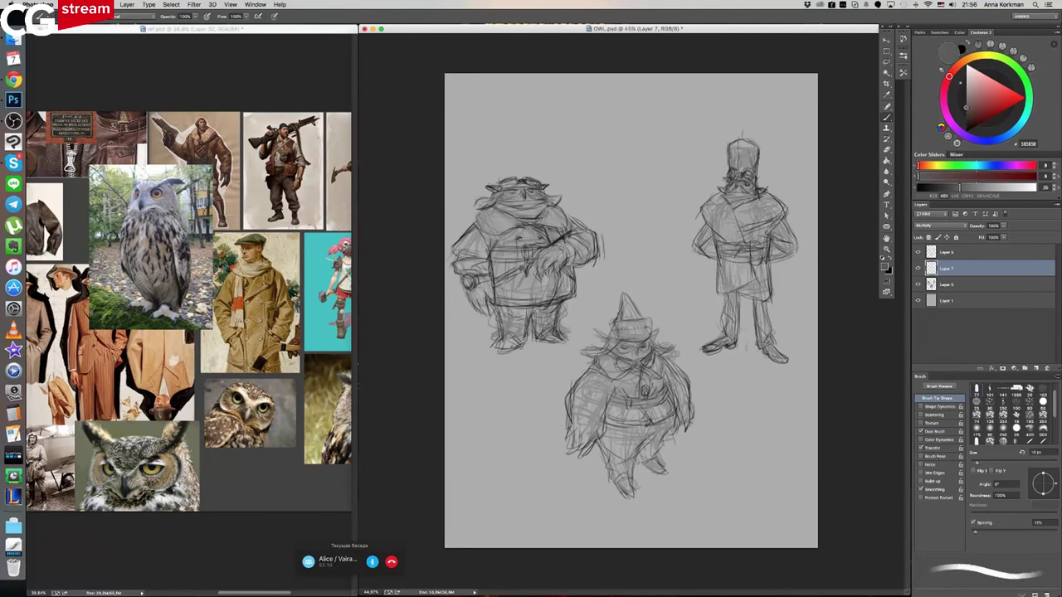
- Shade the stocky owl character with a flat tone, lightening the brush colour to mid grey #848484
mouse_move(519, 217)
left_mouse_down()
mouse_move(490, 249)
mouse_move(471, 252)
left_mouse_up()
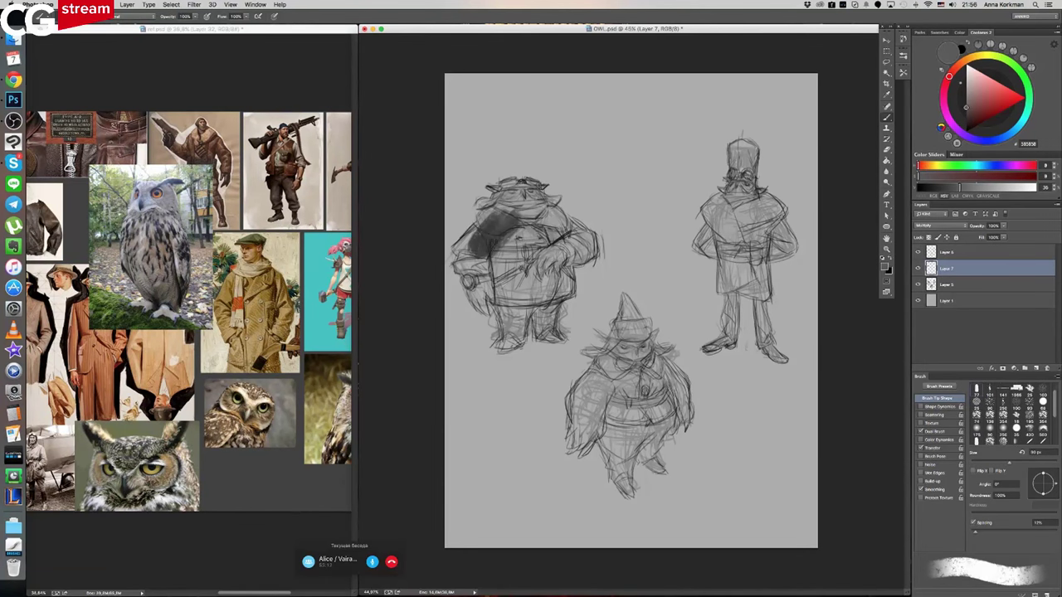
left_click_drag(966, 107, 966, 97)
mouse_move(508, 217)
left_mouse_down()
mouse_move(458, 249)
mouse_move(488, 317)
left_mouse_up()
mouse_move(494, 262)
left_mouse_down()
mouse_move(506, 349)
mouse_move(520, 286)
mouse_move(525, 336)
mouse_move(491, 237)
mouse_move(533, 257)
mouse_move(547, 307)
mouse_move(539, 336)
mouse_move(551, 303)
mouse_move(552, 335)
mouse_move(568, 253)
mouse_move(575, 242)
mouse_move(571, 288)
mouse_move(589, 242)
mouse_move(528, 207)
mouse_move(539, 220)
mouse_move(481, 199)
mouse_move(475, 224)
mouse_move(518, 182)
mouse_move(560, 205)
left_mouse_up()
- Fill the tall top-hat owl's coat, legs, head and hat with the same flat grey tone
mouse_move(724, 224)
left_mouse_down()
mouse_move(711, 198)
mouse_move(701, 253)
mouse_move(728, 249)
mouse_move(718, 290)
mouse_move(751, 274)
mouse_move(729, 203)
mouse_move(768, 208)
mouse_move(762, 190)
mouse_move(788, 236)
mouse_move(772, 257)
mouse_move(757, 220)
mouse_move(763, 290)
mouse_move(735, 282)
mouse_move(757, 295)
mouse_move(728, 291)
mouse_move(727, 339)
mouse_move(735, 297)
mouse_move(722, 343)
mouse_move(705, 350)
mouse_move(762, 320)
mouse_move(760, 340)
mouse_move(765, 303)
mouse_move(769, 348)
mouse_move(784, 359)
left_mouse_up()
mouse_move(741, 194)
left_mouse_down()
mouse_move(735, 142)
mouse_move(748, 148)
mouse_move(753, 197)
mouse_move(755, 154)
mouse_move(732, 151)
left_mouse_up()
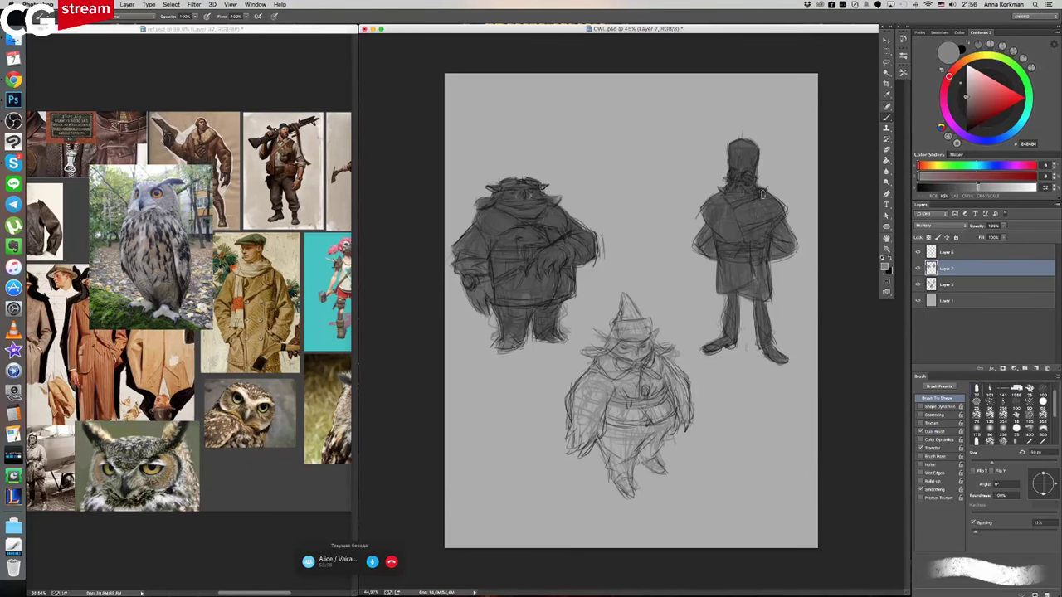
left_click_drag(715, 199, 704, 211)
- Shade the hat, head and shoulders of the pointed-hat owl in flat grey, adjusting the brush size as needed
mouse_move(624, 297)
left_mouse_down()
mouse_move(620, 329)
mouse_move(638, 324)
mouse_move(614, 347)
mouse_move(601, 340)
mouse_move(599, 331)
mouse_move(616, 342)
mouse_move(656, 332)
mouse_move(617, 348)
mouse_move(587, 385)
mouse_move(630, 392)
mouse_move(646, 384)
mouse_move(653, 352)
mouse_move(658, 360)
mouse_move(667, 350)
left_mouse_up()
key("bracketleft")
key("bracketleft")
key("bracketleft")
key("bracketright")
key("bracketright")
key("bracketright")
key("bracketright")
key("bracketright")
key("bracketleft")
key("bracketleft")
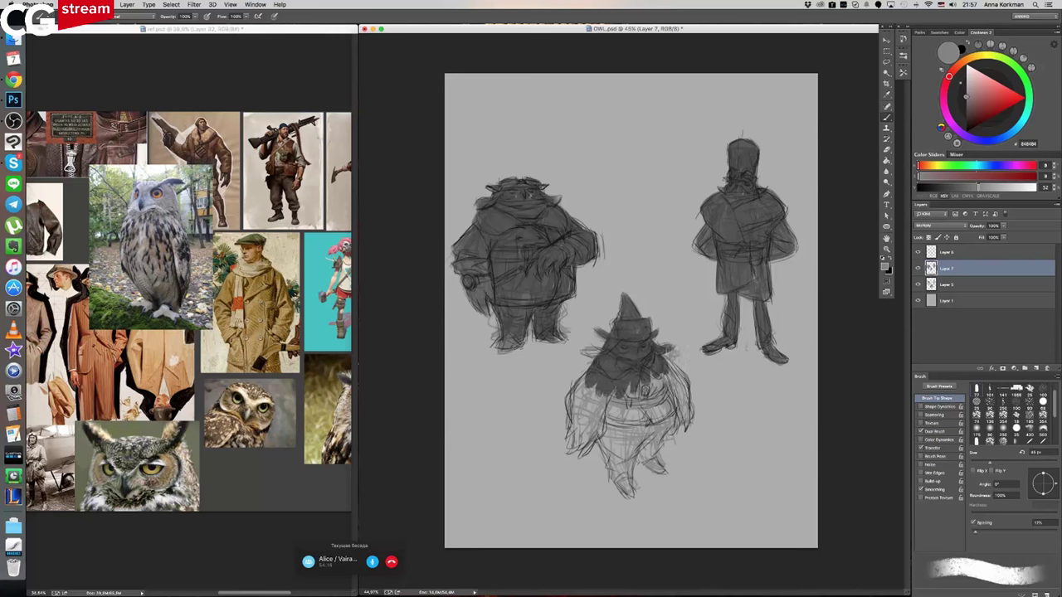
- Extend the grey shading over the pointed-hat owl's wings, body and legs, varying the brush size
mouse_move(591, 352)
left_mouse_down()
mouse_move(600, 352)
mouse_move(572, 396)
mouse_move(574, 440)
mouse_move(605, 440)
mouse_move(626, 487)
mouse_move(629, 406)
mouse_move(616, 389)
mouse_move(582, 397)
mouse_move(641, 389)
mouse_move(645, 460)
mouse_move(677, 371)
mouse_move(680, 419)
mouse_move(652, 392)
mouse_move(645, 400)
left_mouse_up()
key("bracketright")
key("bracketright")
key("bracketright")
mouse_move(645, 467)
left_mouse_down()
mouse_move(656, 469)
mouse_move(627, 495)
left_mouse_up()
key("[")
key("[")
key("[")
key("[")
key("[")
key("[")
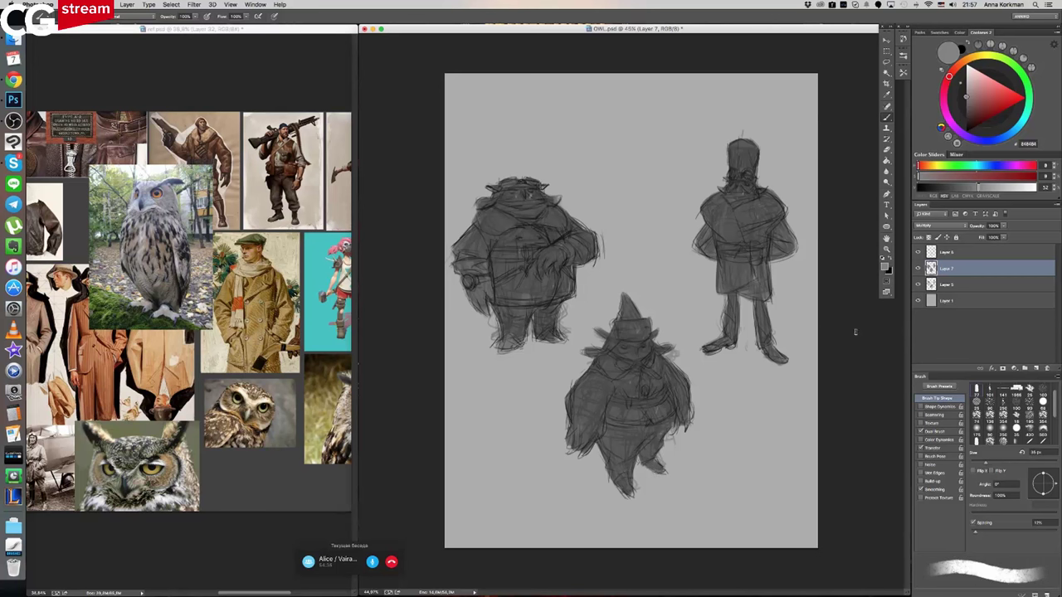
- Lower the shading layer's opacity to about 63% and merge it with the two sketch layers
left_click_drag(1004, 237, 990, 236)
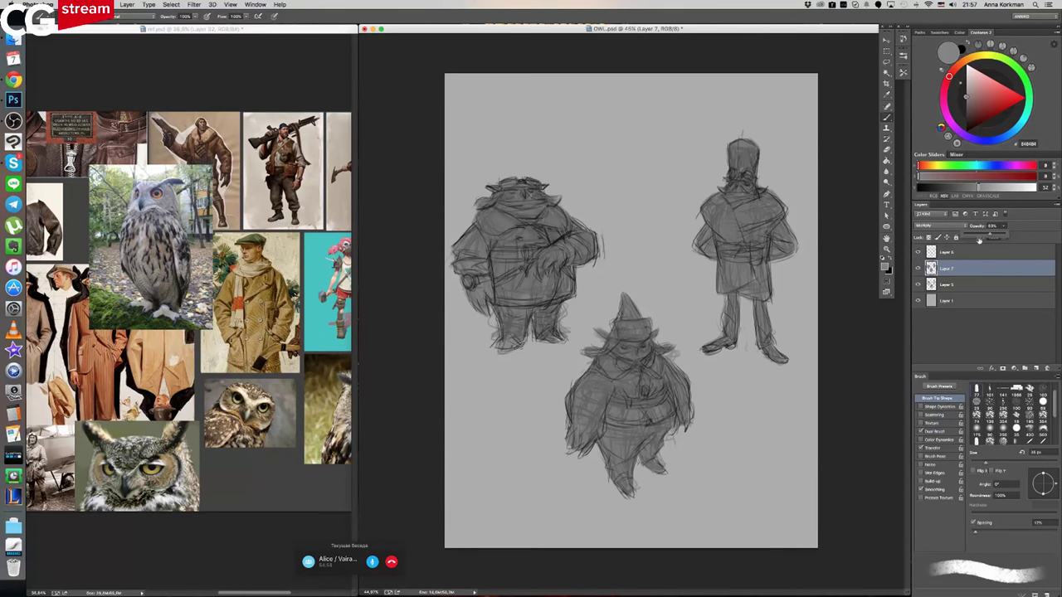
left_click(951, 253, "shift")
left_click(954, 285, "shift")
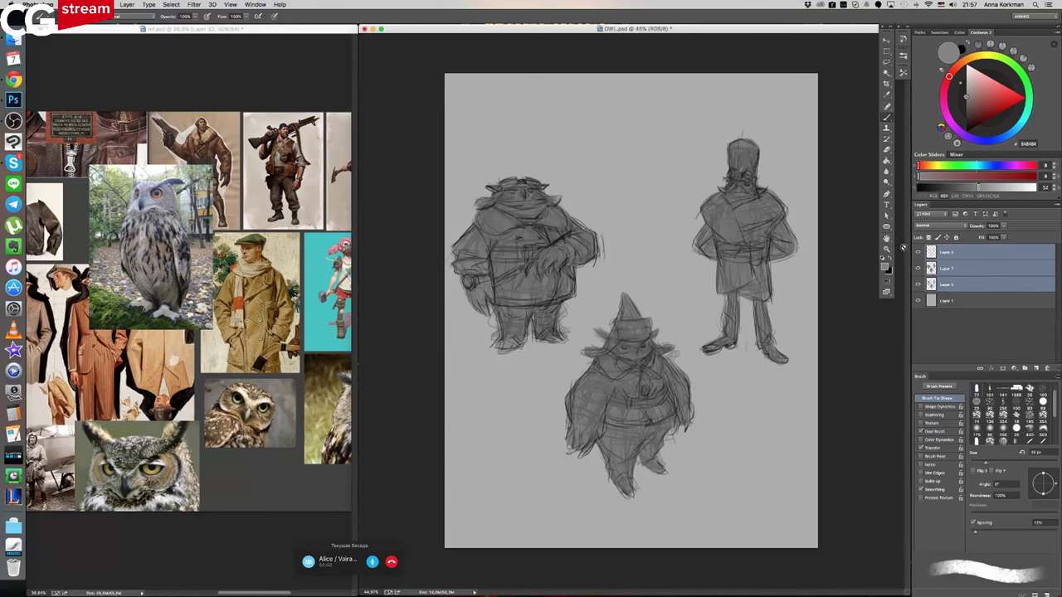
key("super+e")
- Lasso the stocky owl, copy it to its own layer and hide the layer with all three sketches
left_click(886, 63)
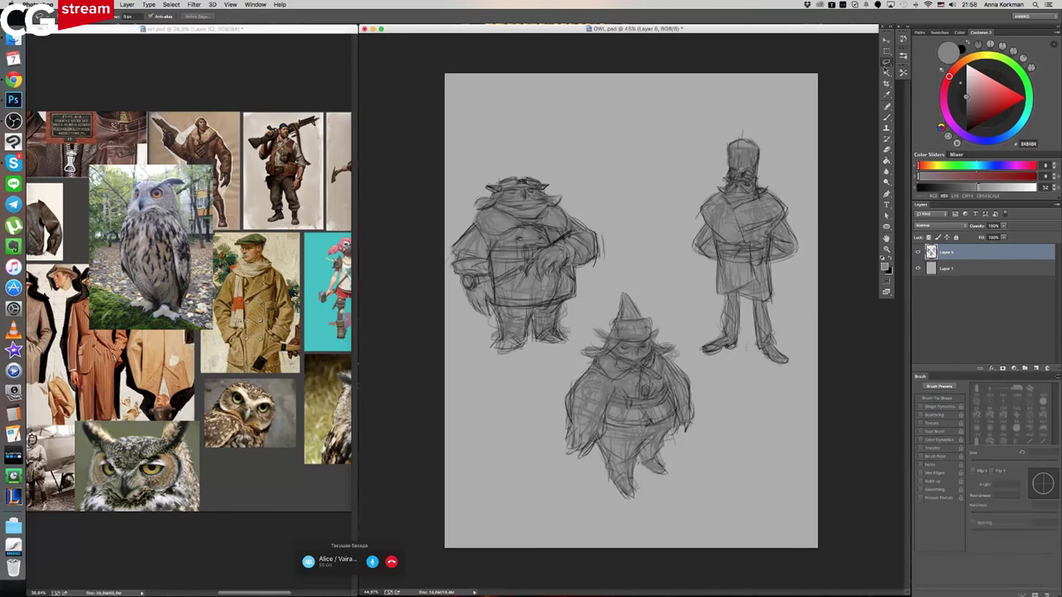
mouse_move(506, 386)
left_mouse_down()
mouse_move(581, 340)
mouse_move(610, 266)
mouse_move(452, 249)
mouse_move(505, 386)
left_mouse_up()
key("super+j")
left_click(917, 268)
- Scale up the copied owl with Free Transform and centre it so it fills most of the canvas
key("ctrl+t")
left_click_drag(605, 355, 795, 473)
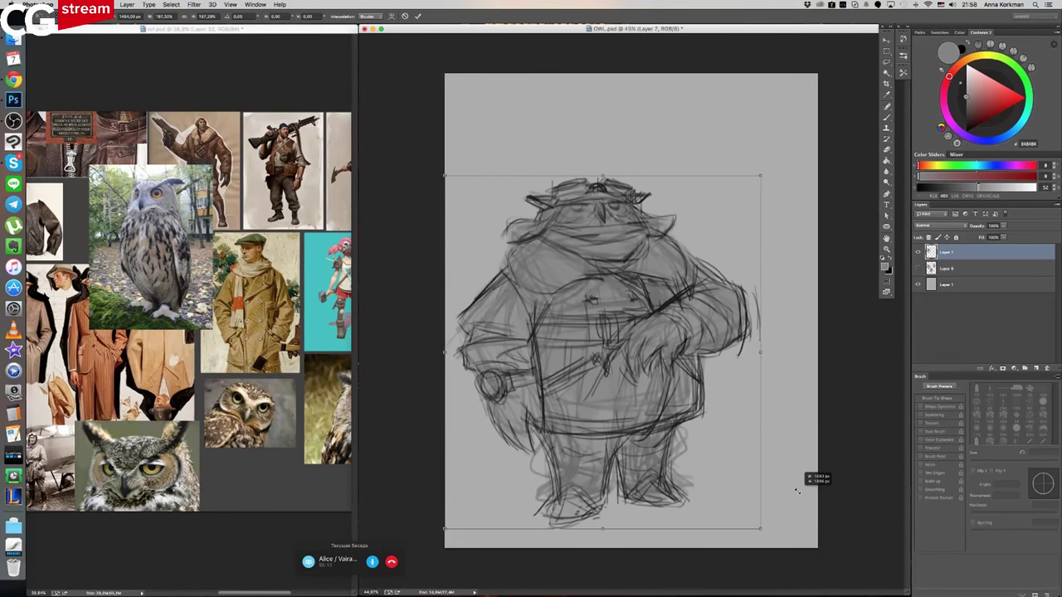
left_click_drag(695, 283, 721, 255)
left_click_drag(786, 138, 770, 158)
left_click_drag(746, 189, 753, 182)
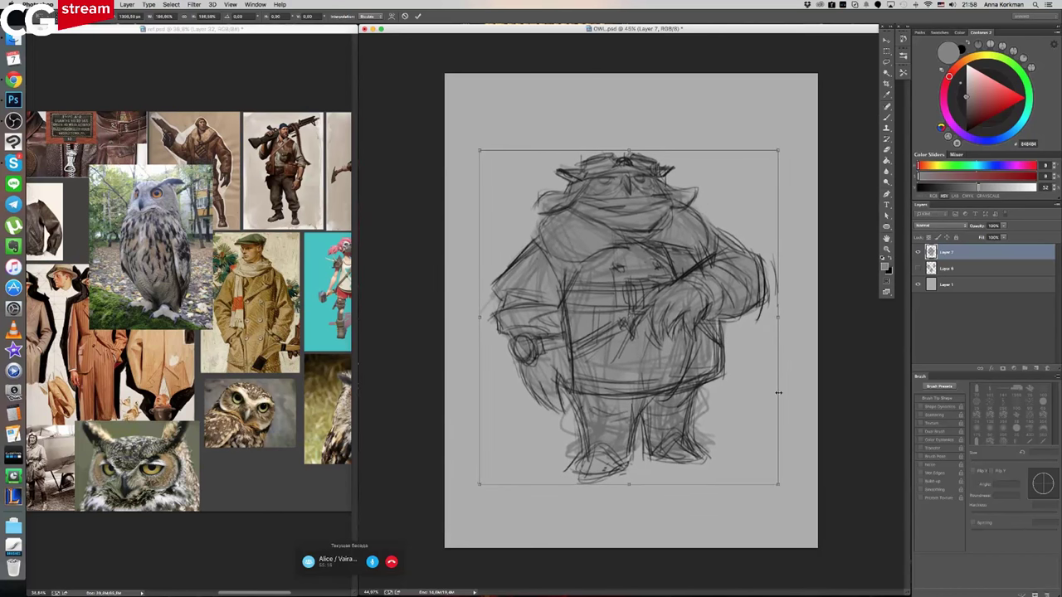
left_click_drag(777, 483, 788, 470)
key("Return")
- Check the owl's proportions by mirroring the drawing horizontally and flipping it back
key("super+shift+h")
key("super+z")
key("super+z")
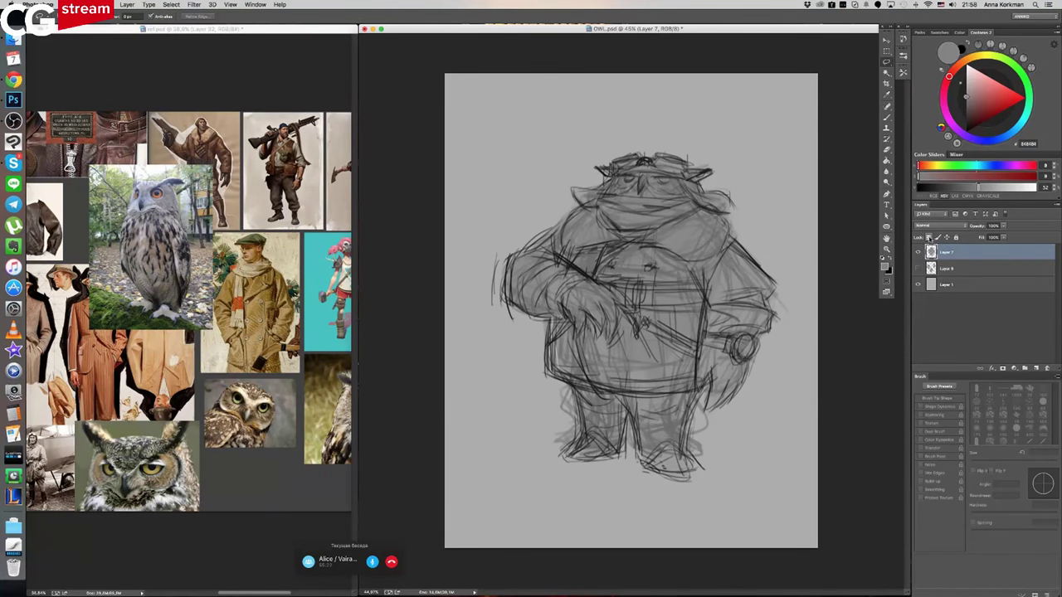
key("ctrl+shift+h")
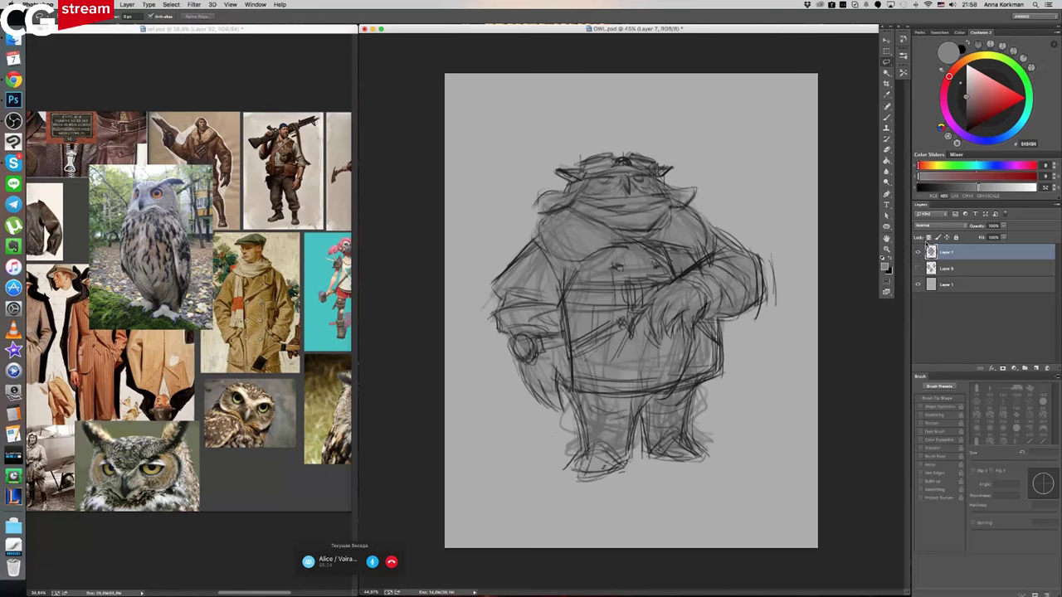
left_click(917, 252)
- Lasso the owl's legs, transform them into a wider stance, and mirror the drawing horizontally
mouse_move(709, 388)
left_mouse_down()
mouse_move(735, 465)
mouse_move(543, 502)
mouse_move(564, 392)
left_mouse_up()
key("super+t")
left_click_drag(534, 515, 519, 517)
left_click_drag(738, 394, 731, 391)
left_click_drag(520, 517, 507, 517)
left_click_drag(735, 518, 730, 520)
key("Return")
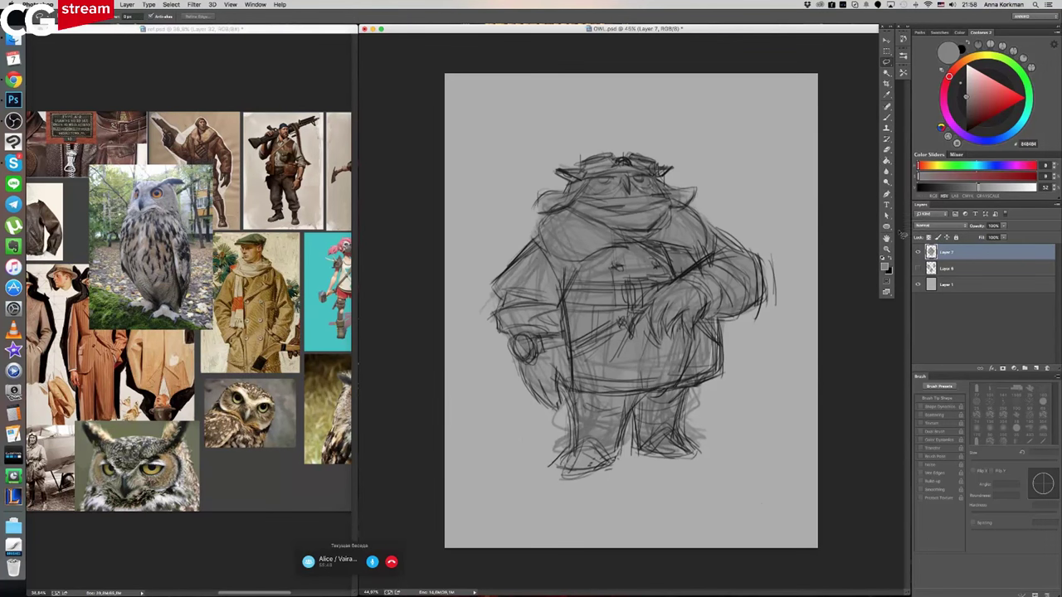
key("super+shift+h")
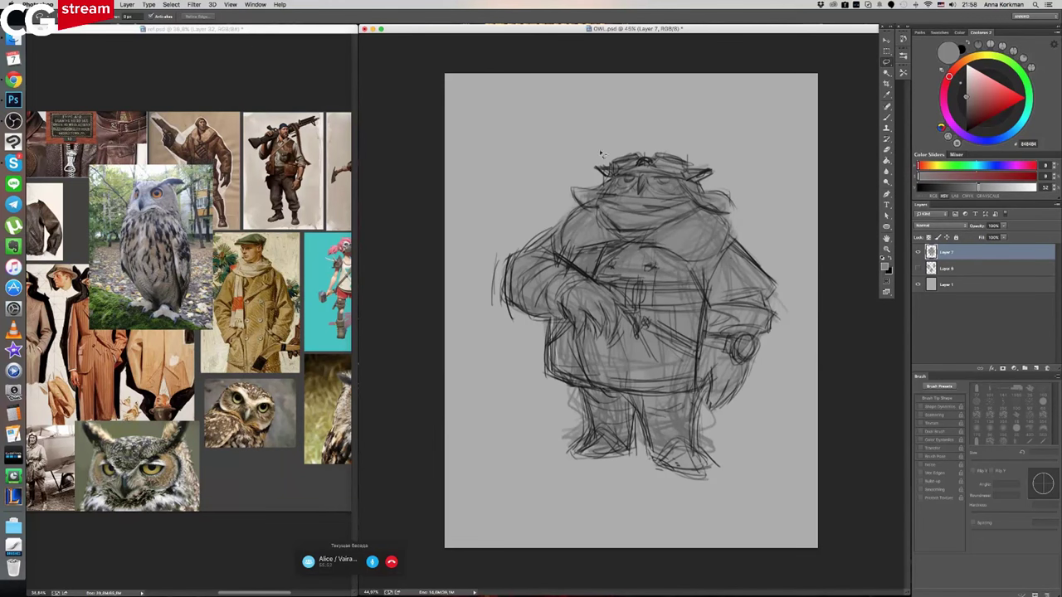
- Lasso the owl's upper body and warp it to shift the head sideways and broaden the silhouette, then deselect
mouse_move(599, 150)
left_mouse_down()
mouse_move(539, 211)
mouse_move(524, 354)
mouse_move(701, 395)
mouse_move(787, 224)
mouse_move(599, 141)
left_mouse_up()
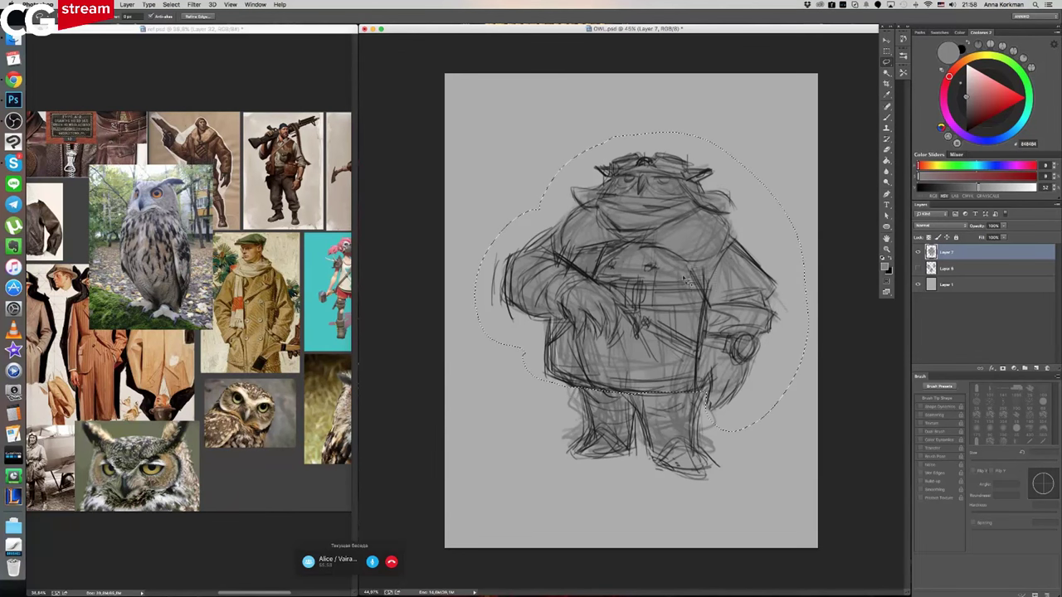
key("super+t")
left_click_drag(591, 240, 572, 235)
left_click_drag(578, 330, 567, 337)
left_click_drag(808, 333, 814, 318)
left_click_drag(808, 233, 818, 220)
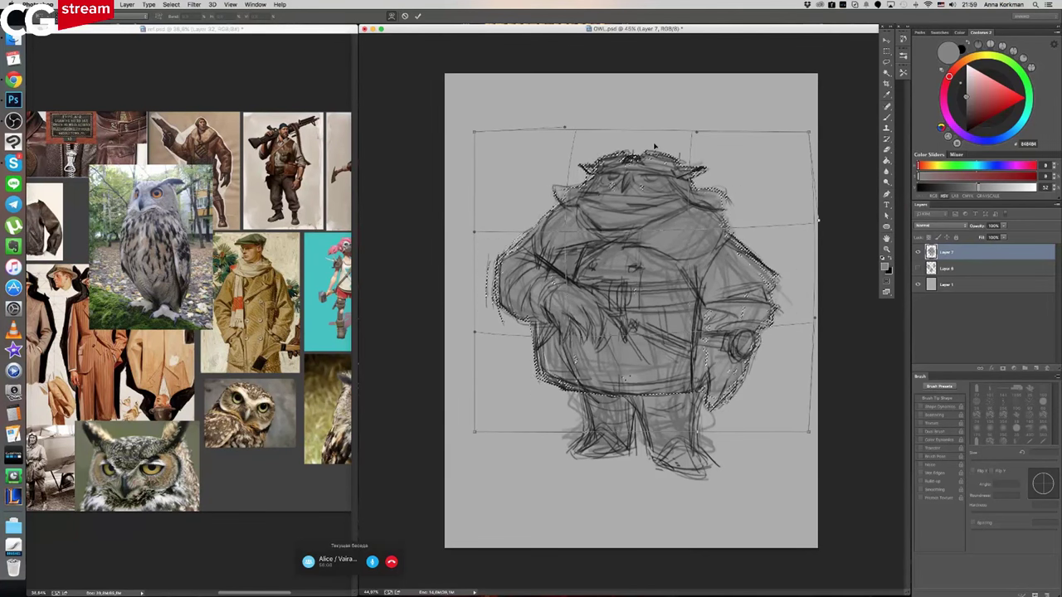
left_click_drag(696, 129, 673, 124)
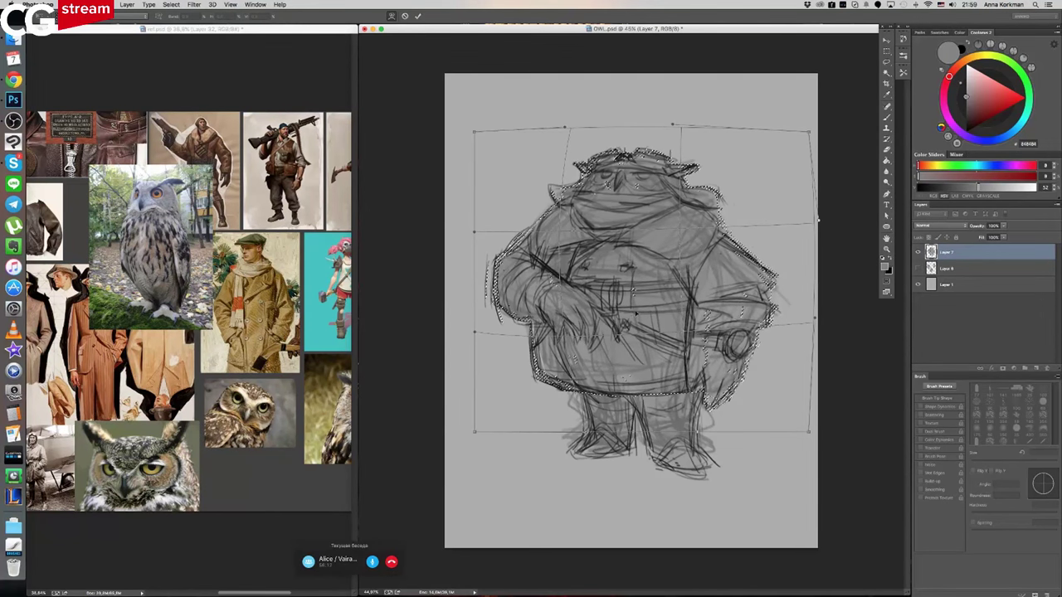
left_click_drag(819, 221, 824, 218)
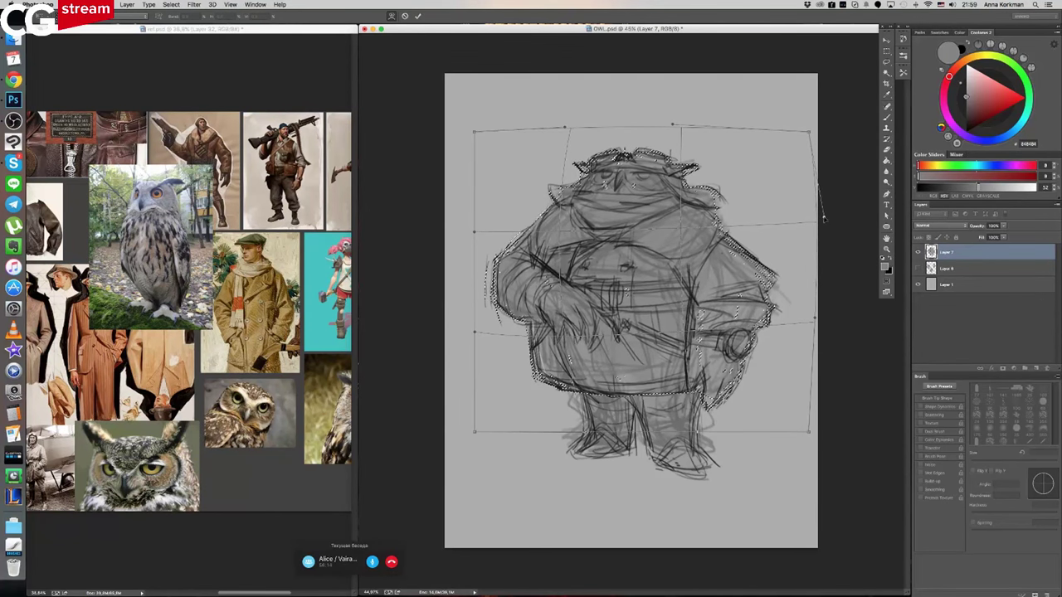
left_click_drag(815, 317, 821, 313)
left_click_drag(823, 219, 825, 217)
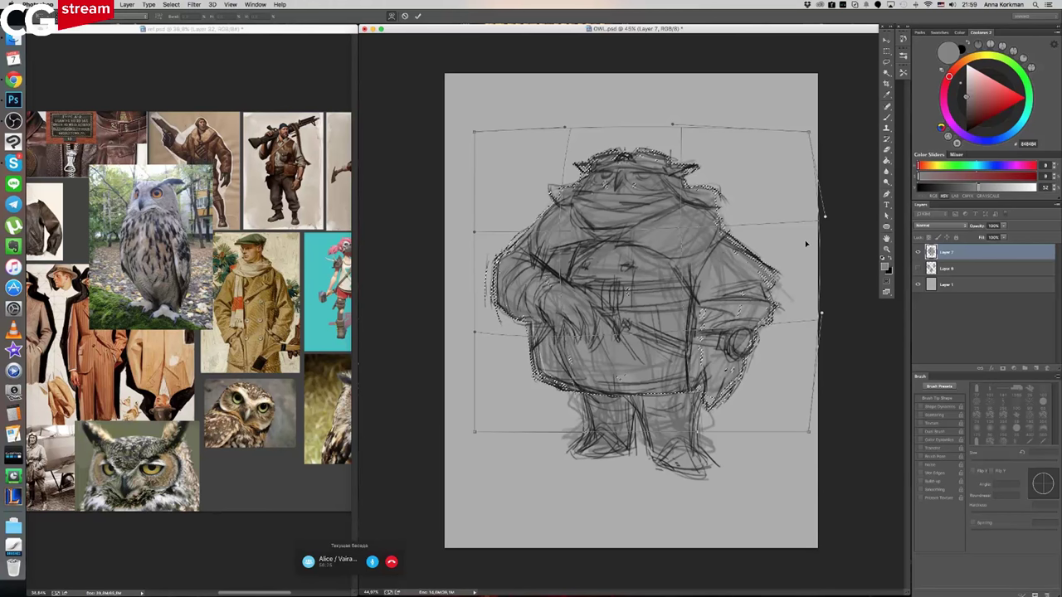
key("Return")
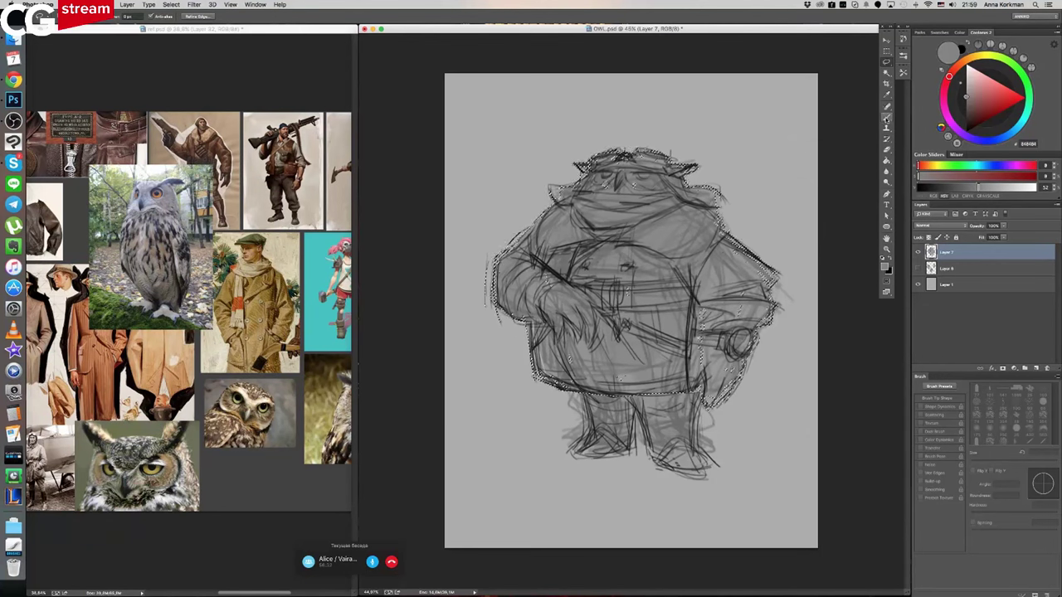
key("ctrl+d")
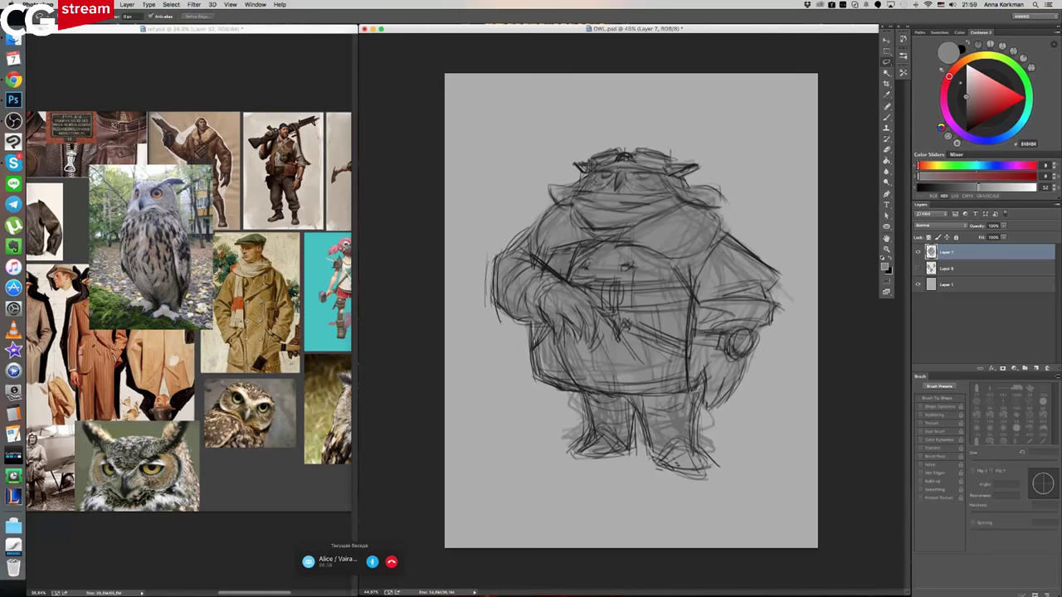
- Lasso the owl's legs again, enlarge them slightly under the coat, deselect, and mirror the drawing horizontally
left_click_drag(571, 423, 664, 510)
left_click_drag(735, 491, 705, 391)
key("ctrl+t")
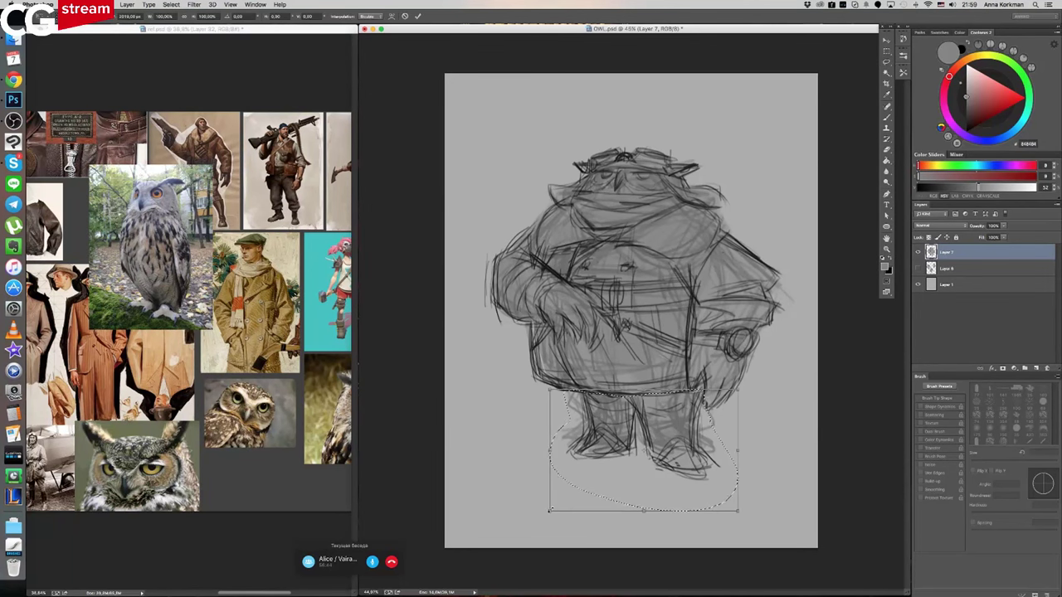
left_click_drag(549, 509, 540, 516)
left_click_drag(688, 401, 688, 398)
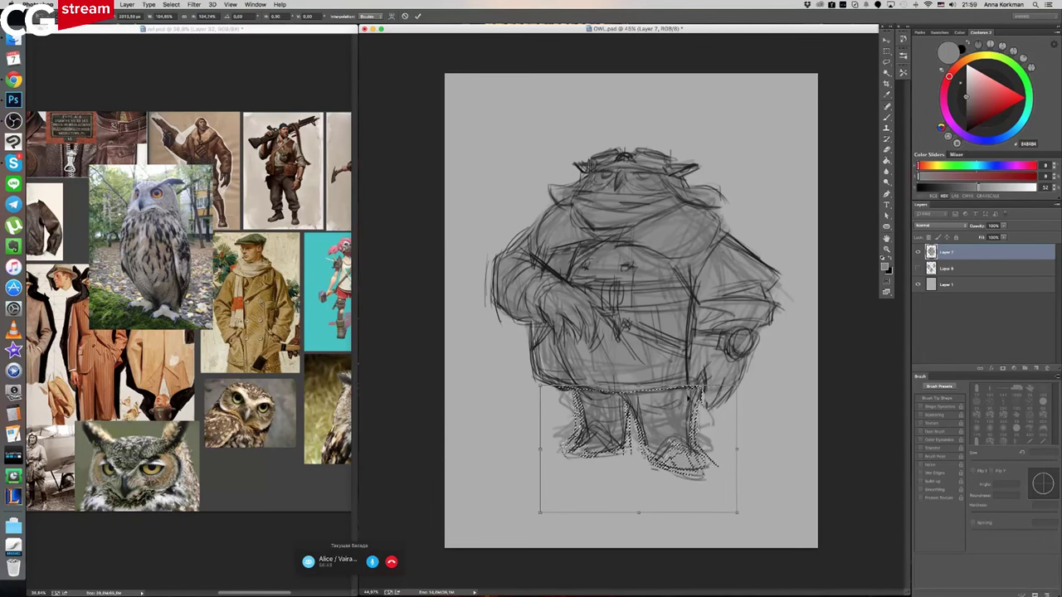
left_click_drag(537, 515, 535, 516)
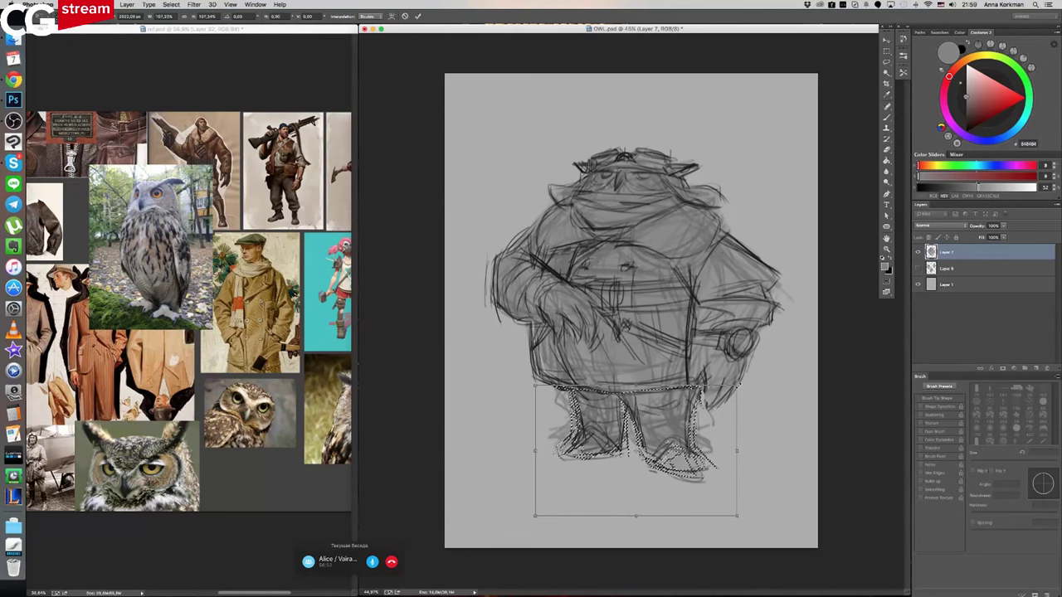
left_click_drag(737, 387, 740, 385)
left_click_drag(737, 517, 742, 516)
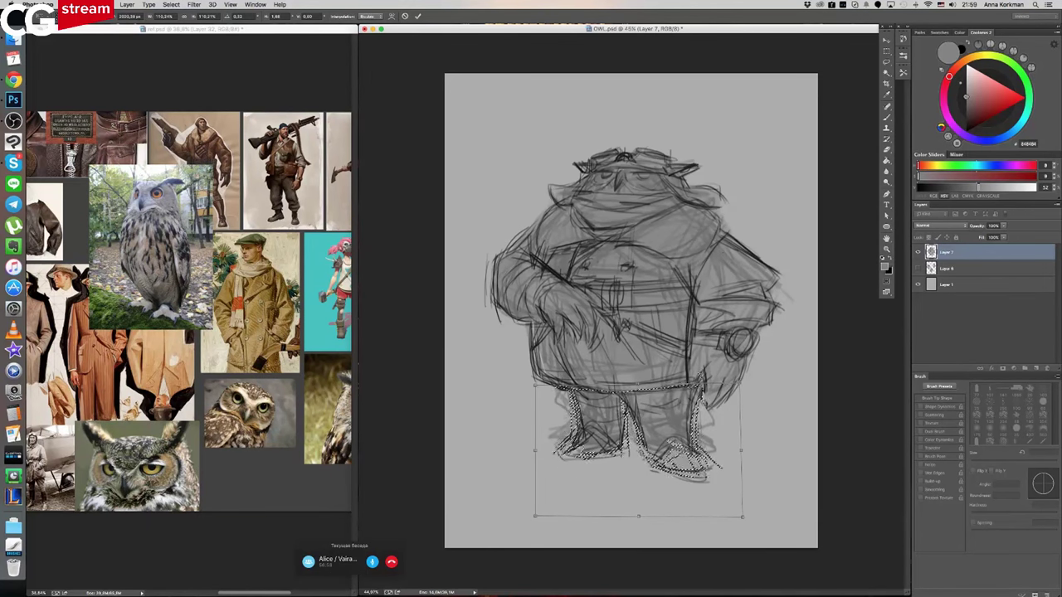
key("Return")
key("ctrl+d")
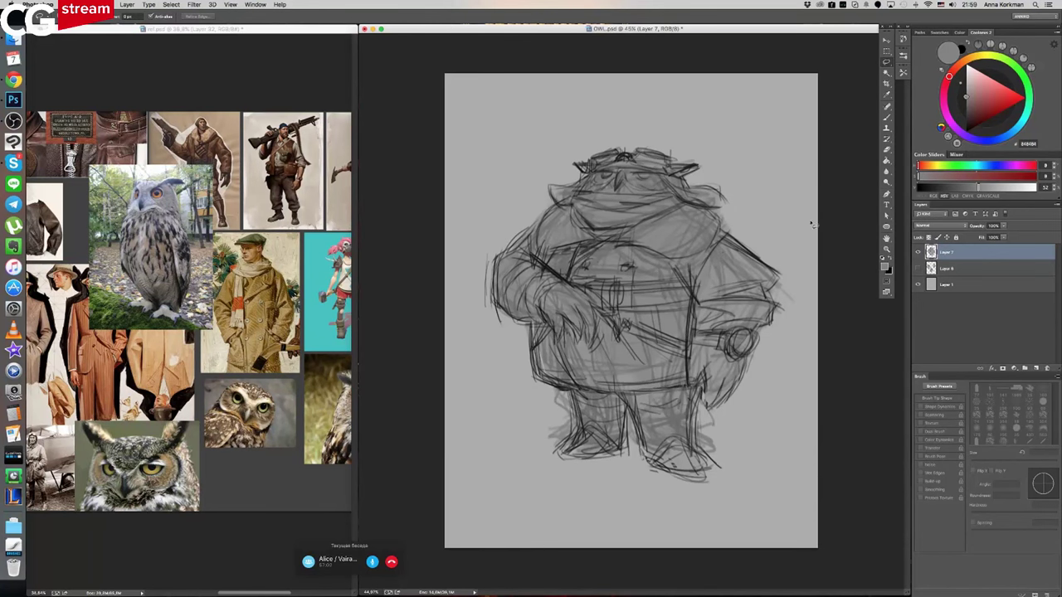
key("super+shift+h")
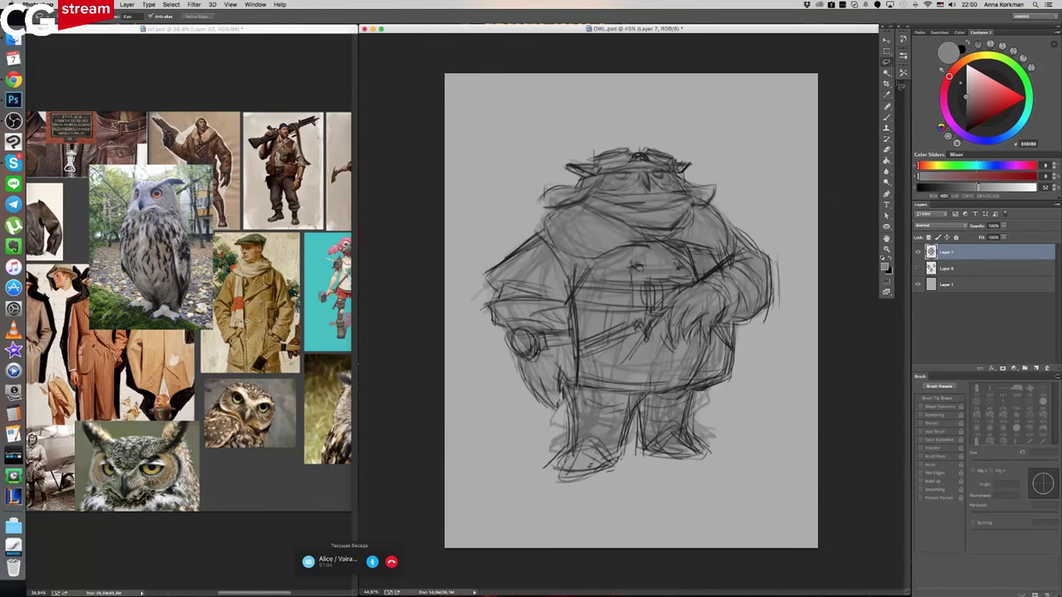
- Warp the whole owl figure to refine its pose, shifting the head and feet and adjusting the outer contours
key("ctrl+t")
left_click(725, 221)
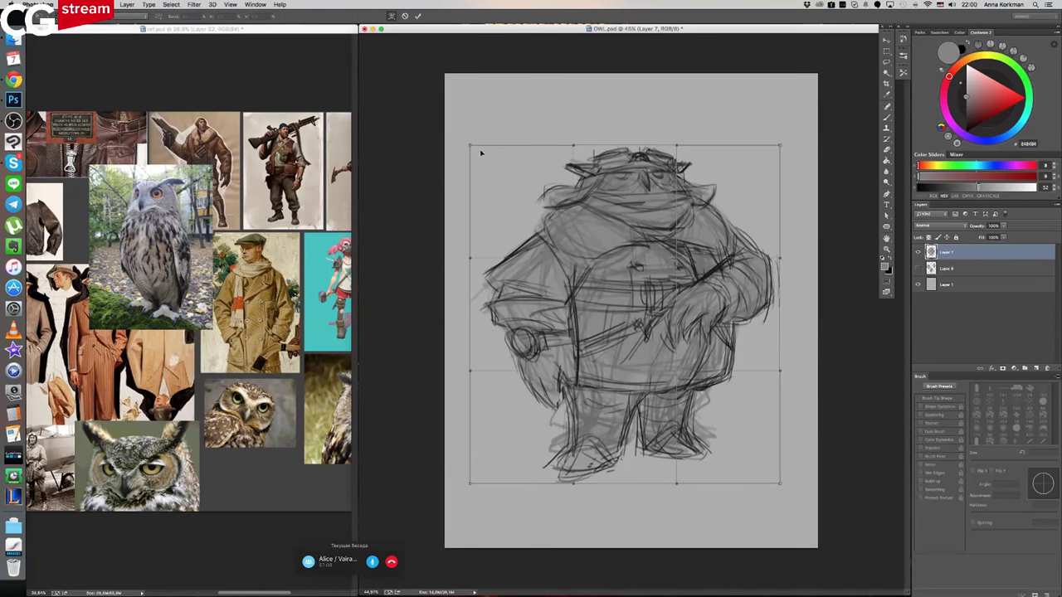
left_click_drag(469, 147, 462, 146)
left_click_drag(782, 485, 793, 487)
left_click_drag(567, 481, 591, 483)
left_click_drag(674, 149, 661, 146)
left_click_drag(780, 371, 787, 372)
left_click_drag(572, 259, 568, 259)
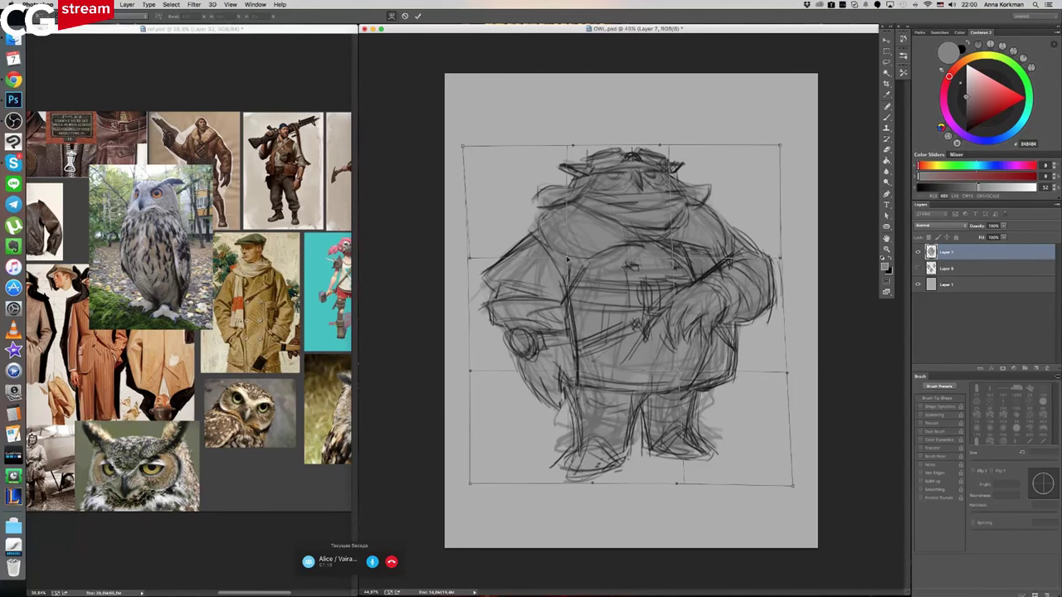
left_click_drag(782, 259, 758, 222)
left_click_drag(660, 147, 570, 148)
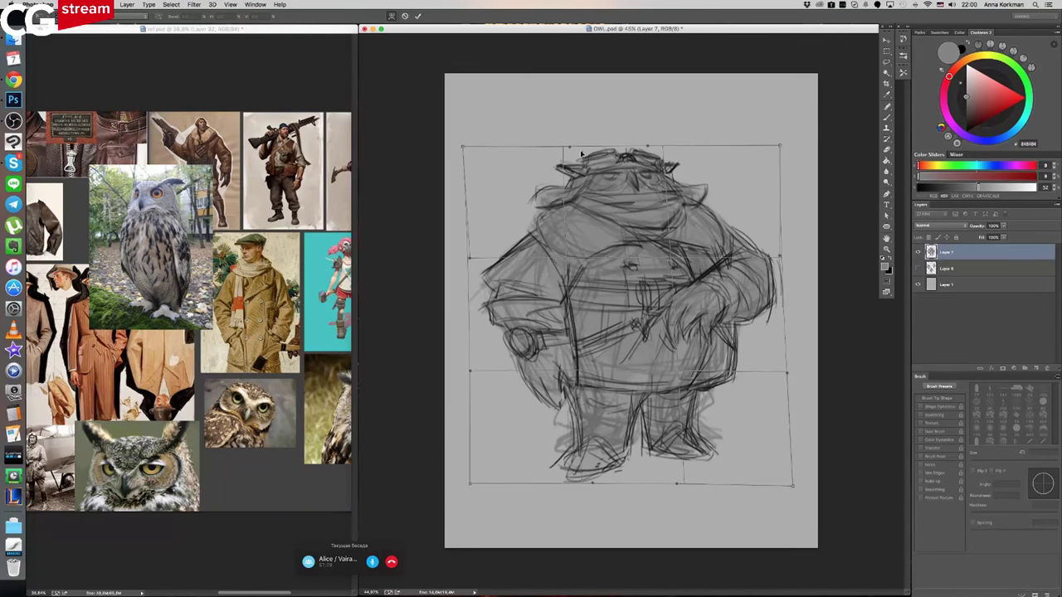
left_click_drag(782, 259, 777, 257)
left_click_drag(795, 485, 792, 480)
key("Return")
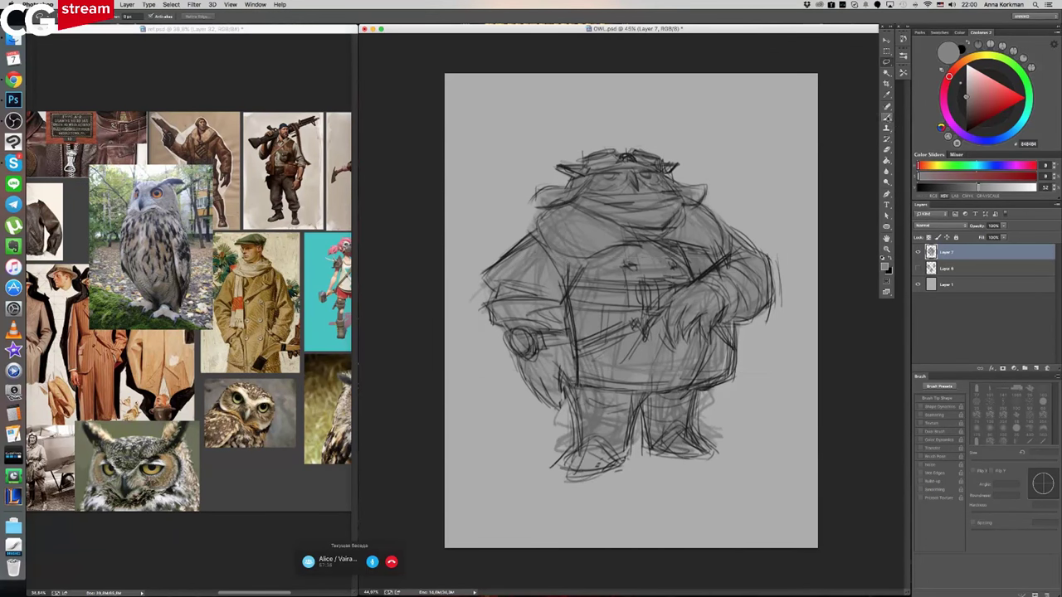
- Switch to the Brush tool, compare the reshaped owl with the original sketches, and mirror the drawing horizontally
left_click(887, 118)
left_click(917, 253)
left_click(917, 252)
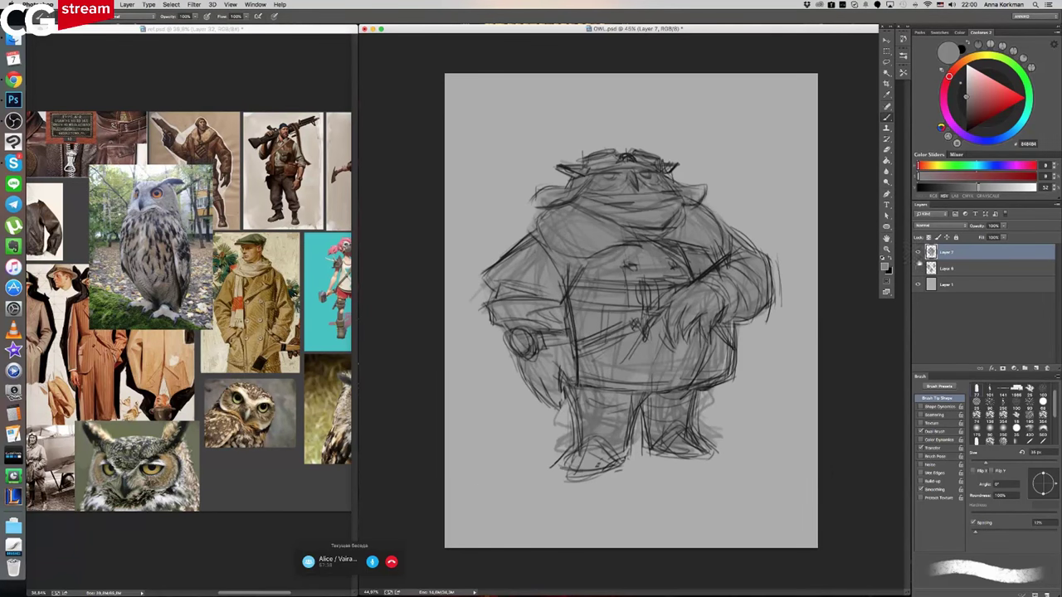
left_click(917, 253)
left_click(918, 268)
left_click(918, 268)
left_click(917, 252)
key("super+shift+h")
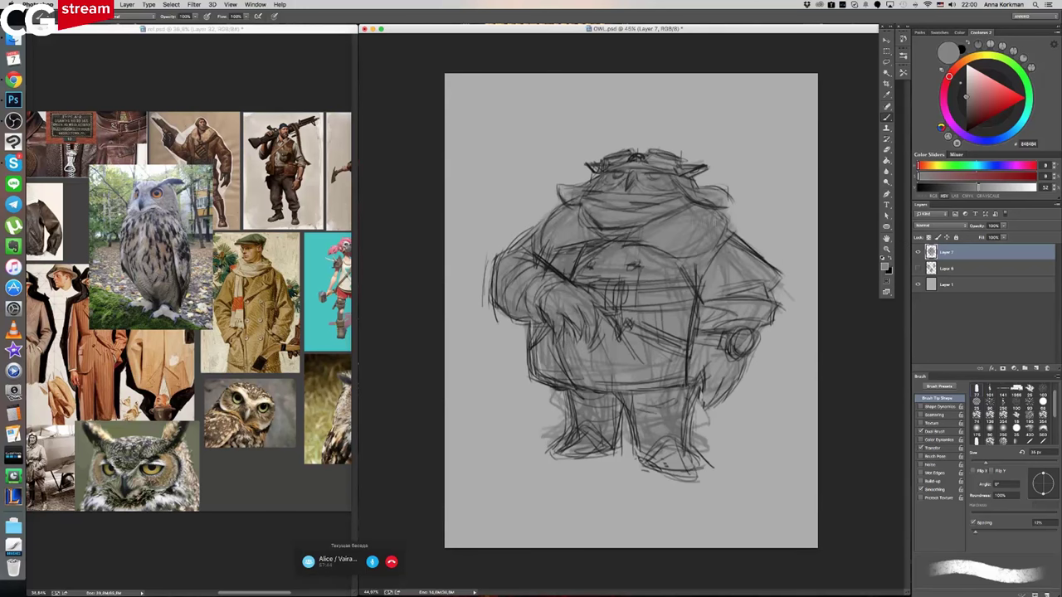
- Distort the whole owl drawing by pulling its upper corners inward so the head side narrows, and check the result in mirrored view
key("super+t")
left_click_drag(481, 147, 477, 146)
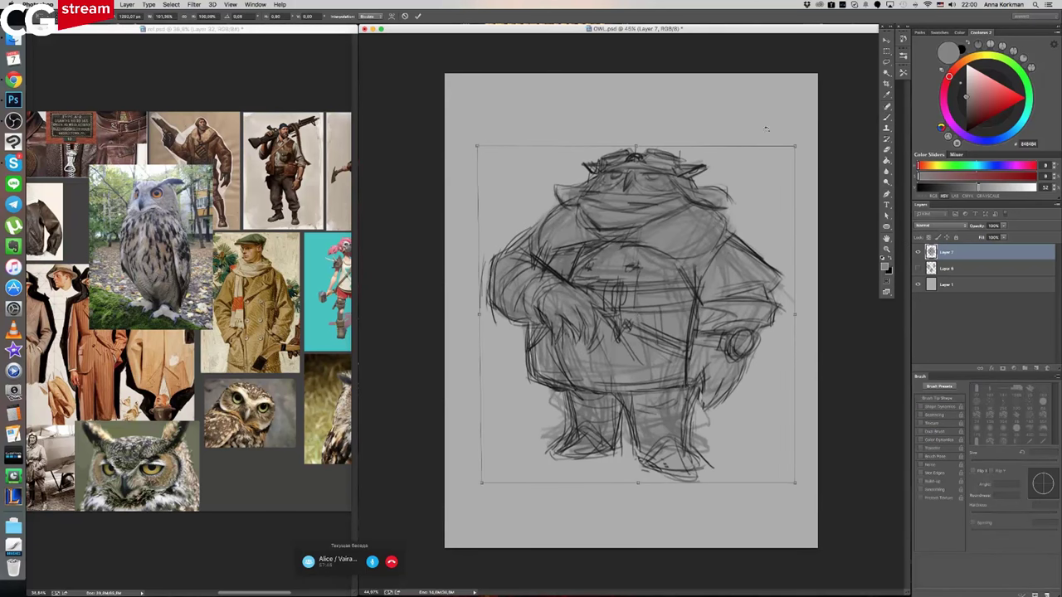
left_click_drag(795, 147, 786, 146)
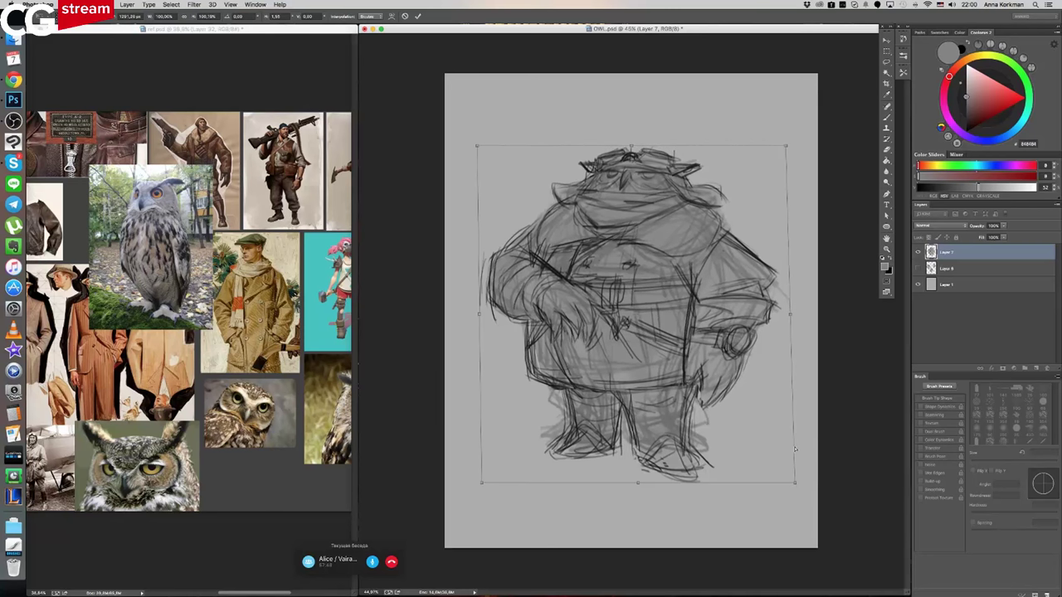
mouse_move(795, 486)
left_mouse_down()
mouse_move(810, 473)
mouse_move(797, 485)
left_mouse_up()
key("Return")
key("super+shift+h")
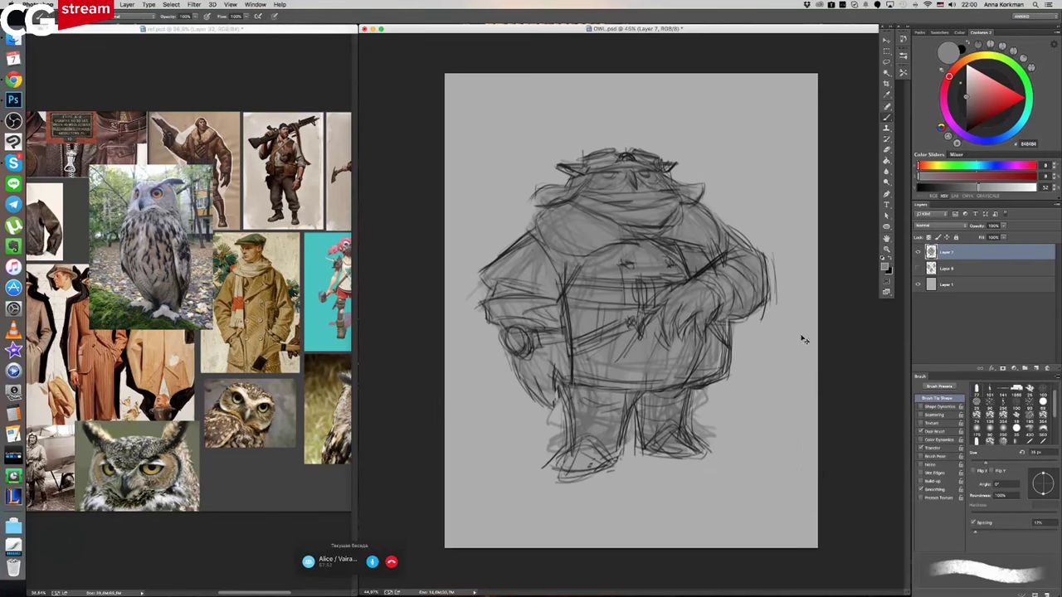
key("shift+h")
key("shift+h")
key("shift+h")
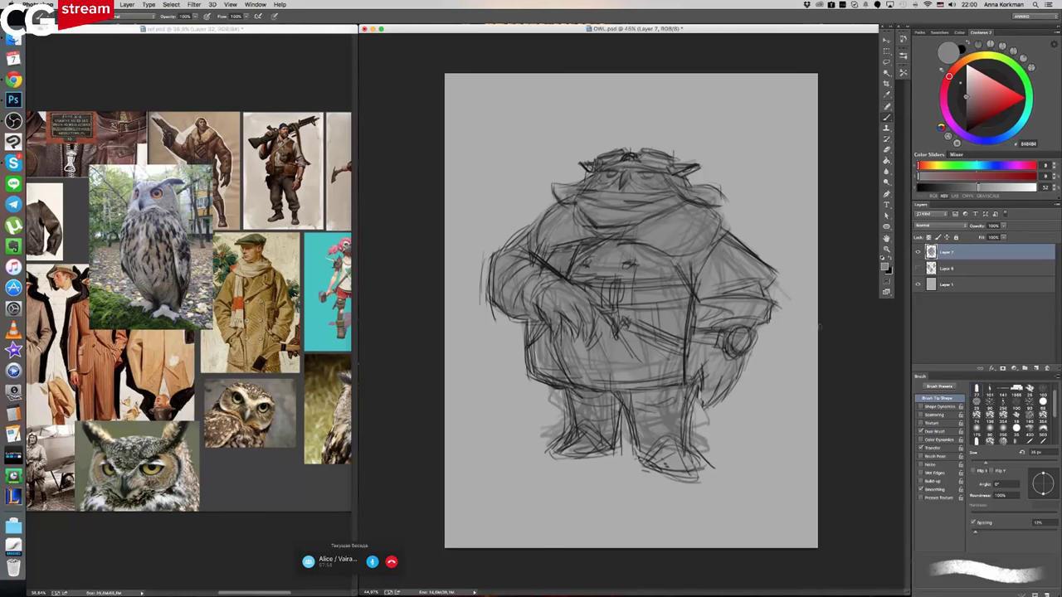
- Lasso the owl's lower body and legs, warp them to shift the forward foot outward, and deselect
key("l")
mouse_move(768, 389)
left_mouse_down()
mouse_move(777, 251)
mouse_move(698, 276)
mouse_move(597, 279)
mouse_move(612, 313)
left_mouse_up()
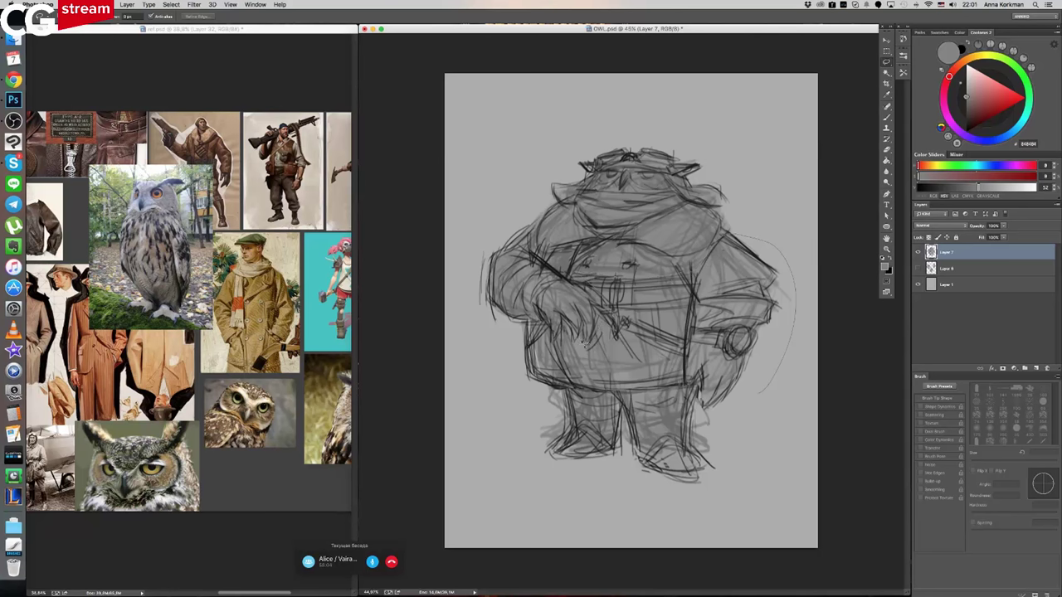
mouse_move(566, 338)
left_mouse_down()
mouse_move(551, 344)
mouse_move(536, 325)
left_mouse_up()
left_click_drag(747, 522, 795, 410)
key("ctrl+t")
left_click_drag(800, 542, 811, 545)
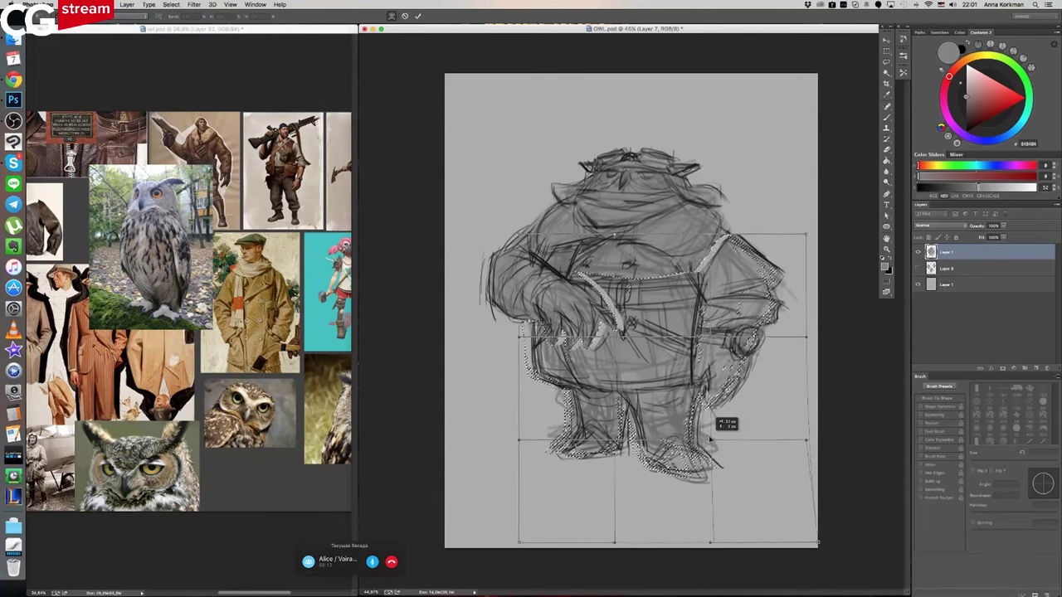
left_click_drag(733, 434, 712, 443)
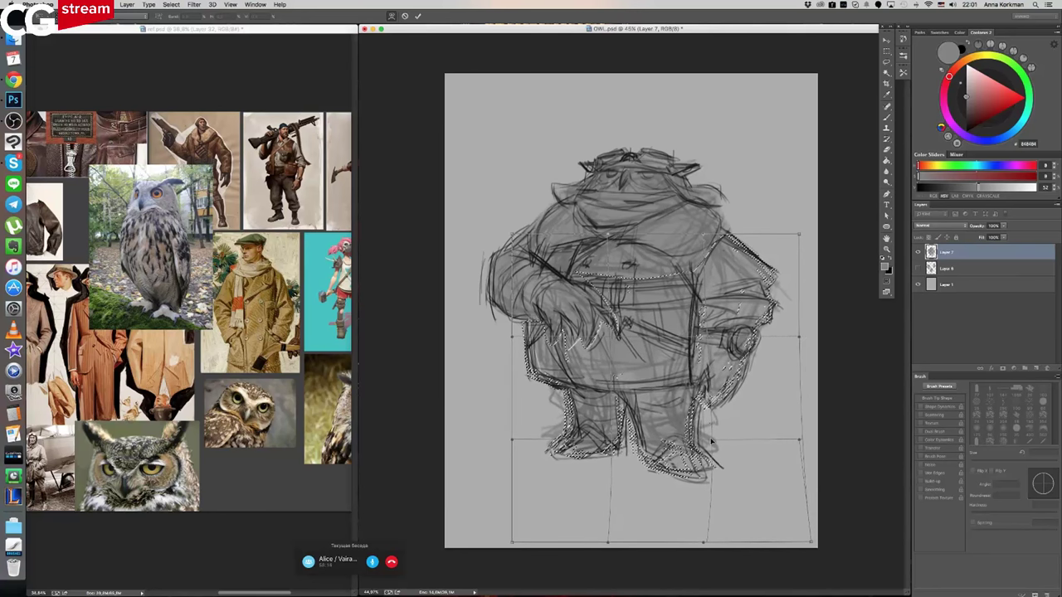
left_click_drag(799, 440, 806, 442)
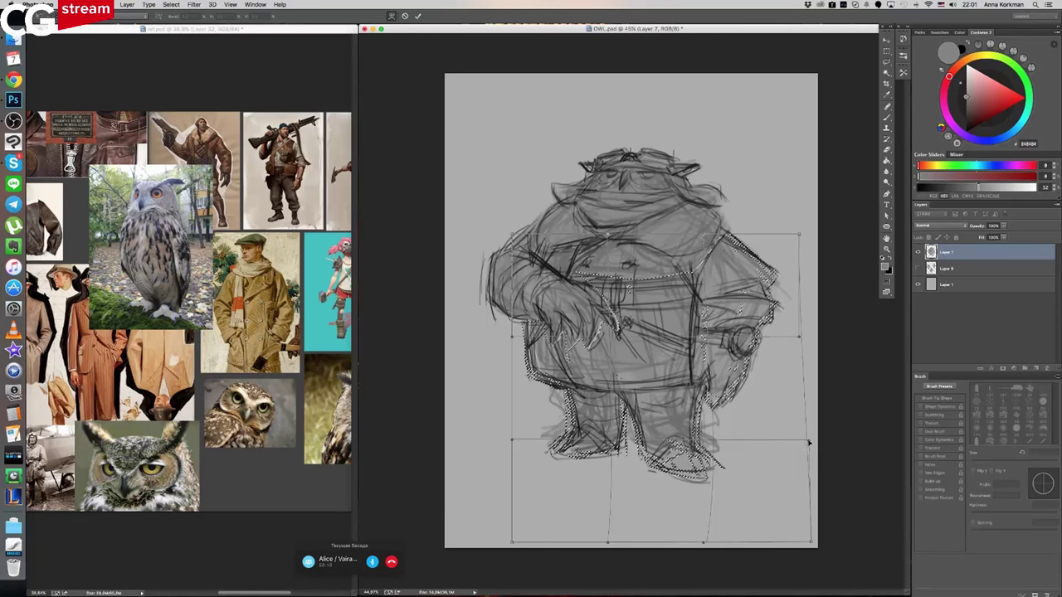
key("Return")
key("super+d")
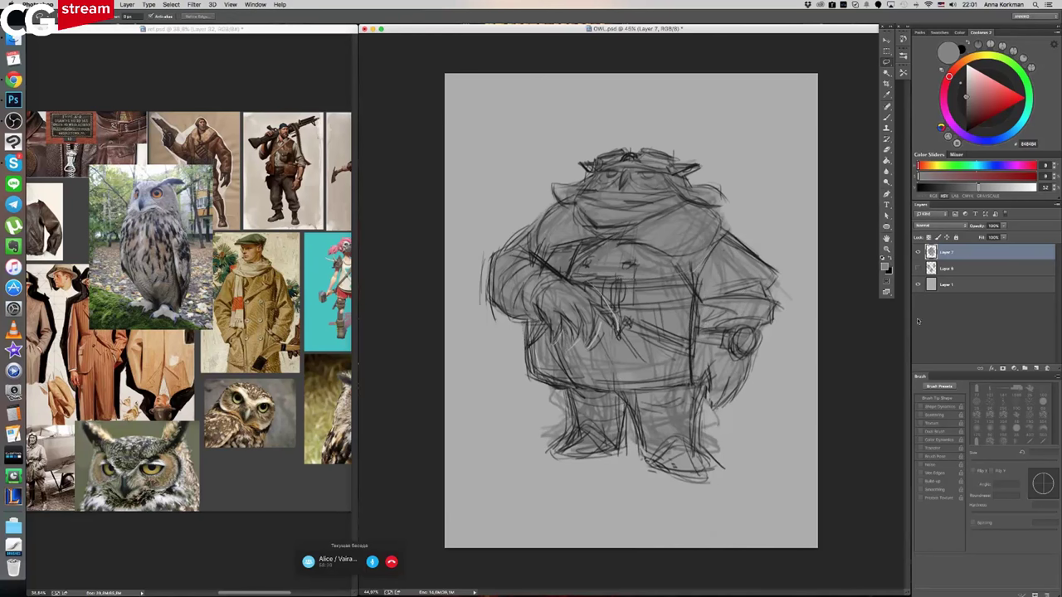
- Lower the opacity of the owl sketch layer to about half and add a new layer above it
left_click(918, 252)
left_click(917, 252)
left_click(1004, 225)
left_click_drag(1005, 237, 986, 237)
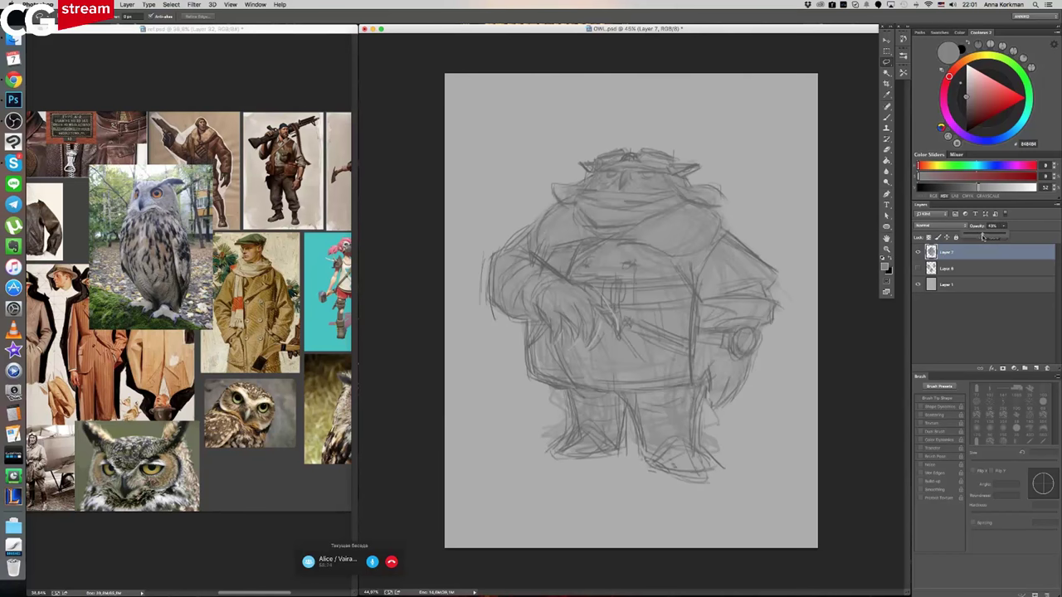
left_click(1035, 368)
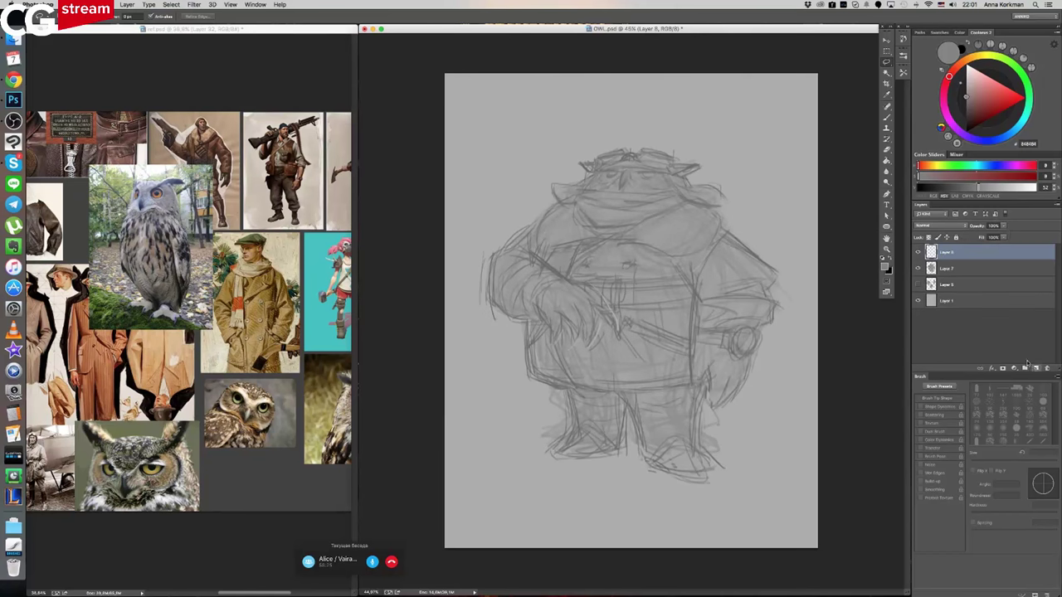
- Set up a much smaller brush with black as the foreground colour for line drawing
left_click(886, 117)
key("bracketleft")
key("bracketleft")
key("bracketleft")
key("bracketleft")
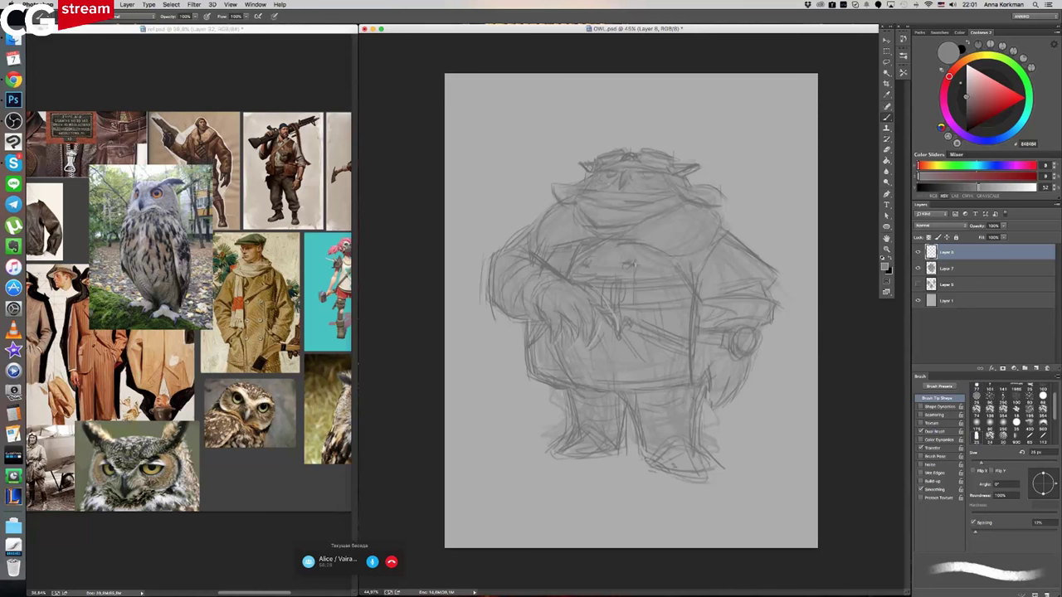
left_click(889, 260)
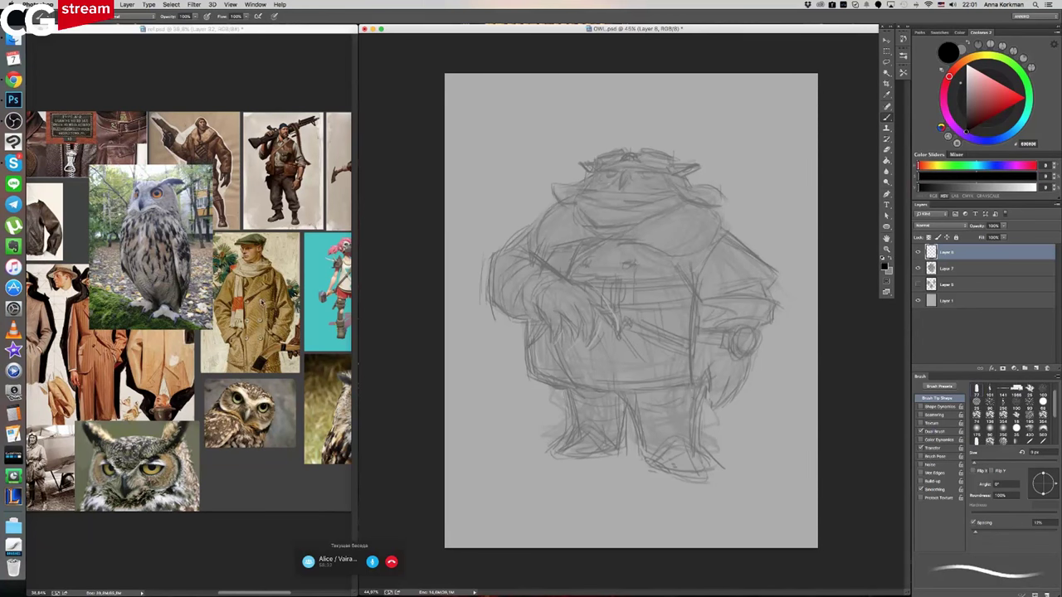
- Examine the aviator outfit pictures on the reference board and enlarge the standing owl photo
left_click(262, 303)
scroll(254, 299, "left", 10)
scroll(254, 298, "left", 5)
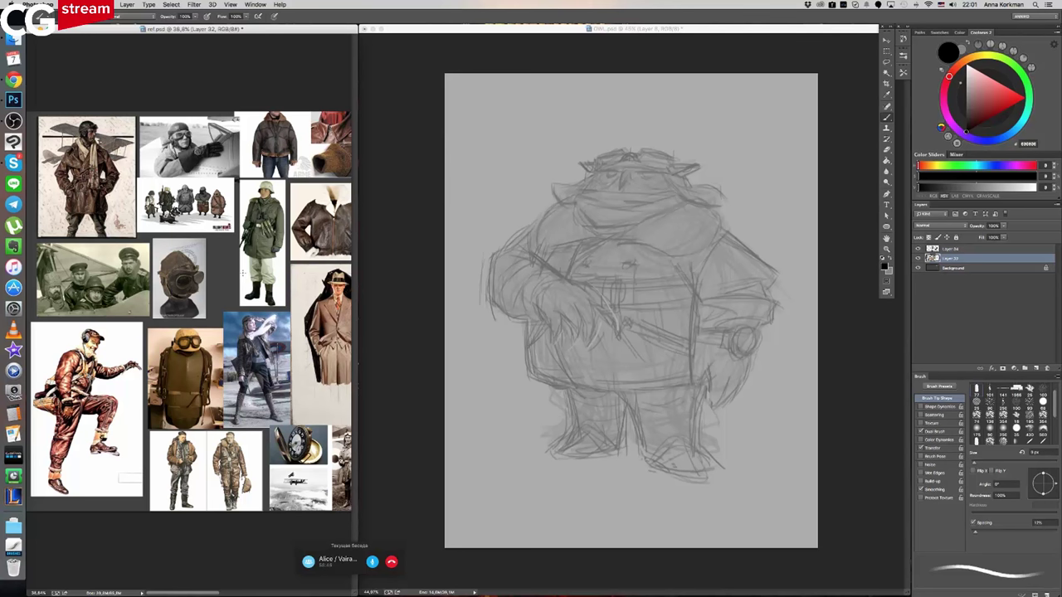
left_click(618, 264)
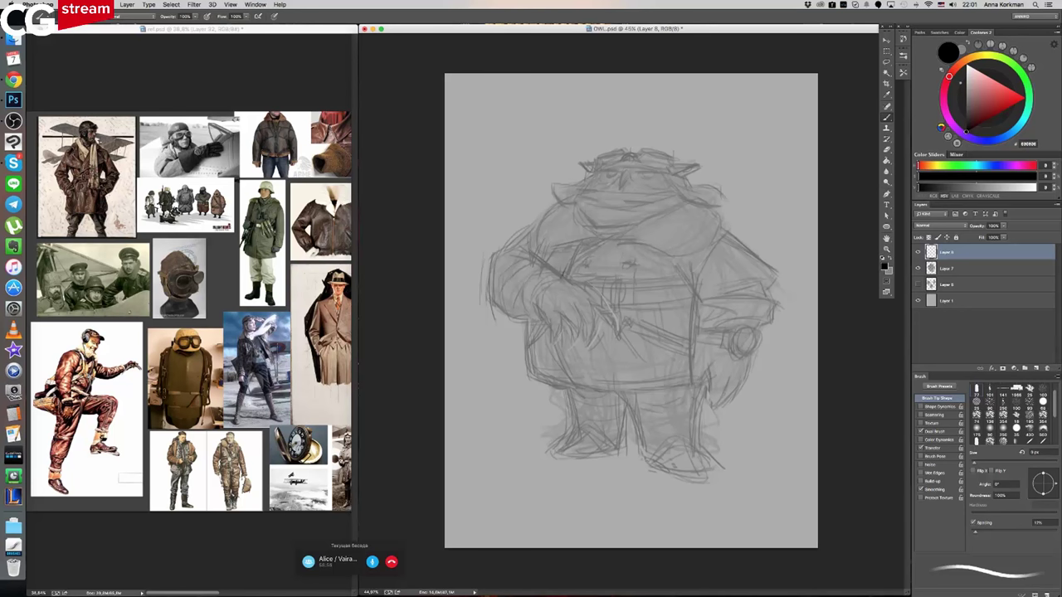
left_click(273, 346)
scroll(250, 299, "up", 3)
scroll(276, 286, "right", 10)
scroll(276, 287, "up", 5)
scroll(267, 324, "right", 10)
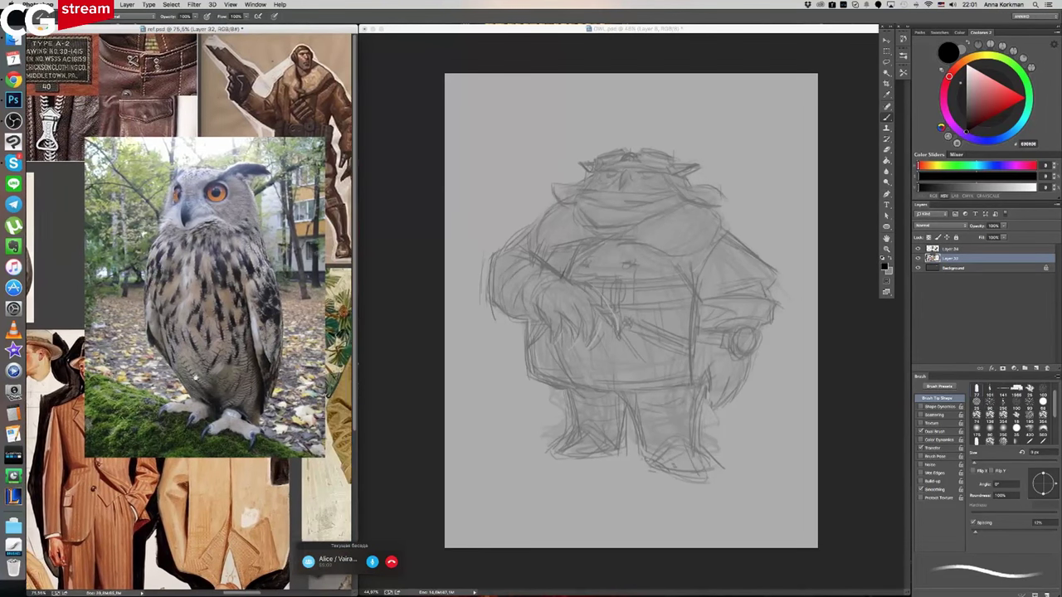
scroll(196, 376, "right", 2)
- Draw the main contours of the wide fur collar over the faded owl sketch, covering both shoulders and the chest
left_click(587, 263)
mouse_move(566, 270)
left_mouse_down()
mouse_move(601, 239)
mouse_move(678, 208)
mouse_move(737, 234)
left_mouse_up()
mouse_move(714, 208)
left_mouse_down()
mouse_move(737, 233)
mouse_move(683, 268)
mouse_move(689, 260)
mouse_move(577, 267)
left_mouse_up()
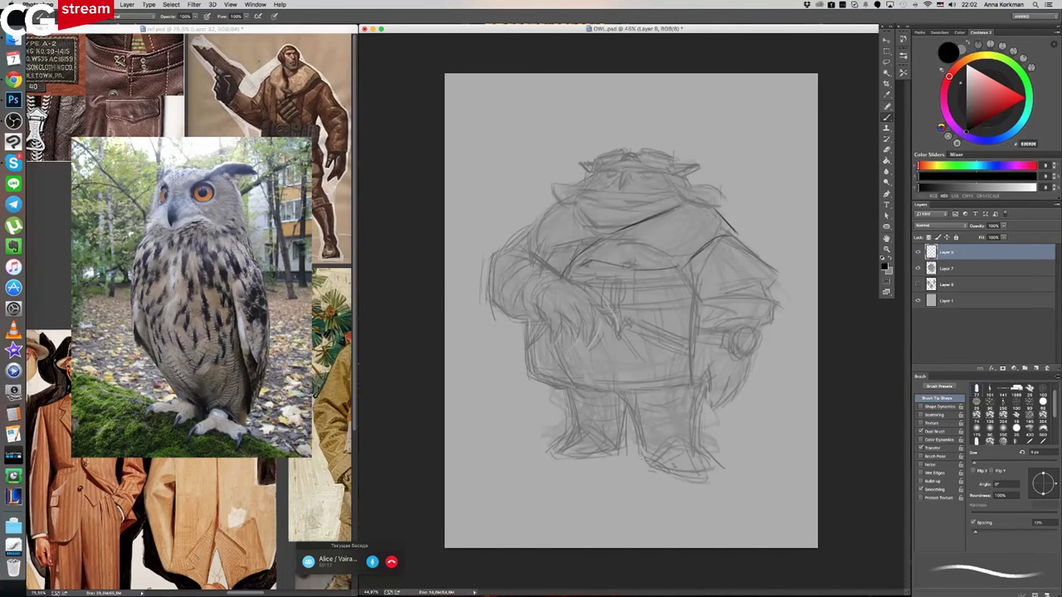
mouse_move(585, 224)
left_mouse_down()
mouse_move(598, 238)
mouse_move(554, 261)
left_mouse_up()
left_click_drag(697, 254, 685, 262)
key("e")
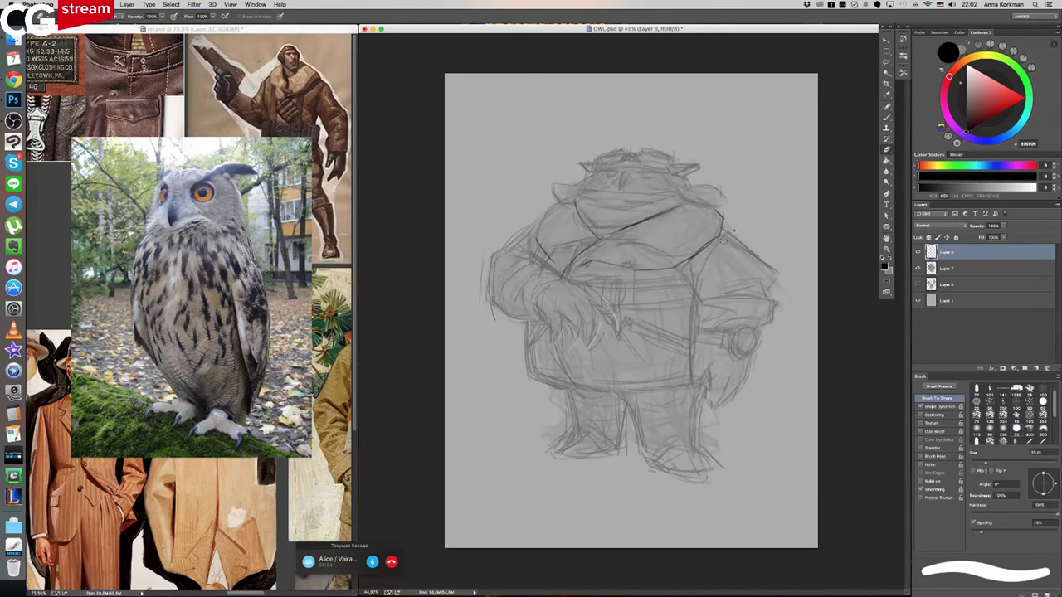
key("b")
mouse_move(544, 212)
left_mouse_down()
mouse_move(535, 248)
mouse_move(532, 239)
left_mouse_up()
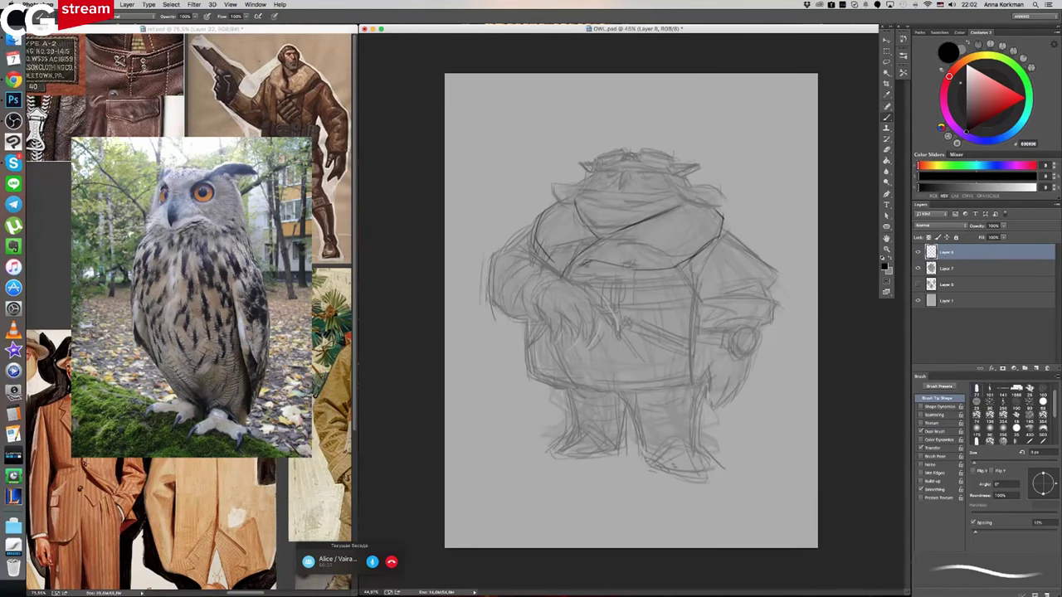
- Draw the coat's side edge and curved hem across the bottom of the belly
mouse_move(550, 332)
left_mouse_down()
mouse_move(545, 367)
mouse_move(586, 378)
left_mouse_up()
mouse_move(548, 338)
left_mouse_down()
mouse_move(544, 370)
mouse_move(653, 395)
left_mouse_up()
mouse_move(584, 382)
left_mouse_down()
mouse_move(664, 389)
mouse_move(728, 363)
left_mouse_up()
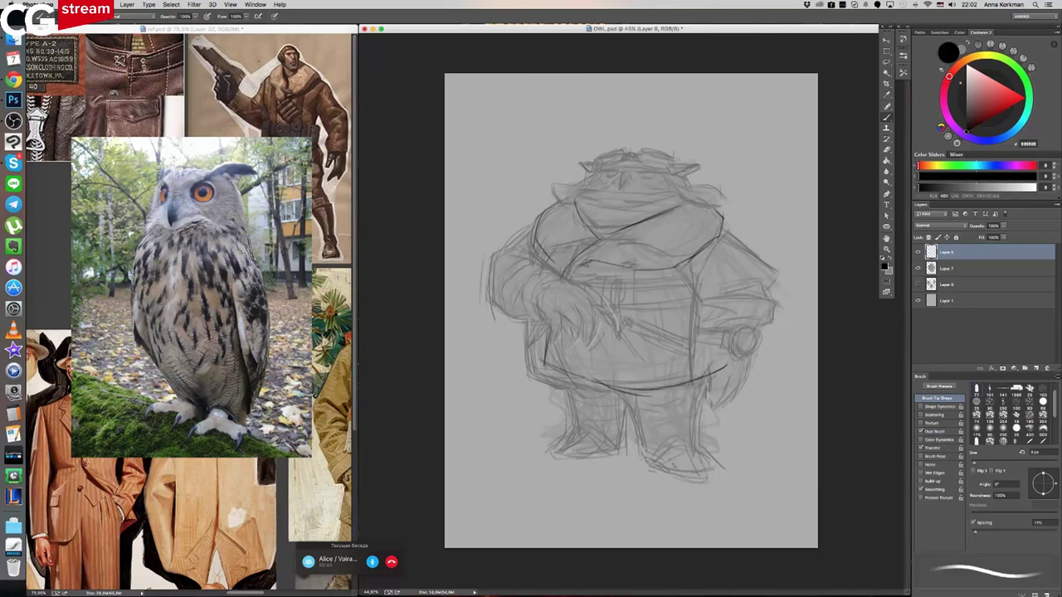
mouse_move(529, 329)
left_mouse_down()
mouse_move(537, 391)
mouse_move(619, 385)
left_mouse_up()
left_click_drag(532, 389, 724, 382)
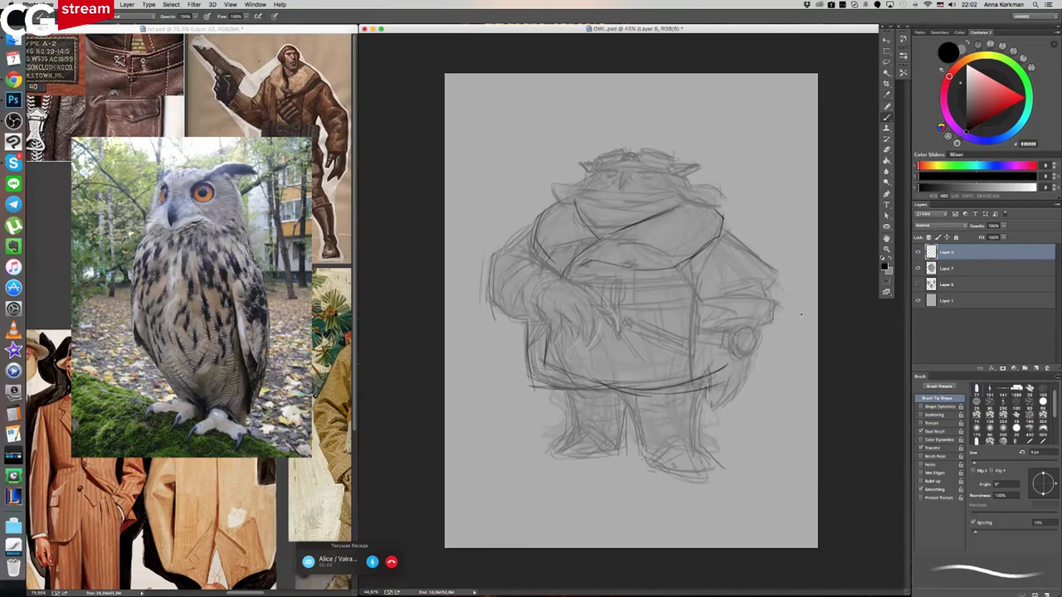
- Erase the stray hem line at the far end and redraw the coat's lower corner with firmer strokes
left_click(887, 151)
left_click_drag(632, 388, 725, 368)
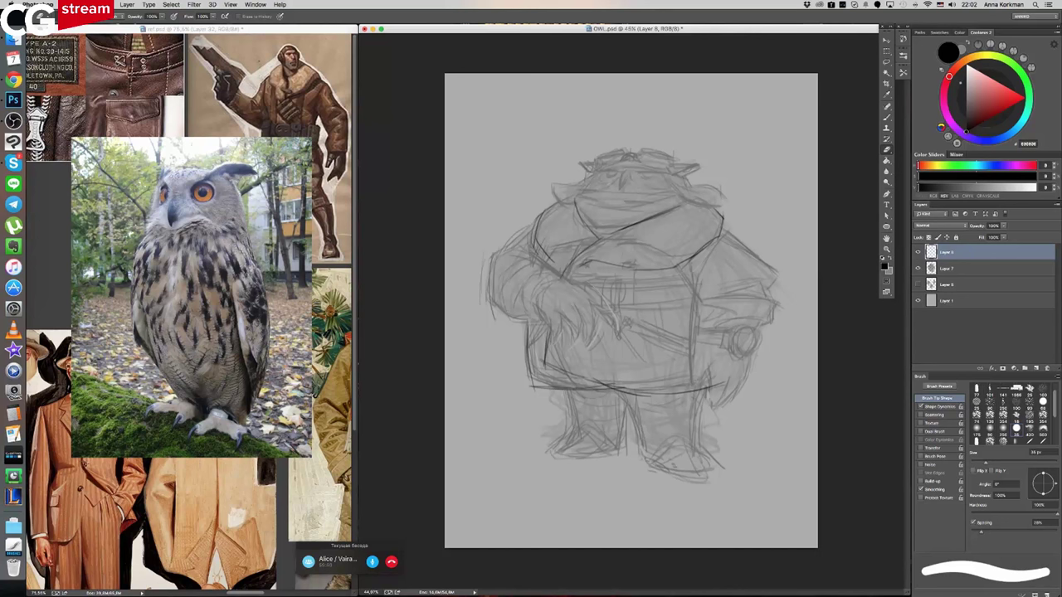
key("b")
left_click_drag(540, 359, 583, 378)
left_click_drag(546, 321, 544, 364)
- Darken the collar's overlapping front edge and extend its contour up toward the scarf
left_click_drag(590, 248, 562, 273)
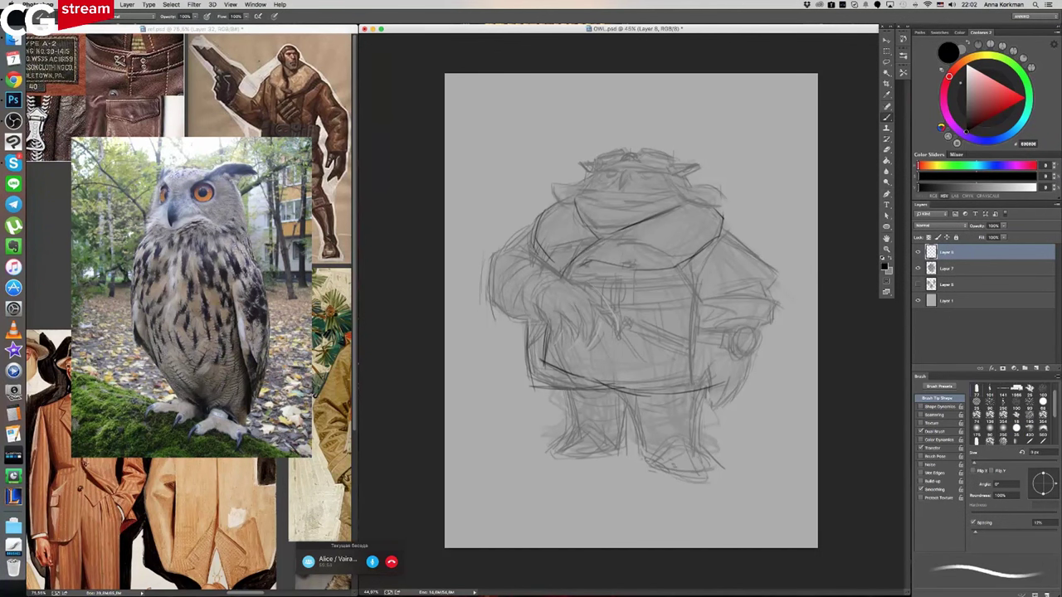
left_click_drag(598, 240, 562, 274)
left_click_drag(610, 233, 561, 275)
left_click_drag(574, 196, 597, 240)
left_click_drag(688, 198, 671, 207)
- Draw short contour strokes along the inner edges of both feet
left_click_drag(586, 432, 652, 459)
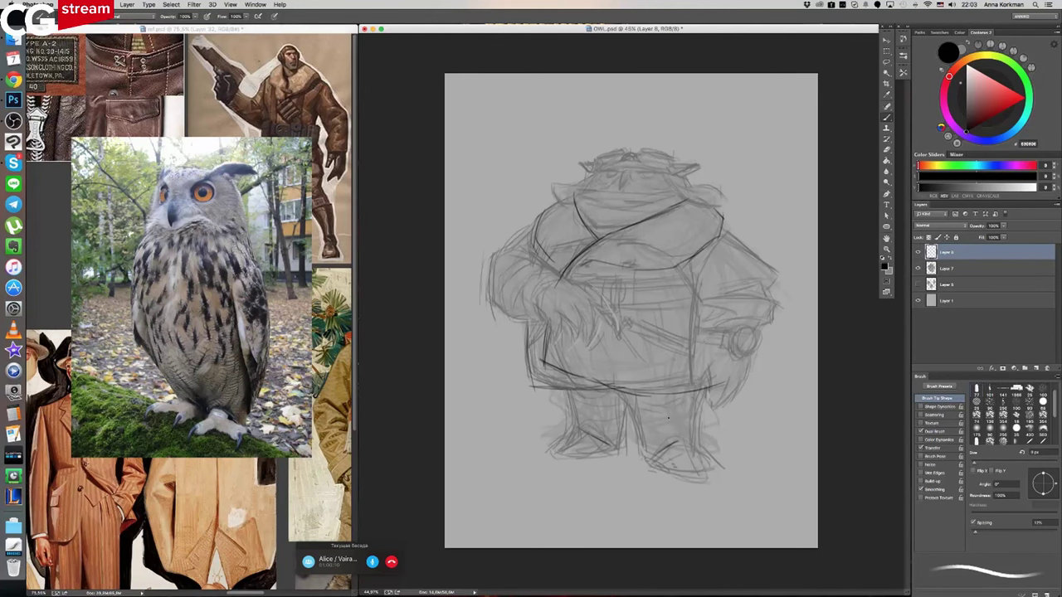
left_click_drag(658, 463, 668, 472)
left_click_drag(595, 456, 624, 448)
- Outline both shoulders, the wide sleeve edge and the outer contour of the bent arm
left_click_drag(720, 222, 769, 263)
mouse_move(528, 237)
left_mouse_down()
mouse_move(498, 253)
mouse_move(543, 264)
left_mouse_up()
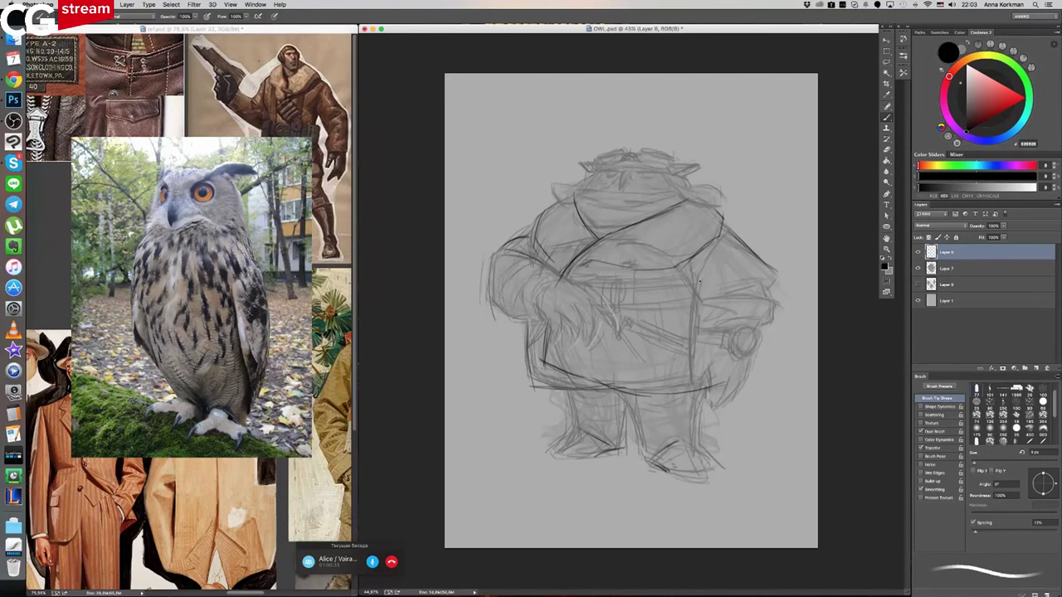
mouse_move(696, 288)
left_mouse_down()
mouse_move(698, 265)
mouse_move(705, 292)
mouse_move(691, 307)
mouse_move(697, 286)
mouse_move(770, 284)
mouse_move(760, 283)
mouse_move(768, 298)
left_mouse_up()
mouse_move(498, 249)
left_mouse_down()
mouse_move(482, 266)
mouse_move(488, 306)
left_mouse_up()
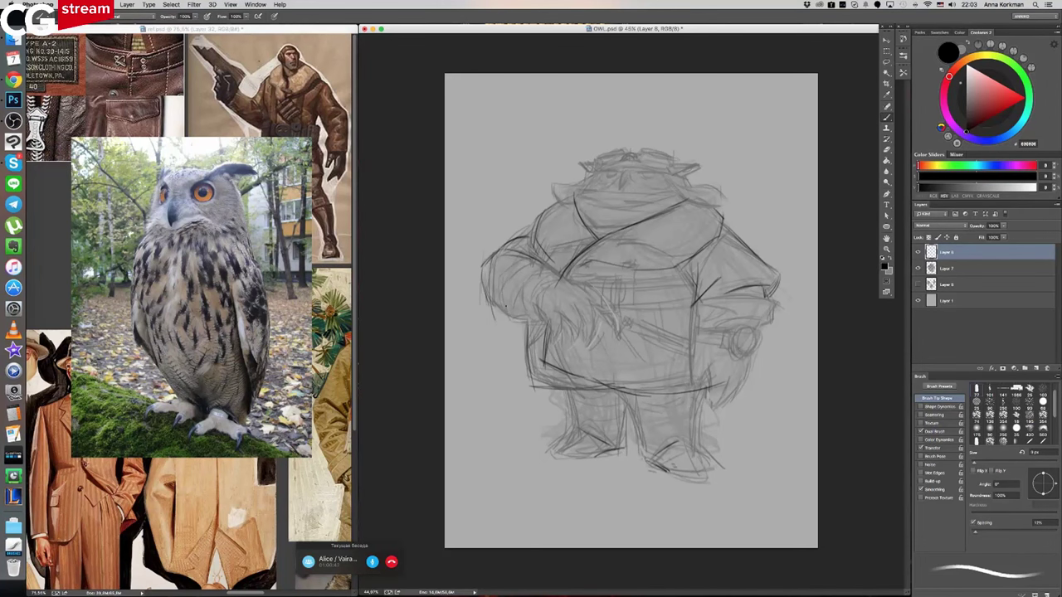
left_click_drag(483, 257, 486, 299)
- Draw the straight arm's cuff, the strap with its round end and the feathers hanging below
mouse_move(775, 302)
left_mouse_down()
mouse_move(757, 330)
mouse_move(724, 320)
mouse_move(741, 358)
mouse_move(758, 343)
mouse_move(735, 354)
mouse_move(723, 345)
mouse_move(734, 351)
left_mouse_up()
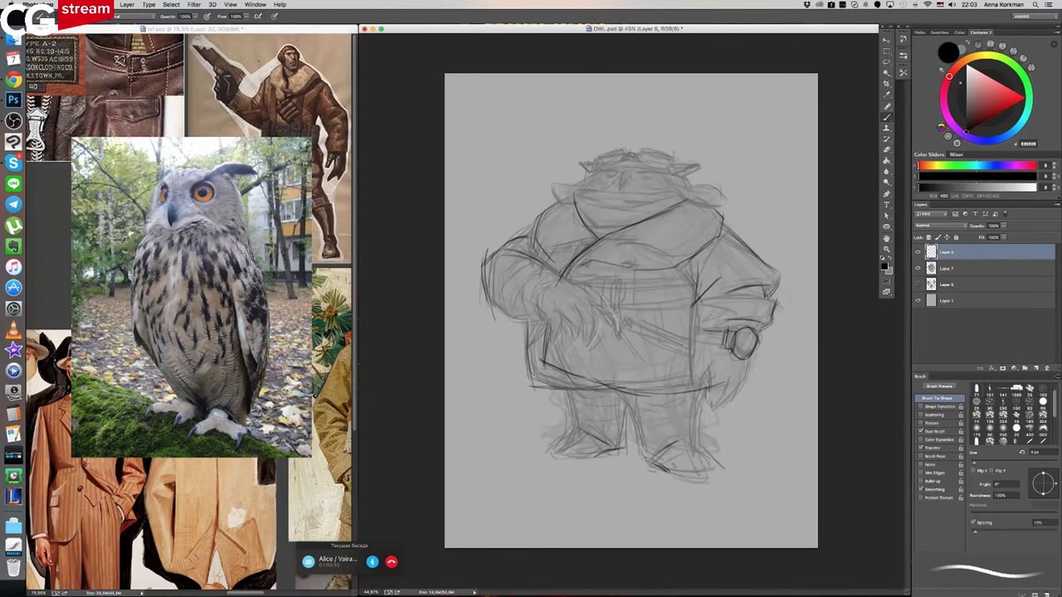
mouse_move(697, 342)
left_mouse_down()
mouse_move(720, 345)
mouse_move(723, 330)
mouse_move(695, 346)
left_mouse_up()
mouse_move(696, 300)
left_mouse_down()
mouse_move(694, 320)
mouse_move(751, 294)
left_mouse_up()
left_click_drag(755, 332, 745, 384)
mouse_move(694, 345)
left_mouse_down()
mouse_move(689, 383)
mouse_move(709, 396)
mouse_move(707, 410)
mouse_move(718, 407)
left_mouse_up()
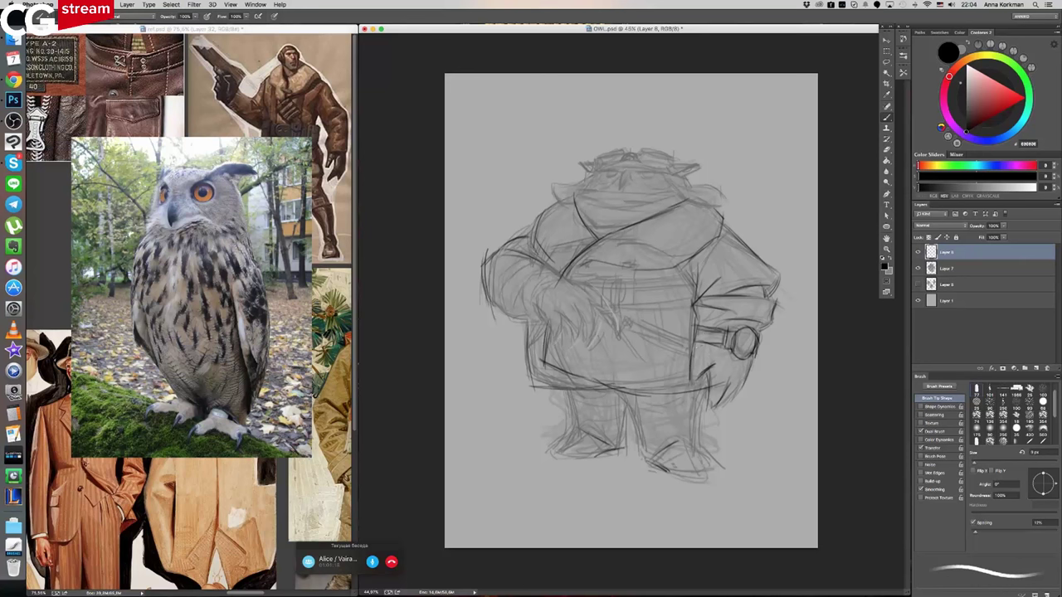
left_click_drag(707, 340, 695, 354)
- Sketch a rounded belt pouch with a button on the belly and add lines along the belt and collar
left_click_drag(548, 262, 586, 288)
left_click_drag(722, 209, 711, 244)
left_click_drag(610, 279, 683, 280)
mouse_move(611, 304)
left_mouse_down()
mouse_move(660, 303)
mouse_move(636, 324)
left_mouse_up()
mouse_move(676, 279)
left_mouse_down()
mouse_move(671, 302)
mouse_move(670, 272)
mouse_move(656, 266)
left_mouse_up()
mouse_move(638, 272)
left_mouse_down()
mouse_move(670, 275)
mouse_move(634, 290)
mouse_move(669, 292)
mouse_move(656, 272)
left_mouse_up()
mouse_move(647, 294)
left_mouse_down()
mouse_move(669, 287)
mouse_move(657, 325)
mouse_move(667, 327)
mouse_move(679, 317)
mouse_move(663, 282)
left_mouse_up()
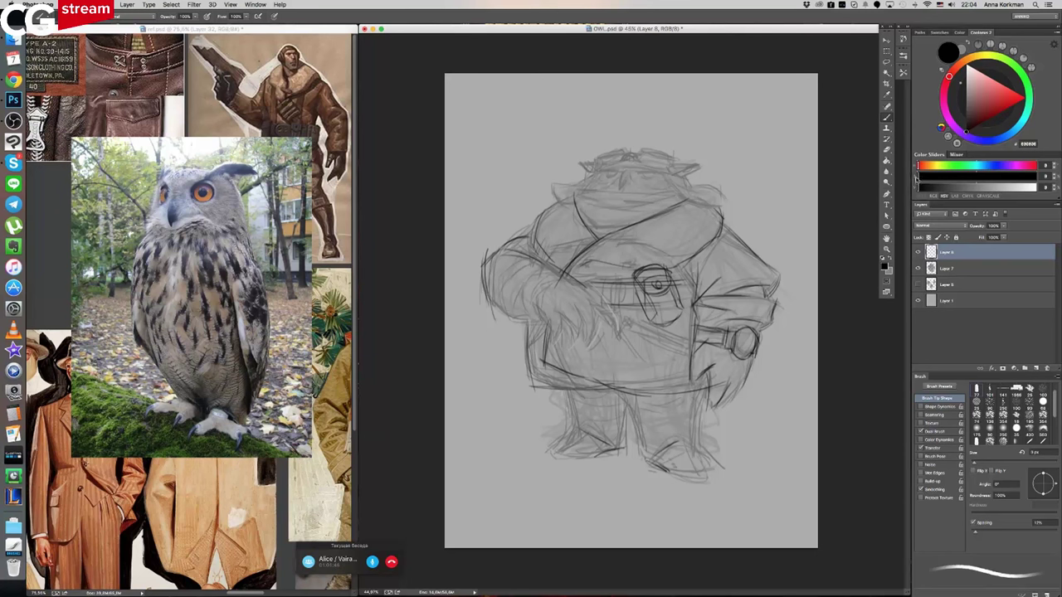
- Erase the pouch's rounded top and redraw it as an angular flap with firmer side and bottom edges
left_click(887, 150)
mouse_move(645, 276)
left_mouse_down()
mouse_move(648, 289)
mouse_move(639, 271)
mouse_move(667, 274)
left_mouse_up()
key("b")
left_click_drag(667, 266, 662, 286)
mouse_move(658, 325)
left_mouse_down()
mouse_move(683, 316)
mouse_move(655, 326)
left_mouse_up()
left_click_drag(677, 303, 683, 313)
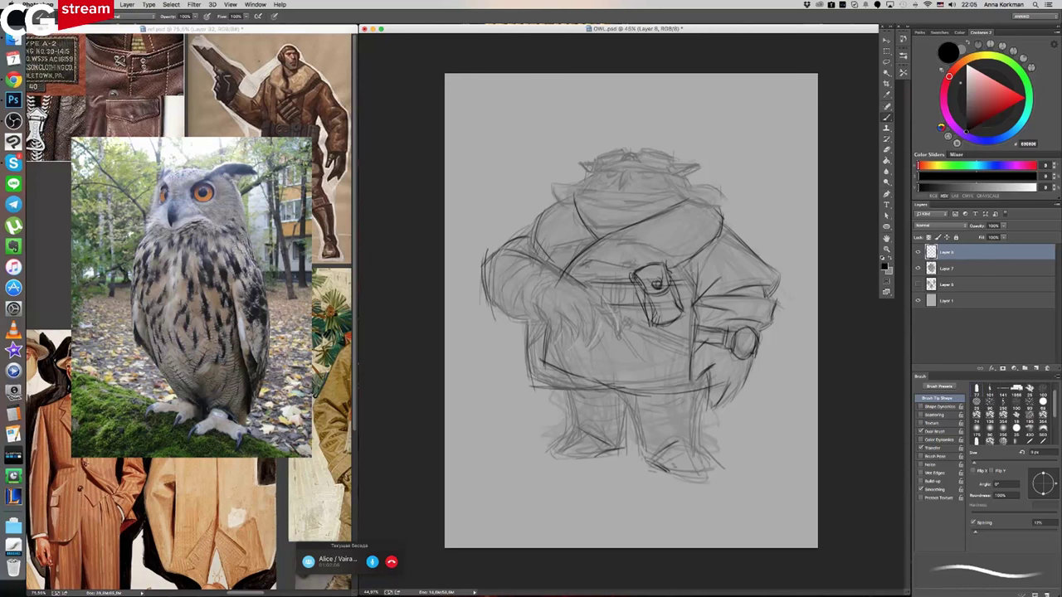
- Draw the upper belt line and curved feather strokes across the bent arm's forearm
left_click_drag(592, 267, 632, 257)
mouse_move(564, 275)
left_mouse_down()
mouse_move(581, 267)
mouse_move(533, 307)
mouse_move(523, 291)
mouse_move(528, 320)
left_mouse_up()
mouse_move(547, 258)
left_mouse_down()
mouse_move(520, 265)
mouse_move(511, 314)
mouse_move(543, 324)
mouse_move(509, 383)
left_mouse_up()
left_click_drag(516, 331, 502, 399)
left_click_drag(526, 348, 522, 398)
mouse_move(525, 366)
left_mouse_down()
mouse_move(510, 409)
mouse_move(523, 399)
left_mouse_up()
left_click_drag(532, 364, 531, 397)
key("e")
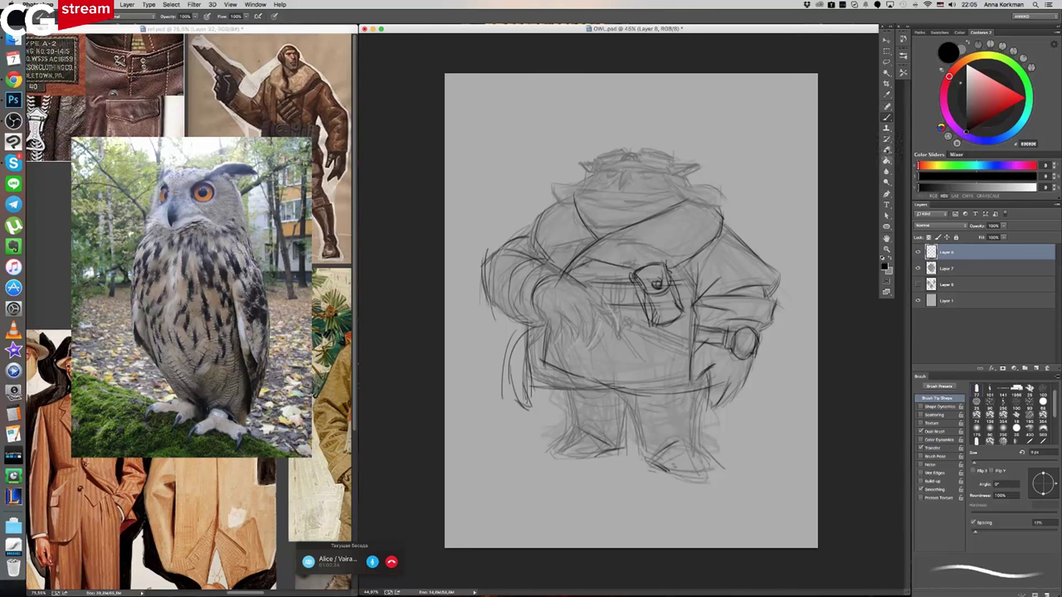
mouse_move(527, 332)
left_mouse_down()
mouse_move(503, 398)
mouse_move(526, 406)
left_mouse_up()
left_click_drag(526, 370, 526, 383)
- Draw layered feather strokes around the bent arm's forearm and wrist with the brush
key("b")
left_click_drag(532, 322, 548, 321)
left_click_drag(513, 276, 523, 333)
mouse_move(520, 268)
left_mouse_down()
mouse_move(521, 332)
mouse_move(570, 261)
mouse_move(567, 273)
left_mouse_up()
mouse_move(559, 263)
left_mouse_down()
mouse_move(565, 275)
mouse_move(516, 252)
mouse_move(506, 317)
mouse_move(536, 323)
mouse_move(545, 345)
mouse_move(564, 352)
mouse_move(562, 333)
mouse_move(574, 345)
left_mouse_up()
- Draw the bent arm's hand as pointed feather fingers over the belly and darken the wrist and forearm feathers
mouse_move(559, 286)
left_mouse_down()
mouse_move(594, 272)
mouse_move(612, 323)
left_mouse_up()
mouse_move(599, 309)
left_mouse_down()
mouse_move(592, 346)
mouse_move(557, 333)
mouse_move(569, 355)
mouse_move(581, 326)
left_mouse_up()
left_click_drag(585, 312, 585, 343)
mouse_move(589, 331)
left_mouse_down()
mouse_move(587, 349)
mouse_move(604, 338)
left_mouse_up()
mouse_move(613, 287)
left_mouse_down()
mouse_move(600, 307)
mouse_move(543, 341)
mouse_move(559, 335)
left_mouse_up()
mouse_move(557, 337)
left_mouse_down()
mouse_move(542, 341)
mouse_move(580, 354)
mouse_move(612, 345)
left_mouse_up()
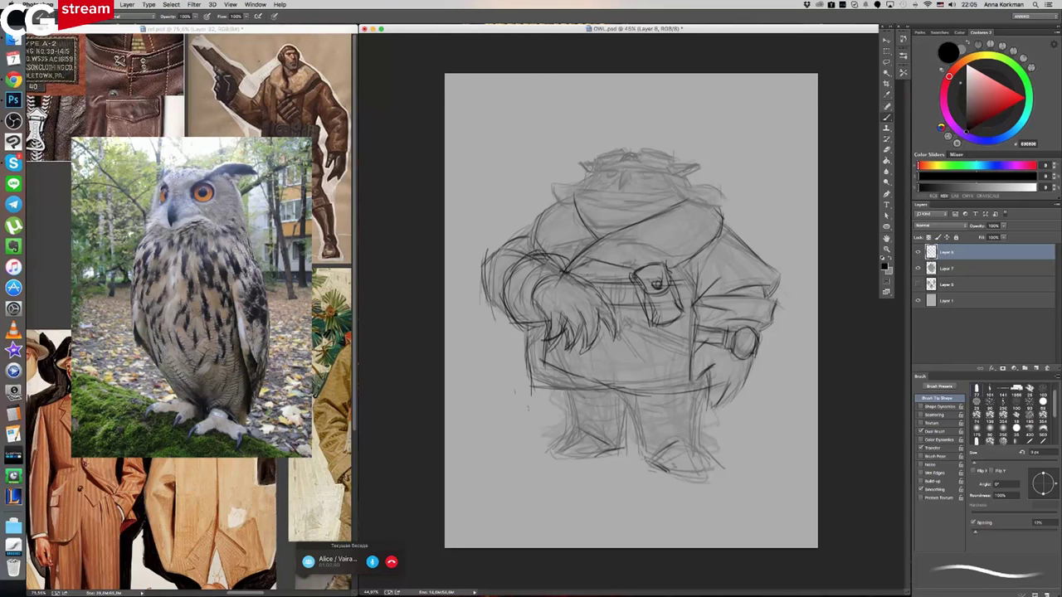
mouse_move(561, 274)
left_mouse_down()
mouse_move(538, 288)
mouse_move(533, 271)
mouse_move(511, 267)
mouse_move(499, 276)
mouse_move(498, 314)
left_mouse_up()
mouse_move(531, 252)
left_mouse_down()
mouse_move(514, 257)
mouse_move(544, 251)
left_mouse_up()
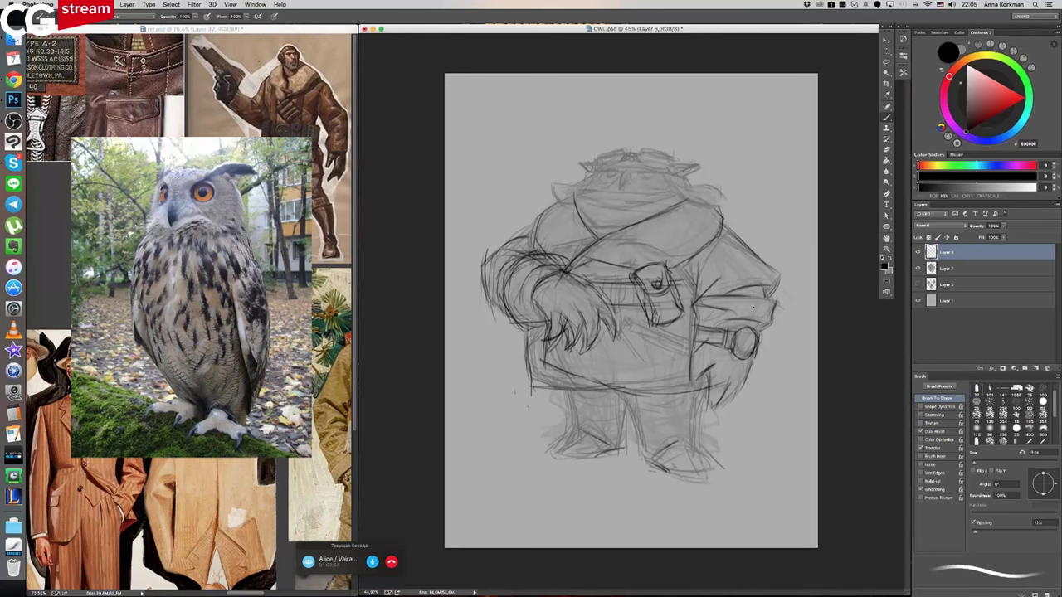
- Draw the belt lines beside the pouch and the diagonal strap crossing the belly below the feathered hand
mouse_move(698, 283)
left_mouse_down()
mouse_move(692, 307)
mouse_move(694, 283)
left_mouse_up()
mouse_move(599, 282)
left_mouse_down()
mouse_move(636, 283)
mouse_move(620, 311)
mouse_move(617, 277)
mouse_move(588, 281)
mouse_move(670, 341)
left_mouse_up()
mouse_move(631, 322)
left_mouse_down()
mouse_move(676, 341)
mouse_move(681, 355)
left_mouse_up()
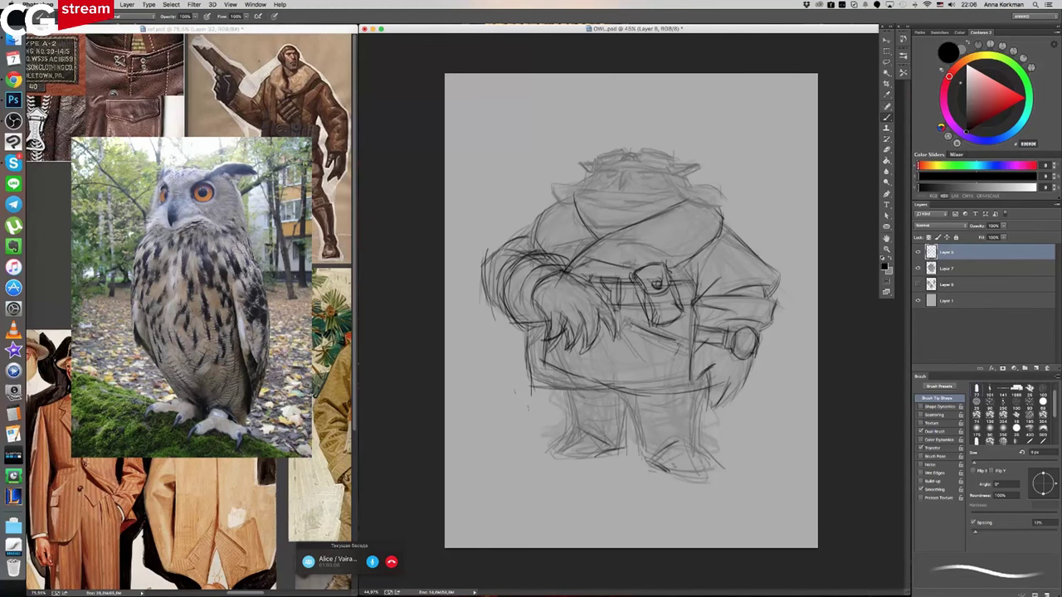
mouse_move(622, 335)
left_mouse_down()
mouse_move(672, 358)
mouse_move(629, 365)
left_mouse_up()
mouse_move(603, 327)
left_mouse_down()
mouse_move(630, 369)
mouse_move(629, 334)
left_mouse_up()
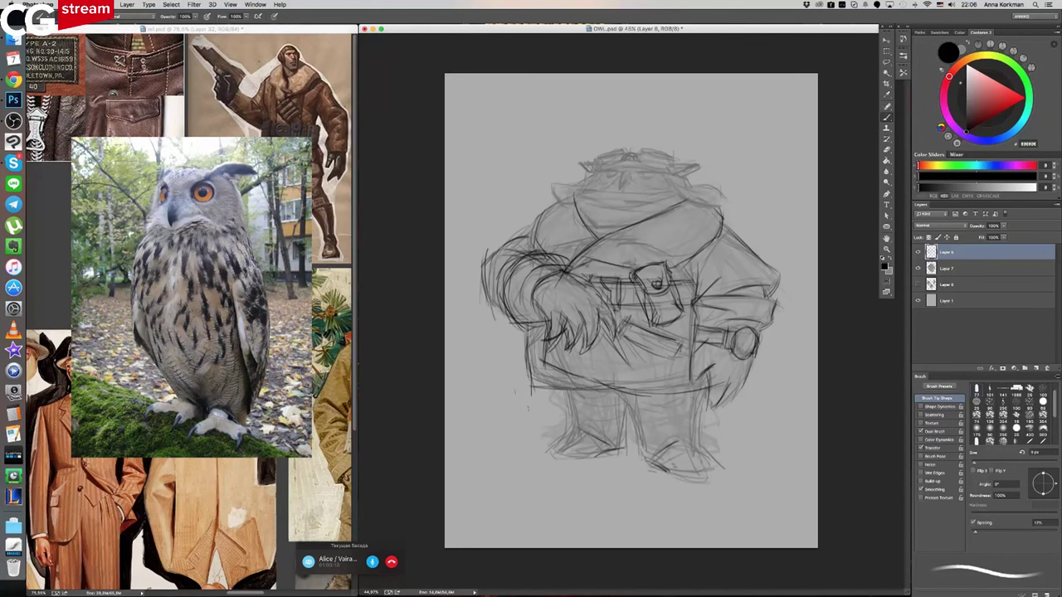
- Draw the upper edge and fold lines of the scarf and the pointed cheek feathers extending from both sides of the face
mouse_move(572, 204)
left_mouse_down()
mouse_move(592, 225)
mouse_move(604, 188)
mouse_move(664, 202)
mouse_move(591, 203)
mouse_move(682, 196)
left_mouse_up()
left_click_drag(590, 230, 614, 221)
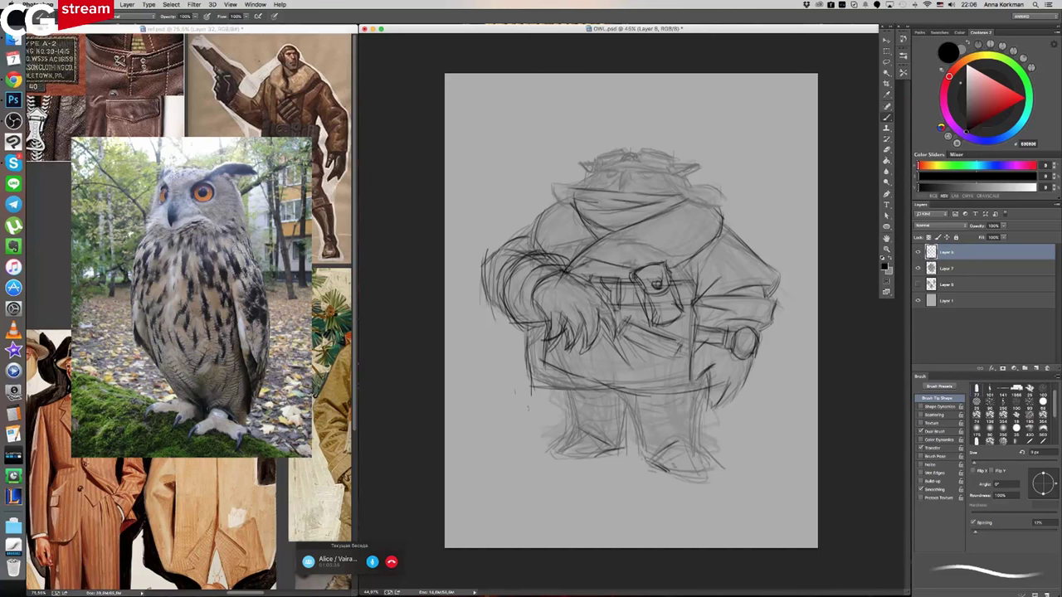
mouse_move(667, 201)
left_mouse_down()
mouse_move(690, 179)
mouse_move(679, 183)
mouse_move(722, 206)
mouse_move(718, 189)
mouse_move(730, 188)
mouse_move(728, 205)
left_mouse_up()
mouse_move(538, 182)
left_mouse_down()
mouse_move(566, 197)
mouse_move(558, 186)
mouse_move(577, 188)
left_mouse_up()
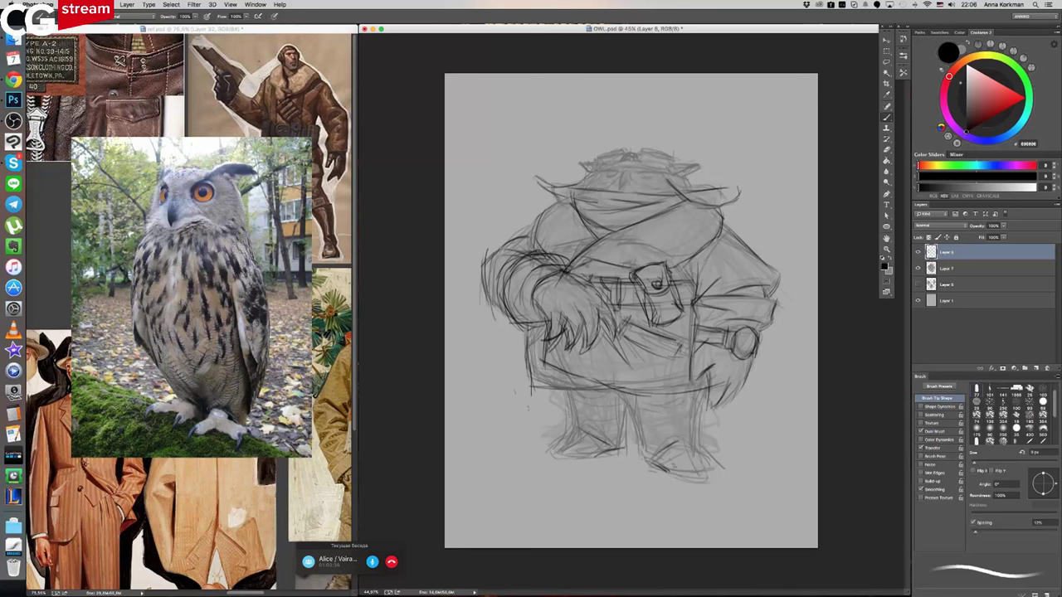
- Outline the sides of the owl's head and draw the scarf's lower contour and fold lines across the chest
left_click_drag(662, 174, 696, 189)
left_click_drag(591, 170, 577, 196)
left_click_drag(594, 174, 575, 198)
mouse_move(689, 174)
left_mouse_down()
mouse_move(727, 234)
mouse_move(726, 220)
mouse_move(717, 247)
mouse_move(685, 262)
left_mouse_up()
mouse_move(601, 232)
left_mouse_down()
mouse_move(566, 257)
mouse_move(574, 252)
left_mouse_up()
left_click_drag(573, 250, 560, 260)
left_click_drag(636, 219, 607, 229)
mouse_move(644, 221)
left_mouse_down()
mouse_move(601, 242)
mouse_move(679, 215)
left_mouse_up()
key("e")
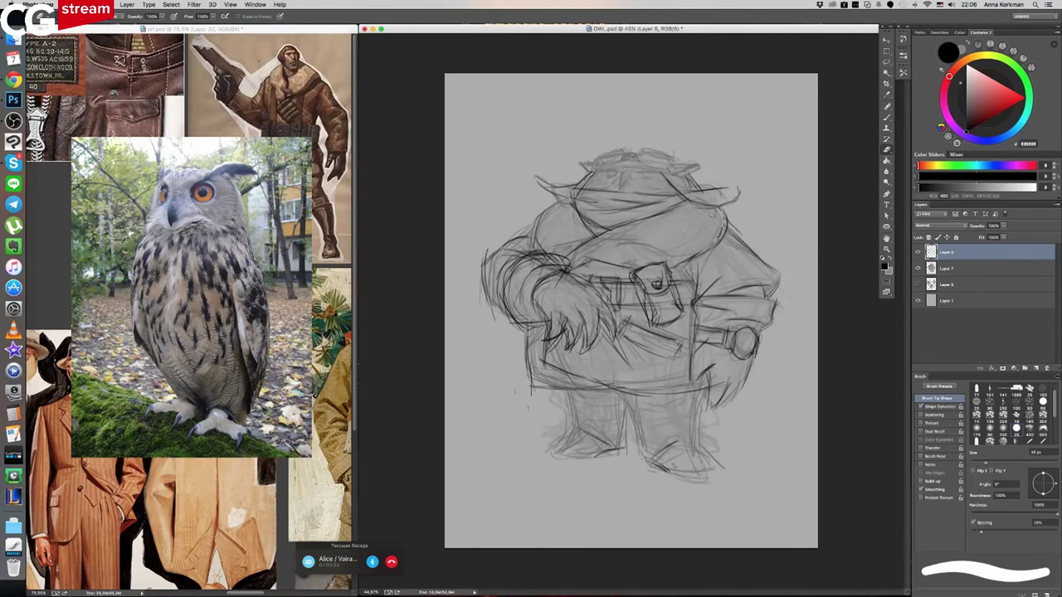
key("b")
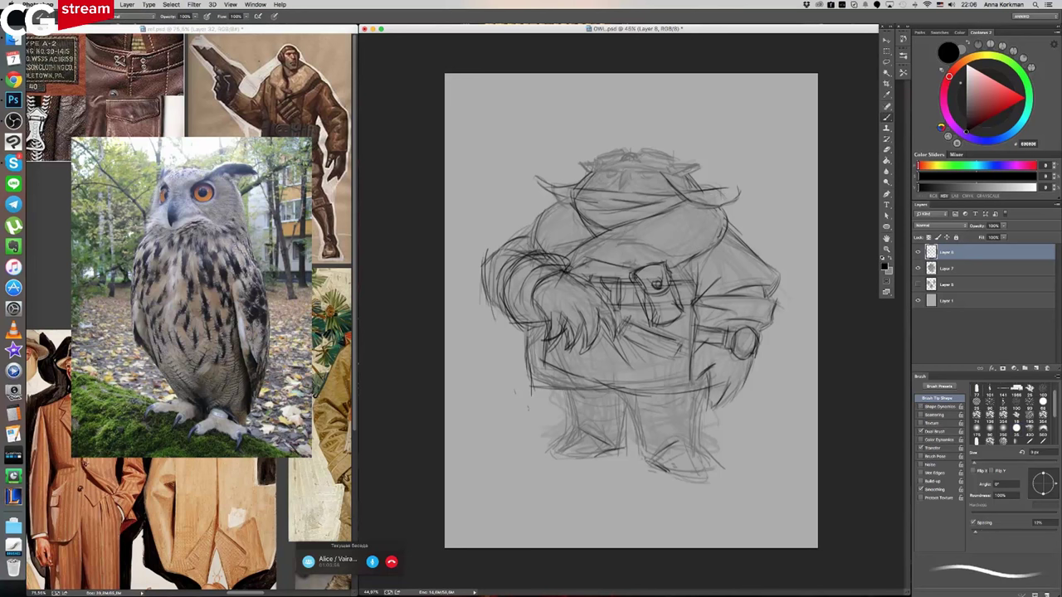
- Sketch the side of the face, the brow line and the outline of the goggles on top of the head
left_click_drag(679, 172, 704, 192)
mouse_move(610, 163)
left_mouse_down()
mouse_move(661, 172)
mouse_move(592, 186)
mouse_move(616, 175)
mouse_move(608, 180)
mouse_move(653, 191)
mouse_move(667, 185)
mouse_move(659, 167)
mouse_move(612, 165)
mouse_move(653, 170)
mouse_move(611, 172)
mouse_move(624, 166)
mouse_move(612, 185)
mouse_move(658, 165)
mouse_move(646, 160)
mouse_move(687, 177)
mouse_move(673, 146)
mouse_move(683, 150)
left_mouse_up()
mouse_move(644, 149)
left_mouse_down()
mouse_move(657, 147)
mouse_move(624, 145)
left_mouse_up()
mouse_move(598, 150)
left_mouse_down()
mouse_move(620, 145)
mouse_move(599, 153)
mouse_move(606, 161)
left_mouse_up()
left_click_drag(601, 163, 673, 154)
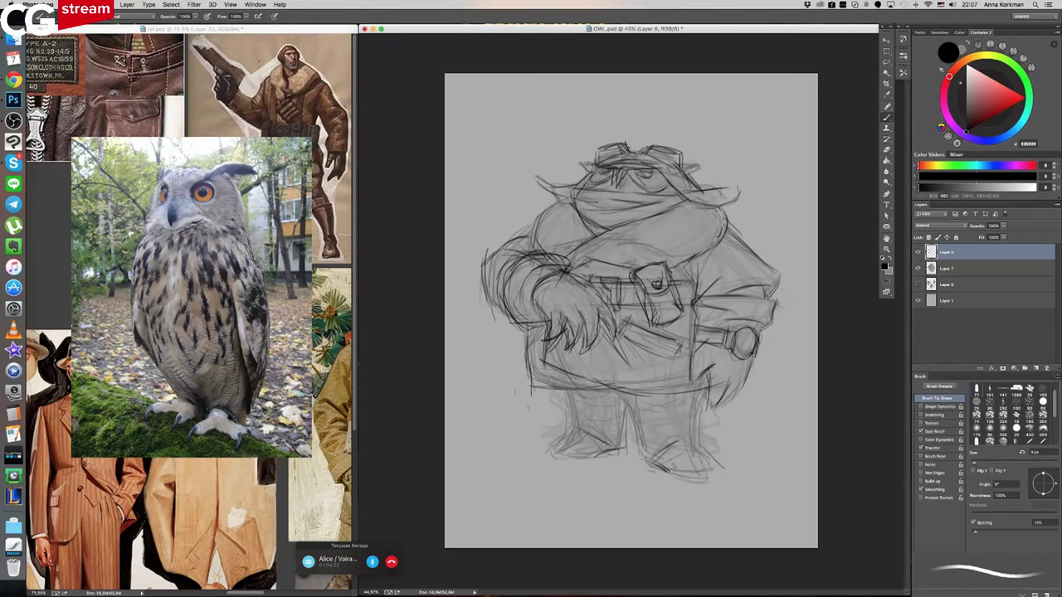
- Darken the goggle rims and strap on top of the head and extend strokes down the side of the face
mouse_move(597, 152)
left_mouse_down()
mouse_move(675, 142)
mouse_move(677, 166)
mouse_move(653, 150)
mouse_move(662, 163)
mouse_move(604, 147)
left_mouse_up()
mouse_move(618, 139)
left_mouse_down()
mouse_move(593, 154)
mouse_move(664, 147)
left_mouse_up()
left_click_drag(665, 147, 687, 182)
left_click_drag(606, 155, 589, 163)
left_click_drag(669, 161, 677, 174)
left_click_drag(600, 162, 650, 149)
left_click_drag(636, 147, 648, 144)
left_click_drag(670, 165, 681, 178)
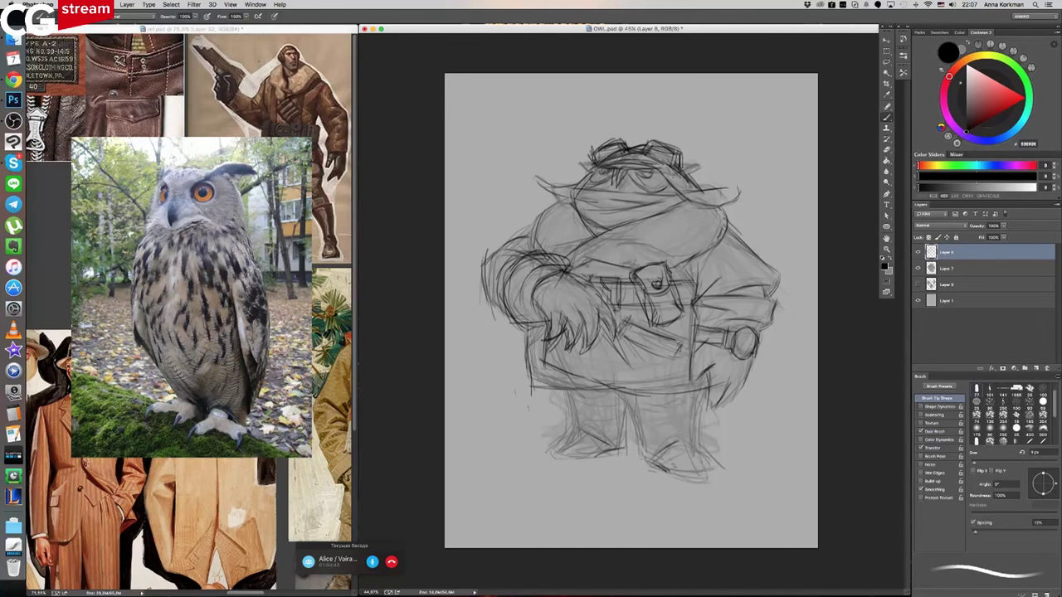
- Strengthen the heavy brow line above the eyes and draw pointed ear tufts on both sides of the goggles
mouse_move(613, 164)
left_mouse_down()
mouse_move(656, 161)
mouse_move(668, 173)
left_mouse_up()
left_click_drag(578, 161, 589, 171)
mouse_move(678, 167)
left_mouse_down()
mouse_move(704, 161)
mouse_move(687, 176)
mouse_move(710, 164)
left_mouse_up()
left_click_drag(584, 167, 596, 162)
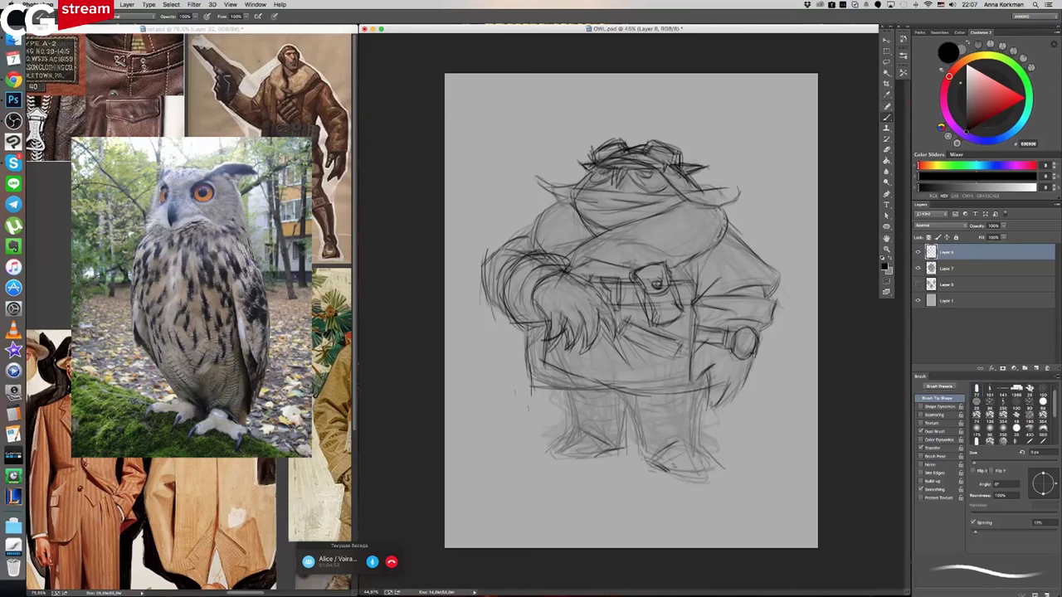
- Reinforce the upswept cheek feather tips on both sides of the face and draw the straight arm's shoulder line
mouse_move(702, 174)
left_mouse_down()
mouse_move(692, 193)
mouse_move(738, 188)
left_mouse_up()
mouse_move(738, 188)
left_mouse_down()
mouse_move(741, 200)
mouse_move(725, 190)
mouse_move(738, 197)
mouse_move(730, 193)
mouse_move(751, 182)
mouse_move(728, 184)
left_mouse_up()
mouse_move(572, 187)
left_mouse_down()
mouse_move(536, 193)
mouse_move(530, 182)
left_mouse_up()
left_click_drag(571, 198, 530, 179)
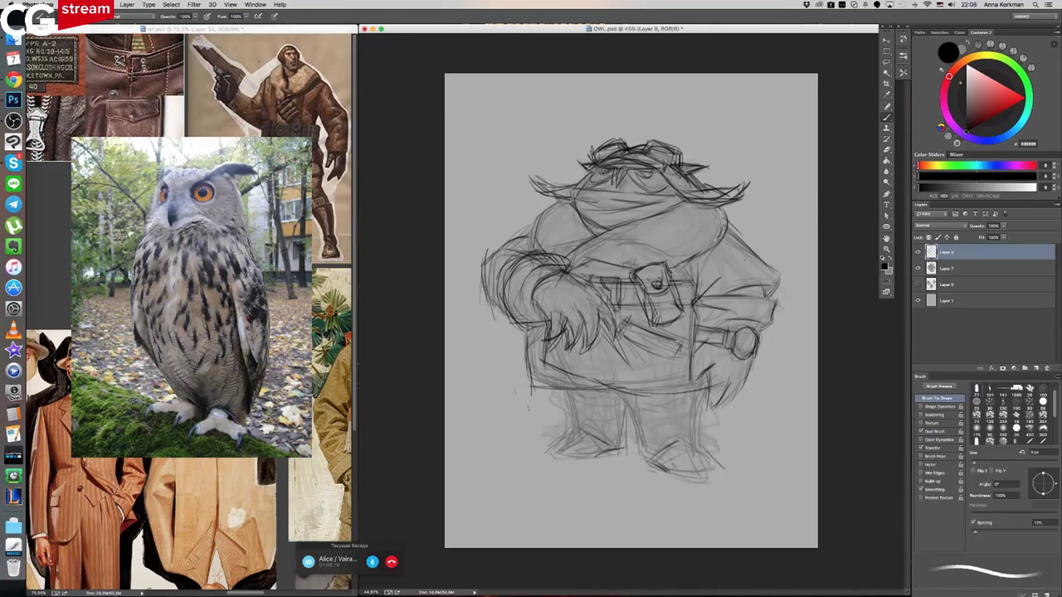
left_click_drag(730, 224, 766, 256)
- Draw the front leg and boot with fold strokes and darken the coat hem above the legs
left_click_drag(710, 416, 706, 445)
left_click_drag(706, 413, 710, 458)
left_click_drag(639, 410, 652, 457)
left_click_drag(643, 418, 653, 464)
mouse_move(617, 391)
left_mouse_down()
mouse_move(666, 433)
mouse_move(708, 443)
left_mouse_up()
left_click_drag(695, 428, 712, 442)
mouse_move(627, 399)
left_mouse_down()
mouse_move(703, 396)
mouse_move(665, 402)
left_mouse_up()
mouse_move(662, 400)
left_mouse_down()
mouse_move(620, 413)
mouse_move(716, 401)
mouse_move(569, 408)
mouse_move(582, 434)
left_mouse_up()
mouse_move(564, 389)
left_mouse_down()
mouse_move(593, 427)
mouse_move(571, 430)
mouse_move(552, 456)
mouse_move(604, 453)
mouse_move(628, 433)
mouse_move(617, 453)
mouse_move(695, 471)
mouse_move(689, 442)
mouse_move(718, 474)
mouse_move(685, 479)
mouse_move(717, 470)
left_mouse_up()
left_click_drag(706, 425, 705, 465)
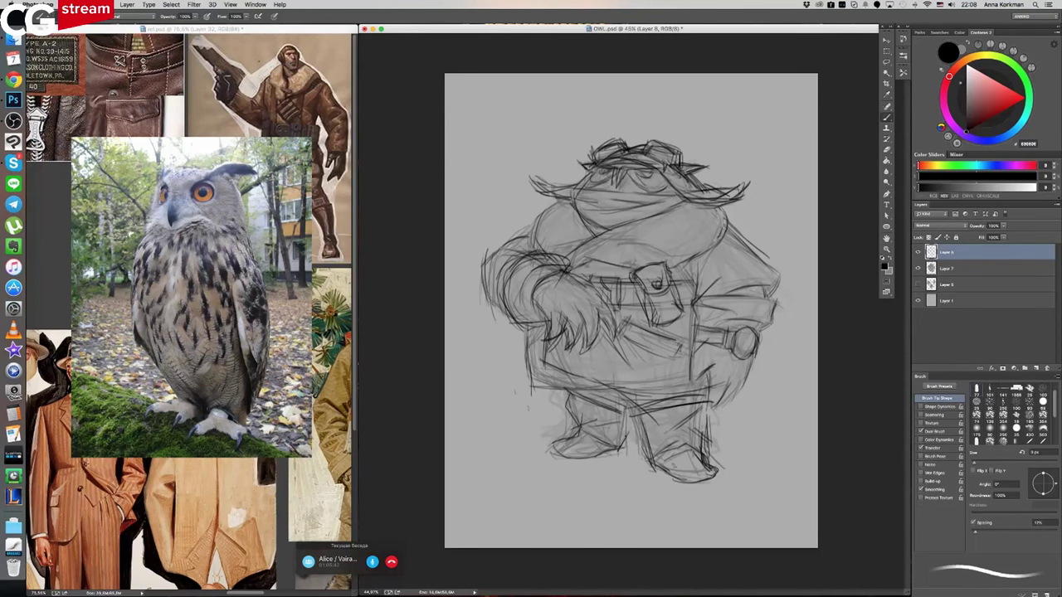
- Draw the rear leg's inner edge and boot sole, and clean up the front boot's outline with the eraser and brush
left_click_drag(632, 413, 624, 451)
left_click_drag(633, 415, 626, 451)
left_click_drag(548, 458, 581, 453)
key("e")
mouse_move(709, 445)
left_mouse_down()
mouse_move(709, 466)
mouse_move(708, 417)
left_mouse_up()
mouse_move(680, 462)
left_mouse_down()
mouse_move(703, 445)
mouse_move(667, 451)
mouse_move(720, 478)
left_mouse_up()
key("b")
left_click_drag(659, 476, 680, 471)
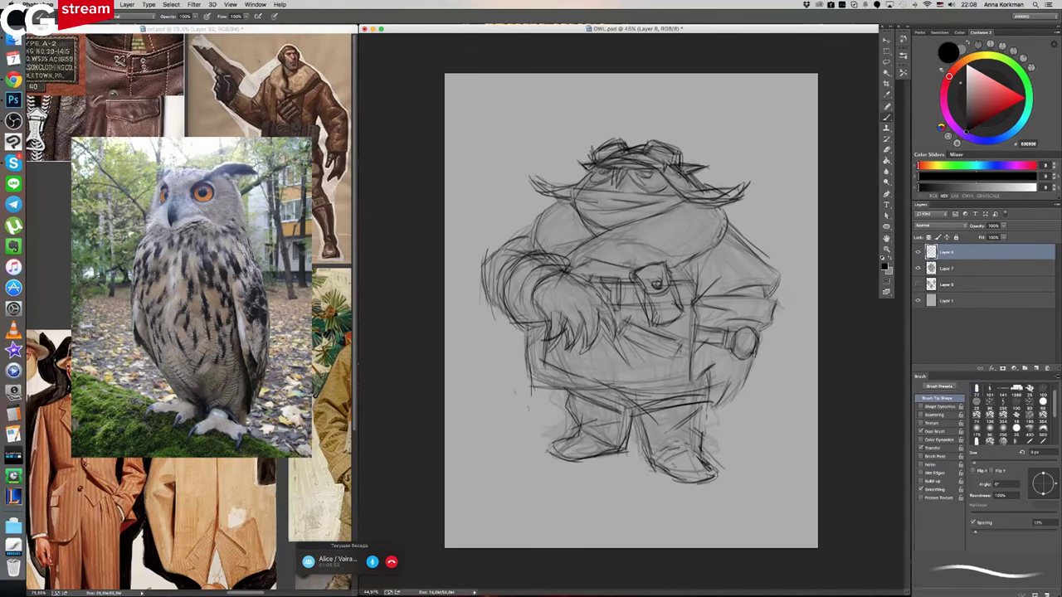
key("super+shift+h")
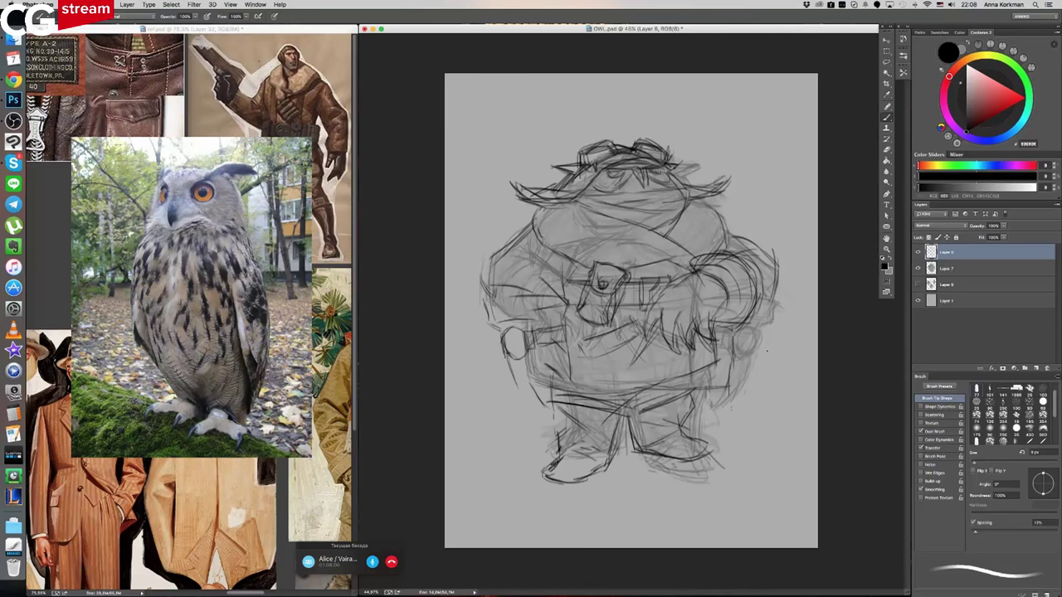
key("ctrl+shift+h")
key("ctrl+shift+r")
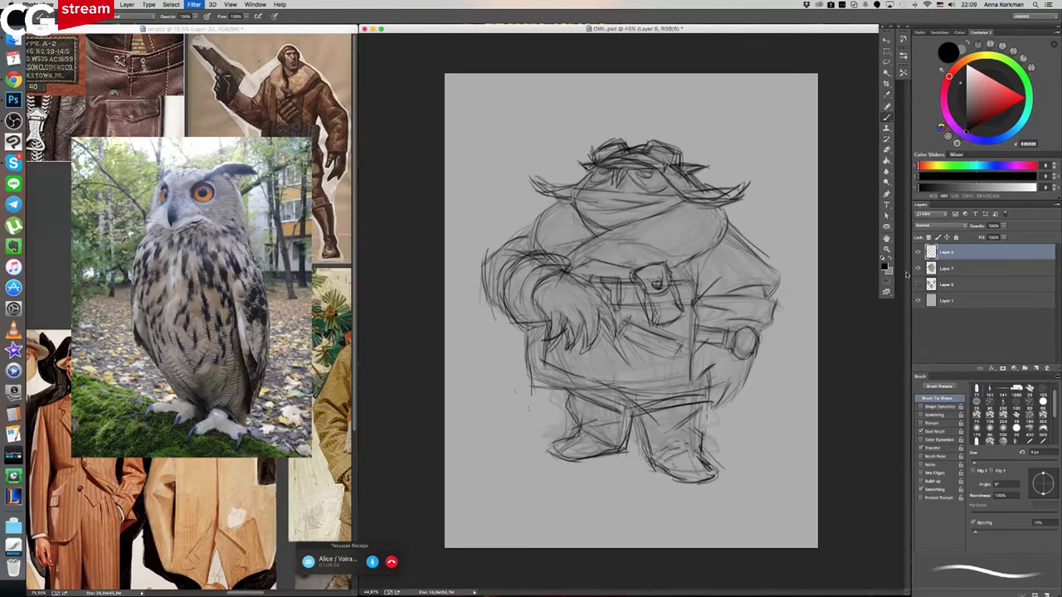
key("Escape")
- Merge the line art layer with the rough sketch layer below it and flip the merged drawing horizontally
left_click(944, 269, "shift")
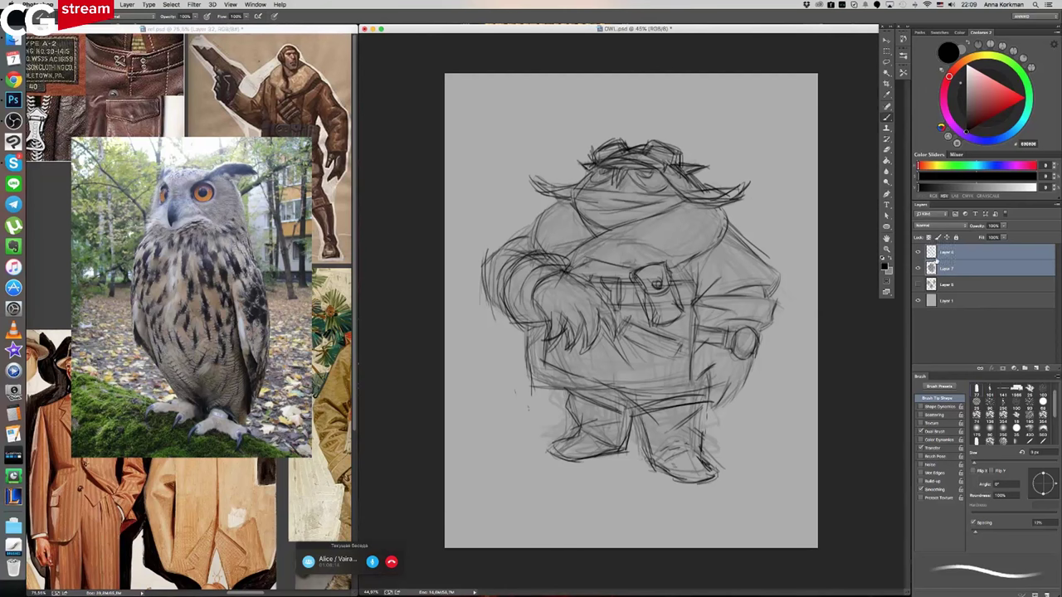
key("ctrl+e")
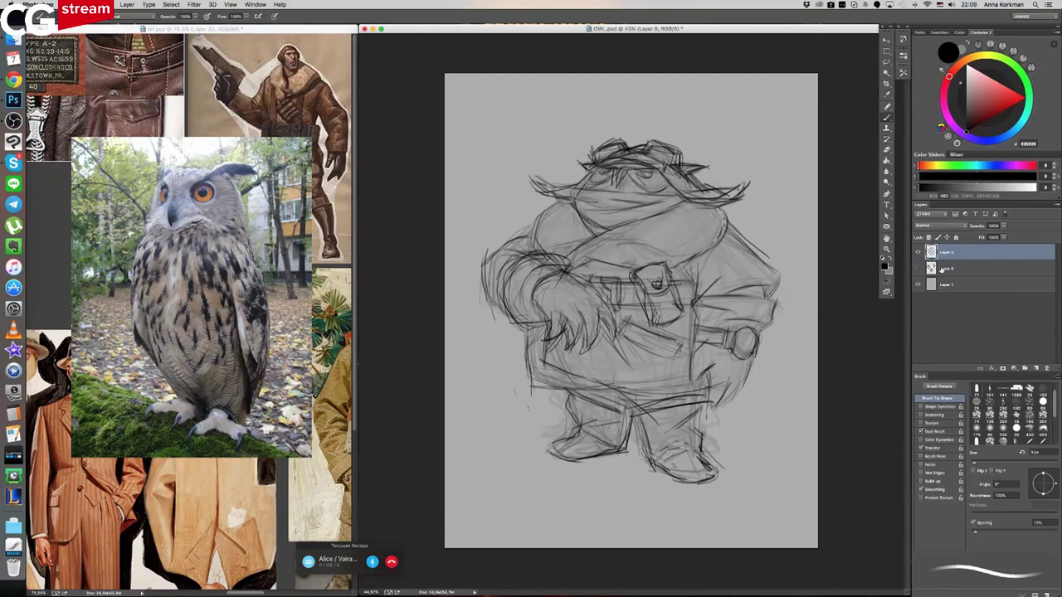
key("ctrl+shift+h")
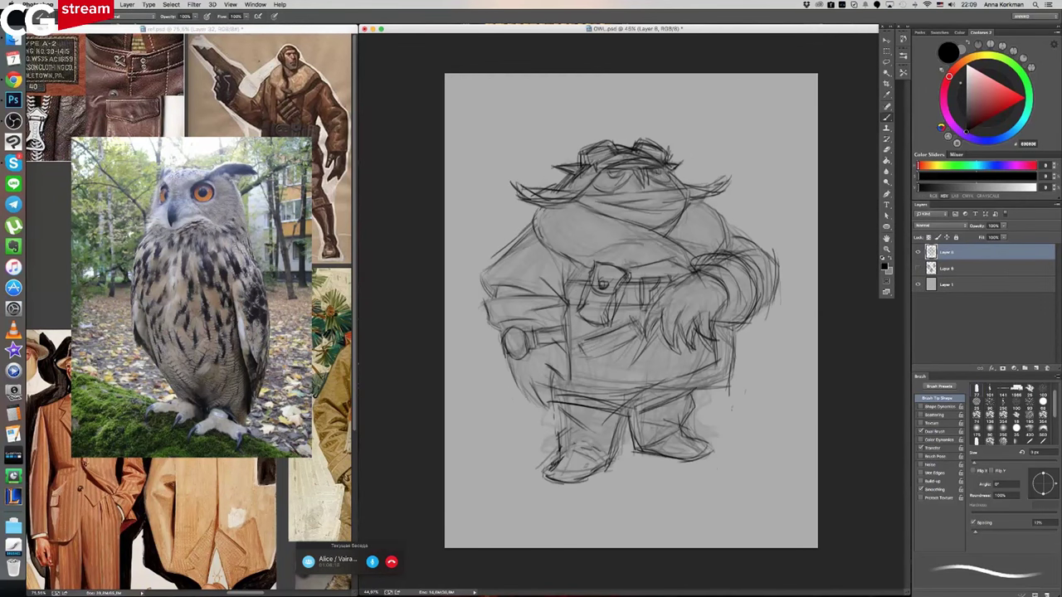
- Redraw the outer contours of both arms, the straight arm's feather tips, and the coat's side and hem
mouse_move(554, 379)
left_mouse_down()
mouse_move(560, 417)
mouse_move(536, 406)
mouse_move(541, 413)
left_mouse_up()
mouse_move(508, 353)
left_mouse_down()
mouse_move(505, 374)
mouse_move(530, 409)
left_mouse_up()
mouse_move(497, 258)
left_mouse_down()
mouse_move(479, 268)
mouse_move(477, 296)
left_mouse_up()
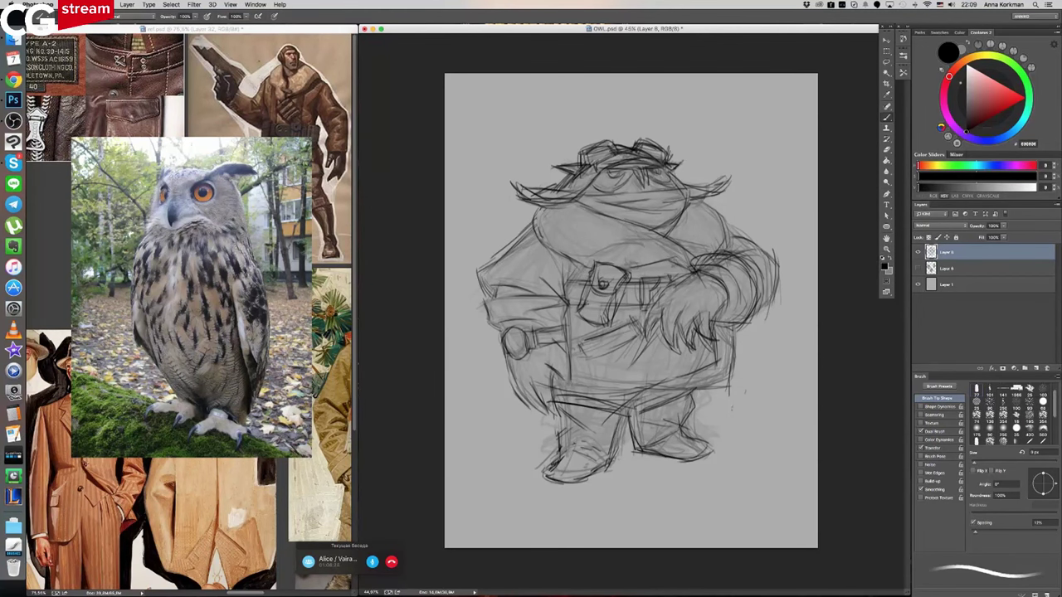
mouse_move(753, 242)
left_mouse_down()
mouse_move(778, 259)
mouse_move(769, 252)
mouse_move(765, 298)
left_mouse_up()
left_click_drag(724, 224, 768, 251)
left_click_drag(501, 370, 515, 381)
mouse_move(499, 341)
left_mouse_down()
mouse_move(497, 370)
mouse_move(568, 395)
left_mouse_up()
mouse_move(658, 380)
left_mouse_down()
mouse_move(737, 389)
mouse_move(720, 387)
left_mouse_up()
left_click_drag(736, 345, 736, 376)
left_click_drag(735, 327, 735, 385)
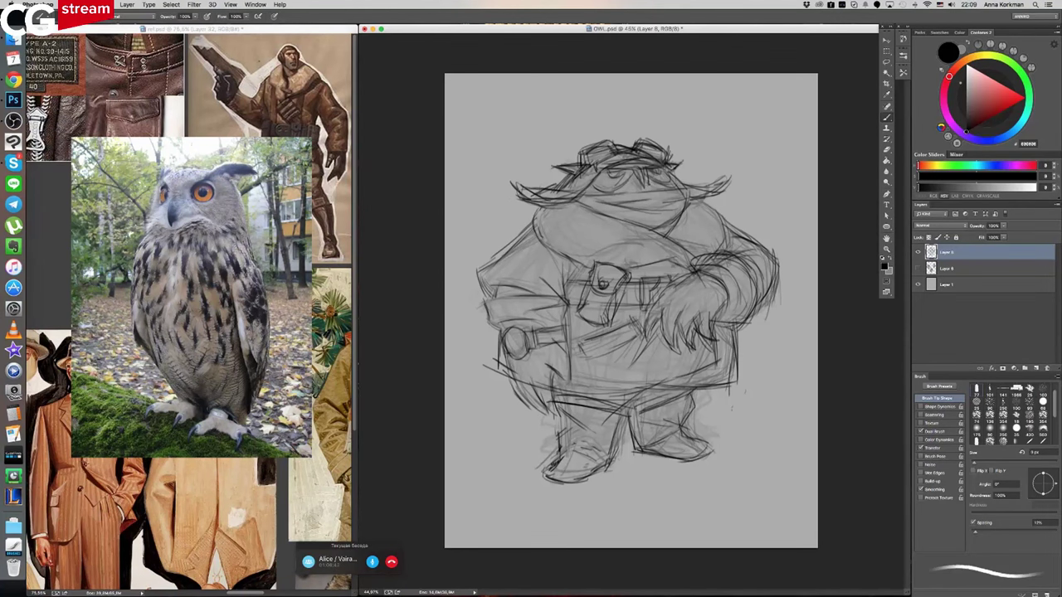
- Darken the goggle edges, ear tufts and brow, and sharpen the cheek feather tips on both sides of the face
mouse_move(639, 170)
left_mouse_down()
mouse_move(648, 190)
mouse_move(659, 177)
mouse_move(620, 176)
mouse_move(677, 189)
mouse_move(671, 154)
left_mouse_up()
mouse_move(574, 151)
left_mouse_down()
mouse_move(599, 141)
mouse_move(554, 188)
mouse_move(551, 175)
left_mouse_up()
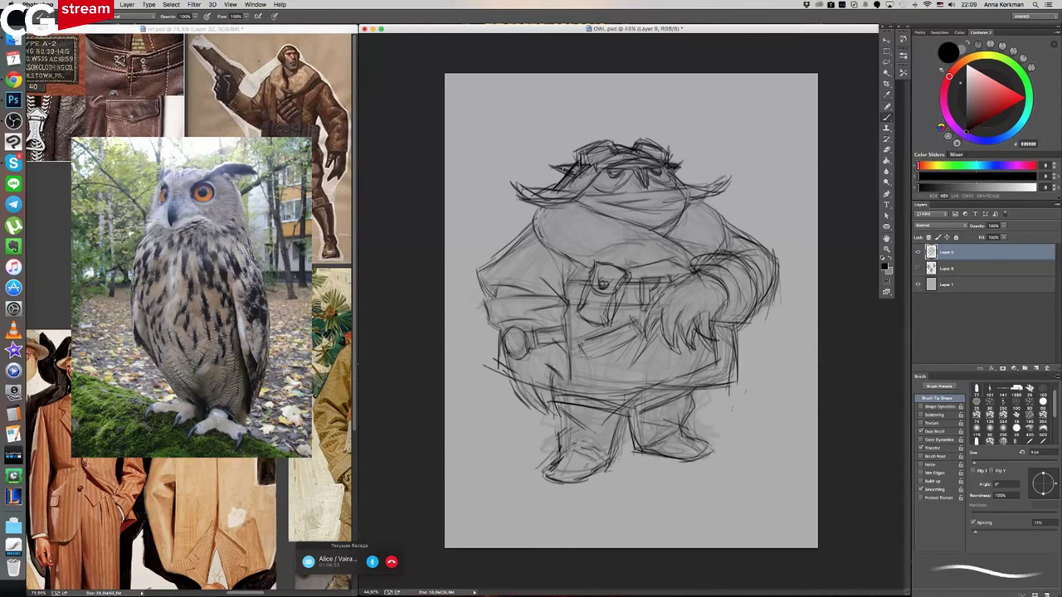
left_click_drag(571, 162, 546, 166)
mouse_move(731, 179)
left_mouse_down()
mouse_move(720, 193)
mouse_move(702, 186)
left_mouse_up()
left_click_drag(536, 188, 510, 194)
- Darken the side of the scarf and its diagonal fold lines below the face
left_click_drag(688, 187, 675, 239)
left_click_drag(579, 200, 638, 215)
left_click_drag(615, 213, 669, 234)
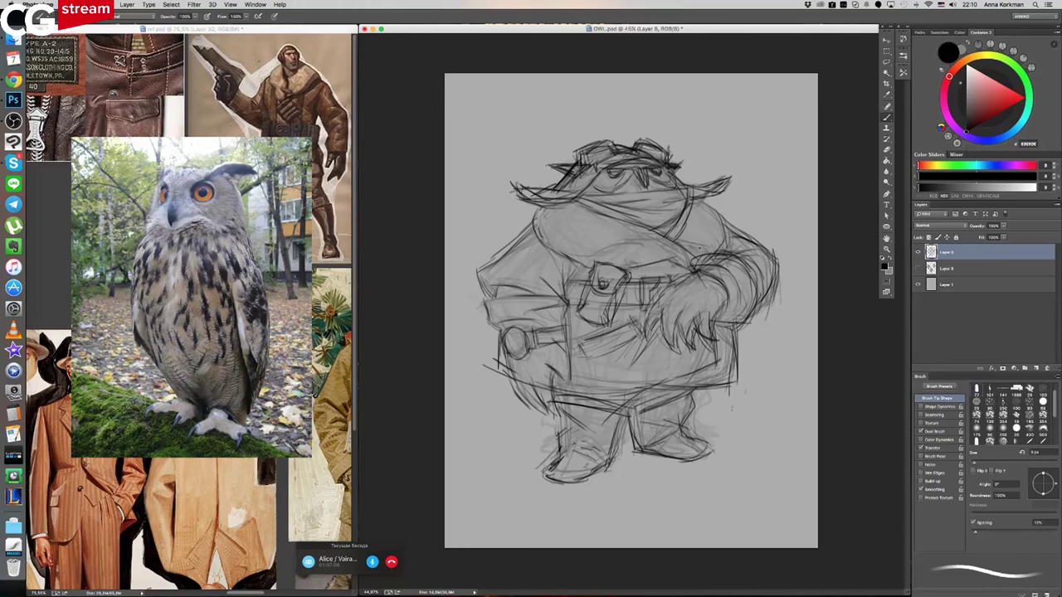
- Add strokes to the bent arm's wrist feathers, the belt pouch outline and the collar's side
mouse_move(728, 305)
left_mouse_down()
mouse_move(713, 335)
mouse_move(727, 325)
left_mouse_up()
left_click_drag(742, 301, 728, 320)
left_click_drag(586, 268, 573, 303)
mouse_move(640, 266)
left_mouse_down()
mouse_move(660, 257)
mouse_move(635, 259)
left_mouse_up()
left_click_drag(723, 199, 703, 212)
- Flip the merged drawing horizontally back to its original orientation
key("super+shift+h")
key("h")
key("h")
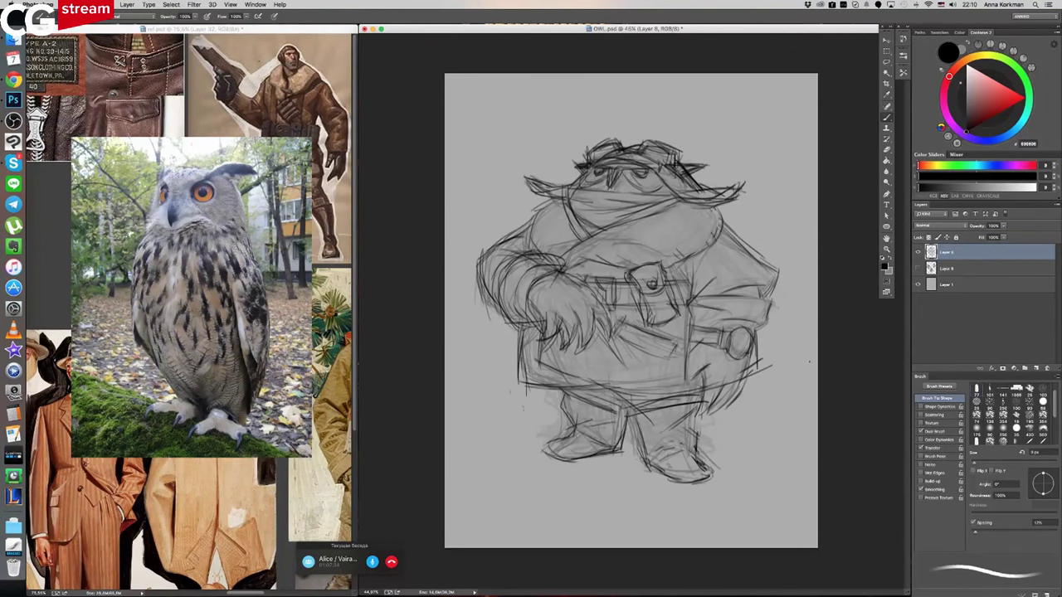
- Erase the front boot and block in a new foot shape with a larger brush, using grays sampled from the canvas
mouse_move(654, 461)
left_mouse_down()
mouse_move(678, 445)
mouse_move(687, 451)
mouse_move(667, 460)
mouse_move(685, 471)
mouse_move(681, 488)
left_mouse_up()
key("e")
mouse_move(701, 452)
left_mouse_down()
mouse_move(678, 486)
mouse_move(712, 439)
mouse_move(668, 452)
mouse_move(687, 446)
mouse_move(659, 475)
mouse_move(679, 481)
left_mouse_up()
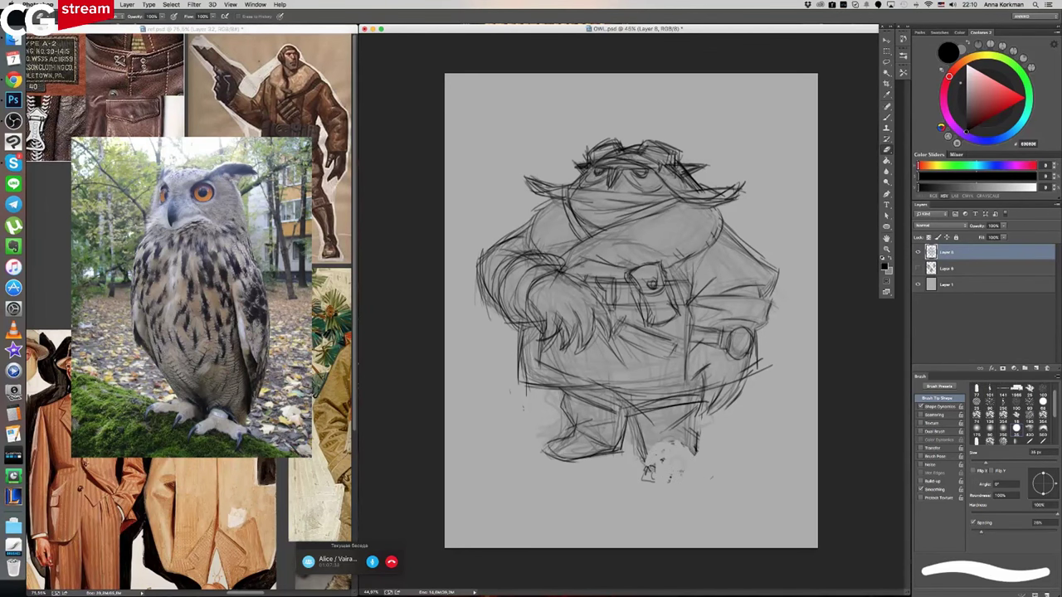
key("b")
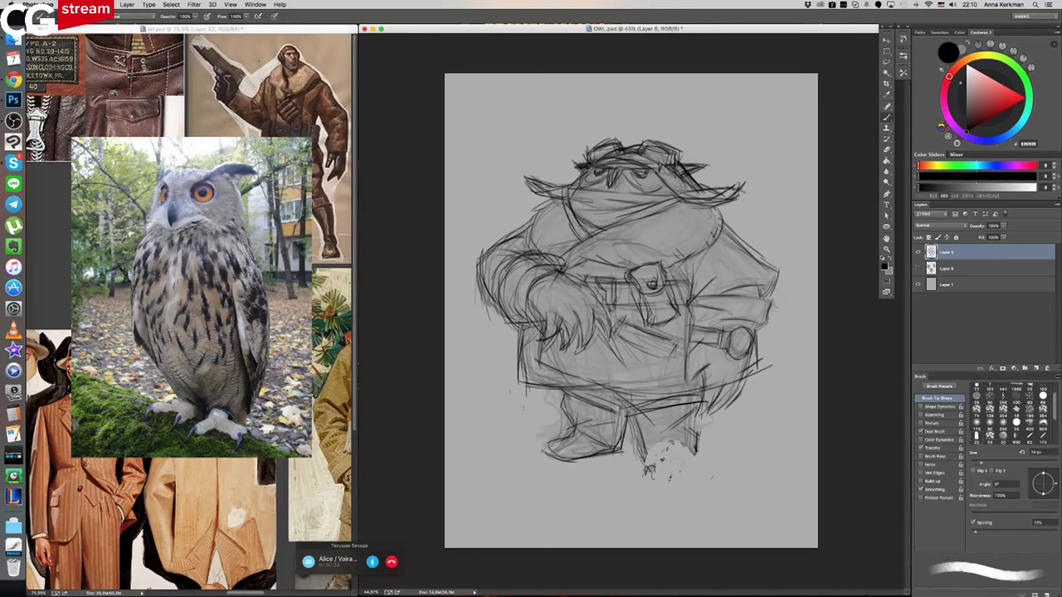
left_click(662, 434, "alt")
mouse_move(651, 443)
left_mouse_down()
mouse_move(693, 471)
mouse_move(650, 482)
mouse_move(662, 485)
left_mouse_up()
mouse_move(620, 450)
left_mouse_down()
mouse_move(601, 460)
mouse_move(624, 454)
left_mouse_up()
left_click(606, 465, "alt")
left_click_drag(607, 457, 628, 448)
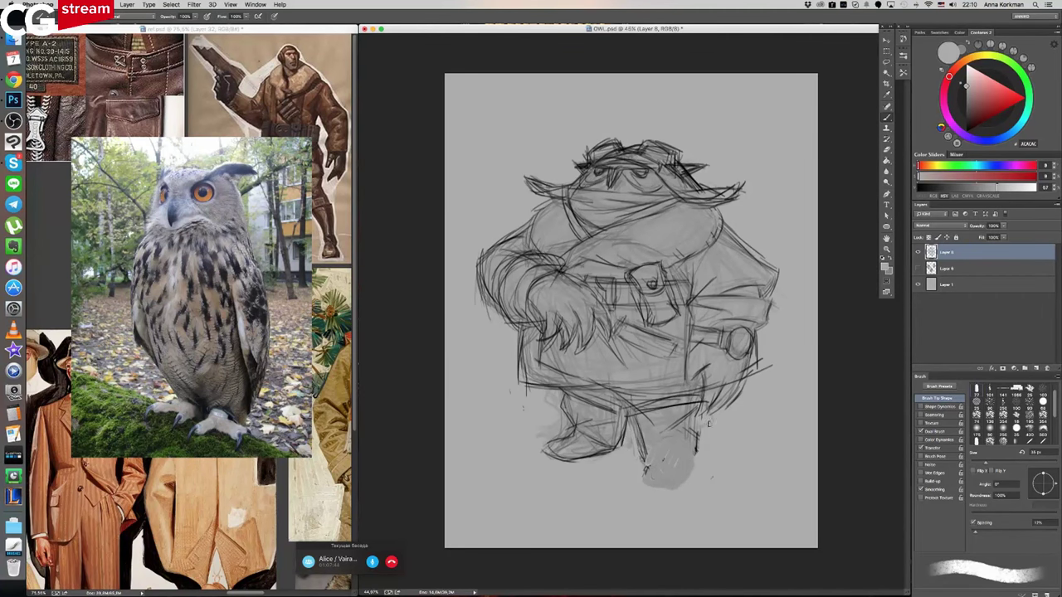
- Paint over the leftover marks on the front foot with sampled grays and draw a line across the ankle
left_click(669, 449, "alt")
left_click(696, 450, "alt")
mouse_move(647, 443)
left_mouse_down()
mouse_move(689, 467)
mouse_move(679, 460)
left_mouse_up()
left_click(684, 458, "alt")
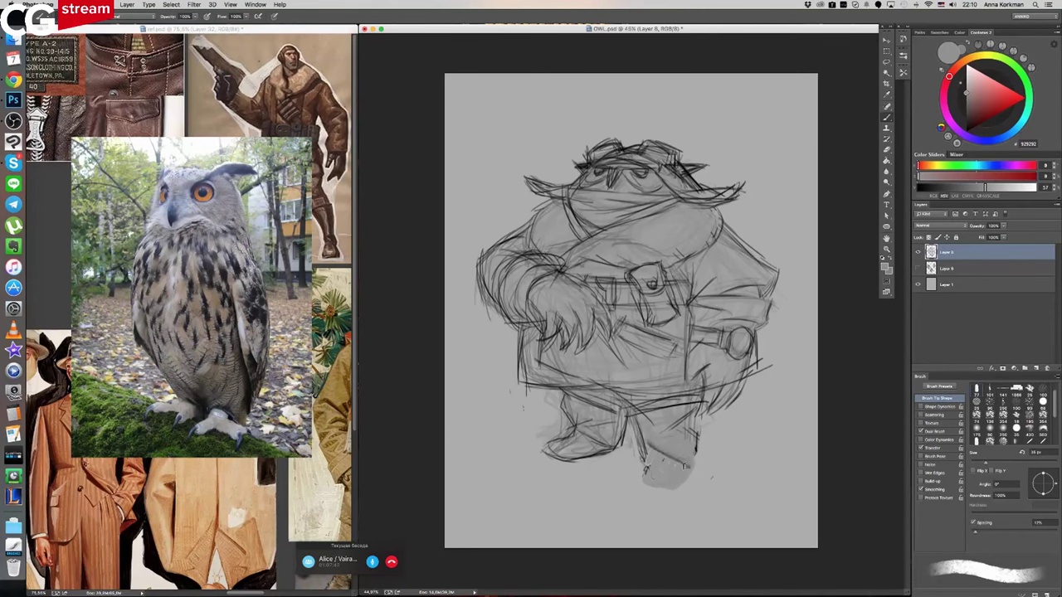
left_click(695, 445, "alt")
left_click(697, 442, "alt")
left_click_drag(646, 471, 643, 477)
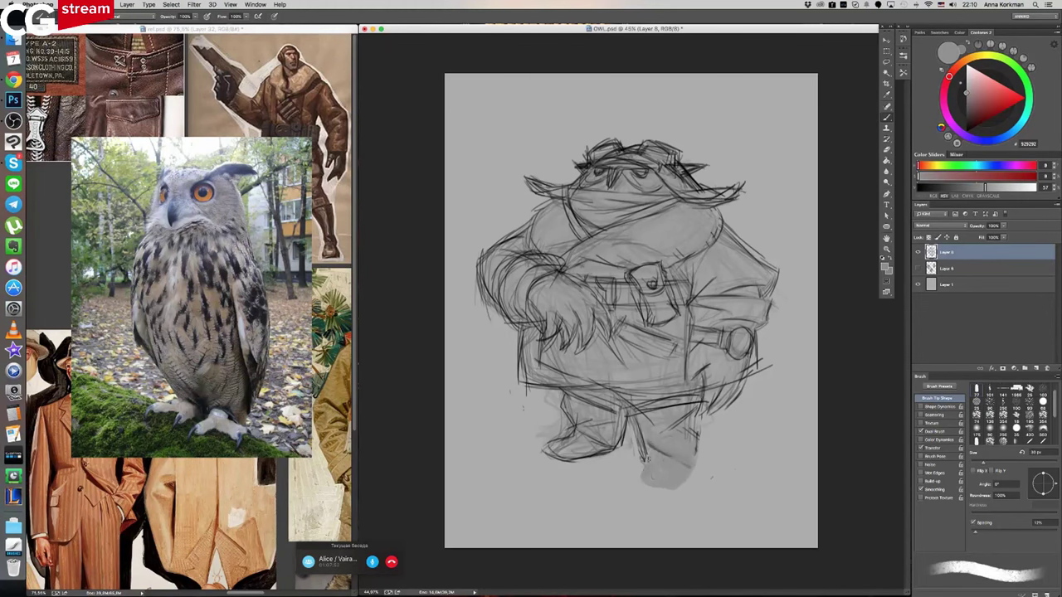
- Draw the front boot's new outline and trim the edges of both boots with the sampled background gray
left_click(644, 453, "alt")
mouse_move(643, 439)
left_mouse_down()
mouse_move(648, 465)
mouse_move(679, 463)
mouse_move(651, 451)
mouse_move(689, 463)
mouse_move(646, 472)
mouse_move(656, 483)
mouse_move(646, 484)
left_mouse_up()
left_click_drag(694, 456, 686, 469)
mouse_move(669, 448)
left_mouse_down()
mouse_move(692, 464)
mouse_move(674, 446)
mouse_move(647, 487)
mouse_move(680, 490)
mouse_move(671, 486)
left_mouse_up()
mouse_move(572, 445)
left_mouse_down()
mouse_move(607, 434)
mouse_move(549, 456)
mouse_move(555, 413)
left_mouse_up()
left_click(552, 426, "alt")
left_click(562, 431, "alt")
left_click(633, 453, "alt")
left_click_drag(639, 450, 647, 464)
left_click_drag(641, 460, 644, 480)
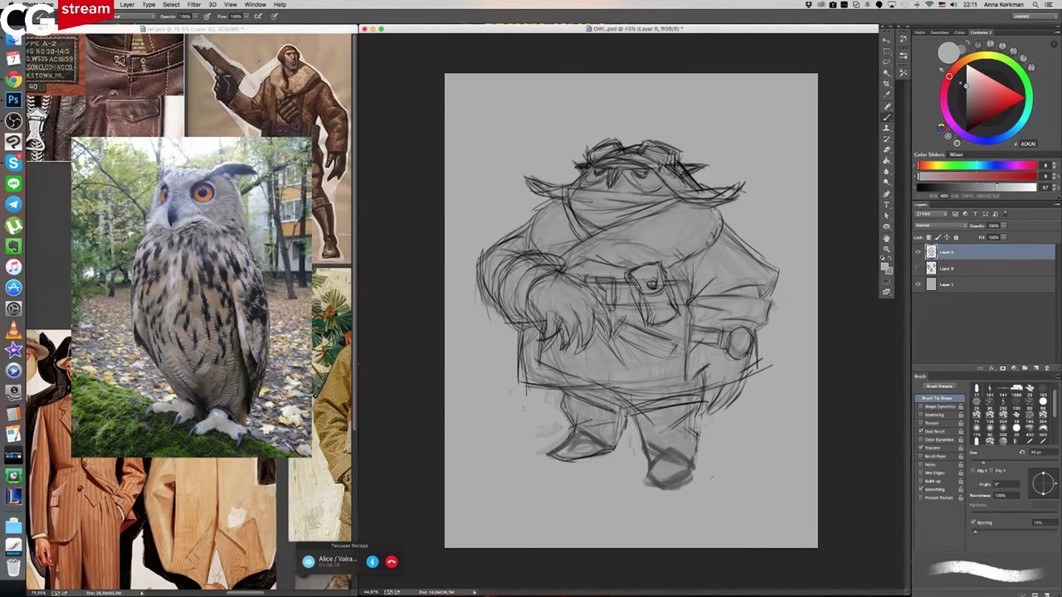
- Thicken the contours of both legs and the line under the coat hem with sampled dark gray
left_click(627, 418, "alt")
left_click_drag(628, 413, 611, 451)
left_click_drag(697, 436, 695, 473)
left_click_drag(702, 403, 695, 440)
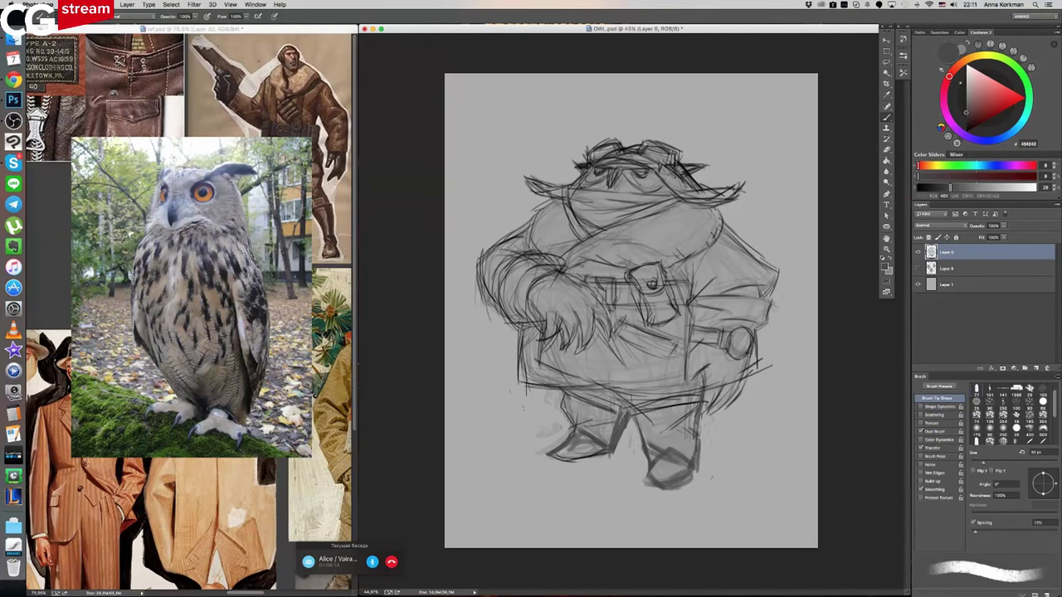
mouse_move(572, 399)
left_mouse_down()
mouse_move(562, 435)
mouse_move(560, 418)
left_mouse_up()
left_click_drag(573, 409, 559, 452)
left_click_drag(615, 394, 651, 429)
mouse_move(587, 392)
left_mouse_down()
mouse_move(648, 424)
mouse_move(707, 402)
left_mouse_up()
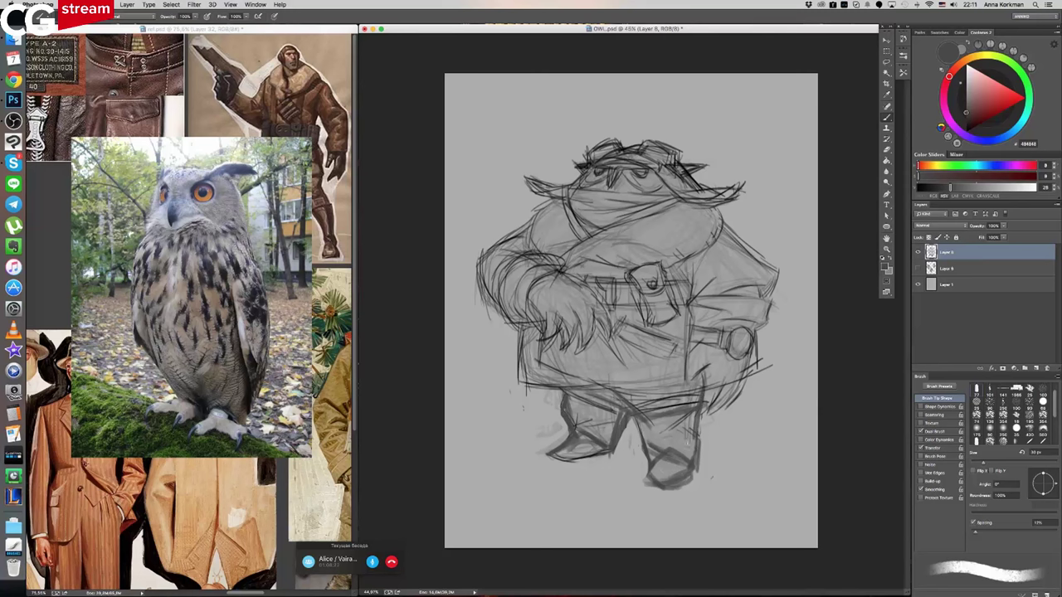
- Flip the drawing horizontally and redraw the front leg's outer contour with a wider, bulging trouser shape
left_click(645, 481, "alt")
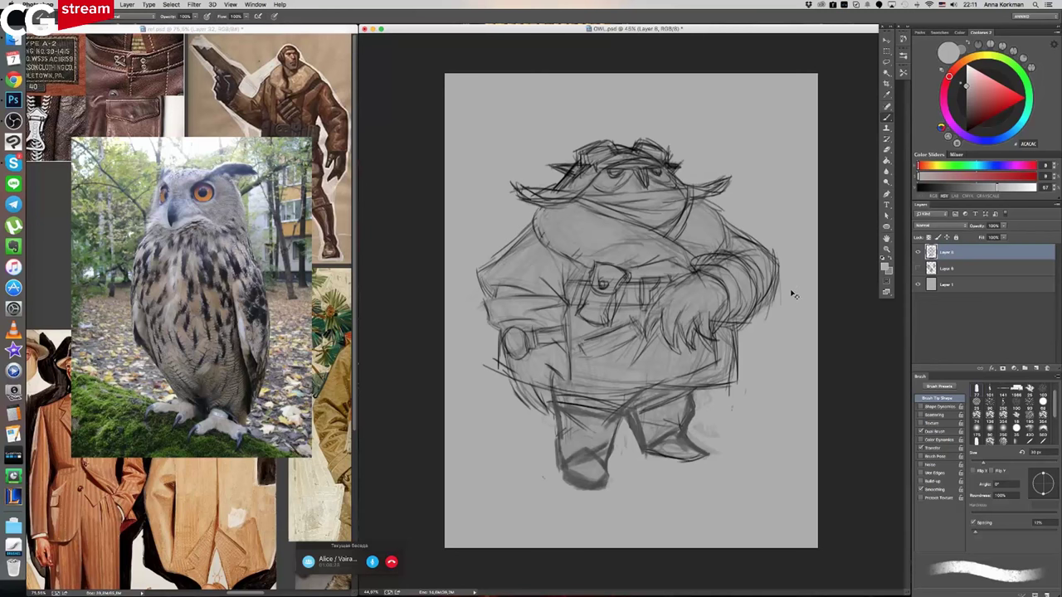
key("super+shift+h")
left_click(575, 455, "alt")
left_click_drag(552, 433, 560, 463)
left_click(612, 440, "alt")
mouse_move(623, 432)
left_mouse_down()
mouse_move(625, 450)
mouse_move(640, 454)
left_mouse_up()
left_click(627, 415, "alt")
mouse_move(624, 414)
left_mouse_down()
mouse_move(605, 455)
mouse_move(554, 410)
mouse_move(554, 454)
left_mouse_up()
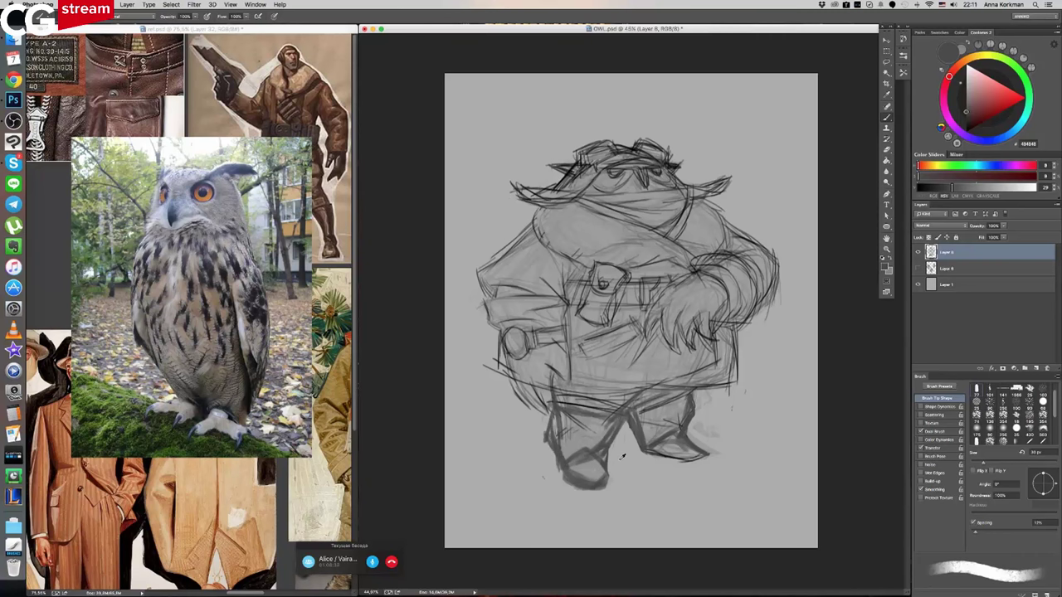
- Trim the front boot's sole and leg edge, and paint out stray marks around the rear boot with background gray
left_click(623, 439, "alt")
left_click_drag(623, 420, 619, 437)
mouse_move(567, 462)
left_mouse_down()
mouse_move(557, 483)
mouse_move(600, 491)
left_mouse_up()
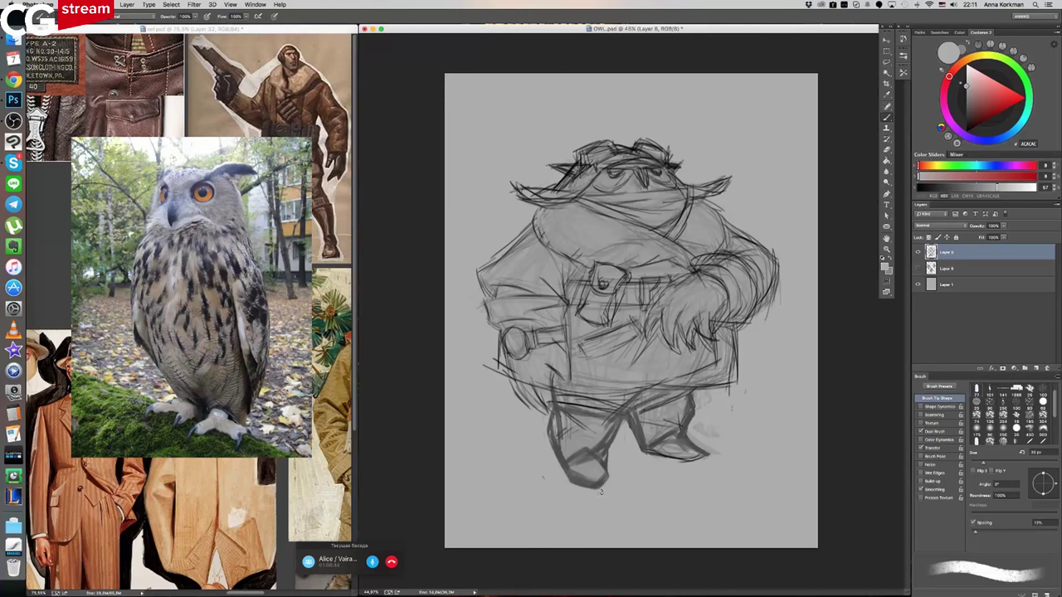
left_click(647, 462, "alt")
left_click(692, 445, "alt")
mouse_move(687, 441)
left_mouse_down()
mouse_move(708, 461)
mouse_move(704, 435)
mouse_move(715, 434)
left_mouse_up()
left_click(708, 441, "alt")
mouse_move(698, 400)
left_mouse_down()
mouse_move(695, 412)
mouse_move(694, 394)
mouse_move(731, 386)
left_mouse_up()
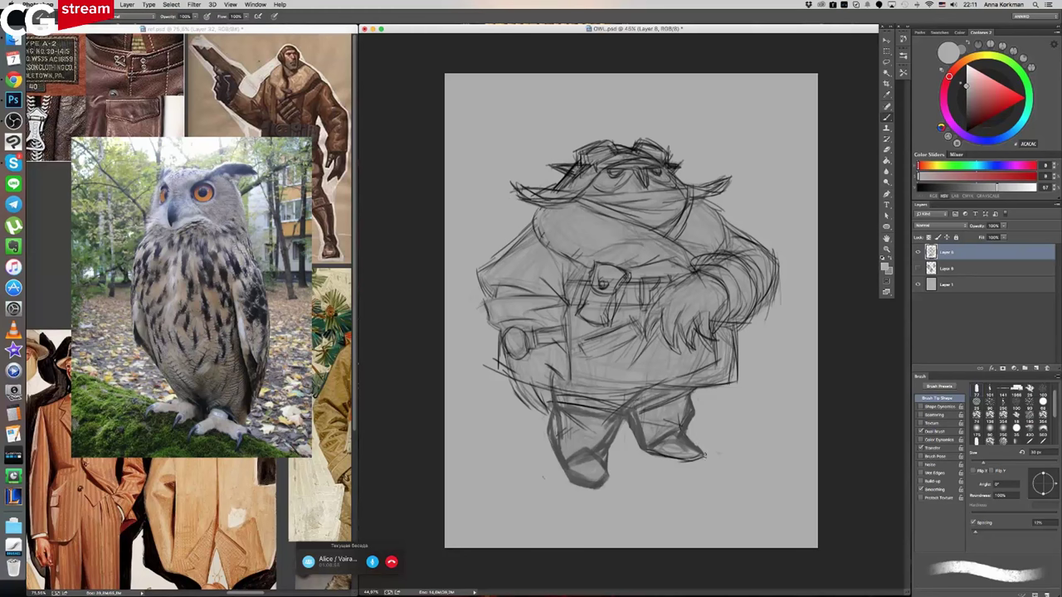
left_click(692, 445, "alt")
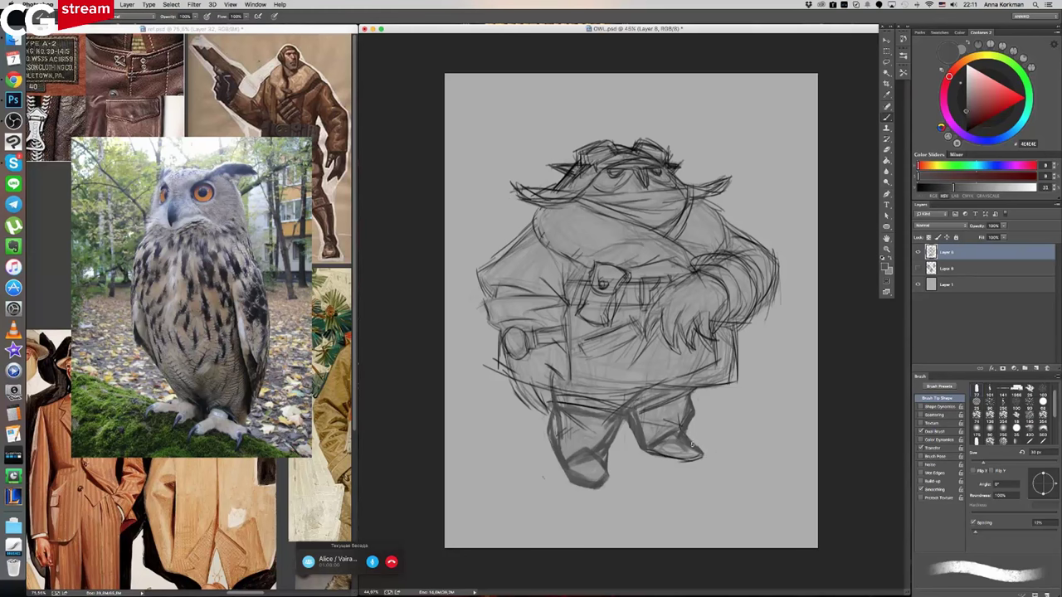
- Paint a near-black shadow under the coat hem above the front leg and darken the hem's corner with a larger brush
left_click(582, 412, "alt")
left_click_drag(576, 405, 603, 416)
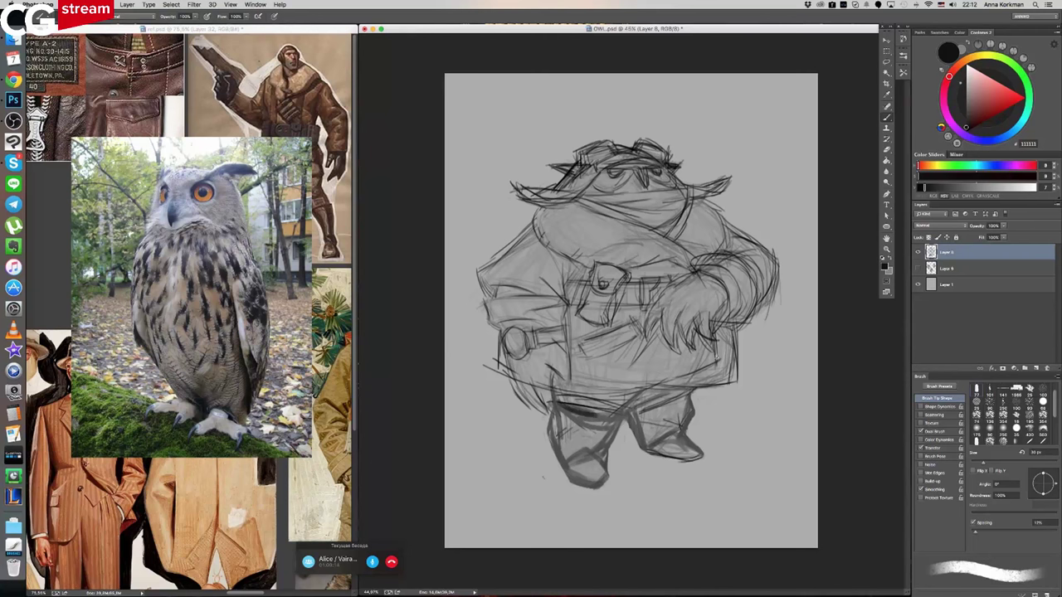
left_click(573, 407, "alt")
key("bracketright")
key("bracketright")
key("bracketright")
mouse_move(543, 392)
left_mouse_down()
mouse_move(553, 411)
mouse_move(548, 402)
left_mouse_up()
left_click(544, 393, "alt")
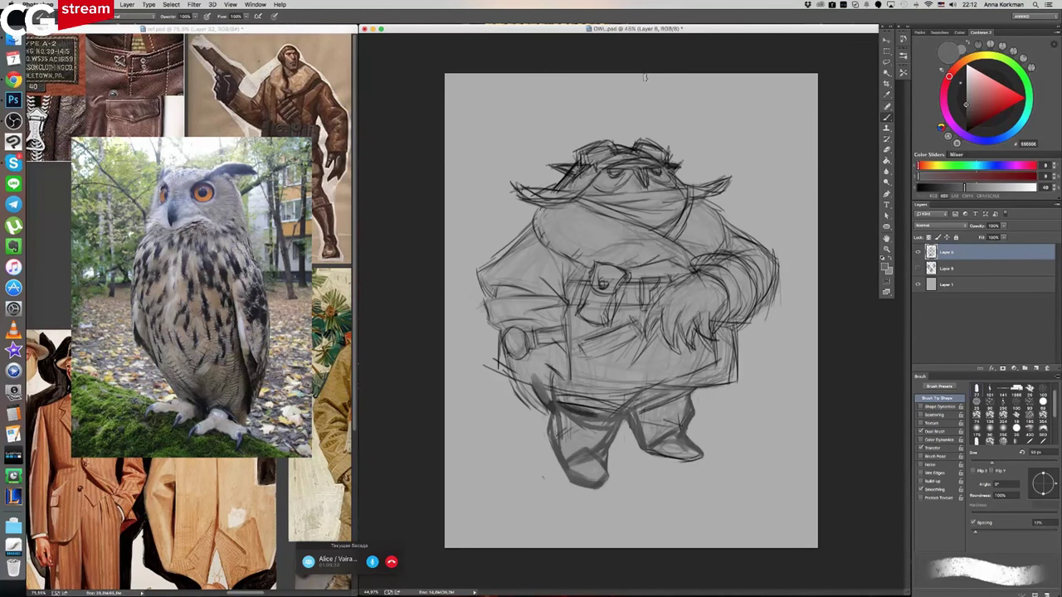
- Rework the coat's front edge above the front leg with sampled grays and darken the outer feathers of the wing-hand
left_click(542, 372, "alt")
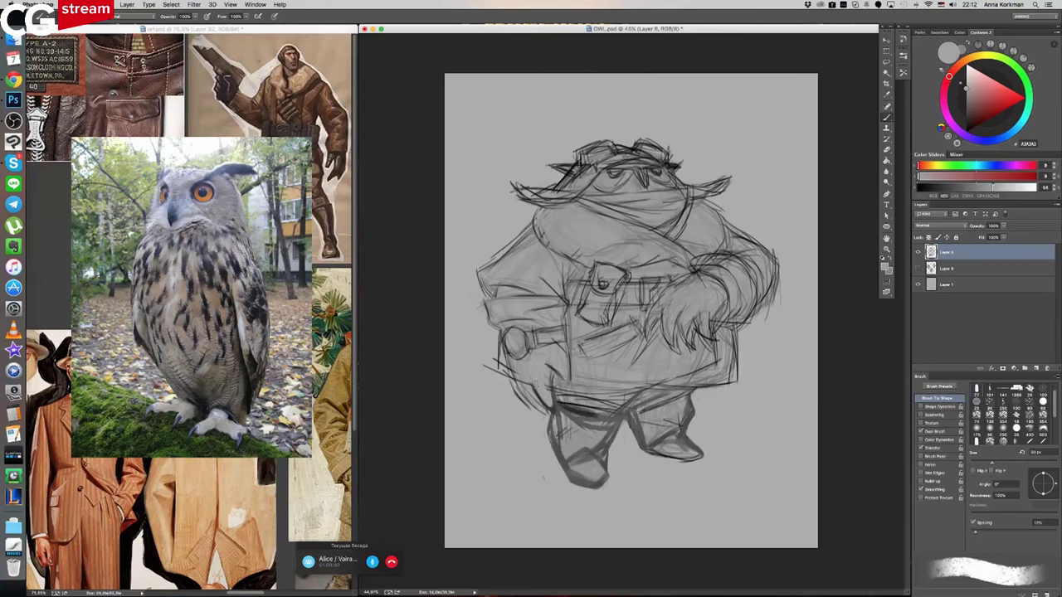
left_click(553, 406, "alt")
mouse_move(553, 371)
left_mouse_down()
mouse_move(551, 407)
mouse_move(504, 354)
left_mouse_up()
left_click_drag(515, 390, 506, 352)
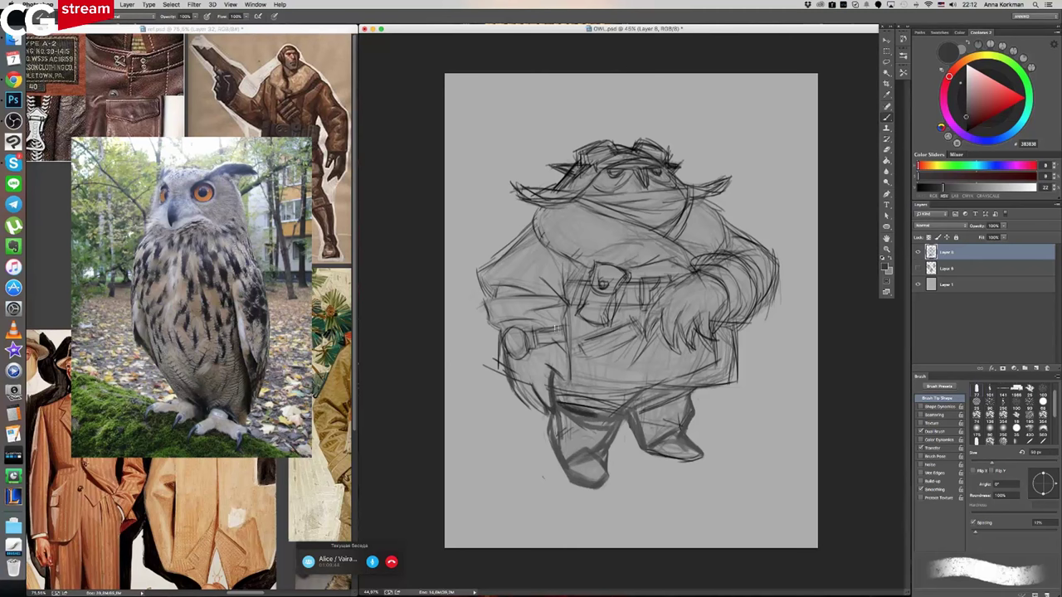
left_click_drag(662, 299, 664, 345)
mouse_move(717, 306)
left_mouse_down()
mouse_move(716, 347)
mouse_move(717, 326)
left_mouse_up()
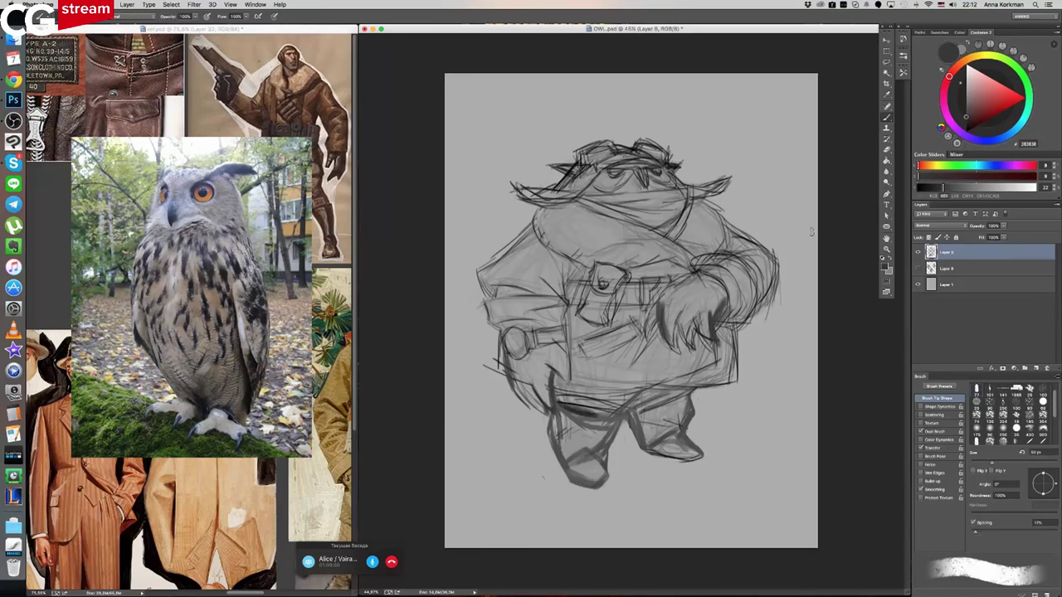
- Check the sketch layer by toggling it, undo the latest strokes, flip the drawing horizontally, and thicken the far shoulder's outer contour
left_click(918, 253)
left_click(917, 252)
key("super+z")
key("super+z")
key("h")
left_click_drag(752, 249, 778, 281)
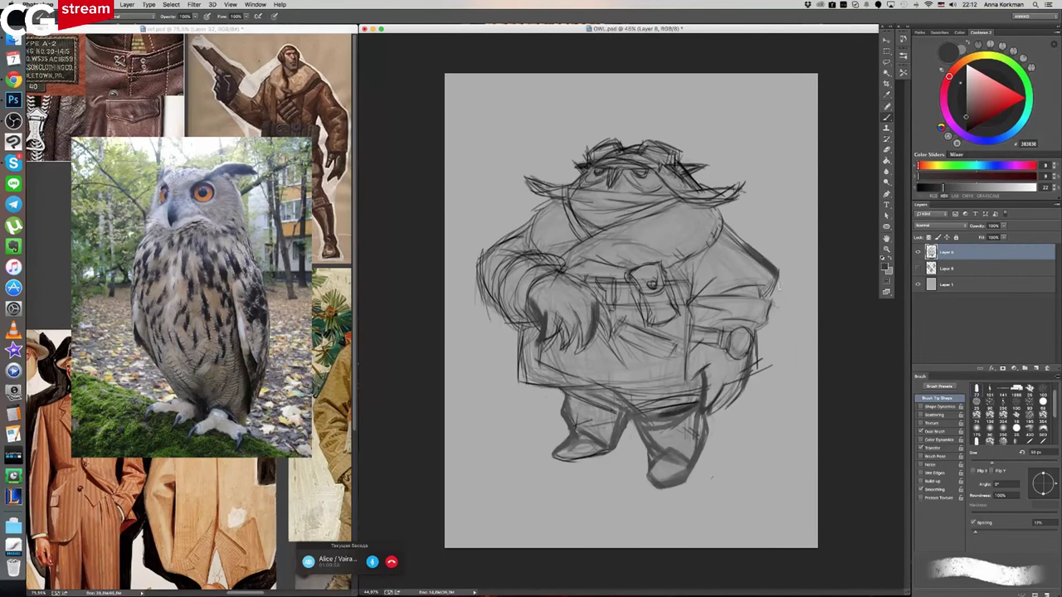
- Block in the large collar fold across the chest with sampled mid gray, darkening its lower edge
left_click(754, 250, "alt")
mouse_move(727, 235)
left_mouse_down()
mouse_move(688, 267)
mouse_move(710, 241)
mouse_move(691, 254)
left_mouse_up()
left_click(678, 260, "alt")
mouse_move(613, 260)
left_mouse_down()
mouse_move(702, 241)
mouse_move(635, 257)
left_mouse_up()
left_click(700, 245, "alt")
left_click_drag(701, 227, 632, 260)
mouse_move(718, 209)
left_mouse_down()
mouse_move(632, 257)
mouse_move(695, 237)
left_mouse_up()
left_click_drag(619, 248, 568, 270)
mouse_move(594, 251)
left_mouse_down()
mouse_move(625, 263)
mouse_move(688, 250)
left_mouse_up()
- Even out the collar fold's gray fill with sampled tones, extending it to the upper edge under the scarf
left_click(604, 268, "alt")
left_click(715, 240, "alt")
left_click(682, 210, "alt")
left_click_drag(677, 205, 587, 244)
mouse_move(652, 209)
left_mouse_down()
mouse_move(606, 230)
mouse_move(626, 252)
mouse_move(606, 242)
mouse_move(569, 262)
left_mouse_up()
left_click(657, 248, "alt")
left_click(634, 241, "alt")
left_click_drag(625, 221, 587, 242)
left_click(648, 220, "alt")
left_click_drag(661, 206, 626, 226)
mouse_move(697, 208)
left_mouse_down()
mouse_move(650, 243)
mouse_move(697, 231)
left_mouse_up()
left_click_drag(715, 209, 662, 241)
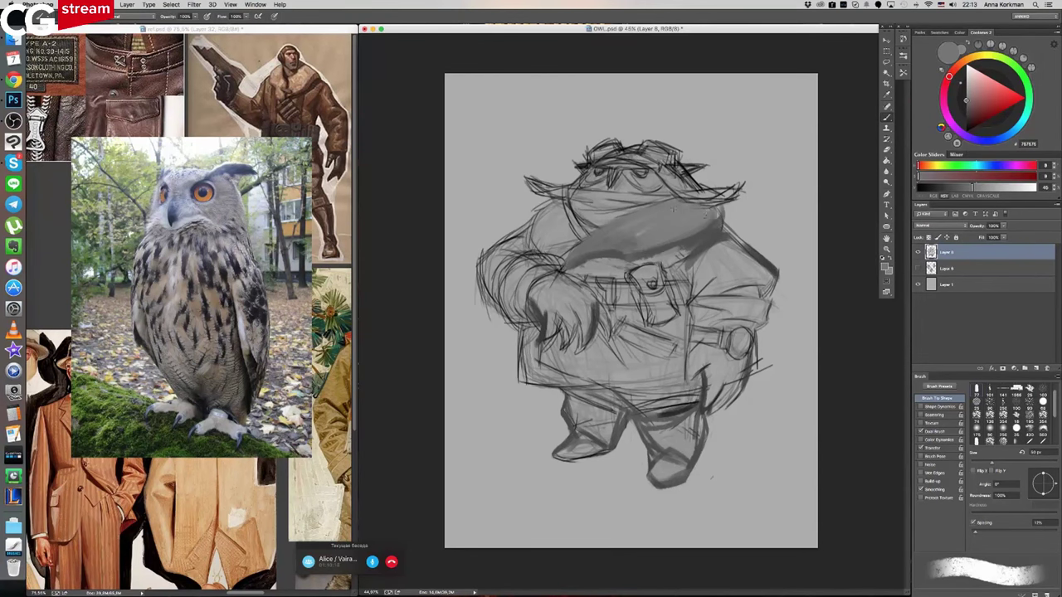
- Fill the hat's ear flap beside the face with dark gray strokes out to its pointed tip
left_click(702, 186, "alt")
left_click_drag(664, 170, 683, 197)
left_click_drag(665, 168, 695, 197)
mouse_move(673, 171)
left_mouse_down()
mouse_move(692, 189)
mouse_move(660, 175)
mouse_move(674, 169)
mouse_move(690, 196)
mouse_move(684, 178)
mouse_move(736, 194)
left_mouse_up()
left_click(692, 182, "alt")
left_click(679, 174, "alt")
- Fill the coat's chest below the collar and around the pouch with dark gray, using a larger brush
left_click(707, 235, "alt")
mouse_move(692, 251)
left_mouse_down()
mouse_move(674, 270)
mouse_move(687, 278)
mouse_move(669, 281)
mouse_move(702, 297)
mouse_move(691, 299)
left_mouse_up()
left_click(748, 247, "alt")
key("]")
key("]")
mouse_move(579, 265)
left_mouse_down()
mouse_move(622, 265)
mouse_move(594, 275)
left_mouse_up()
left_click_drag(632, 264, 666, 257)
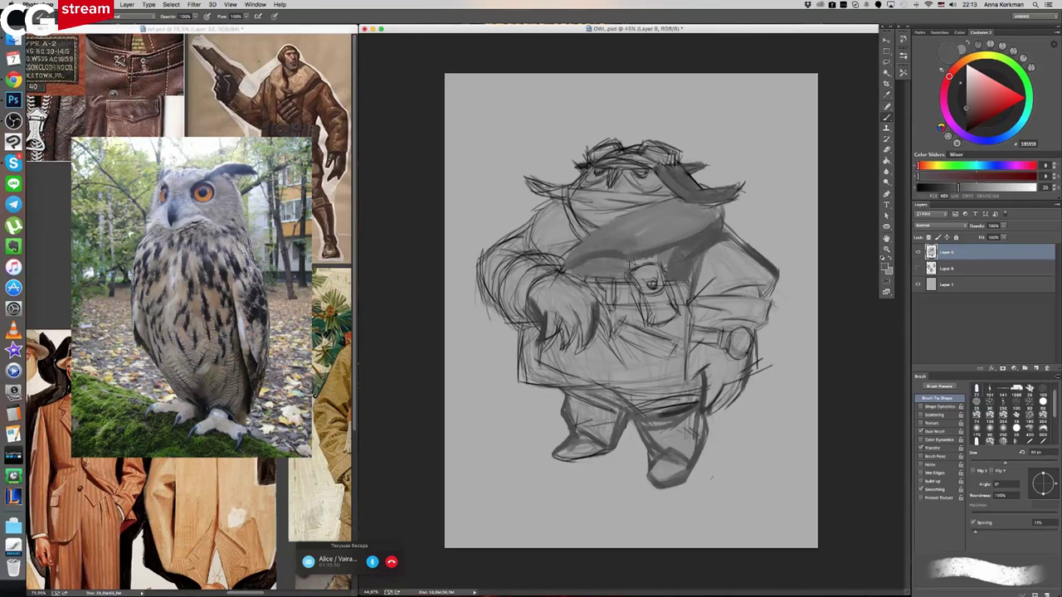
- Block in the collar and shoulder area above the bent arm with dark gray
left_click_drag(551, 255, 589, 243)
mouse_move(555, 207)
left_mouse_down()
mouse_move(531, 236)
mouse_move(581, 249)
mouse_move(542, 256)
left_mouse_up()
left_click(660, 251, "alt")
key("[")
key("[")
key("[")
key("[")
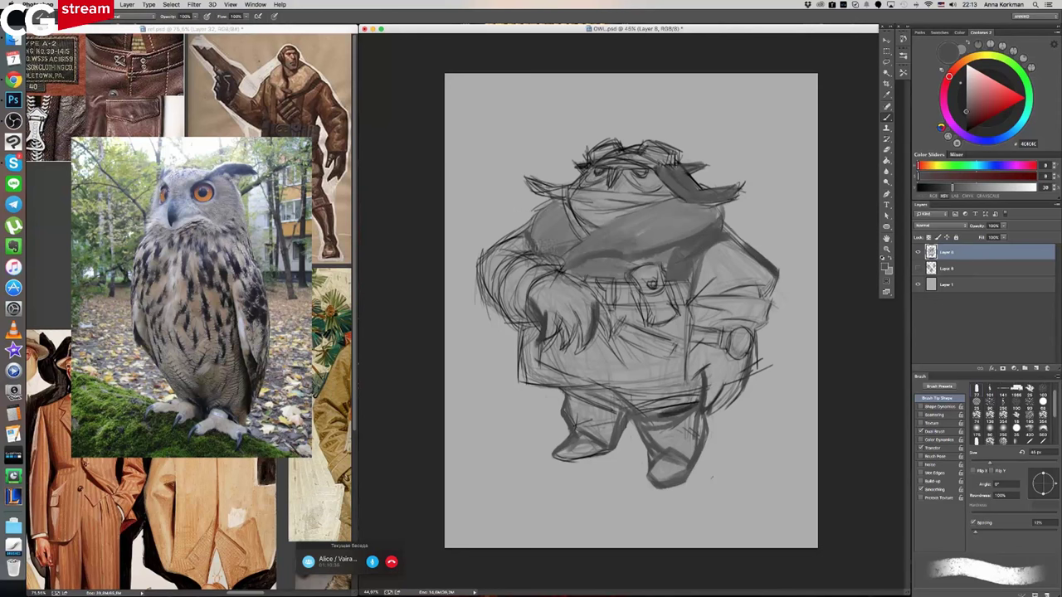
- Fill the coat body from belt to hem with sampled dark gray using a larger brush, leaving the feathered hand light
left_click(753, 256, "alt")
key("bracketright")
key("bracketright")
key("bracketright")
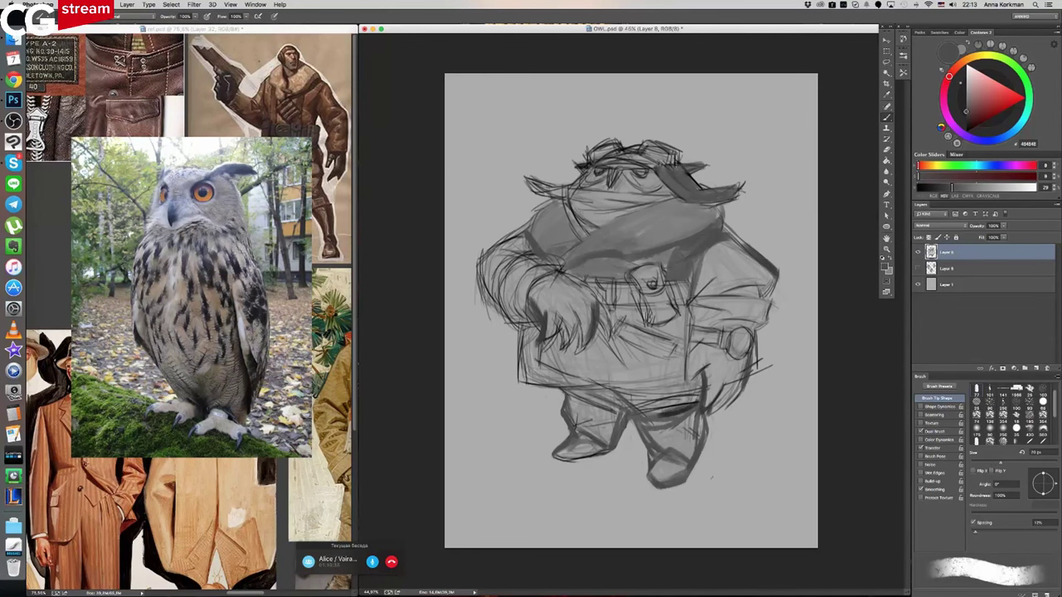
mouse_move(526, 328)
left_mouse_down()
mouse_move(542, 369)
mouse_move(526, 370)
mouse_move(591, 375)
left_mouse_up()
mouse_move(556, 340)
left_mouse_down()
mouse_move(553, 365)
mouse_move(664, 382)
mouse_move(573, 369)
mouse_move(688, 336)
mouse_move(605, 328)
mouse_move(672, 299)
mouse_move(677, 276)
left_mouse_up()
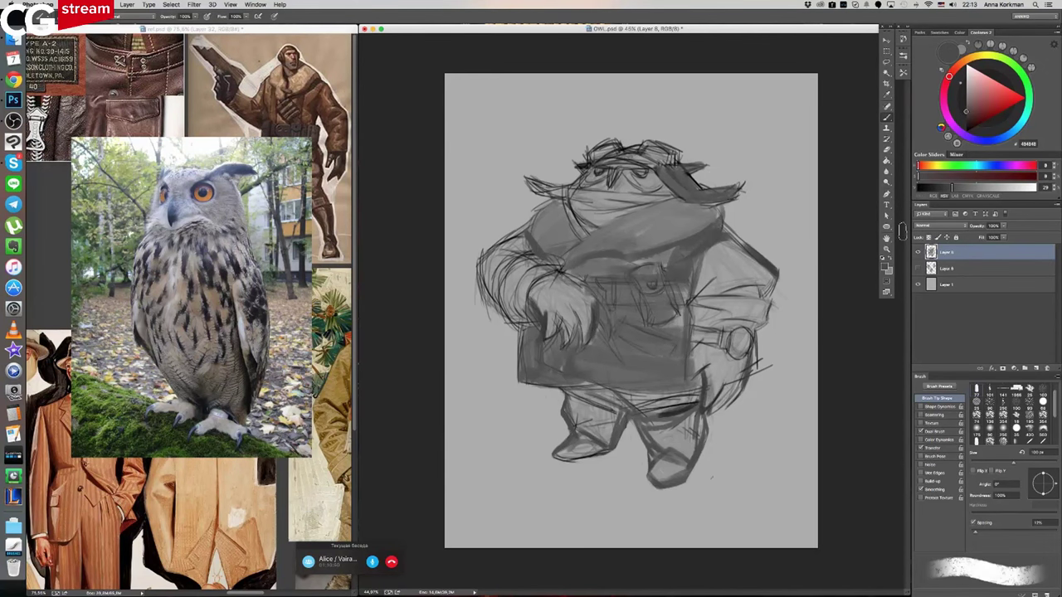
- Compare the character with the three earlier thumbnail sketches by swapping the layers' visibility, and restore the current drawing
left_click(917, 251)
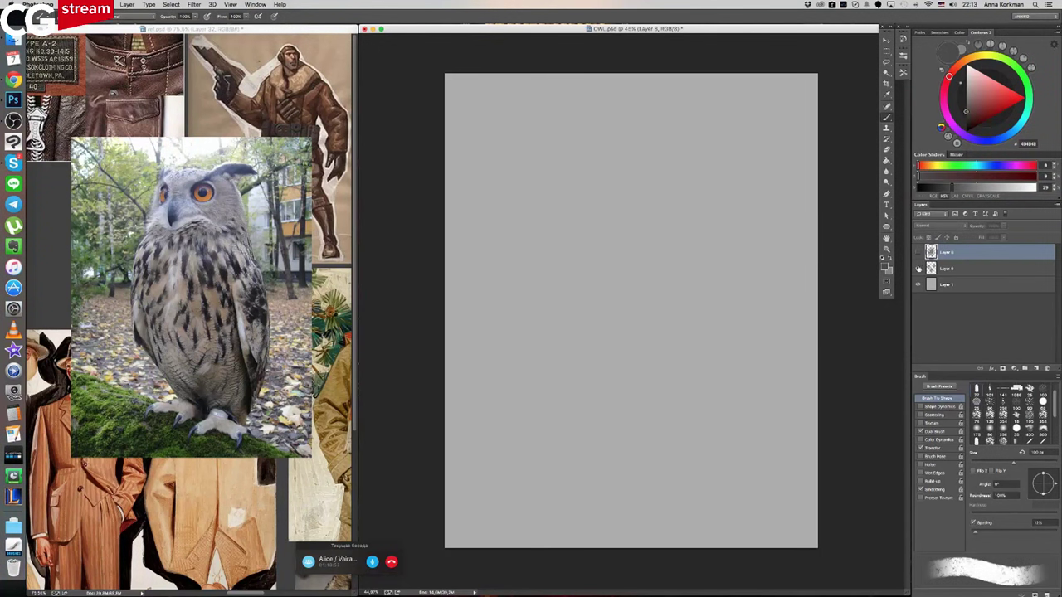
left_click(917, 268)
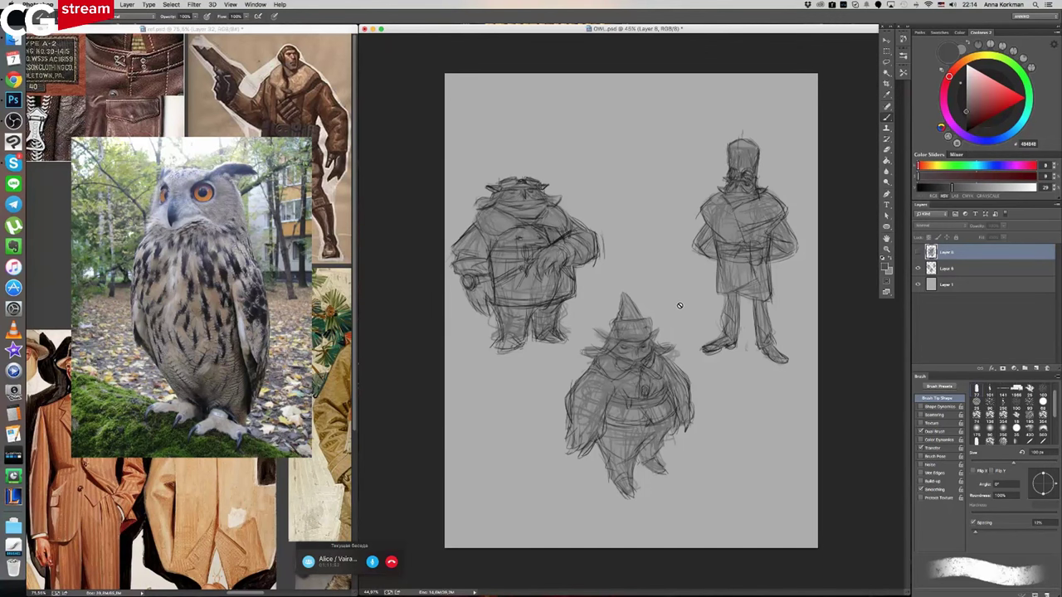
left_click_drag(707, 305, 655, 315)
key("super+space")
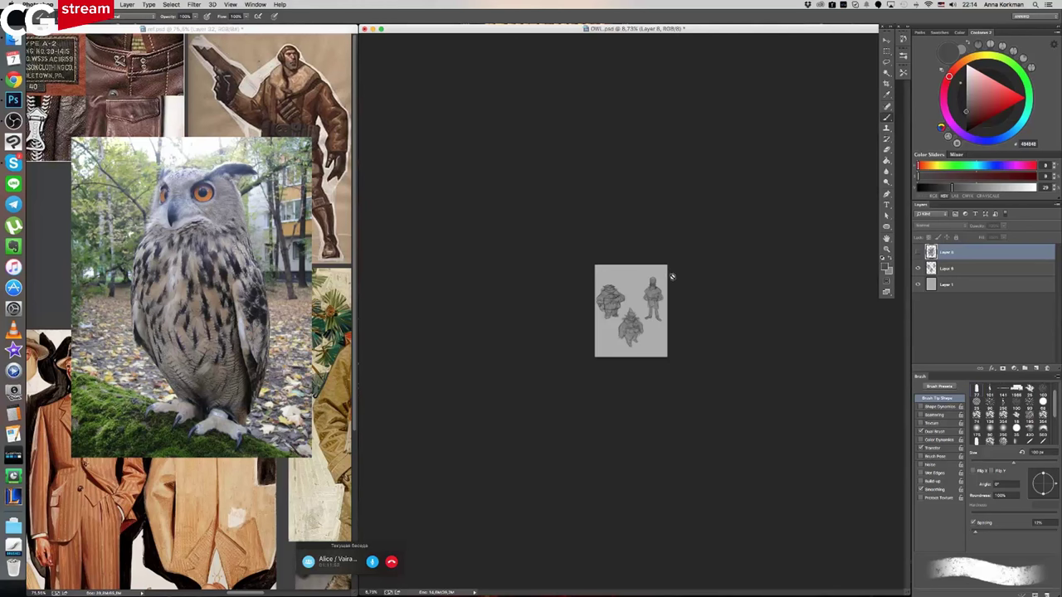
scroll(677, 285, "up", 3)
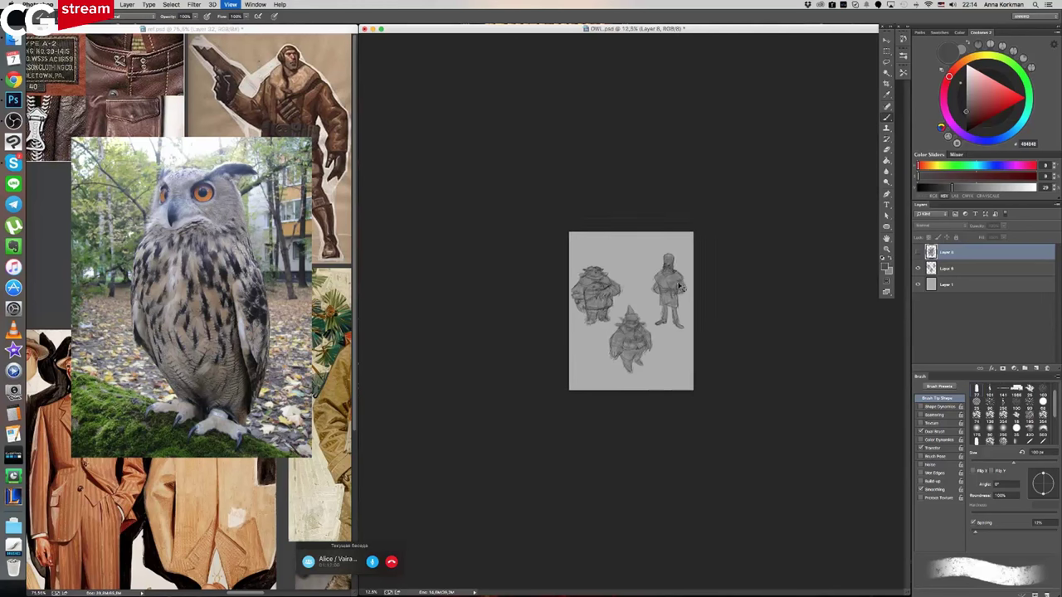
scroll(681, 286, "up", 1)
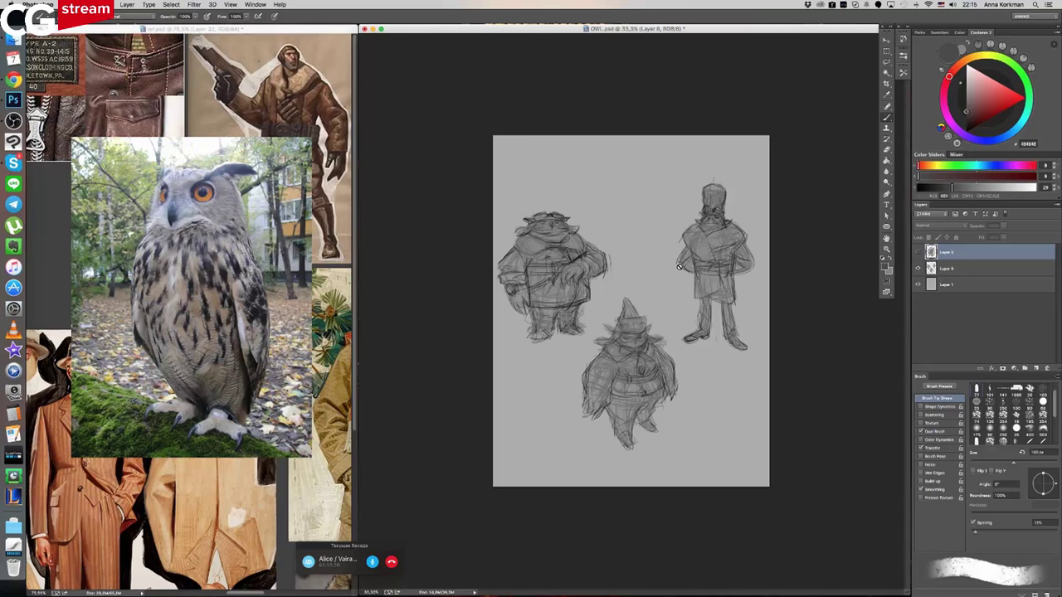
left_click(918, 252)
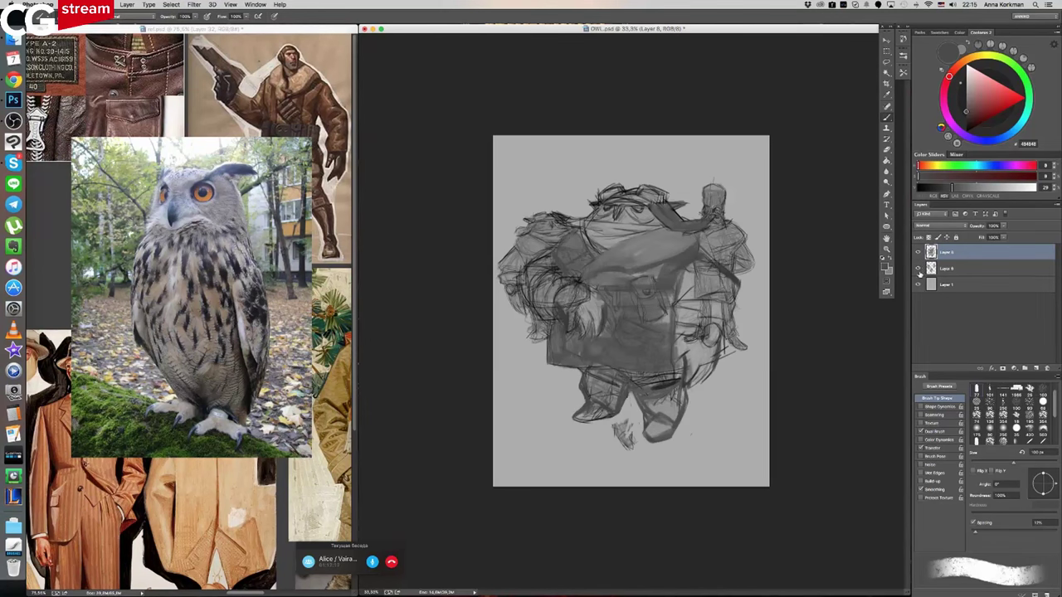
left_click(917, 269)
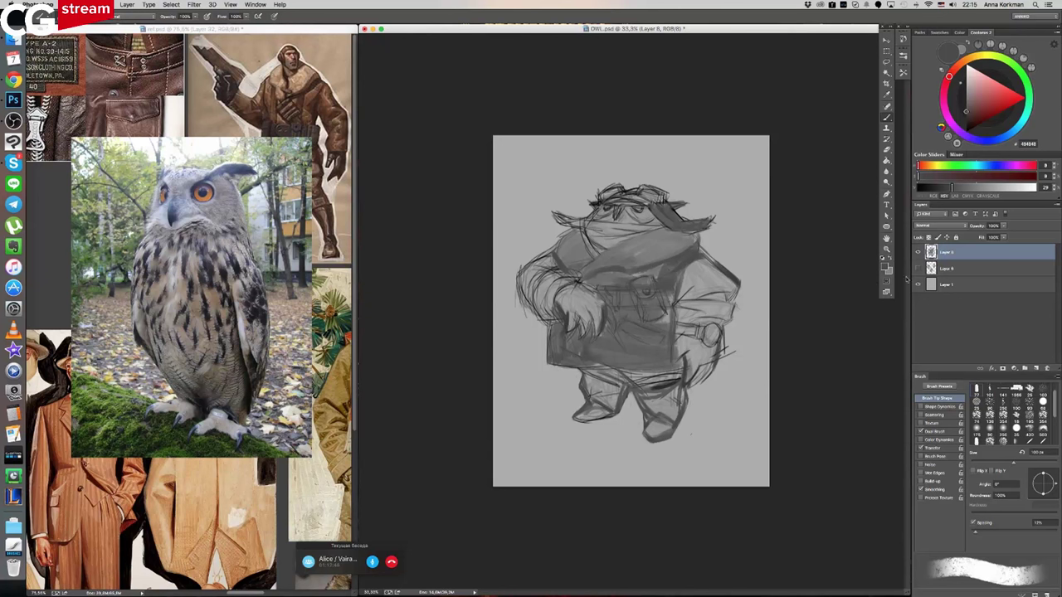
- Fill both upper sleeves with dark gray and paint the belt and pouch near-black
mouse_move(692, 273)
left_mouse_down()
mouse_move(701, 292)
mouse_move(735, 300)
left_mouse_up()
mouse_move(553, 261)
left_mouse_down()
mouse_move(523, 279)
mouse_move(531, 274)
mouse_move(528, 297)
mouse_move(537, 287)
left_mouse_up()
left_click(620, 299, "alt")
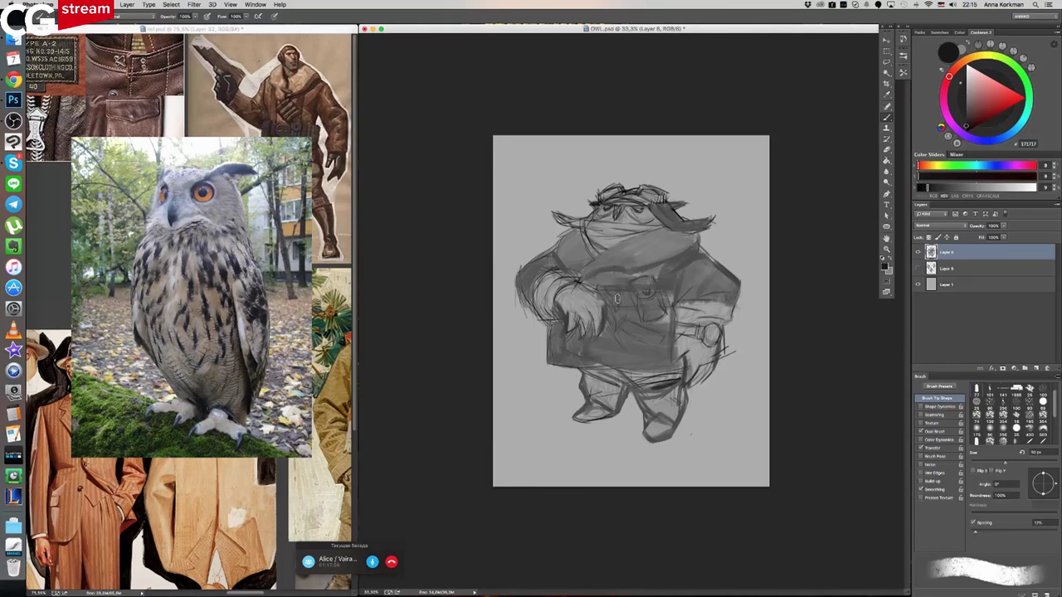
mouse_move(620, 299)
left_mouse_down()
mouse_move(647, 279)
mouse_move(641, 315)
mouse_move(655, 282)
mouse_move(664, 312)
mouse_move(649, 320)
mouse_move(669, 294)
left_mouse_up()
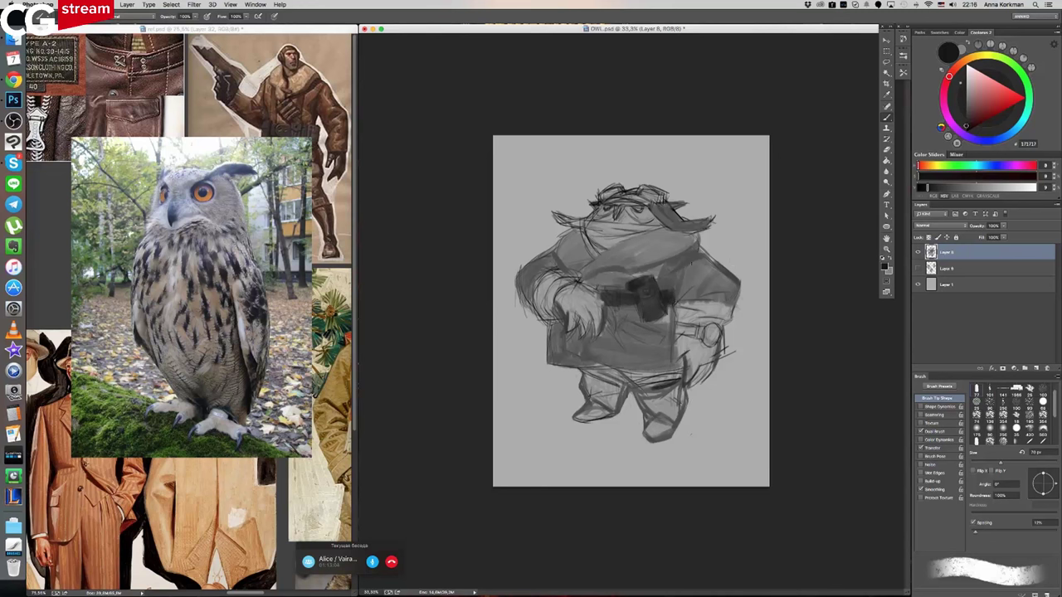
left_click(614, 278, "alt")
left_click(619, 276, "alt")
left_click(637, 288, "alt")
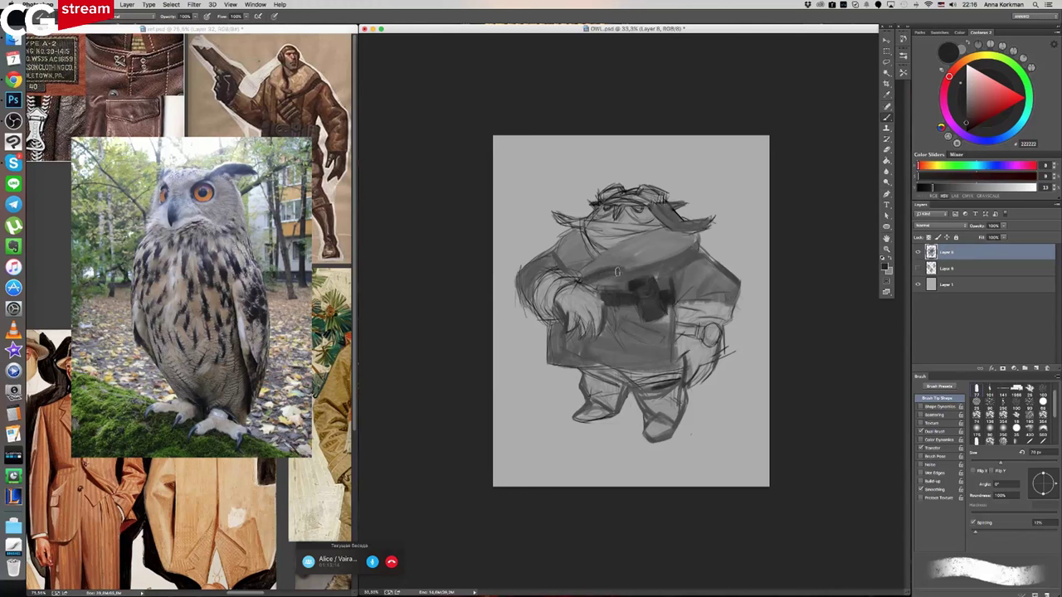
- Smooth the shading on the shoulder and collar above the bent arm with grays sampled from the coat
left_click(606, 278, "alt")
left_click(617, 256, "alt")
left_click(581, 271, "alt")
left_click(557, 260, "alt")
mouse_move(566, 242)
left_mouse_down()
mouse_move(557, 261)
mouse_move(571, 271)
left_mouse_up()
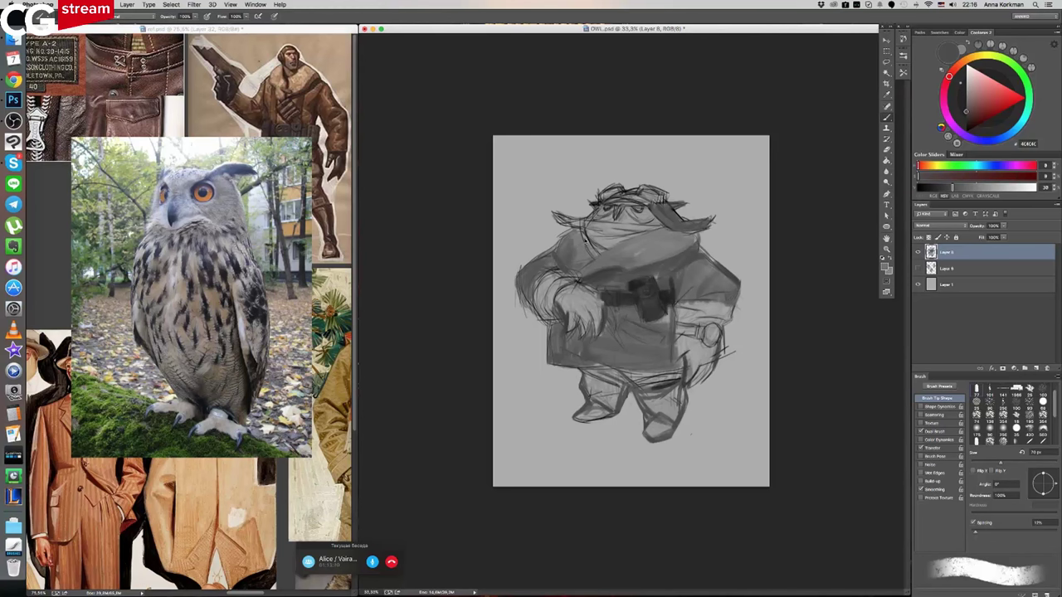
- Shade the scarf under the face and its overlap with the collar using sampled mid grays
left_click(579, 237, "alt")
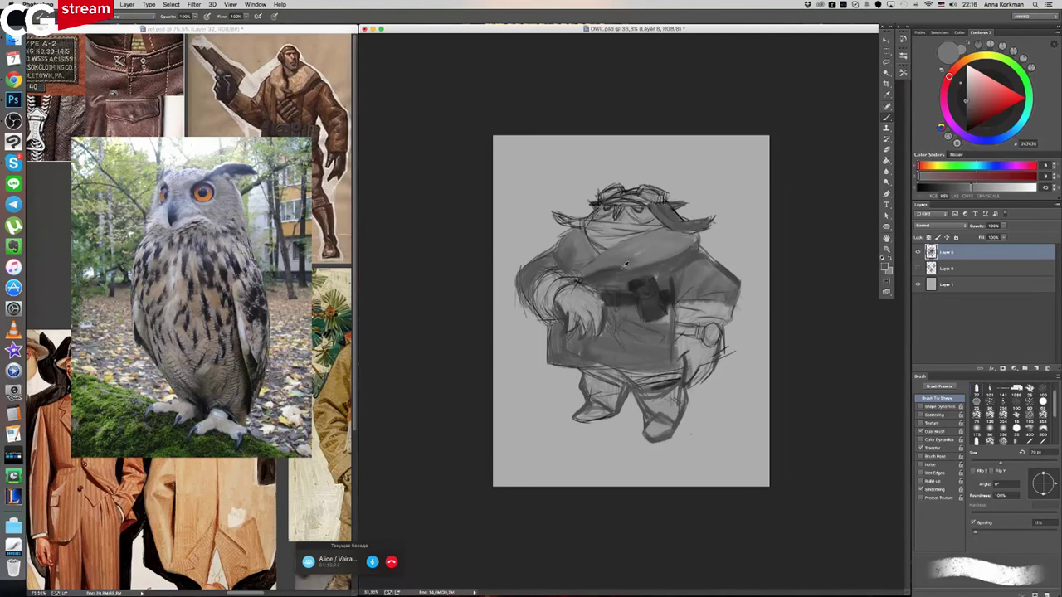
left_click(591, 245, "alt")
left_click_drag(586, 237, 589, 256)
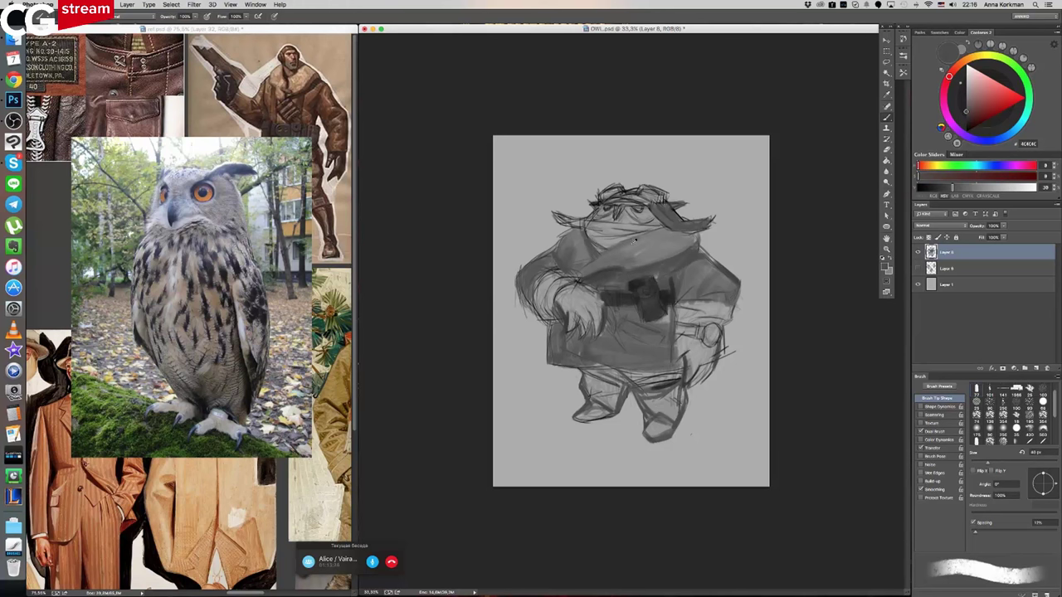
left_click(607, 236, "alt")
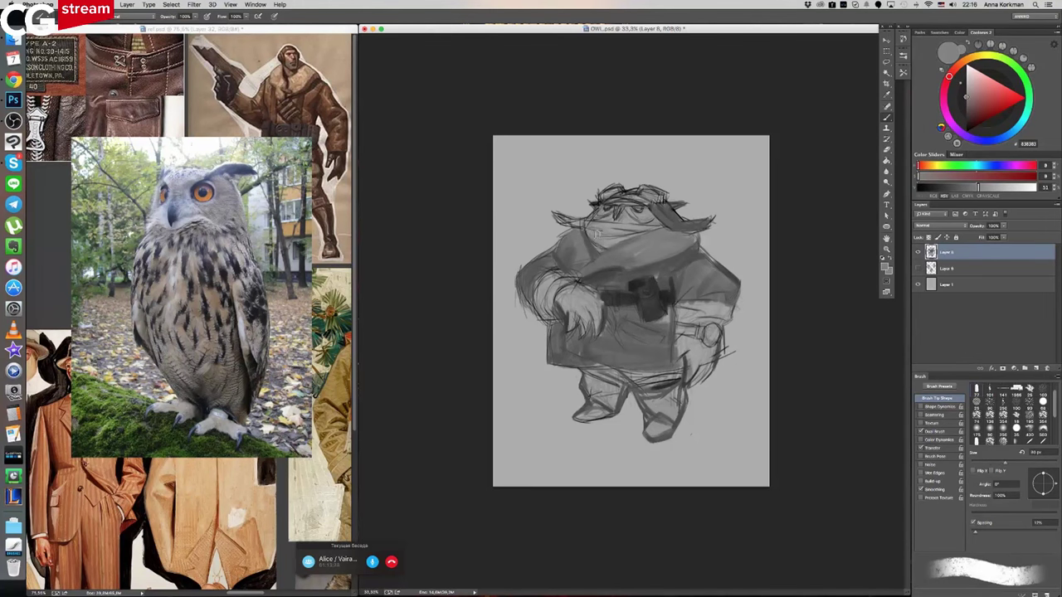
left_click(637, 232, "alt")
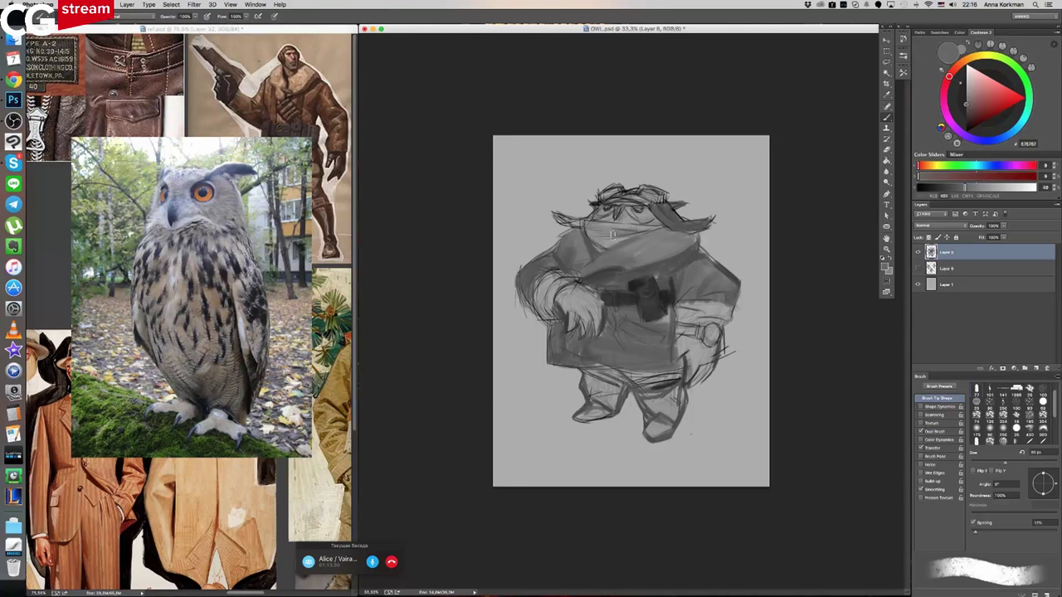
left_click_drag(651, 227, 605, 246)
- Touch up the tones around the pouch and darken the coat beside the hand and below the belt
left_click(647, 282, "alt")
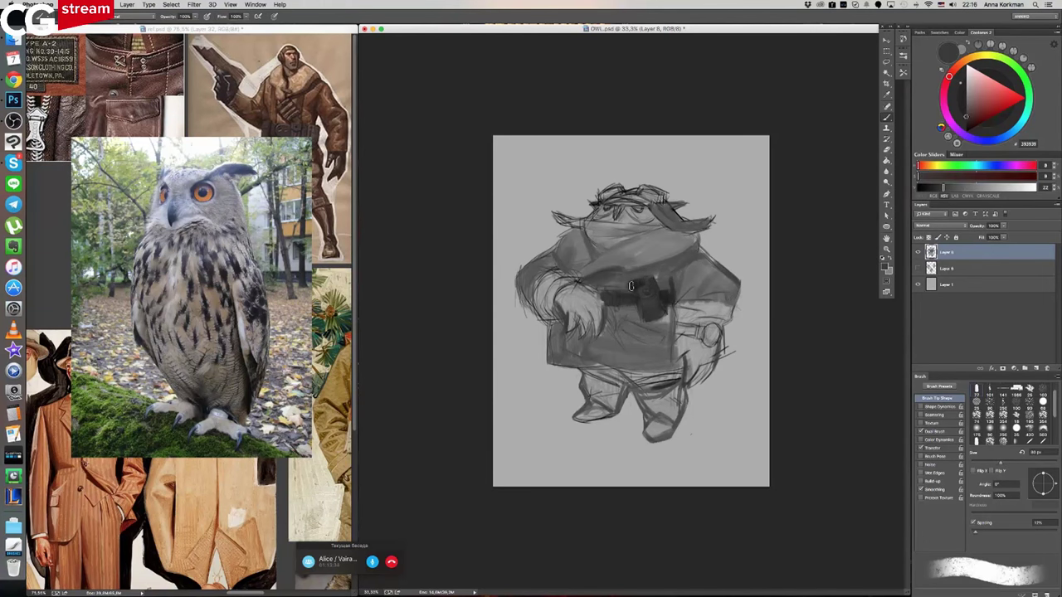
left_click(664, 282, "alt")
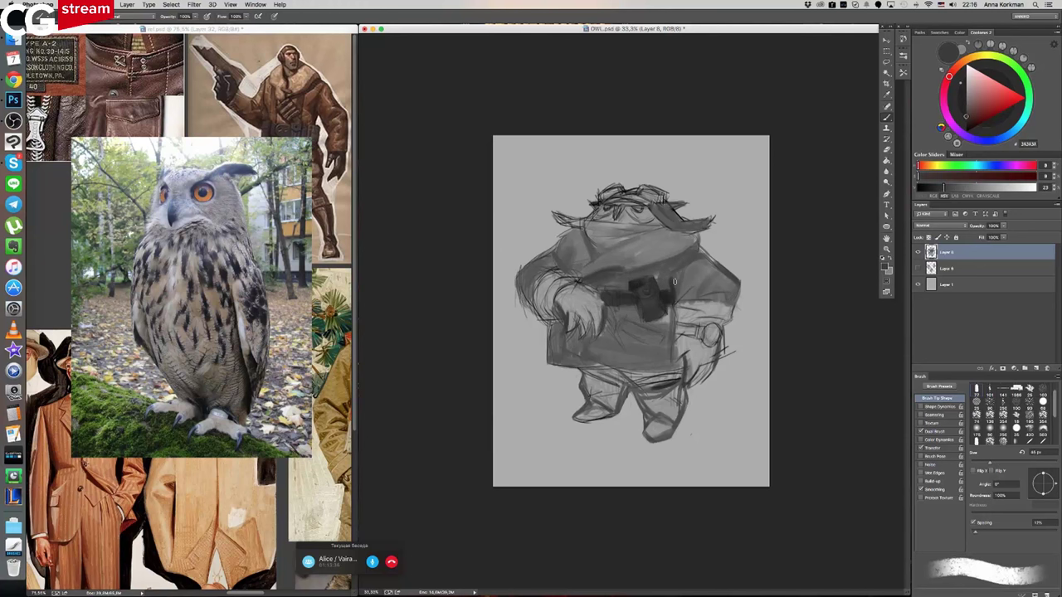
left_click(681, 286, "alt")
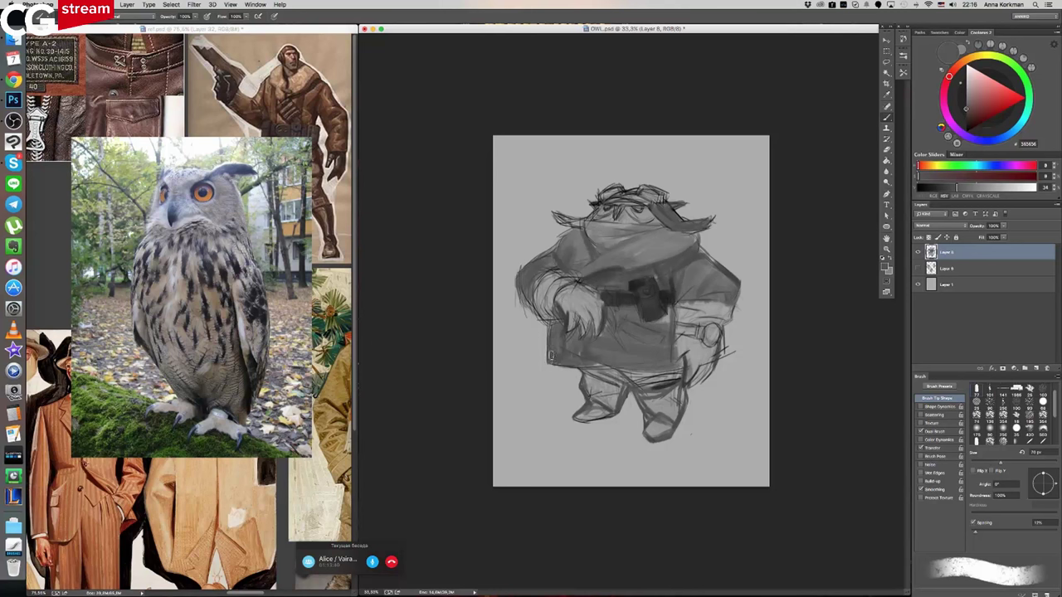
left_click(570, 319, "alt")
left_click_drag(555, 332, 564, 357)
mouse_move(654, 329)
left_mouse_down()
mouse_move(668, 361)
mouse_move(683, 363)
mouse_move(672, 341)
mouse_move(673, 359)
mouse_move(653, 346)
mouse_move(634, 357)
mouse_move(645, 325)
mouse_move(635, 320)
mouse_move(638, 355)
mouse_move(627, 321)
mouse_move(662, 341)
mouse_move(634, 311)
mouse_move(609, 309)
mouse_move(625, 332)
left_mouse_up()
- Blend the coat skirt below the belt with a larger brush and sampled grays, covering the remaining sketch lines
key("bracketright")
key("bracketright")
key("bracketright")
left_click(671, 343, "alt")
left_click(639, 357, "alt")
left_click(662, 342, "alt")
left_click(628, 350, "alt")
left_click(625, 317, "alt")
left_click(661, 351, "alt")
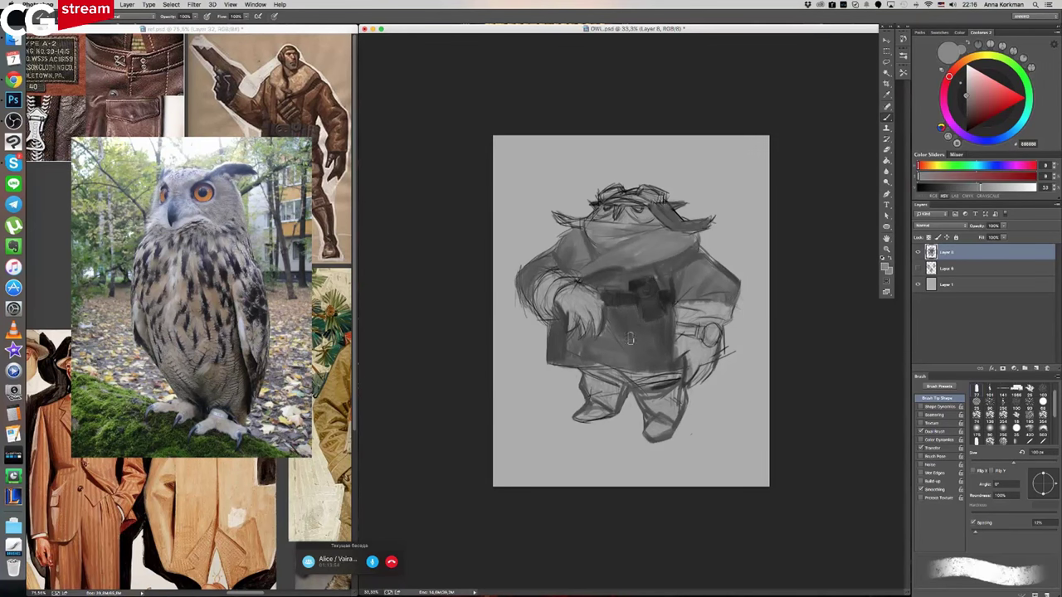
left_click(614, 312, "alt")
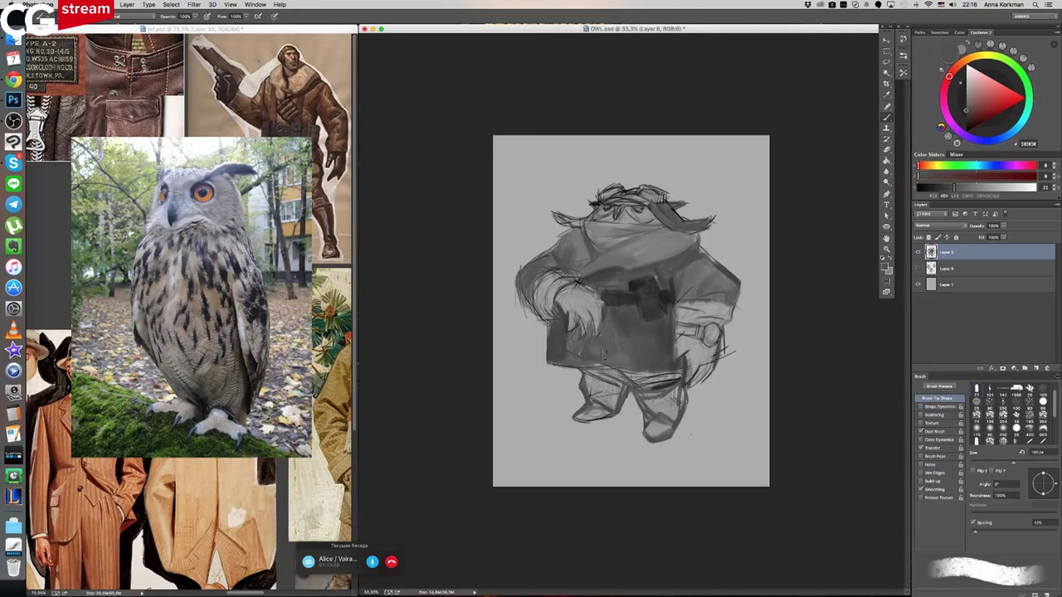
left_click(642, 301, "alt")
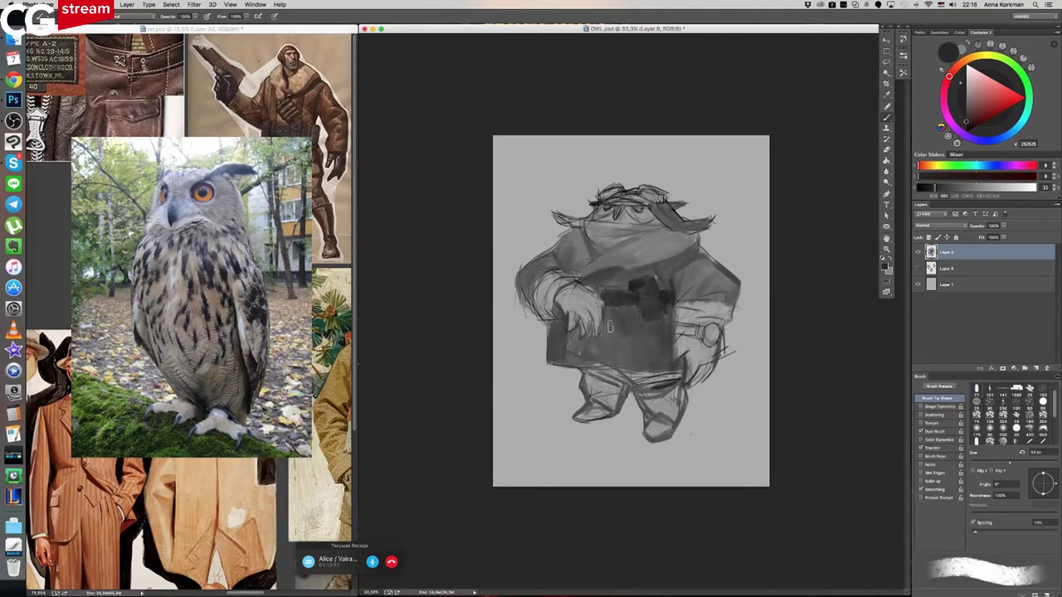
- Smooth the coat's lower corner beneath the feathered hand with sampled dark grays
left_click(572, 356, "alt")
left_click(558, 346, "alt")
left_click(568, 355, "alt")
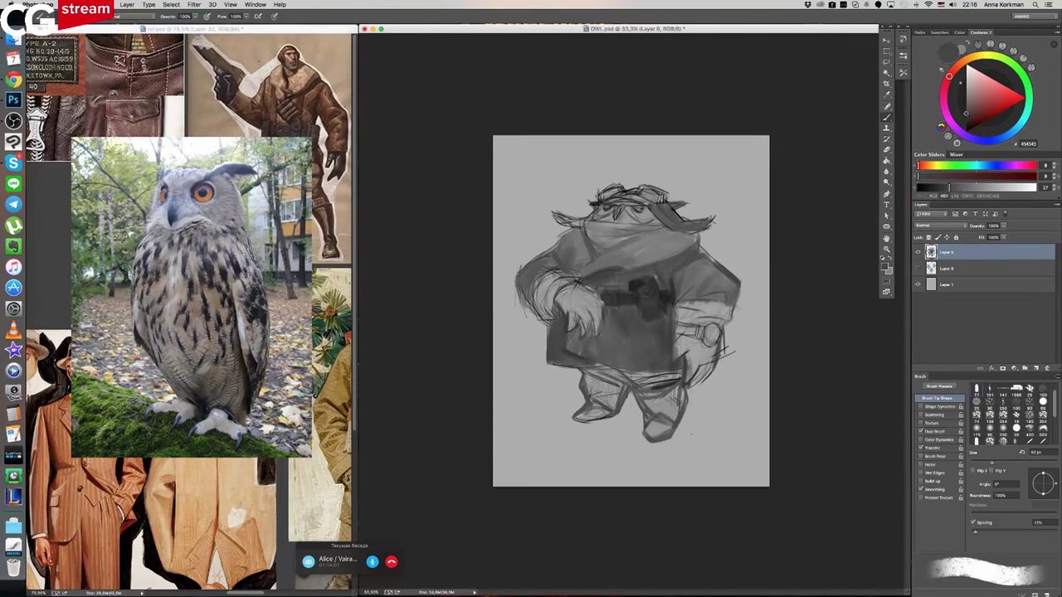
left_click(555, 319, "alt")
left_click(567, 327, "alt")
left_click(562, 330, "alt")
left_click(568, 341, "alt")
left_click_drag(567, 340, 587, 359)
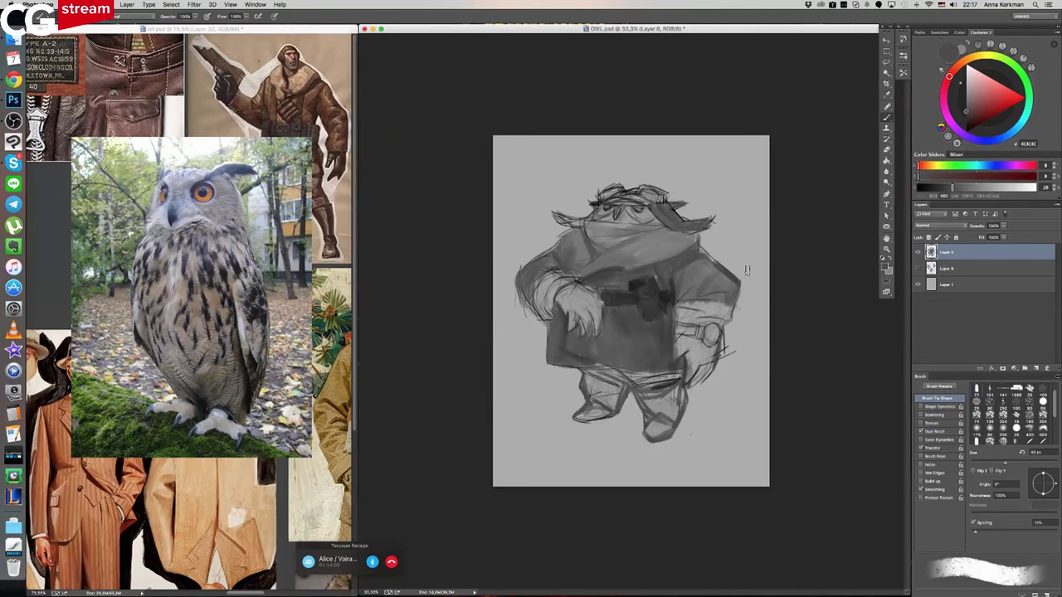
- Refine the shading and outer edge of the straight arm's shoulder and sleeve with sampled grays
left_click(660, 272, "alt")
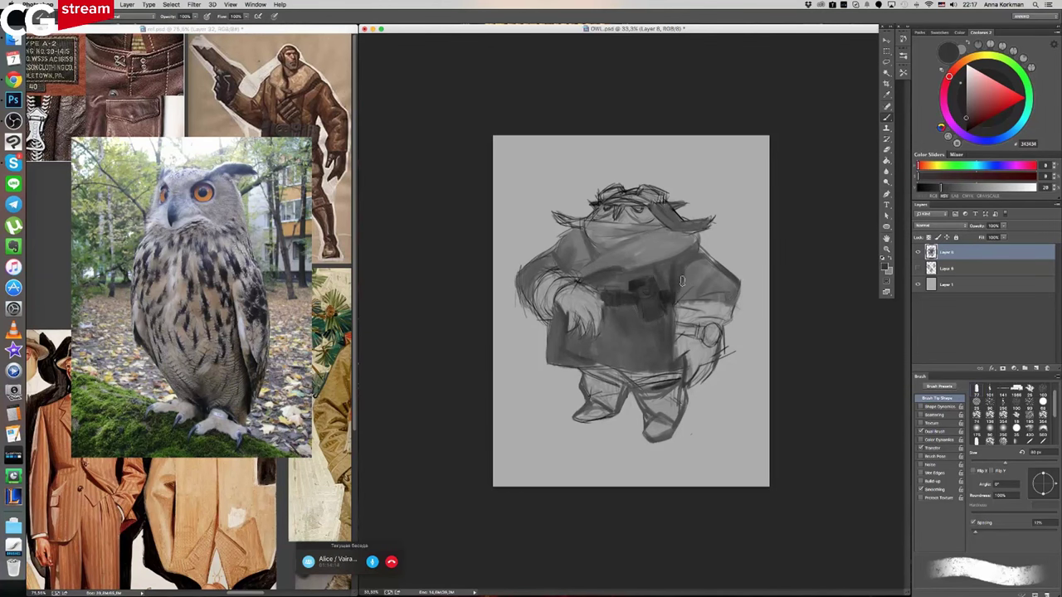
left_click(697, 259, "alt")
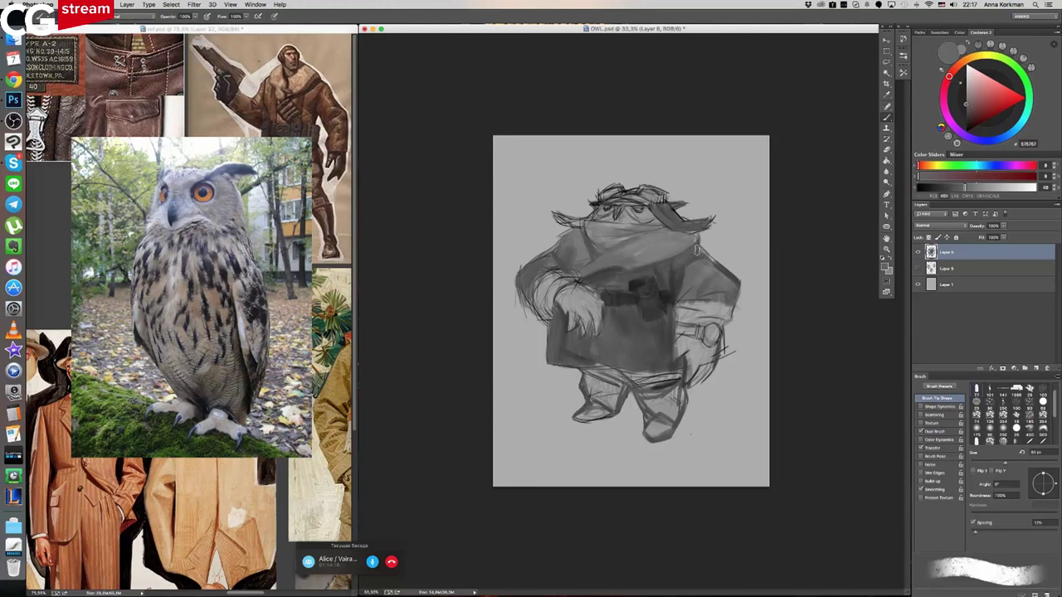
left_click(730, 273, "alt")
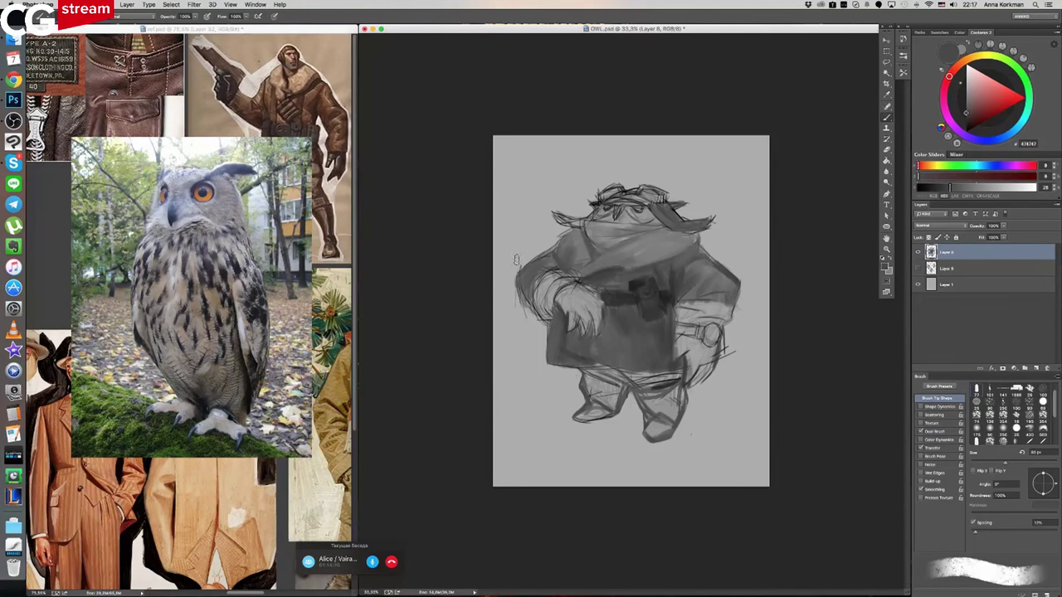
- Darken the upper sleeve of the bent arm with a smaller brush and a dark gray sampled from the belt
left_click(638, 284, "alt")
key("bracketleft")
key("bracketleft")
key("bracketleft")
key("bracketleft")
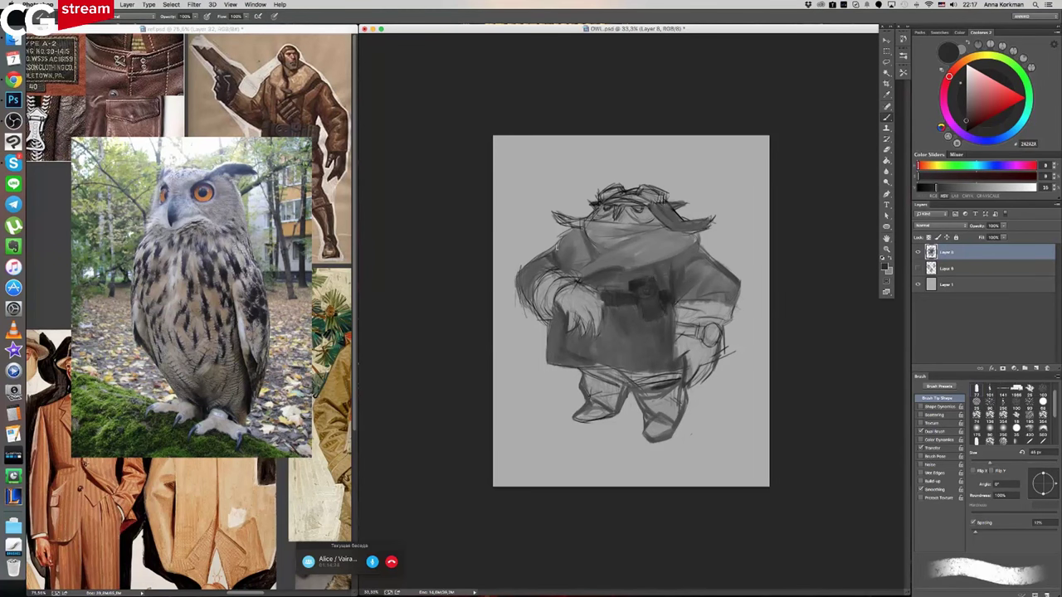
mouse_move(546, 257)
left_mouse_down()
mouse_move(557, 246)
mouse_move(536, 295)
left_mouse_up()
- Examine the aviator, flight jacket and suit pictures on the reference board for sleeve, hand and pose ideas
left_click(278, 218)
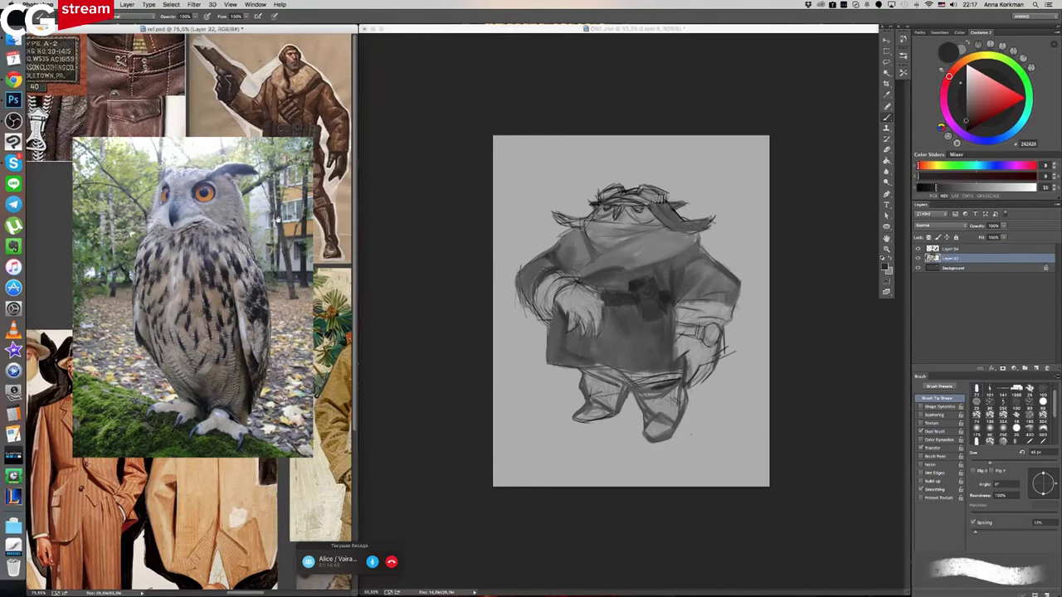
scroll(293, 257, "left", 5)
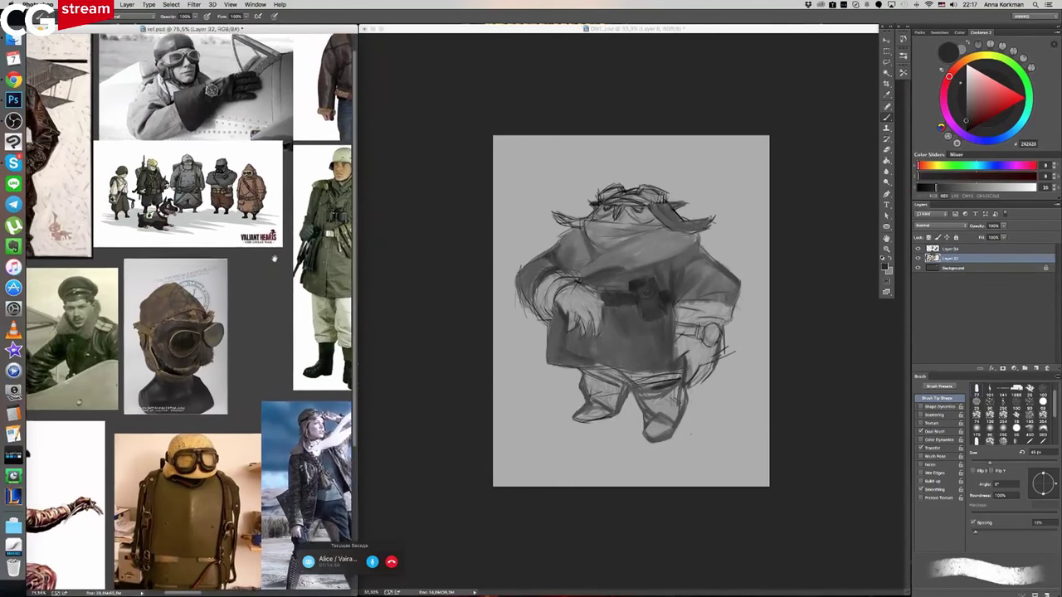
scroll(293, 257, "down", 5)
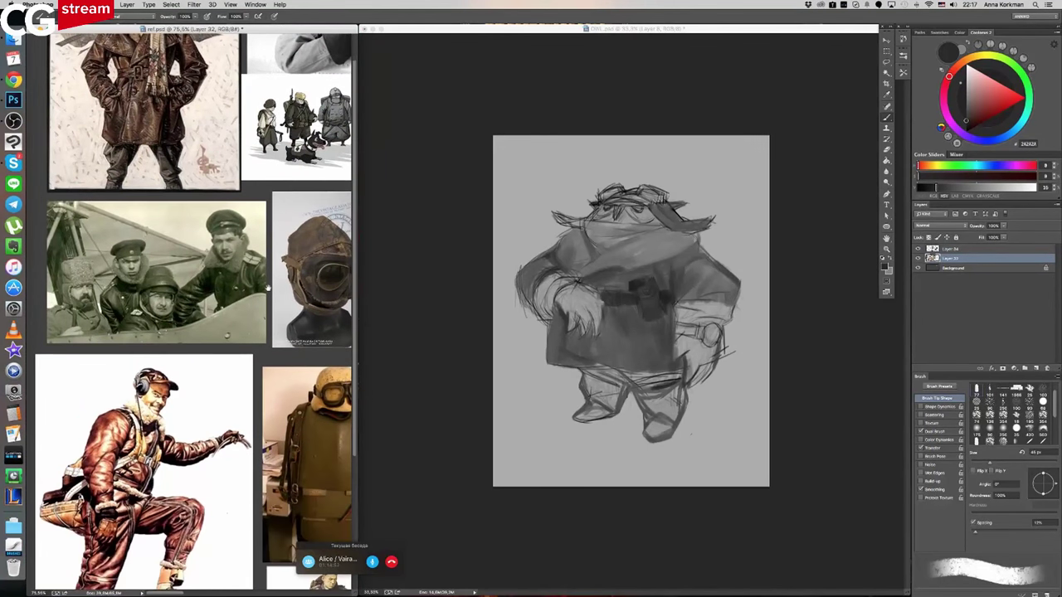
scroll(29, 307, "right", 5)
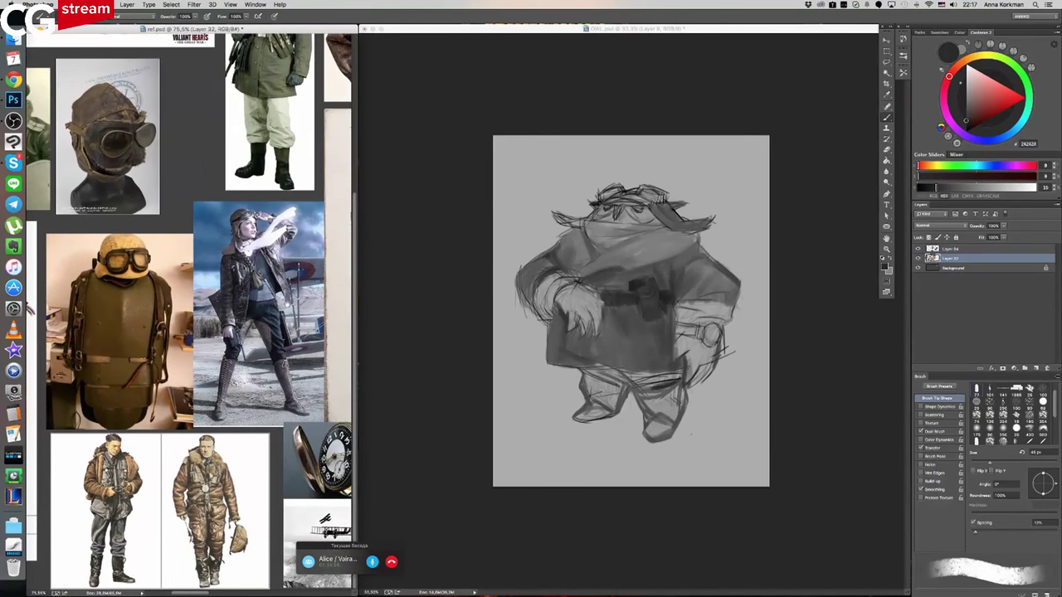
left_click_drag(233, 335, 231, 286)
scroll(230, 287, "right", 5)
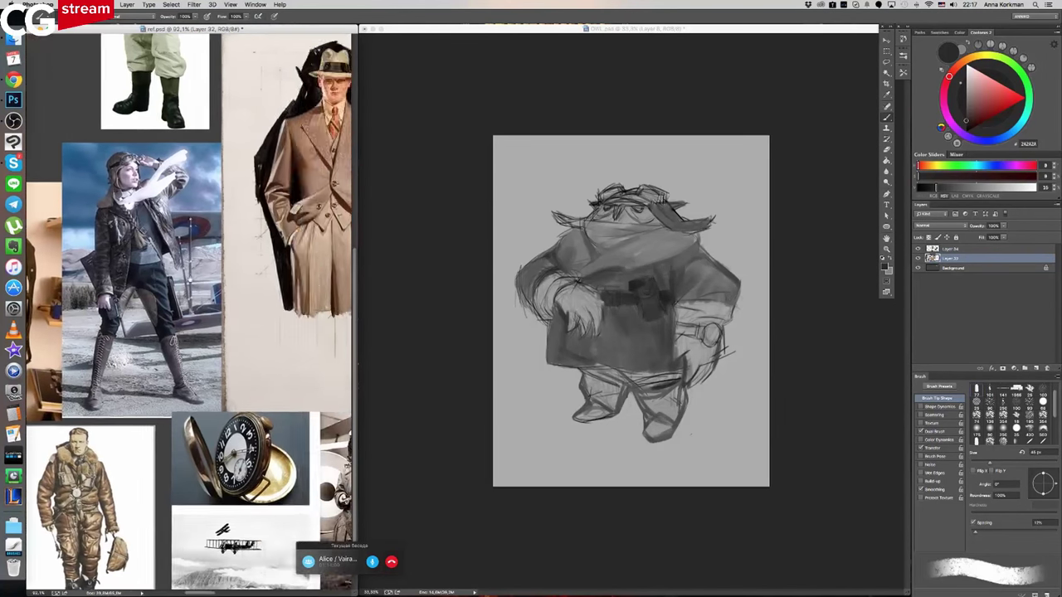
left_click_drag(262, 233, 262, 233)
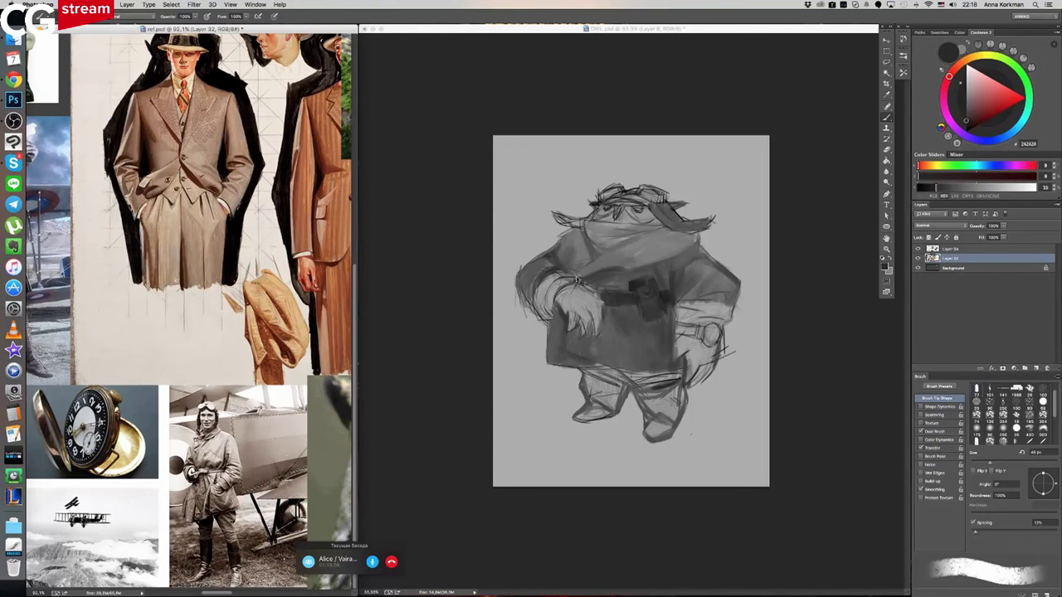
- Paint over the bent arm's cuff and the upper part of the feathered hand with dark gray sampled from the artwork
left_click(601, 277)
key("super+plus")
left_click(635, 272, "alt")
mouse_move(512, 256)
left_mouse_down()
mouse_move(488, 280)
mouse_move(531, 254)
mouse_move(490, 315)
mouse_move(502, 307)
mouse_move(511, 323)
mouse_move(540, 309)
mouse_move(538, 259)
mouse_move(561, 270)
mouse_move(523, 254)
mouse_move(554, 313)
left_mouse_up()
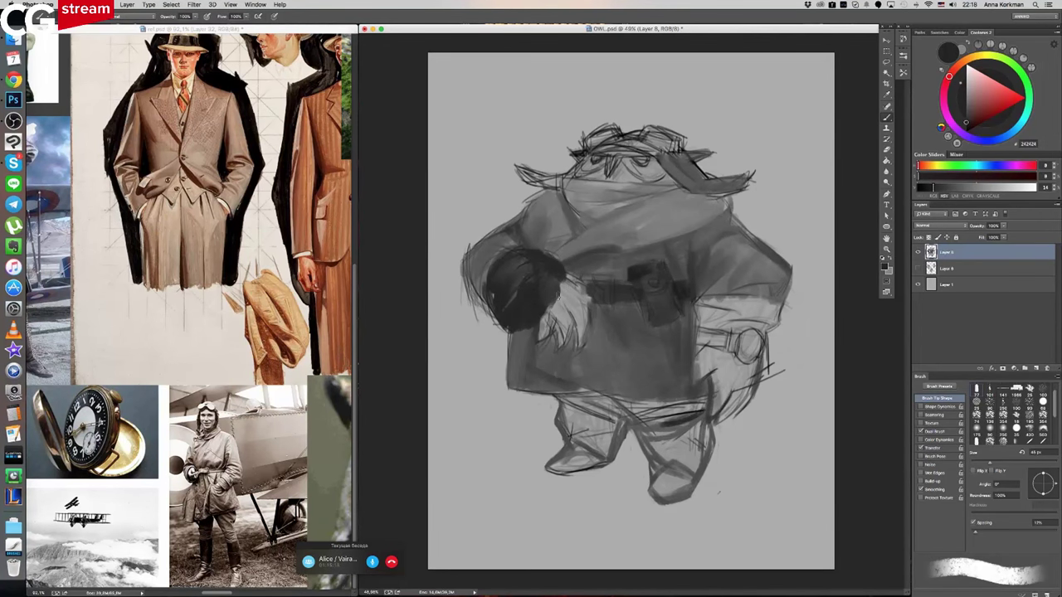
left_click(550, 299, "alt")
mouse_move(544, 309)
left_mouse_down()
mouse_move(582, 293)
mouse_move(492, 298)
mouse_move(502, 284)
mouse_move(491, 284)
mouse_move(515, 323)
mouse_move(495, 275)
left_mouse_up()
left_click(504, 285, "alt")
left_click(546, 288, "alt")
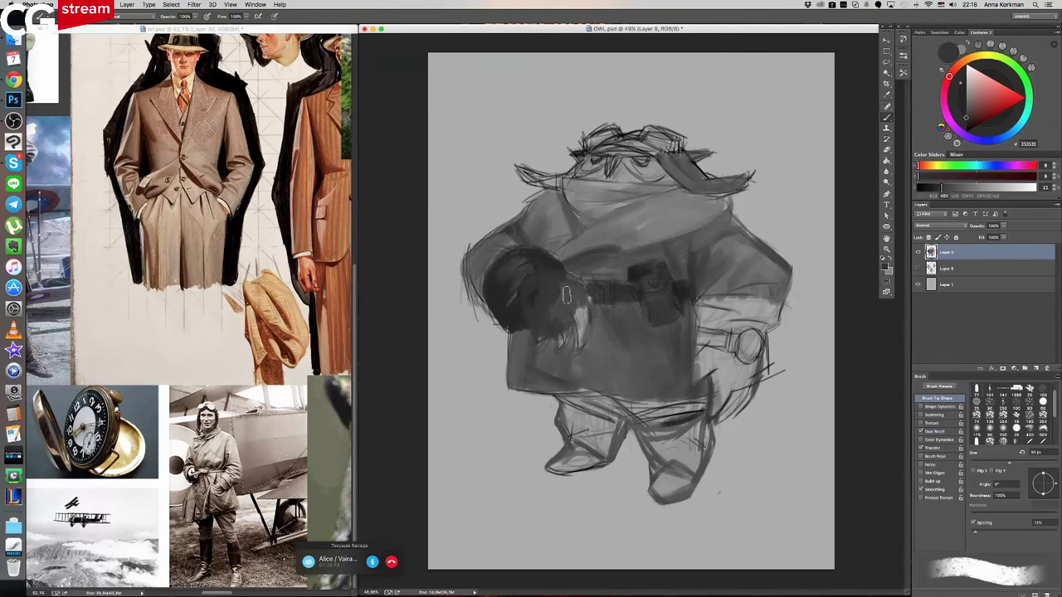
left_click(527, 312, "alt")
mouse_move(554, 320)
left_mouse_down()
mouse_move(533, 314)
mouse_move(574, 308)
left_mouse_up()
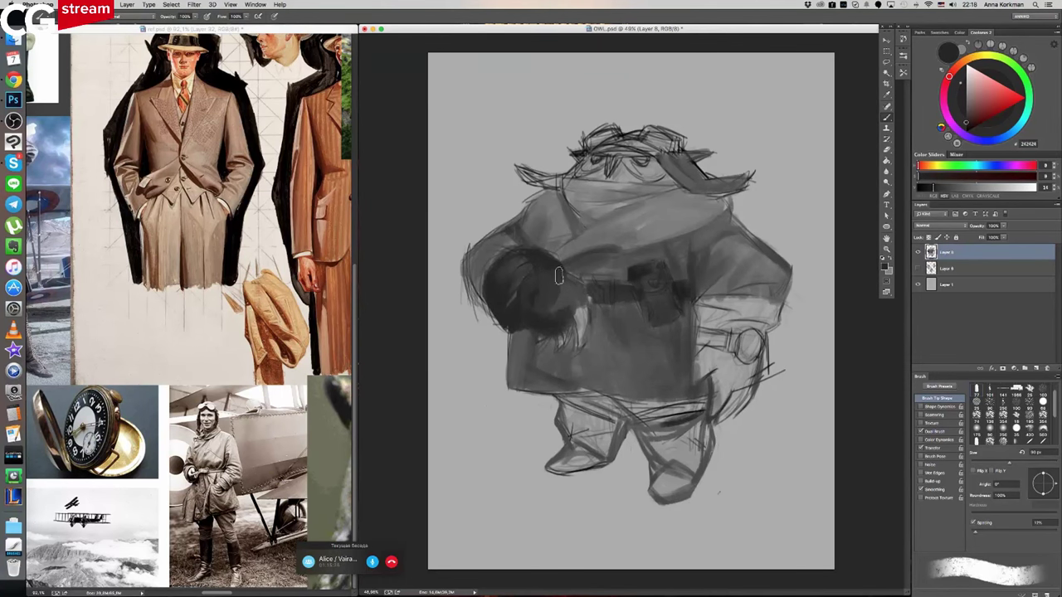
- Build up the dark mass of the bent arm's hand with a smaller brush and sampled grays
left_click(584, 265, "alt")
left_click(555, 276, "alt")
key("bracketleft")
key("bracketleft")
key("bracketleft")
key("bracketleft")
key("bracketleft")
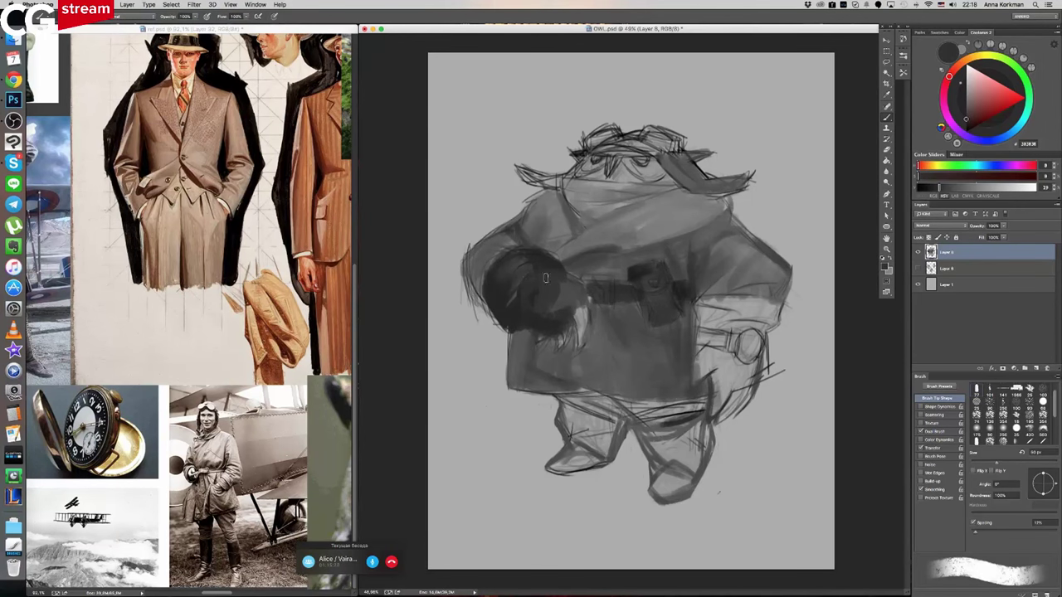
left_click(558, 279, "alt")
mouse_move(552, 297)
left_mouse_down()
mouse_move(577, 276)
mouse_move(554, 258)
mouse_move(586, 284)
mouse_move(594, 266)
mouse_move(578, 306)
mouse_move(564, 298)
mouse_move(535, 329)
mouse_move(536, 320)
mouse_move(554, 338)
mouse_move(543, 337)
mouse_move(576, 325)
left_mouse_up()
- Cover the remaining feathered fingertips and smooth the dark fist and cuff into the coat with sampled grays
left_click(560, 292, "alt")
left_click(553, 262, "alt")
left_click(535, 321, "alt")
left_click(525, 339, "alt")
left_click(516, 329, "alt")
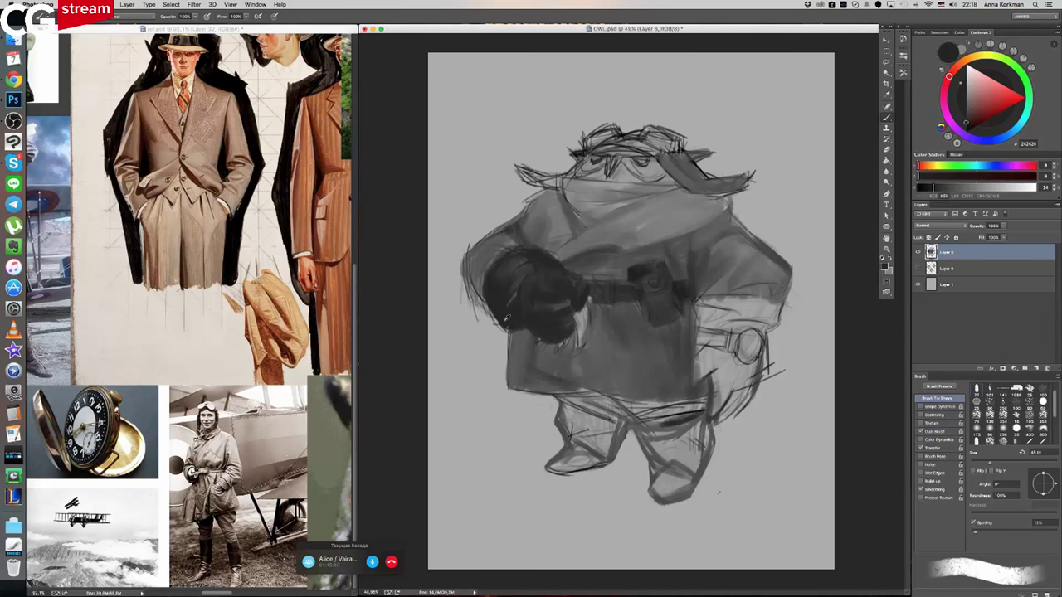
left_click(520, 262, "alt")
left_click(503, 282, "alt")
left_click(589, 315, "alt")
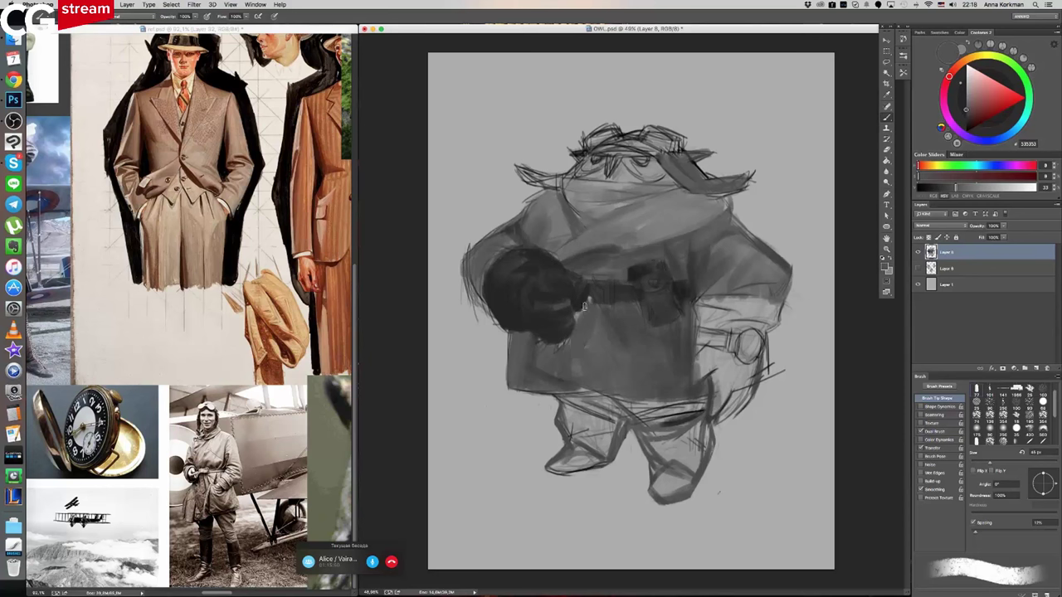
left_click(551, 333, "alt")
left_click(564, 321, "alt")
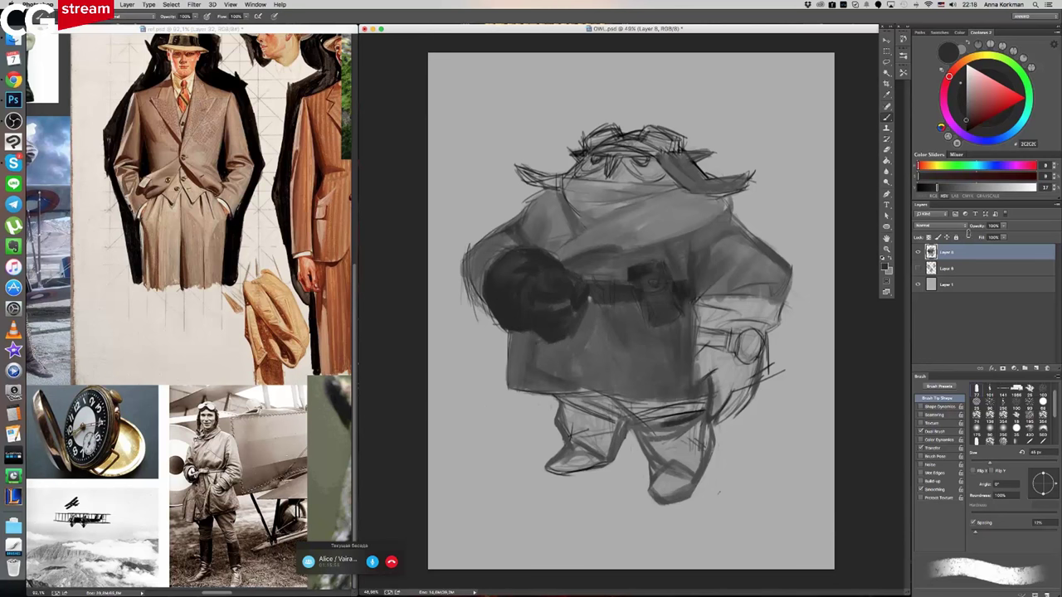
- Lower the painted layer's opacity and add a new layer above it for redrawing lines
left_click(919, 252)
left_click(918, 252)
mouse_move(1005, 225)
left_mouse_down()
mouse_move(1006, 238)
mouse_move(980, 237)
left_mouse_up()
left_click(1037, 369)
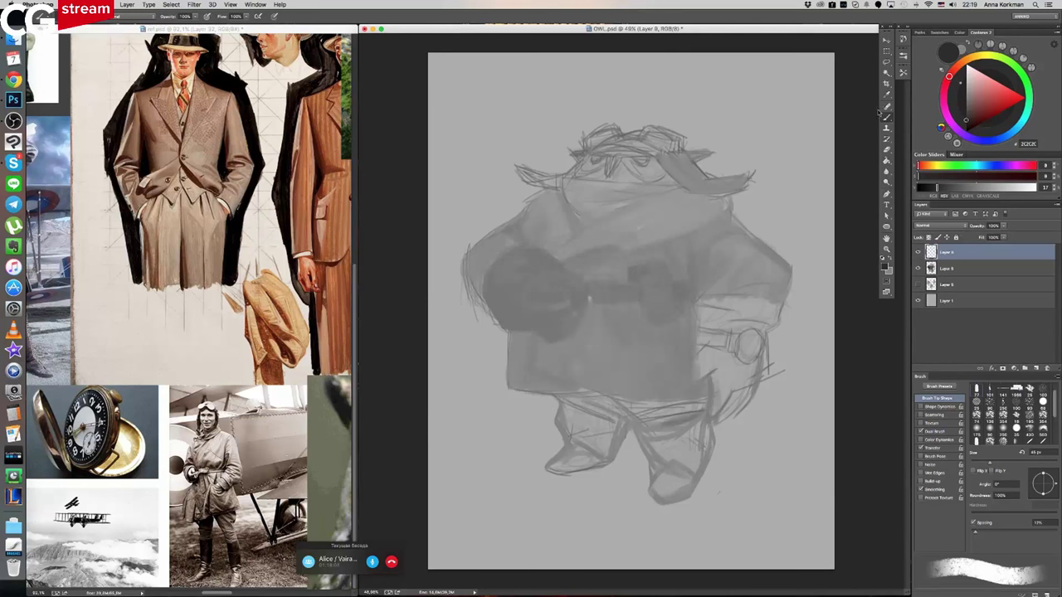
- Sketch the bent arm's cuff and hand with a 10 px near-black brush, then erase the inner hand lines
key("bracketleft")
key("bracketleft")
key("bracketleft")
key("bracketleft")
key("bracketleft")
key("bracketleft")
key("bracketleft")
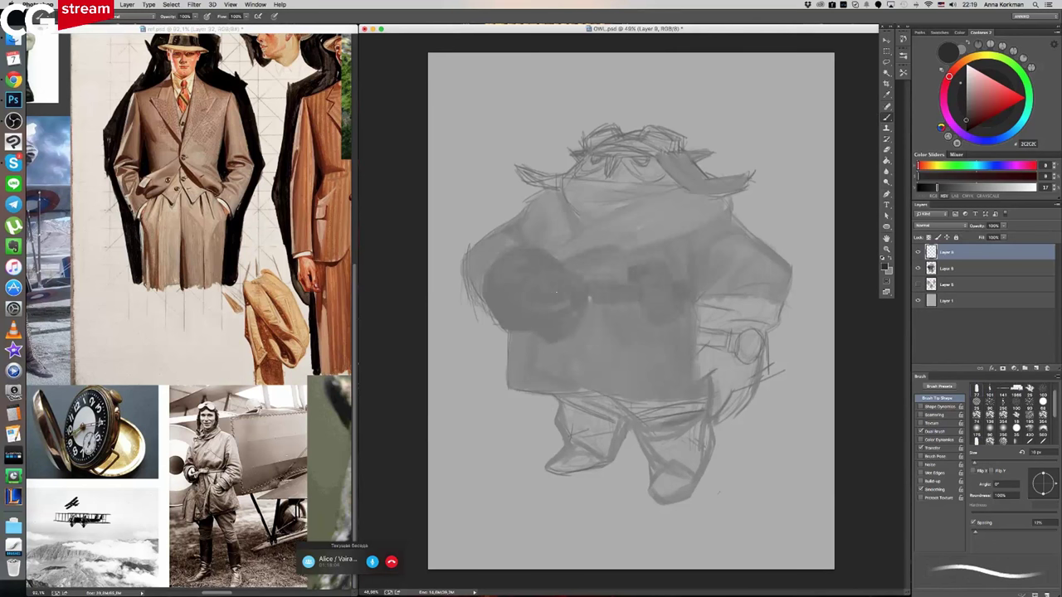
left_click_drag(965, 121, 966, 124)
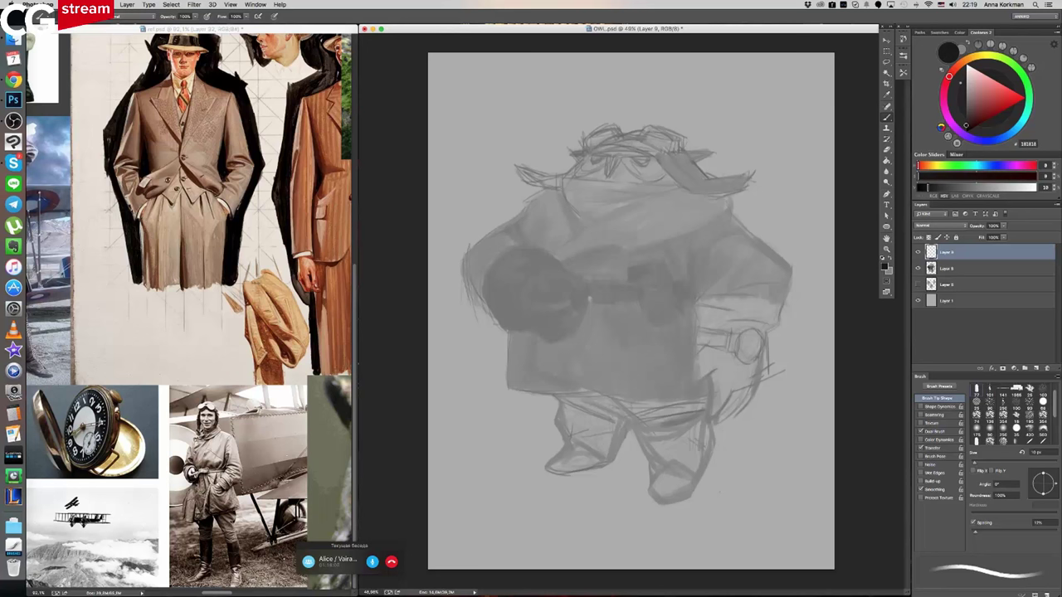
mouse_move(498, 253)
left_mouse_down()
mouse_move(483, 295)
mouse_move(498, 327)
left_mouse_up()
mouse_move(527, 264)
left_mouse_down()
mouse_move(514, 294)
mouse_move(521, 325)
left_mouse_up()
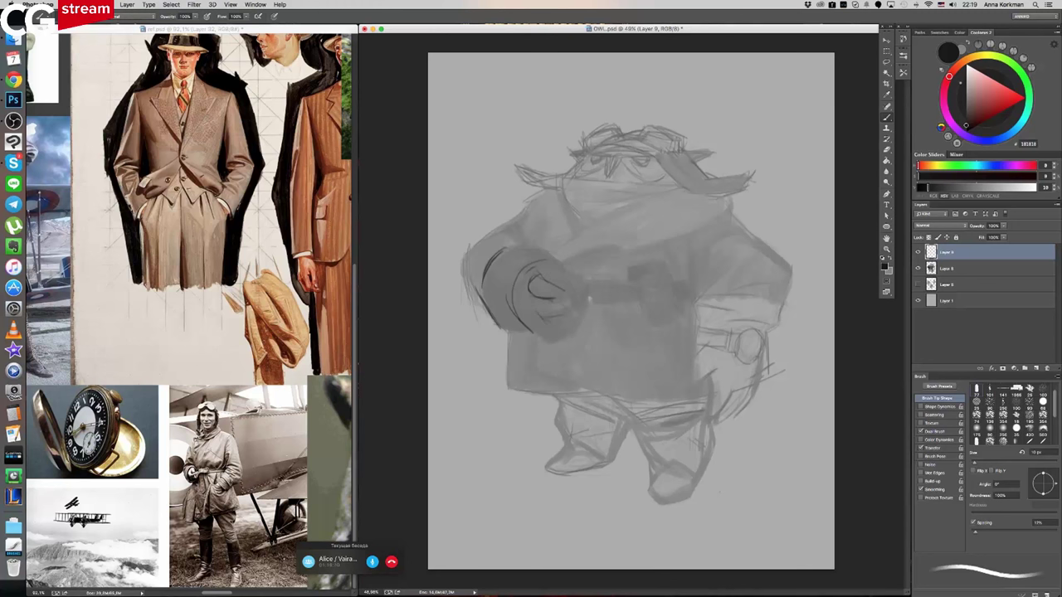
key("e")
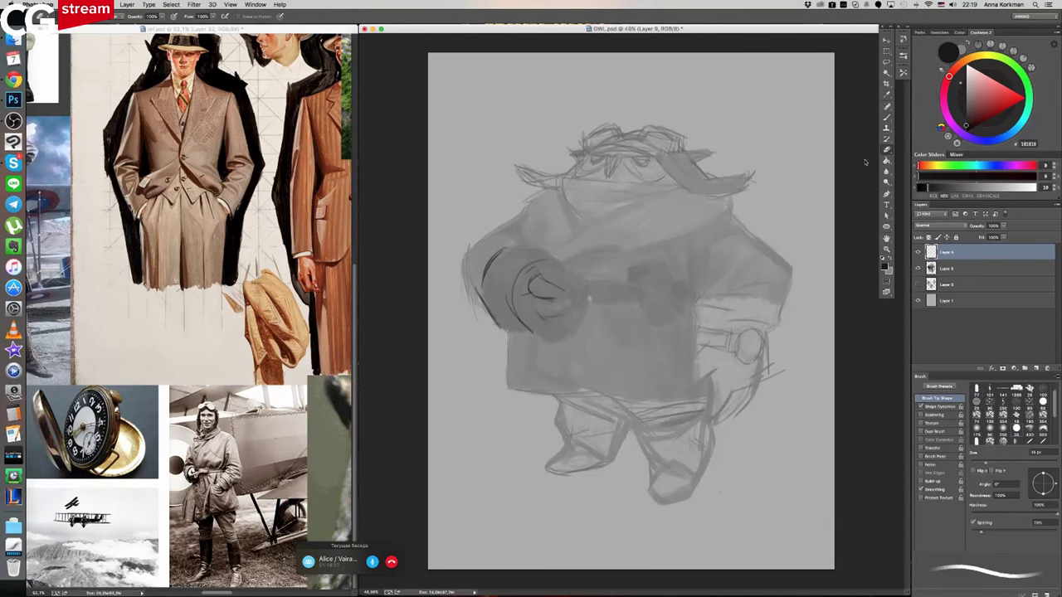
mouse_move(531, 264)
left_mouse_down()
mouse_move(519, 336)
mouse_move(544, 286)
mouse_move(568, 350)
left_mouse_up()
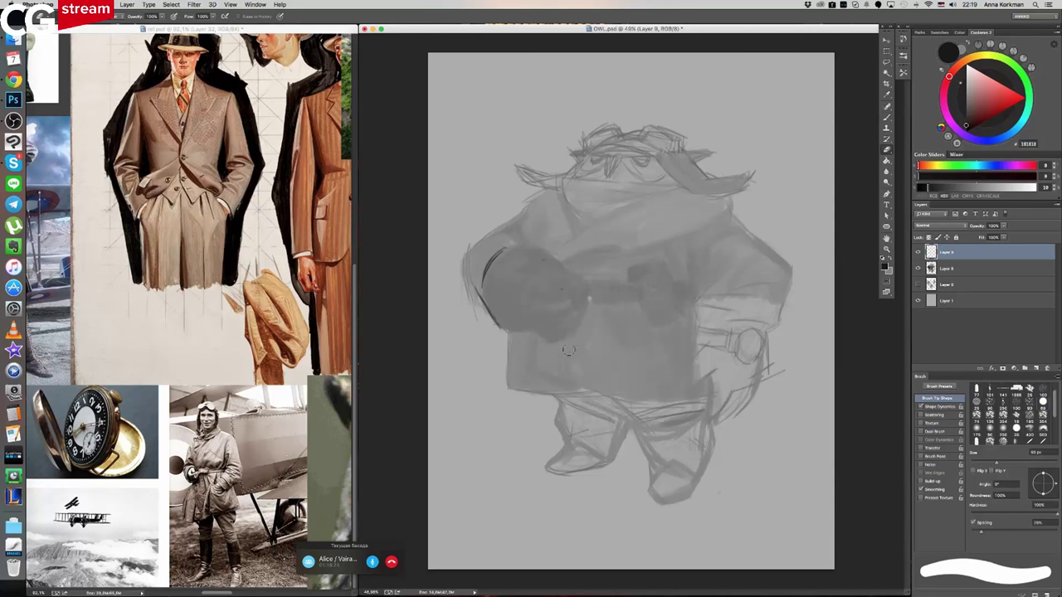
- Redraw the bent arm's outer sleeve, rounded cuff and curled fist with thin dark lines
key("b")
mouse_move(484, 255)
left_mouse_down()
mouse_move(472, 306)
mouse_move(506, 327)
left_mouse_up()
left_click_drag(516, 219, 465, 289)
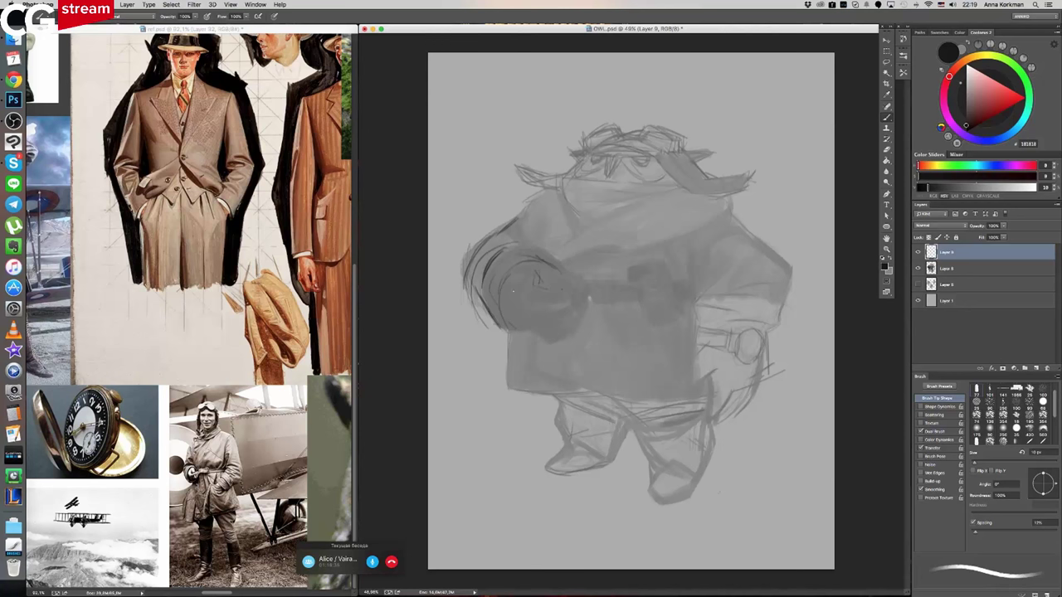
left_click_drag(519, 288, 506, 305)
mouse_move(538, 270)
left_mouse_down()
mouse_move(535, 292)
mouse_move(565, 290)
mouse_move(507, 303)
mouse_move(556, 316)
mouse_move(521, 323)
mouse_move(553, 336)
mouse_move(502, 335)
left_mouse_up()
left_click_drag(575, 314, 562, 340)
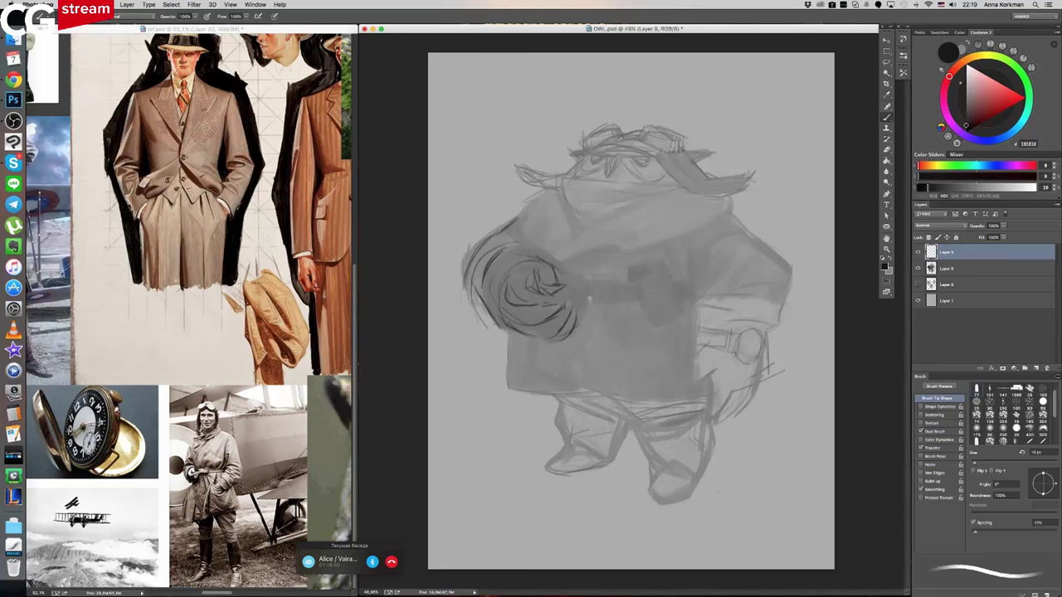
- Reinforce the cuff's upper and lower curves and sketch a short rod extending from the fist past the sleeve
left_click_drag(503, 318, 520, 337)
left_click_drag(493, 326, 528, 341)
mouse_move(493, 258)
left_mouse_down()
mouse_move(522, 244)
mouse_move(533, 258)
left_mouse_up()
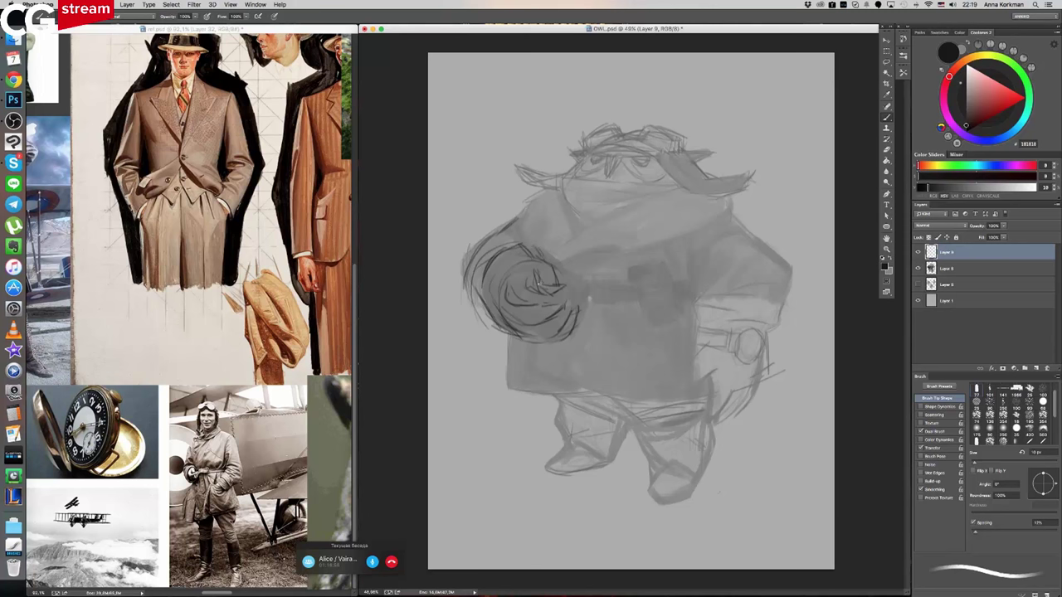
mouse_move(513, 300)
left_mouse_down()
mouse_move(468, 333)
mouse_move(479, 341)
left_mouse_up()
mouse_move(486, 336)
left_mouse_down()
mouse_move(526, 279)
mouse_move(511, 287)
mouse_move(533, 294)
mouse_move(488, 321)
left_mouse_up()
- Select the redrawn bent arm lines and transform them, shifting them slightly outward with a small rotation
key("l")
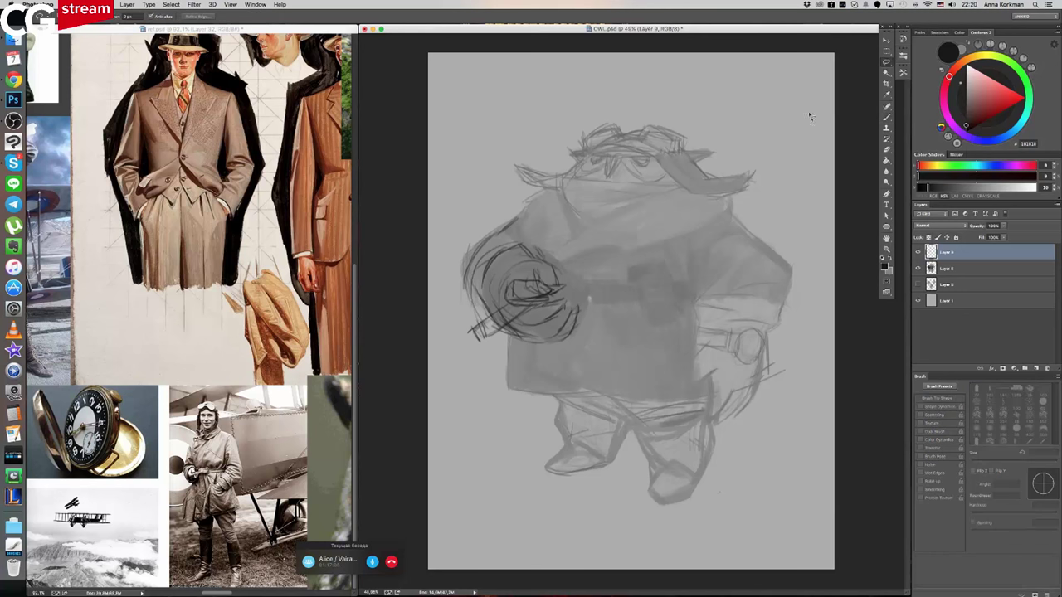
mouse_move(592, 308)
left_mouse_down()
mouse_move(489, 347)
mouse_move(518, 241)
mouse_move(591, 314)
left_mouse_up()
key("ctrl+t")
left_click_drag(534, 290, 522, 290)
left_click_drag(599, 220, 604, 227)
left_click_drag(539, 274, 535, 276)
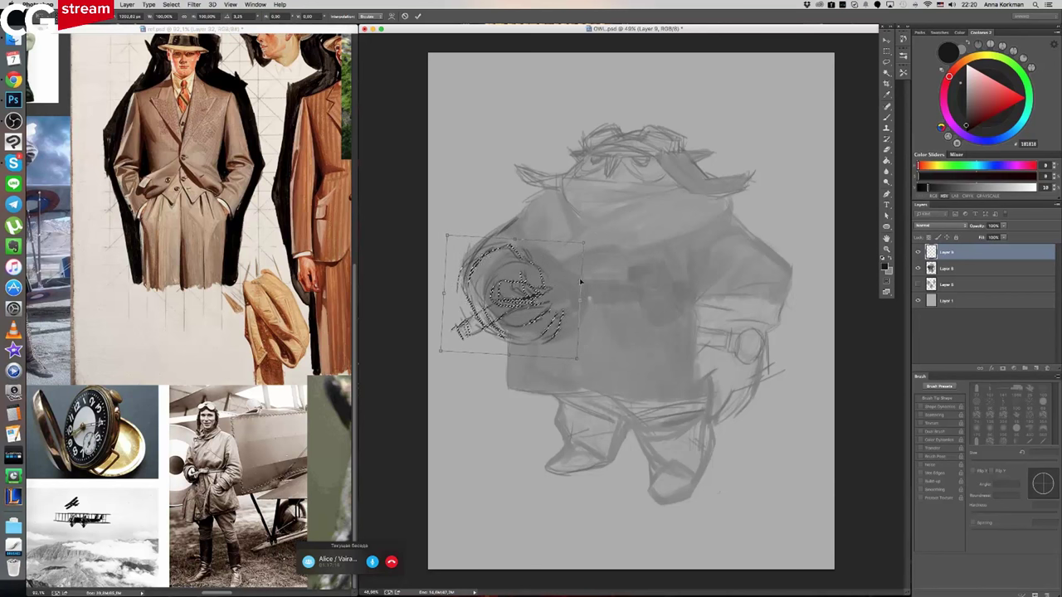
key("Return")
key("ctrl+d")
- Sketch the far shoulder line, the collar's overlapping folds and the lower hem and side of the coat
left_click(886, 118)
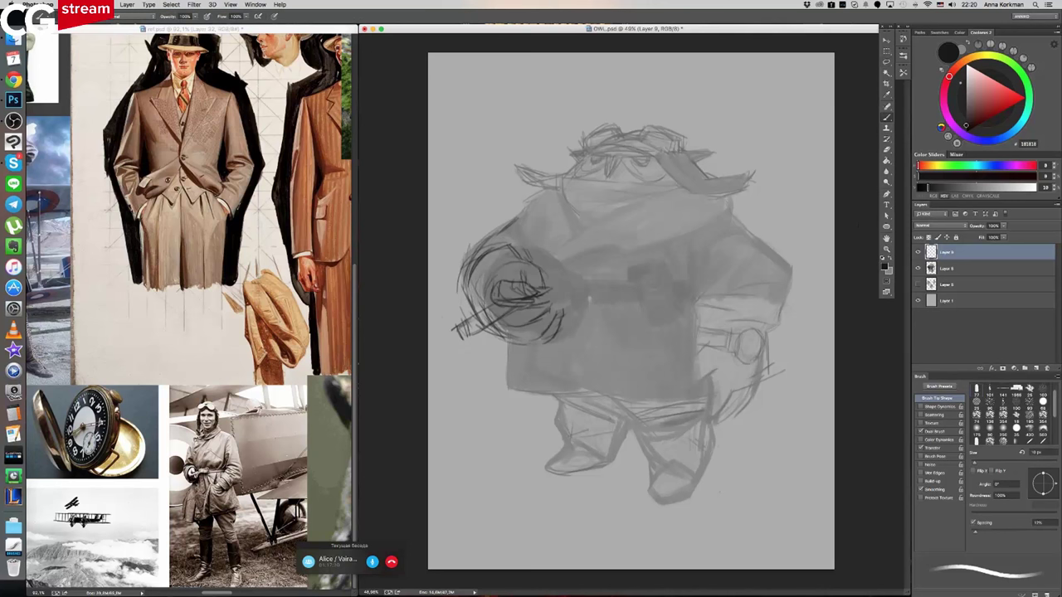
left_click_drag(726, 210, 757, 244)
left_click_drag(569, 241, 585, 227)
mouse_move(548, 262)
left_mouse_down()
mouse_move(612, 203)
mouse_move(676, 192)
left_mouse_up()
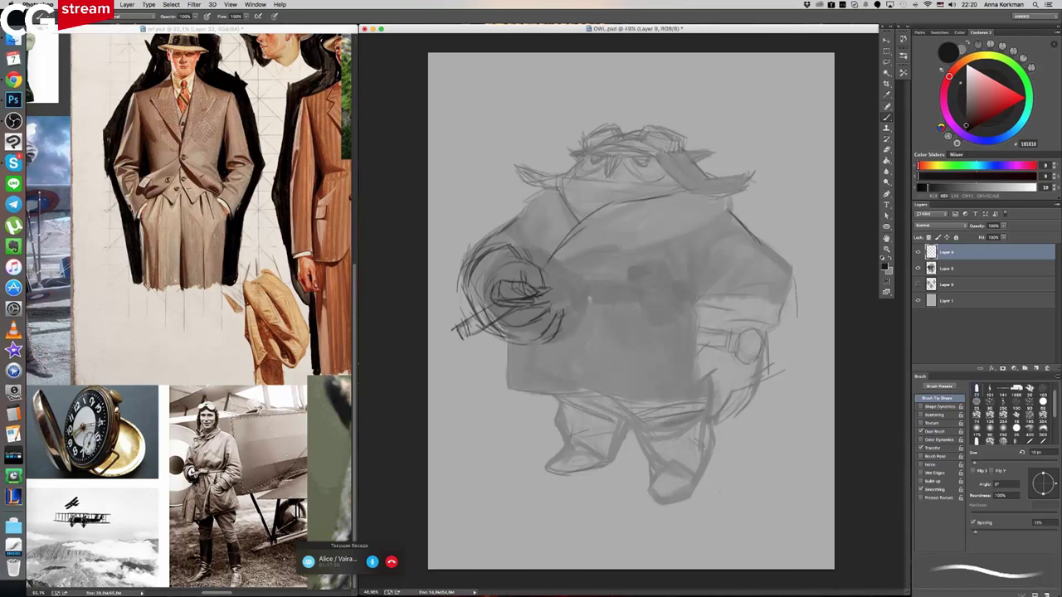
mouse_move(704, 324)
left_mouse_down()
mouse_move(790, 317)
mouse_move(763, 318)
mouse_move(776, 320)
left_mouse_up()
mouse_move(543, 369)
left_mouse_down()
mouse_move(637, 408)
mouse_move(712, 393)
left_mouse_up()
mouse_move(507, 334)
left_mouse_down()
mouse_move(508, 378)
mouse_move(491, 375)
mouse_move(580, 393)
left_mouse_up()
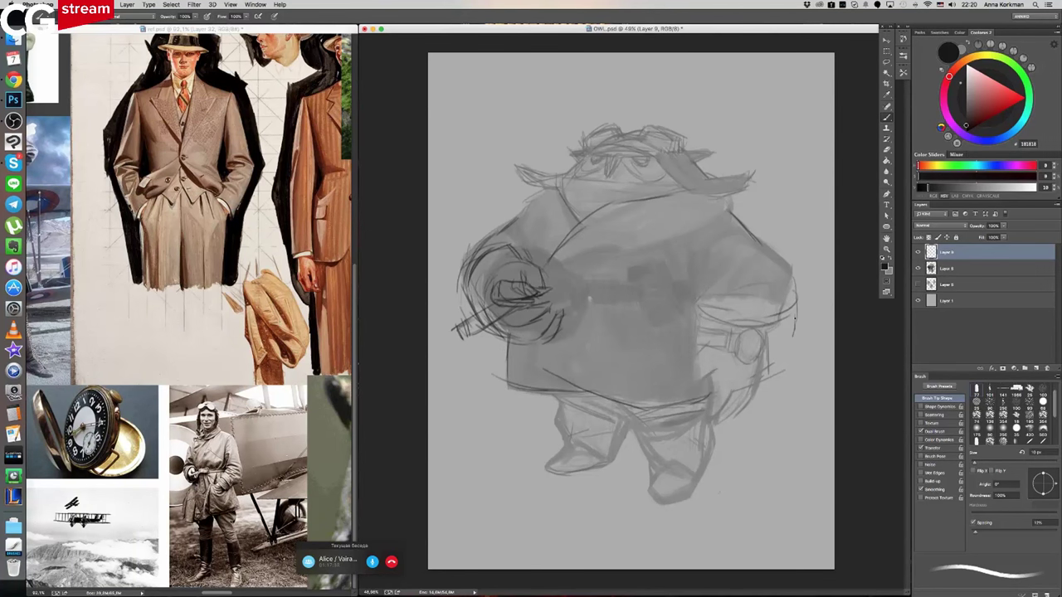
- Outline the straight arm's bulging sleeve, its cuff opening and the coat edge running down beside it
mouse_move(760, 237)
left_mouse_down()
mouse_move(795, 279)
mouse_move(798, 328)
left_mouse_up()
left_click_drag(730, 370, 728, 432)
left_click_drag(794, 309, 789, 351)
left_click_drag(697, 280, 719, 366)
left_click_drag(698, 302, 717, 387)
left_click_drag(713, 372, 723, 409)
mouse_move(710, 332)
left_mouse_down()
mouse_move(787, 315)
mouse_move(759, 323)
left_mouse_up()
left_click_drag(783, 279, 792, 309)
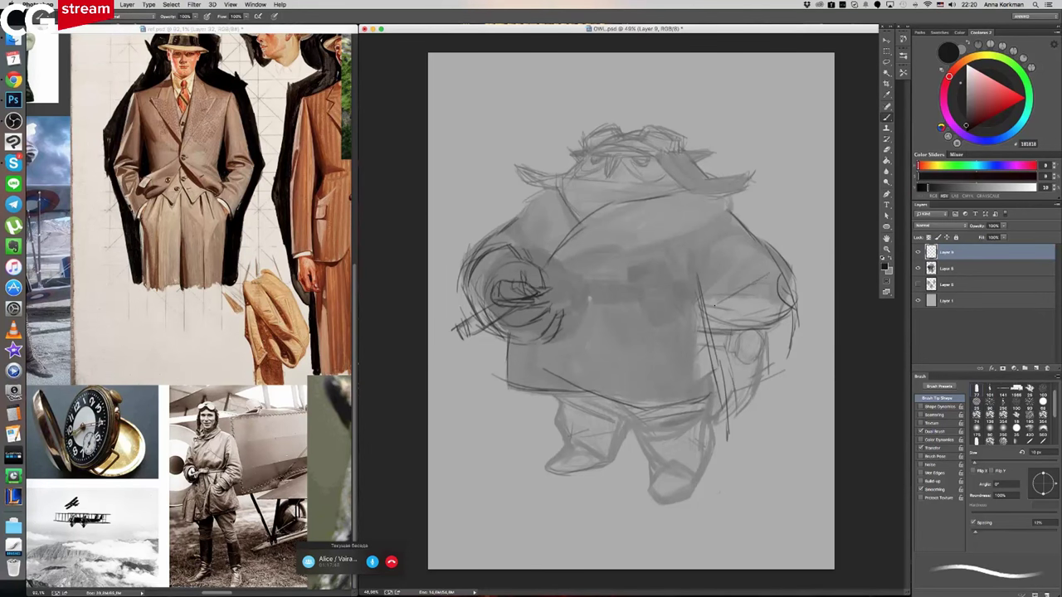
- Add fold lines across the straight arm's sleeve and mark the seam from its shoulder to the coat
mouse_move(683, 271)
left_mouse_down()
mouse_move(705, 279)
mouse_move(695, 303)
mouse_move(788, 270)
left_mouse_up()
left_click_drag(745, 296, 786, 273)
left_click_drag(735, 241, 768, 254)
left_click_drag(722, 242, 776, 252)
left_click_drag(734, 206, 694, 277)
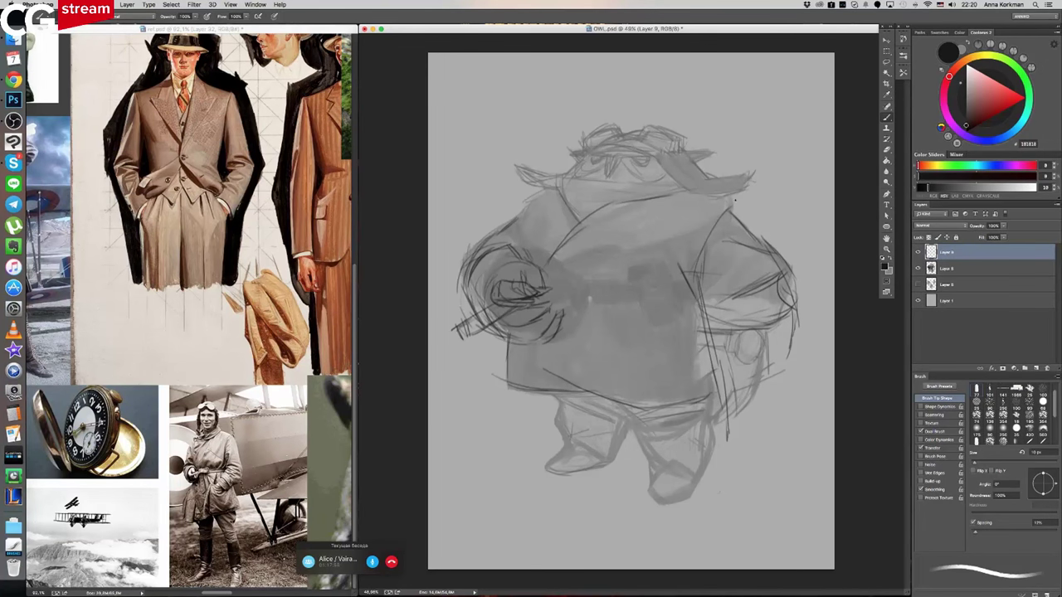
- Define the scarf collar's lower edge and redraw the shoulder lines on both sides of the neck
left_click_drag(553, 266, 715, 227)
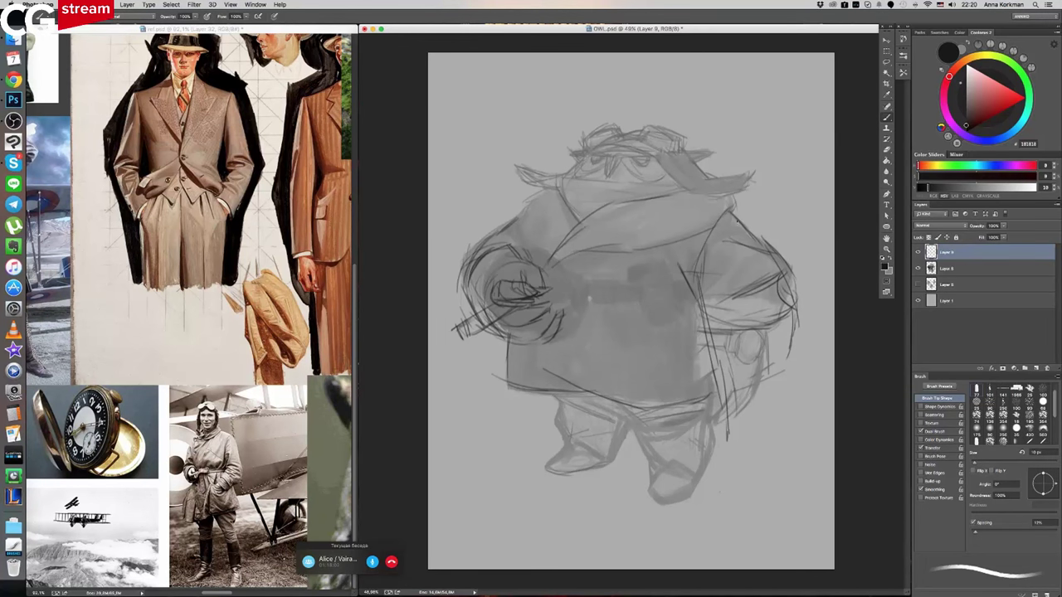
mouse_move(517, 209)
left_mouse_down()
mouse_move(537, 246)
mouse_move(557, 247)
mouse_move(536, 193)
mouse_move(550, 186)
left_mouse_up()
left_click_drag(518, 205, 548, 188)
left_click_drag(718, 187, 743, 212)
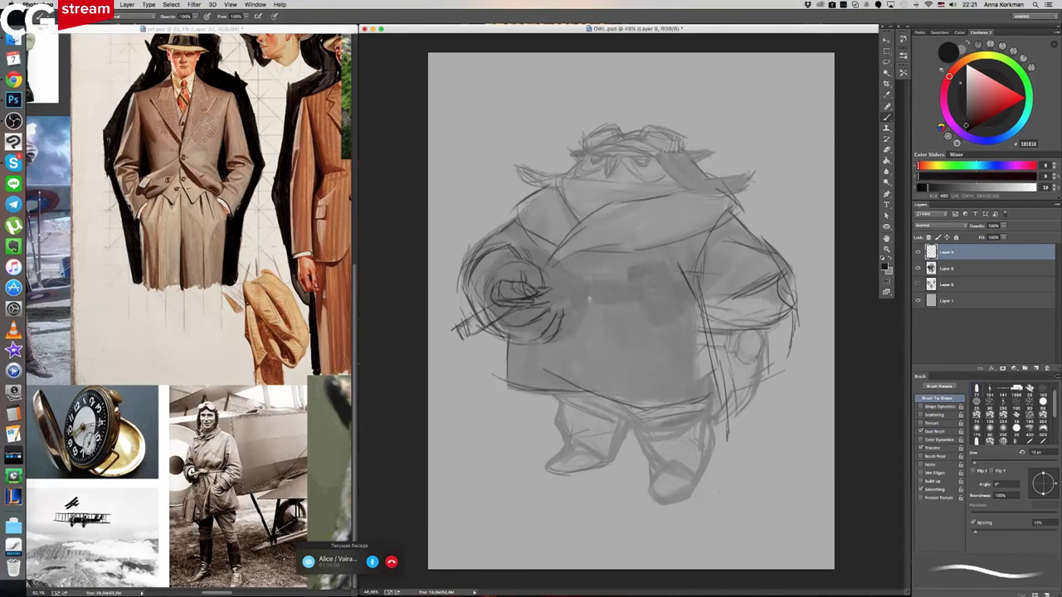
- Sketch long pointed feather fingers on the hanging hand of the straight arm
mouse_move(718, 357)
left_mouse_down()
mouse_move(693, 419)
mouse_move(718, 444)
mouse_move(737, 428)
mouse_move(717, 450)
mouse_move(733, 453)
left_mouse_up()
left_click_drag(766, 415, 741, 441)
left_click_drag(788, 380, 750, 428)
left_click_drag(787, 360, 778, 384)
- Draw the straight arm's wrist bands and a round shape at the wrist, and add strokes along the hand's inner feathers
left_click_drag(709, 347, 770, 359)
mouse_move(795, 340)
left_mouse_down()
mouse_move(772, 357)
mouse_move(787, 356)
left_mouse_up()
mouse_move(710, 364)
left_mouse_down()
mouse_move(787, 378)
mouse_move(745, 381)
left_mouse_up()
mouse_move(717, 374)
left_mouse_down()
mouse_move(773, 382)
mouse_move(758, 386)
mouse_move(790, 368)
left_mouse_up()
left_click_drag(795, 342, 791, 372)
mouse_move(773, 352)
left_mouse_down()
mouse_move(769, 375)
mouse_move(785, 380)
left_mouse_up()
left_click_drag(793, 309, 789, 353)
left_click_drag(728, 402, 713, 443)
left_click_drag(718, 420, 714, 450)
- Outline the rounded toes and soles of both boots with dark lines
mouse_move(657, 478)
left_mouse_down()
mouse_move(682, 473)
mouse_move(664, 491)
left_mouse_up()
mouse_move(668, 472)
left_mouse_down()
mouse_move(694, 494)
mouse_move(677, 513)
mouse_move(693, 491)
mouse_move(659, 493)
left_mouse_up()
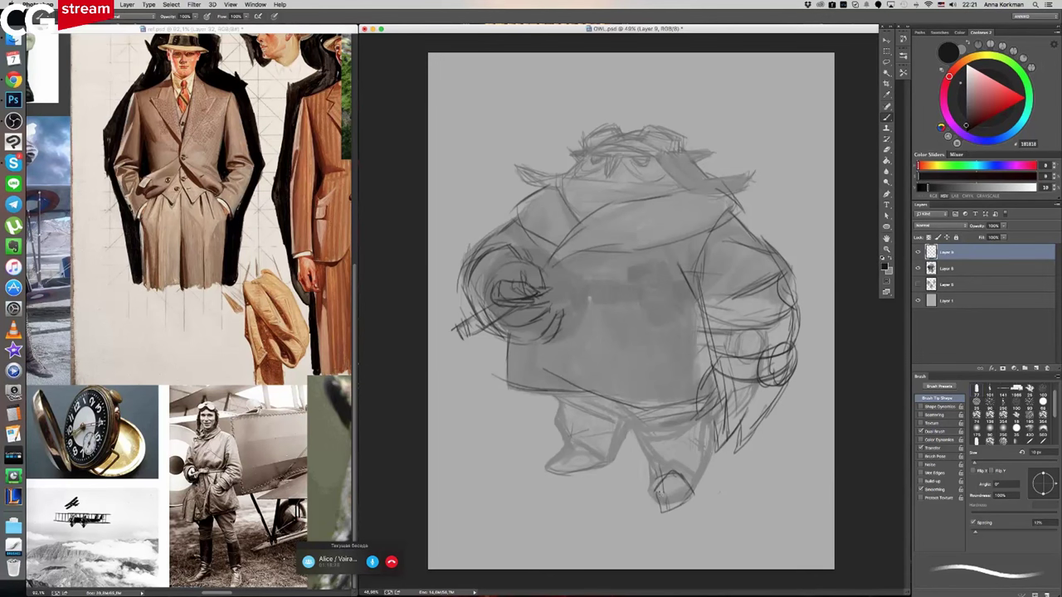
mouse_move(602, 462)
left_mouse_down()
mouse_move(574, 477)
mouse_move(585, 471)
mouse_move(547, 466)
mouse_move(584, 468)
left_mouse_up()
left_click_drag(651, 471, 662, 512)
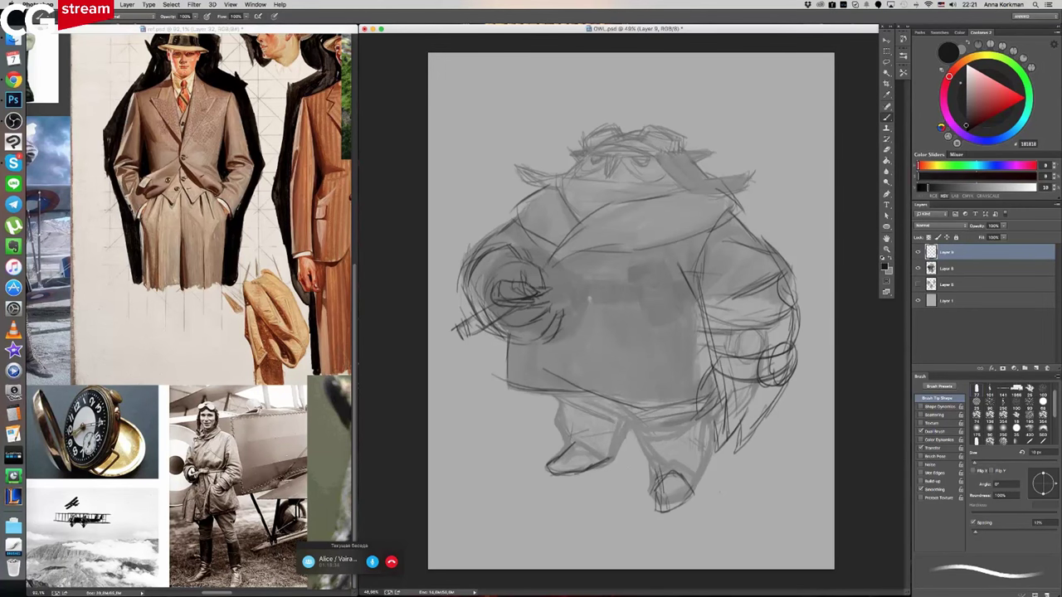
- Sketch the outer contours of both legs and the ankle and fold lines above the boots
left_click_drag(703, 475, 694, 498)
left_click_drag(715, 446, 701, 483)
mouse_move(643, 439)
left_mouse_down()
mouse_move(659, 492)
mouse_move(692, 443)
mouse_move(691, 457)
left_mouse_up()
mouse_move(564, 405)
left_mouse_down()
mouse_move(553, 430)
mouse_move(600, 457)
left_mouse_up()
left_click_drag(574, 444, 600, 459)
mouse_move(568, 422)
left_mouse_down()
mouse_move(554, 448)
mouse_move(576, 422)
mouse_move(599, 438)
left_mouse_up()
left_click_drag(631, 426, 614, 460)
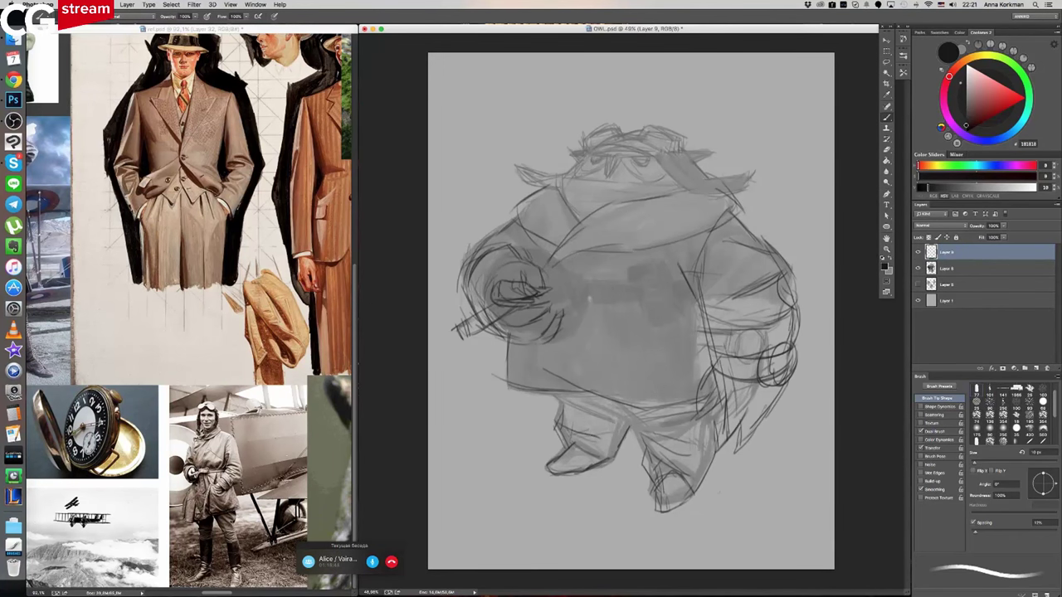
- Draw the coat's curved lower hem above the legs and darken the outer edge of the leg below the bent arm
left_click_drag(611, 412, 641, 428)
left_click_drag(572, 393, 648, 424)
mouse_move(584, 413)
left_mouse_down()
mouse_move(662, 424)
mouse_move(723, 406)
mouse_move(636, 425)
left_mouse_up()
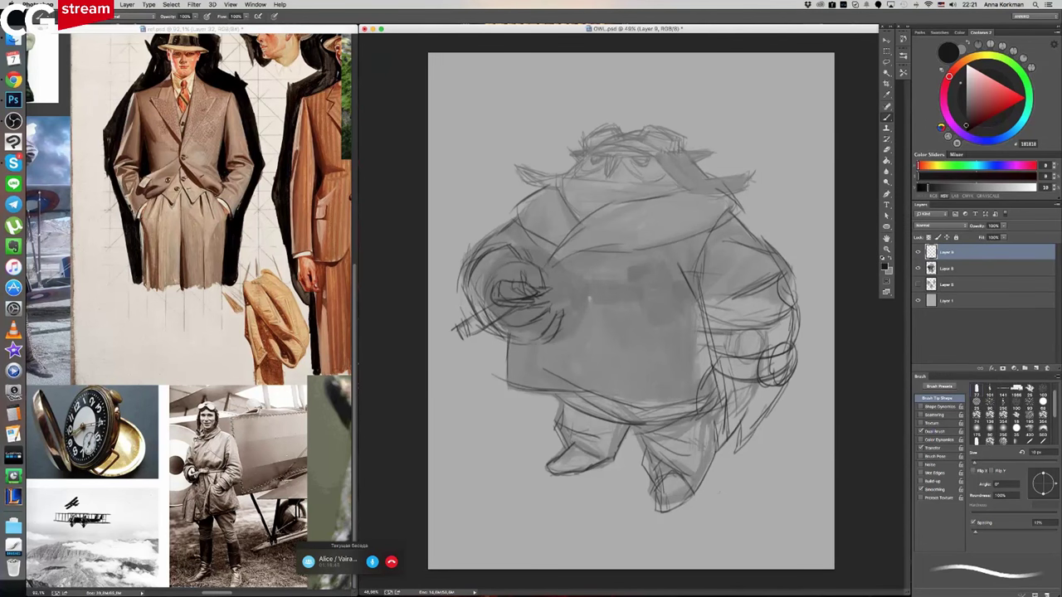
left_click_drag(557, 388, 550, 421)
- Add long feather strokes to the hanging hand and short contour strokes to the straight arm's sleeve and the coat side
left_click_drag(714, 399, 722, 442)
left_click_drag(751, 422, 728, 447)
left_click_drag(777, 397, 747, 442)
left_click_drag(793, 373, 758, 433)
left_click_drag(783, 400, 752, 436)
left_click_drag(713, 326, 714, 358)
left_click_drag(798, 305, 800, 334)
- Draw the belt lines across the waist and add short strokes to the collar, the held stick and the shoulder
left_click_drag(596, 300, 684, 302)
left_click_drag(575, 304, 684, 302)
mouse_move(586, 314)
left_mouse_down()
mouse_move(709, 304)
mouse_move(717, 324)
mouse_move(690, 316)
mouse_move(710, 315)
left_mouse_up()
mouse_move(565, 176)
left_mouse_down()
mouse_move(577, 163)
mouse_move(571, 169)
left_mouse_up()
mouse_move(573, 168)
left_mouse_down()
mouse_move(596, 146)
mouse_move(579, 178)
left_mouse_up()
left_click_drag(488, 323, 454, 342)
left_click_drag(718, 192, 747, 221)
- Sketch the outline of a pouch on the belt near the straight arm
left_click_drag(643, 287, 661, 327)
left_click_drag(631, 288, 655, 340)
left_click_drag(632, 277, 689, 315)
left_click_drag(682, 296, 697, 330)
- Sketch a curved dagger sheath hanging diagonally from the belt beside the pouch
left_click_drag(613, 312, 635, 351)
left_click_drag(606, 301, 615, 326)
left_click_drag(602, 302, 632, 294)
left_click_drag(611, 297, 627, 289)
left_click_drag(624, 298, 664, 364)
mouse_move(614, 323)
left_mouse_down()
mouse_move(651, 375)
mouse_move(678, 378)
left_mouse_up()
- Draw the rounded shape below the pouch and add strokes along the pouch's upper edge
mouse_move(647, 328)
left_mouse_down()
mouse_move(681, 380)
mouse_move(669, 343)
mouse_move(694, 329)
mouse_move(693, 339)
left_mouse_up()
left_click_drag(664, 340, 689, 344)
mouse_move(641, 286)
left_mouse_down()
mouse_move(663, 274)
mouse_move(674, 303)
left_mouse_up()
mouse_move(667, 275)
left_mouse_down()
mouse_move(674, 307)
mouse_move(673, 285)
left_mouse_up()
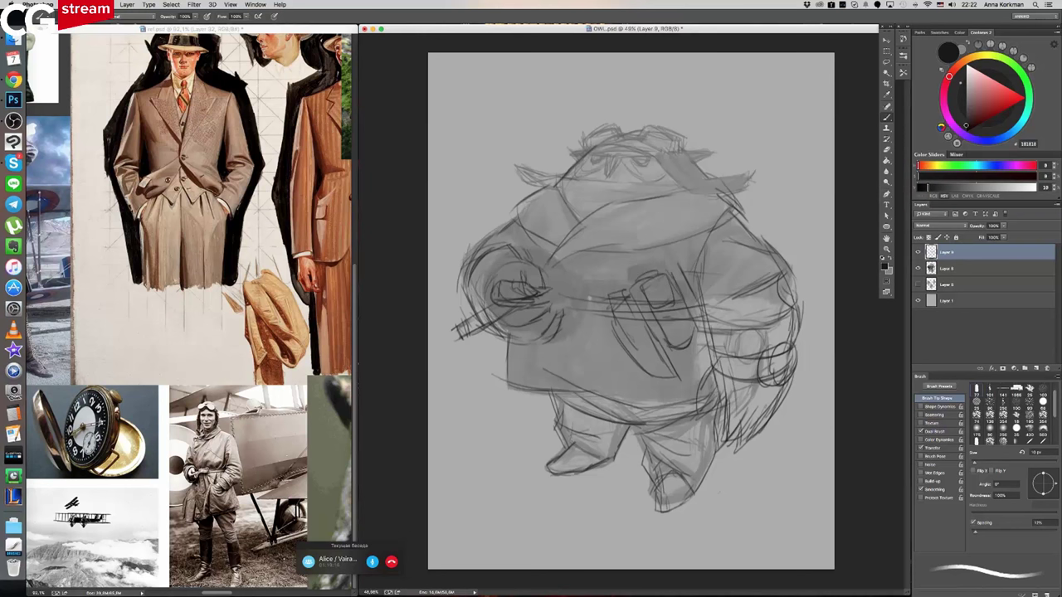
- Outline the upper edge of the scarf, the long pointed tips on both sides of the head and the brow line
left_click_drag(569, 175, 665, 188)
left_click_drag(591, 200, 662, 194)
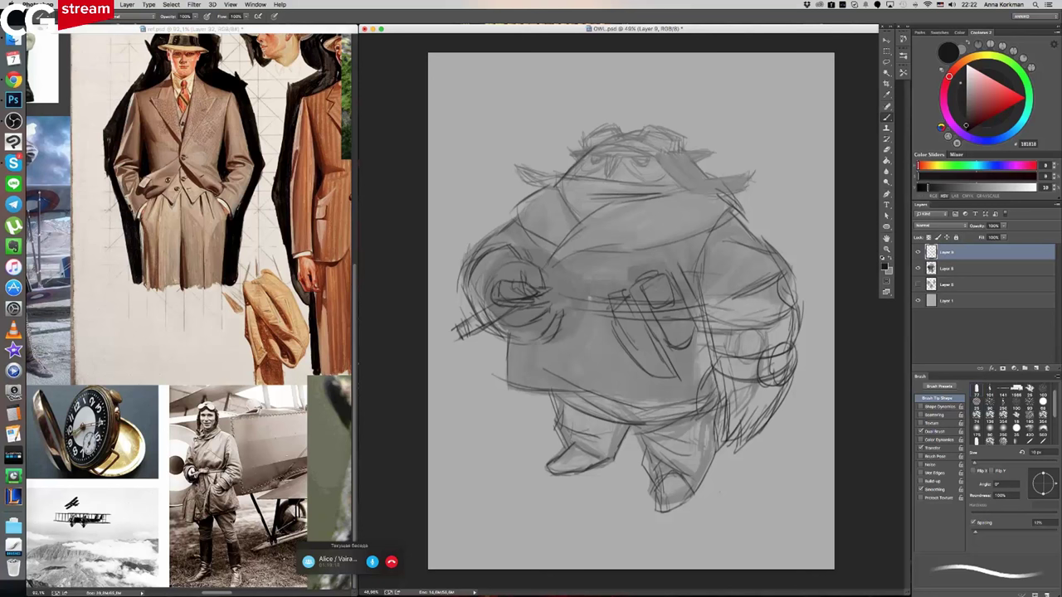
left_click_drag(561, 186, 590, 210)
mouse_move(677, 191)
left_mouse_down()
mouse_move(730, 191)
mouse_move(746, 186)
mouse_move(743, 171)
mouse_move(768, 174)
left_mouse_up()
mouse_move(507, 154)
left_mouse_down()
mouse_move(530, 182)
mouse_move(548, 170)
mouse_move(554, 182)
mouse_move(538, 177)
left_mouse_up()
mouse_move(594, 146)
left_mouse_down()
mouse_move(669, 161)
mouse_move(605, 179)
mouse_move(635, 163)
mouse_move(646, 177)
mouse_move(712, 151)
left_mouse_up()
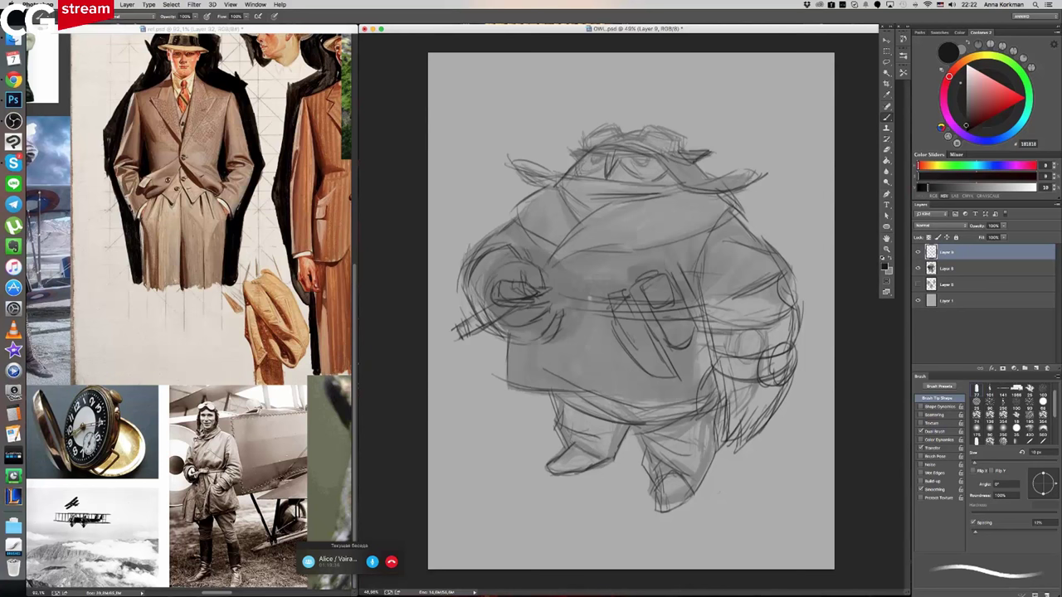
- Outline the goggles on top of the head together with the tufts beside them
left_click_drag(570, 154, 580, 159)
left_click_drag(638, 132, 649, 124)
mouse_move(681, 156)
left_mouse_down()
mouse_move(681, 137)
mouse_move(662, 125)
left_mouse_up()
mouse_move(665, 137)
left_mouse_down()
mouse_move(685, 130)
mouse_move(665, 150)
mouse_move(609, 126)
left_mouse_up()
mouse_move(589, 133)
left_mouse_down()
mouse_move(620, 127)
mouse_move(603, 134)
left_mouse_up()
mouse_move(592, 132)
left_mouse_down()
mouse_move(619, 126)
mouse_move(582, 141)
mouse_move(621, 119)
mouse_move(648, 122)
mouse_move(596, 130)
mouse_move(649, 126)
mouse_move(625, 118)
mouse_move(661, 134)
mouse_move(669, 152)
left_mouse_up()
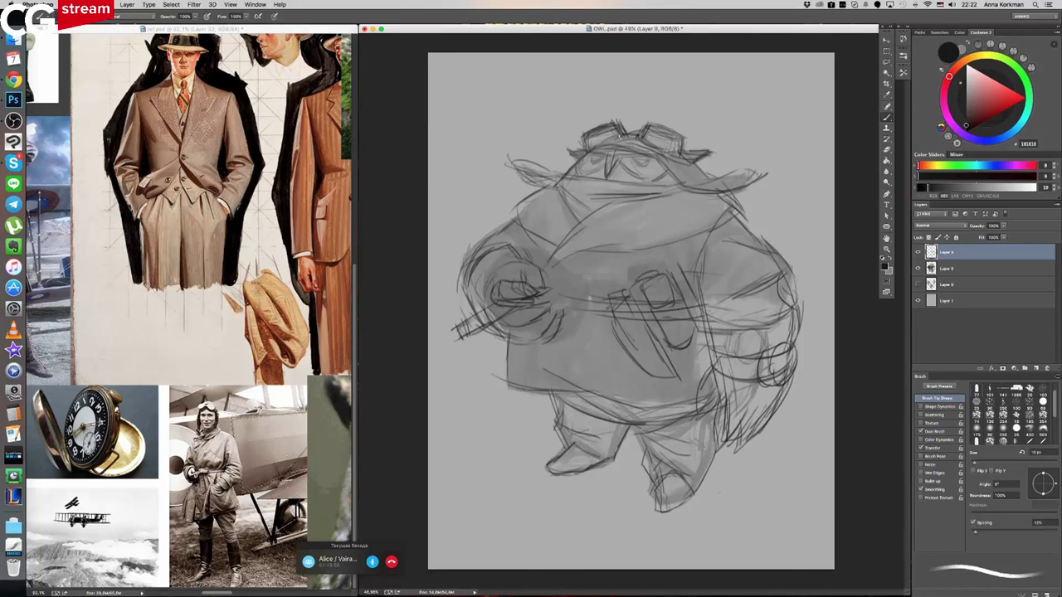
- Darken the owl's eyes and beak and reinforce the contours of the head and both shoulders
left_click_drag(577, 174, 650, 156)
left_click_drag(553, 182, 521, 204)
left_click_drag(734, 201, 750, 224)
left_click_drag(549, 180, 516, 216)
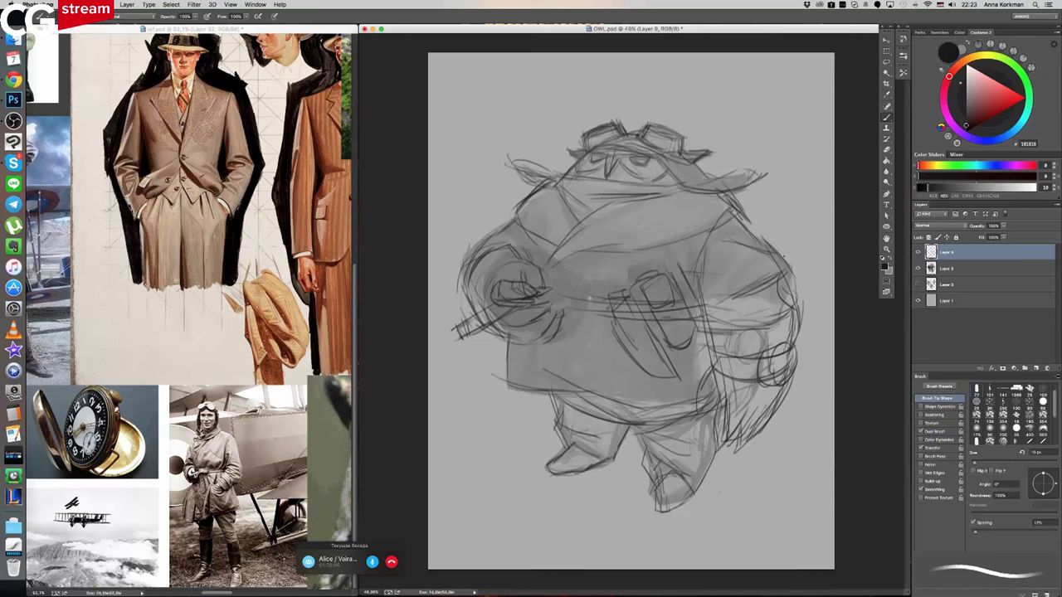
left_click_drag(579, 159, 547, 176)
- Darken the coat's side edge beside the straight arm and draw a rectangular buckle on the belt
left_click_drag(719, 364, 697, 403)
left_click_drag(716, 359, 703, 303)
left_click_drag(574, 294, 567, 311)
mouse_move(562, 283)
left_mouse_down()
mouse_move(563, 316)
mouse_move(592, 283)
left_mouse_up()
mouse_move(587, 294)
left_mouse_down()
mouse_move(588, 319)
mouse_move(559, 314)
left_mouse_up()
mouse_move(553, 287)
left_mouse_down()
mouse_move(553, 310)
mouse_move(558, 258)
left_mouse_up()
- Sketch round buttons with fold strokes on the coat front and add folds to the straight arm's sleeve
left_click_drag(652, 250, 652, 272)
left_click_drag(567, 252, 567, 279)
left_click_drag(650, 242, 646, 274)
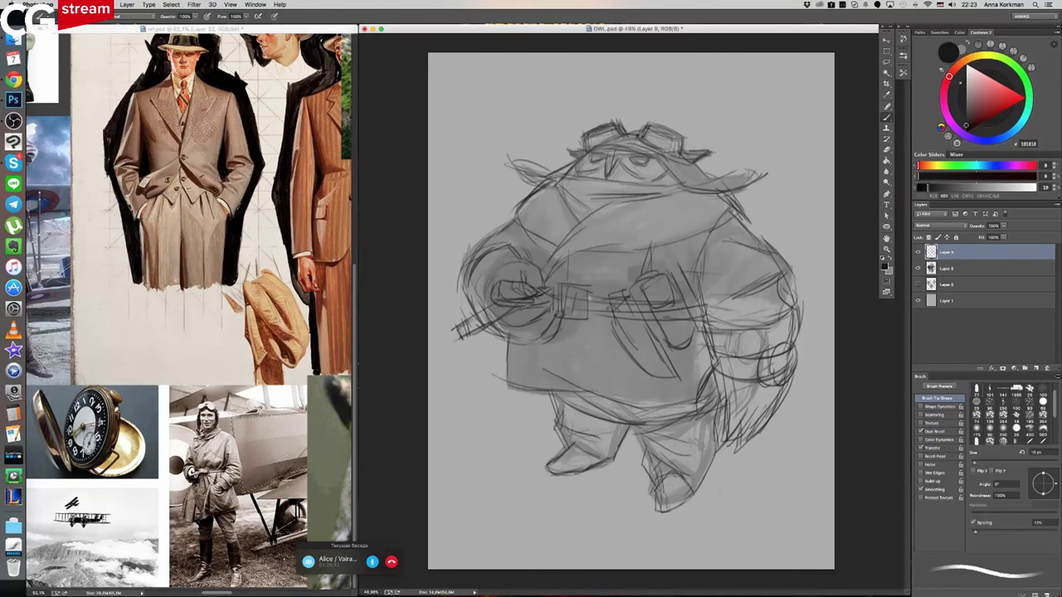
left_click_drag(764, 252, 737, 275)
left_click_drag(774, 310, 745, 316)
mouse_move(656, 246)
left_mouse_down()
mouse_move(652, 271)
mouse_move(639, 271)
mouse_move(648, 270)
left_mouse_up()
mouse_move(561, 265)
left_mouse_down()
mouse_move(581, 254)
mouse_move(576, 264)
left_mouse_up()
left_click_drag(643, 254, 639, 266)
left_click_drag(564, 329, 571, 328)
- Draw the coat's front opening, vertical folds around the belt and the lower side edge beneath the bent arm
mouse_move(554, 322)
left_mouse_down()
mouse_move(571, 328)
mouse_move(532, 377)
mouse_move(564, 382)
left_mouse_up()
left_click_drag(604, 319, 601, 339)
mouse_move(599, 272)
left_mouse_down()
mouse_move(597, 308)
mouse_move(608, 304)
left_mouse_up()
left_click_drag(515, 365, 512, 383)
left_click_drag(514, 339, 506, 388)
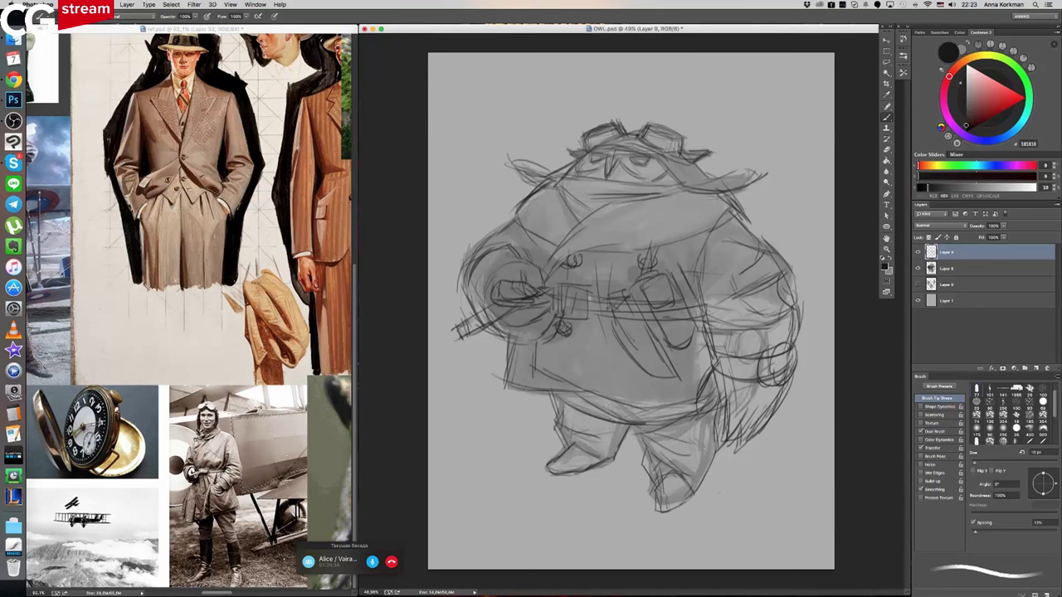
- Sketch the dagger's handle and guard sticking up above the belt, and add a stroke beside the collar
left_click_drag(531, 232, 543, 258)
mouse_move(608, 318)
left_mouse_down()
mouse_move(620, 339)
mouse_move(633, 312)
left_mouse_up()
mouse_move(605, 266)
left_mouse_down()
mouse_move(617, 307)
mouse_move(598, 275)
mouse_move(599, 308)
left_mouse_up()
mouse_move(612, 258)
left_mouse_down()
mouse_move(628, 305)
mouse_move(638, 304)
mouse_move(634, 356)
left_mouse_up()
mouse_move(639, 307)
left_mouse_down()
mouse_move(632, 352)
mouse_move(630, 316)
left_mouse_up()
left_click_drag(630, 315, 621, 344)
left_click_drag(643, 302, 638, 311)
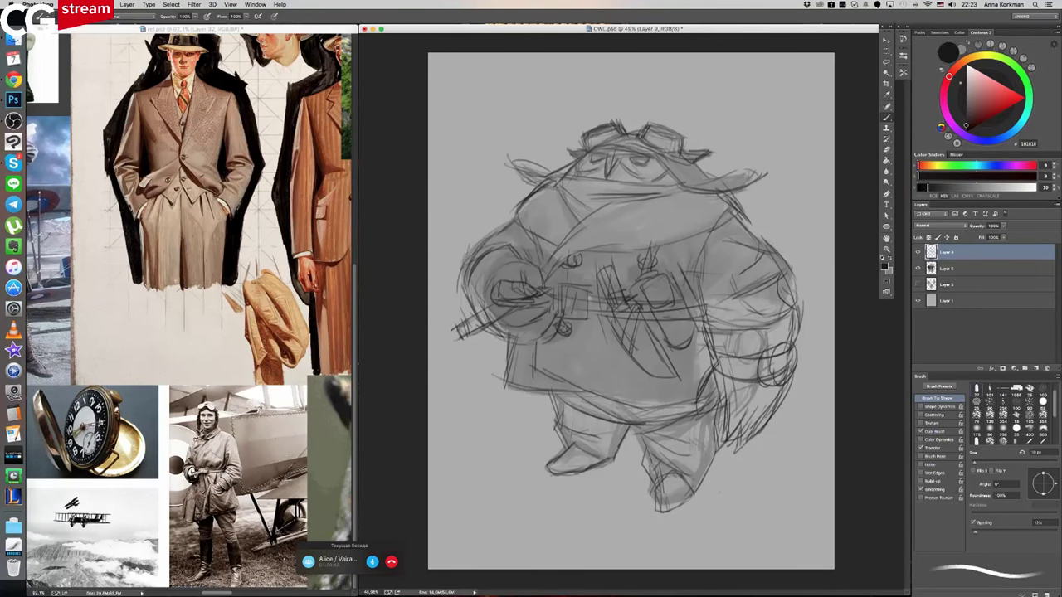
- Enlarge the pilot photo in the reference image and sketch the belt buckle and belt edge after it
scroll(170, 306, "up", 3)
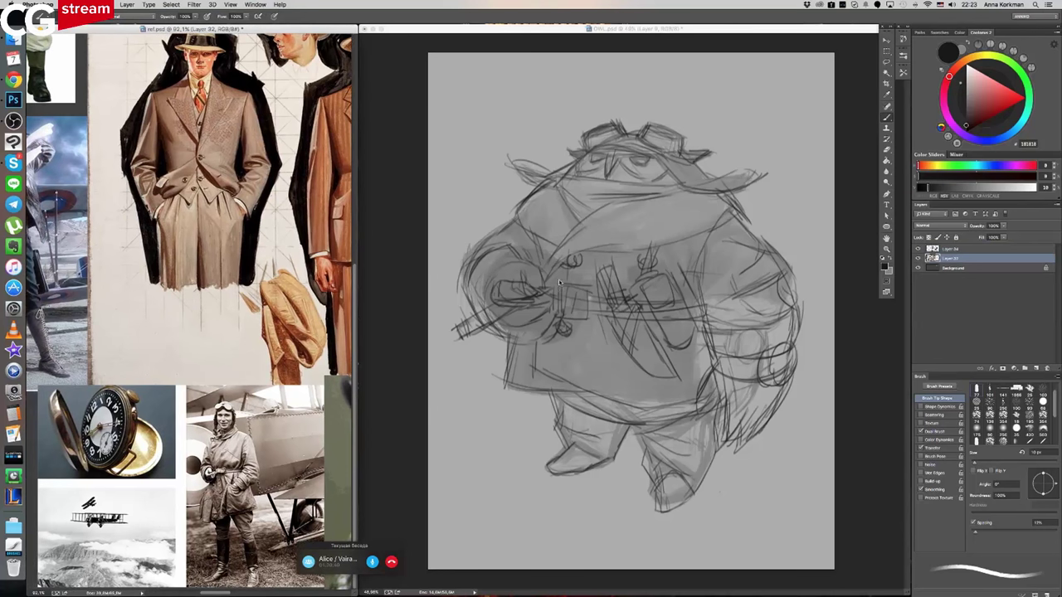
mouse_move(578, 289)
left_mouse_down()
mouse_move(594, 302)
mouse_move(591, 290)
left_mouse_up()
left_click(199, 273)
scroll(232, 477, "up", 5)
key("ctrl+Tab")
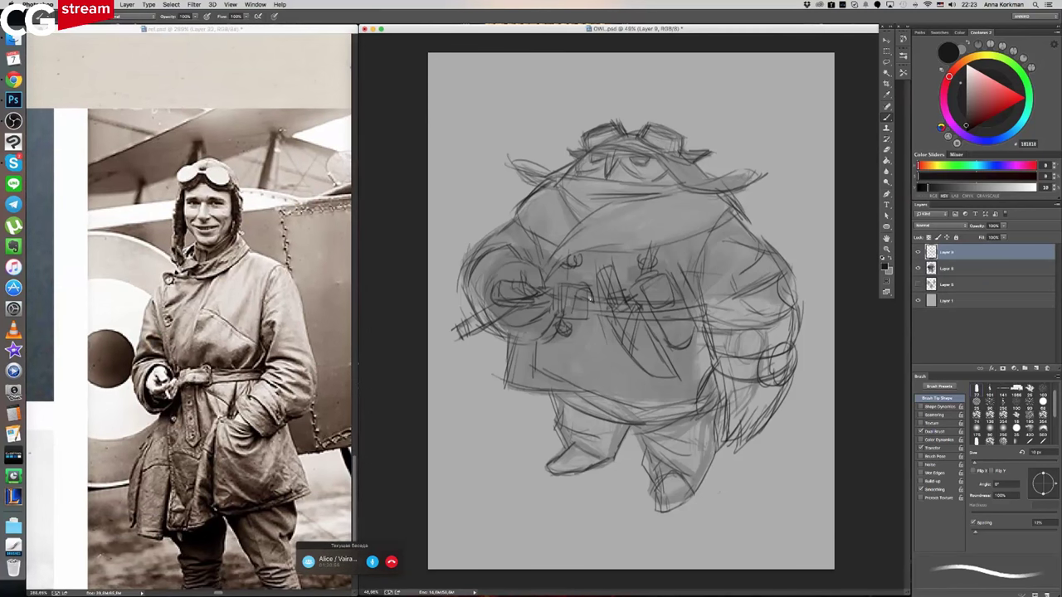
left_click_drag(584, 293, 594, 288)
left_click_drag(589, 326, 591, 294)
left_click_drag(682, 304, 703, 297)
left_click_drag(583, 319, 591, 282)
left_click_drag(549, 292, 577, 285)
mouse_move(558, 318)
left_mouse_down()
mouse_move(584, 301)
mouse_move(556, 357)
mouse_move(534, 364)
mouse_move(555, 350)
left_mouse_up()
left_click_drag(533, 363, 559, 347)
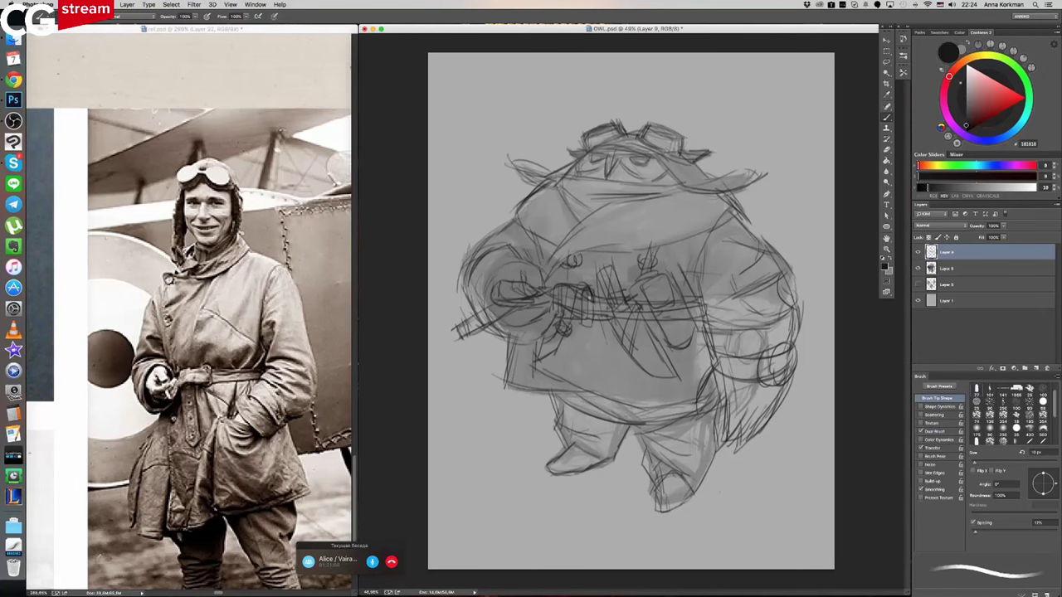
key("super+alt+z")
key("super+alt+z")
key("super+alt+z")
key("super+alt+z")
- Redraw the belt buckle with darker lines and sketch the loose belt end hanging below it
mouse_move(566, 311)
left_mouse_down()
mouse_move(564, 351)
mouse_move(589, 343)
mouse_move(584, 353)
mouse_move(582, 282)
mouse_move(586, 308)
mouse_move(589, 293)
left_mouse_up()
mouse_move(566, 313)
left_mouse_down()
mouse_move(583, 299)
mouse_move(572, 279)
left_mouse_up()
mouse_move(571, 321)
left_mouse_down()
mouse_move(609, 316)
mouse_move(602, 310)
left_mouse_up()
left_click_drag(612, 307, 601, 337)
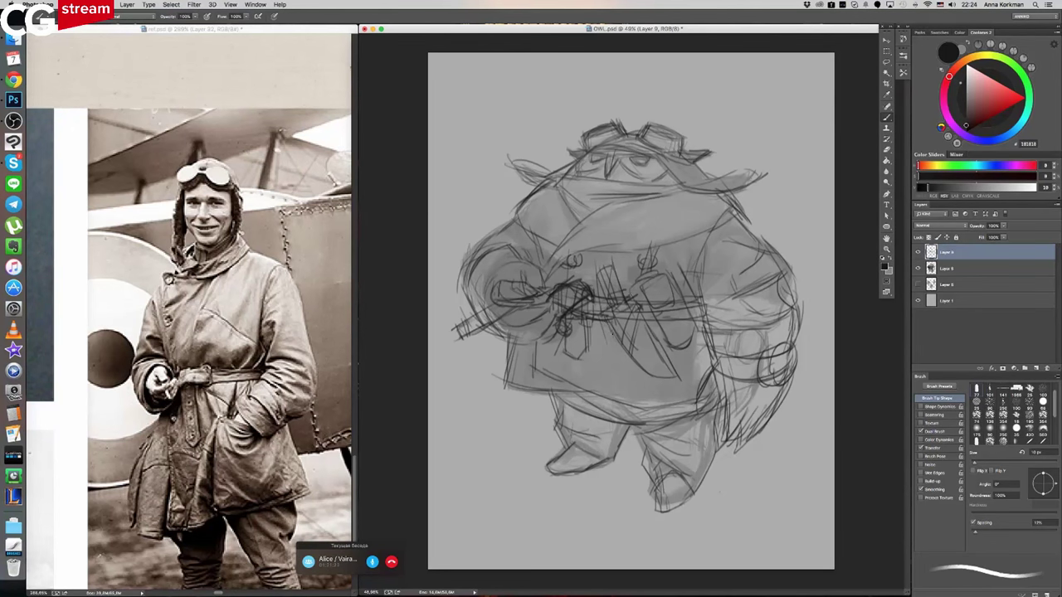
- Outline the dagger's handle with darker lines and add a rounded pommel at its end
left_click_drag(624, 272, 612, 304)
left_click_drag(589, 267, 604, 258)
left_click_drag(588, 269, 612, 262)
left_click_drag(590, 267, 598, 280)
left_click_drag(606, 253, 626, 300)
- Reinforce the scarf's lower and upper edges and its corner at the straight arm's shoulder
mouse_move(601, 241)
left_mouse_down()
mouse_move(554, 259)
mouse_move(650, 242)
left_mouse_up()
left_click_drag(691, 232, 738, 213)
left_click_drag(632, 197, 684, 188)
left_click_drag(736, 208, 743, 217)
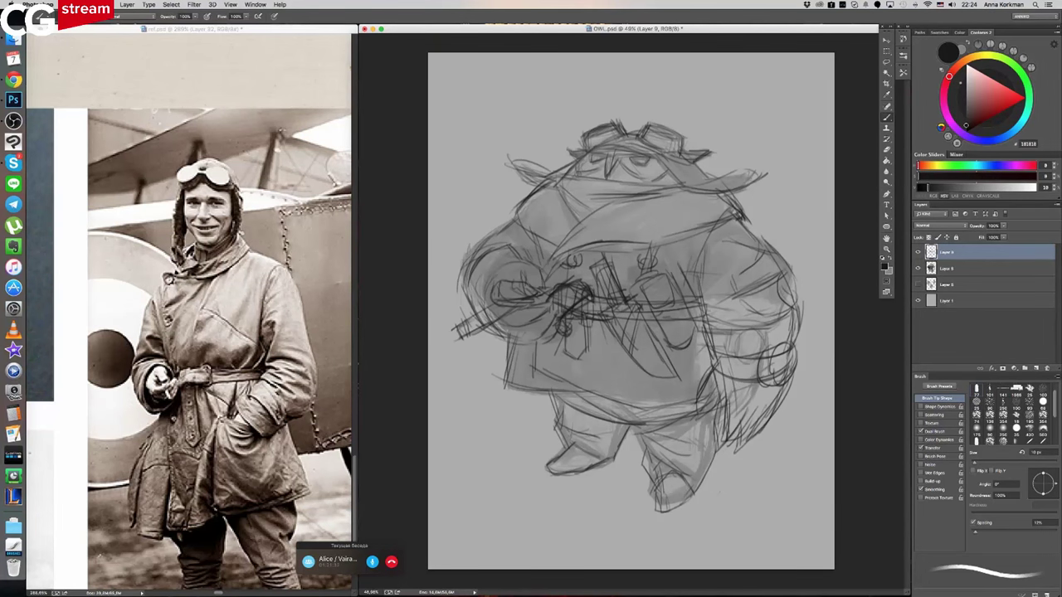
- Darken the belt, the hanging belt end and the outlines of the dagger and the pouch
left_click_drag(609, 257, 588, 271)
mouse_move(568, 316)
left_mouse_down()
mouse_move(596, 317)
mouse_move(589, 362)
mouse_move(566, 360)
mouse_move(589, 360)
left_mouse_up()
mouse_move(540, 289)
left_mouse_down()
mouse_move(691, 291)
mouse_move(705, 310)
left_mouse_up()
mouse_move(611, 324)
left_mouse_down()
mouse_move(667, 321)
mouse_move(653, 325)
mouse_move(668, 347)
left_mouse_up()
mouse_move(670, 273)
left_mouse_down()
mouse_move(681, 297)
mouse_move(669, 274)
left_mouse_up()
mouse_move(634, 270)
left_mouse_down()
mouse_move(673, 287)
mouse_move(667, 267)
left_mouse_up()
left_click_drag(701, 337, 672, 353)
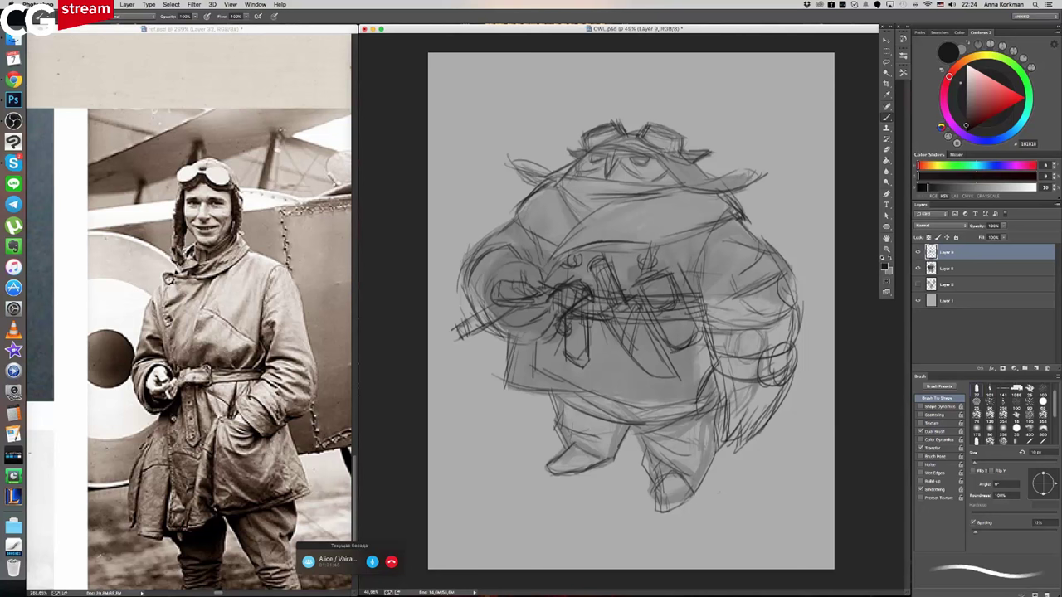
- Add long folds to the coat skirt below the belt and a stroke along its front hem
left_click_drag(594, 325, 609, 385)
left_click_drag(630, 331, 617, 387)
left_click_drag(528, 362, 564, 386)
- Redraw the leg contours, the trouser folds and the rounded boot toes with darker lines
left_click_drag(623, 425, 613, 451)
mouse_move(556, 388)
left_mouse_down()
mouse_move(541, 477)
mouse_move(587, 473)
left_mouse_up()
mouse_move(654, 426)
left_mouse_down()
mouse_move(633, 452)
mouse_move(604, 456)
left_mouse_up()
left_click_drag(654, 438, 642, 452)
mouse_move(712, 441)
left_mouse_down()
mouse_move(705, 481)
mouse_move(692, 491)
left_mouse_up()
mouse_move(684, 479)
left_mouse_down()
mouse_move(658, 488)
mouse_move(662, 508)
mouse_move(682, 513)
mouse_move(689, 498)
mouse_move(694, 513)
mouse_move(667, 516)
left_mouse_up()
left_click_drag(670, 478, 689, 488)
left_click_drag(643, 463, 683, 446)
mouse_move(649, 463)
left_mouse_down()
mouse_move(689, 445)
mouse_move(708, 470)
left_mouse_up()
left_click_drag(715, 418, 709, 470)
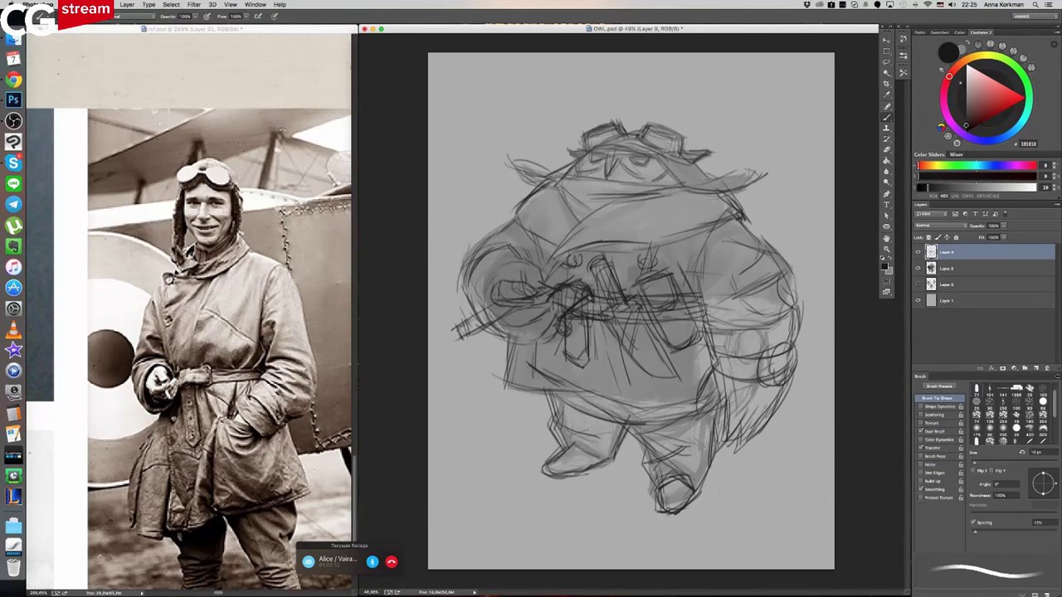
- Reinforce the coat's lower hem and the upper edge of the leg beneath the bent arm
mouse_move(590, 453)
left_mouse_down()
mouse_move(565, 459)
mouse_move(596, 461)
mouse_move(589, 451)
left_mouse_up()
left_click_drag(558, 389, 547, 418)
left_click_drag(509, 386, 573, 389)
mouse_move(639, 413)
left_mouse_down()
mouse_move(718, 397)
mouse_move(729, 404)
mouse_move(697, 425)
mouse_move(724, 438)
left_mouse_up()
mouse_move(722, 405)
left_mouse_down()
mouse_move(718, 455)
mouse_move(728, 441)
mouse_move(729, 452)
left_mouse_up()
- Darken the straight arm's cuff, draw curved bands around the wrist and reinforce the hanging hand's contour
left_click_drag(777, 395, 769, 410)
mouse_move(727, 370)
left_mouse_down()
mouse_move(715, 380)
mouse_move(723, 385)
left_mouse_up()
left_click_drag(785, 355, 718, 370)
left_click_drag(722, 320, 699, 330)
left_click_drag(740, 330, 708, 335)
left_click_drag(790, 327, 722, 337)
mouse_move(798, 310)
left_mouse_down()
mouse_move(755, 333)
mouse_move(798, 353)
mouse_move(783, 386)
mouse_move(794, 390)
left_mouse_up()
left_click_drag(798, 350, 796, 395)
mouse_move(768, 357)
left_mouse_down()
mouse_move(763, 378)
mouse_move(772, 360)
left_mouse_up()
mouse_move(768, 361)
left_mouse_down()
mouse_move(715, 380)
mouse_move(718, 390)
mouse_move(710, 365)
mouse_move(747, 370)
left_mouse_up()
left_click_drag(796, 330, 773, 350)
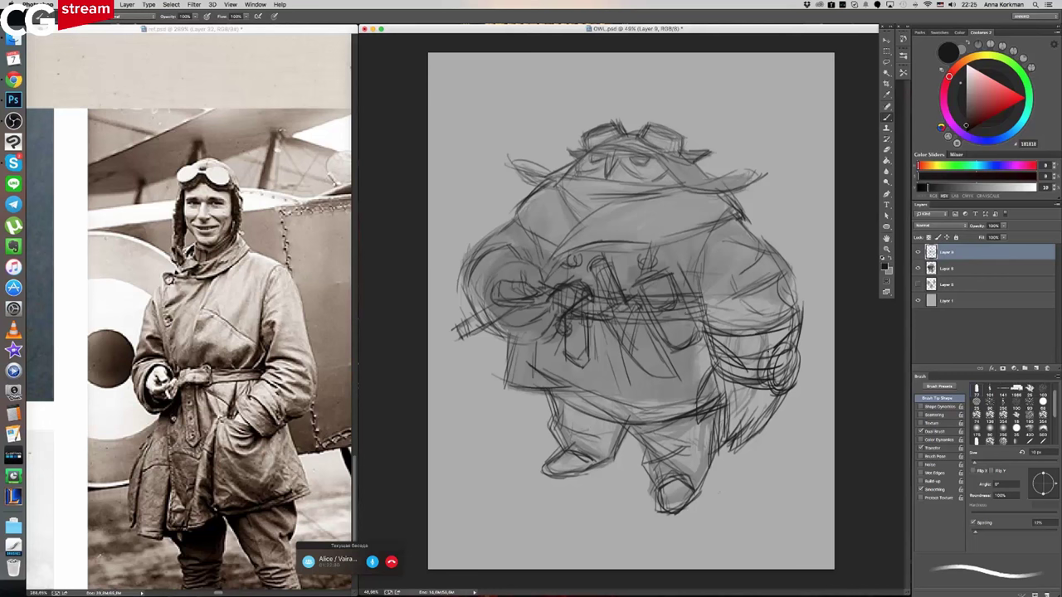
- Redraw the rounded contour of the bent arm's sleeve and erase the stick crossing it
mouse_move(518, 247)
left_mouse_down()
mouse_move(537, 263)
mouse_move(485, 251)
mouse_move(456, 296)
mouse_move(502, 342)
mouse_move(524, 344)
mouse_move(464, 347)
mouse_move(473, 343)
mouse_move(453, 279)
mouse_move(528, 344)
left_mouse_up()
mouse_move(480, 317)
left_mouse_down()
mouse_move(505, 341)
mouse_move(562, 331)
left_mouse_up()
key("e")
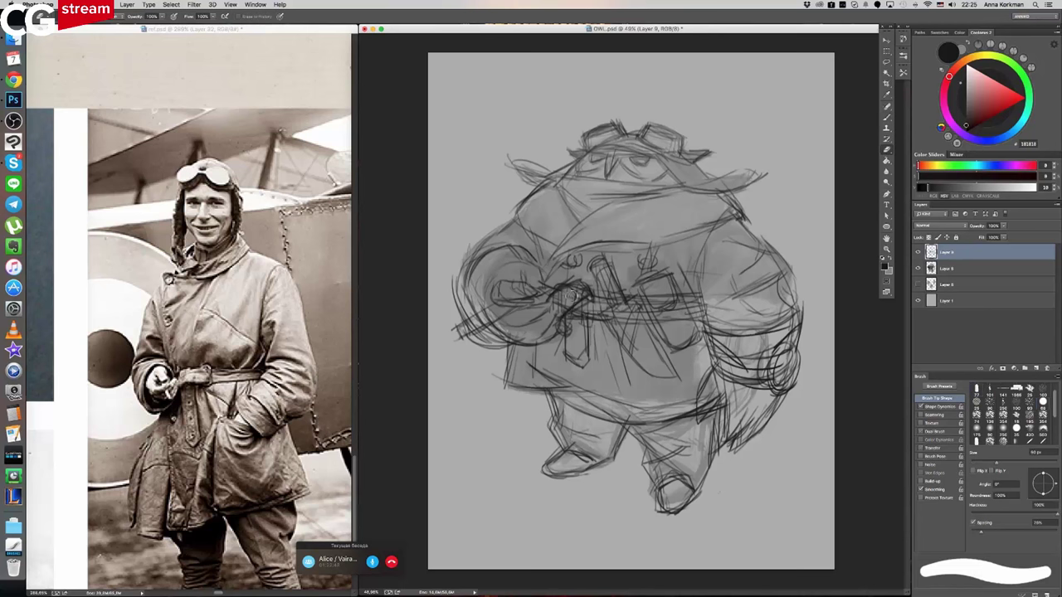
mouse_move(494, 311)
left_mouse_down()
mouse_move(460, 334)
mouse_move(495, 312)
left_mouse_up()
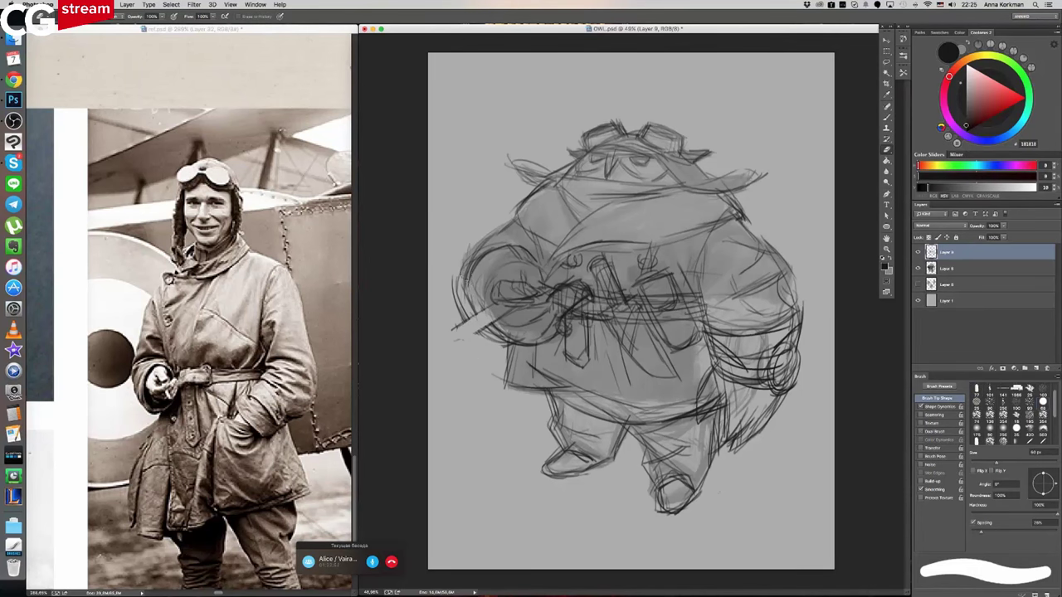
- Reduce the eraser size and clean up stray lines around the outer contours of the arms and shoulder
key("bracketleft")
key("bracketleft")
key("bracketleft")
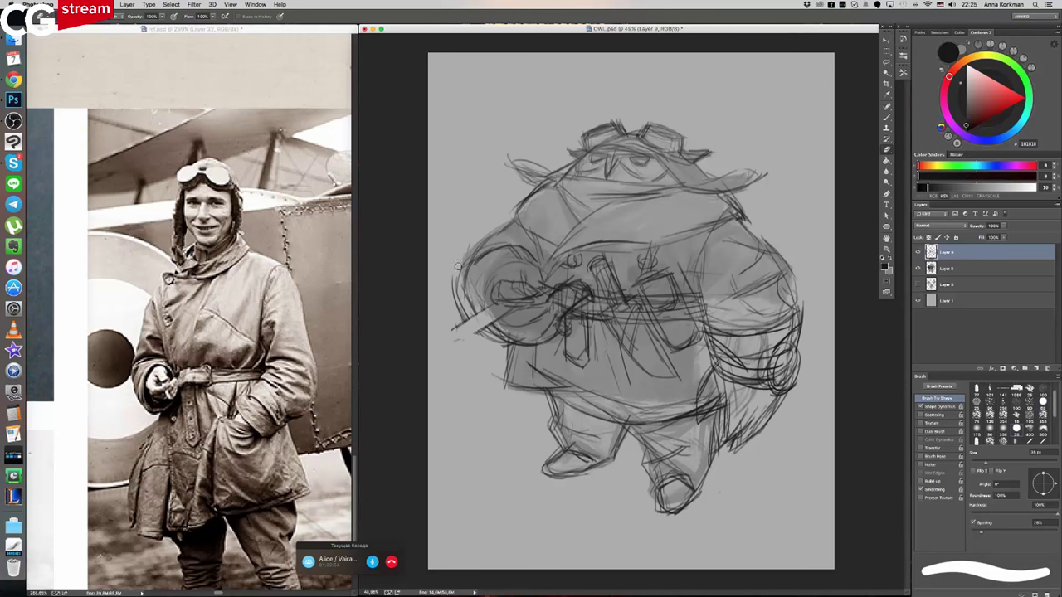
left_click_drag(496, 330, 524, 340)
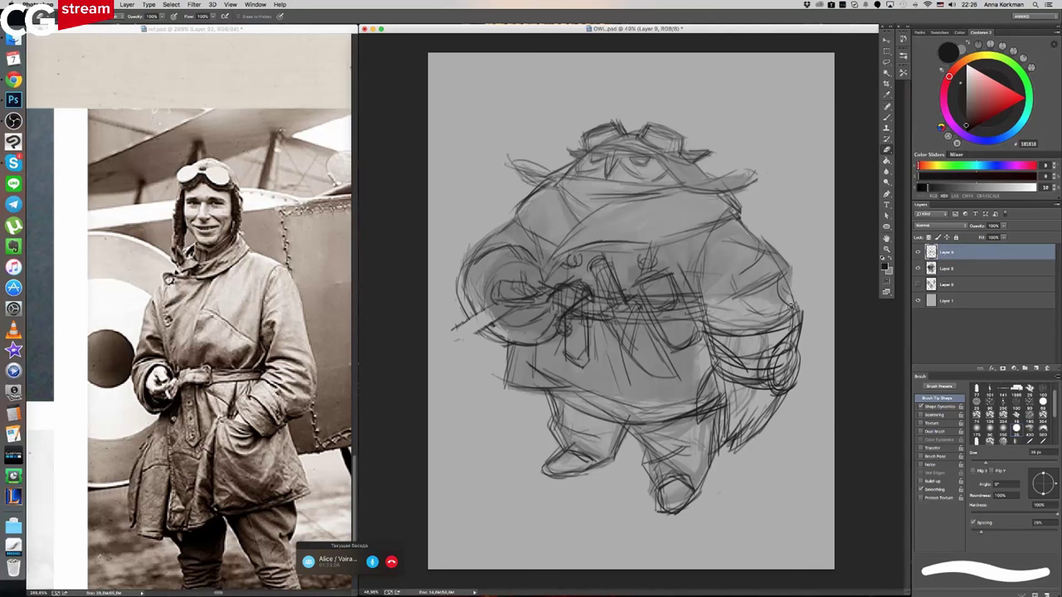
- Switch back to the brush and add short fold strokes where both sleeves meet the coat
key("b")
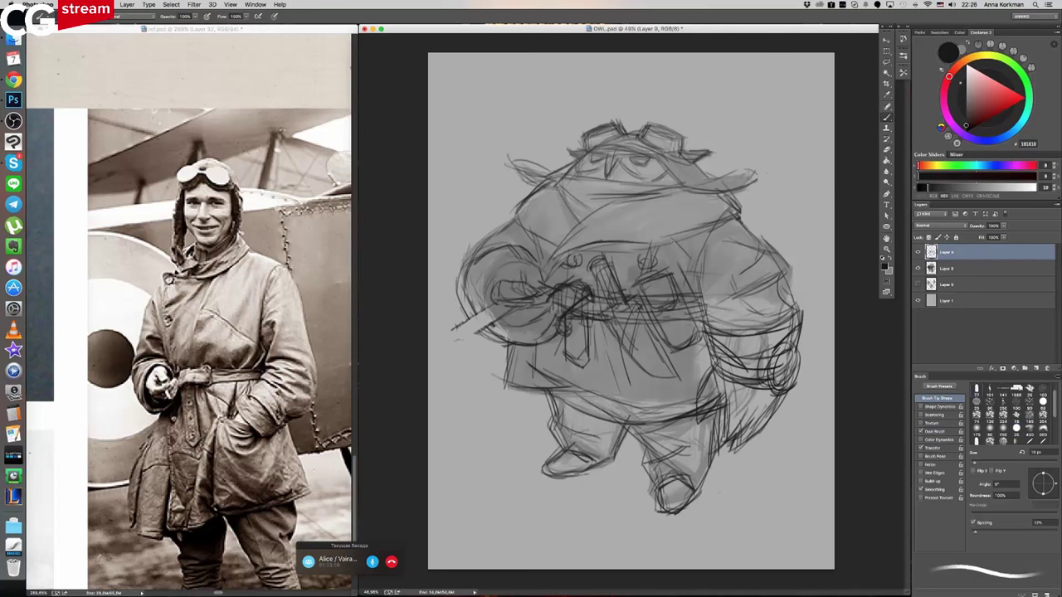
left_click_drag(702, 247, 690, 272)
mouse_move(537, 244)
left_mouse_down()
mouse_move(540, 266)
mouse_move(536, 258)
left_mouse_up()
- Examine the coat skirt, trousers and tall boots of the pilot in the reference photo
left_click(307, 297)
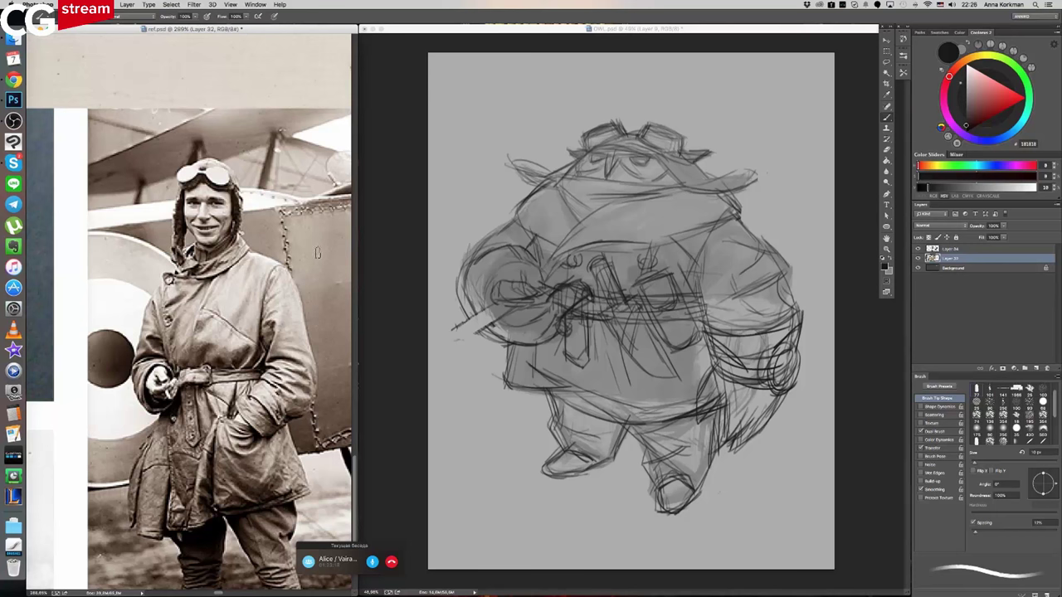
scroll(295, 335, "down", 3)
scroll(295, 335, "down", 4)
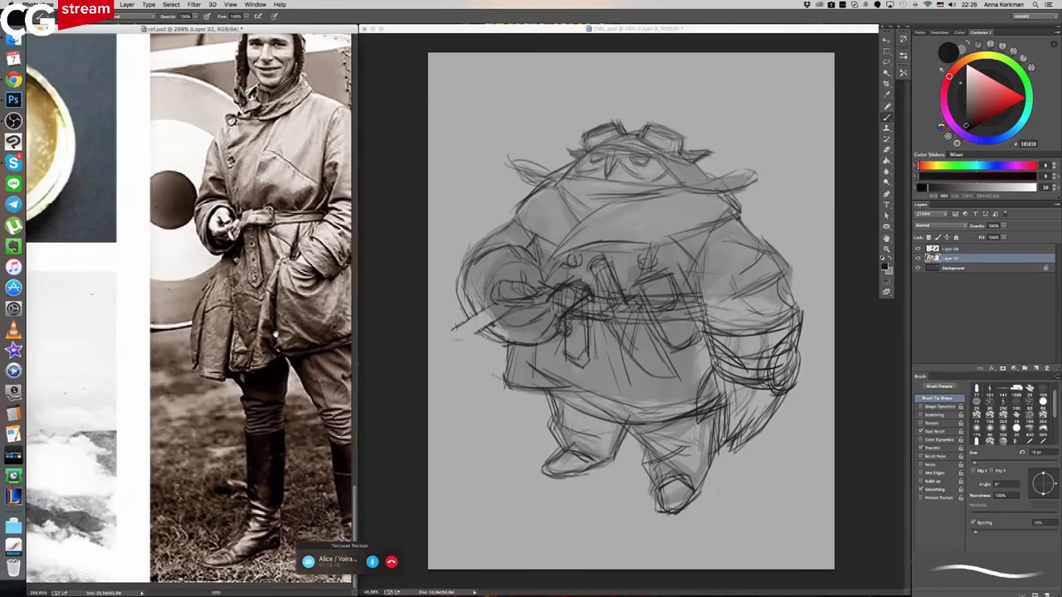
left_click(614, 439)
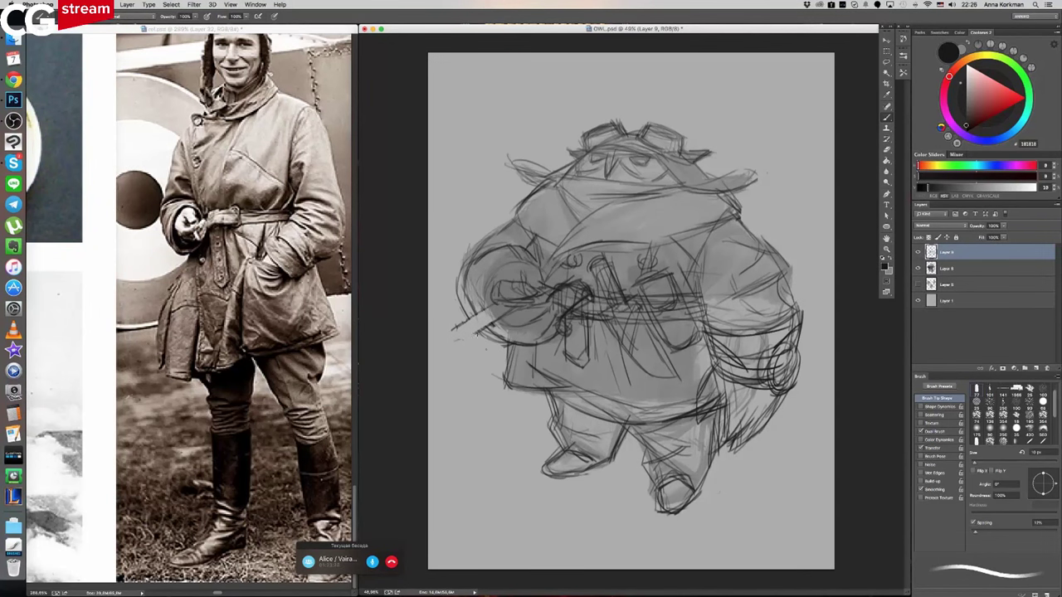
- Draw the cylindrical end of the stick sticking out past the bent arm's hand
left_click_drag(476, 332, 455, 341)
left_click_drag(458, 333, 498, 308)
mouse_move(477, 313)
left_mouse_down()
mouse_move(497, 302)
mouse_move(488, 315)
left_mouse_up()
mouse_move(482, 313)
left_mouse_down()
mouse_move(477, 336)
mouse_move(476, 318)
left_mouse_up()
mouse_move(470, 327)
left_mouse_down()
mouse_move(476, 335)
mouse_move(498, 322)
left_mouse_up()
- Look through the reference sheet's pilot photos and illustrations, from the leather flight suits to the painted aviator in a belted coat and scarf
left_click(301, 327)
left_click_drag(62, 332, 241, 325)
left_click_drag(158, 332, 275, 345)
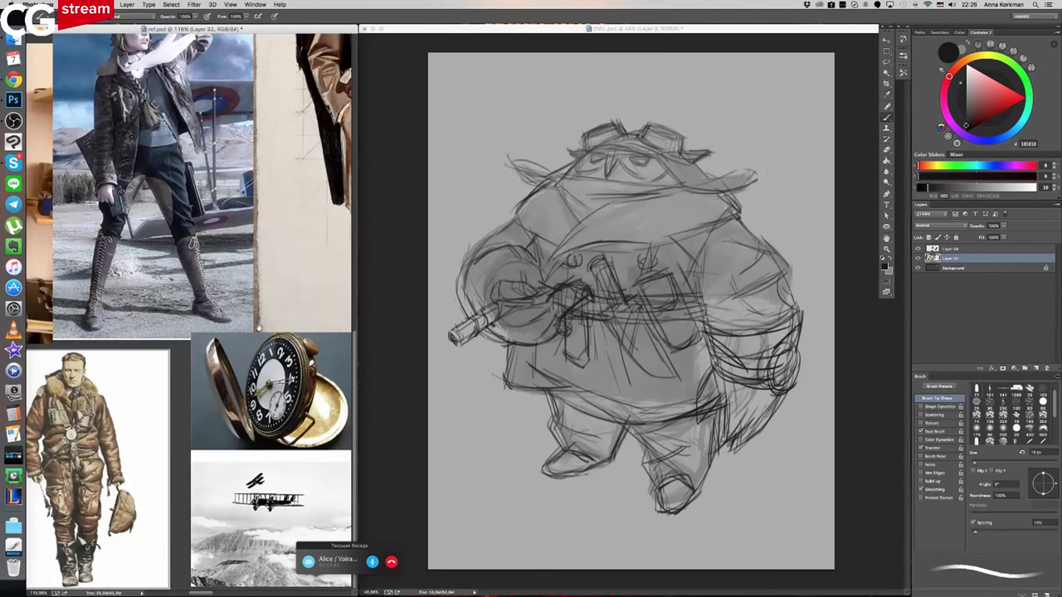
scroll(274, 328, "left", 3)
scroll(274, 327, "up", 2)
scroll(259, 303, "up", 2)
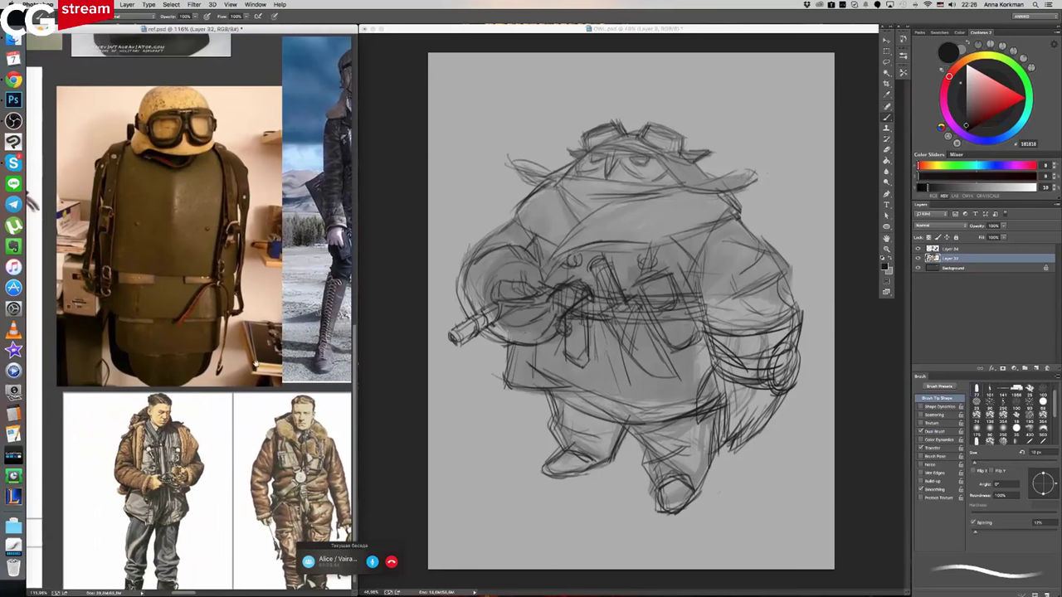
scroll(259, 315, "left", 4)
scroll(266, 323, "left", 5)
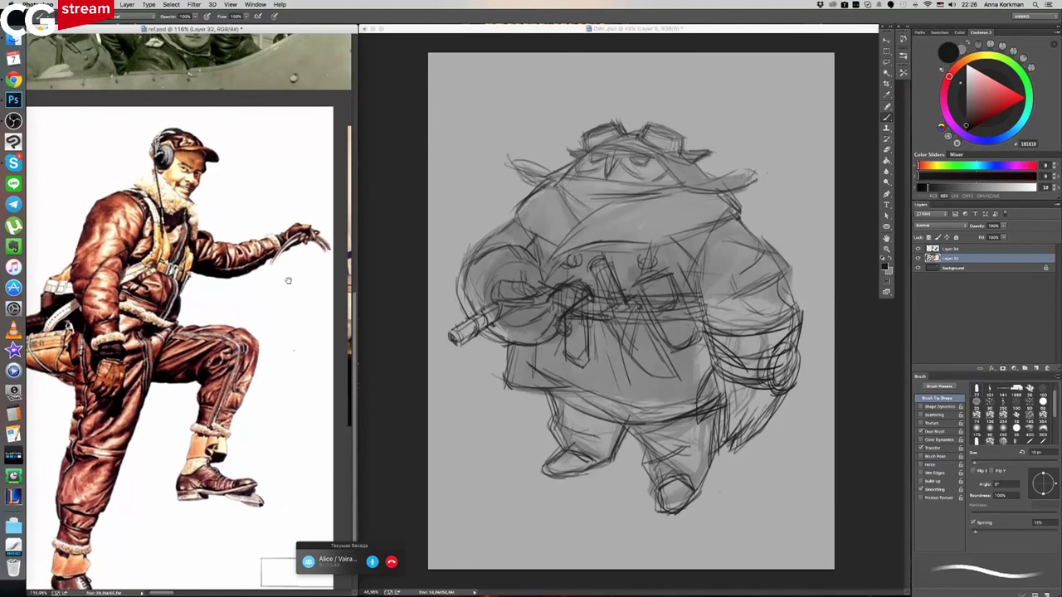
scroll(281, 312, "up", 5)
scroll(286, 290, "left", 2)
scroll(289, 283, "up", 1)
scroll(280, 301, "right", 1)
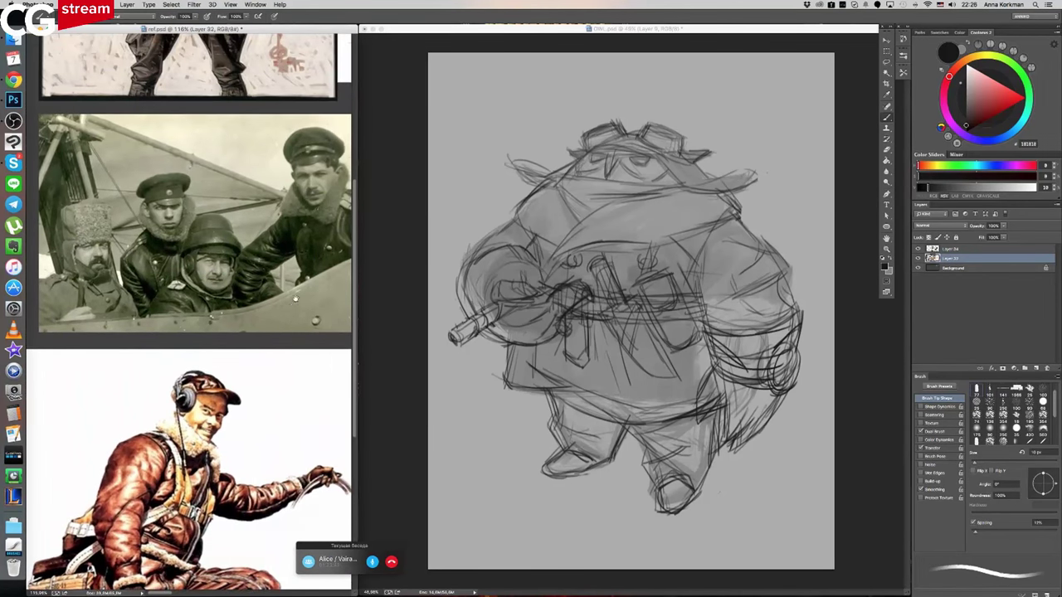
scroll(295, 307, "up", 4)
scroll(299, 307, "right", 3)
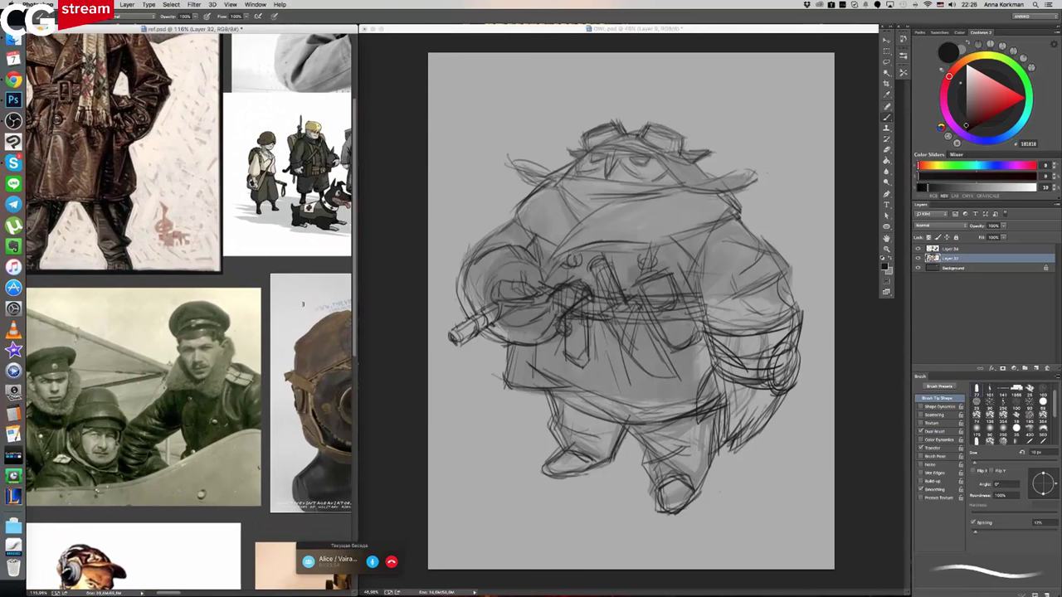
scroll(283, 299, "up", 5)
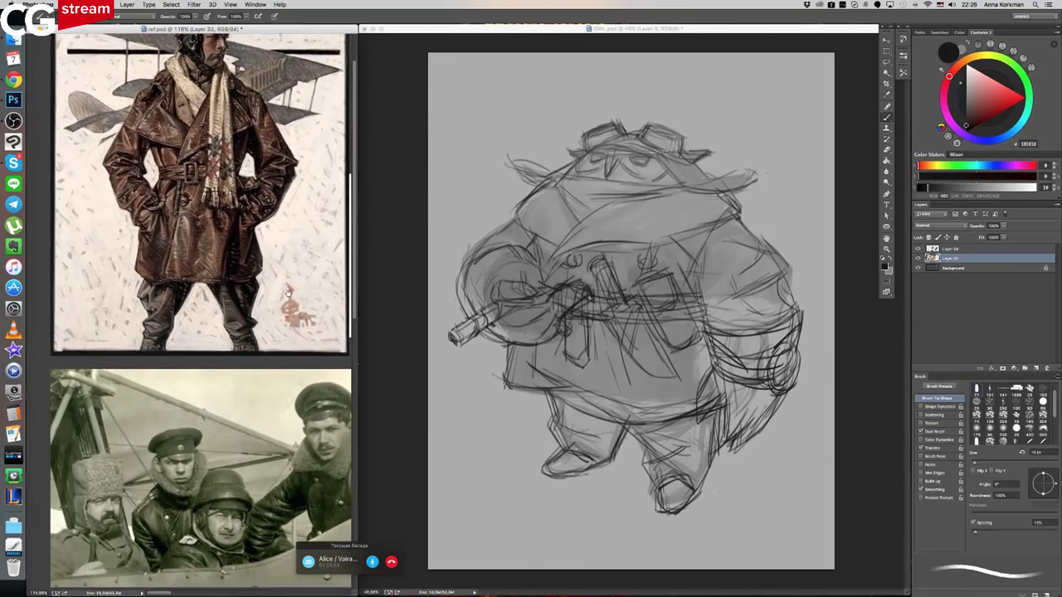
scroll(266, 326, "up", 3)
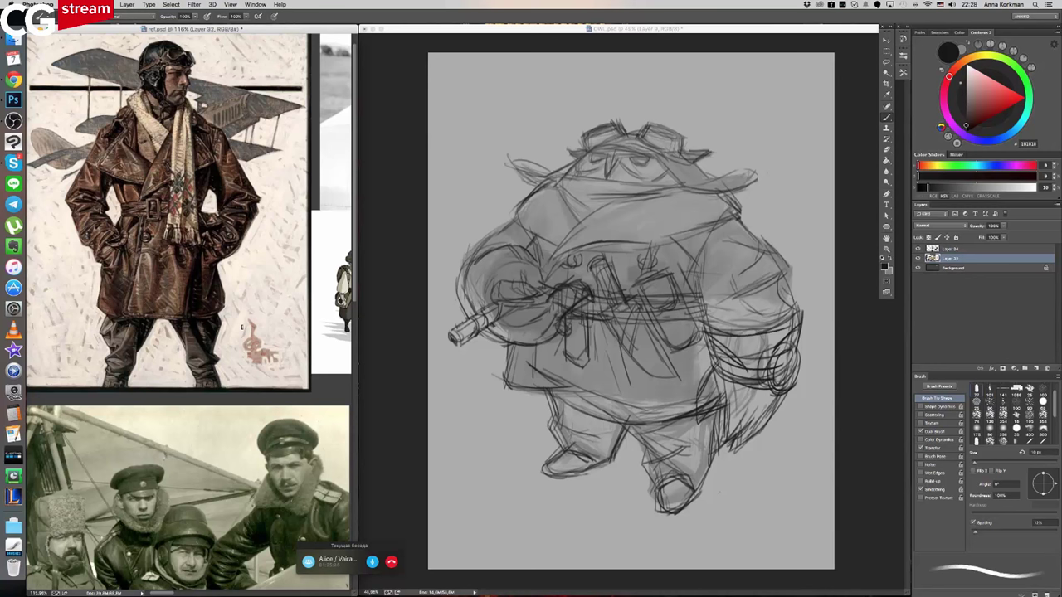
- Return to the owl sketch and erase the dense scribbled lines over the lowered forearm, cuff and wrist
left_click(722, 379)
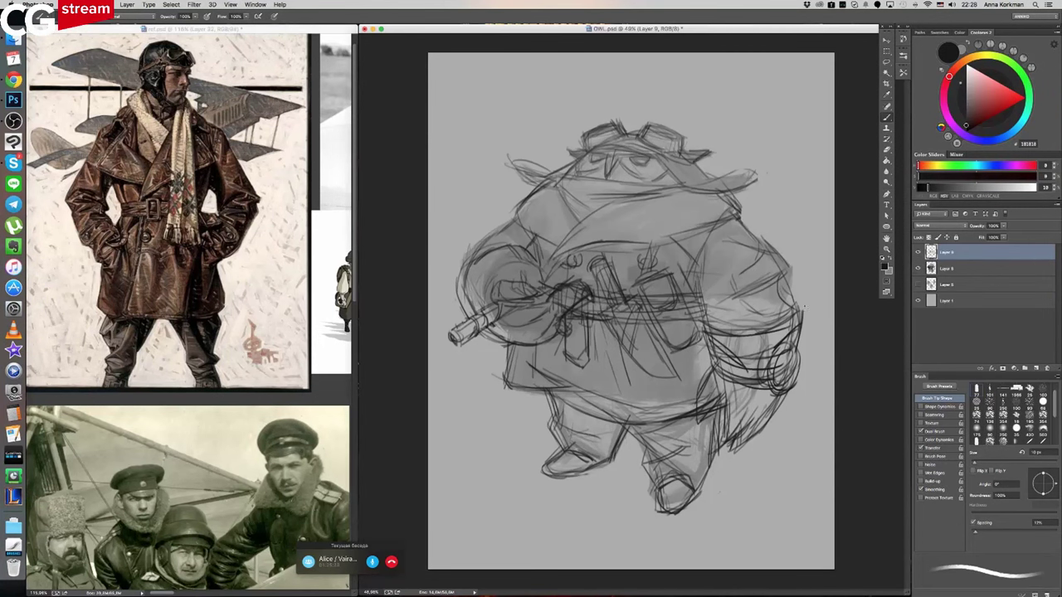
key("e")
mouse_move(709, 408)
left_mouse_down()
mouse_move(720, 395)
mouse_move(723, 440)
mouse_move(721, 373)
mouse_move(788, 365)
mouse_move(778, 382)
mouse_move(786, 386)
left_mouse_up()
left_click_drag(734, 352, 716, 335)
mouse_move(781, 334)
left_mouse_down()
mouse_move(795, 322)
mouse_move(755, 357)
mouse_move(718, 351)
left_mouse_up()
left_click_drag(795, 330, 795, 324)
left_click_drag(717, 321, 790, 315)
key("b")
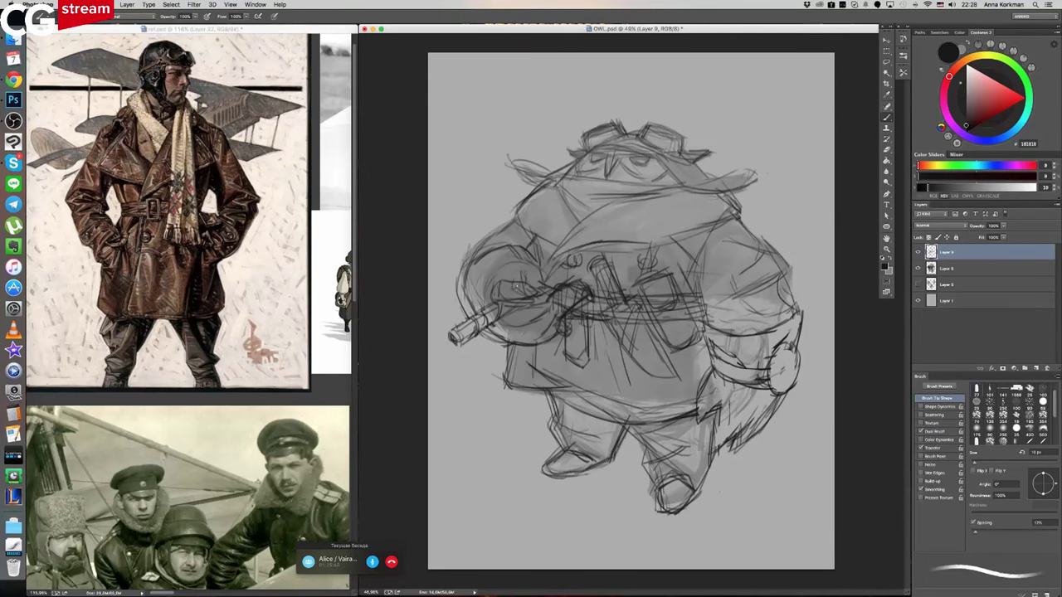
- Erase the tangled lines beside the bent arm's hand and redraw the thick end of the held object there
left_click_drag(488, 304, 513, 294)
left_click_drag(522, 289, 530, 275)
left_click(886, 149)
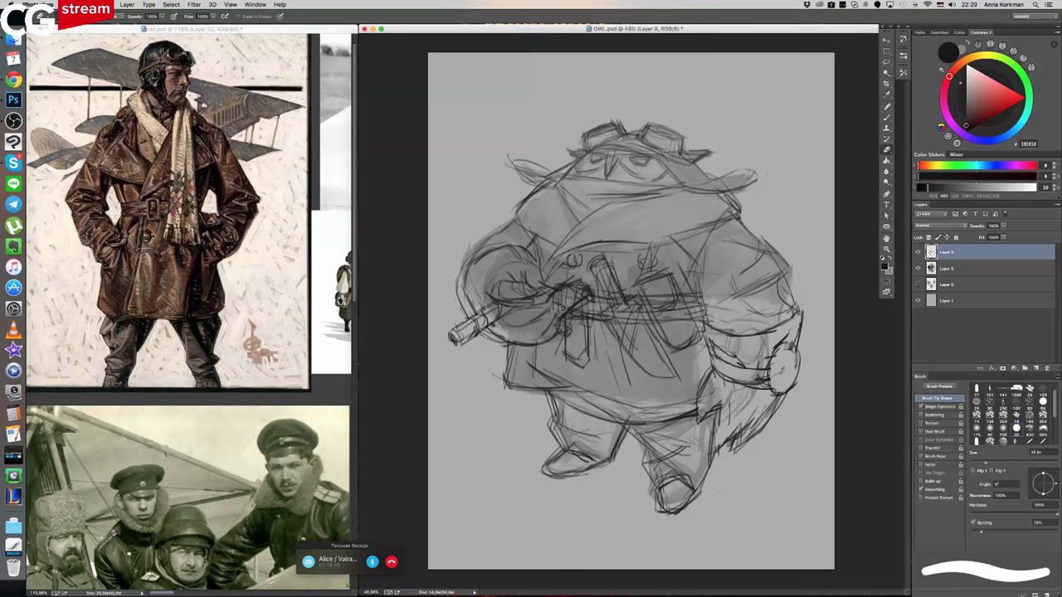
mouse_move(564, 308)
left_mouse_down()
mouse_move(579, 294)
mouse_move(556, 299)
mouse_move(581, 284)
mouse_move(587, 294)
mouse_move(576, 282)
mouse_move(590, 295)
left_mouse_up()
left_click(886, 117)
mouse_move(566, 309)
left_mouse_down()
mouse_move(588, 292)
mouse_move(542, 316)
mouse_move(542, 336)
mouse_move(550, 307)
mouse_move(515, 308)
left_mouse_up()
left_click_drag(545, 299, 535, 304)
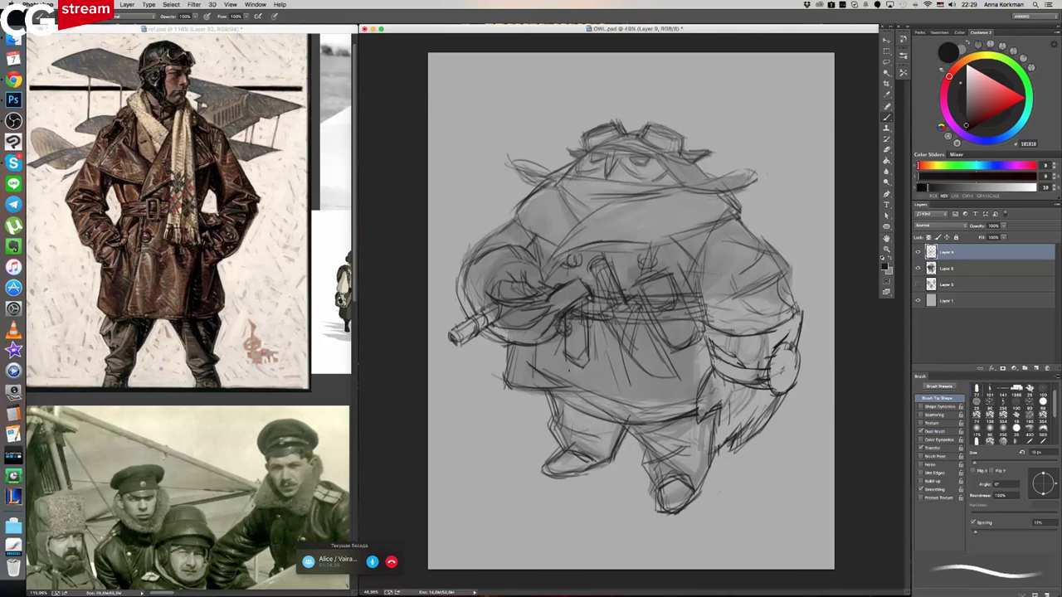
- Darken the coat hem and sketch the fingers and cuff of the hand gripping the held object
left_click_drag(531, 379, 613, 415)
mouse_move(551, 302)
left_mouse_down()
mouse_move(584, 285)
mouse_move(576, 296)
mouse_move(583, 281)
left_mouse_up()
left_click_drag(519, 278, 530, 284)
left_click_drag(511, 273, 538, 295)
mouse_move(514, 280)
left_mouse_down()
mouse_move(530, 291)
mouse_move(545, 281)
left_mouse_up()
mouse_move(505, 260)
left_mouse_down()
mouse_move(521, 257)
mouse_move(500, 261)
mouse_move(480, 307)
left_mouse_up()
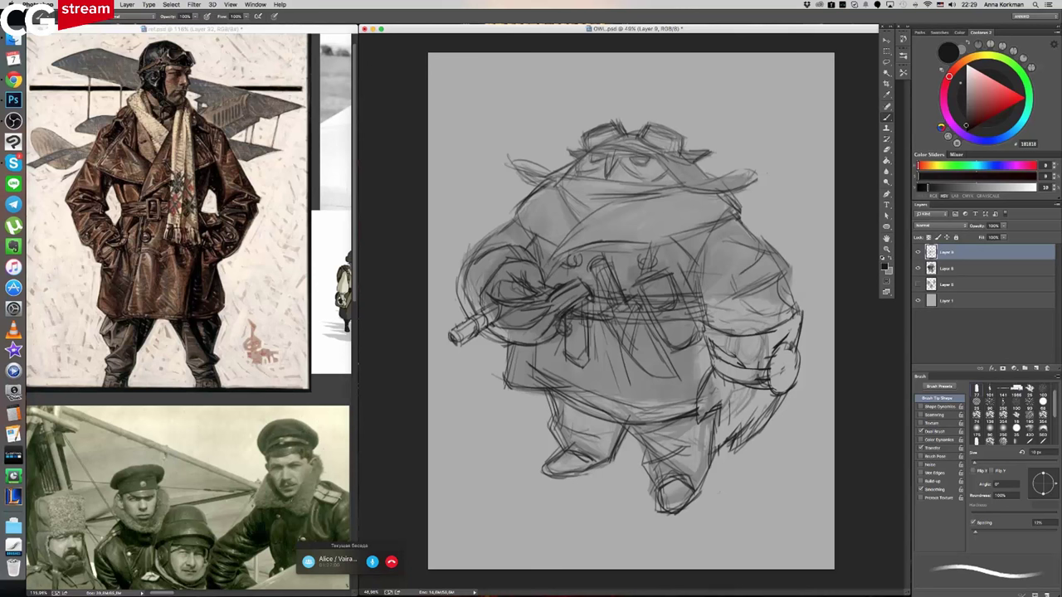
- Redraw the lowered arm's feather contours and outline the wrist strap with its round gauge
left_click_drag(705, 327, 712, 351)
mouse_move(729, 401)
left_mouse_down()
mouse_move(712, 411)
mouse_move(697, 453)
left_mouse_up()
left_click_drag(759, 434, 723, 452)
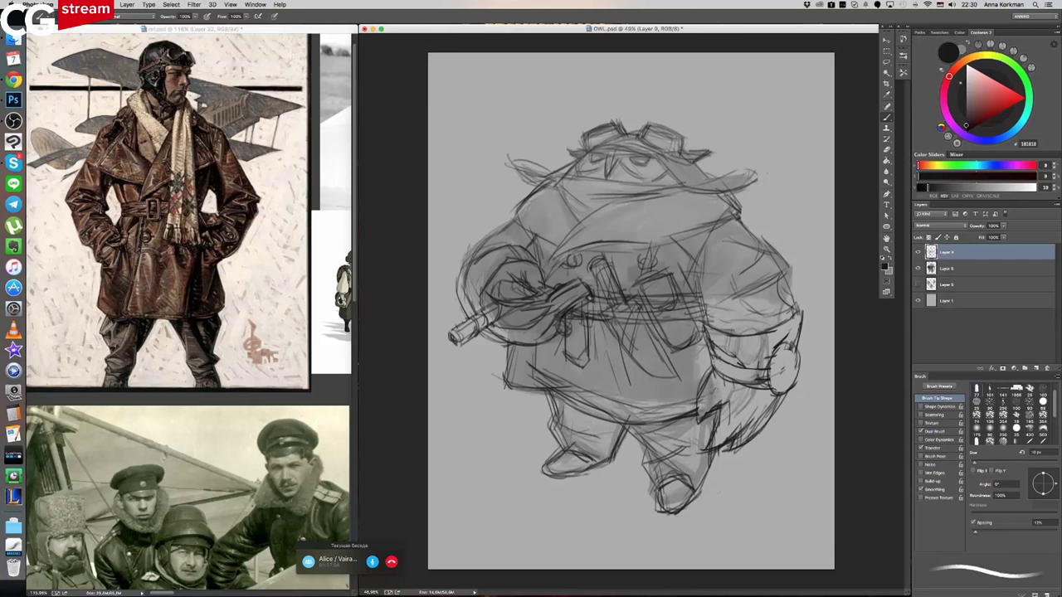
left_click_drag(785, 390, 770, 415)
mouse_move(711, 372)
left_mouse_down()
mouse_move(763, 390)
mouse_move(771, 370)
mouse_move(771, 393)
mouse_move(795, 367)
mouse_move(786, 389)
left_mouse_up()
mouse_move(783, 357)
left_mouse_down()
mouse_move(799, 352)
mouse_move(777, 396)
left_mouse_up()
left_click_drag(770, 340, 800, 321)
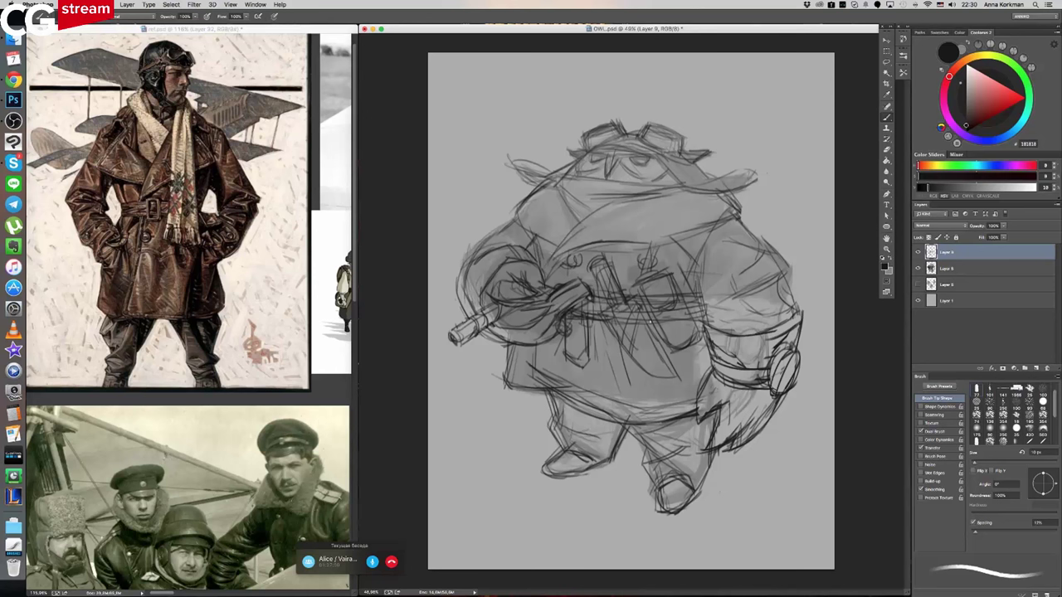
- Strengthen the bent arm's sleeve with curved fold lines and a fuller outer contour
mouse_move(495, 240)
left_mouse_down()
mouse_move(462, 283)
mouse_move(454, 323)
mouse_move(513, 345)
left_mouse_up()
mouse_move(513, 256)
left_mouse_down()
mouse_move(471, 268)
mouse_move(478, 300)
left_mouse_up()
left_click_drag(490, 267, 475, 313)
mouse_move(503, 258)
left_mouse_down()
mouse_move(479, 283)
mouse_move(498, 259)
left_mouse_up()
left_click_drag(529, 257, 472, 248)
mouse_move(514, 219)
left_mouse_down()
mouse_move(464, 253)
mouse_move(462, 273)
left_mouse_up()
left_click_drag(469, 246, 454, 291)
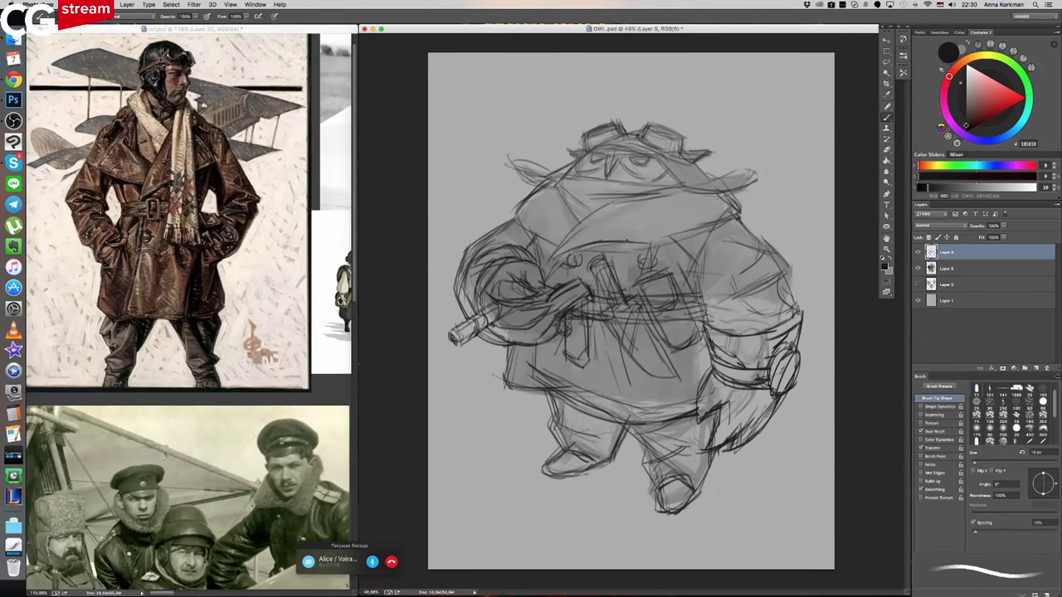
- Reshape the lowered arm's sleeve with a more angular elbow, erasing the old edge and adding cuff and fold lines
mouse_move(732, 221)
left_mouse_down()
mouse_move(787, 255)
mouse_move(781, 306)
mouse_move(800, 315)
left_mouse_up()
key("e")
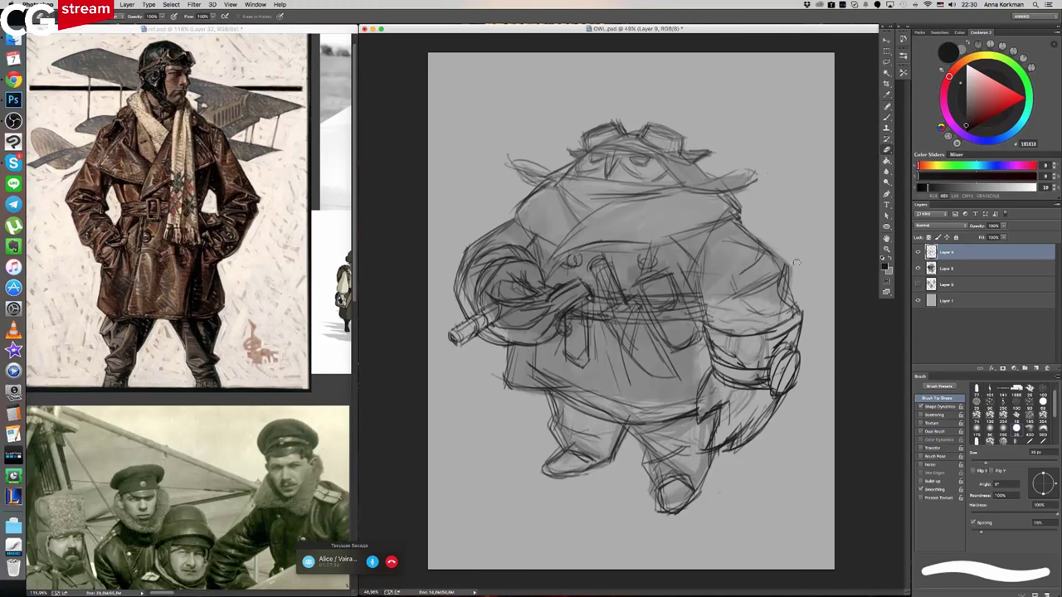
left_click_drag(785, 258, 785, 312)
key("b")
mouse_move(737, 217)
left_mouse_down()
mouse_move(795, 277)
mouse_move(788, 307)
mouse_move(804, 317)
mouse_move(763, 297)
mouse_move(788, 304)
left_mouse_up()
mouse_move(725, 316)
left_mouse_down()
mouse_move(781, 311)
mouse_move(706, 324)
mouse_move(697, 315)
left_mouse_up()
mouse_move(789, 278)
left_mouse_down()
mouse_move(744, 285)
mouse_move(754, 266)
left_mouse_up()
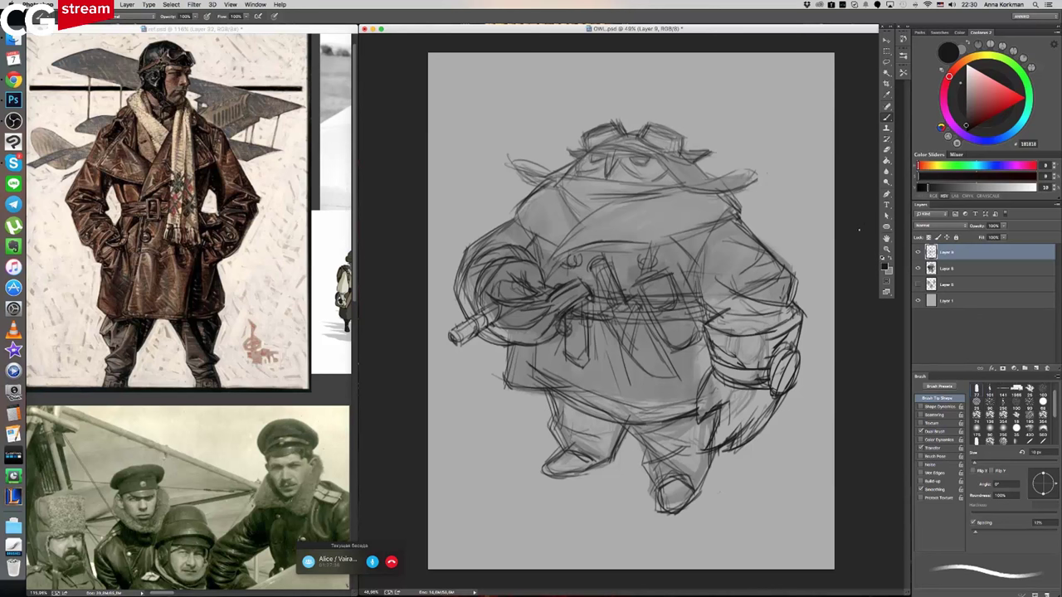
- Darken the scarf's edges and refine the outline of the owl's beak
mouse_move(635, 244)
left_mouse_down()
mouse_move(704, 230)
mouse_move(747, 207)
left_mouse_up()
left_click_drag(648, 312, 674, 358)
left_click_drag(765, 382, 782, 392)
left_click_drag(613, 204, 584, 223)
left_click_drag(618, 147, 615, 160)
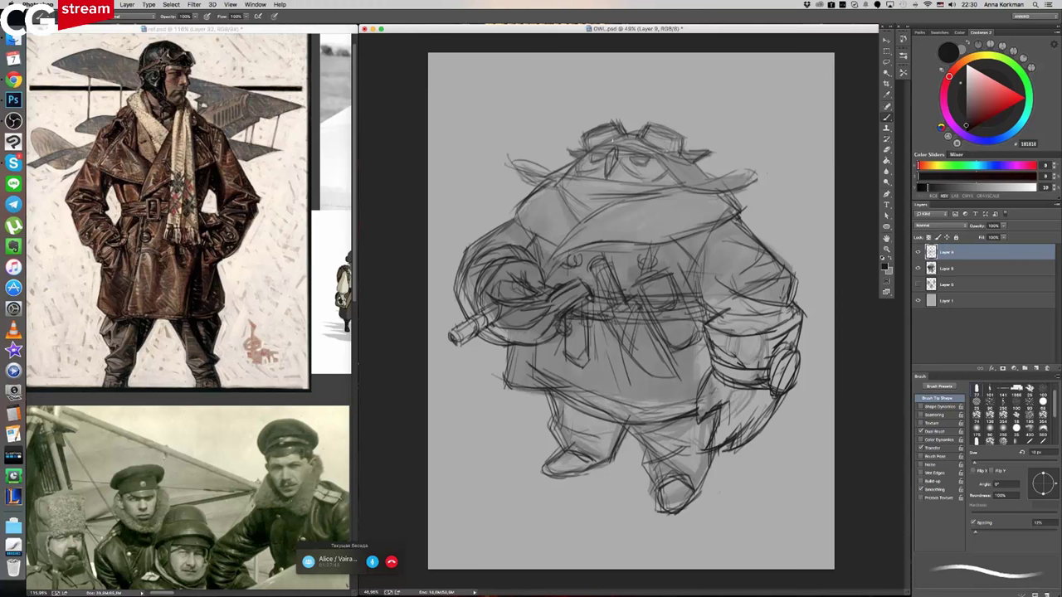
- Define the helmet's edge above the eyes and redraw the boxy outlines of both goggle lenses
left_click_drag(592, 145, 643, 146)
left_click_drag(623, 139, 647, 152)
mouse_move(647, 151)
left_mouse_down()
mouse_move(689, 157)
mouse_move(682, 164)
mouse_move(696, 171)
left_mouse_up()
mouse_move(574, 150)
left_mouse_down()
mouse_move(582, 160)
mouse_move(601, 138)
mouse_move(587, 147)
left_mouse_up()
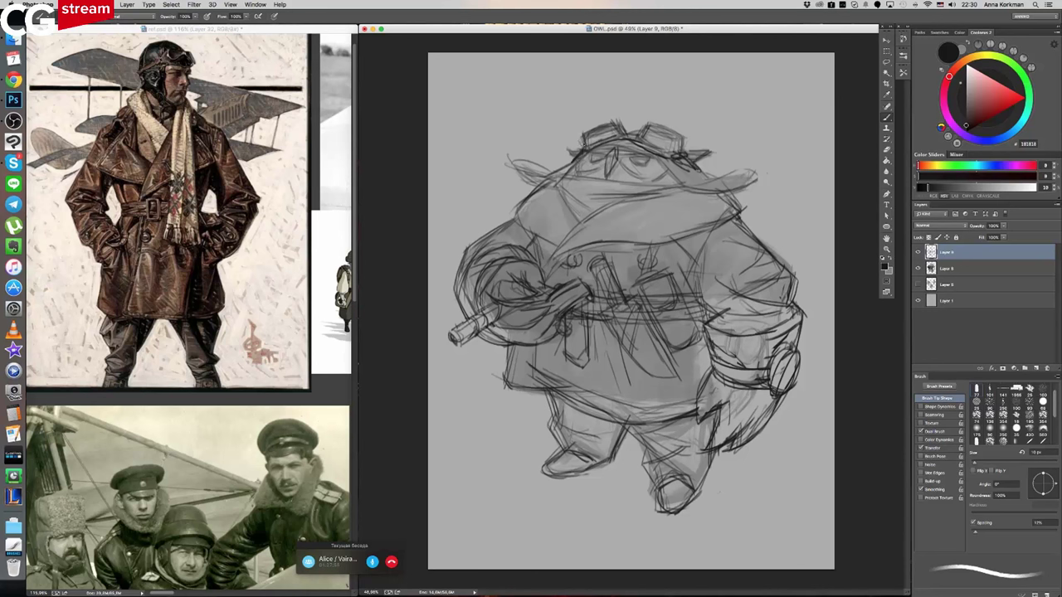
mouse_move(648, 123)
left_mouse_down()
mouse_move(639, 137)
mouse_move(683, 153)
mouse_move(679, 138)
left_mouse_up()
mouse_move(584, 127)
left_mouse_down()
mouse_move(599, 134)
mouse_move(617, 123)
mouse_move(579, 147)
left_mouse_up()
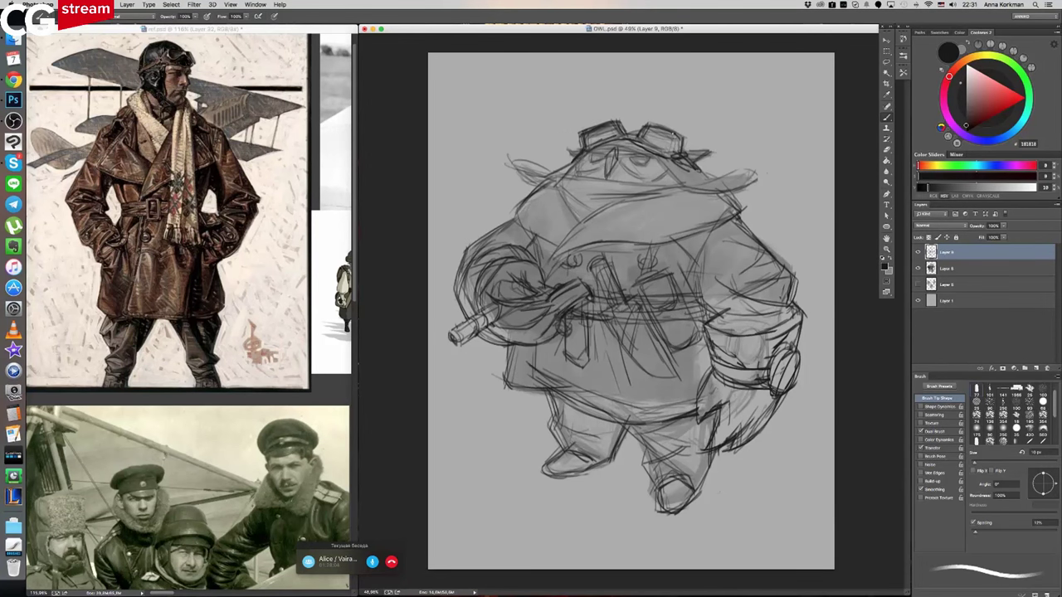
mouse_move(647, 127)
left_mouse_down()
mouse_move(670, 122)
mouse_move(686, 138)
left_mouse_up()
- Draw the belt knife with a wrapped handle, a heavy crossguard and a curved blade hanging over the coat
mouse_move(598, 309)
left_mouse_down()
mouse_move(634, 290)
mouse_move(606, 298)
mouse_move(603, 286)
left_mouse_up()
mouse_move(608, 283)
left_mouse_down()
mouse_move(602, 294)
mouse_move(596, 282)
left_mouse_up()
mouse_move(609, 265)
left_mouse_down()
mouse_move(594, 277)
mouse_move(602, 290)
left_mouse_up()
left_click_drag(598, 275, 591, 287)
mouse_move(606, 292)
left_mouse_down()
mouse_move(600, 302)
mouse_move(592, 290)
left_mouse_up()
left_click_drag(604, 254, 584, 266)
mouse_move(602, 253)
left_mouse_down()
mouse_move(585, 262)
mouse_move(603, 274)
left_mouse_up()
left_click_drag(617, 269, 607, 318)
left_click_drag(622, 311, 599, 326)
mouse_move(659, 297)
left_mouse_down()
mouse_move(638, 344)
mouse_move(653, 351)
mouse_move(660, 388)
left_mouse_up()
mouse_move(609, 326)
left_mouse_down()
mouse_move(647, 380)
mouse_move(640, 386)
mouse_move(678, 389)
left_mouse_up()
- Outline the belt pouch with its flap beside the knife and darken the belt lines on both sides of it
left_click_drag(645, 282, 630, 314)
mouse_move(640, 273)
left_mouse_down()
mouse_move(670, 268)
mouse_move(699, 344)
mouse_move(669, 354)
mouse_move(687, 358)
left_mouse_up()
mouse_move(694, 283)
left_mouse_down()
mouse_move(685, 339)
mouse_move(657, 352)
left_mouse_up()
mouse_move(638, 280)
left_mouse_down()
mouse_move(670, 307)
mouse_move(674, 268)
mouse_move(664, 302)
mouse_move(646, 296)
left_mouse_up()
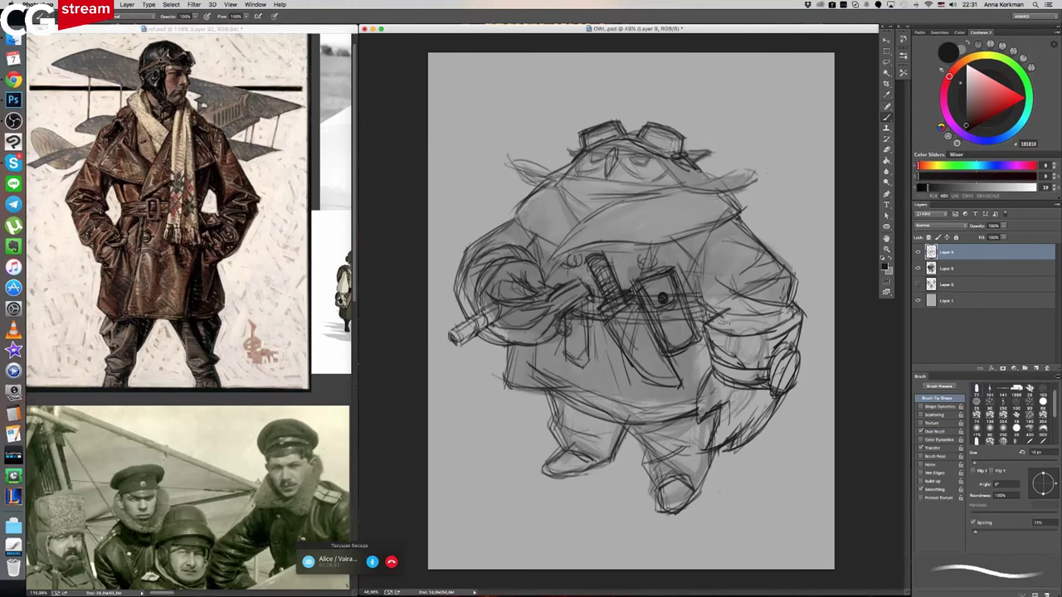
mouse_move(636, 304)
left_mouse_down()
mouse_move(621, 344)
mouse_move(631, 360)
mouse_move(637, 322)
mouse_move(653, 319)
mouse_move(622, 334)
mouse_move(659, 336)
mouse_move(636, 326)
left_mouse_up()
left_click_drag(684, 298, 714, 317)
left_click_drag(683, 276, 710, 317)
left_click_drag(697, 287, 713, 325)
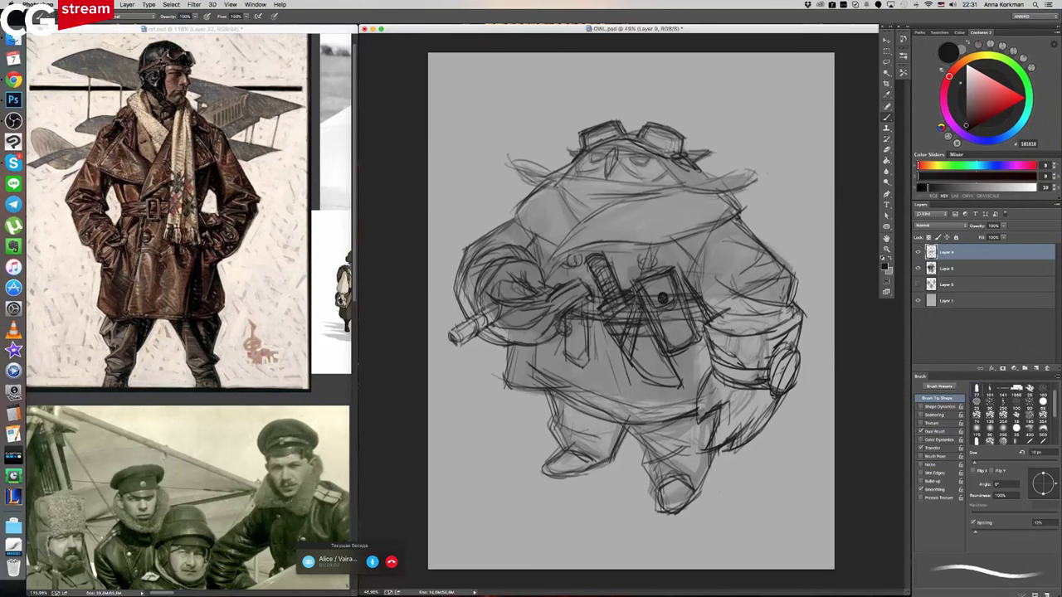
- Darken the scarf's lower edge down to its fold and the inner contour of the bent arm side's leg
mouse_move(598, 241)
left_mouse_down()
mouse_move(736, 221)
mouse_move(723, 223)
left_mouse_up()
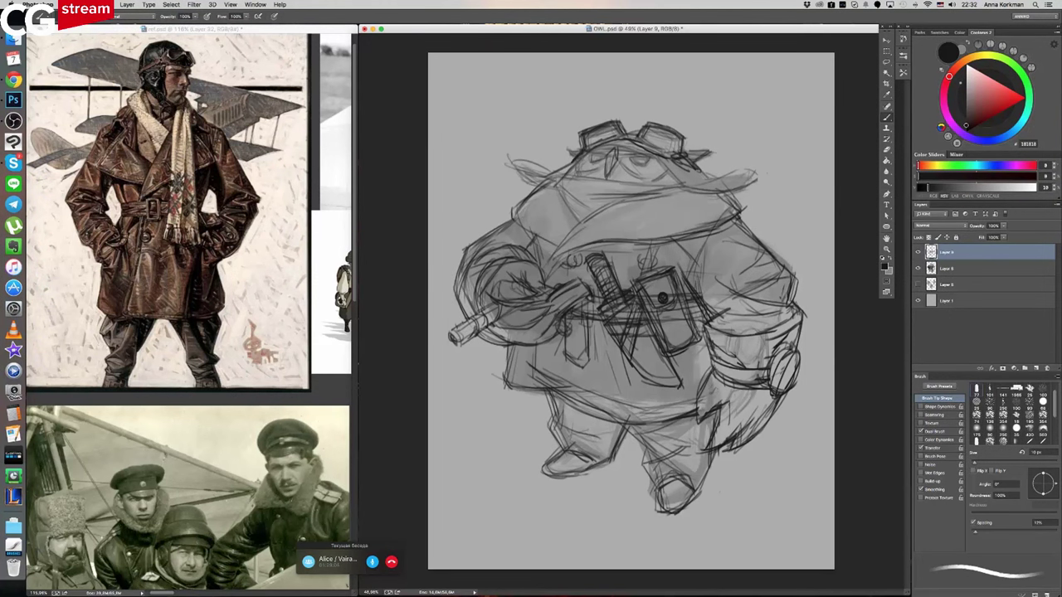
left_click_drag(580, 222, 544, 268)
left_click_drag(617, 425, 602, 464)
- Check the officers' shoulder boards in the reference photo and draw a short shoulder strap on each of the owl's shoulders
left_click(273, 365)
scroll(270, 332, "down", 5)
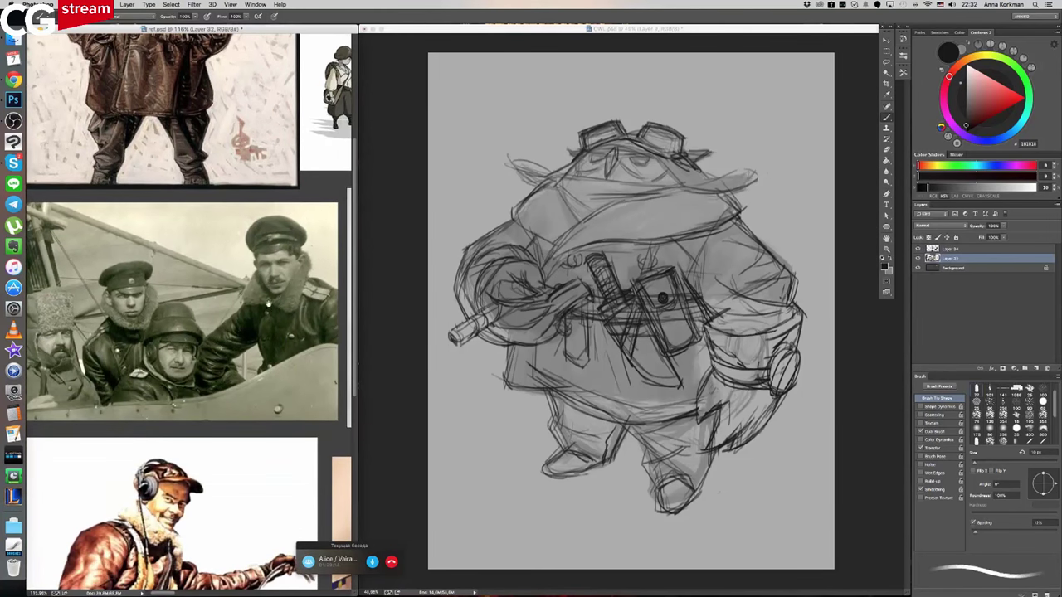
left_click(757, 226)
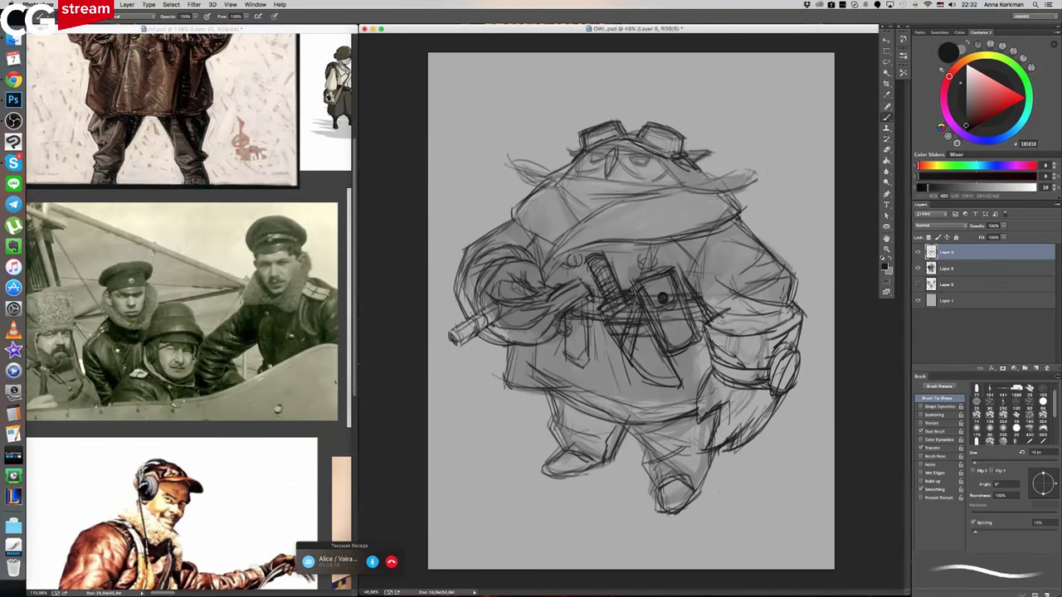
mouse_move(710, 231)
left_mouse_down()
mouse_move(750, 242)
mouse_move(723, 236)
left_mouse_up()
left_click_drag(515, 214, 490, 226)
mouse_move(710, 240)
left_mouse_down()
mouse_move(765, 234)
mouse_move(742, 241)
mouse_move(759, 244)
left_mouse_up()
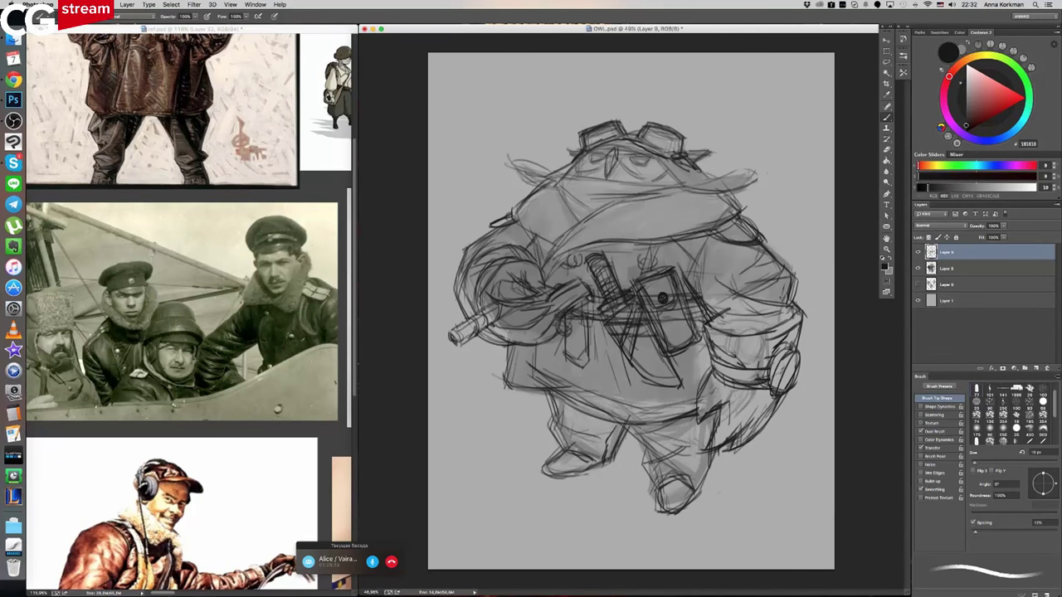
left_click_drag(509, 211, 487, 233)
- Redraw the scarf's side contours, the pointed tips jutting from both sides of the head and a scarf fold
left_click_drag(529, 194, 511, 207)
left_click_drag(736, 197, 741, 217)
left_click_drag(714, 179, 730, 194)
left_click_drag(692, 161, 748, 186)
left_click_drag(511, 159, 546, 183)
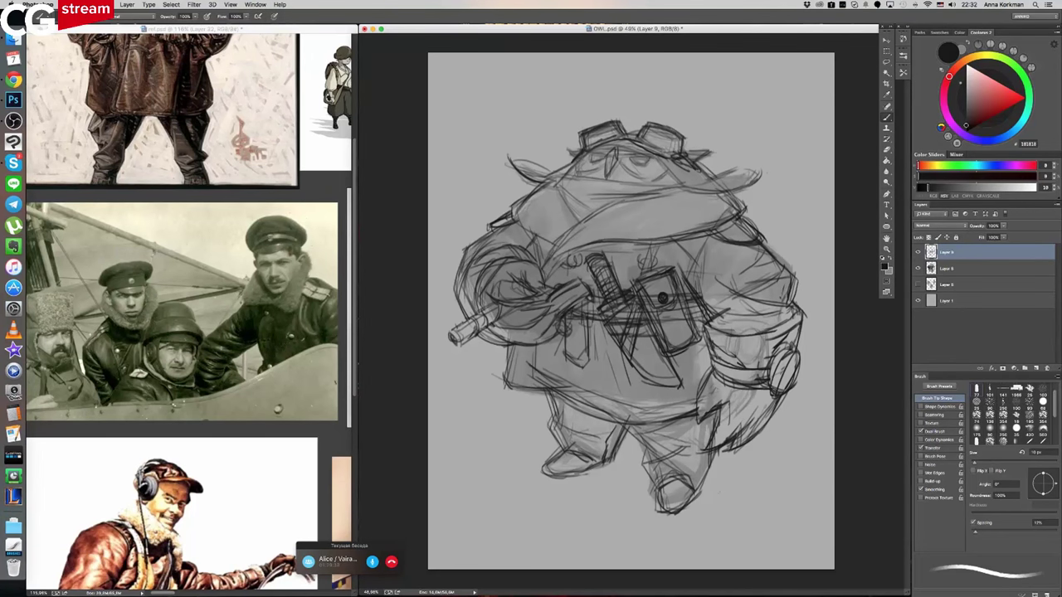
left_click_drag(555, 181, 573, 213)
left_click_drag(555, 181, 582, 223)
- Examine the trousers, boots and straps of the illustrated pilots and the strapped armor photo in the reference sheet
left_click(274, 342)
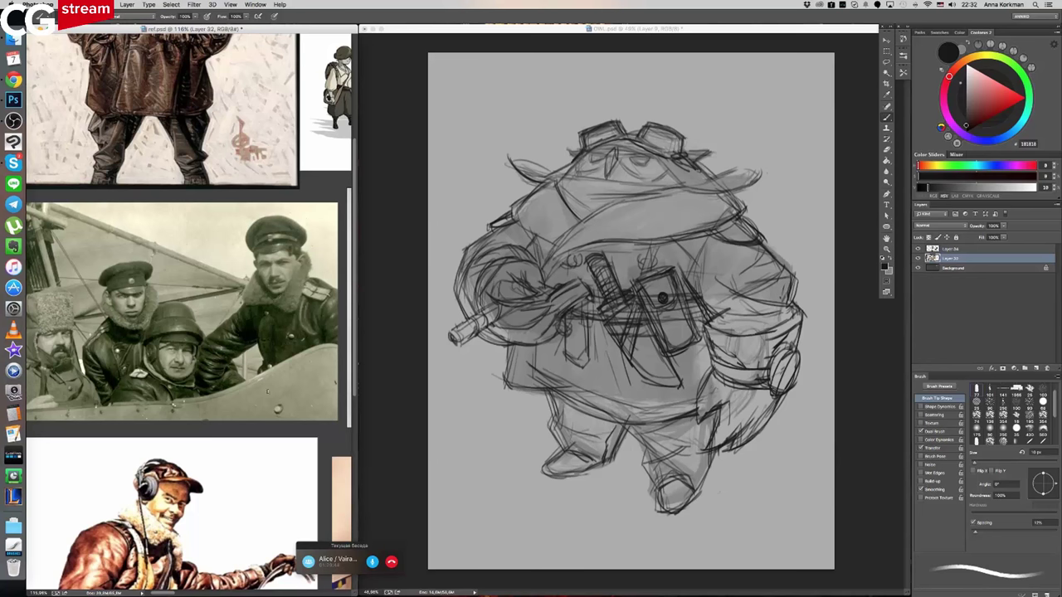
scroll(278, 409, "down", 5)
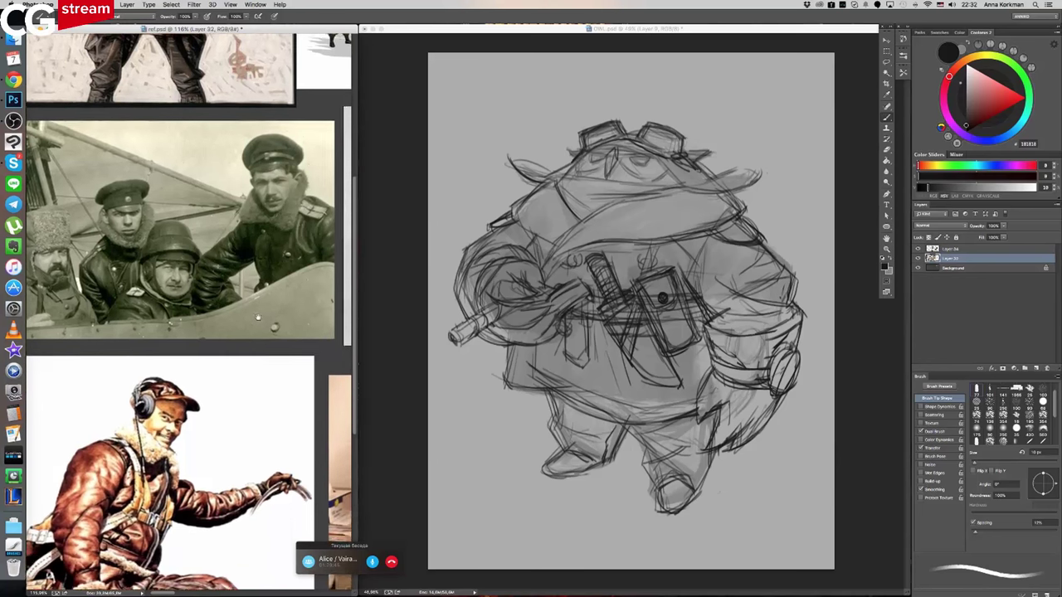
scroll(259, 358, "down", 5)
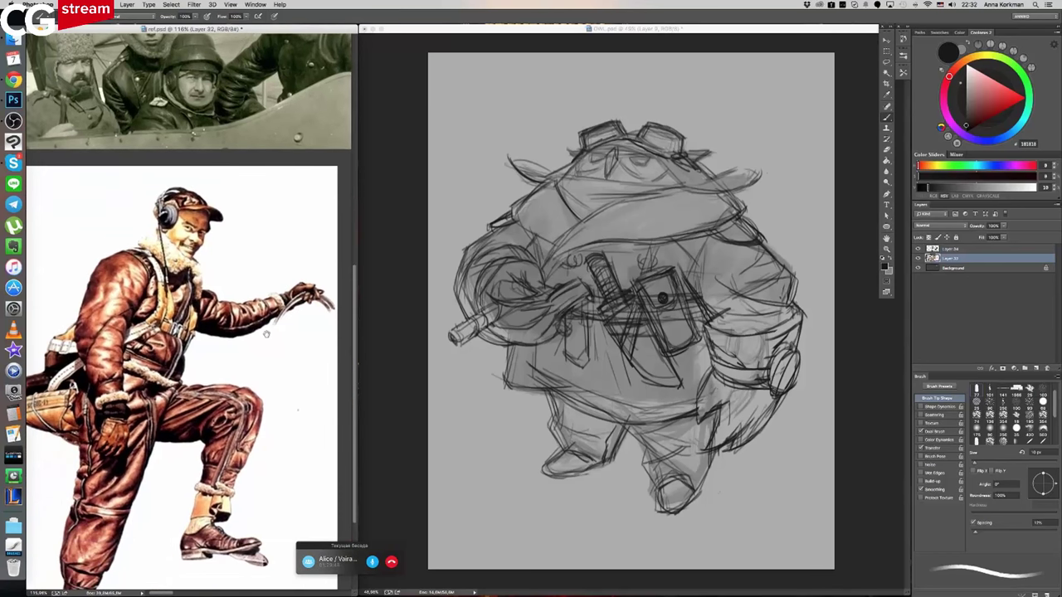
scroll(261, 343, "down", 5)
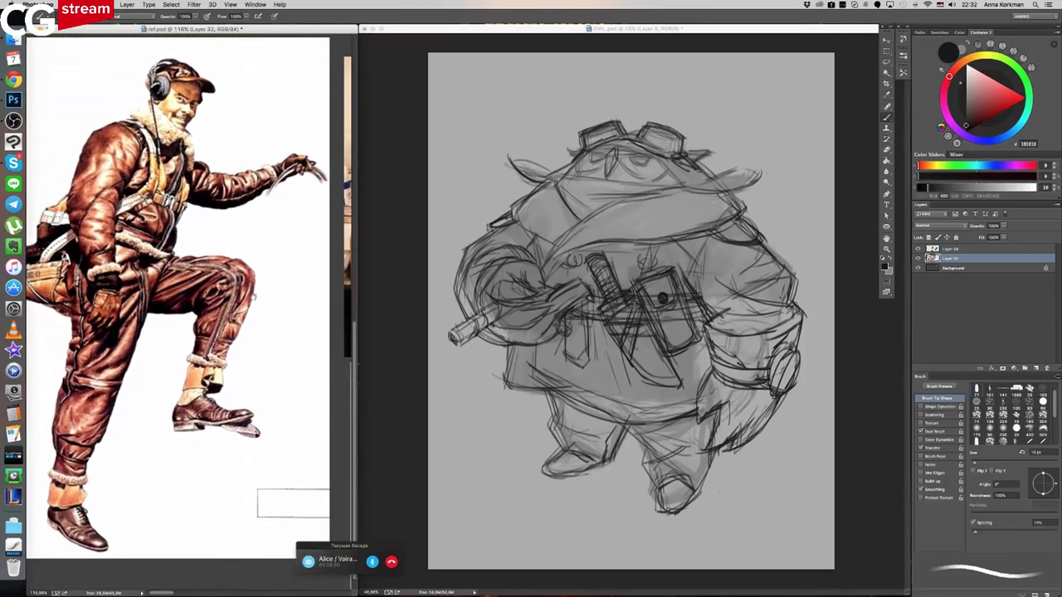
scroll(214, 319, "right", 6)
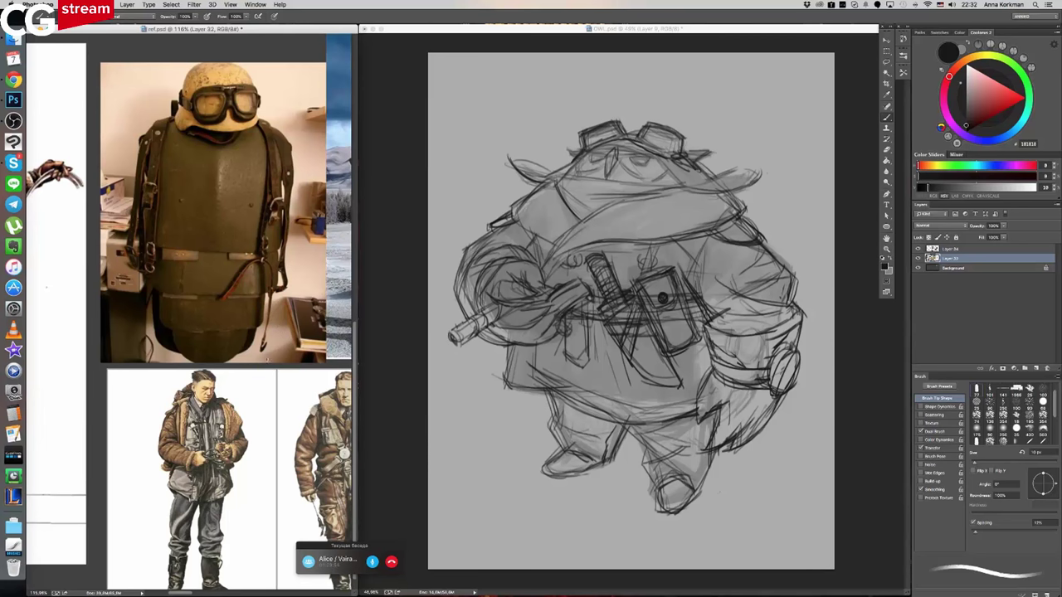
scroll(273, 380, "down", 1)
scroll(274, 380, "right", 1)
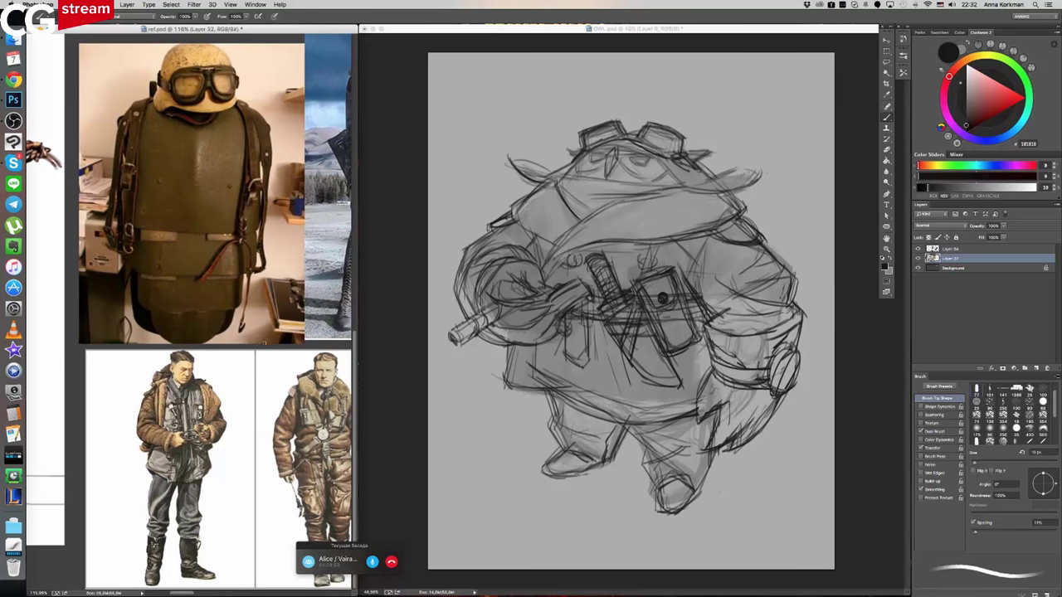
- Draw a buckled strap around the top of the front boot and darken the other leg's outer contour
left_click(689, 449)
left_click_drag(640, 426, 665, 433)
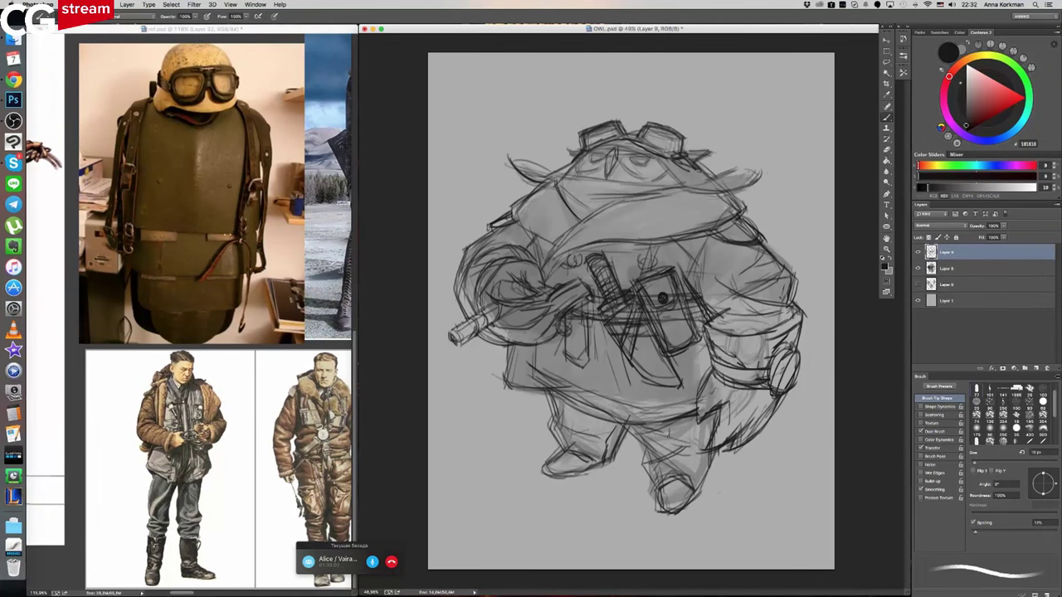
mouse_move(650, 427)
left_mouse_down()
mouse_move(692, 420)
mouse_move(672, 457)
mouse_move(664, 433)
mouse_move(689, 442)
left_mouse_up()
left_click_drag(650, 441, 677, 445)
left_click_drag(679, 443, 696, 429)
left_click_drag(696, 430, 687, 451)
mouse_move(686, 430)
left_mouse_down()
mouse_move(691, 452)
mouse_move(689, 441)
left_mouse_up()
left_click_drag(654, 447, 700, 430)
left_click_drag(695, 468, 702, 428)
mouse_move(559, 394)
left_mouse_down()
mouse_move(569, 447)
mouse_move(571, 412)
mouse_move(562, 451)
mouse_move(592, 465)
left_mouse_up()
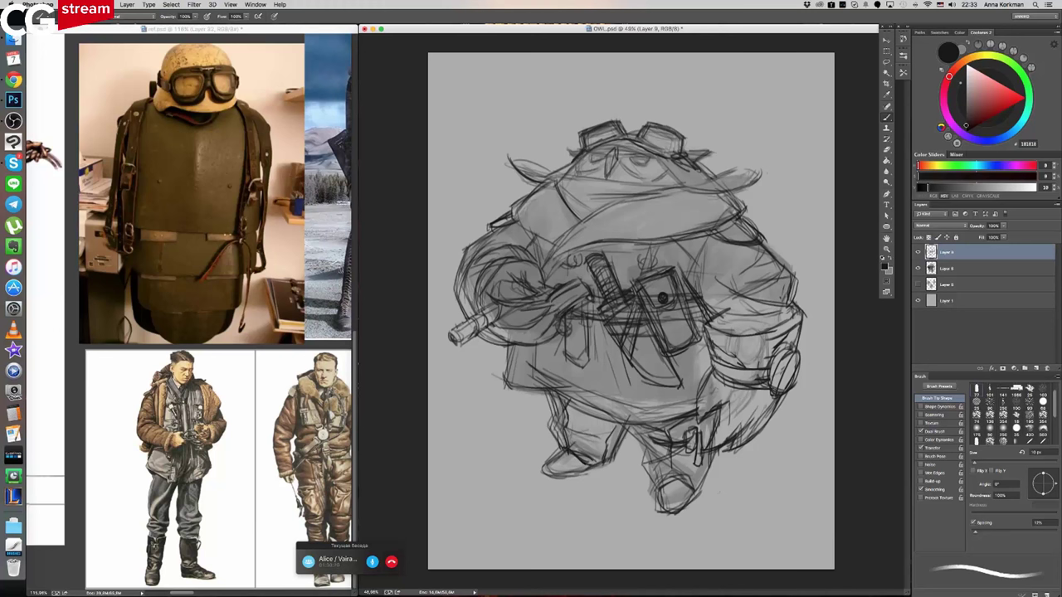
- Add short contour strokes to the owl's back leg, the coat's hem corner and the scarf
mouse_move(551, 415)
left_mouse_down()
mouse_move(579, 407)
mouse_move(584, 418)
mouse_move(553, 427)
mouse_move(554, 408)
left_mouse_up()
left_click_drag(530, 370, 544, 381)
left_click_drag(632, 197, 614, 201)
- Check the walking pilot's boots in the reference sheet and redraw the toes and soles of both owl boots
left_click(345, 415)
left_click_drag(345, 415, 305, 415)
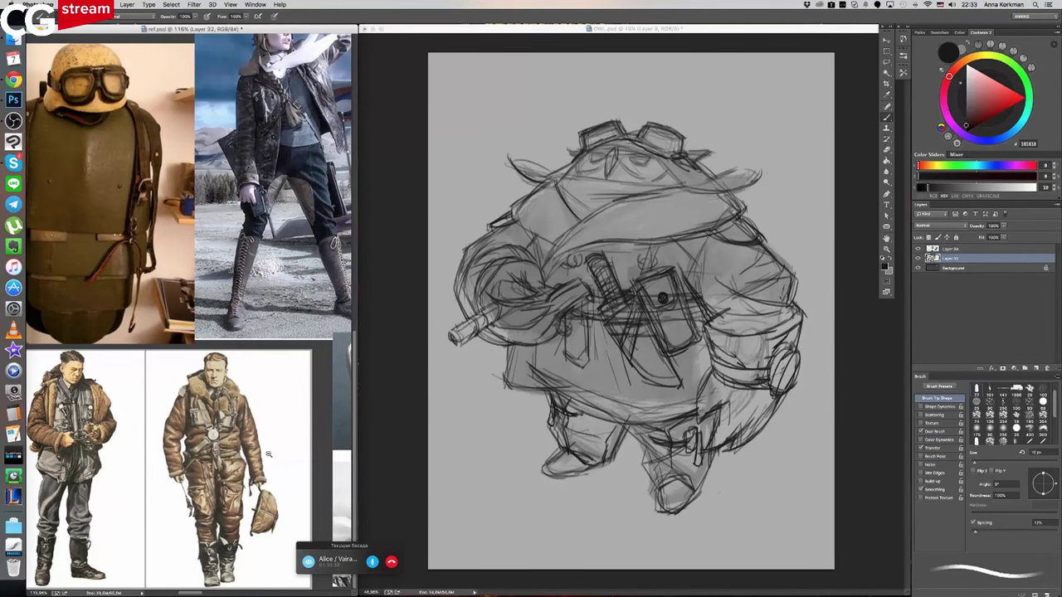
scroll(274, 455, "up", 3)
scroll(277, 462, "up", 3)
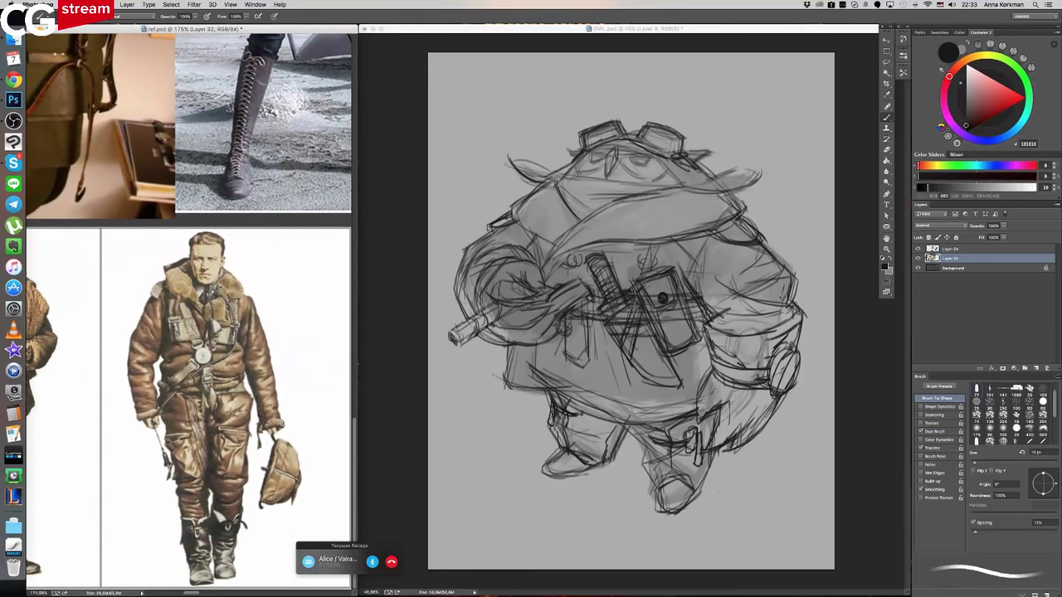
left_click(688, 488)
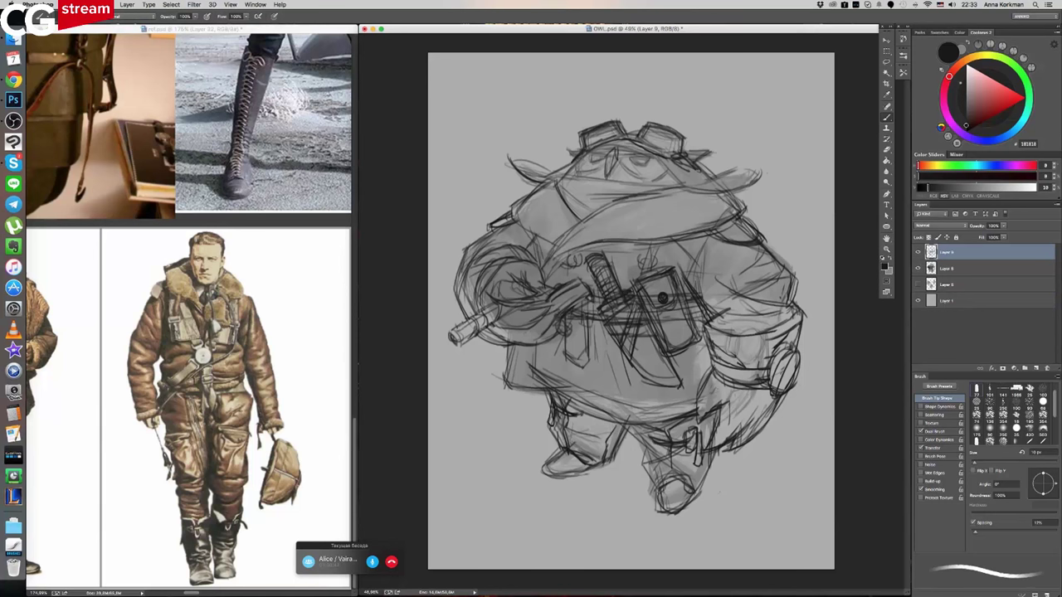
mouse_move(574, 458)
left_mouse_down()
mouse_move(589, 466)
mouse_move(566, 469)
left_mouse_up()
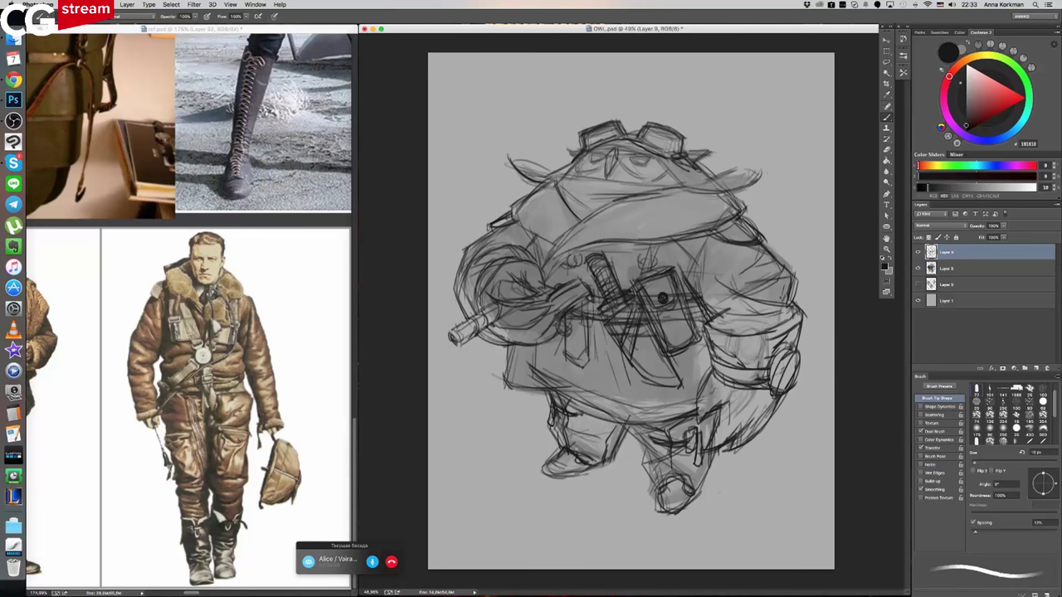
mouse_move(667, 499)
left_mouse_down()
mouse_move(686, 496)
mouse_move(676, 516)
mouse_move(657, 505)
mouse_move(689, 513)
left_mouse_up()
mouse_move(544, 459)
left_mouse_down()
mouse_move(564, 472)
mouse_move(578, 456)
left_mouse_up()
mouse_move(571, 474)
left_mouse_down()
mouse_move(609, 463)
mouse_move(577, 472)
left_mouse_up()
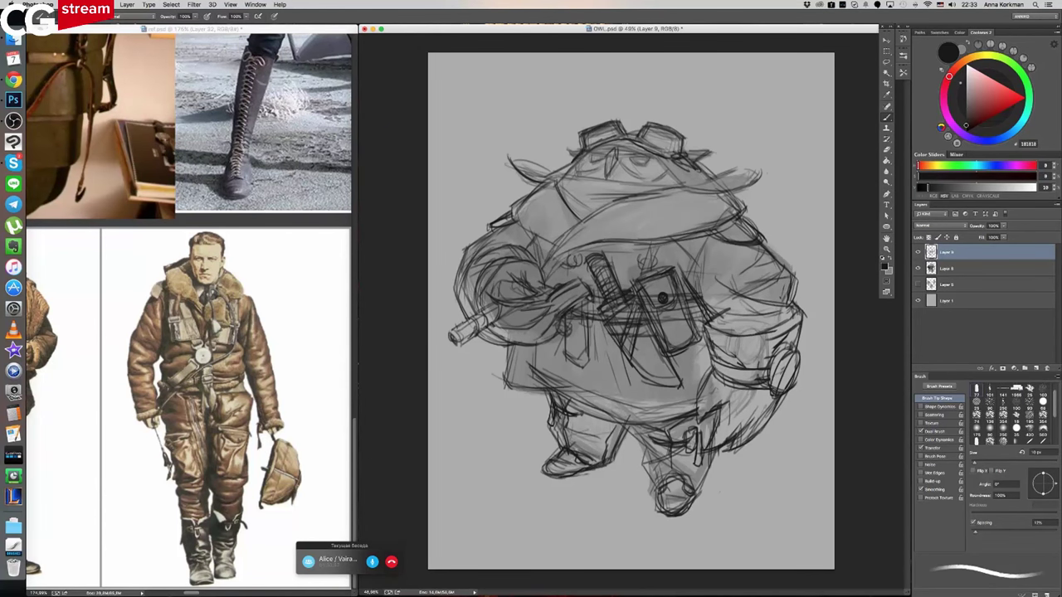
- Darken the side contours of both legs and the coat's hem and front edge
left_click_drag(654, 484, 633, 425)
left_click_drag(548, 428, 546, 401)
mouse_move(702, 466)
left_mouse_down()
mouse_move(698, 432)
mouse_move(659, 421)
left_mouse_up()
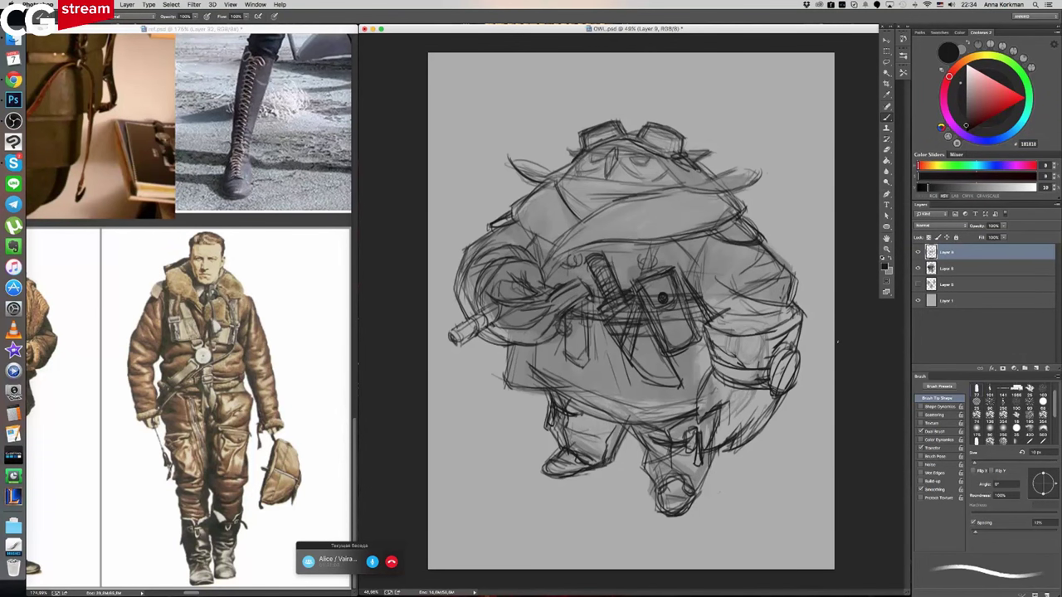
left_click_drag(529, 372, 636, 421)
left_click_drag(537, 342, 530, 370)
- Reinforce the scarf's overlapping edges and side contours and the outline of the head beside the goggles
left_click_drag(566, 231, 541, 278)
left_click_drag(613, 200, 571, 230)
mouse_move(512, 206)
left_mouse_down()
mouse_move(527, 232)
mouse_move(555, 249)
left_mouse_up()
left_click_drag(747, 194, 741, 224)
left_click_drag(694, 156, 715, 181)
left_click_drag(688, 156, 711, 177)
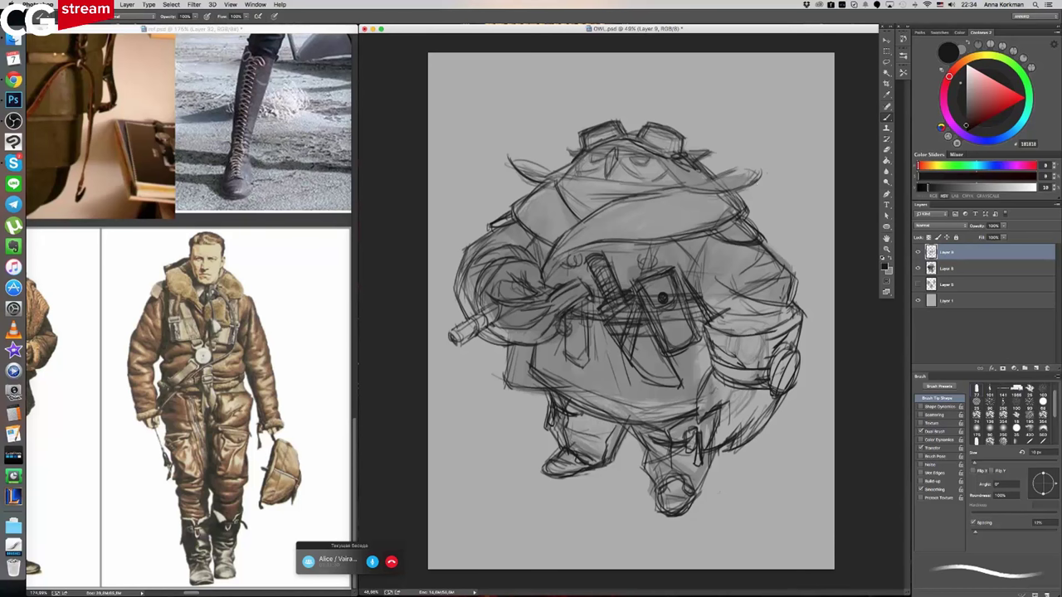
- Darken the goggles' lower edges and refine the lines of the bent arm and the opposite sleeve's shoulder seam
left_click_drag(689, 133, 684, 151)
left_click_drag(624, 133, 637, 131)
left_click_drag(539, 306, 556, 300)
left_click_drag(504, 341, 531, 334)
mouse_move(483, 267)
left_mouse_down()
mouse_move(471, 303)
mouse_move(482, 273)
left_mouse_up()
left_click_drag(708, 235, 690, 259)
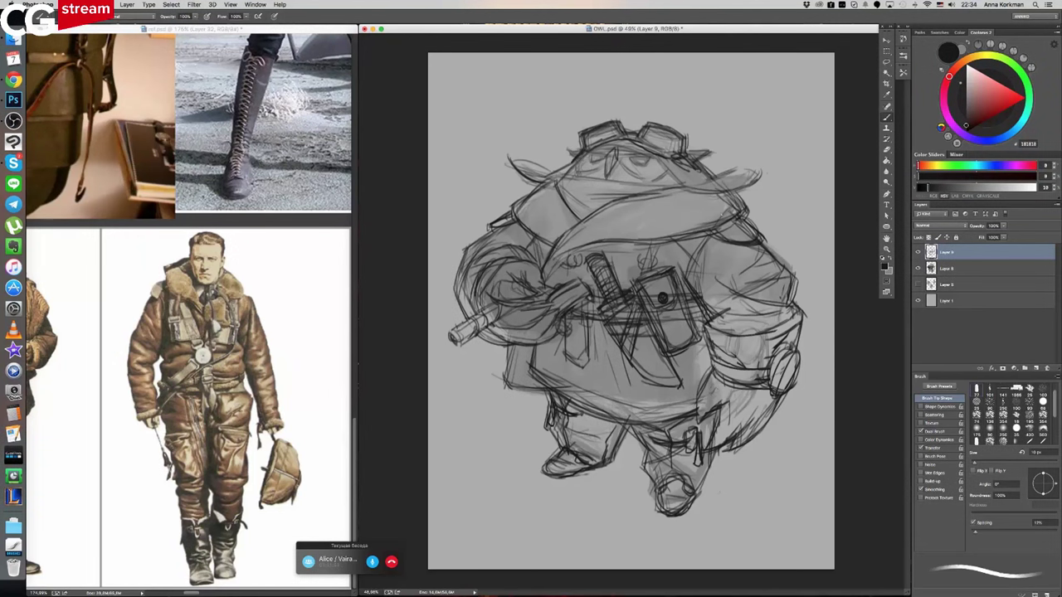
- Draw two round buttons on the coat below the scarf and strengthen the coat's lower side corner
mouse_move(562, 264)
left_mouse_down()
mouse_move(572, 253)
mouse_move(579, 264)
mouse_move(648, 259)
left_mouse_up()
mouse_move(531, 367)
left_mouse_down()
mouse_move(530, 385)
mouse_move(549, 393)
left_mouse_up()
left_click_drag(526, 378, 556, 396)
left_click_drag(511, 347, 503, 378)
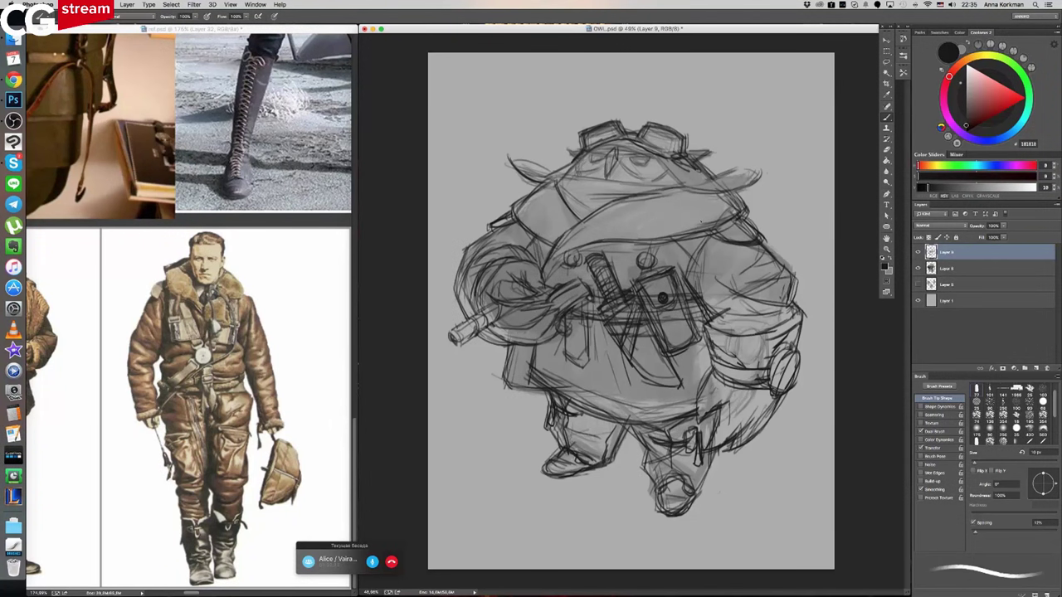
- Redraw the shoulder seam and the scarf's lower edge, and erase stray lines around the scarf and coat hem
left_click_drag(726, 231, 696, 277)
mouse_move(724, 218)
left_mouse_down()
mouse_move(752, 231)
mouse_move(756, 223)
mouse_move(680, 231)
left_mouse_up()
key("e")
mouse_move(750, 209)
left_mouse_down()
mouse_move(718, 199)
mouse_move(732, 203)
mouse_move(715, 216)
mouse_move(735, 217)
mouse_move(632, 201)
left_mouse_up()
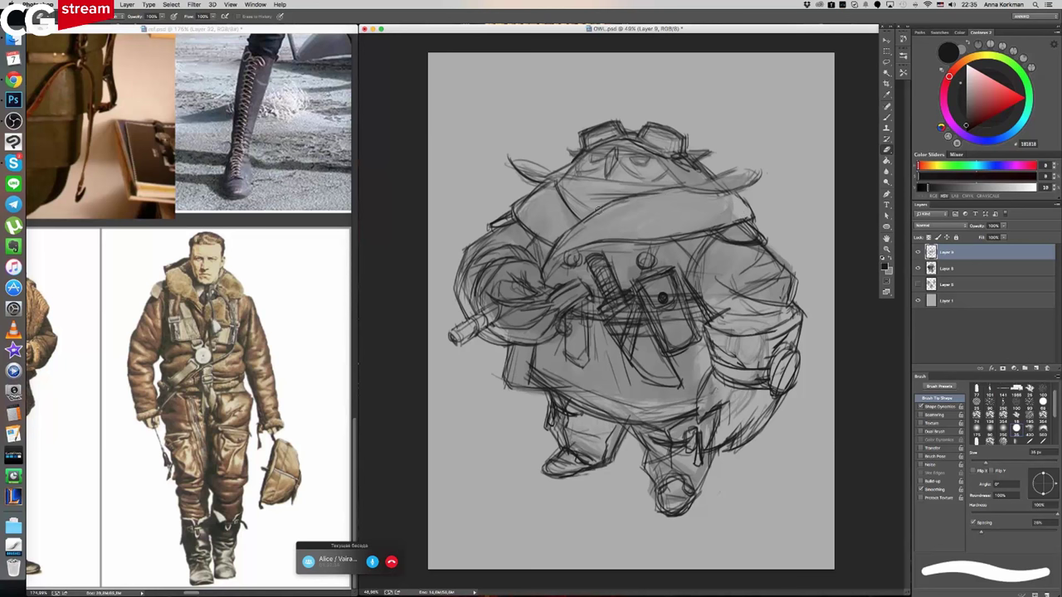
mouse_move(554, 176)
left_mouse_down()
mouse_move(546, 204)
mouse_move(518, 212)
left_mouse_up()
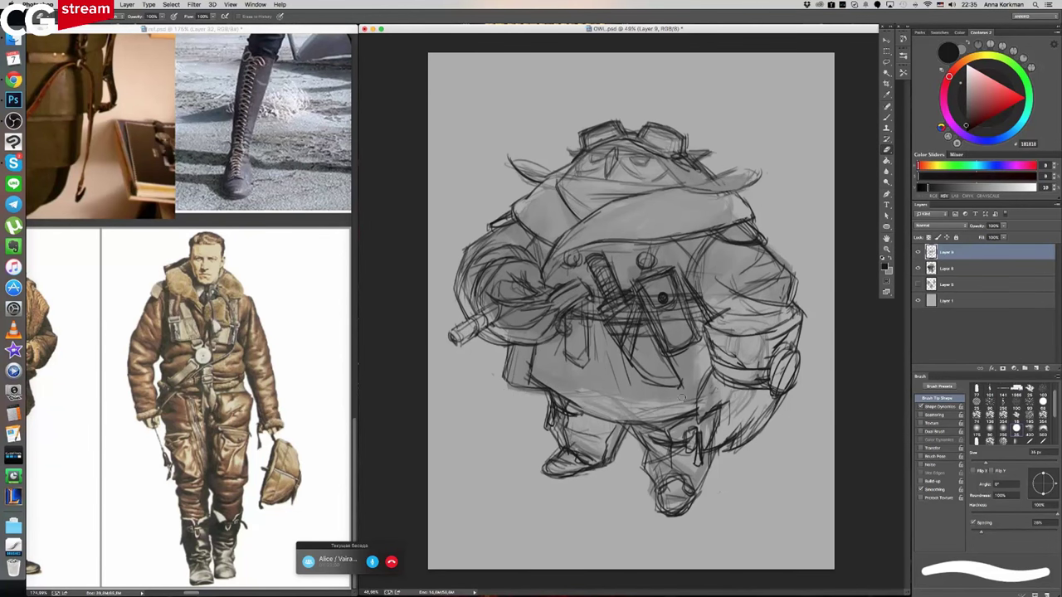
- Erase the tangled lines between the dagger and the belt pouch and redraw the crossing straps there
mouse_move(633, 362)
left_mouse_down()
mouse_move(661, 375)
mouse_move(651, 347)
left_mouse_up()
key("b")
mouse_move(627, 334)
left_mouse_down()
mouse_move(652, 320)
mouse_move(624, 320)
mouse_move(652, 335)
mouse_move(628, 363)
mouse_move(654, 338)
left_mouse_up()
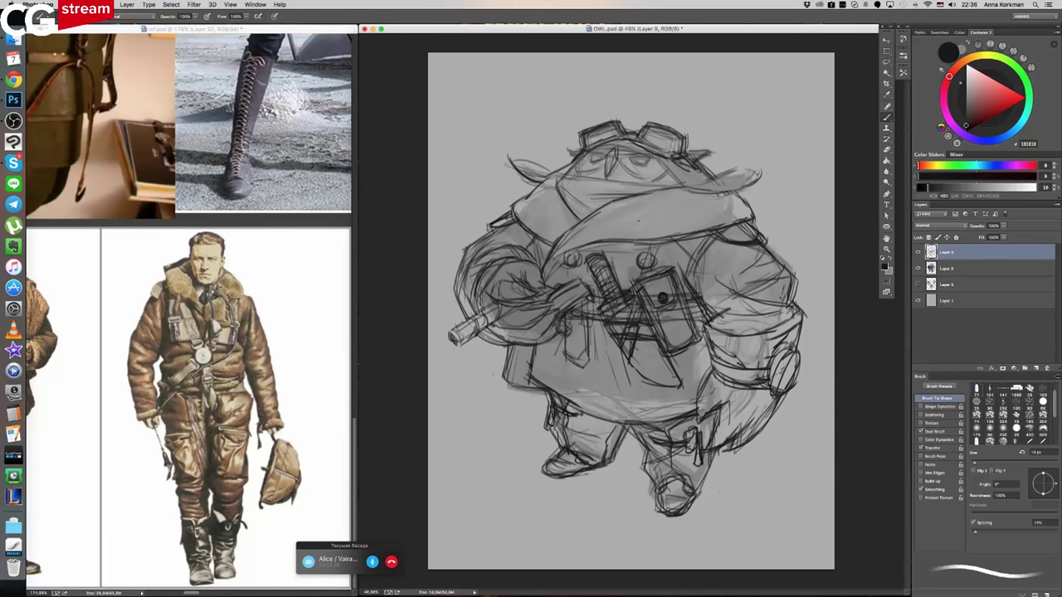
key("e")
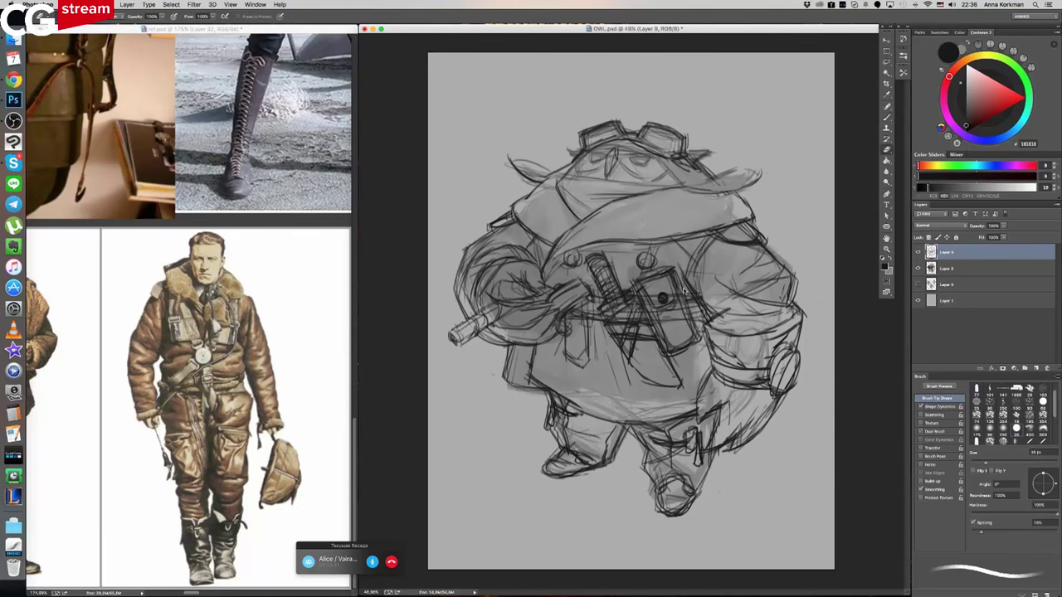
mouse_move(611, 326)
left_mouse_down()
mouse_move(637, 335)
mouse_move(626, 342)
mouse_move(640, 304)
mouse_move(654, 309)
mouse_move(632, 312)
mouse_move(640, 308)
mouse_move(635, 321)
mouse_move(646, 327)
mouse_move(637, 330)
mouse_move(654, 336)
mouse_move(619, 333)
mouse_move(656, 326)
left_mouse_up()
key("b")
left_click_drag(626, 324, 654, 327)
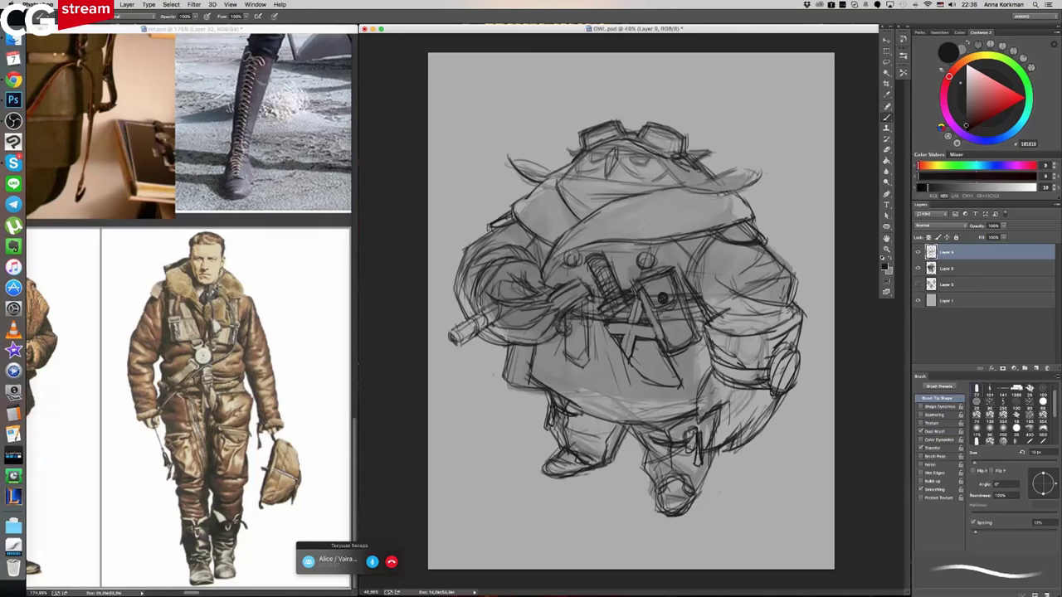
- Outline the pointed sheath hanging below the straps and darken the two coat buttons
mouse_move(611, 327)
left_mouse_down()
mouse_move(636, 338)
mouse_move(654, 329)
mouse_move(652, 383)
left_mouse_up()
left_click_drag(655, 341, 679, 384)
left_click_drag(666, 360, 682, 390)
left_click_drag(583, 253, 654, 260)
mouse_move(561, 257)
left_mouse_down()
mouse_move(569, 269)
mouse_move(583, 264)
left_mouse_up()
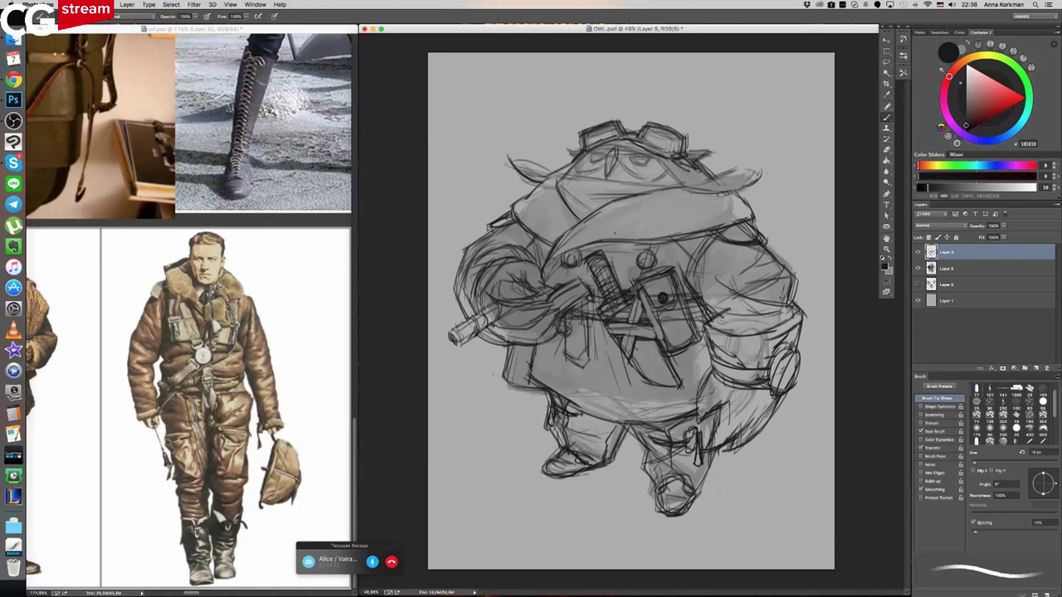
left_click_drag(637, 250, 692, 283)
- Firm up the top of the back boot, the pointed tip beside the head and the goggles' outlines
left_click_drag(554, 399, 564, 407)
mouse_move(664, 170)
left_mouse_down()
mouse_move(694, 191)
mouse_move(758, 174)
left_mouse_up()
mouse_move(649, 127)
left_mouse_down()
mouse_move(680, 138)
mouse_move(673, 154)
left_mouse_up()
left_click_drag(642, 135, 692, 155)
mouse_move(570, 148)
left_mouse_down()
mouse_move(583, 151)
mouse_move(571, 154)
left_mouse_up()
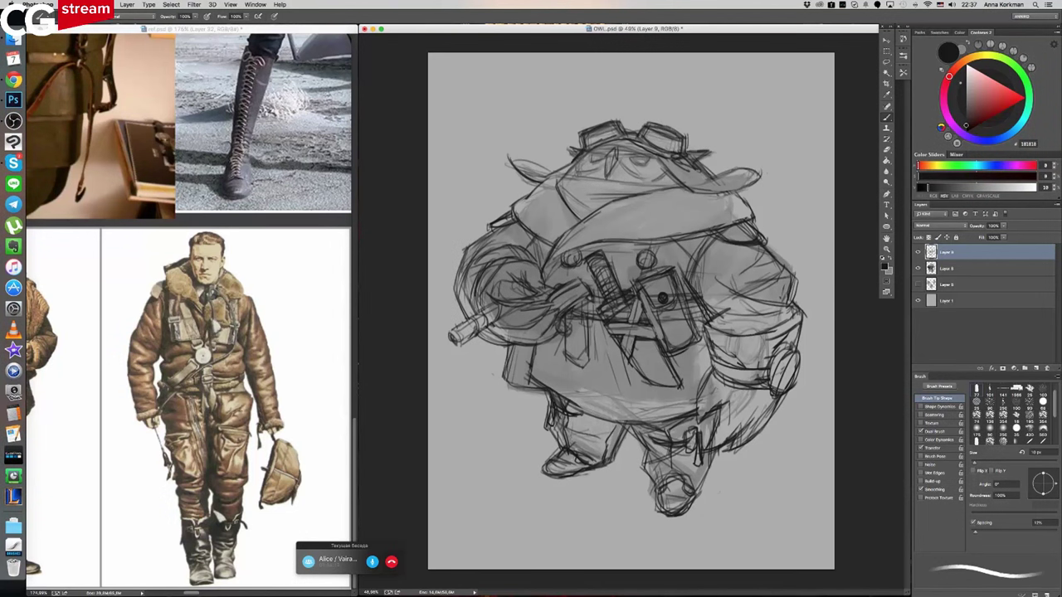
- Undo the flip of the line layer and merge the line sketch with the gray value layer
key("super+shift+h")
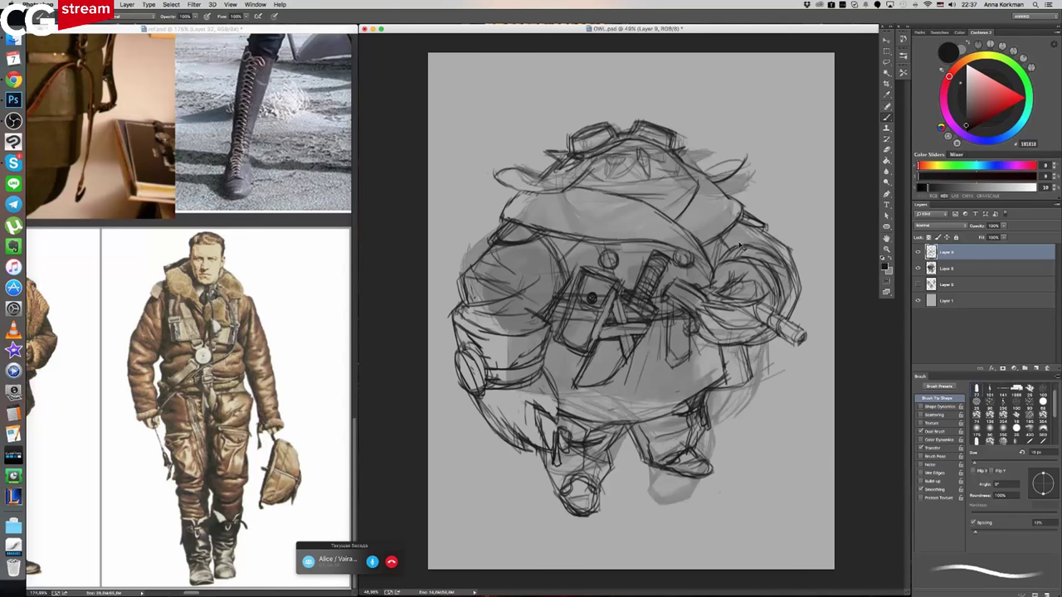
key("super+z")
left_click(944, 270, "shift")
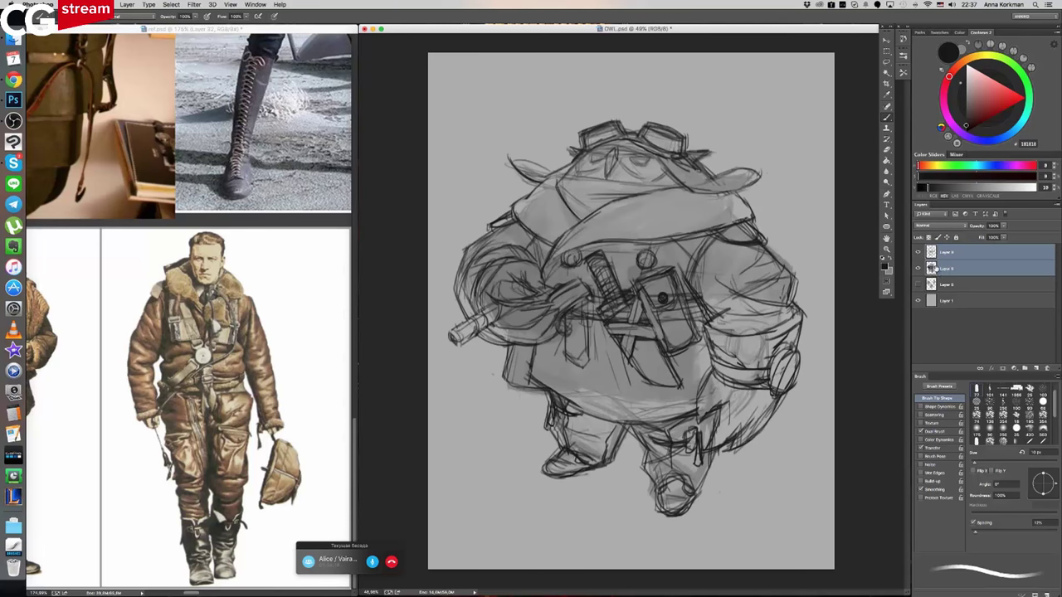
key("ctrl+e")
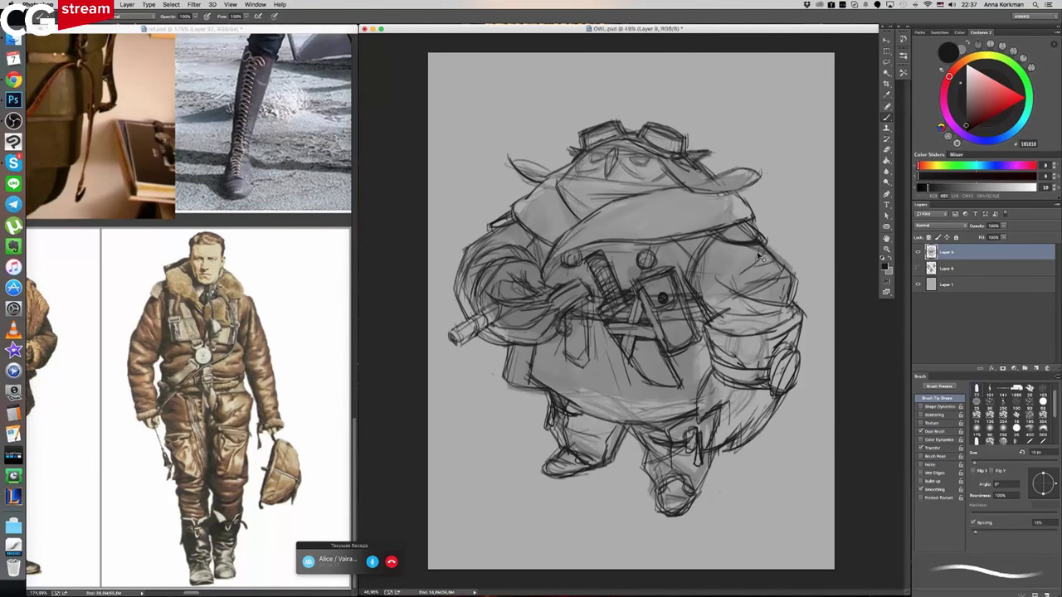
- Mirror the merged drawing horizontally back and forth to check the owl's silhouette and balance
key("h")
key("h")
key("h")
key("h")
key("h")
key("h")
key("h")
key("h")
key("h")
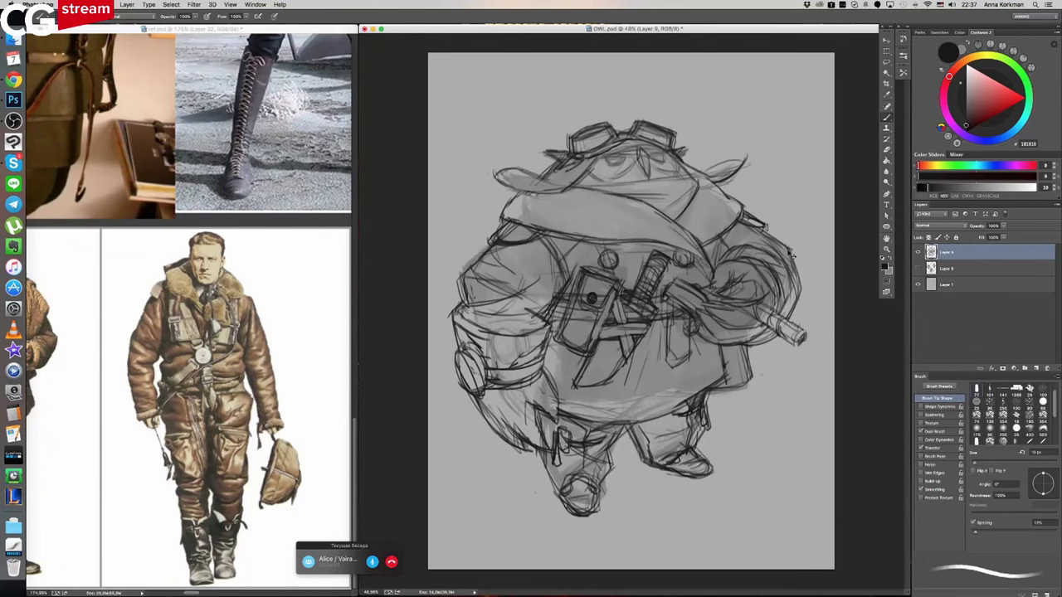
key("h")
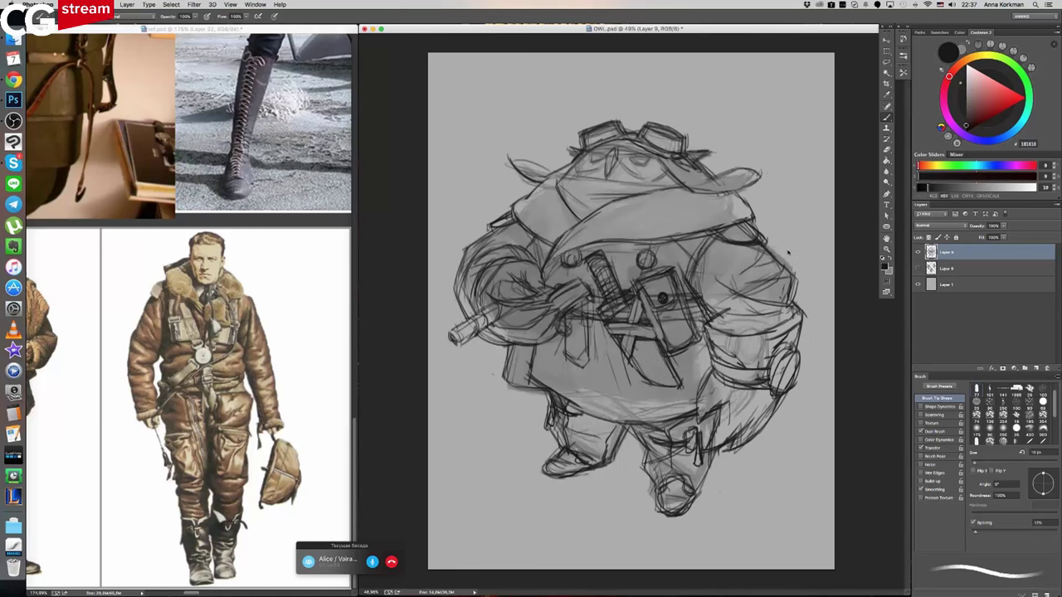
- Add a new layer above the sketch, fade the merged sketch to about 31% opacity and make the new layer active
left_click(1036, 368)
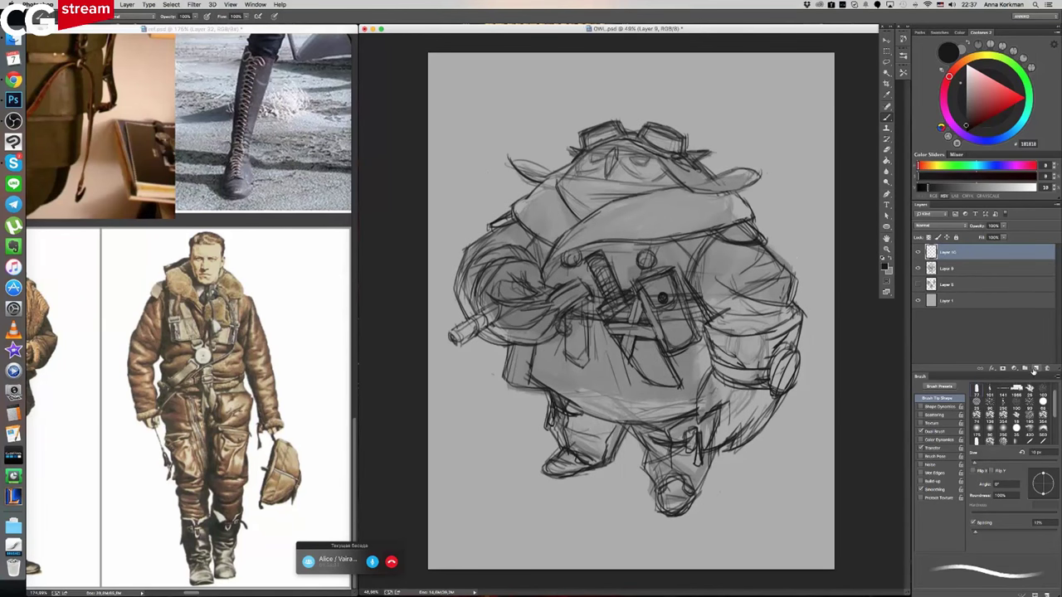
left_click(952, 270)
left_click(1004, 226)
left_click_drag(1005, 238, 977, 237)
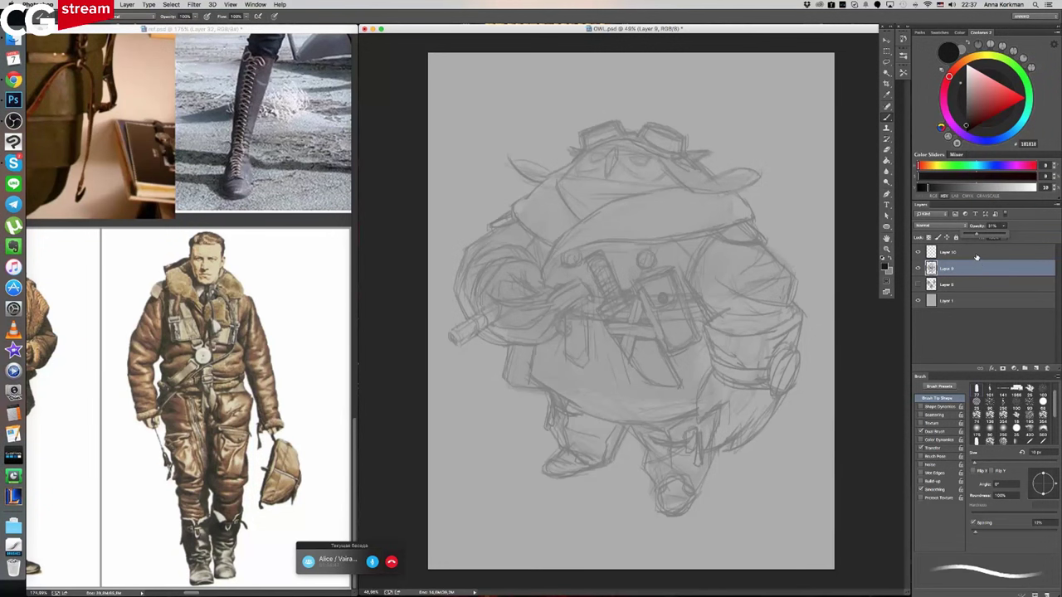
left_click(952, 255)
left_click(951, 253)
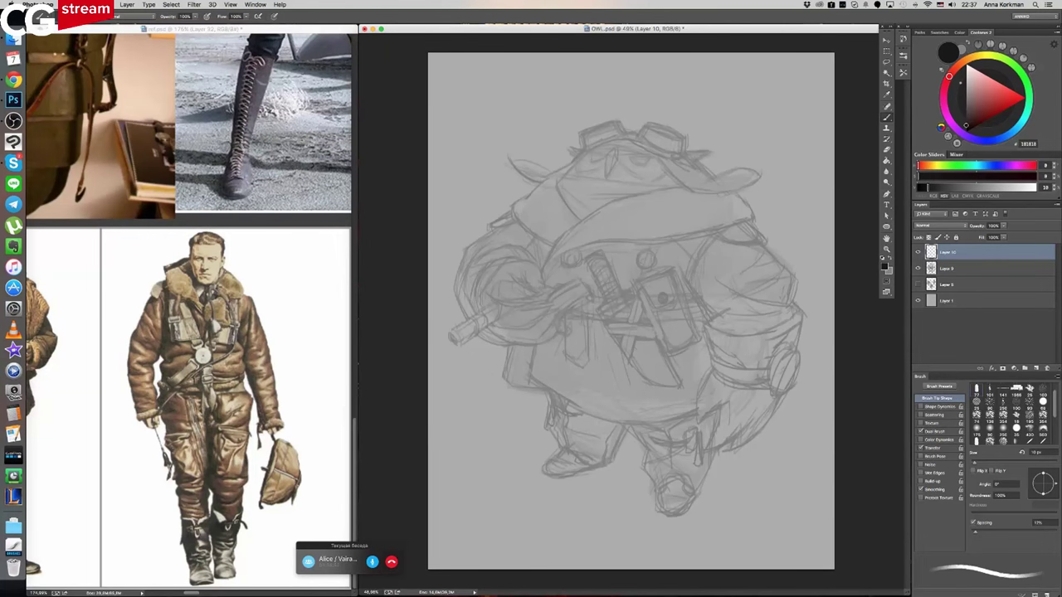
- Examine the aviator clothing, gear and owl photos across the reference sheet
left_click(287, 303)
scroll(299, 305, "down", 3)
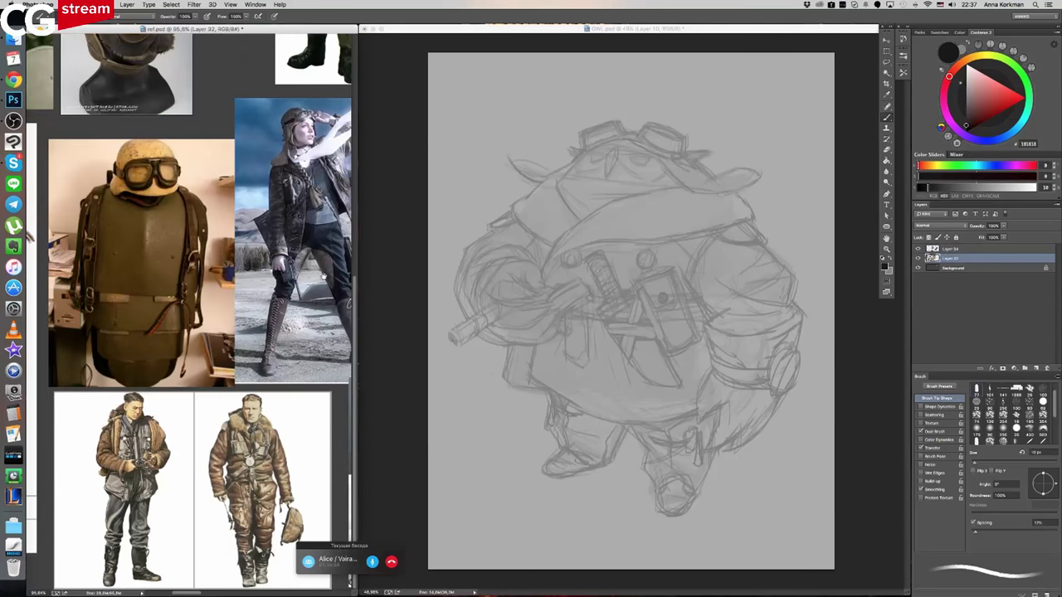
scroll(323, 276, "right", 5)
scroll(188, 315, "right", 2)
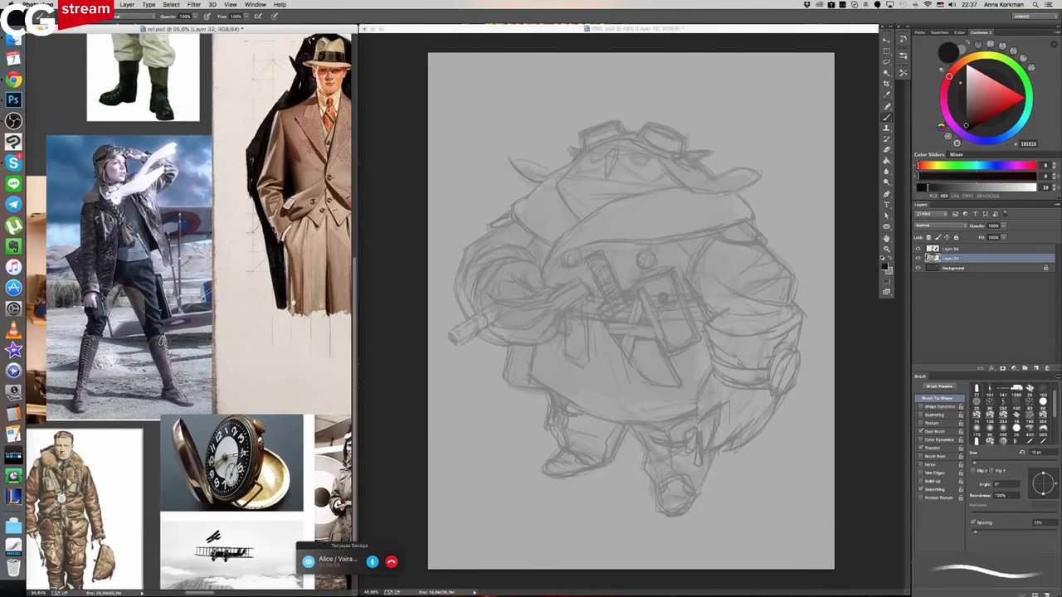
scroll(189, 312, "right", 5)
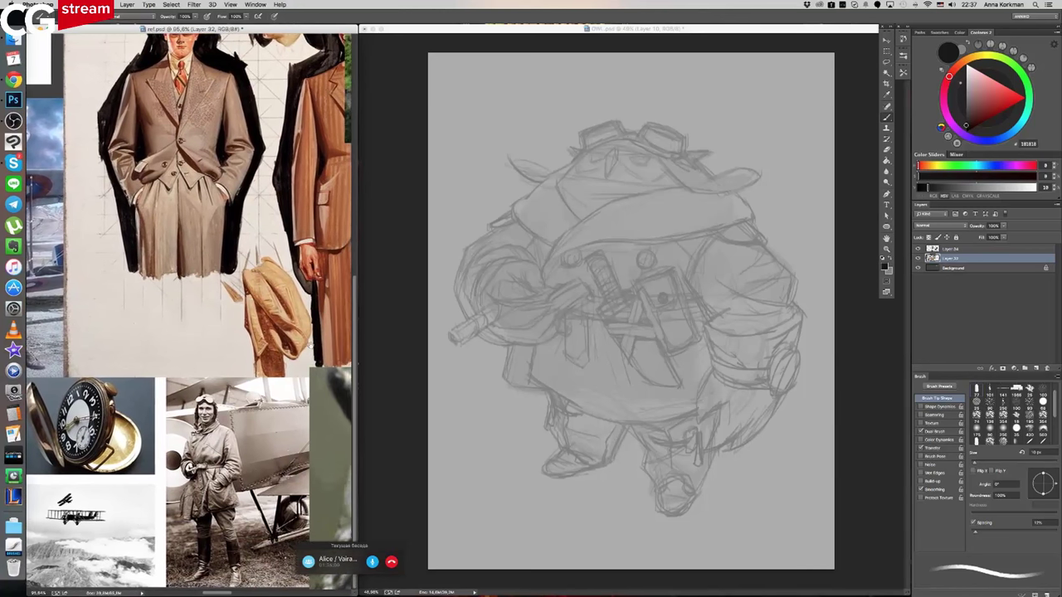
scroll(238, 346, "right", 4)
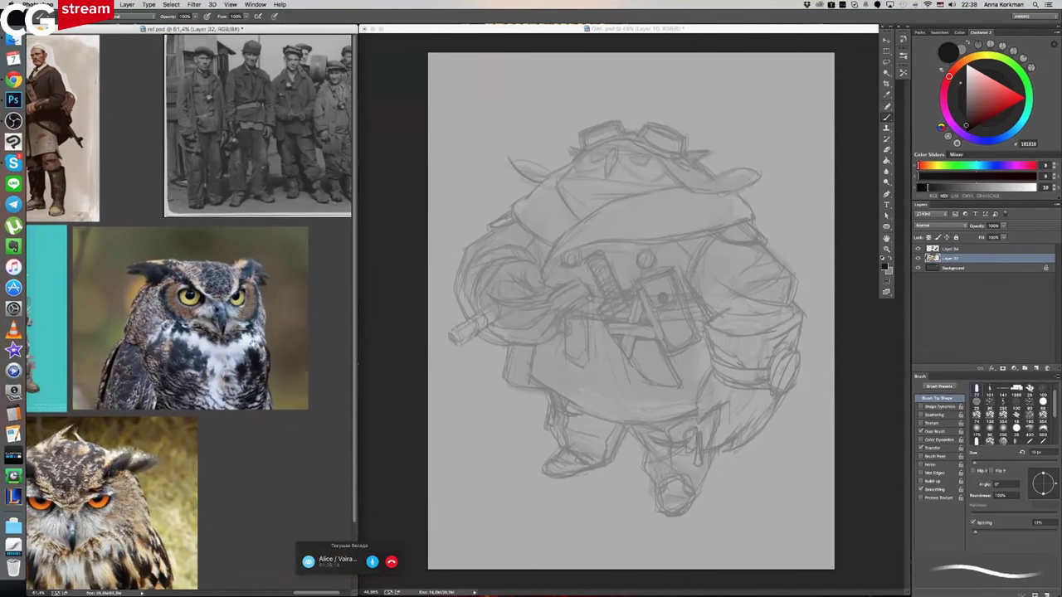
left_click_drag(116, 348, 284, 347)
mouse_move(99, 332)
left_mouse_down()
mouse_move(273, 331)
mouse_move(246, 324)
left_mouse_up()
left_click_drag(55, 315, 278, 311)
scroll(255, 314, "left", 10)
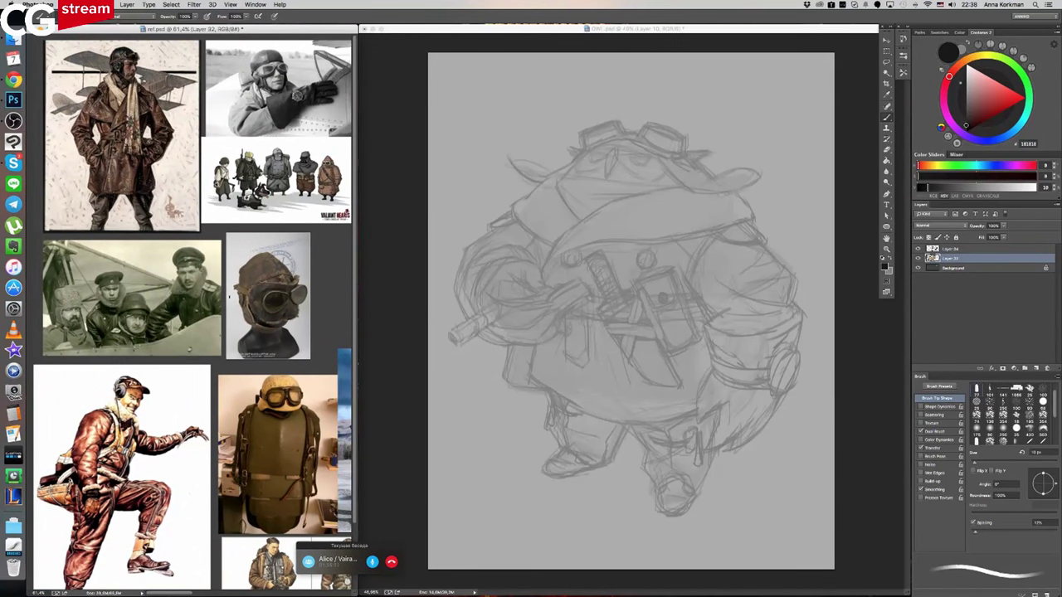
- Trace the belt pouch and the small tip beneath it with clean lines on the new layer
left_click(740, 288)
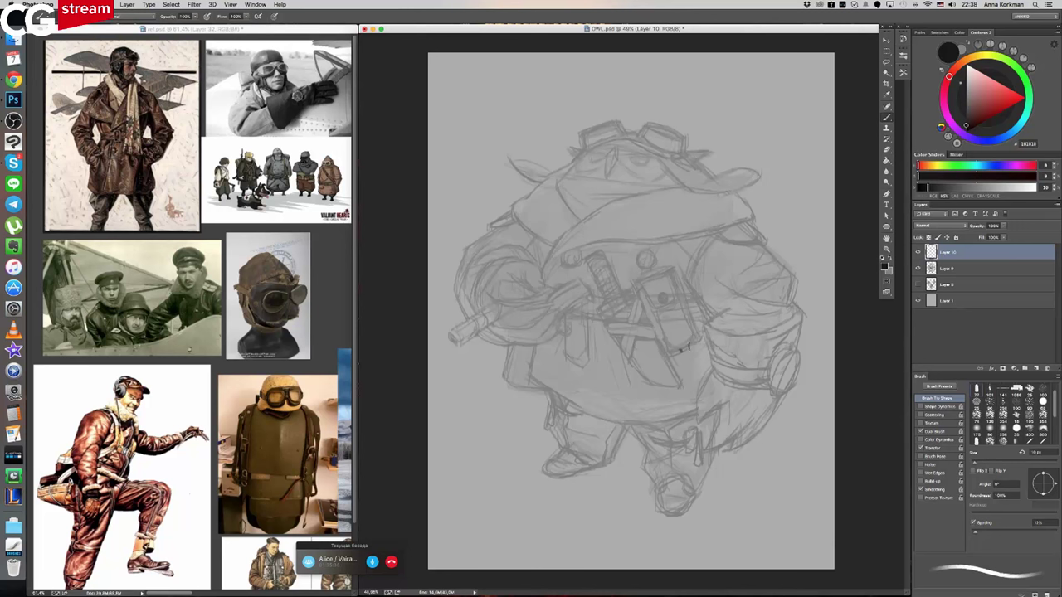
mouse_move(683, 352)
left_mouse_down()
mouse_move(687, 386)
mouse_move(675, 347)
left_mouse_up()
left_click_drag(673, 267, 689, 320)
left_click_drag(655, 312, 666, 345)
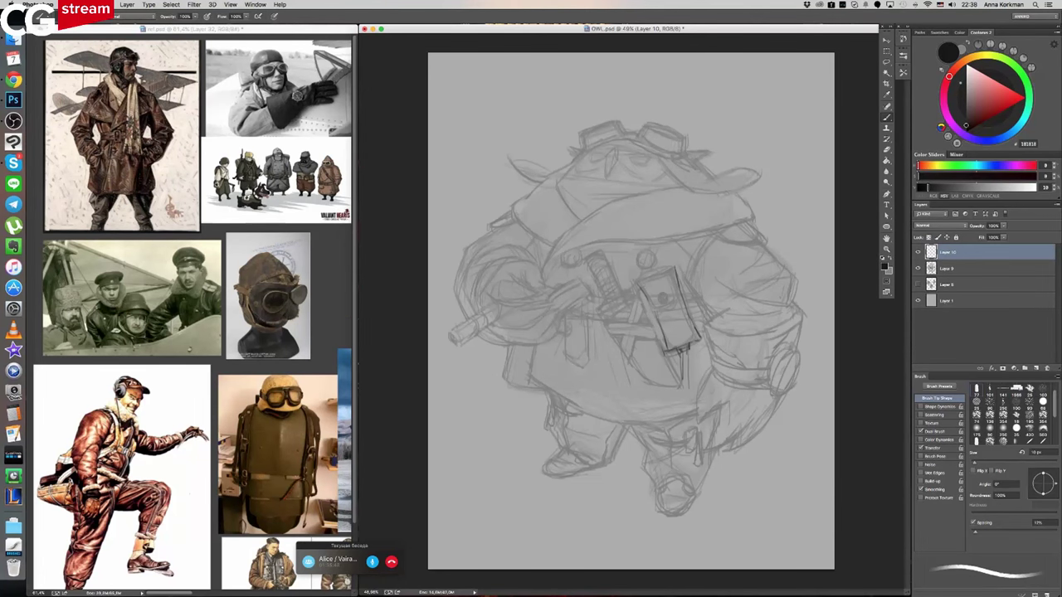
mouse_move(679, 302)
left_mouse_down()
mouse_move(697, 338)
mouse_move(676, 343)
mouse_move(689, 337)
left_mouse_up()
- Trace the scarf's crossing folds, the shoulder strap and the short line between the pouch and the arm
left_click_drag(554, 184, 563, 205)
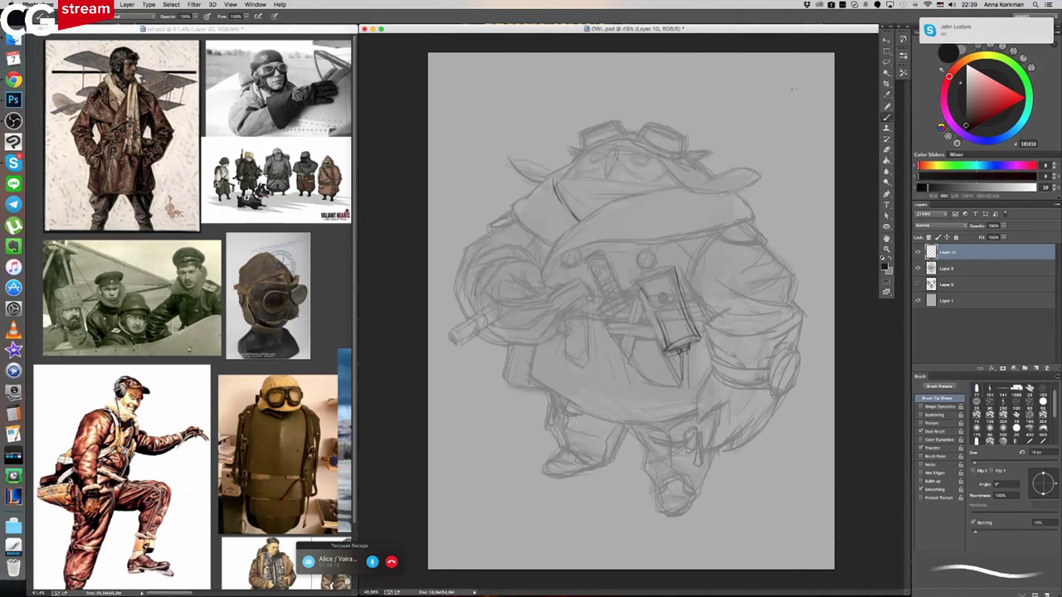
left_click_drag(553, 185, 583, 221)
left_click_drag(561, 236, 630, 196)
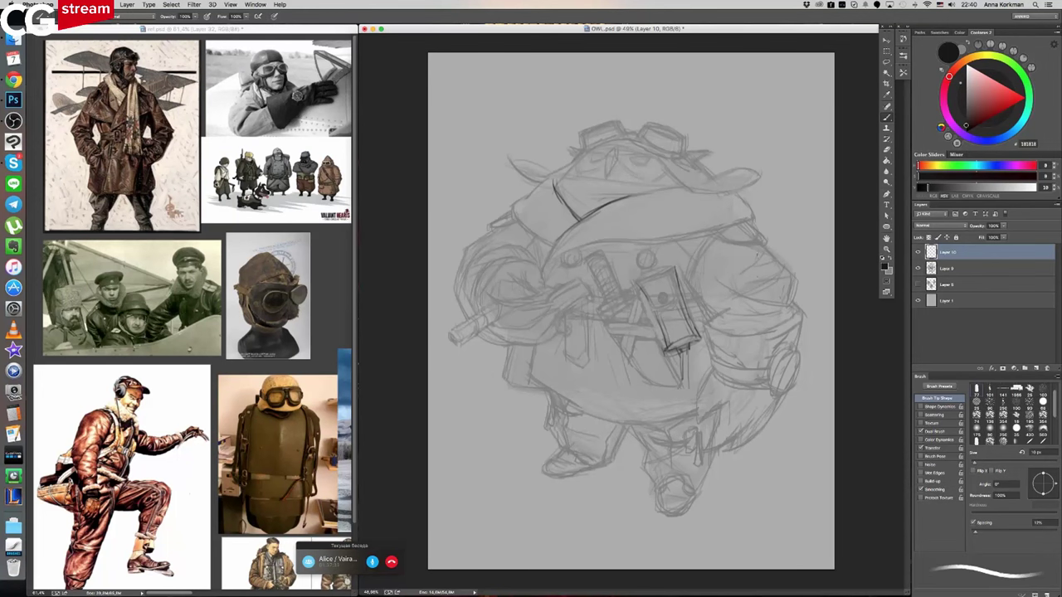
left_click_drag(717, 230, 762, 243)
left_click_drag(695, 293, 713, 321)
- Trace the wing-hand resting on the belt and the edge of the knife sheath beside the pouch with clean lines
scroll(614, 259, "up", 3)
mouse_move(565, 284)
left_mouse_down()
mouse_move(579, 317)
mouse_move(540, 339)
left_mouse_up()
mouse_move(587, 314)
left_mouse_down()
mouse_move(544, 336)
mouse_move(515, 316)
mouse_move(563, 285)
left_mouse_up()
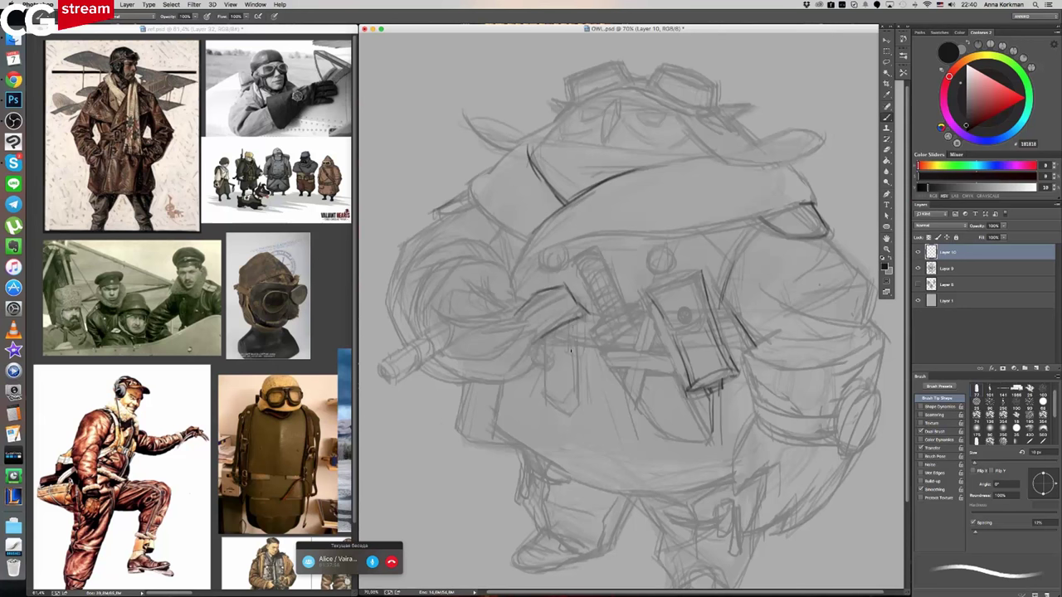
left_click_drag(587, 337, 544, 342)
mouse_move(606, 318)
left_mouse_down()
mouse_move(574, 320)
mouse_move(563, 330)
mouse_move(591, 337)
mouse_move(549, 346)
left_mouse_up()
left_click_drag(662, 408, 642, 436)
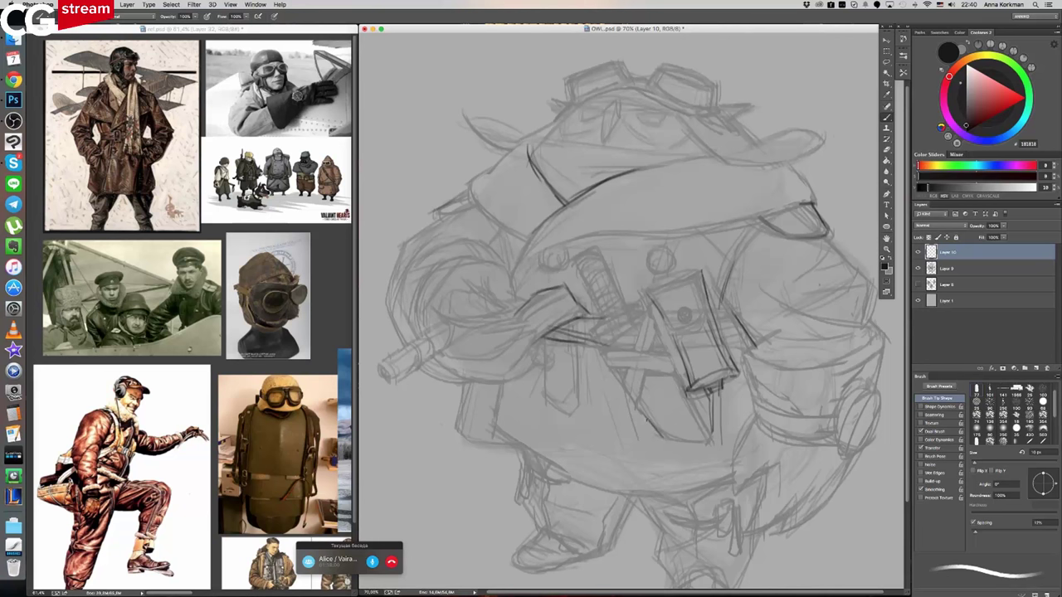
left_click_drag(661, 328, 652, 349)
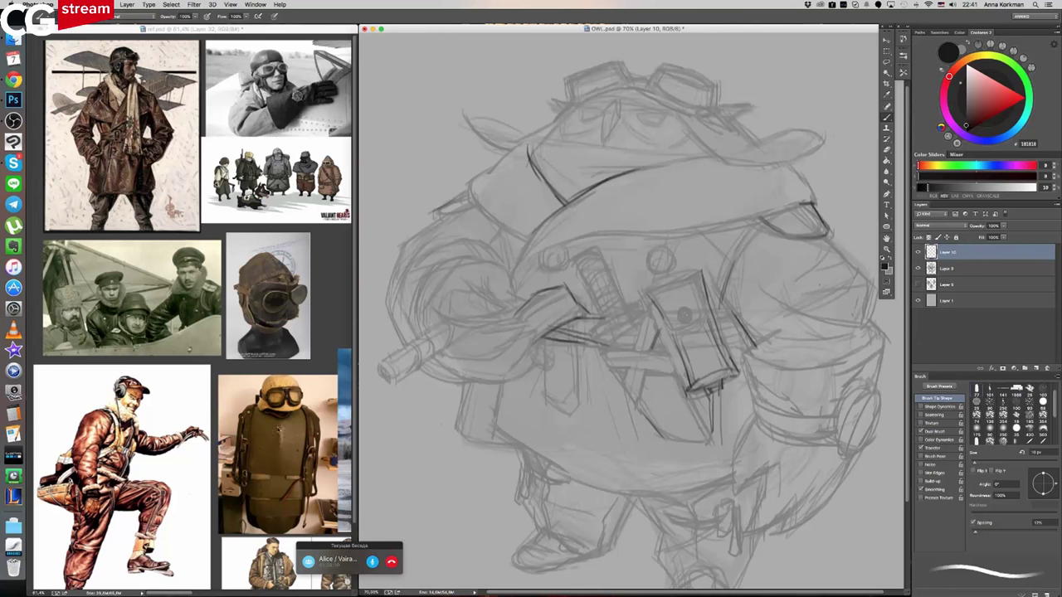
- Enlarge the laced boot and leather flight-suit photos on the reference sheet, and trace the round chest button and the coat lines above the hand
left_click(242, 375)
left_click_drag(289, 432, 145, 358)
scroll(253, 492, "up", 8)
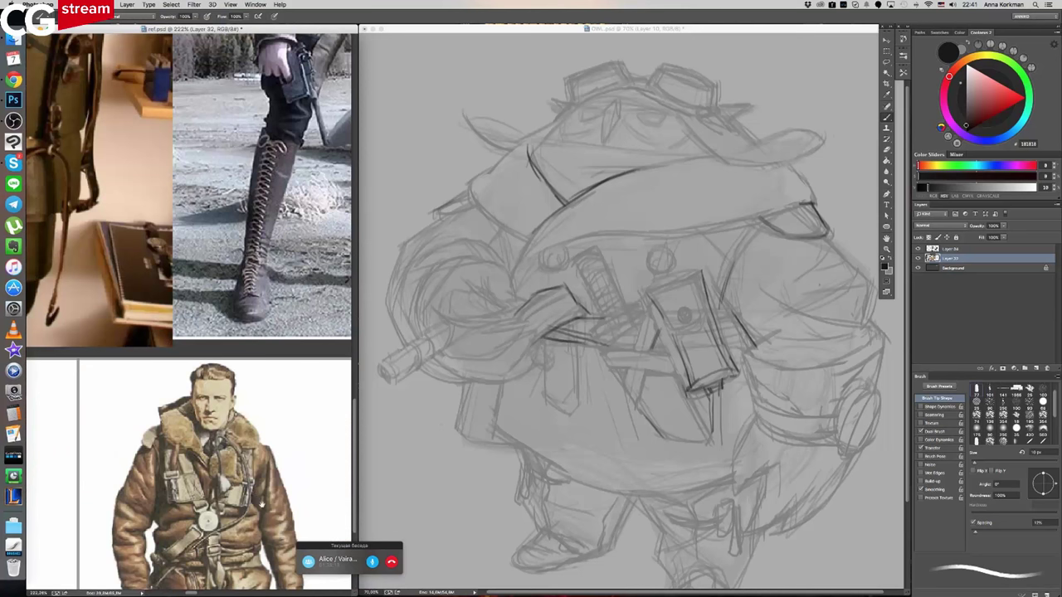
scroll(265, 449, "down", 2)
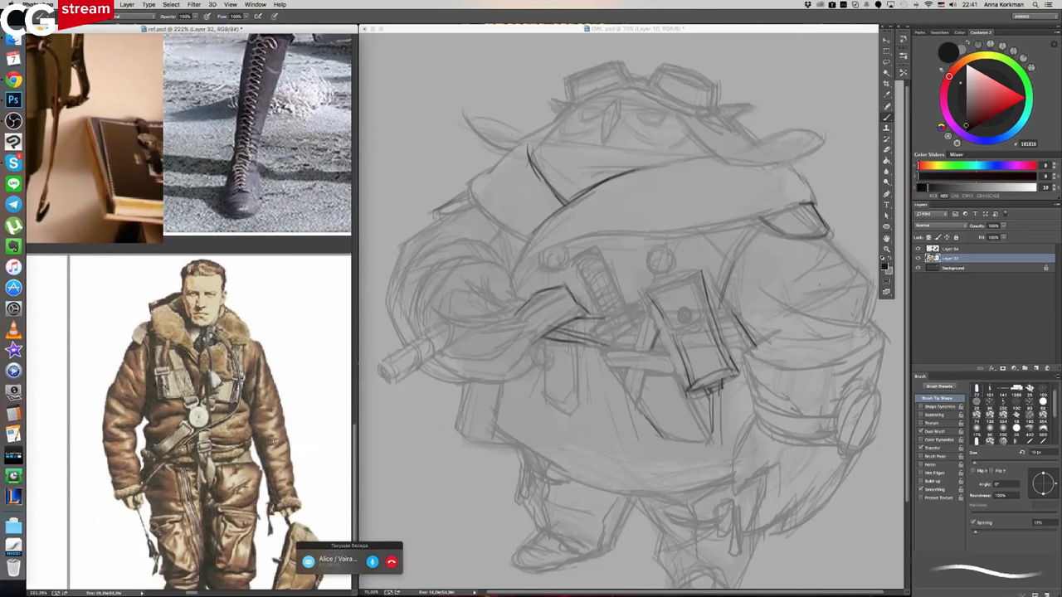
left_click(760, 246)
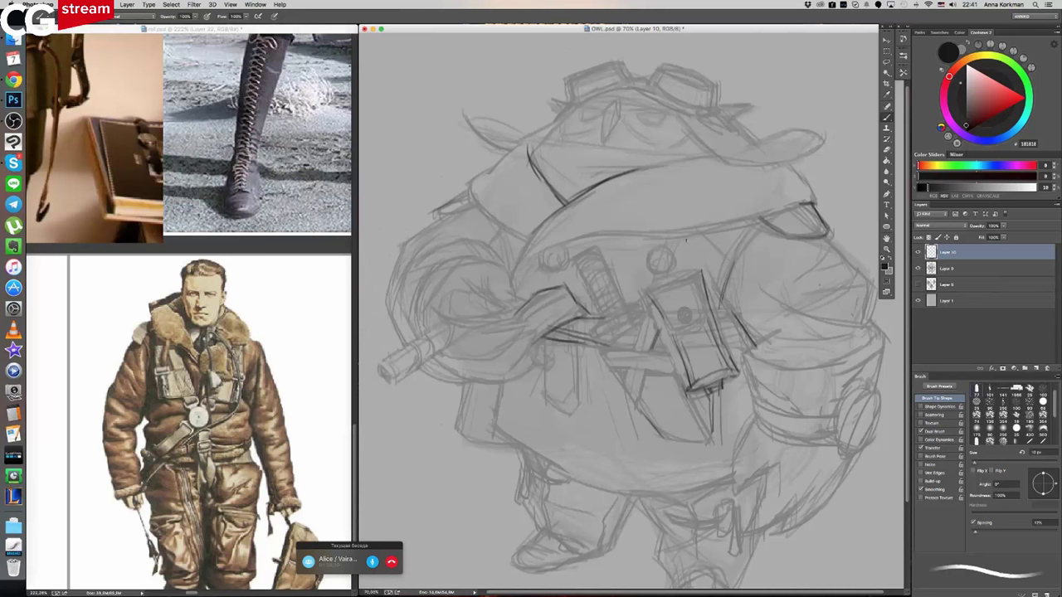
mouse_move(649, 250)
left_mouse_down()
mouse_move(647, 269)
mouse_move(657, 247)
left_mouse_up()
left_click_drag(503, 234, 584, 292)
left_click_drag(510, 261, 533, 288)
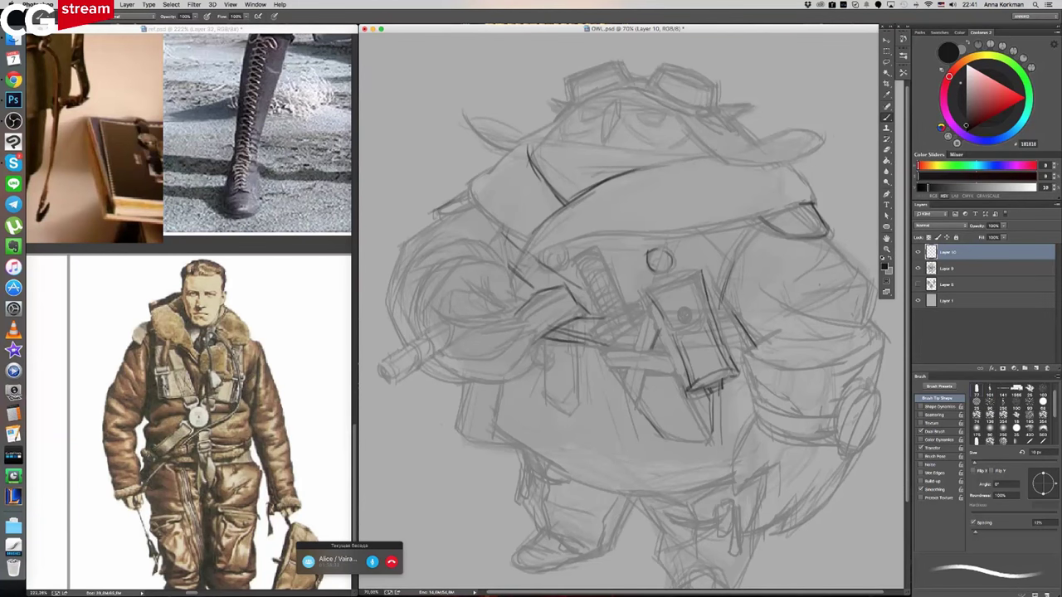
- Trace the strap running from the scarf down to the pouch and the inner edge of the sleeve beside it
left_click_drag(687, 236, 678, 270)
left_click_drag(744, 224, 713, 295)
left_click_drag(731, 238, 707, 311)
left_click_drag(701, 224, 679, 269)
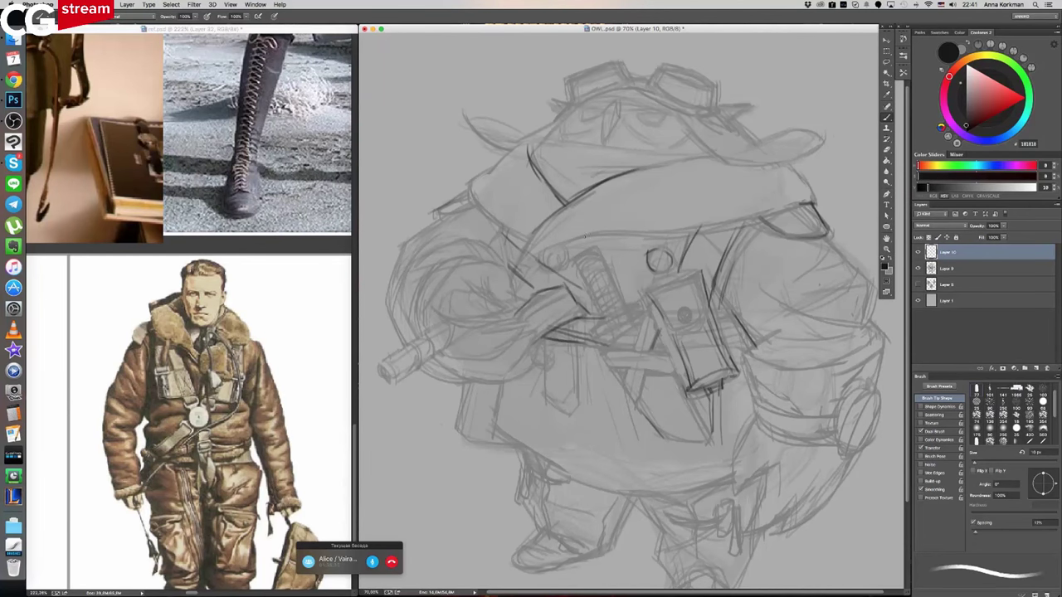
- Erase the stray lines between the scarf and the hand, and trace the scarf's long lower edge
left_click_drag(536, 252, 529, 260)
mouse_move(532, 257)
left_mouse_down()
mouse_move(670, 230)
mouse_move(538, 262)
left_mouse_up()
key("e")
mouse_move(520, 274)
left_mouse_down()
mouse_move(579, 284)
mouse_move(519, 264)
mouse_move(516, 238)
mouse_move(511, 262)
mouse_move(730, 224)
mouse_move(806, 199)
left_mouse_up()
key("b")
- Trace the scarf's rounded shoulder end, its upper edge and opposite side, and the second chest button beneath it
left_click_drag(777, 153, 818, 201)
left_click(886, 150)
left_click_drag(774, 153, 815, 196)
left_click(886, 118)
left_click_drag(777, 155, 807, 183)
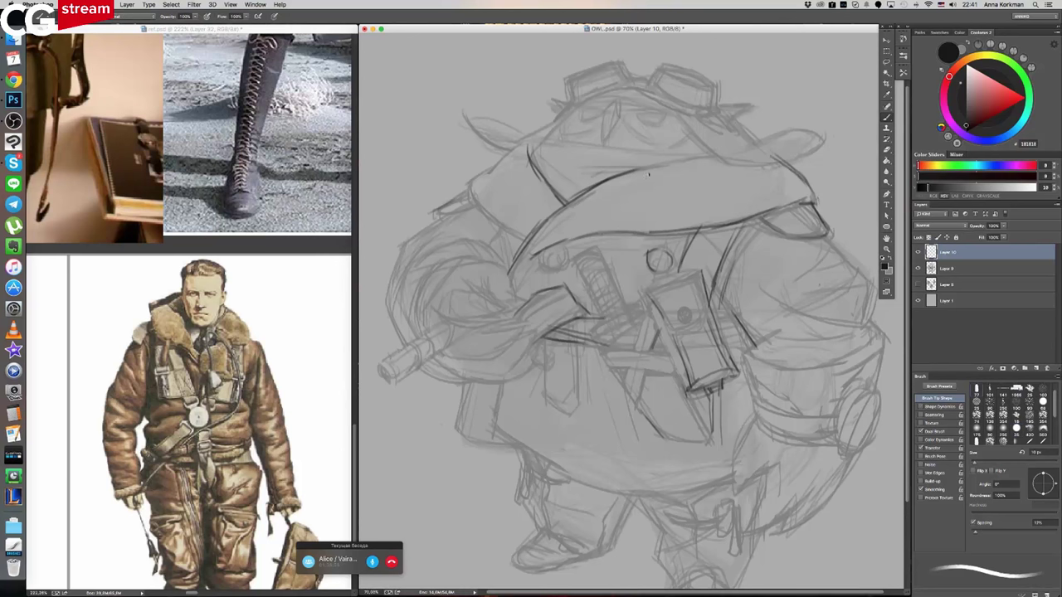
left_click_drag(678, 159, 740, 155)
mouse_move(526, 145)
left_mouse_down()
mouse_move(468, 184)
mouse_move(490, 223)
mouse_move(525, 238)
mouse_move(551, 271)
mouse_move(563, 246)
left_mouse_up()
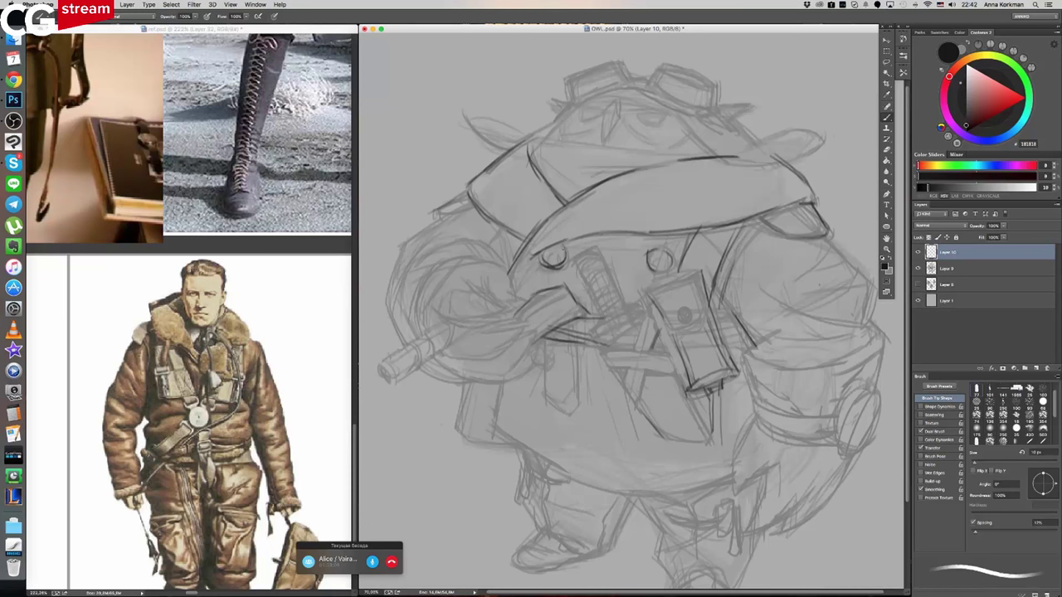
- Trace the knife's guard and its handle with wrapped grip bands
mouse_move(586, 333)
left_mouse_down()
mouse_move(652, 311)
mouse_move(593, 346)
left_mouse_up()
mouse_move(647, 300)
left_mouse_down()
mouse_move(650, 311)
mouse_move(616, 316)
mouse_move(631, 308)
left_mouse_up()
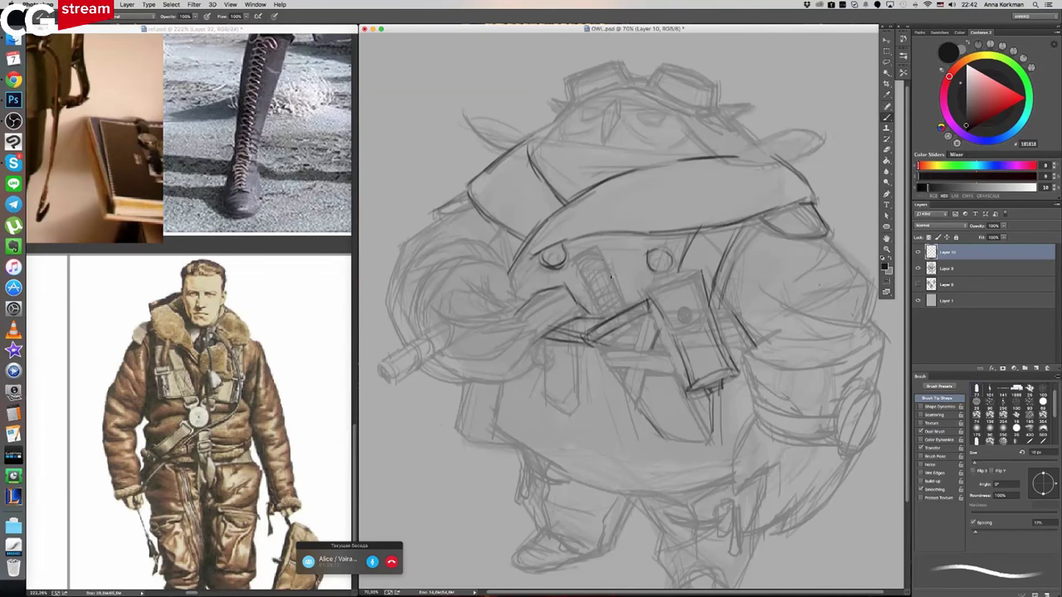
left_click_drag(598, 253, 629, 308)
mouse_move(573, 253)
left_mouse_down()
mouse_move(607, 323)
mouse_move(618, 302)
mouse_move(575, 275)
mouse_move(590, 263)
mouse_move(581, 251)
mouse_move(569, 264)
mouse_move(594, 239)
mouse_move(600, 253)
left_mouse_up()
mouse_move(567, 249)
left_mouse_down()
mouse_move(609, 316)
mouse_move(628, 308)
mouse_move(673, 363)
left_mouse_up()
- Trace the outline of the knife sheath from the guard down to its blunt tip
left_click_drag(654, 324, 697, 412)
left_click_drag(648, 307, 715, 442)
left_click_drag(599, 340, 668, 443)
mouse_move(626, 391)
left_mouse_down()
mouse_move(653, 411)
mouse_move(624, 391)
mouse_move(704, 445)
mouse_move(685, 444)
mouse_move(714, 445)
left_mouse_up()
mouse_move(646, 313)
left_mouse_down()
mouse_move(630, 350)
mouse_move(594, 348)
left_mouse_up()
- Draw the crossing straps and small buckle that hold the upper part of the knife sheath
mouse_move(640, 353)
left_mouse_down()
mouse_move(616, 352)
mouse_move(629, 360)
mouse_move(616, 370)
mouse_move(619, 358)
mouse_move(647, 355)
mouse_move(630, 374)
mouse_move(670, 360)
left_mouse_up()
left_click_drag(642, 368, 676, 378)
left_click_drag(629, 350, 621, 385)
mouse_move(620, 361)
left_mouse_down()
mouse_move(636, 407)
mouse_move(638, 396)
left_mouse_up()
left_click_drag(649, 348, 650, 367)
left_click_drag(612, 347, 608, 373)
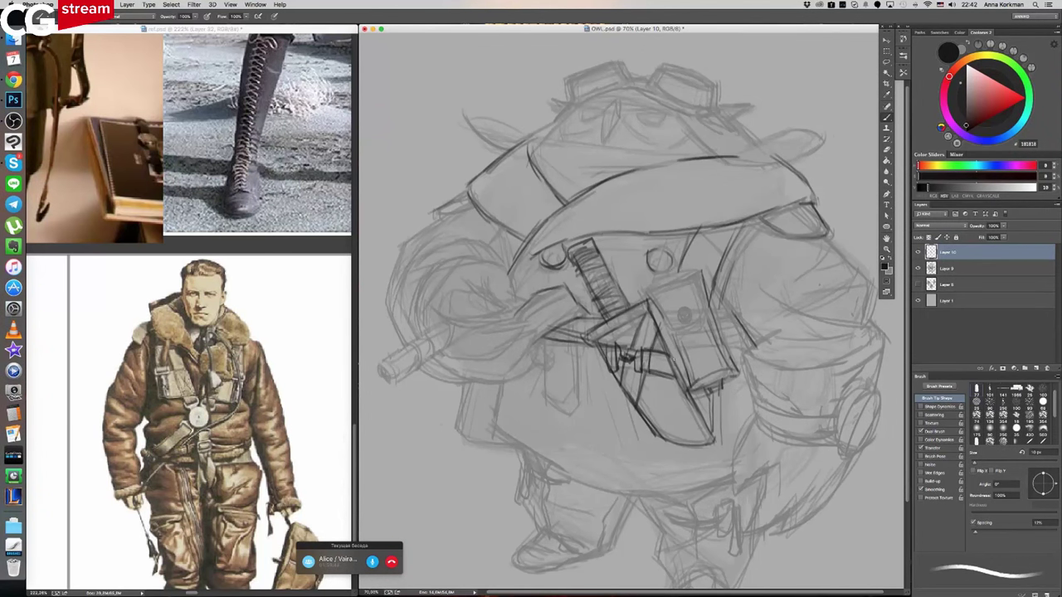
left_click_drag(669, 352, 682, 382)
left_click_drag(638, 326, 659, 337)
- Trace the belt strap leading to the pouch, and add the pouch's curved flap, round snap and base line
left_click_drag(595, 348, 642, 318)
mouse_move(603, 344)
left_mouse_down()
mouse_move(650, 314)
mouse_move(679, 335)
mouse_move(697, 327)
mouse_move(708, 304)
mouse_move(701, 270)
left_mouse_up()
left_click_drag(643, 290, 696, 269)
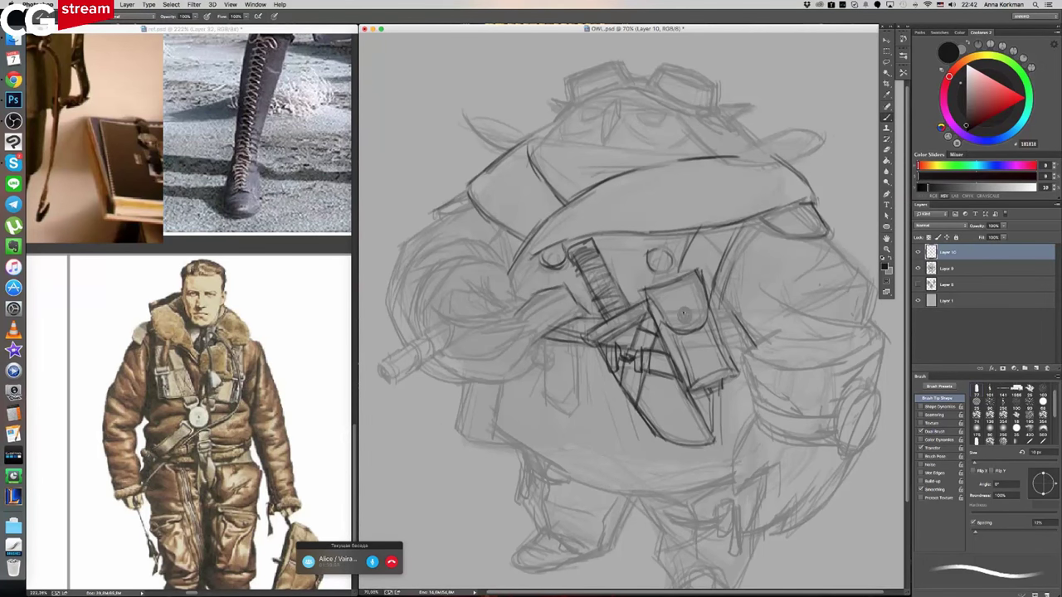
mouse_move(684, 309)
left_mouse_down()
mouse_move(691, 321)
mouse_move(669, 319)
mouse_move(685, 327)
left_mouse_up()
left_click_drag(694, 274, 694, 326)
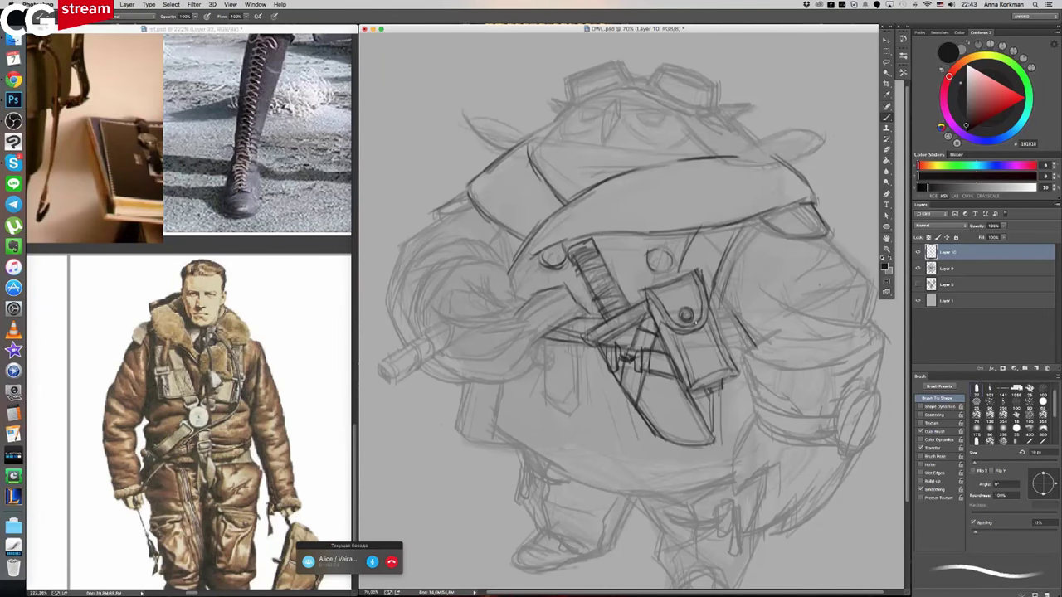
mouse_move(694, 378)
left_mouse_down()
mouse_move(720, 364)
mouse_move(733, 374)
left_mouse_up()
- Draw the rectangular tab hanging from the belt under the hand, and refine the hand's finger contours
left_click_drag(606, 347, 577, 417)
left_click_drag(576, 365, 575, 413)
left_click_drag(546, 372, 545, 415)
mouse_move(547, 338)
left_mouse_down()
mouse_move(554, 416)
mouse_move(579, 415)
mouse_move(576, 402)
mouse_move(549, 420)
mouse_move(581, 419)
left_mouse_up()
left_click_drag(566, 316, 535, 335)
left_click_drag(541, 299, 516, 322)
mouse_move(564, 286)
left_mouse_down()
mouse_move(519, 319)
mouse_move(543, 345)
mouse_move(586, 338)
left_mouse_up()
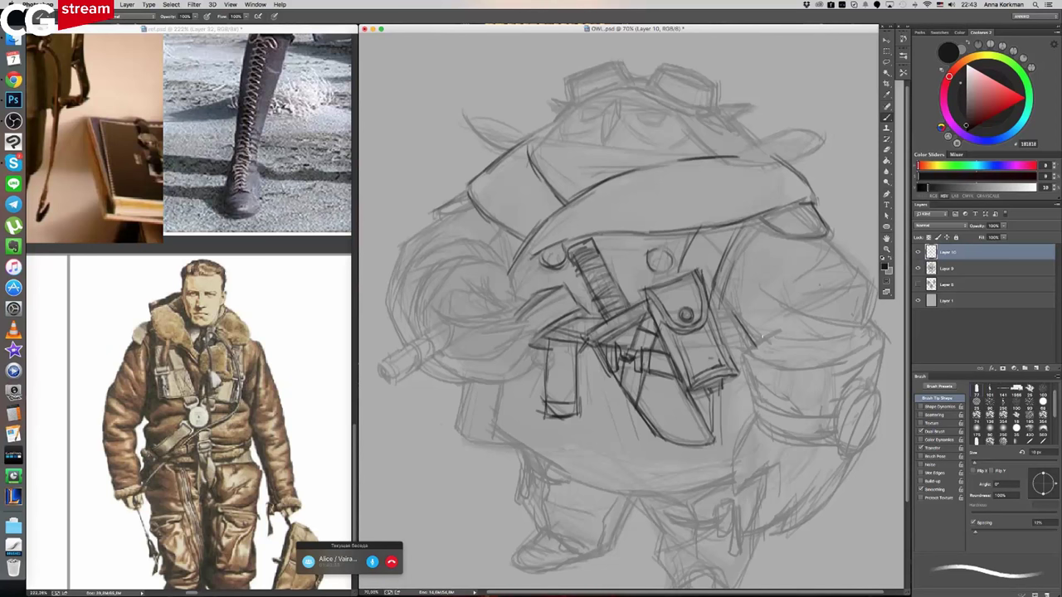
- Trace the cuff seam across the hanging sleeve, with its corner creases at both sides
left_click_drag(756, 337, 745, 354)
left_click_drag(732, 315, 755, 349)
mouse_move(863, 327)
left_mouse_down()
mouse_move(838, 339)
mouse_move(843, 346)
left_mouse_up()
mouse_move(745, 342)
left_mouse_down()
mouse_move(800, 367)
mouse_move(843, 362)
left_mouse_up()
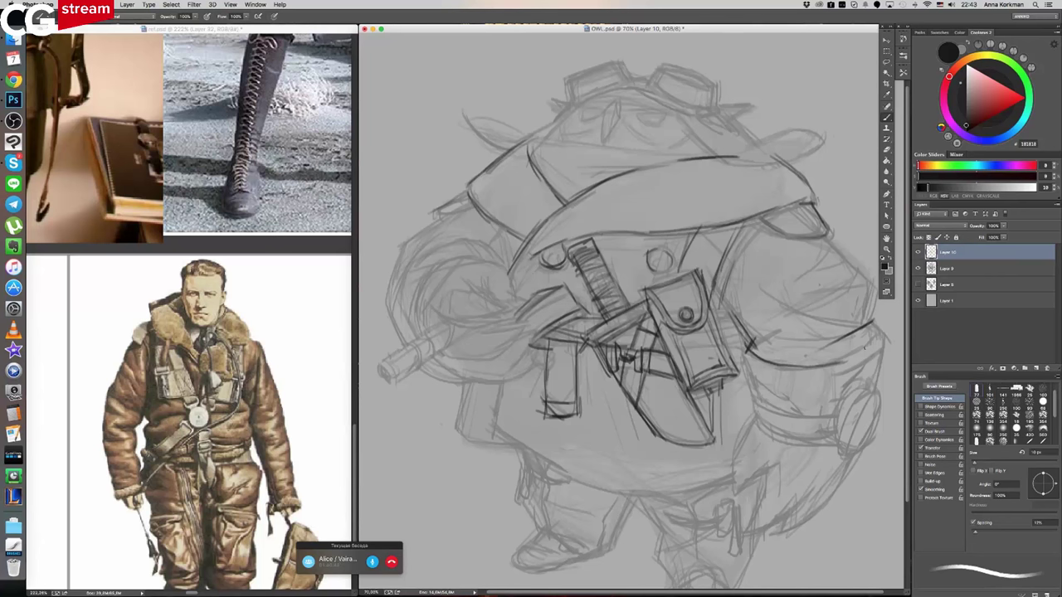
left_click_drag(881, 328, 846, 361)
left_click_drag(748, 348, 742, 371)
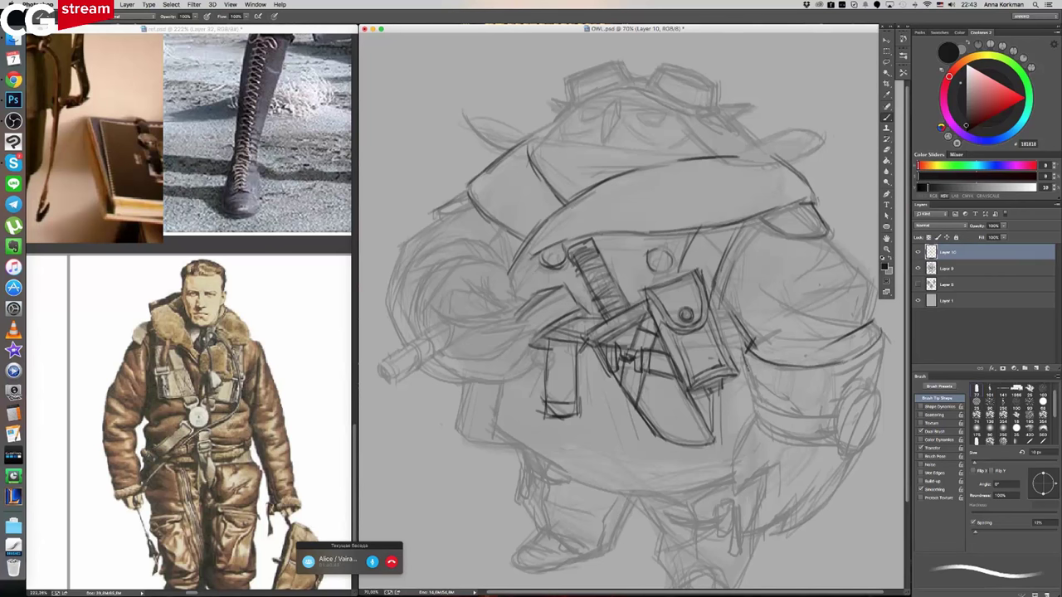